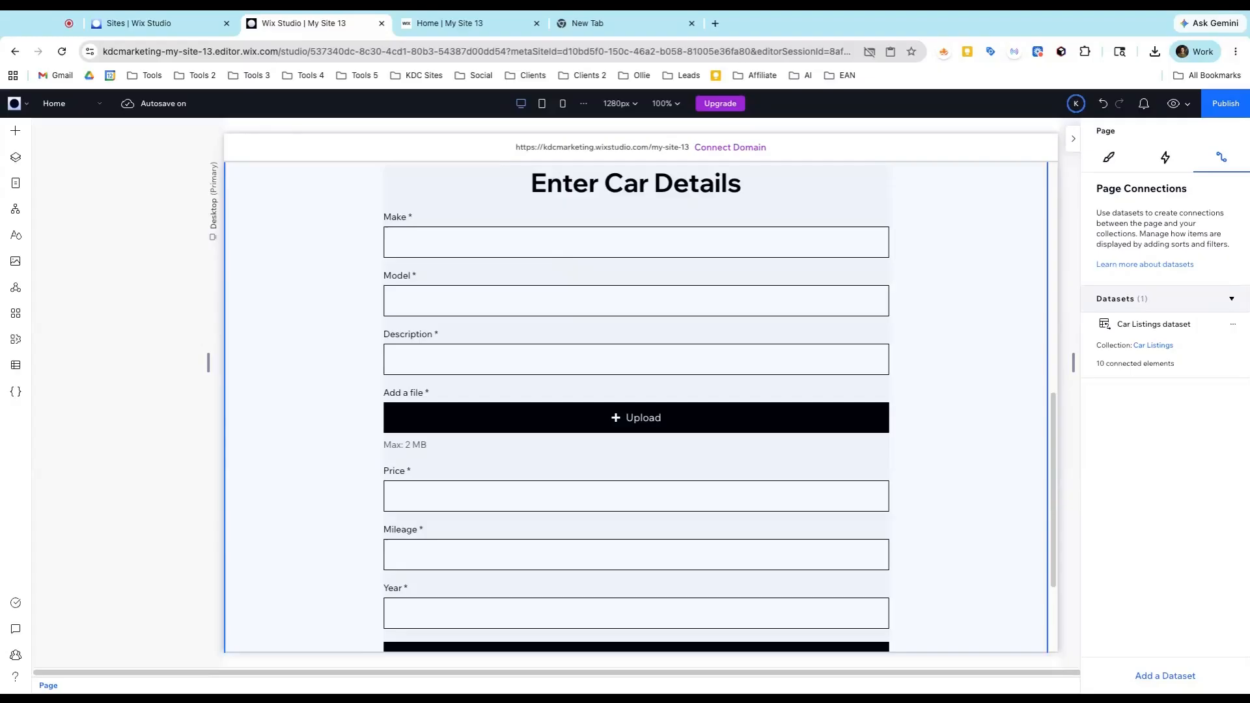
Review the existing items in the Car Listings collection, then close the collection.
scroll(514, 319, "up", 2)
scroll(617, 285, "down", 1)
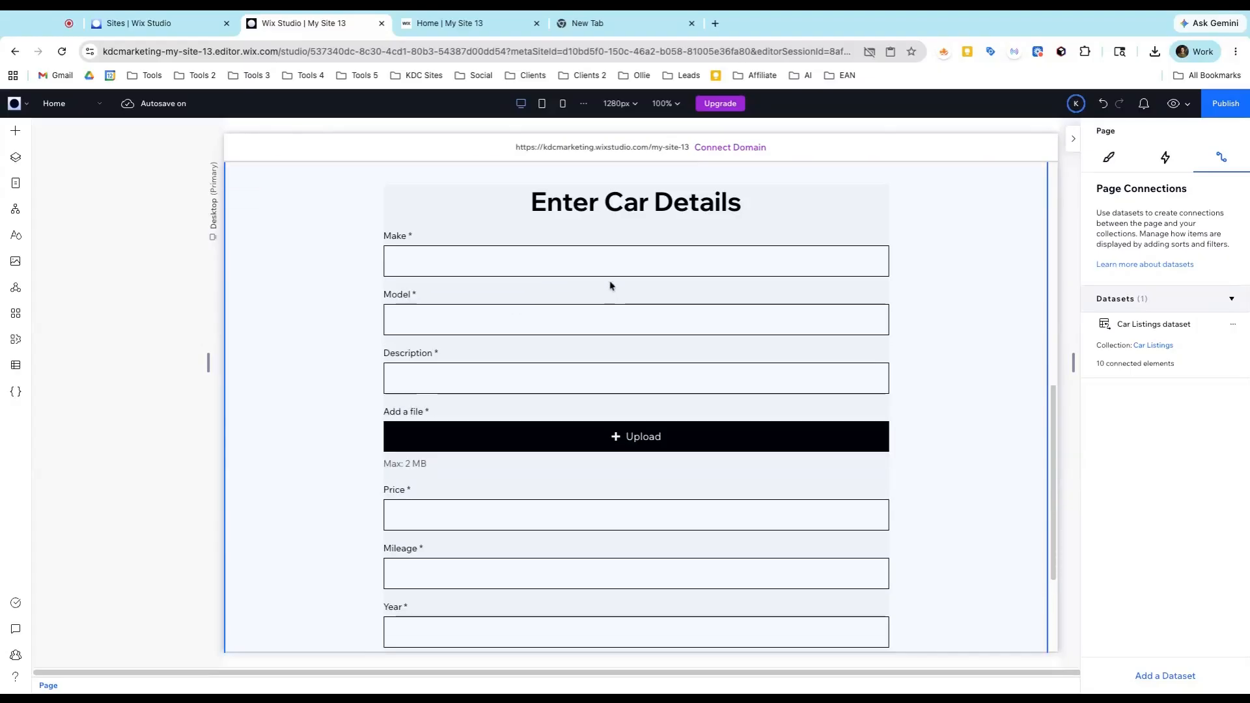
left_click(497, 274)
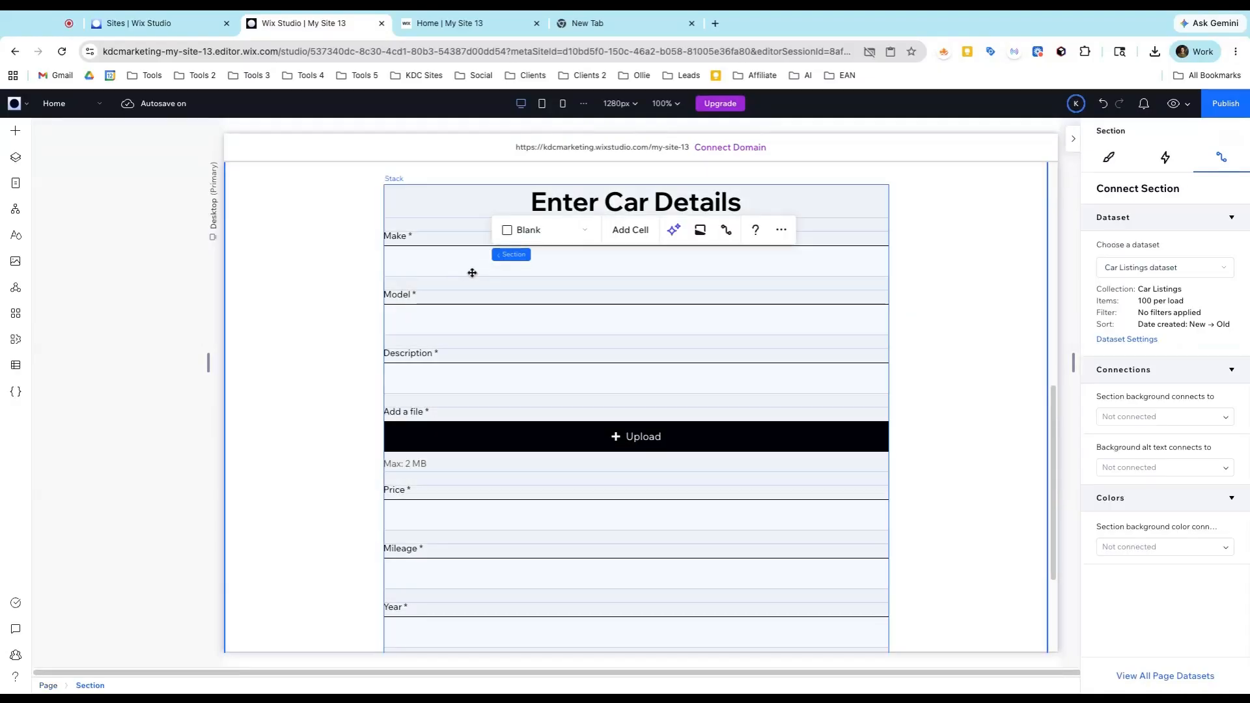
left_click(16, 366)
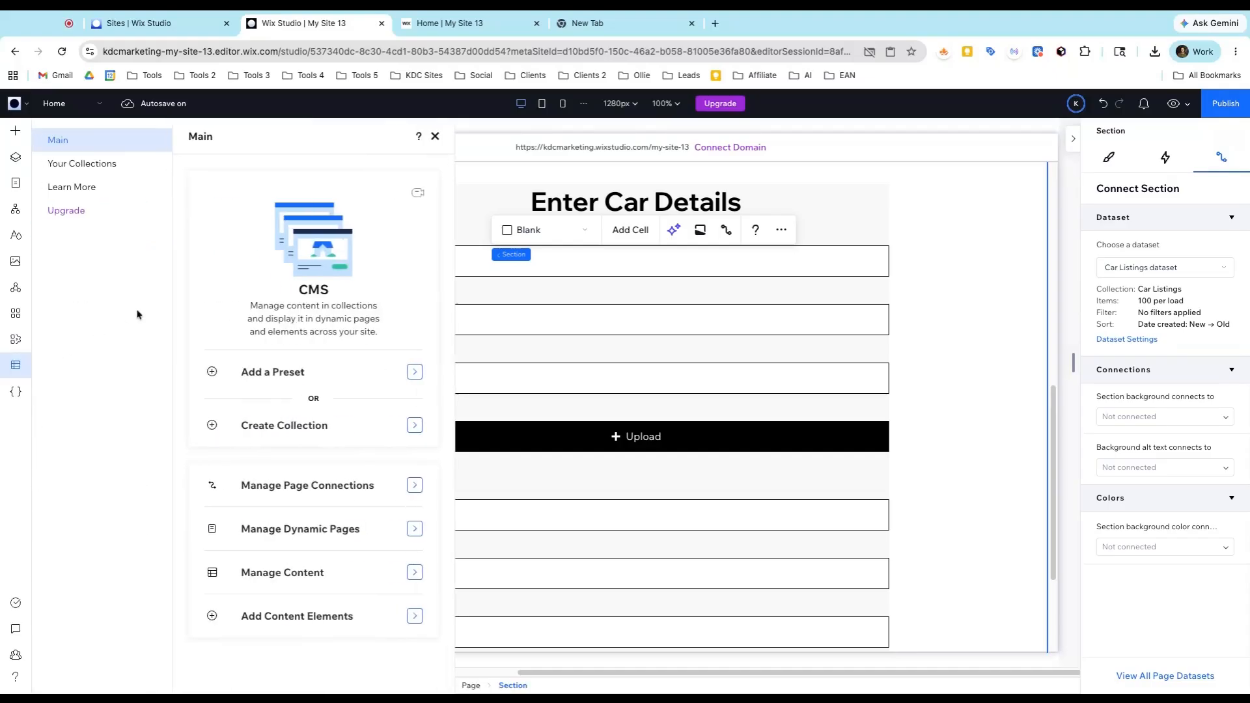
left_click(97, 171)
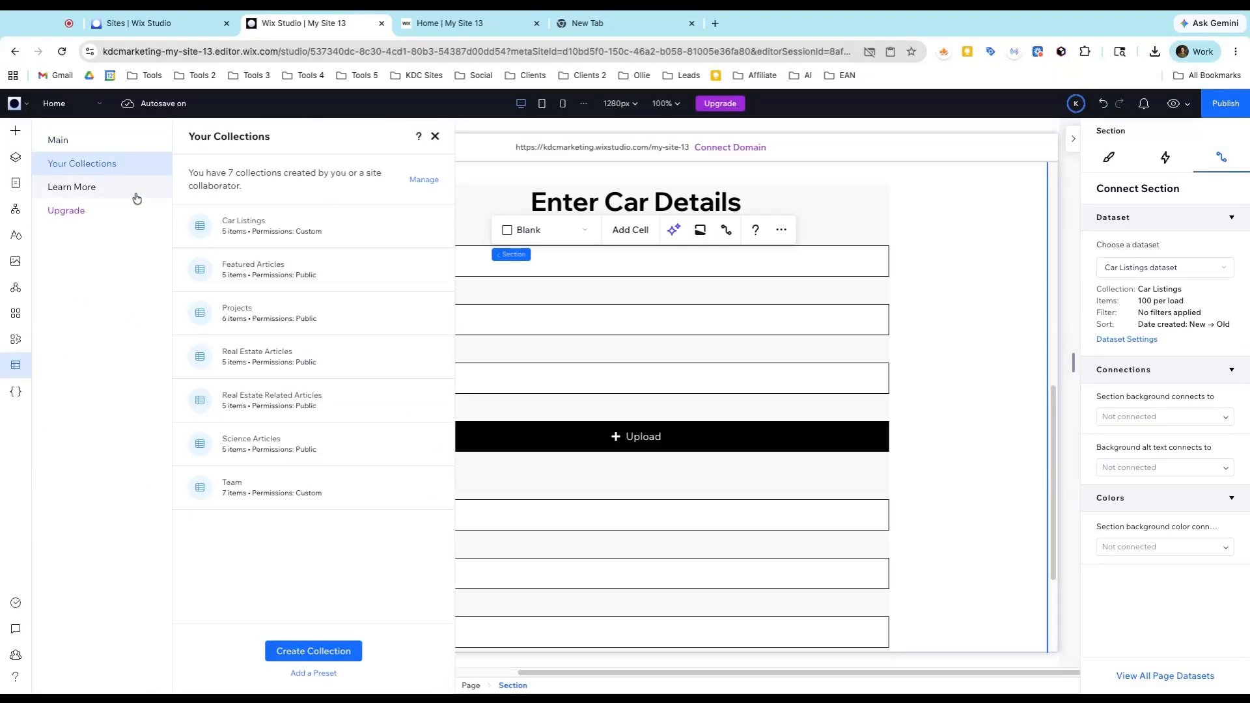
left_click(294, 237)
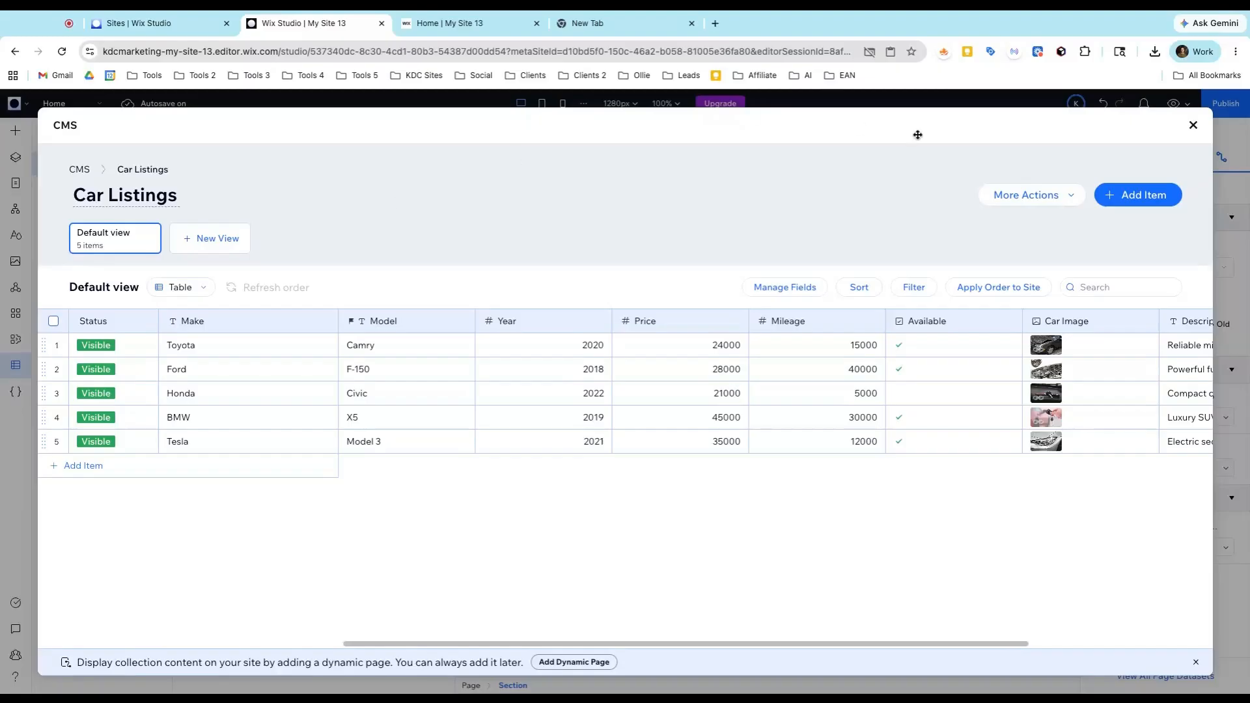
left_click(1193, 125)
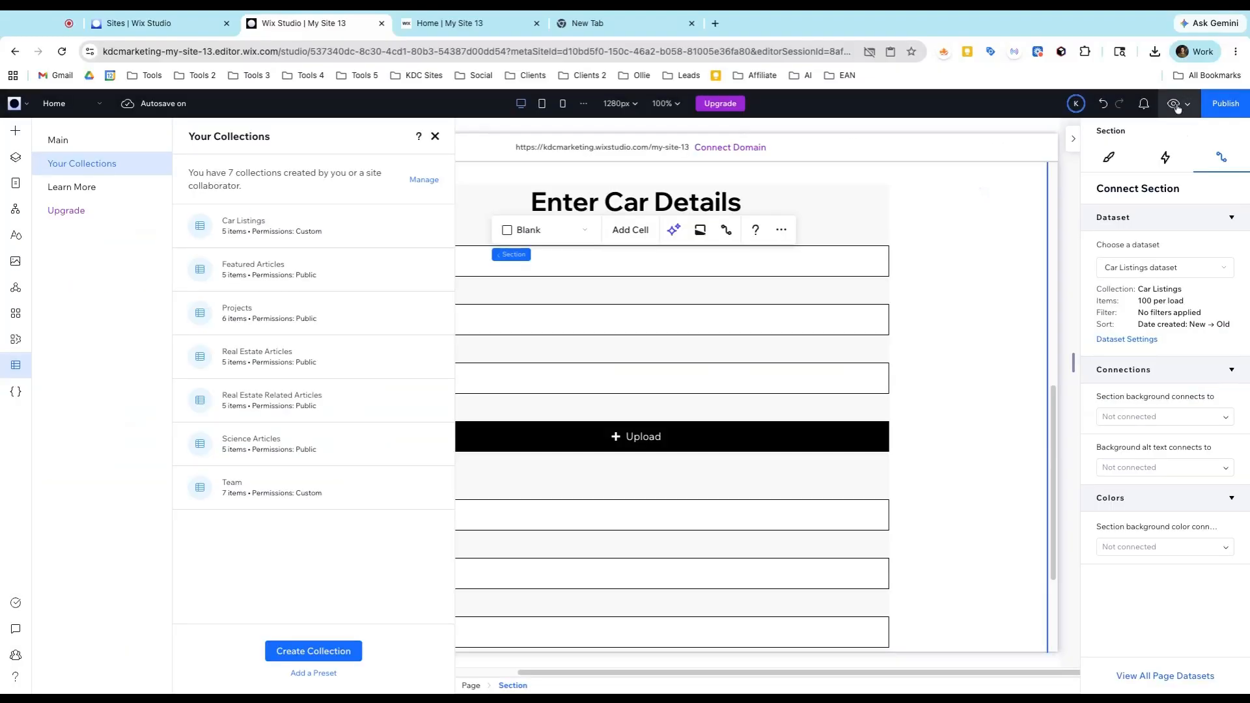
Preview the site and fill in the car form with make "Posche" and model "911".
left_click(1174, 104)
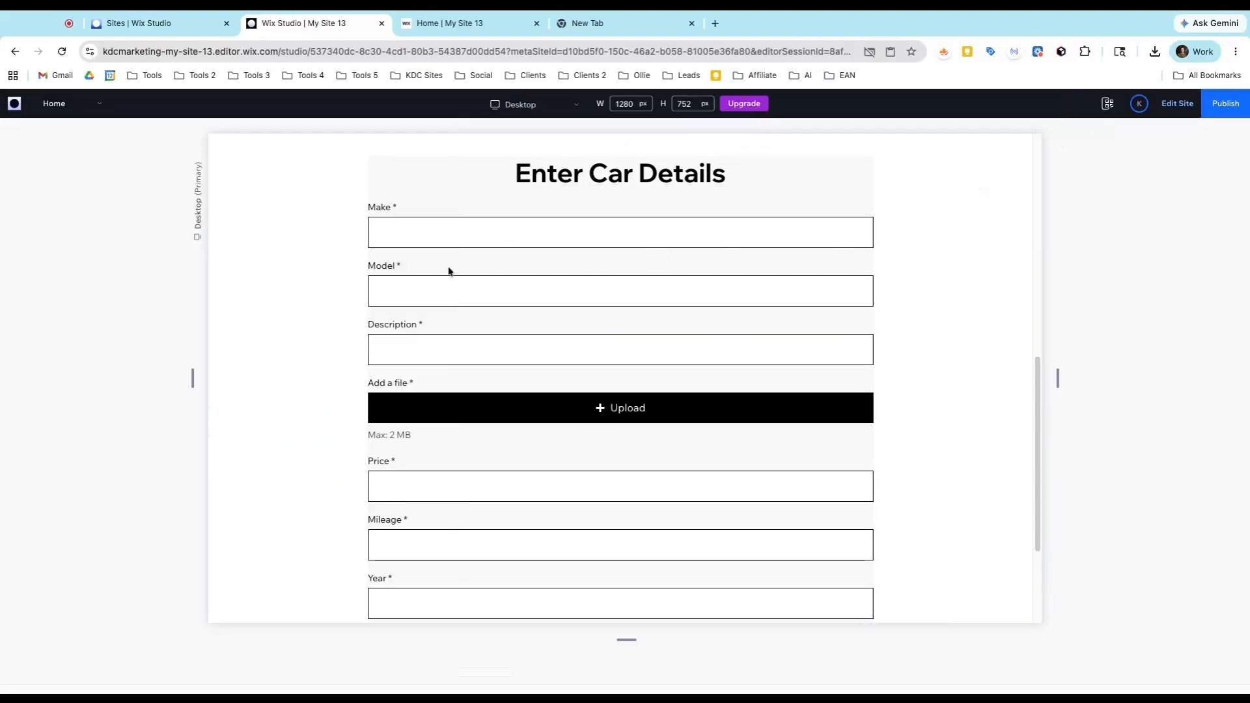
left_click(409, 248)
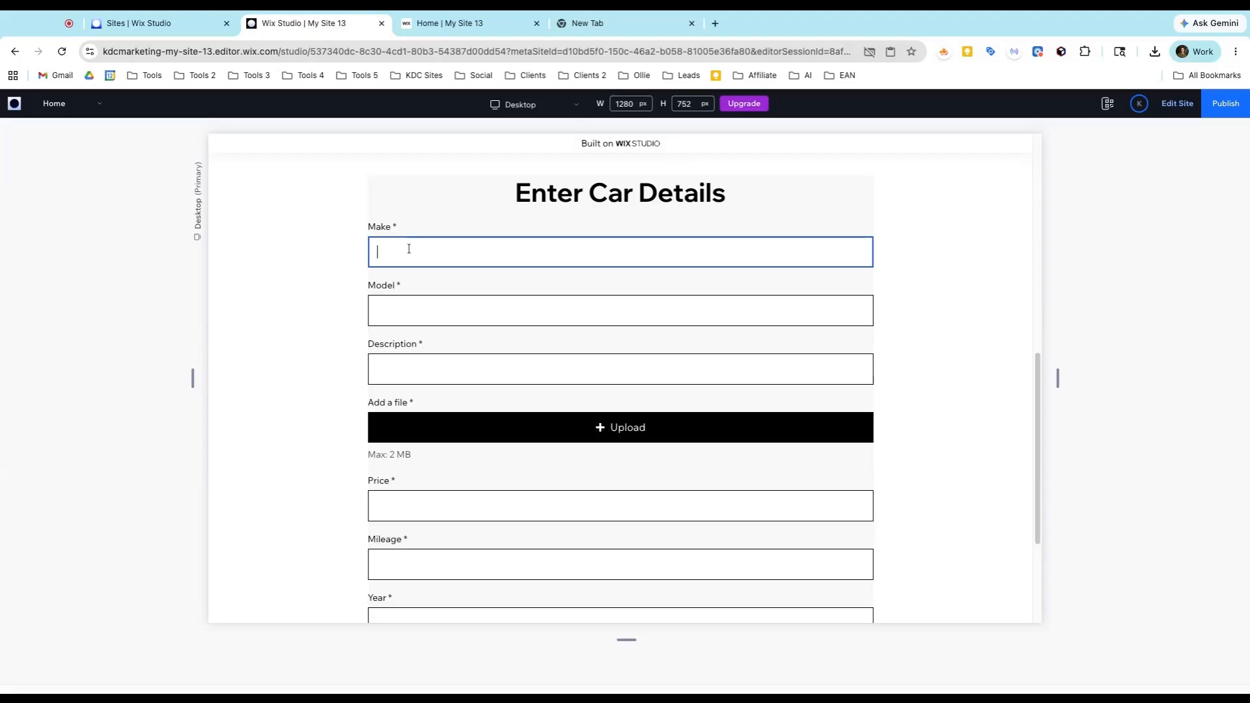
type("Pr")
type("rshce")
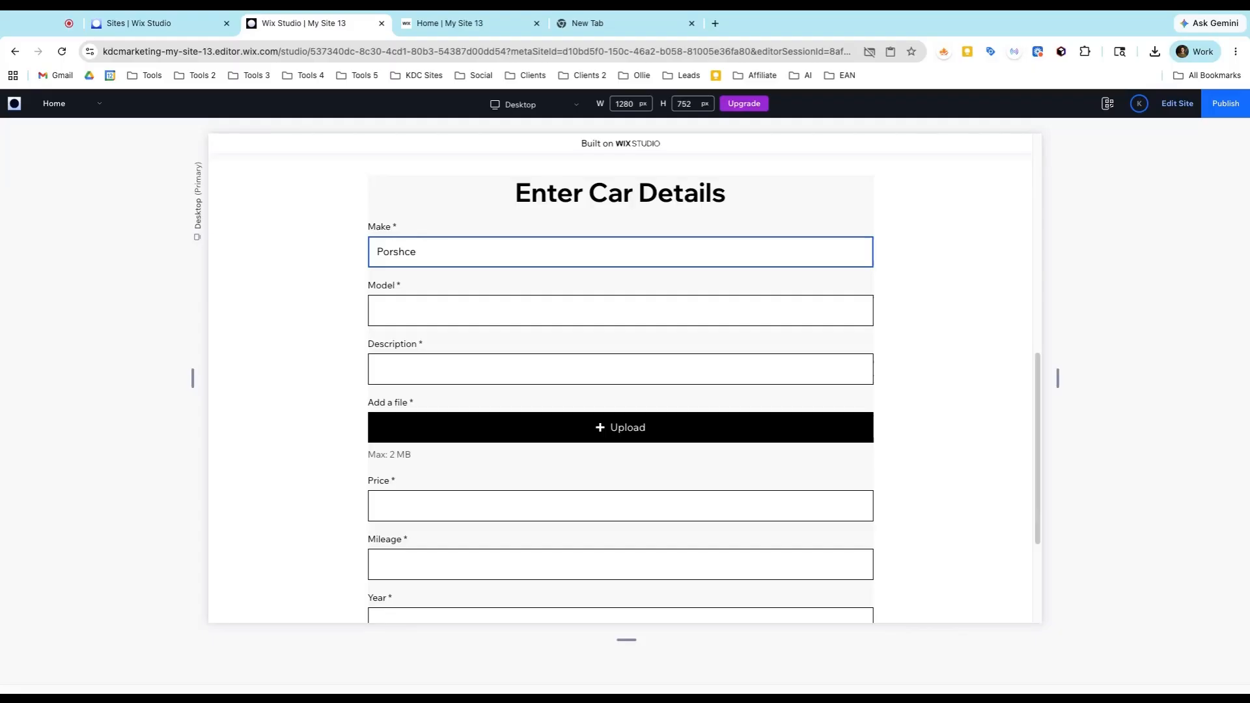
left_click_drag(418, 252, 365, 257)
type("Po")
type("rs")
key("BackSpace")
key("BackSpace")
type("sche")
key("Tab")
type("911")
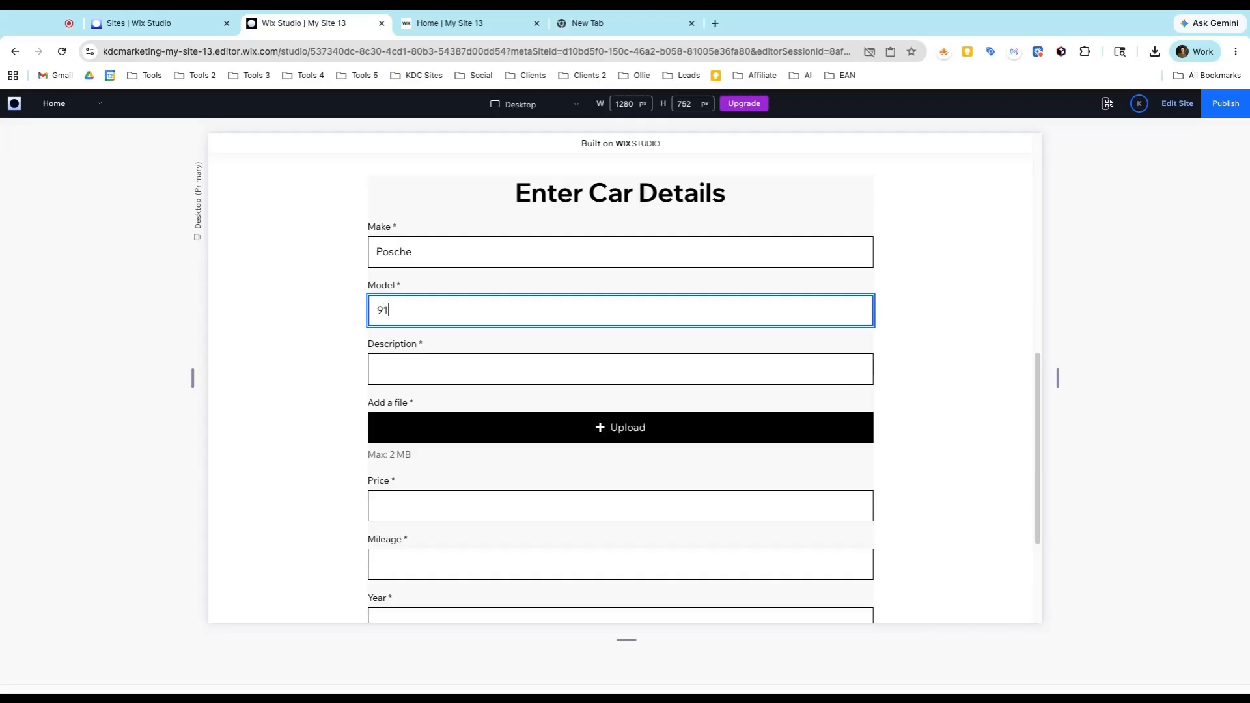
Enter the description "Fastest car on the planet" and upload the image campbell-3ZUsNJhi_lk-unsplash.jpg to the form.
left_click(417, 379)
type("Faster")
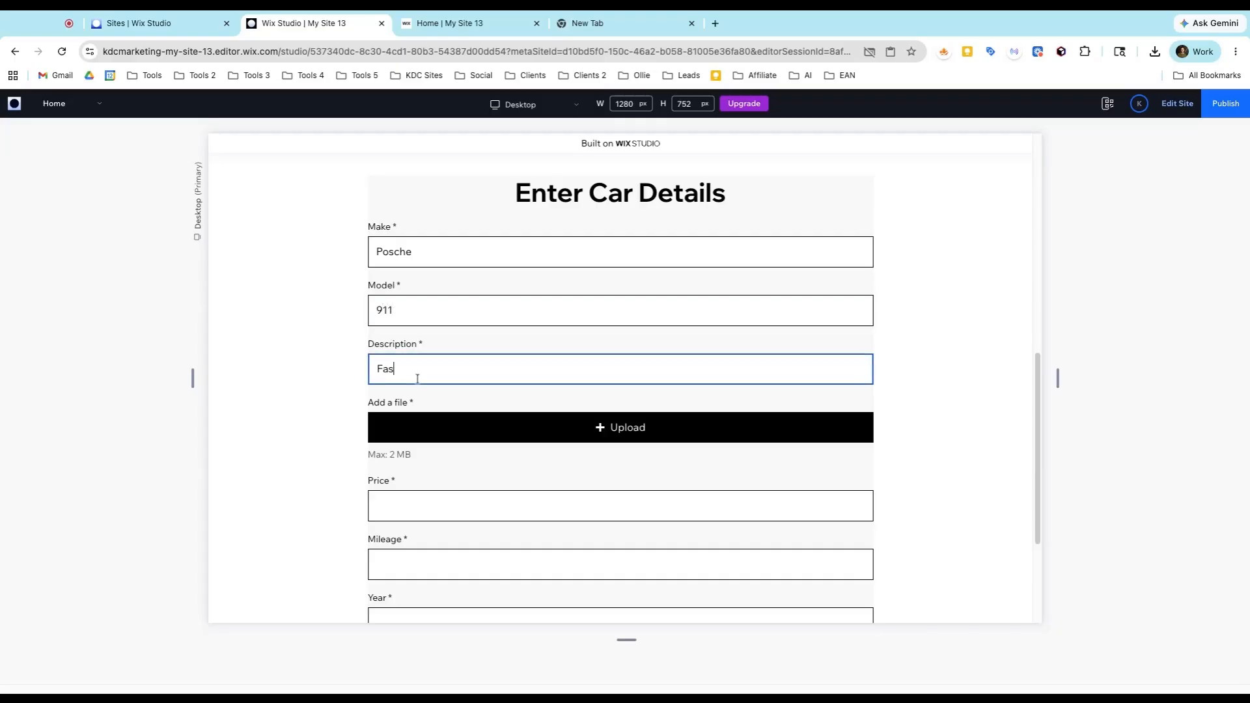
key("BackSpace")
type("st care")
key("BackSpace")
key("BackSpace")
type("r on the planet")
left_click(401, 424)
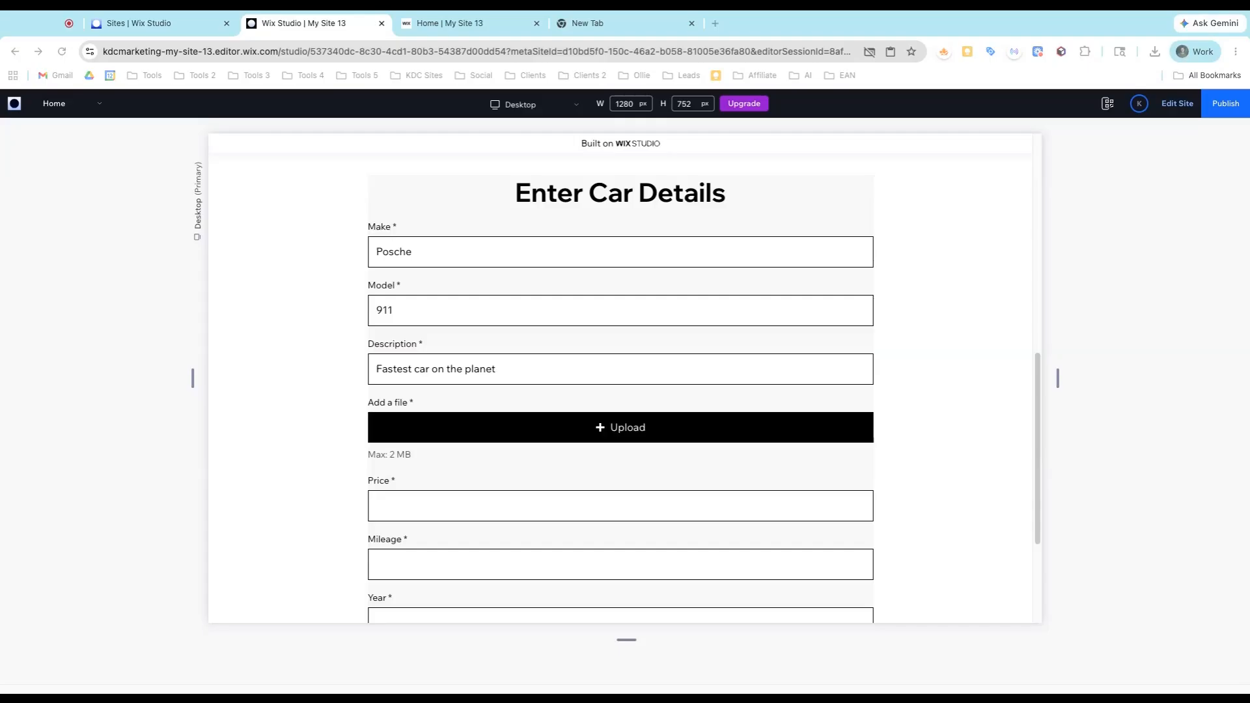
scroll(424, 480, "down", 1)
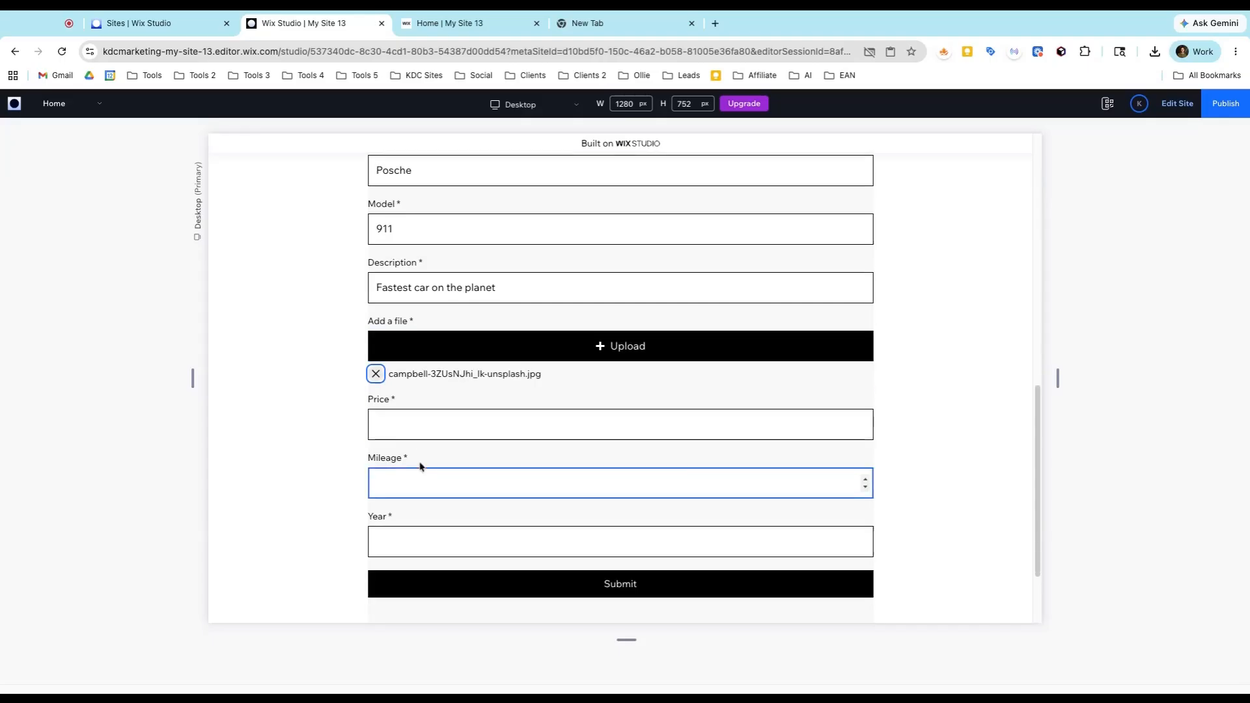
Set the price to 4000, mileage to 2 and year to 2020, and submit the car form.
left_click(402, 425)
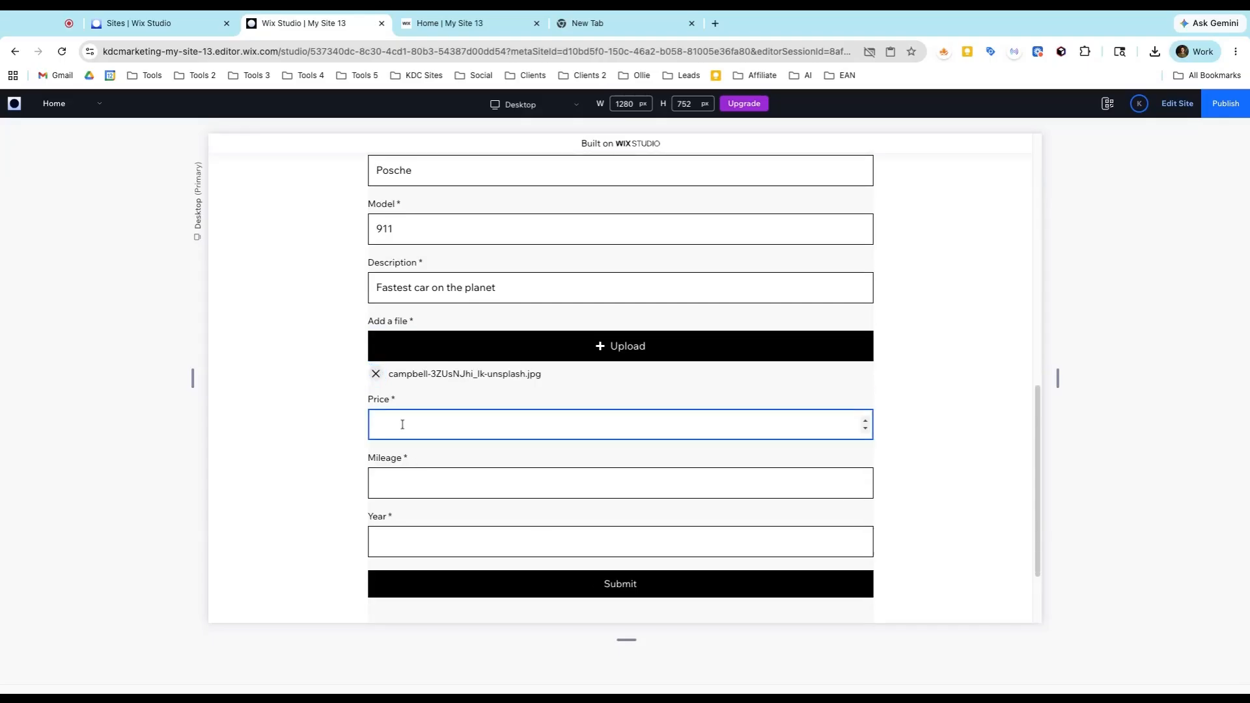
type("4000")
left_click(417, 490)
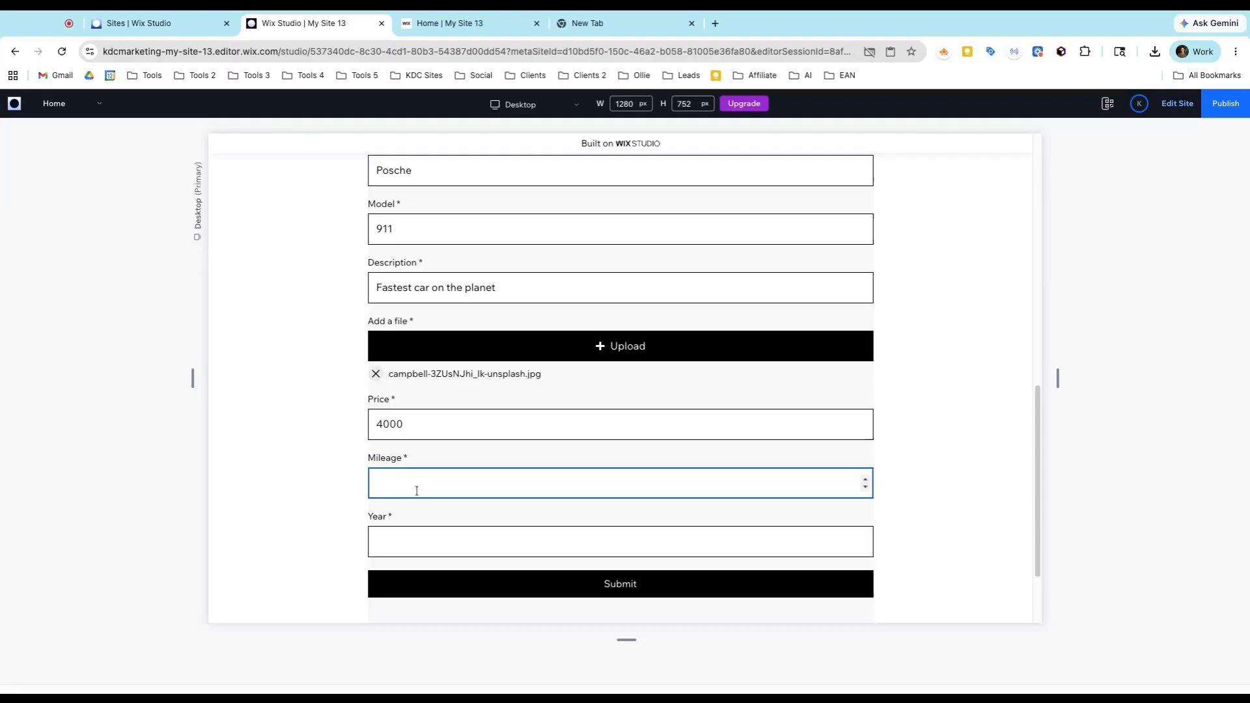
type("2")
left_click(403, 534)
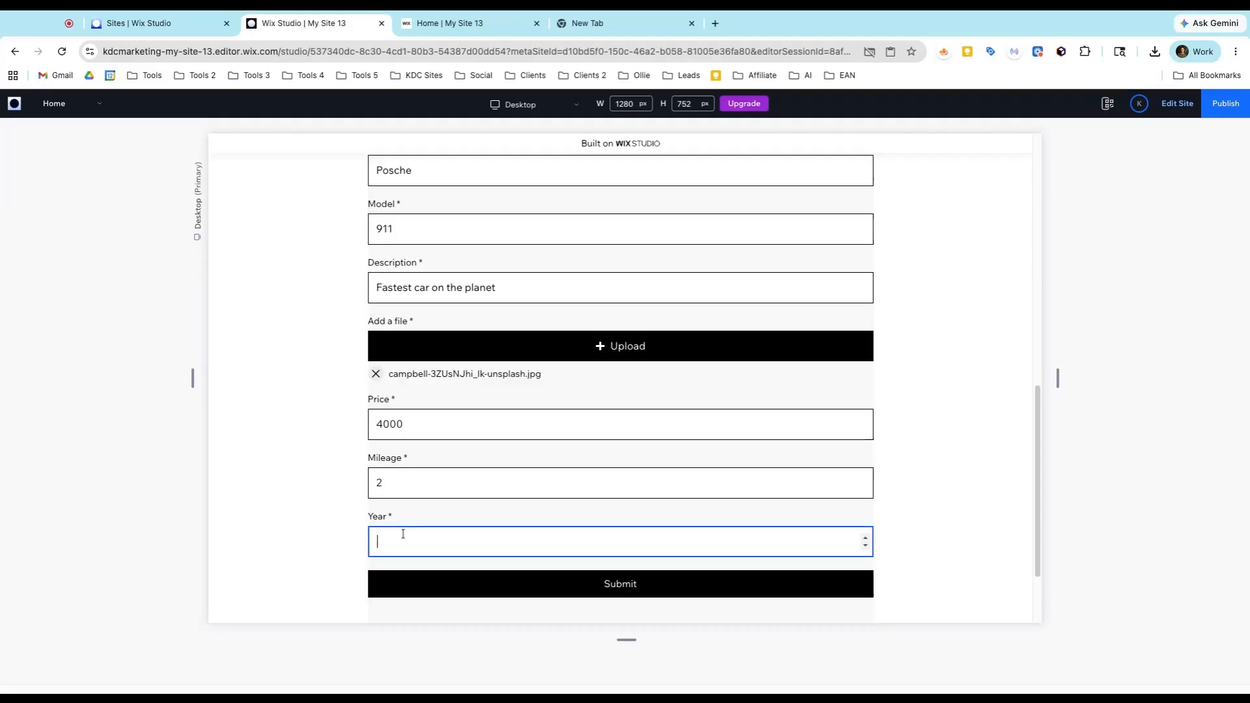
type("2020")
scroll(536, 502, "down", 2)
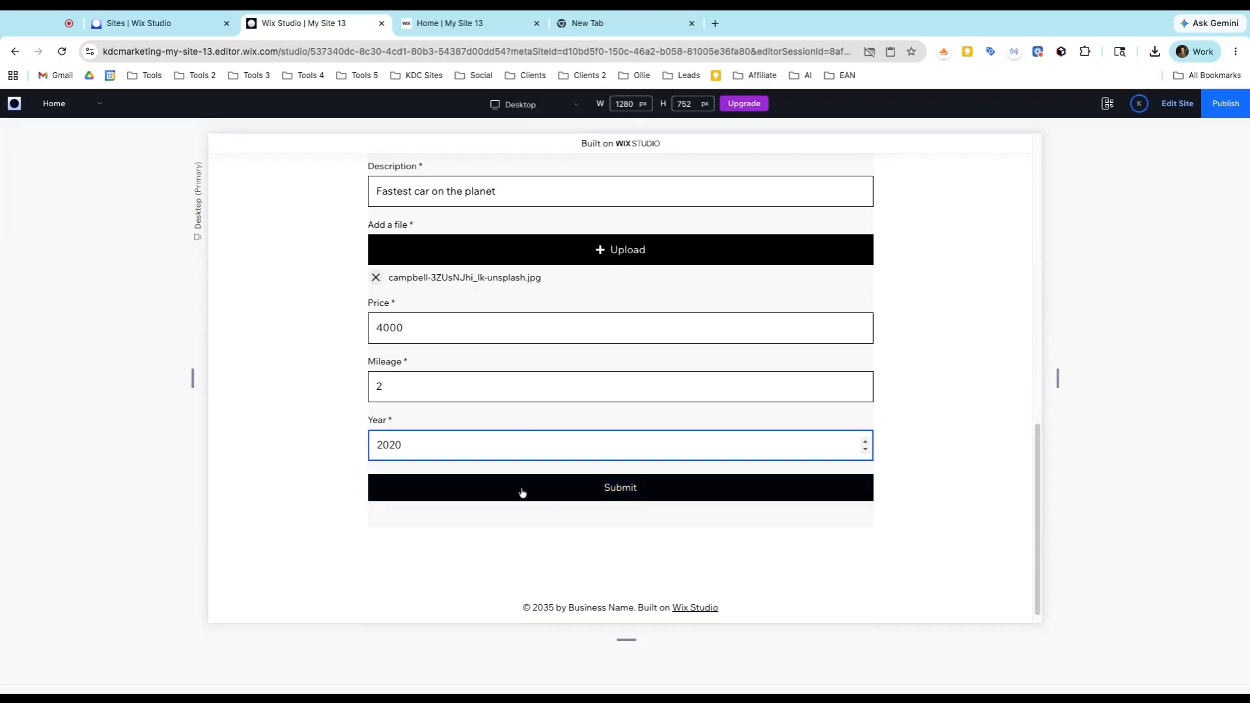
left_click(522, 492)
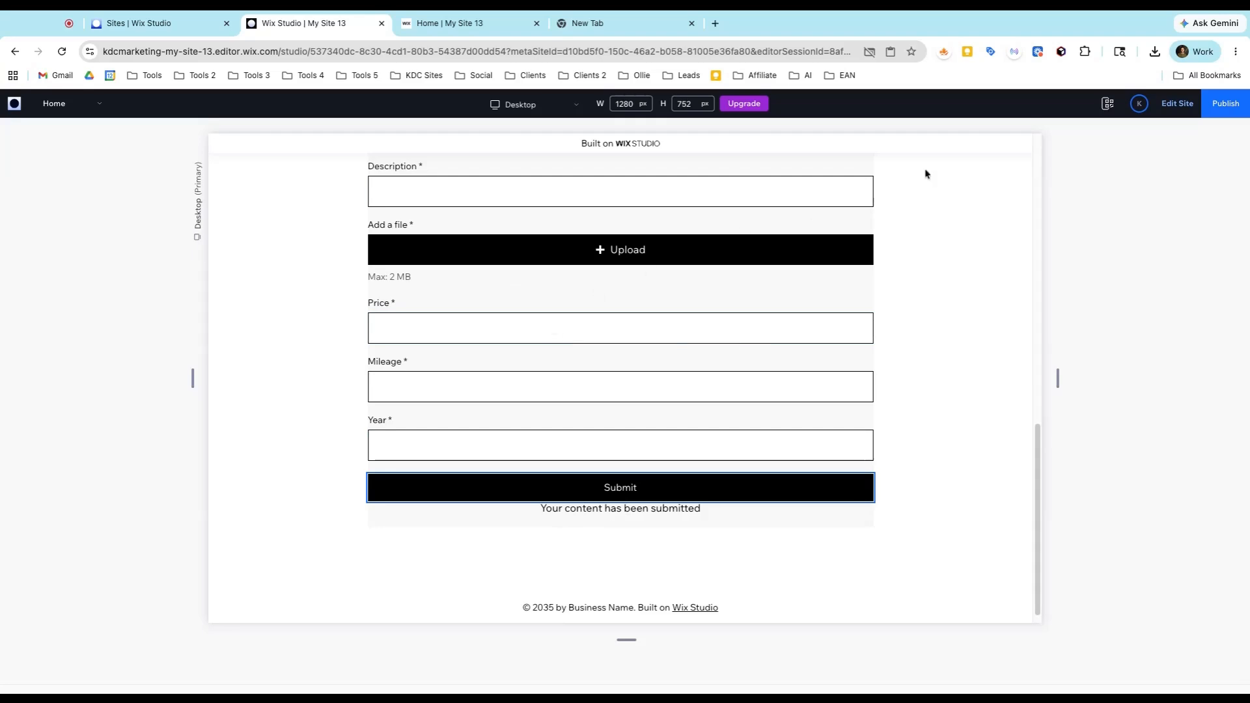
Return to editing the site and check the submitted car's fields in the Car Listings collection.
left_click(1168, 112)
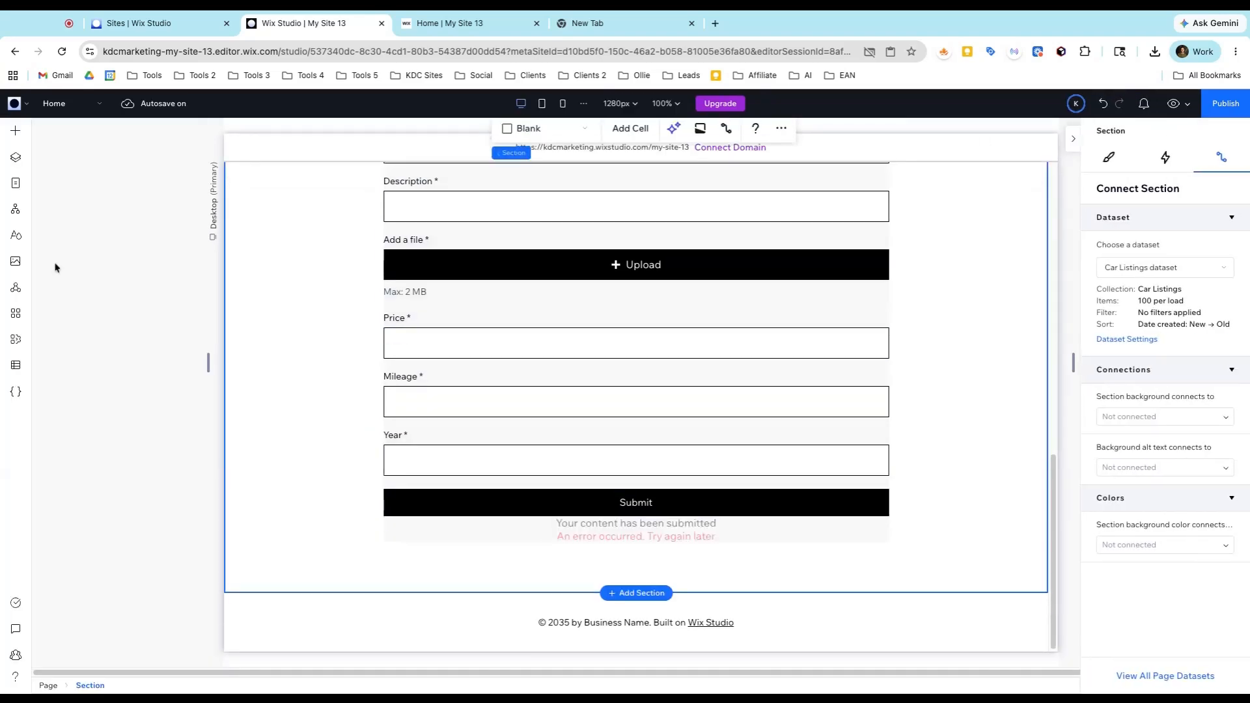
left_click(14, 368)
left_click(97, 168)
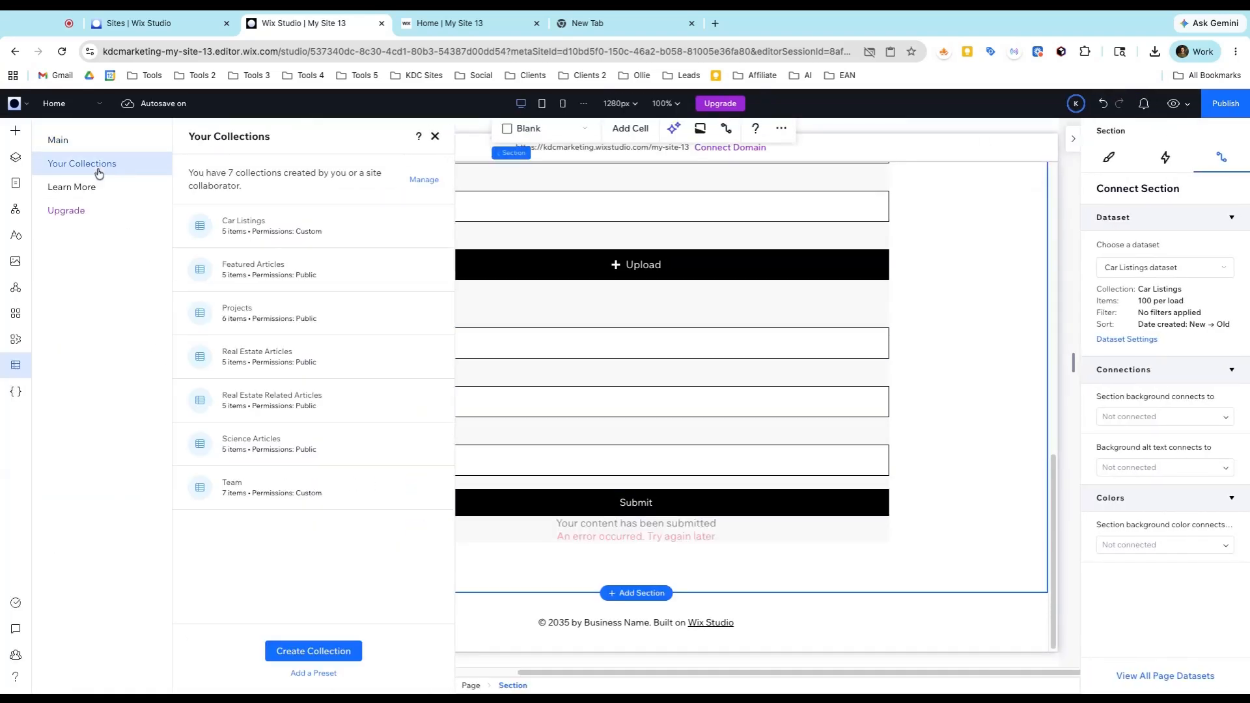
left_click(312, 237)
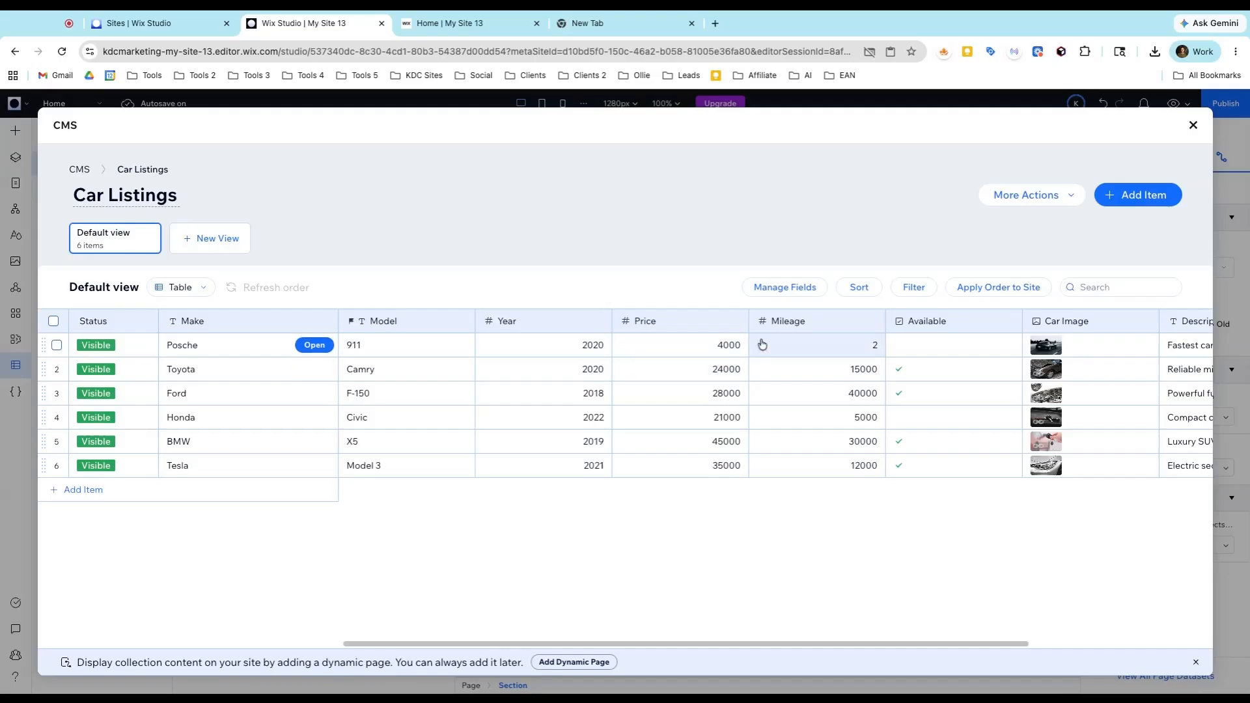
scroll(785, 356, "right", 2)
scroll(787, 357, "right", 5)
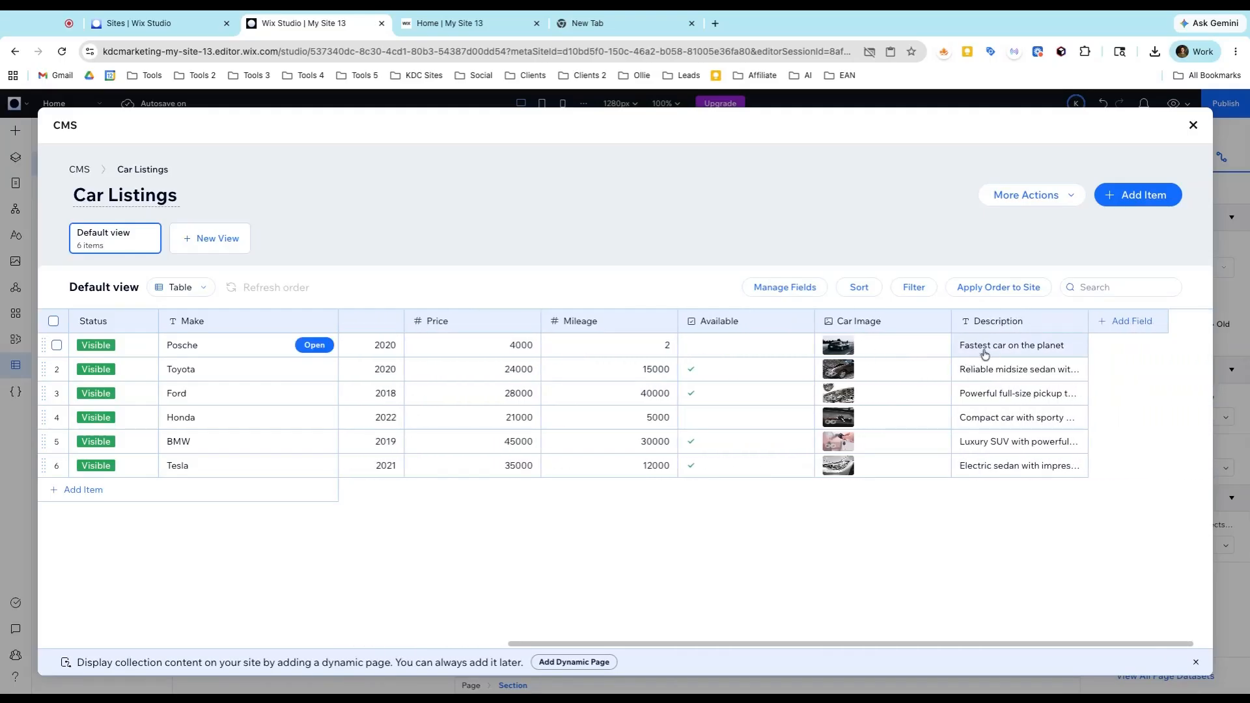
left_click(1194, 126)
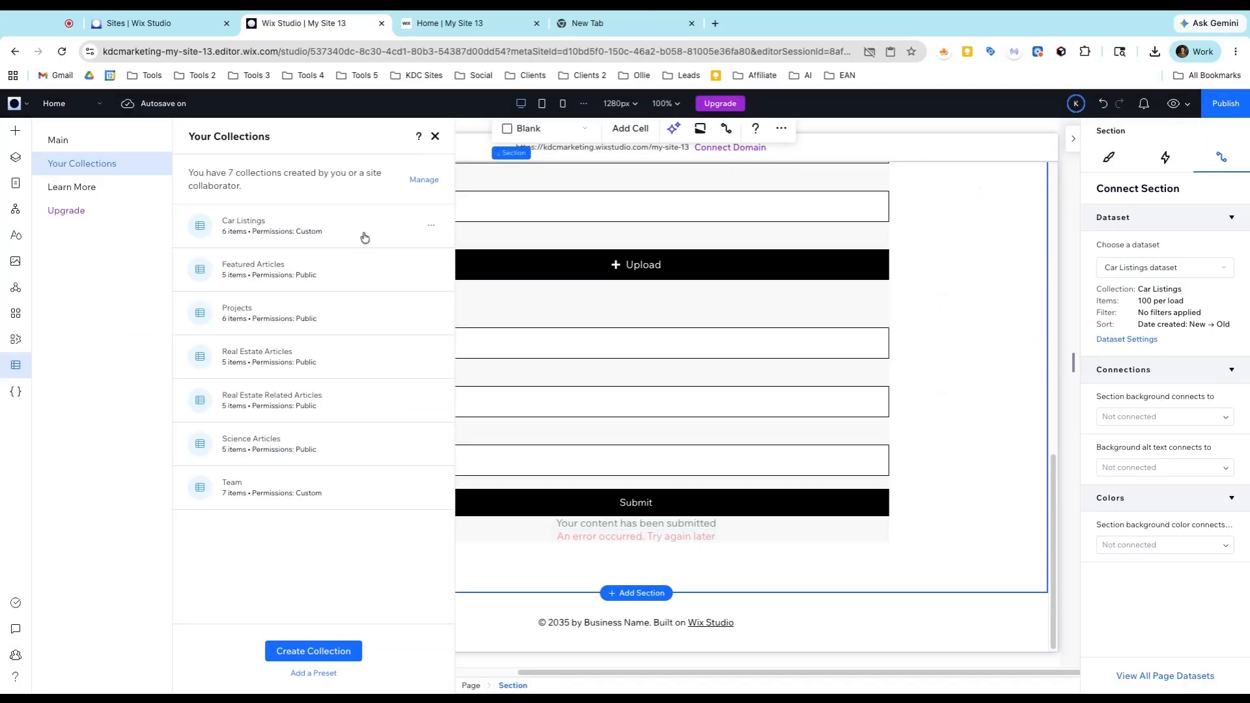
left_click(435, 136)
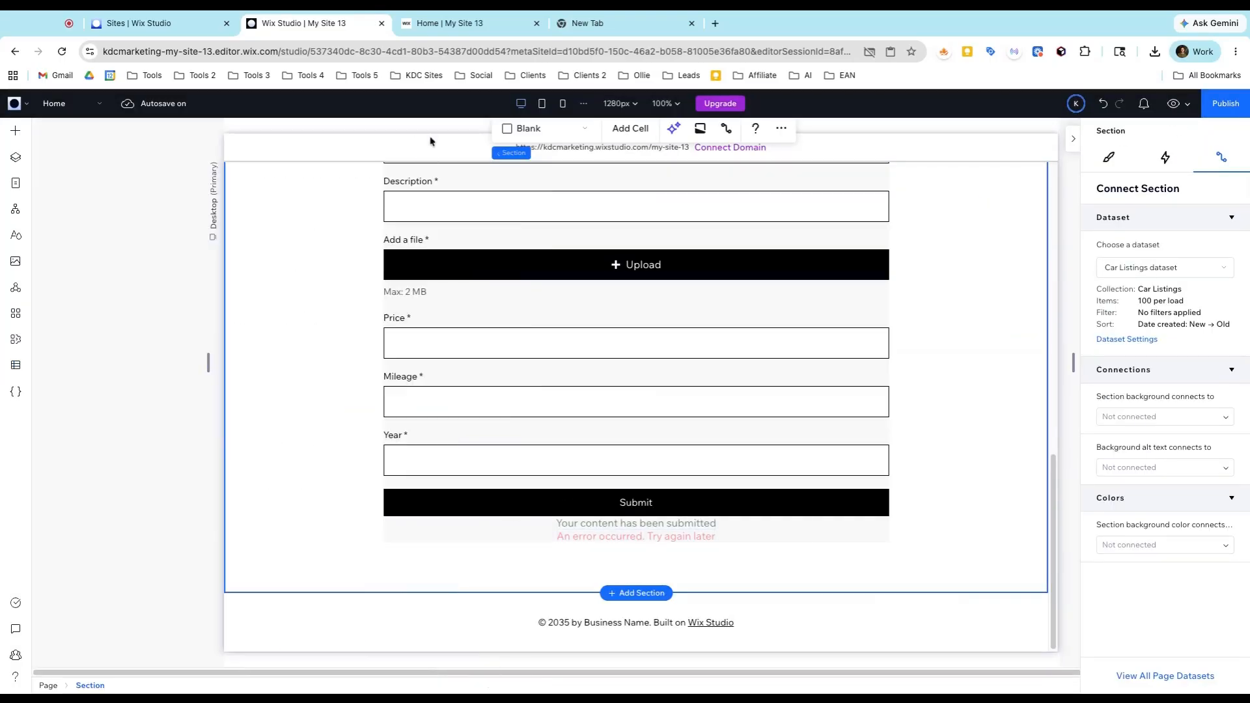
Switch to the Car Listings page and look through the displayed cars, including the newly submitted one.
left_click(91, 106)
left_click(92, 192)
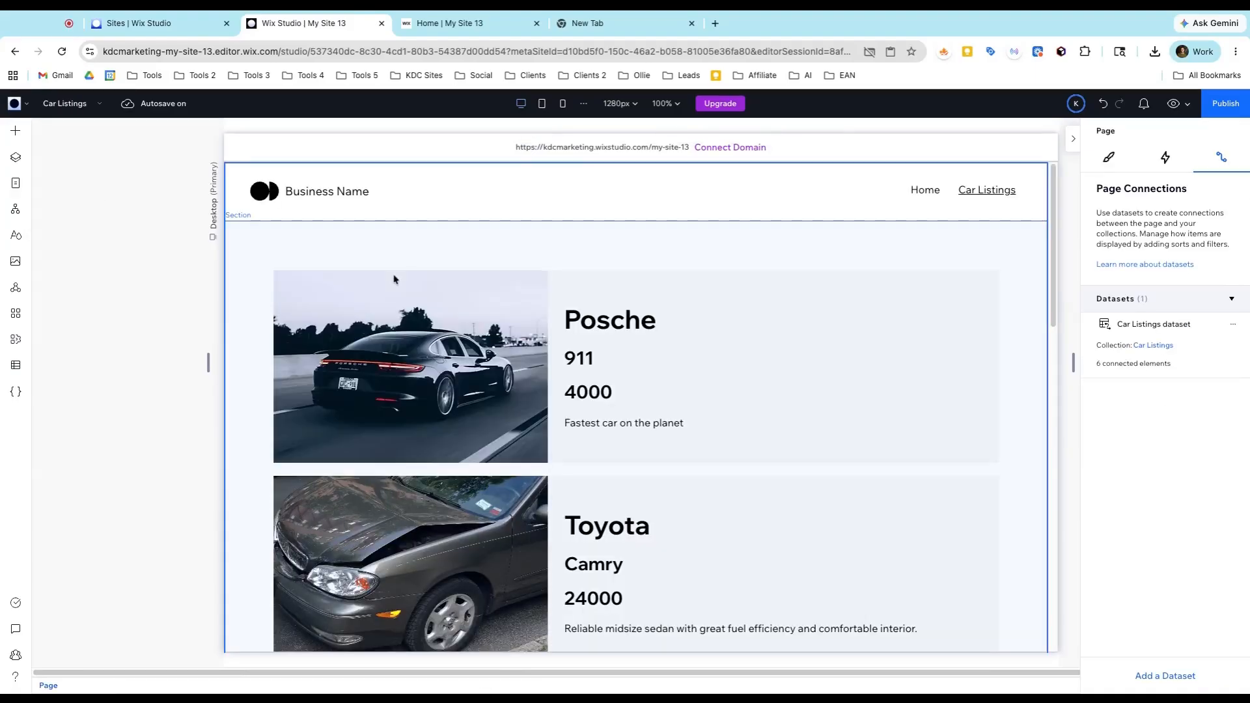
scroll(394, 278, "down", 3)
scroll(488, 277, "up", 2)
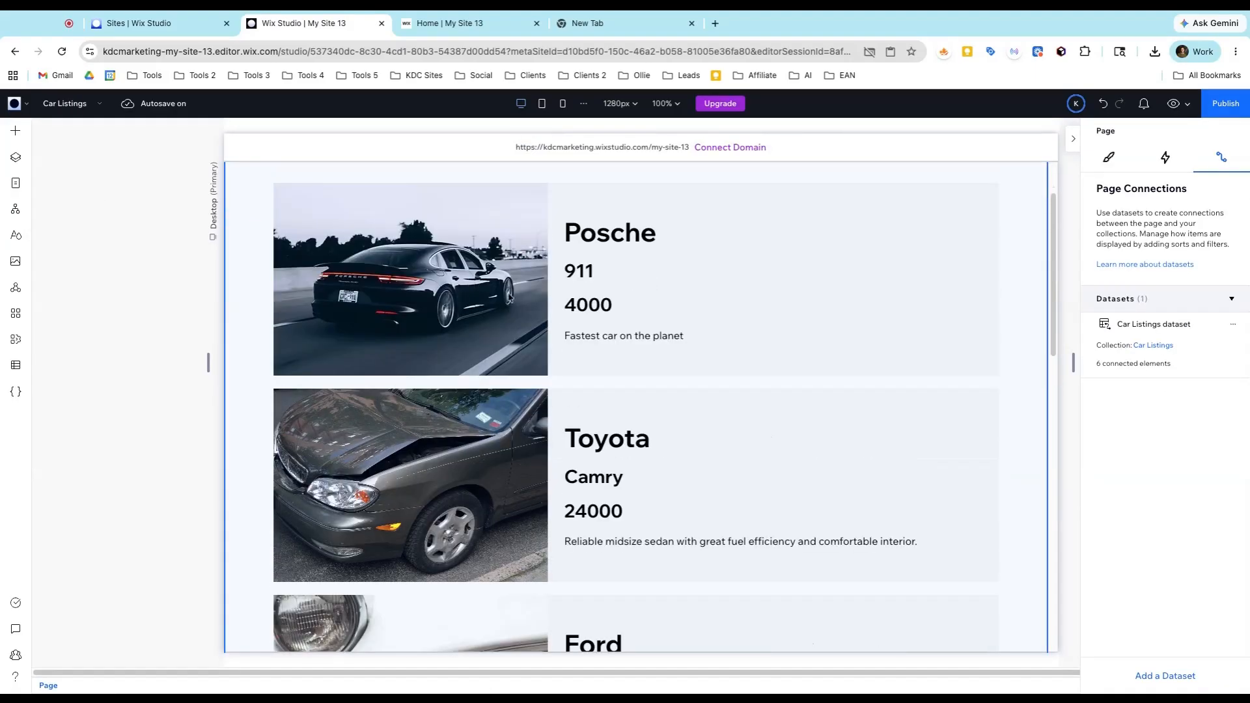
scroll(500, 313, "down", 5)
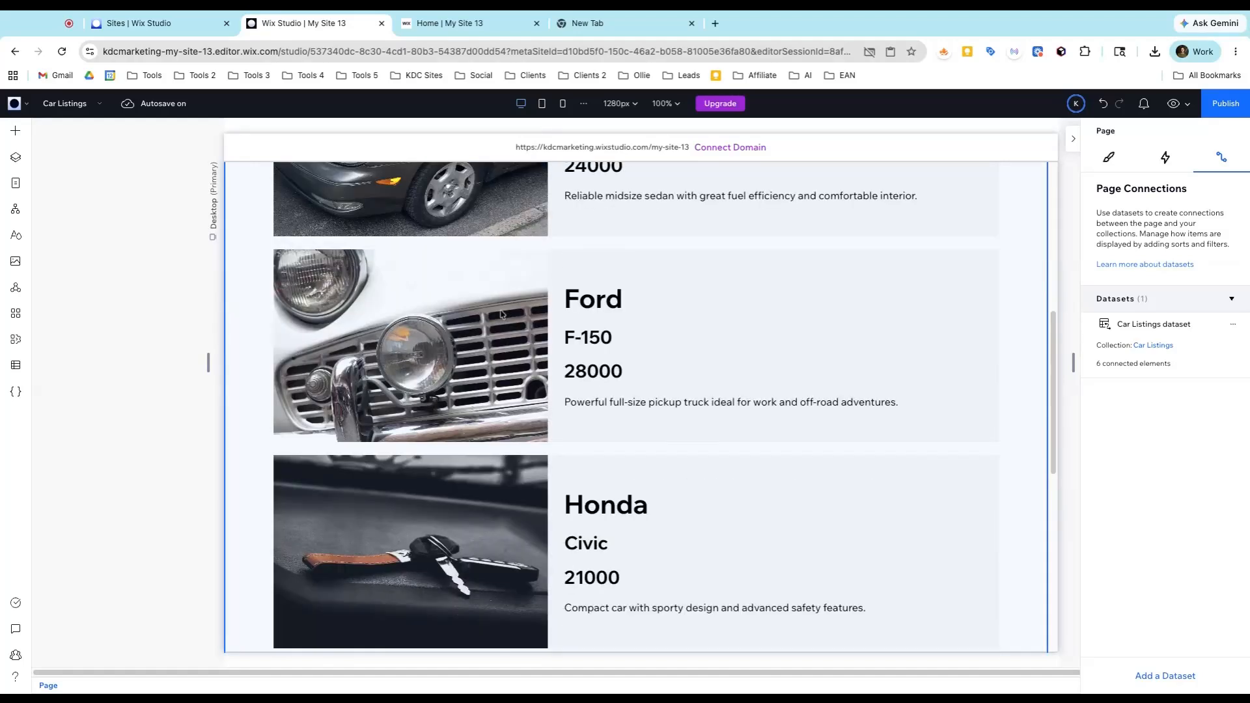
scroll(500, 314, "down", 8)
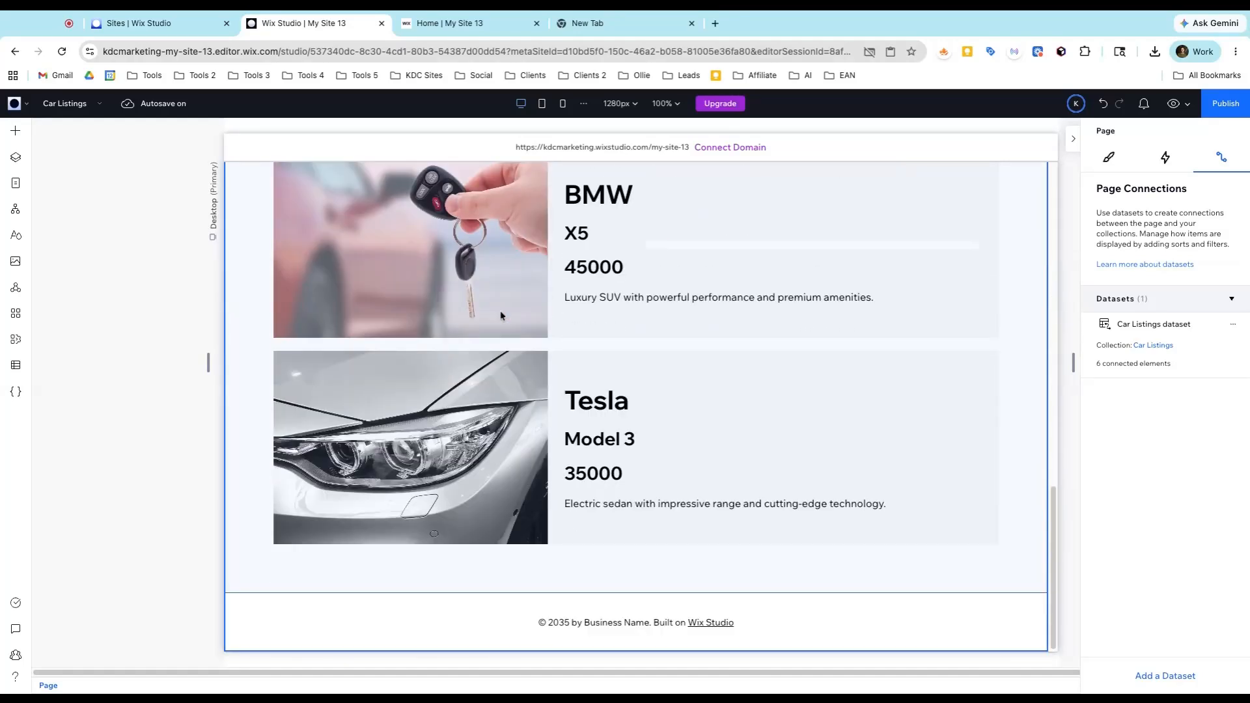
scroll(501, 316, "up", 15)
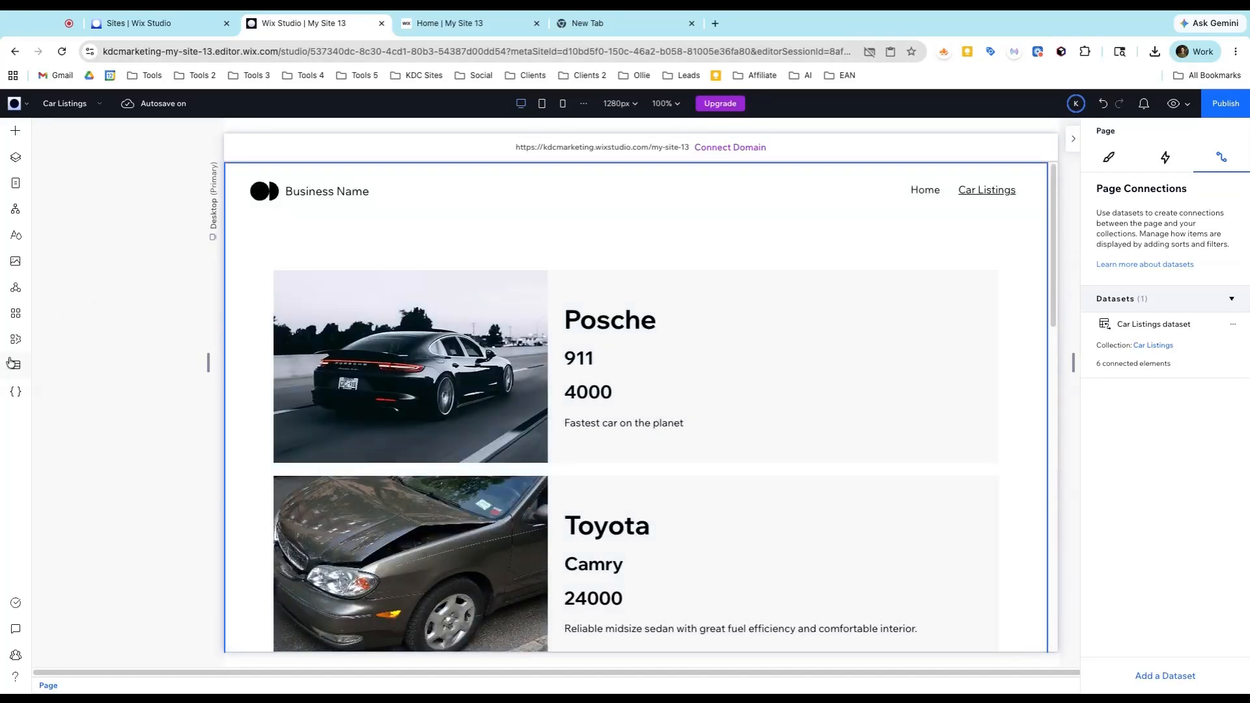
Open the Car Listings collection's settings and examine its permissions and privacy for each role.
left_click(13, 363)
left_click(82, 163)
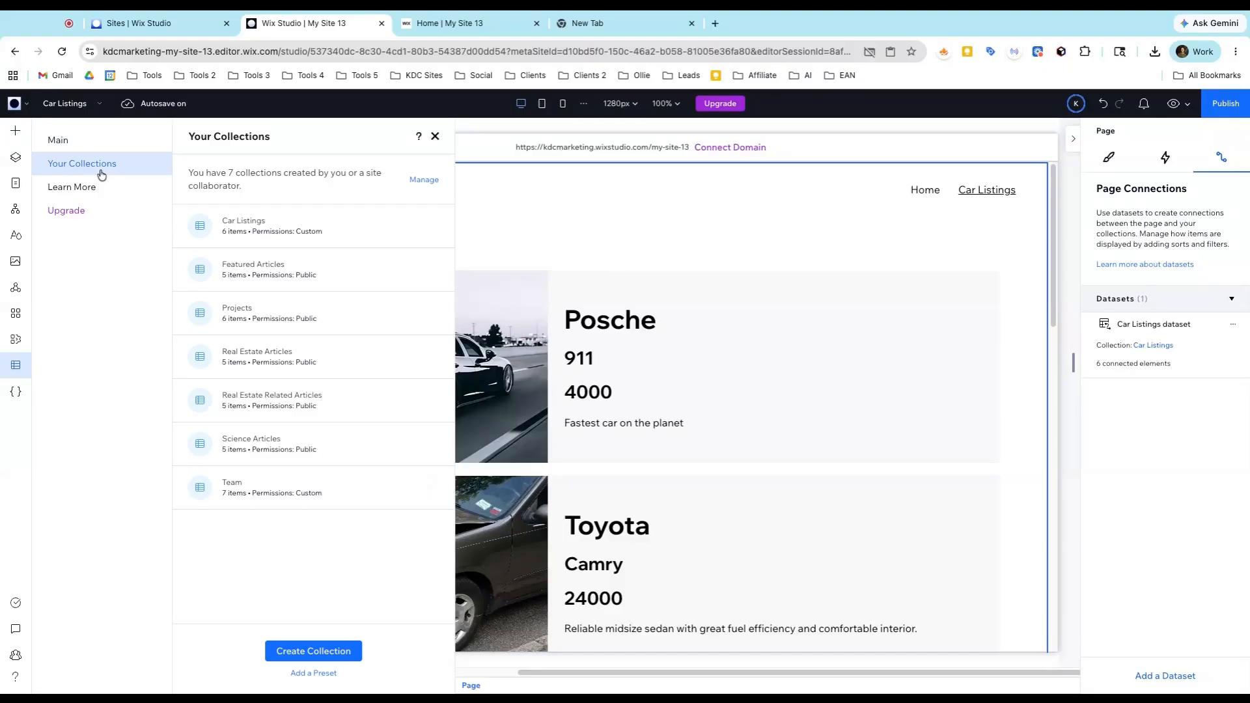
left_click(245, 225)
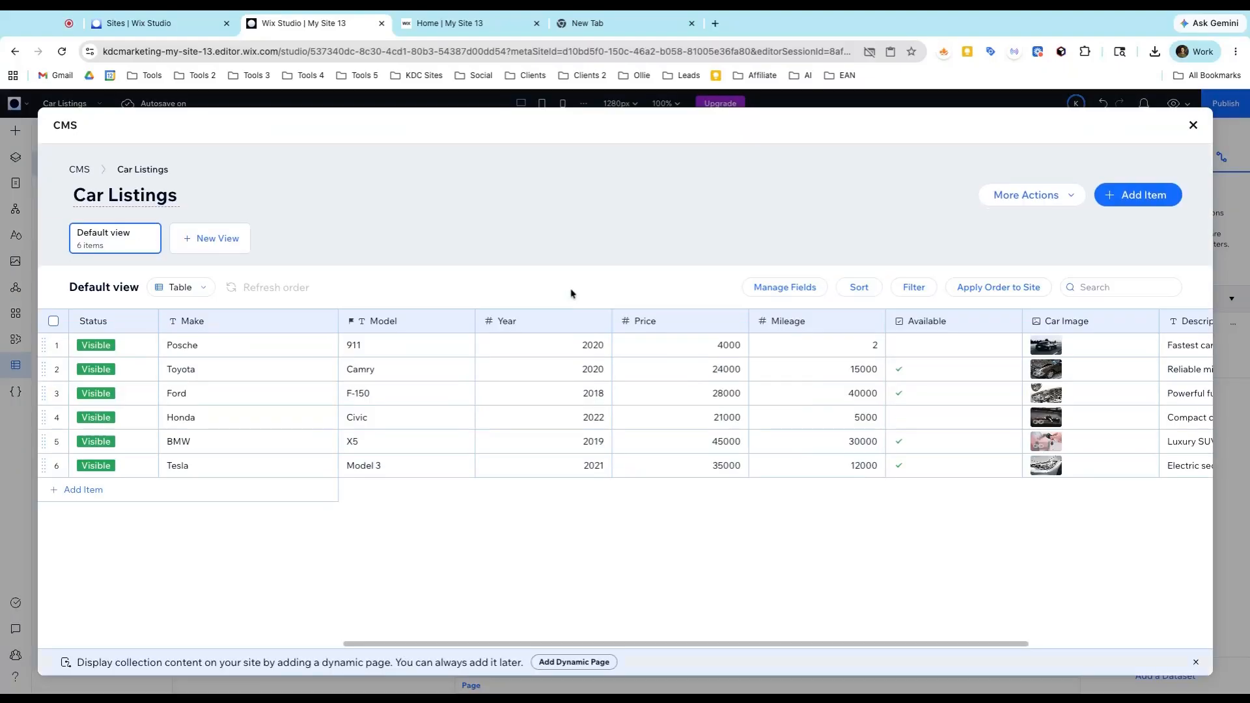
left_click(1042, 201)
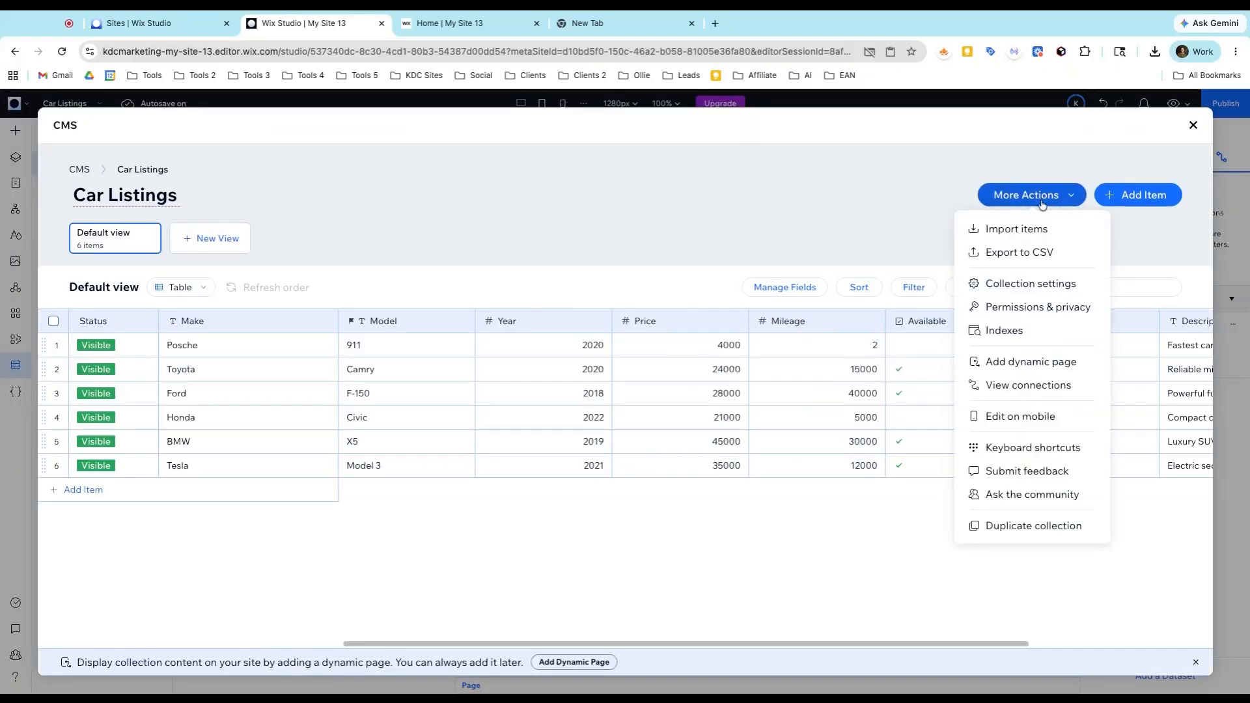
left_click(1032, 284)
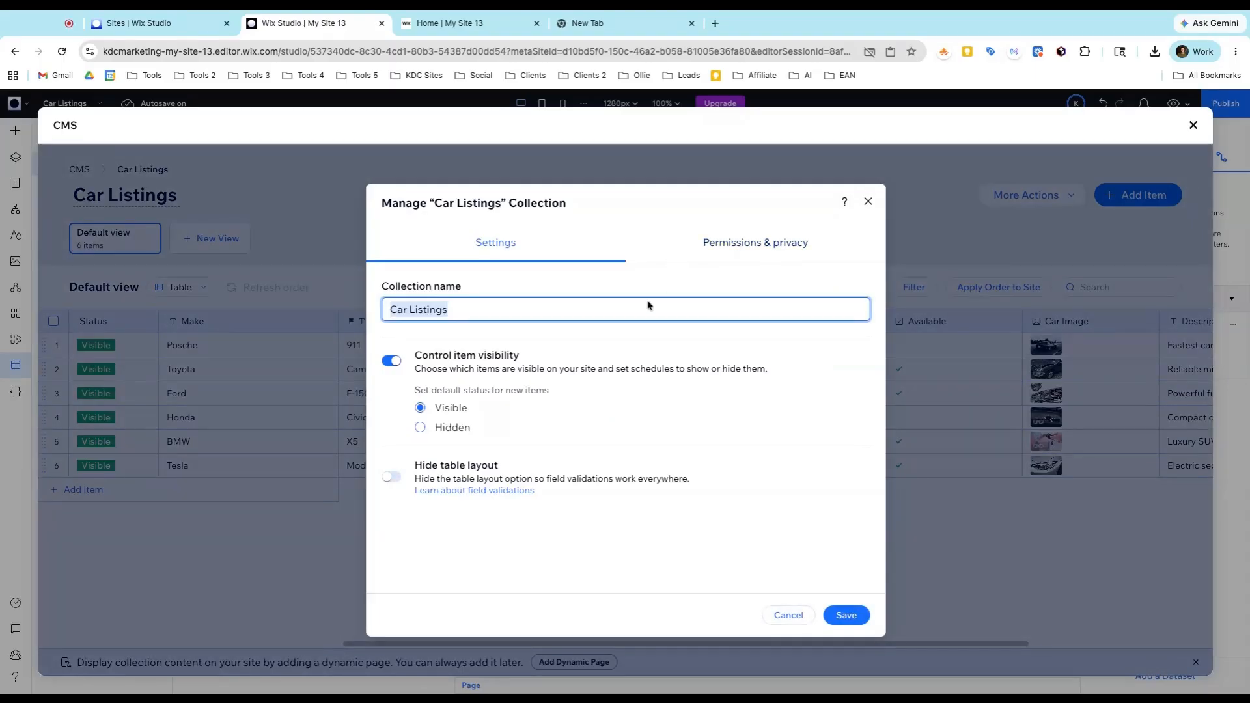
left_click(756, 245)
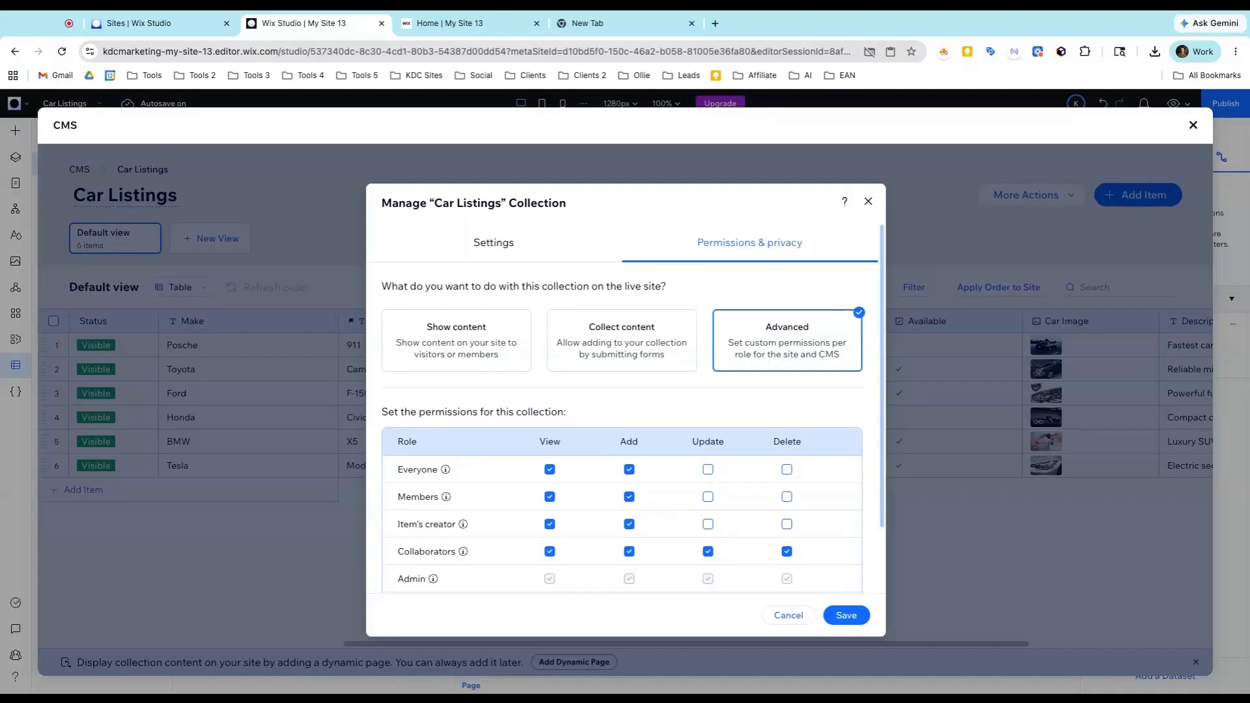
scroll(792, 343, "down", 1)
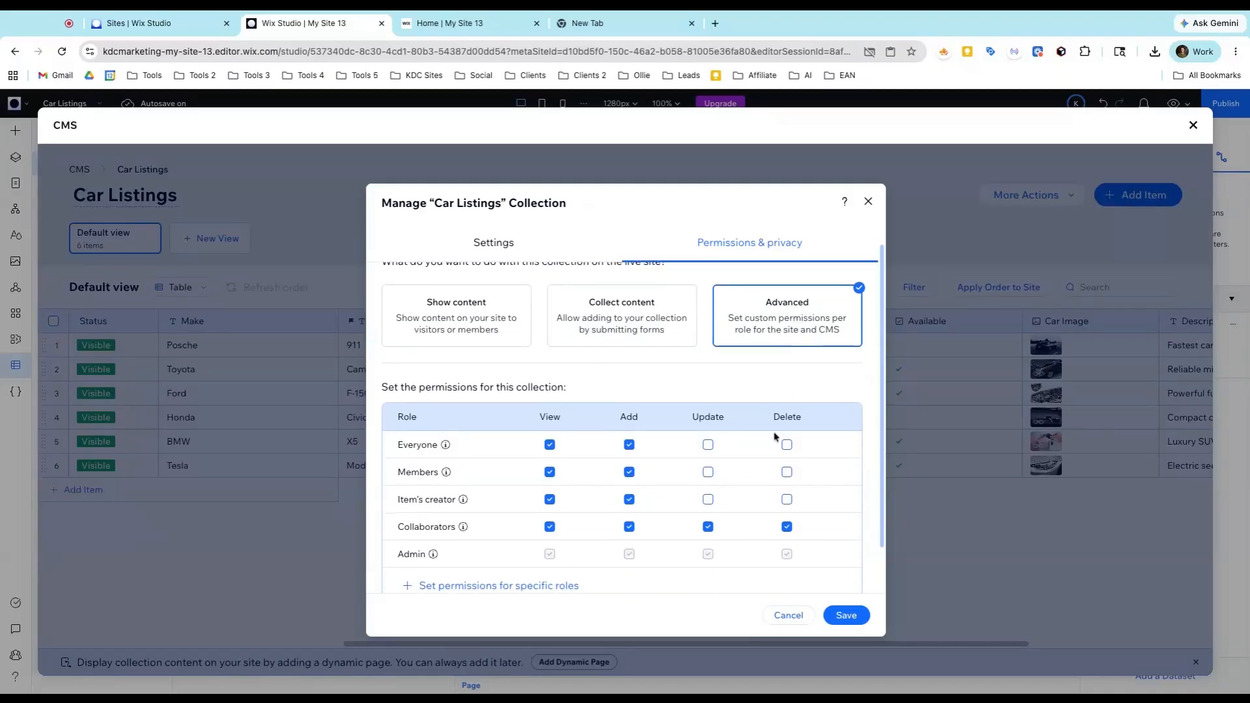
Check the Car Listings collection's item visibility settings and default status for new items, and close them without saving.
left_click(485, 243)
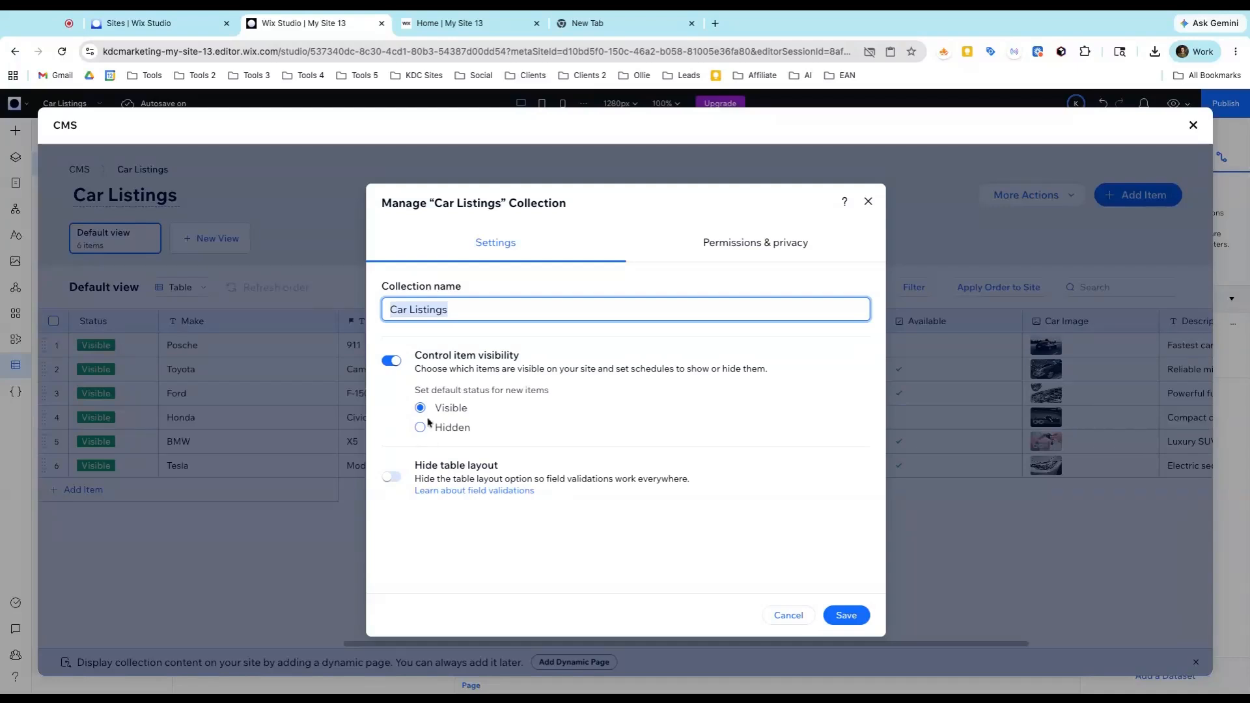
left_click(867, 203)
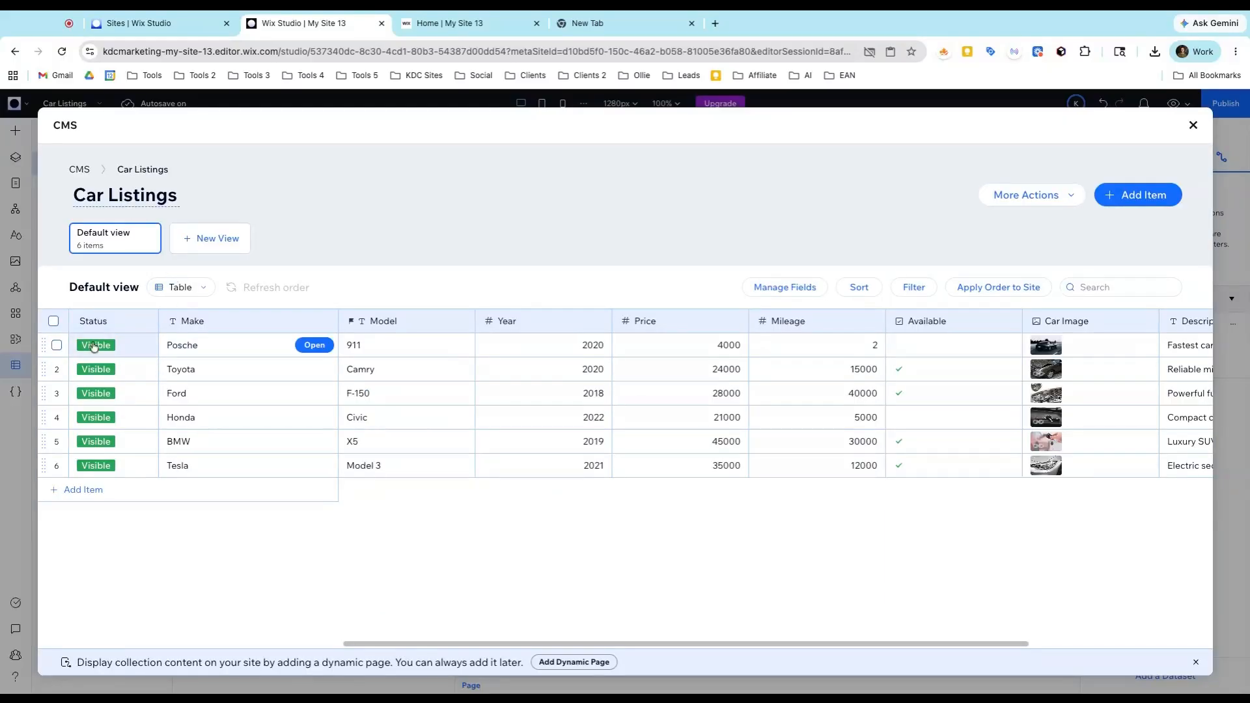
left_click(56, 369)
left_click(56, 393)
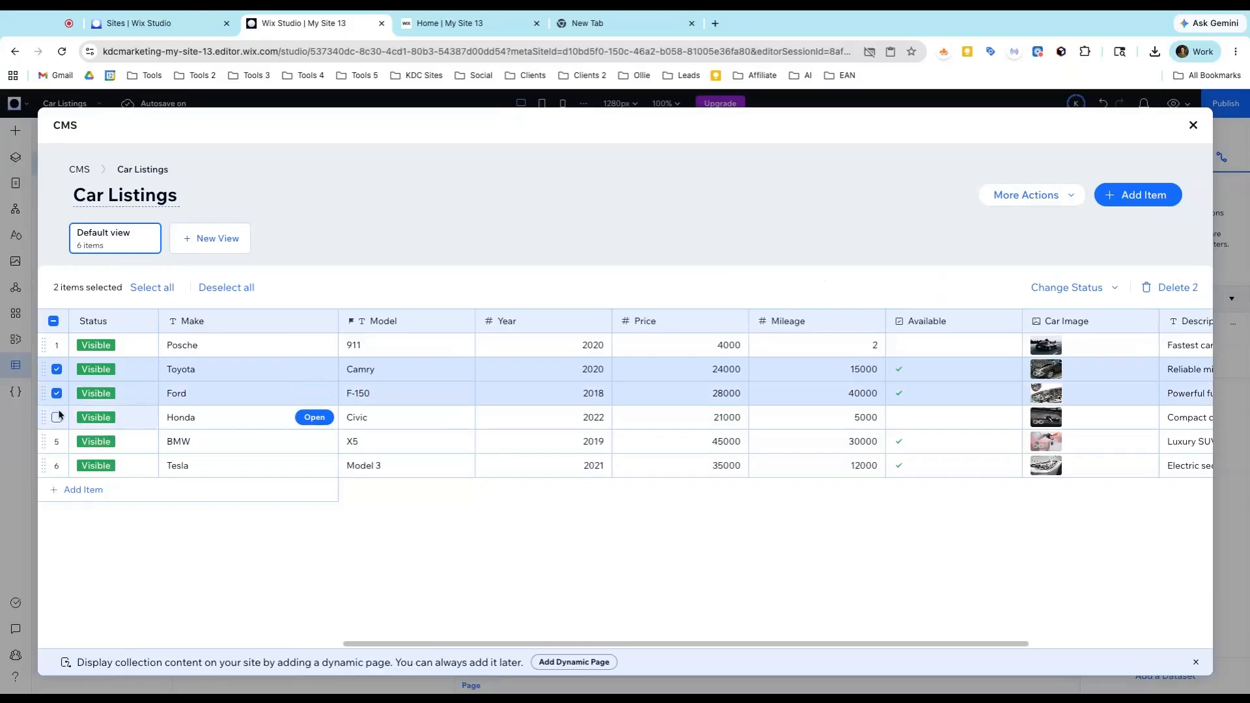
left_click(56, 417)
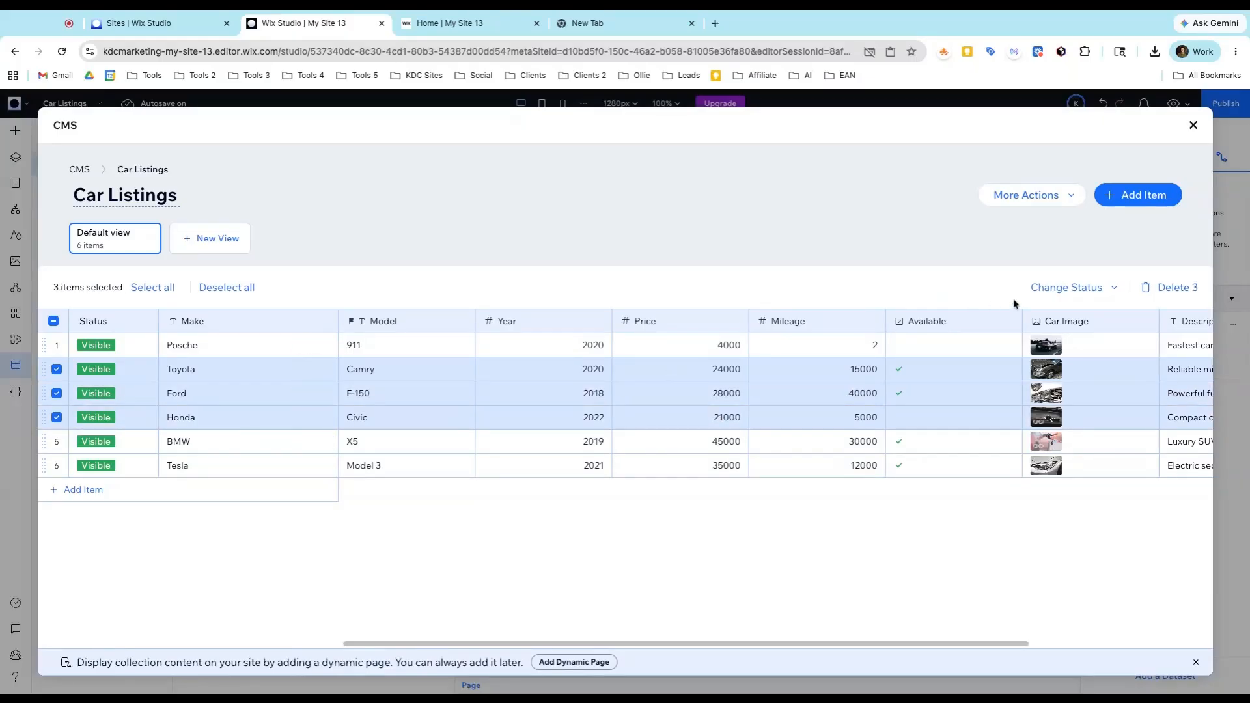
left_click(1064, 290)
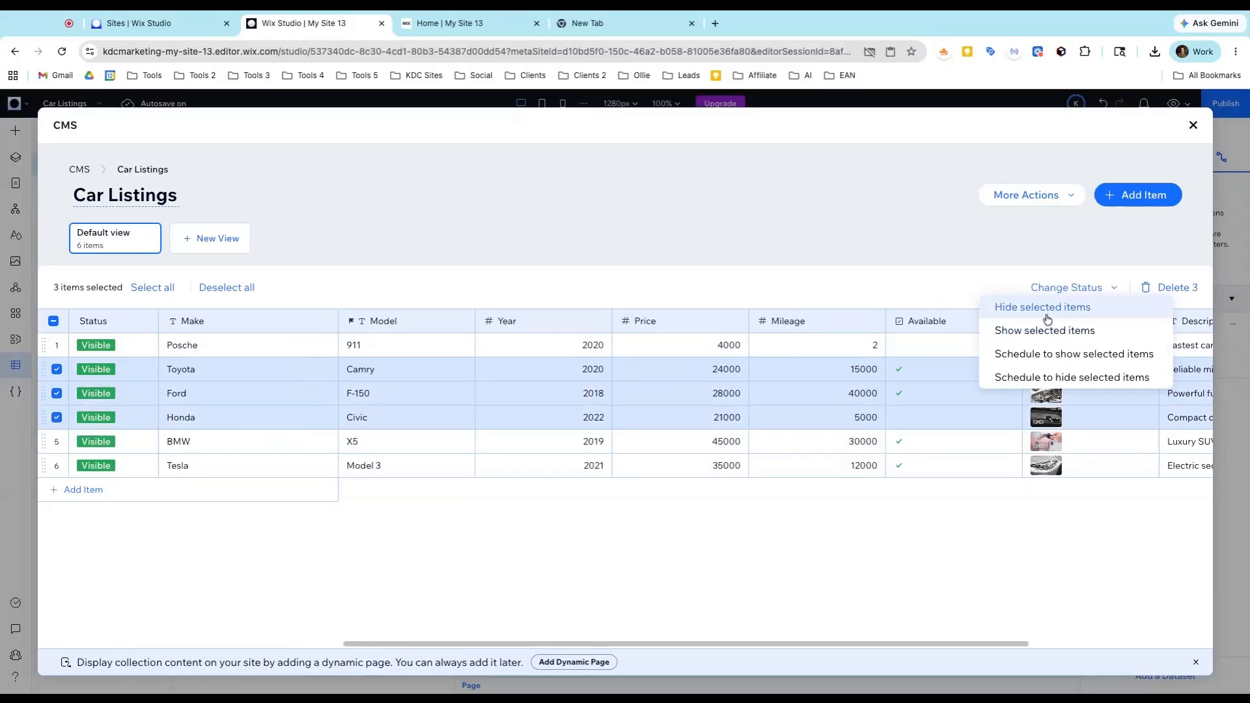
Leave only the Posche 911 item selected in the Car Listings collection and hide it.
left_click(57, 346)
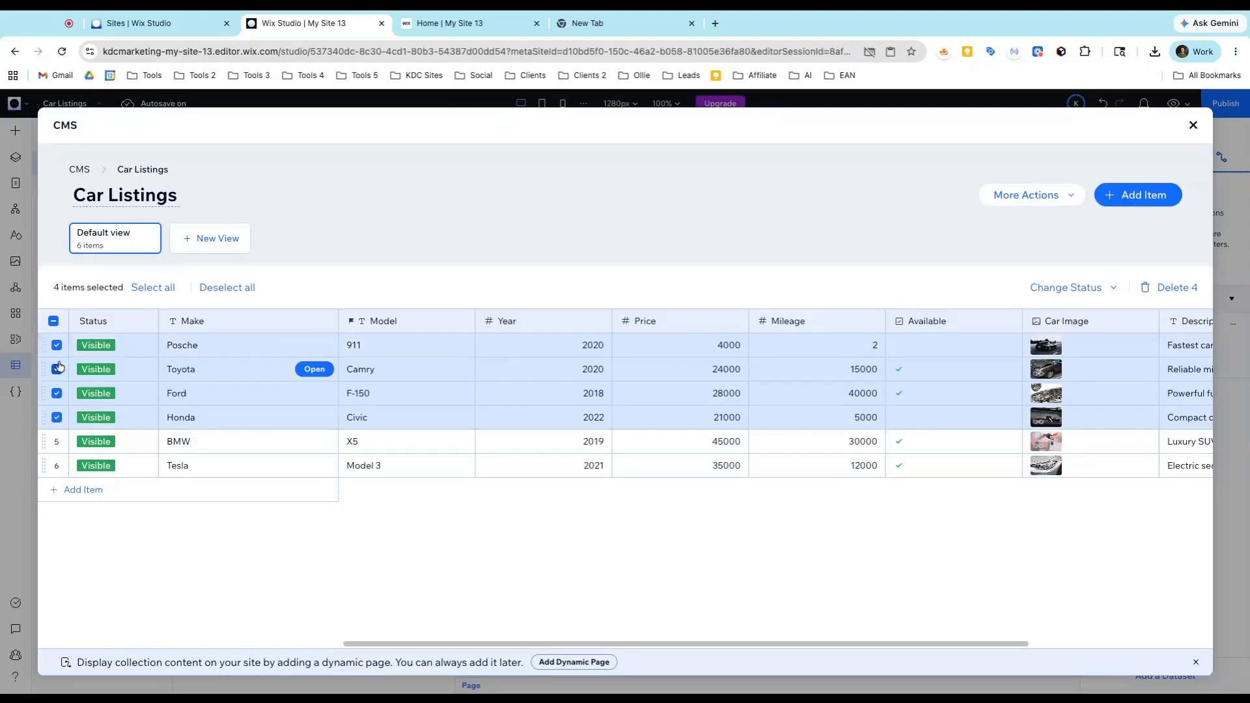
left_click(57, 370)
left_click(56, 394)
left_click(56, 417)
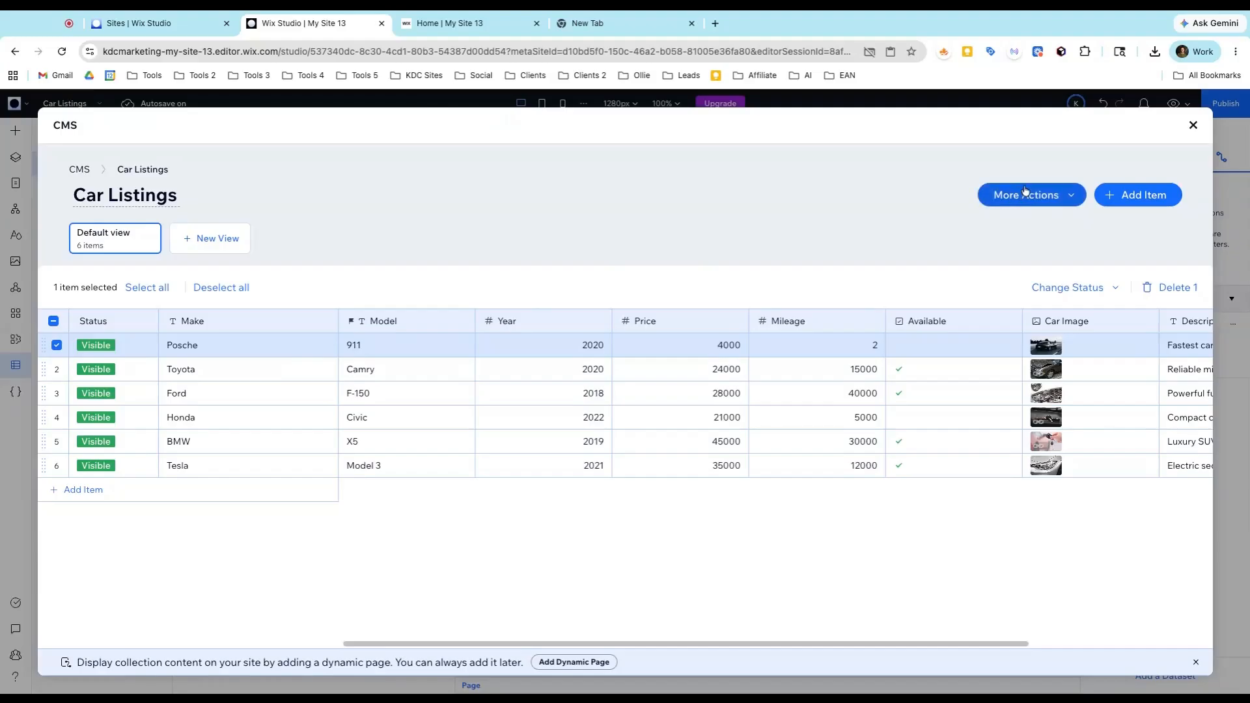
left_click(1084, 289)
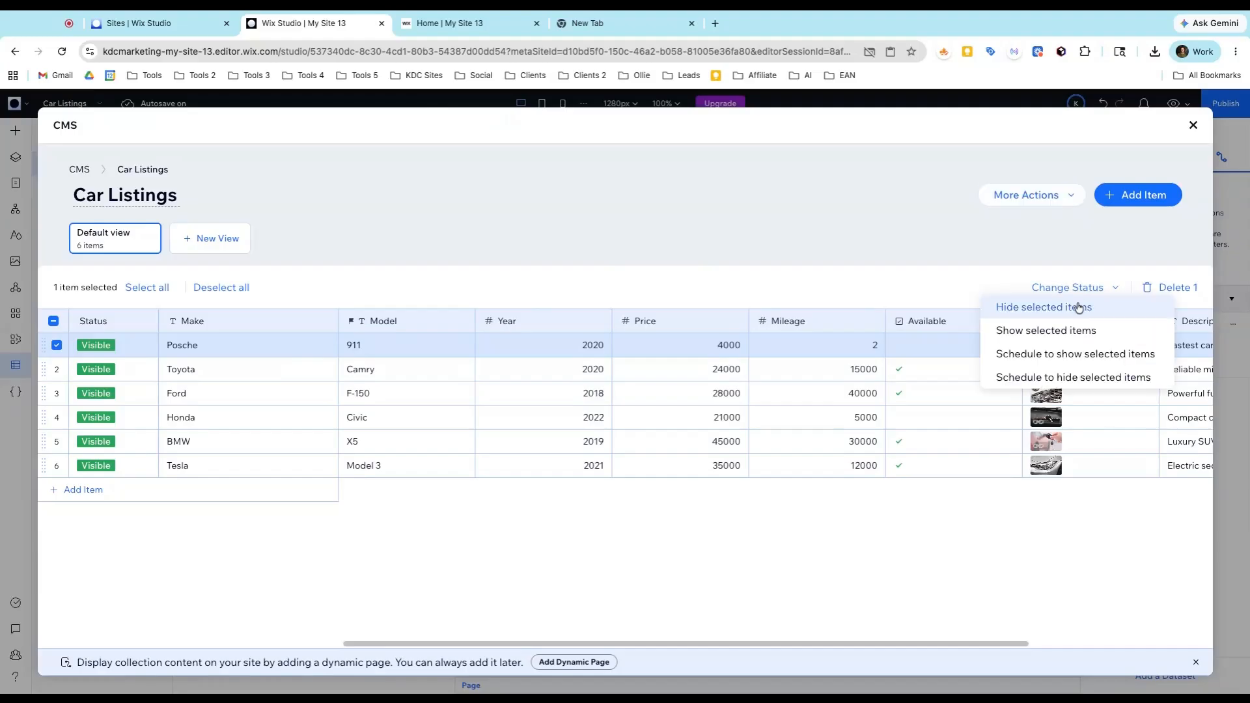
left_click(1077, 306)
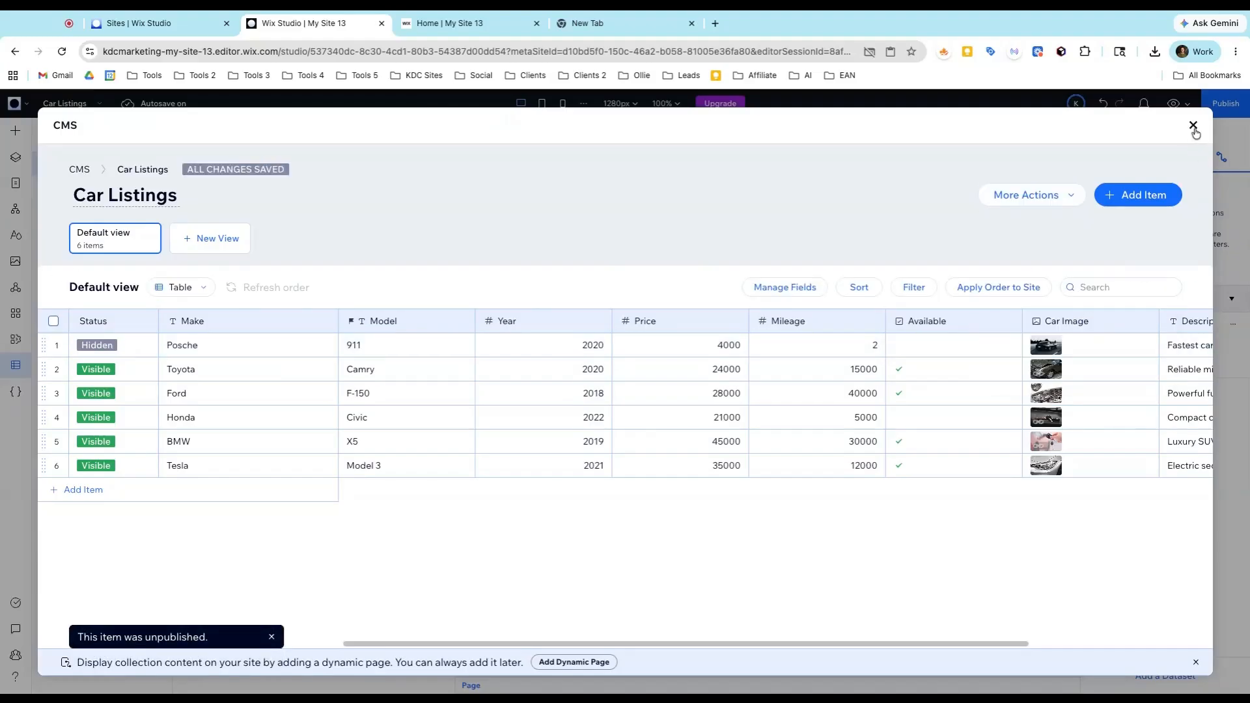
Close the collection and its list, and check which cars the Car Listings page displays.
left_click(1192, 126)
scroll(690, 343, "down", 3)
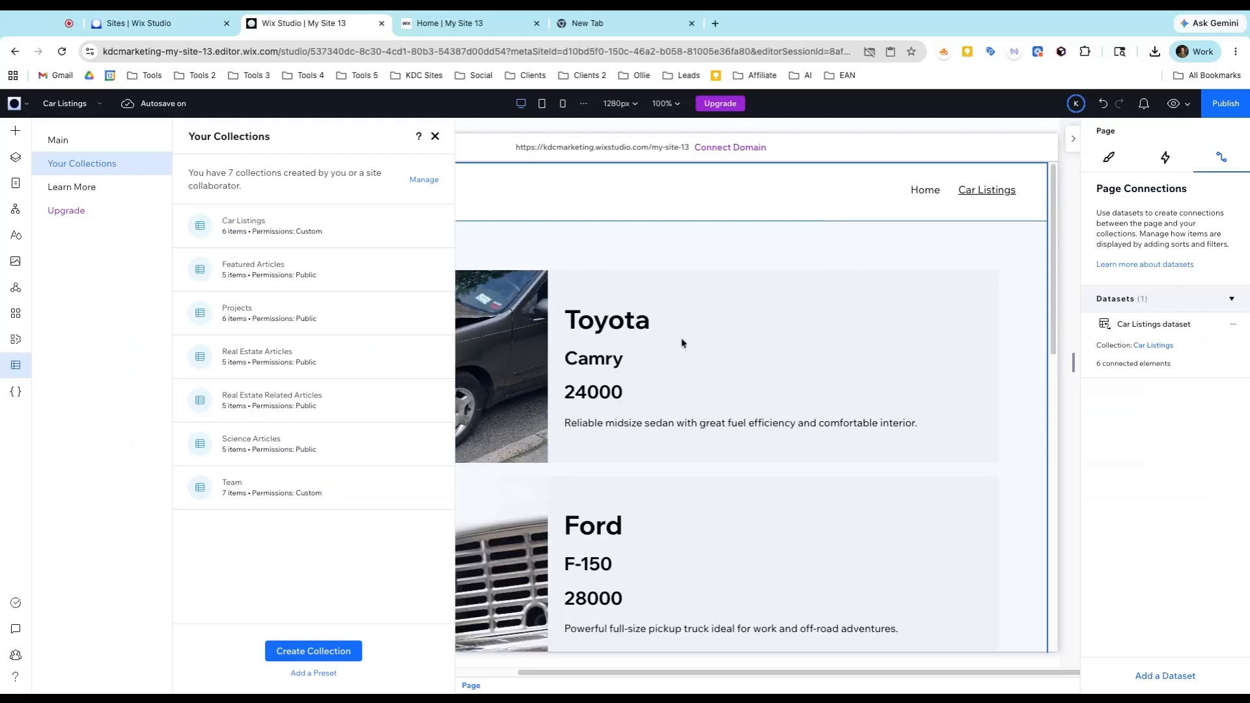
left_click(435, 136)
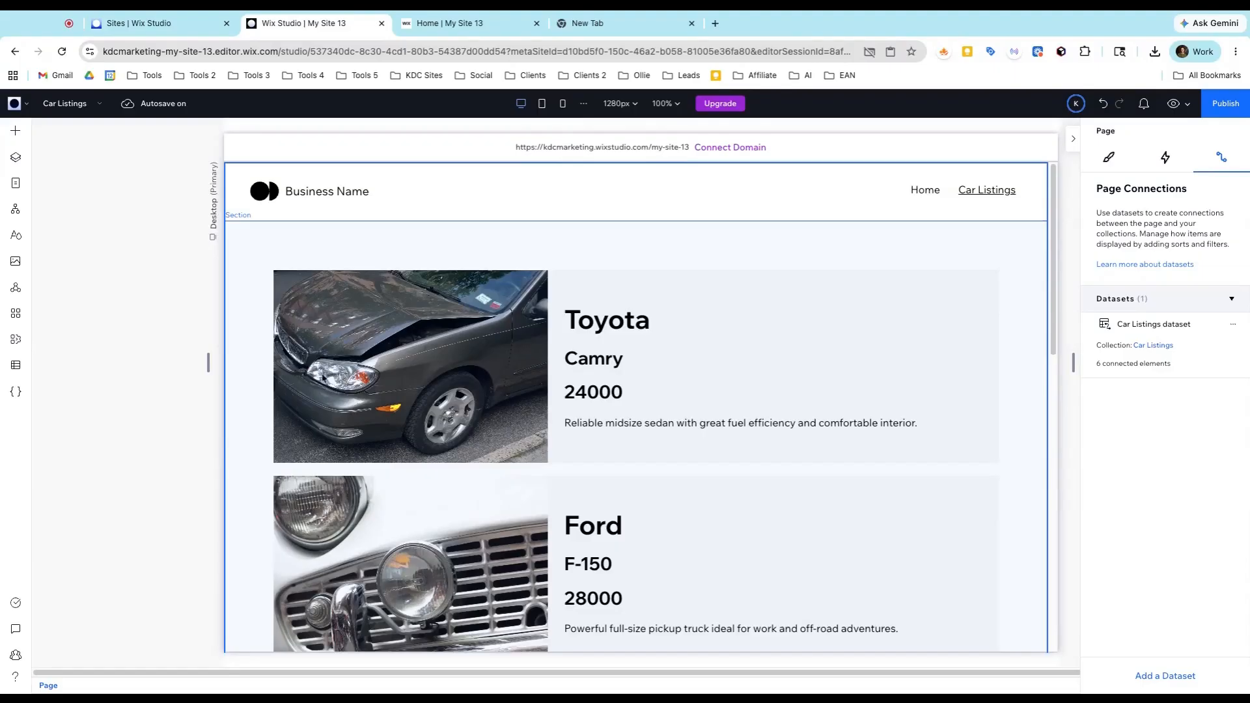
Reopen the Car Listings collection to review each item's status, and return to the page canvas.
left_click(16, 365)
left_click(72, 164)
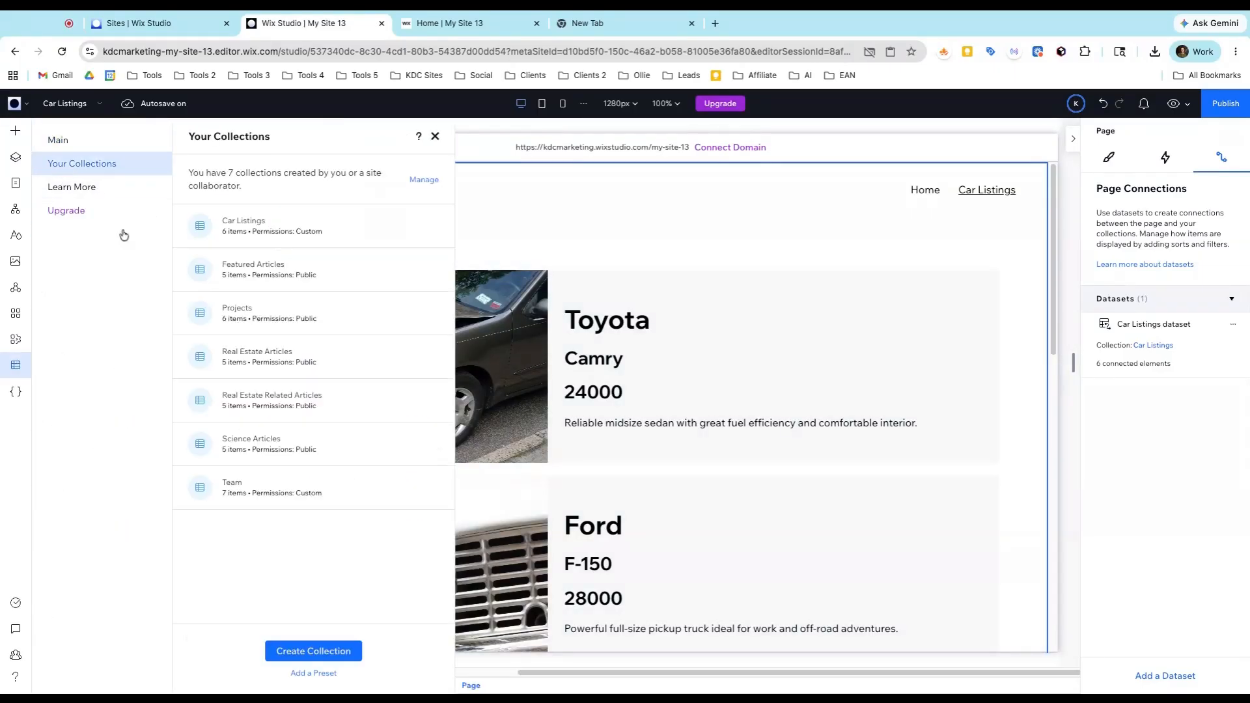
left_click(245, 240)
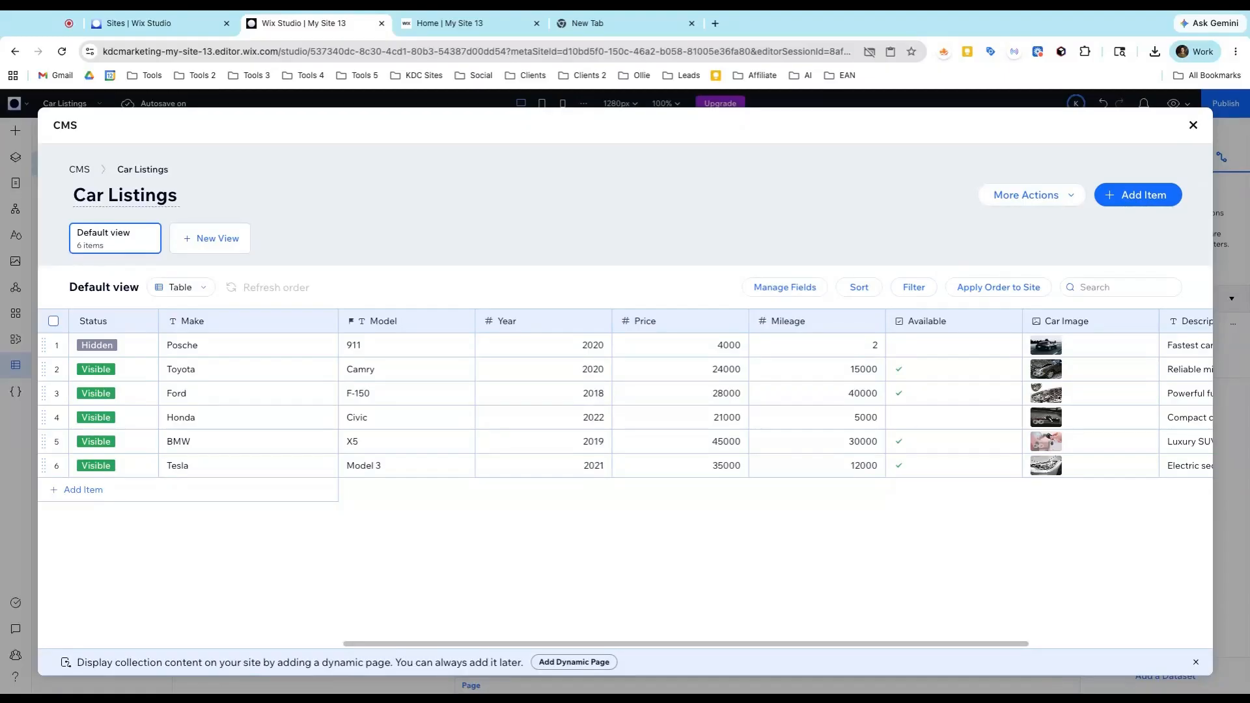
left_click(1193, 125)
left_click(433, 135)
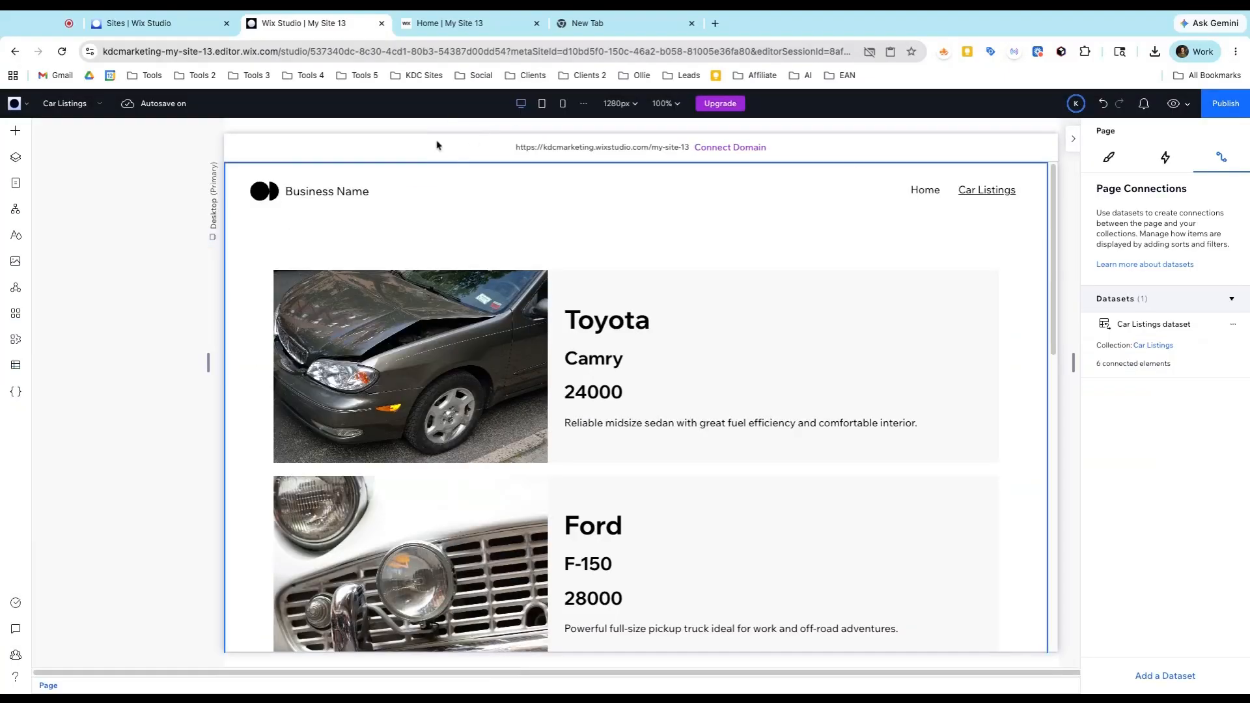
Switch to the Home page and view its Enter Car Details form.
left_click(104, 114)
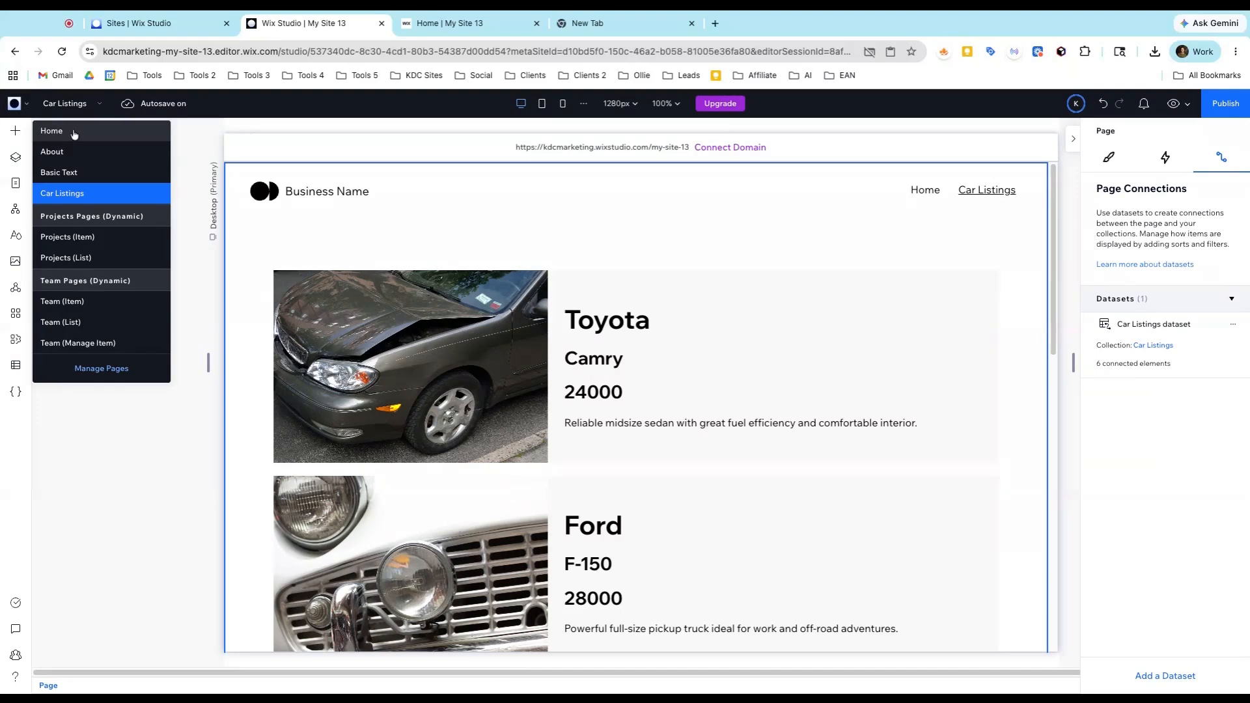
left_click(76, 128)
scroll(600, 267, "down", 9)
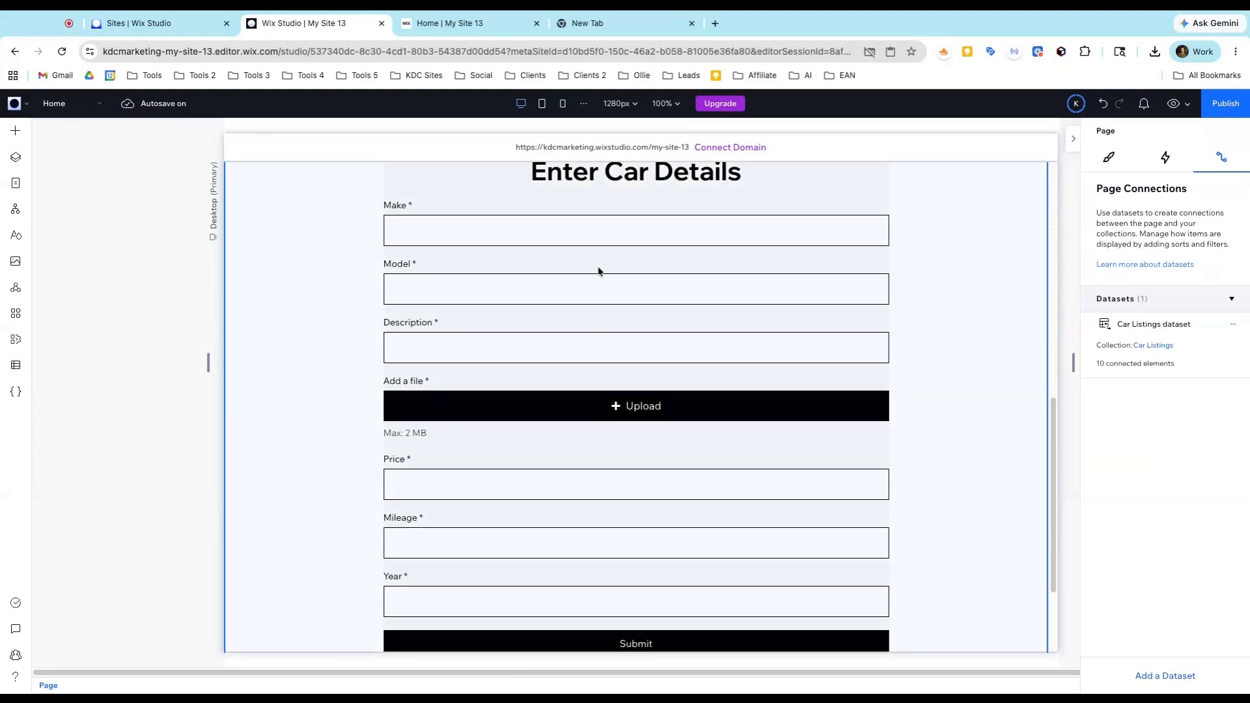
Browse the addable input elements, including selection tags, dropdowns, rich text and text inputs.
left_click(16, 131)
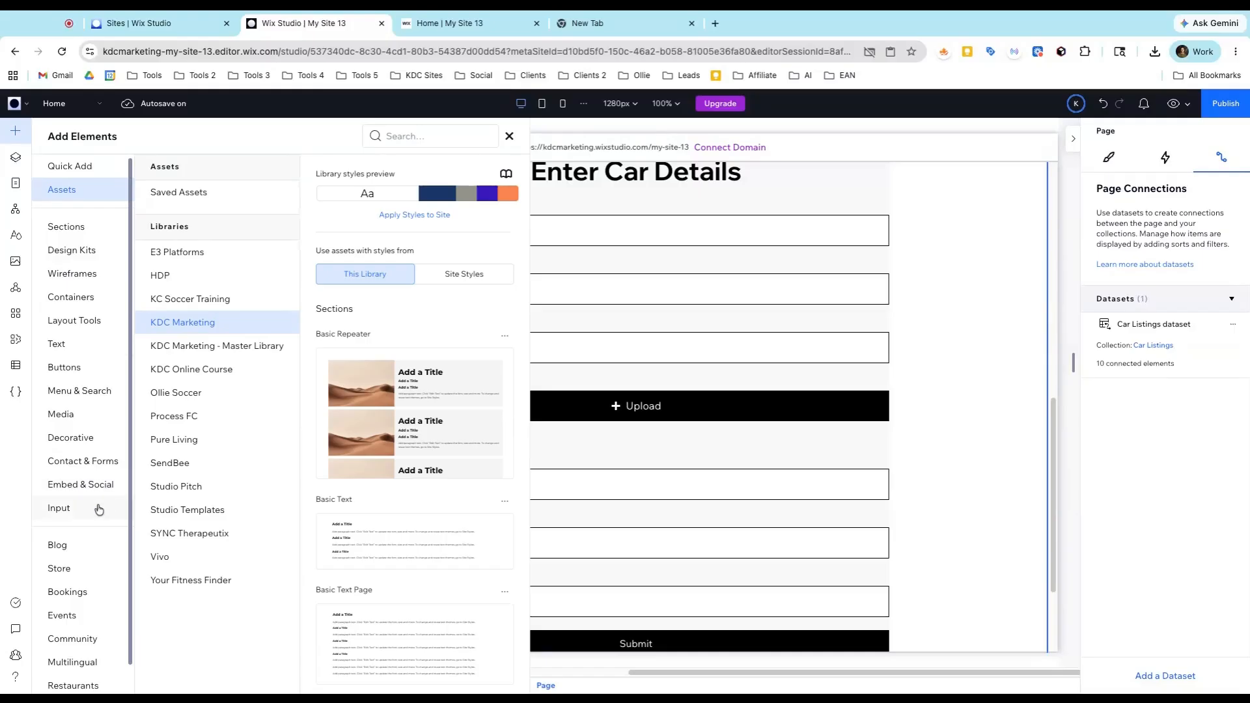
left_click(89, 511)
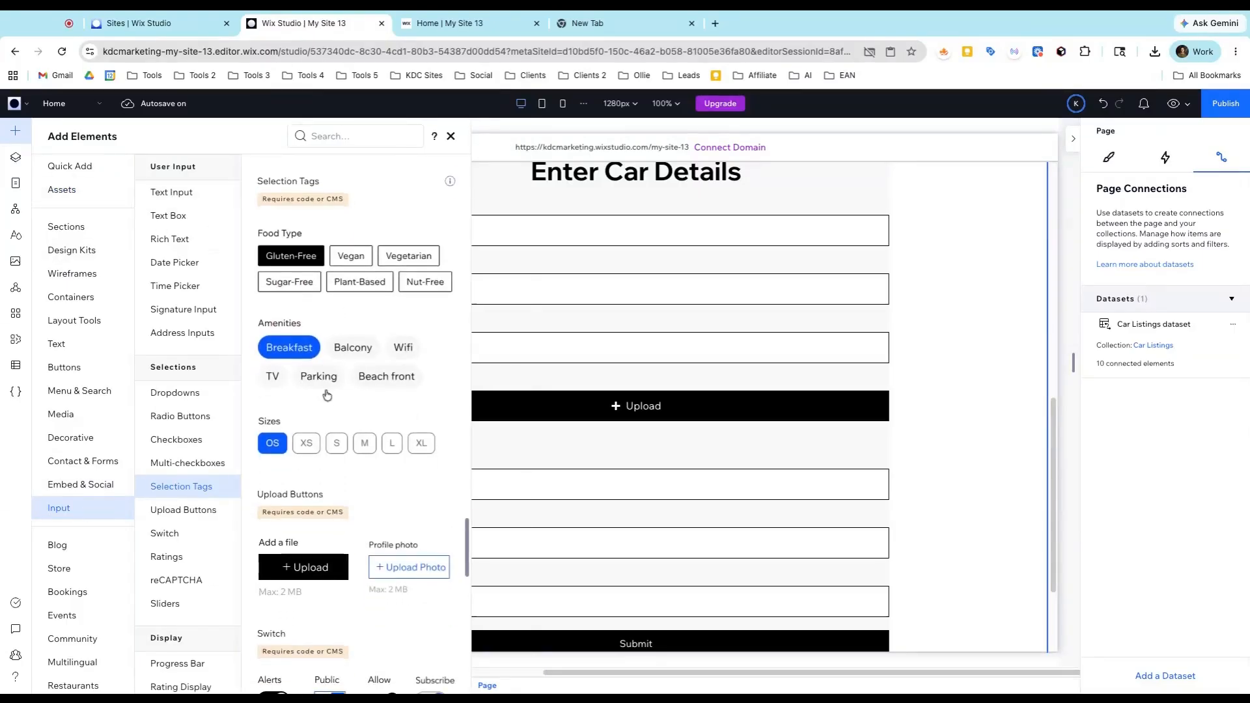
scroll(328, 399, "down", 4)
scroll(327, 399, "up", 10)
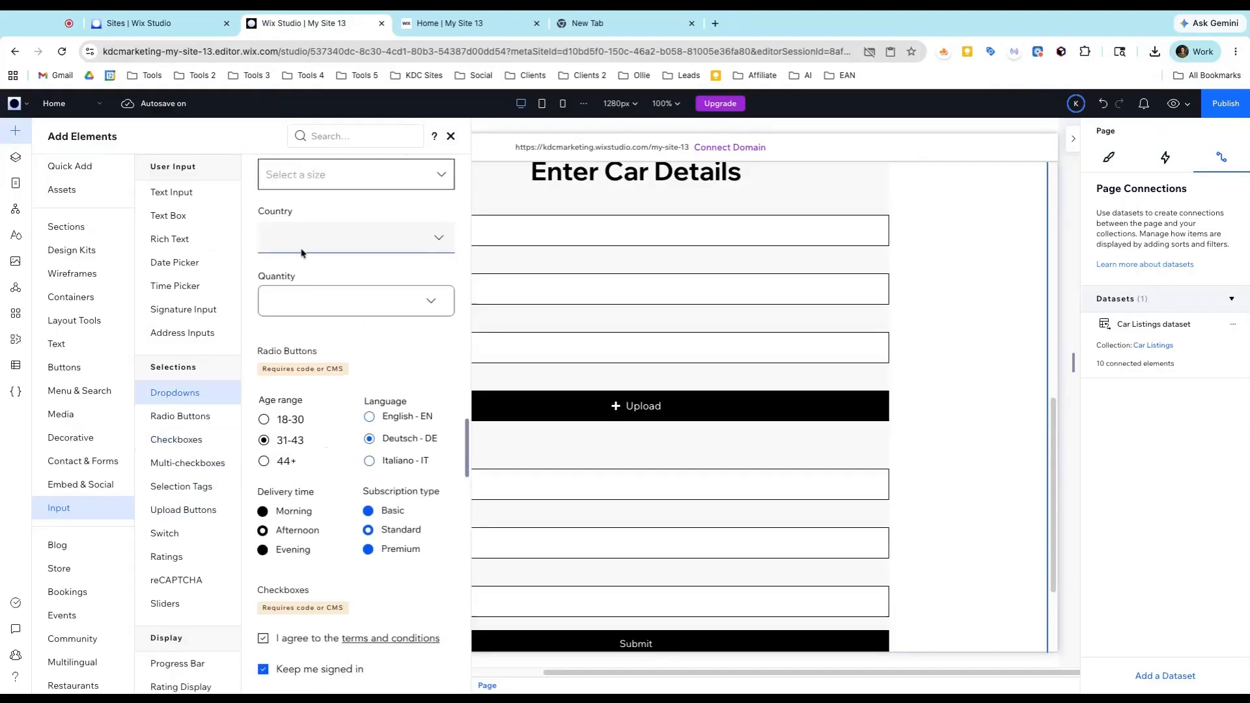
scroll(309, 264, "up", 10)
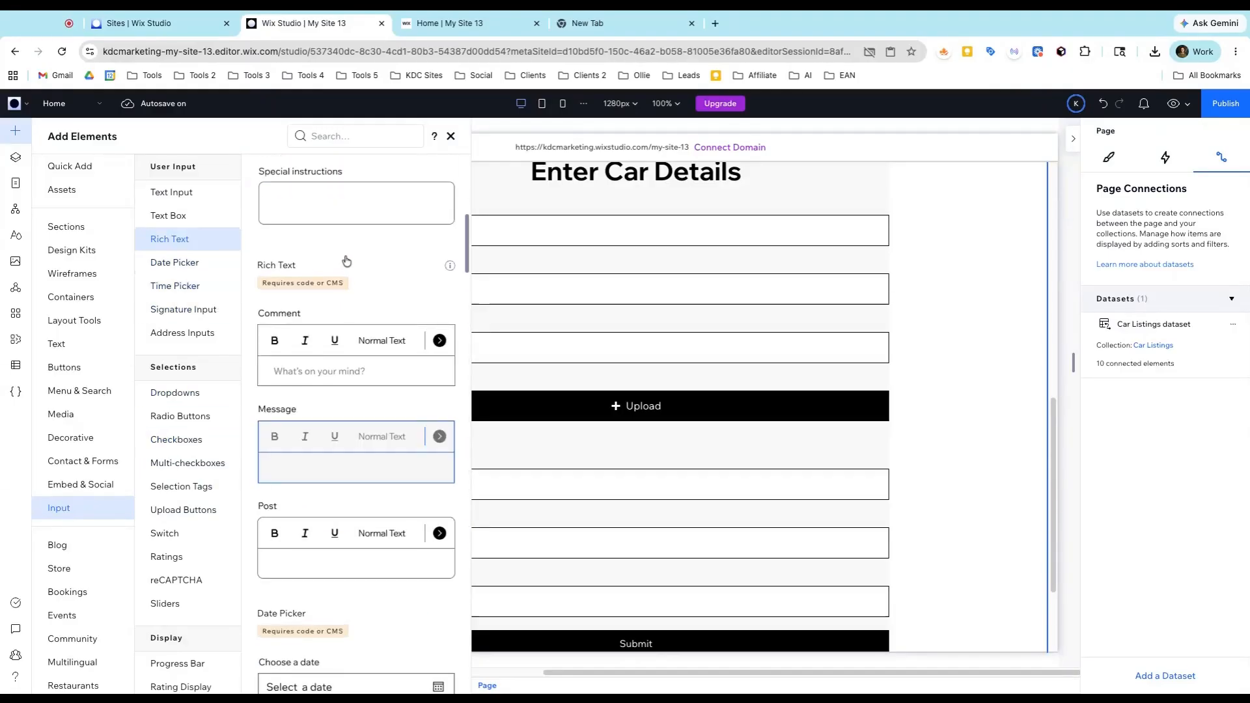
scroll(329, 265, "up", 2)
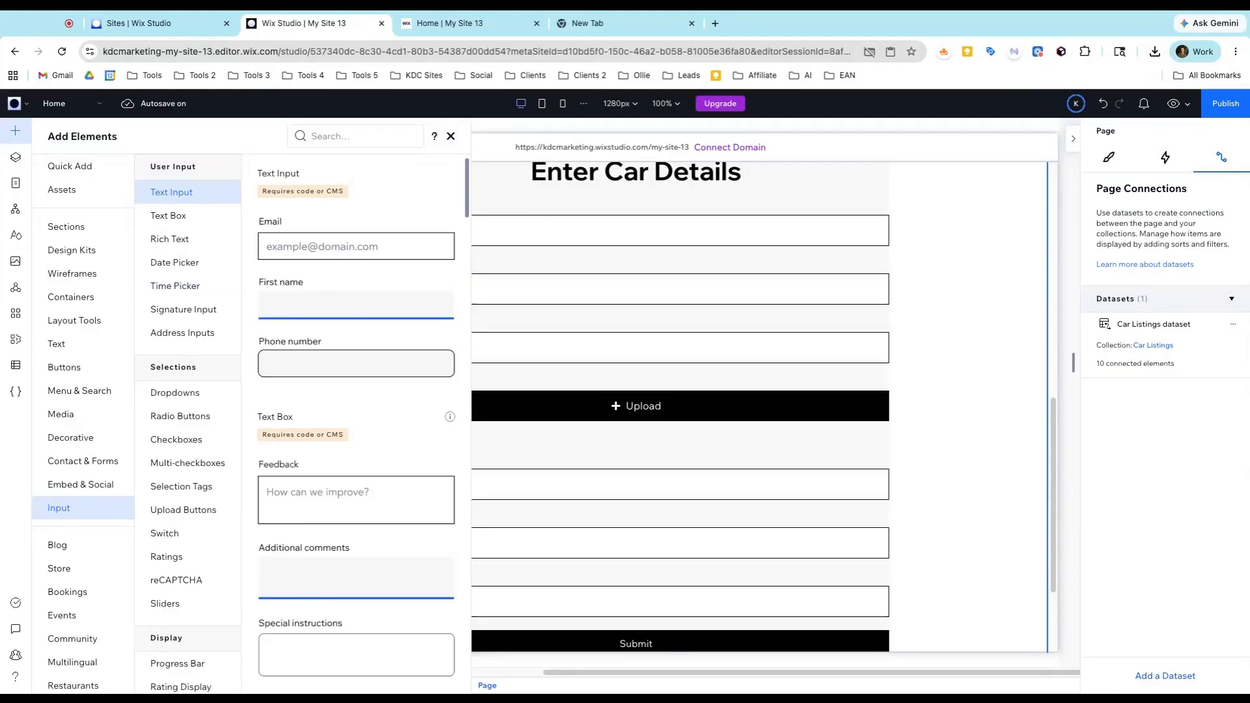
Compare the ready-made options in Contact & Forms with the custom car form, and close the elements library.
left_click(91, 466)
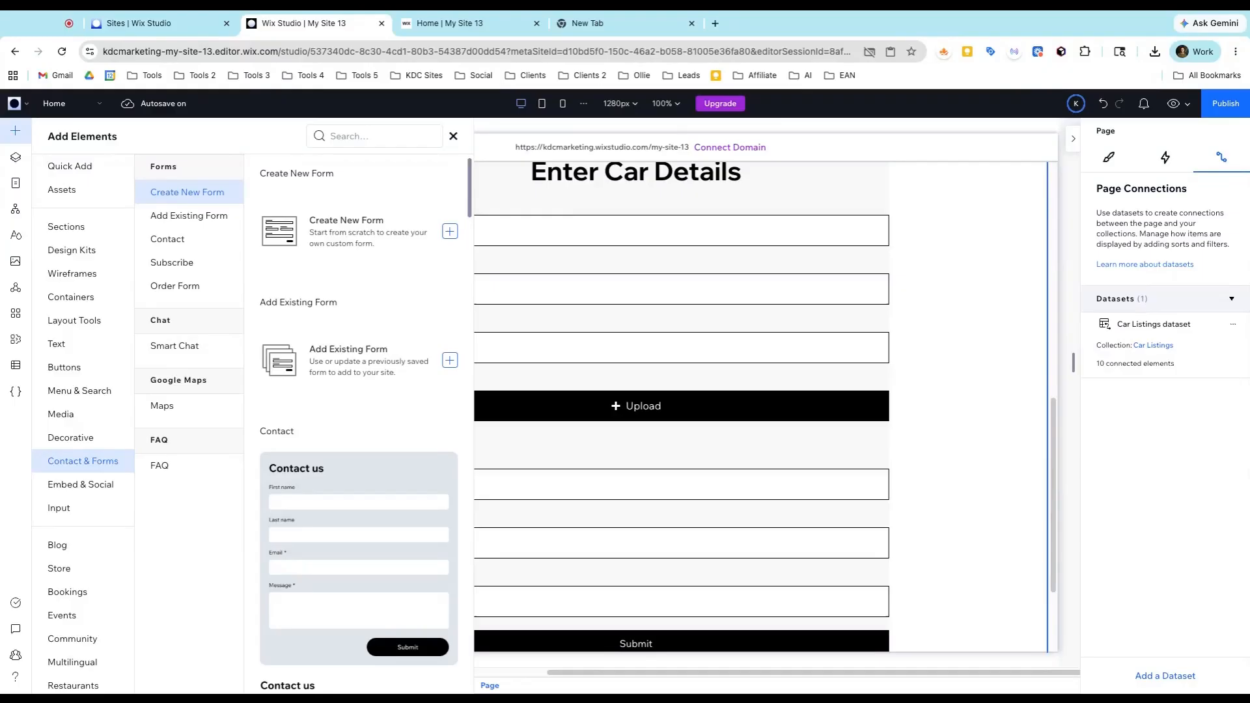
scroll(361, 391, "down", 1)
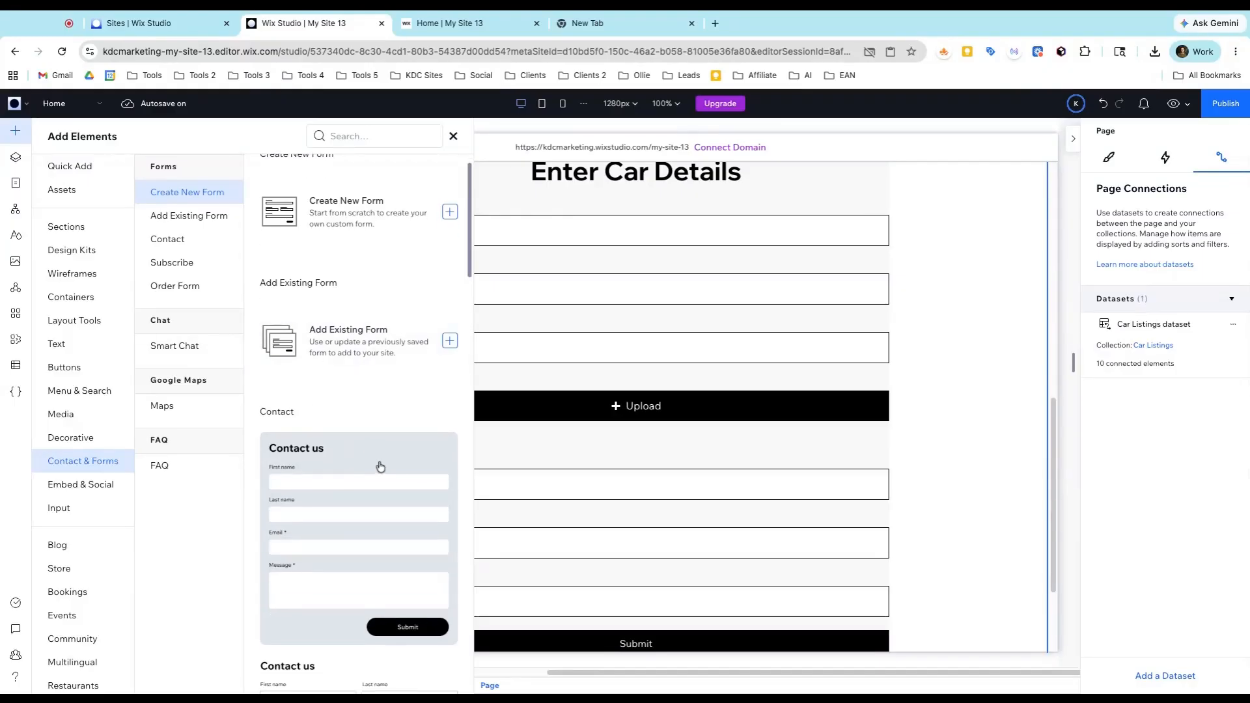
scroll(677, 309, "up", 2)
scroll(679, 311, "up", 1)
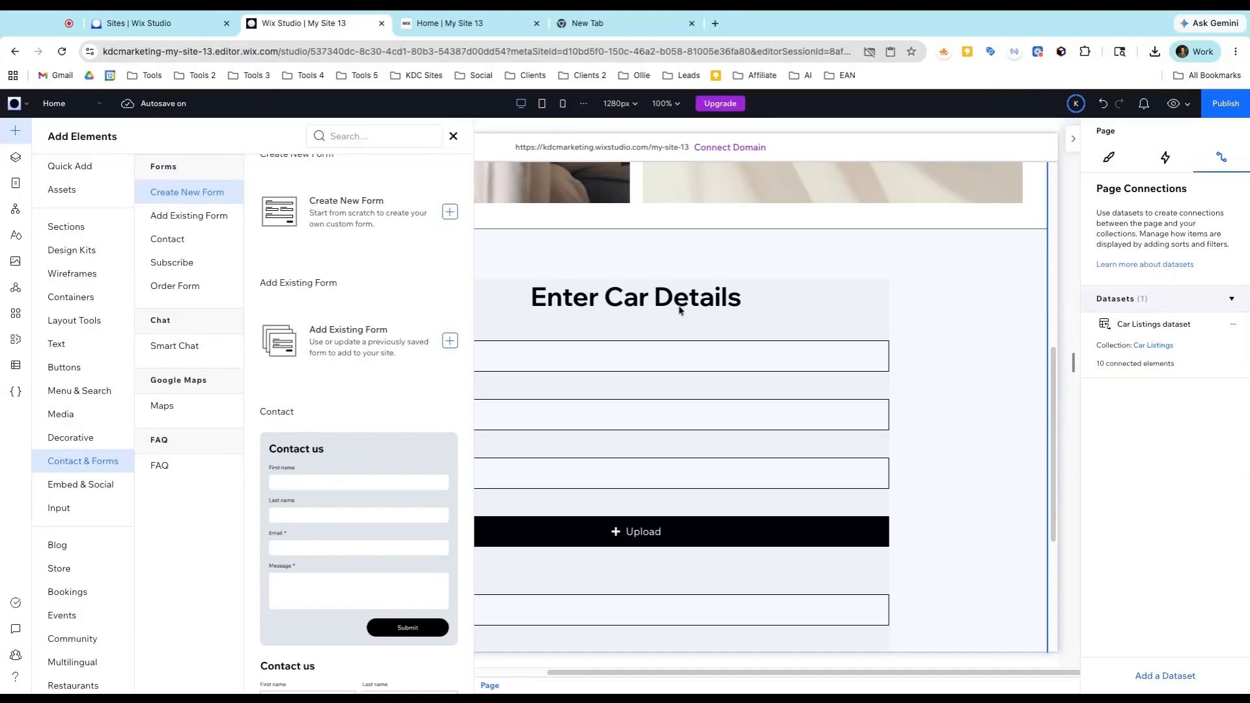
left_click(453, 138)
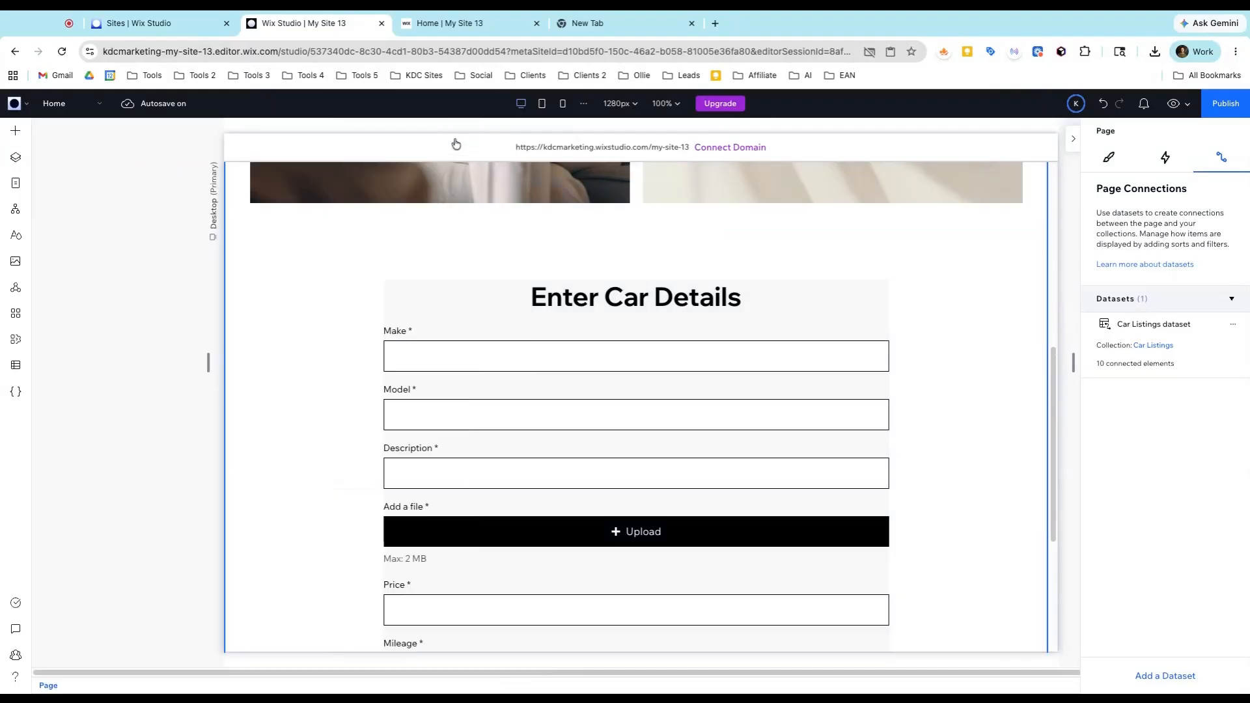
Examine the Enter Car Details form's fields, submit button and status messages on the Home page.
scroll(527, 369, "down", 3)
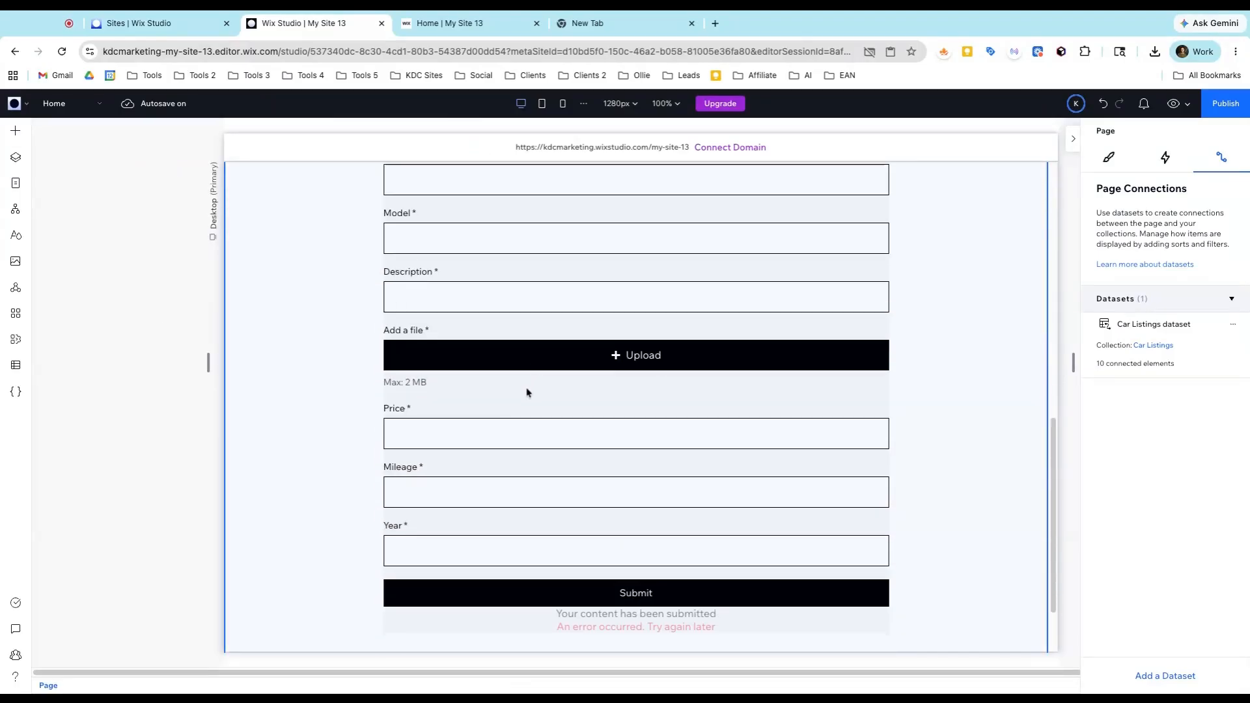
scroll(528, 392, "up", 2)
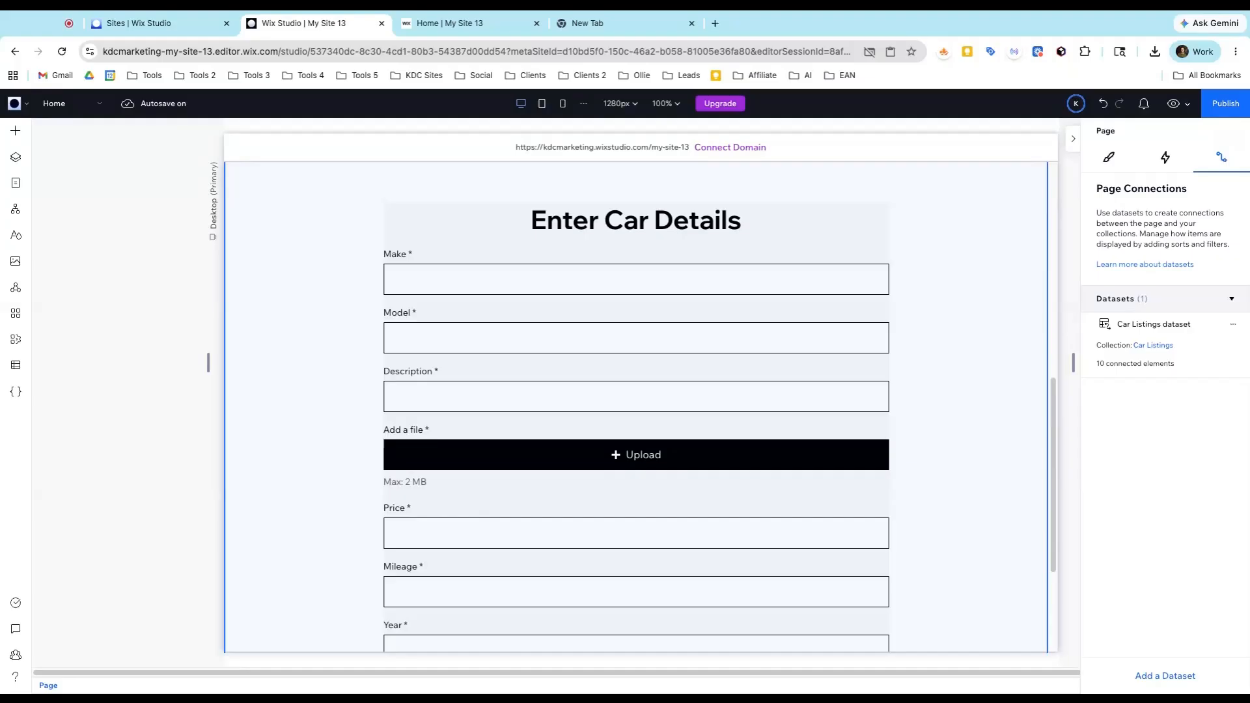
scroll(504, 365, "down", 1)
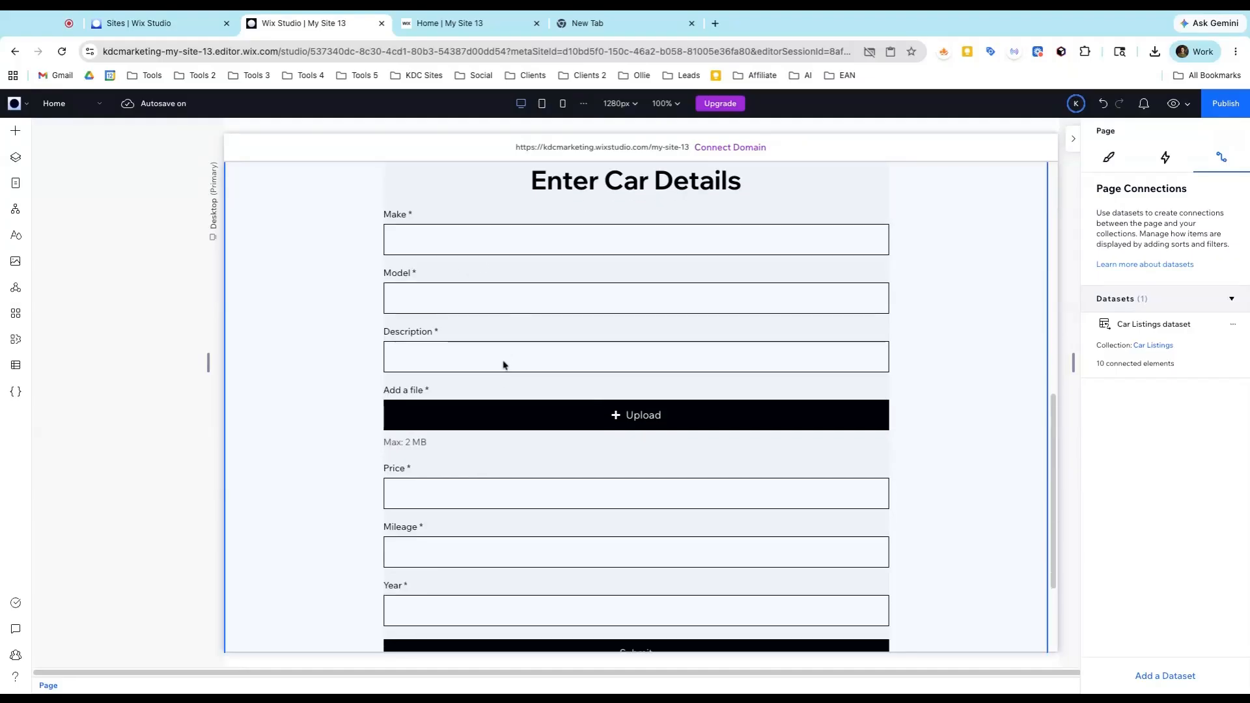
scroll(512, 373, "down", 1)
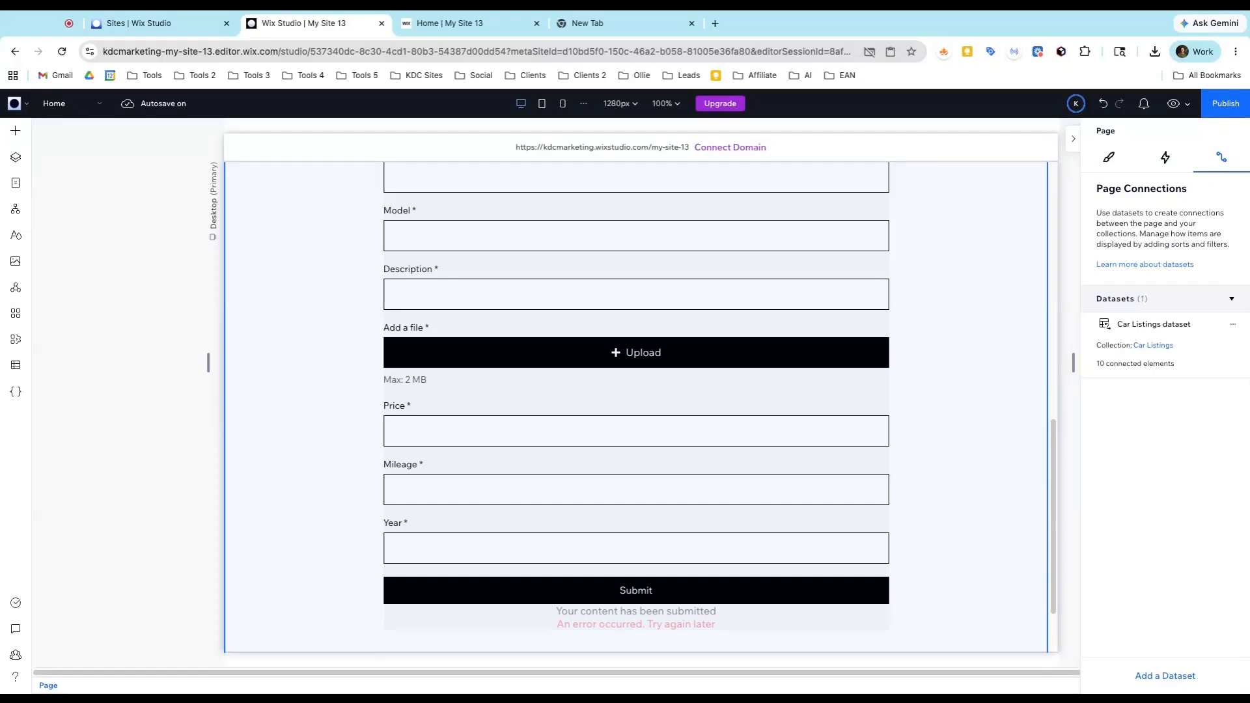
scroll(528, 398, "up", 1)
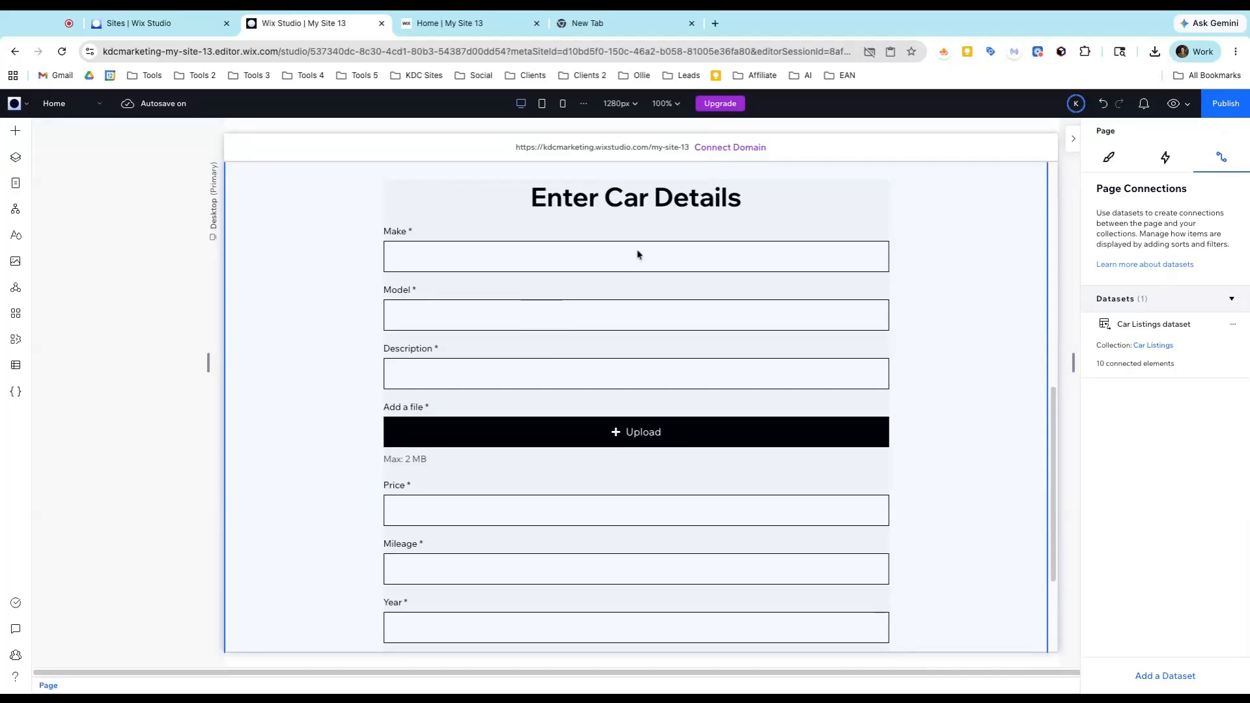
scroll(647, 301, "up", 7)
scroll(652, 339, "down", 6)
scroll(652, 339, "down", 3)
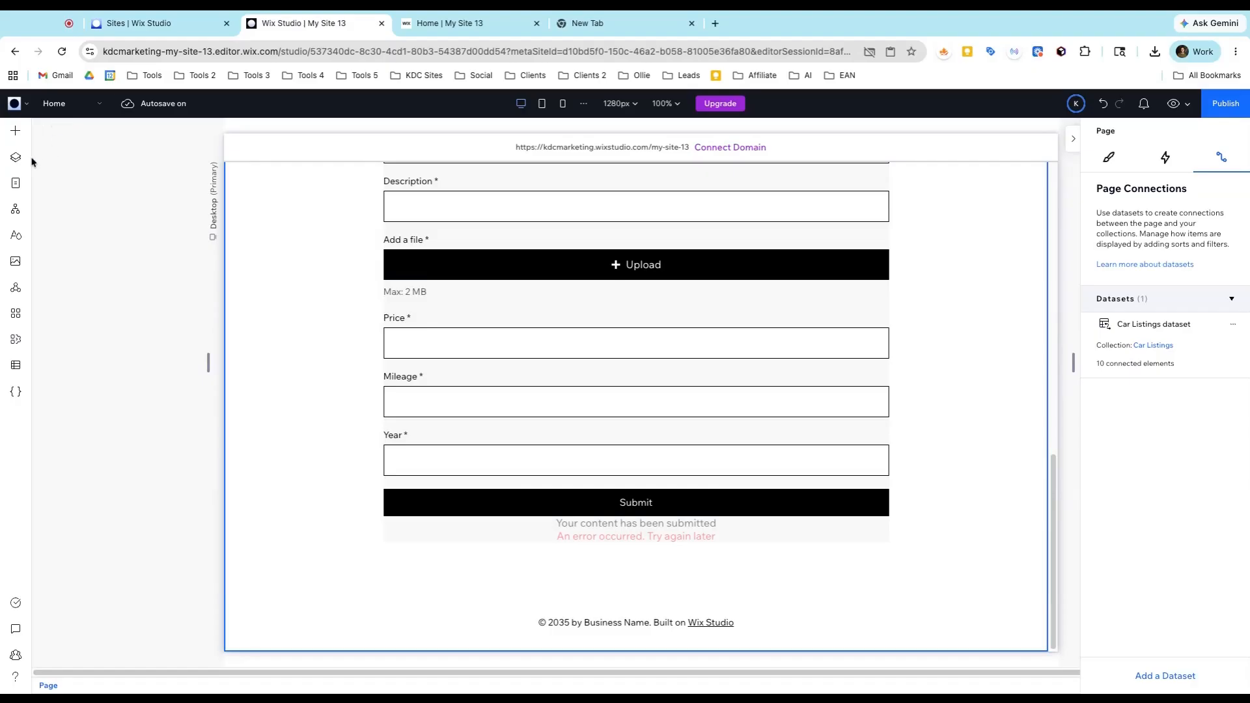
Add a new blank page to the site and name it "Form Test".
left_click(14, 186)
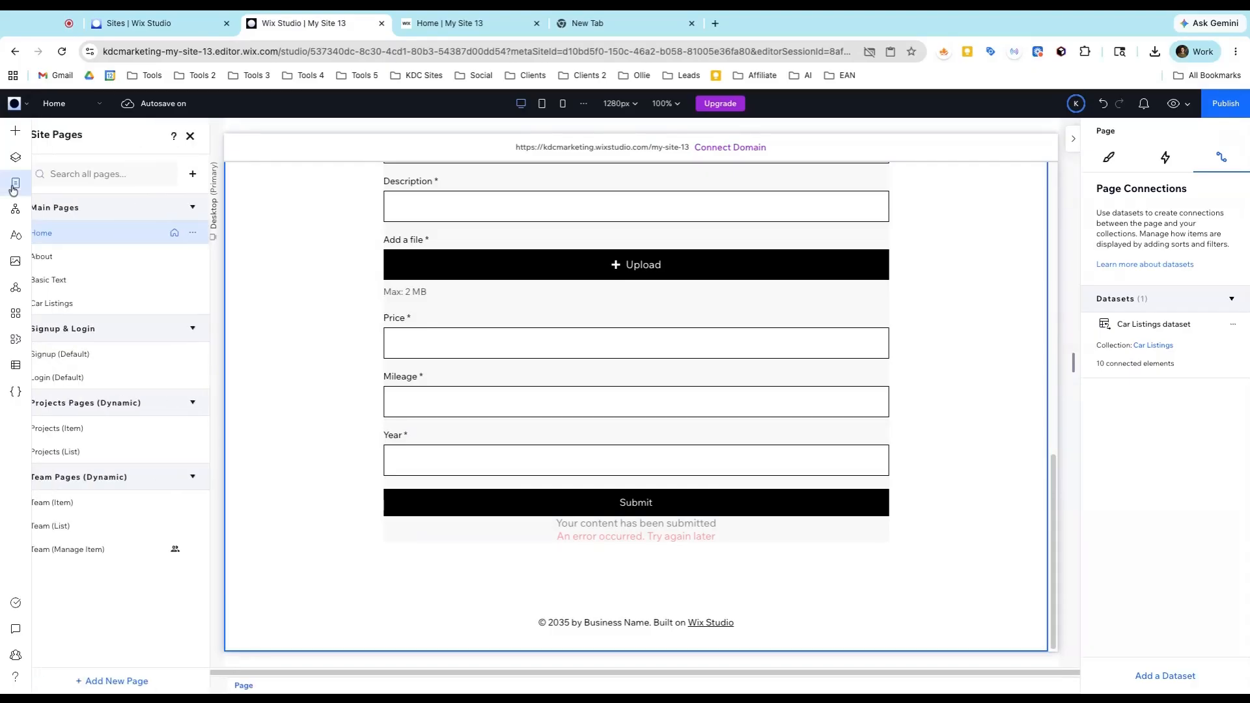
left_click(146, 680)
left_click(219, 565)
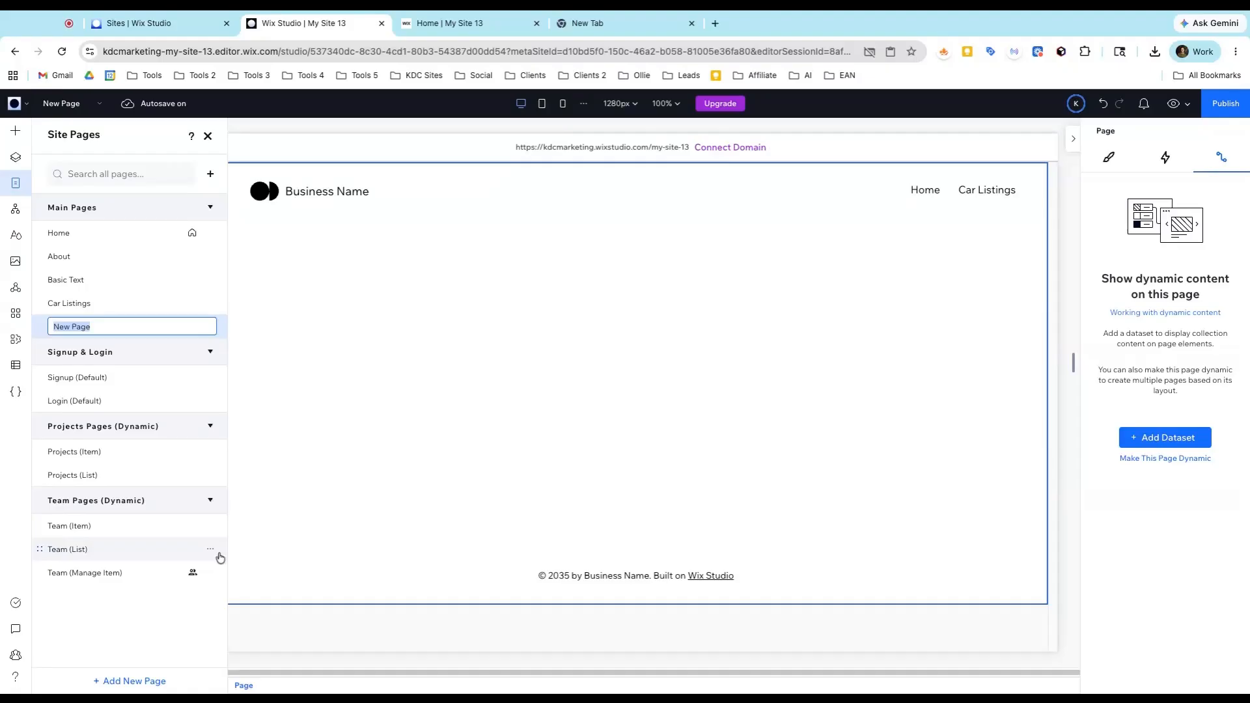
type("Form Test")
key("Return")
Place an Email text input from the Input elements in the blank section of the Form Test page.
left_click(414, 474)
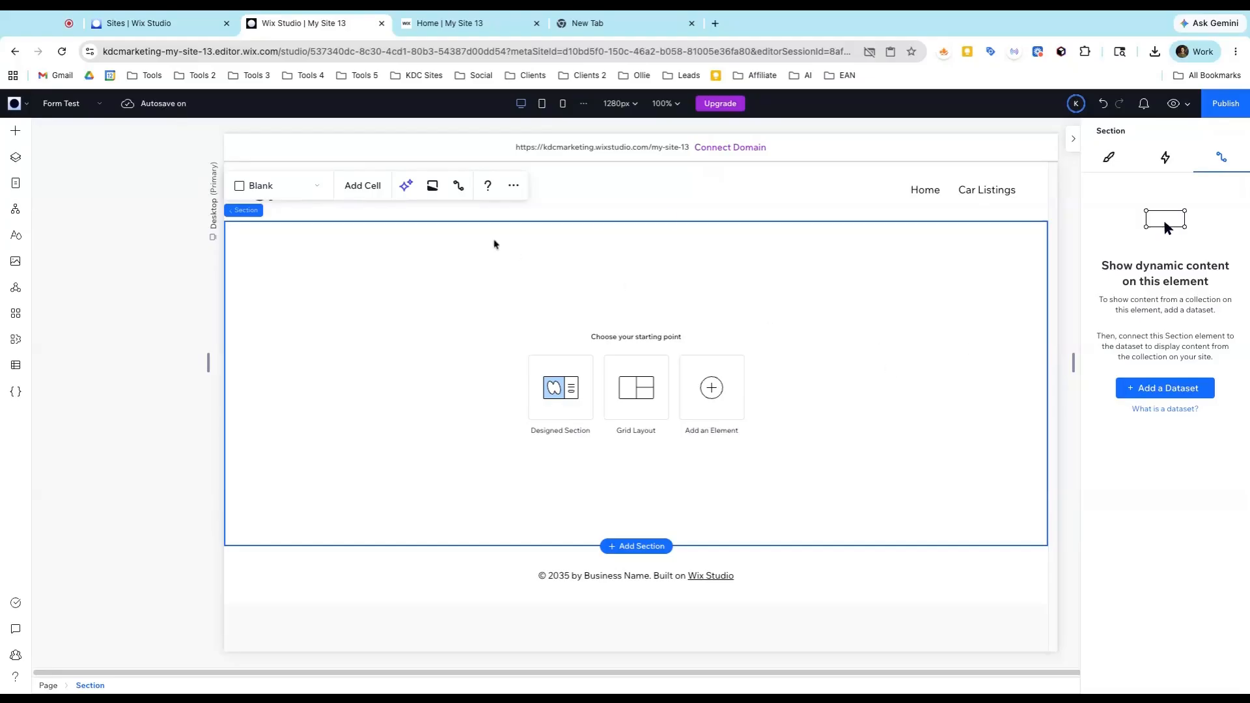
left_click(17, 133)
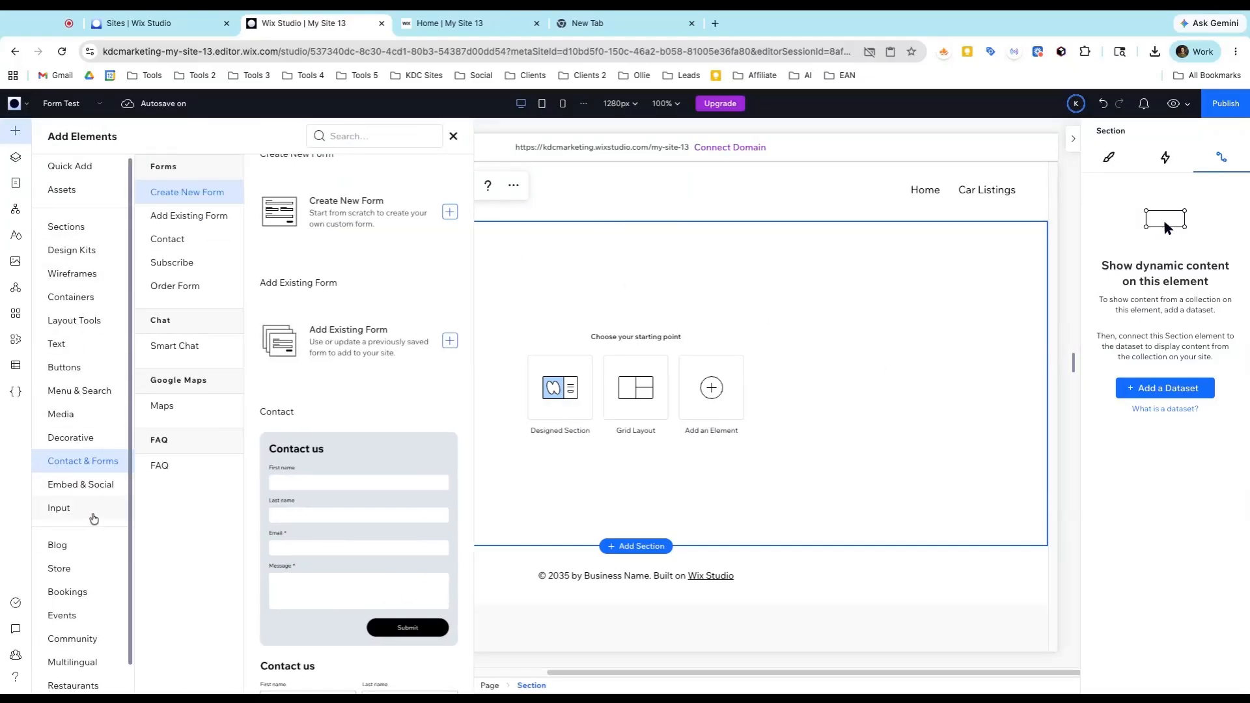
left_click(94, 517)
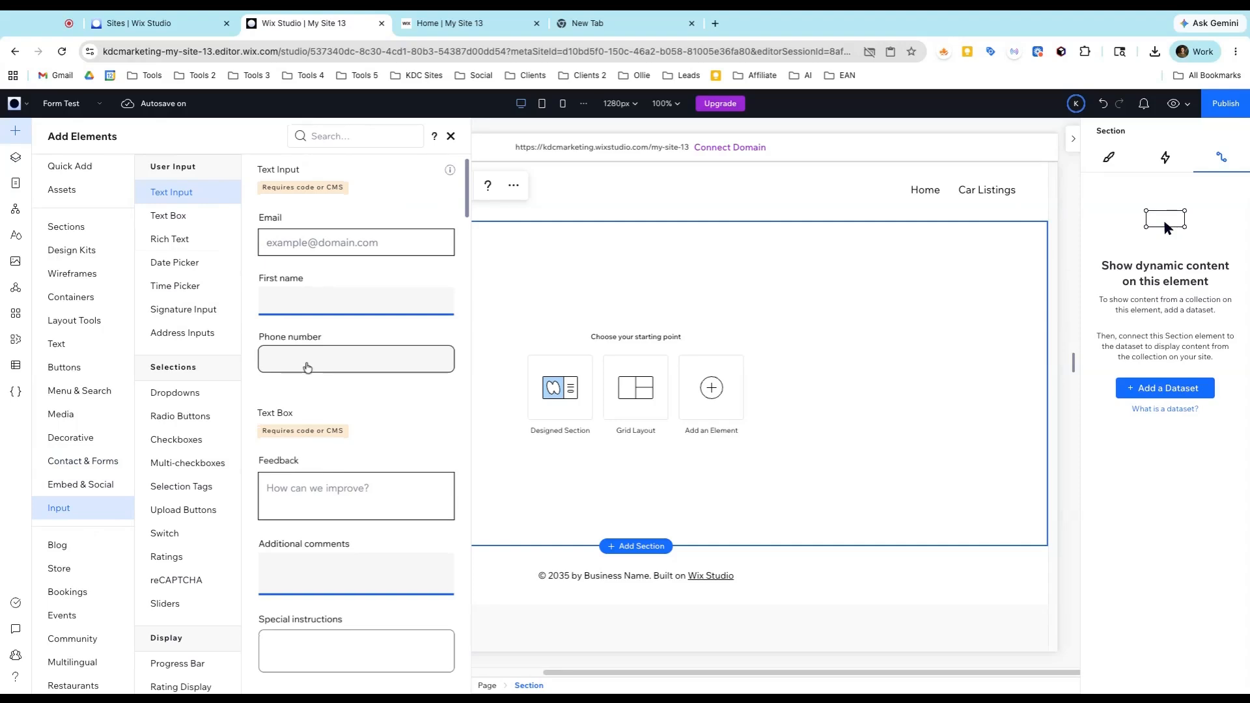
scroll(287, 358, "down", 2)
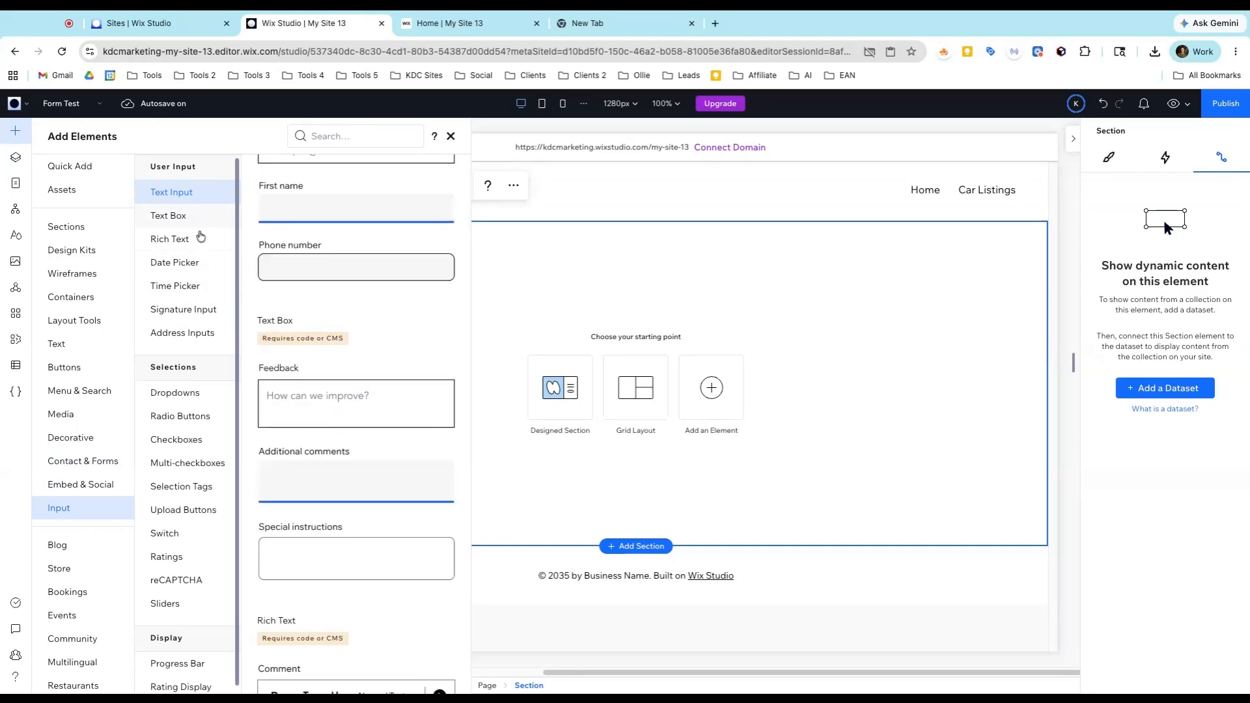
scroll(313, 395, "down", 1)
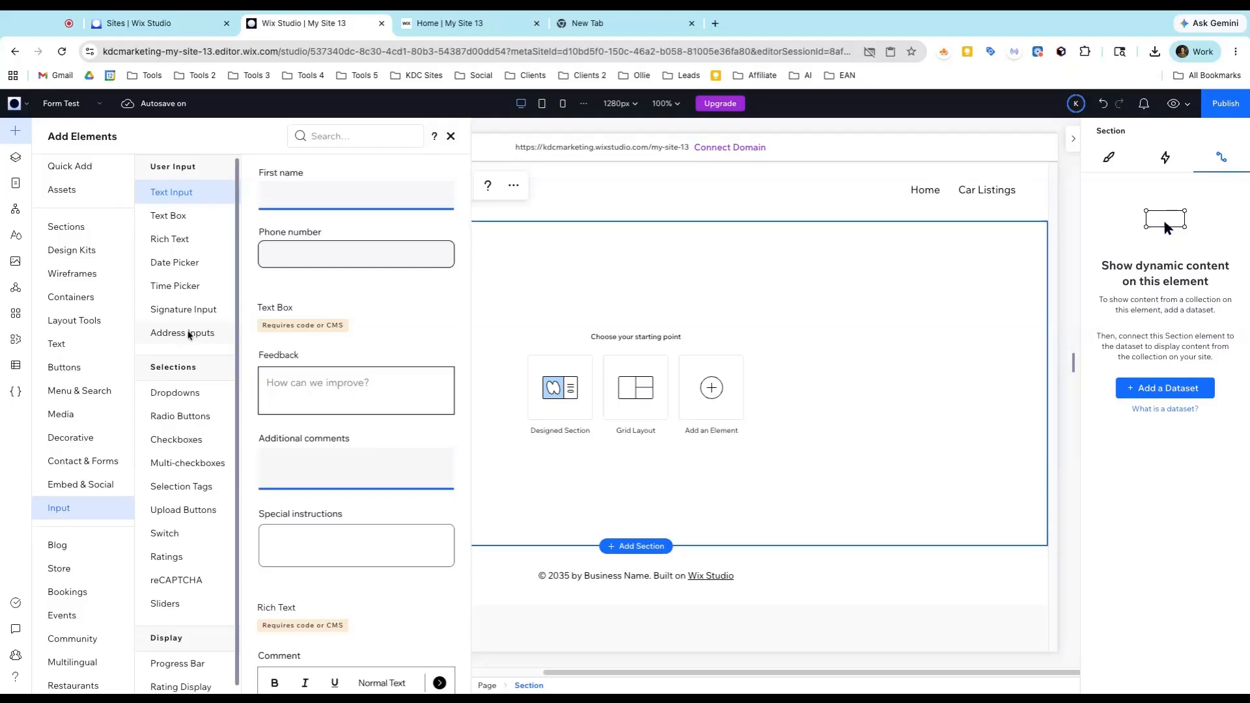
scroll(176, 402, "down", 1)
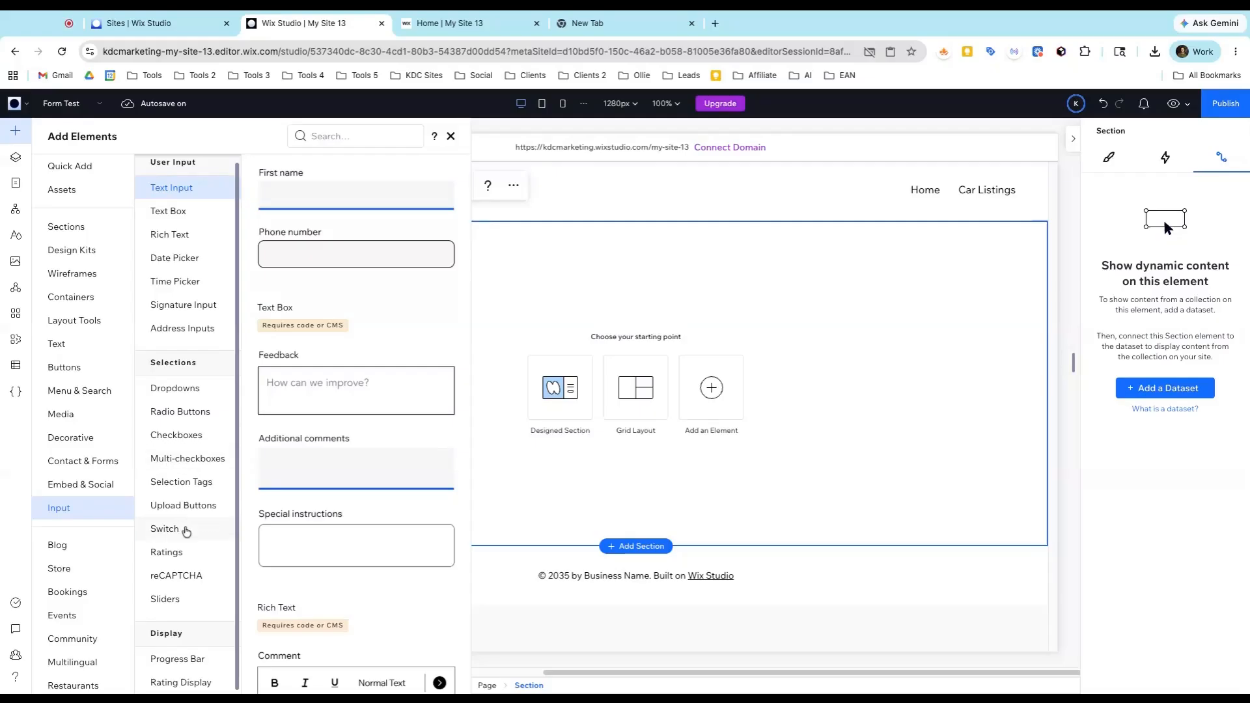
scroll(252, 470, "up", 2)
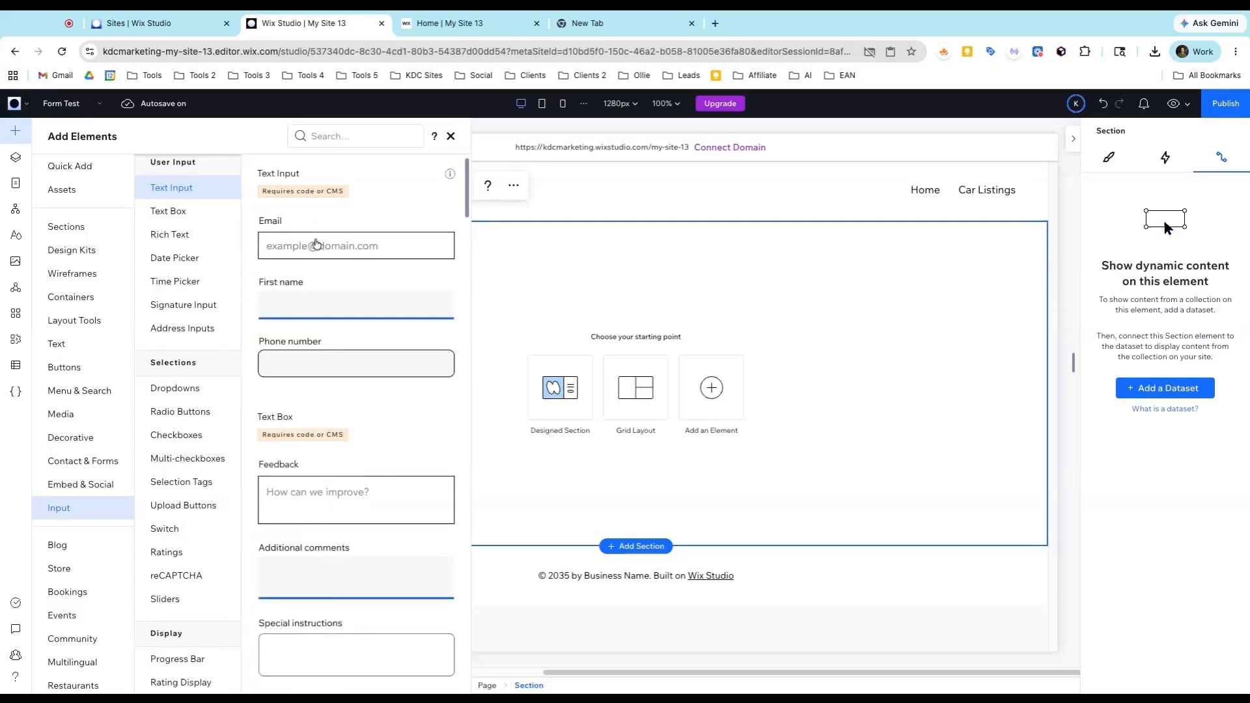
left_click_drag(316, 245, 533, 323)
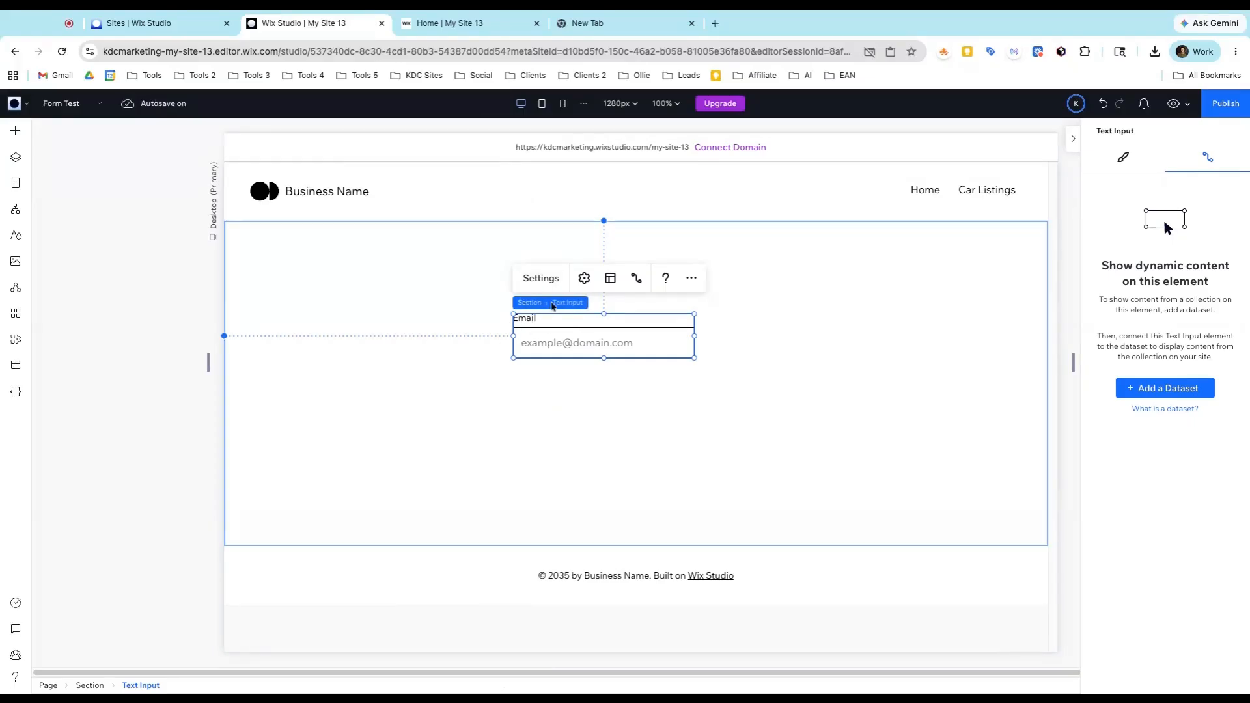
Review the types offered in the Email text input's settings, and close the settings without choosing one.
left_click(538, 280)
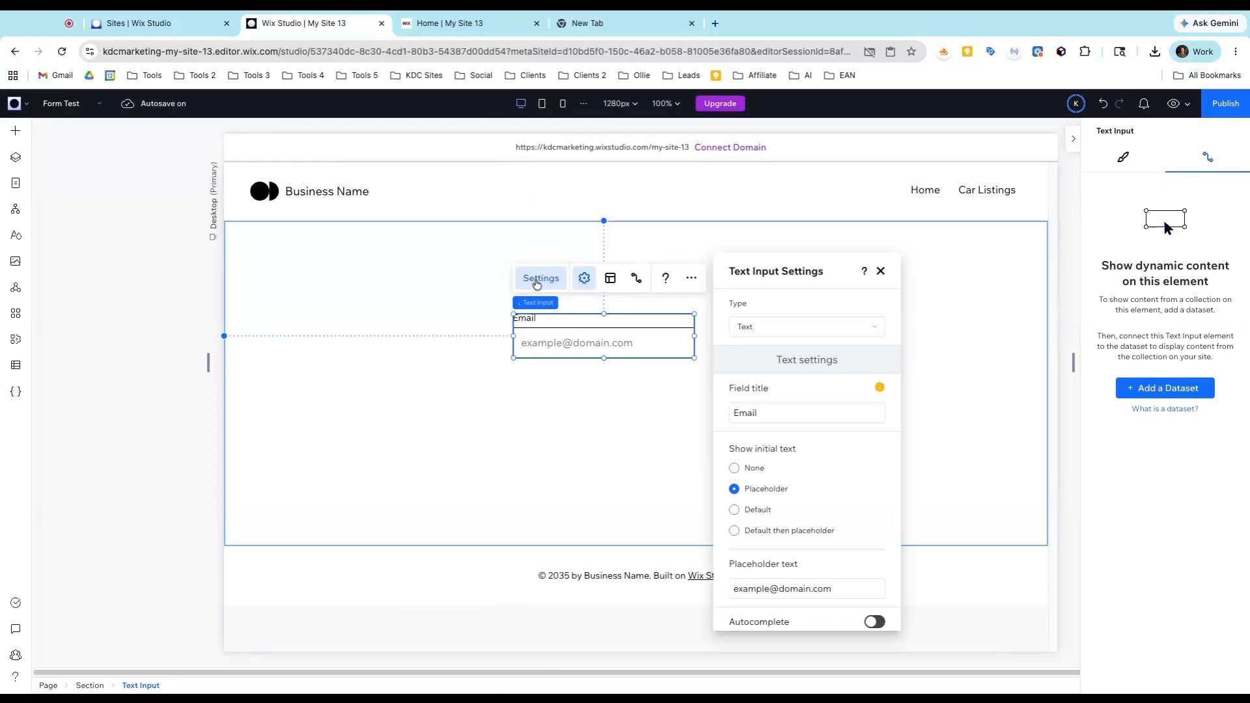
left_click(798, 326)
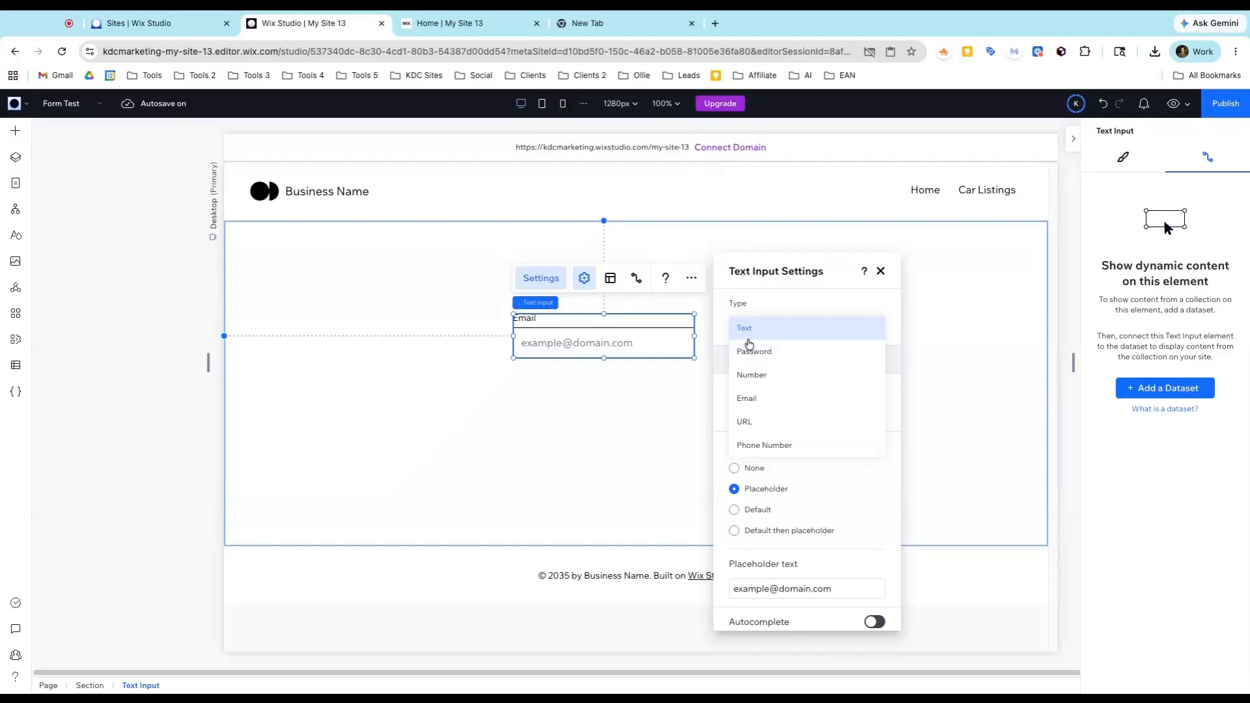
left_click(677, 398)
left_click(669, 395)
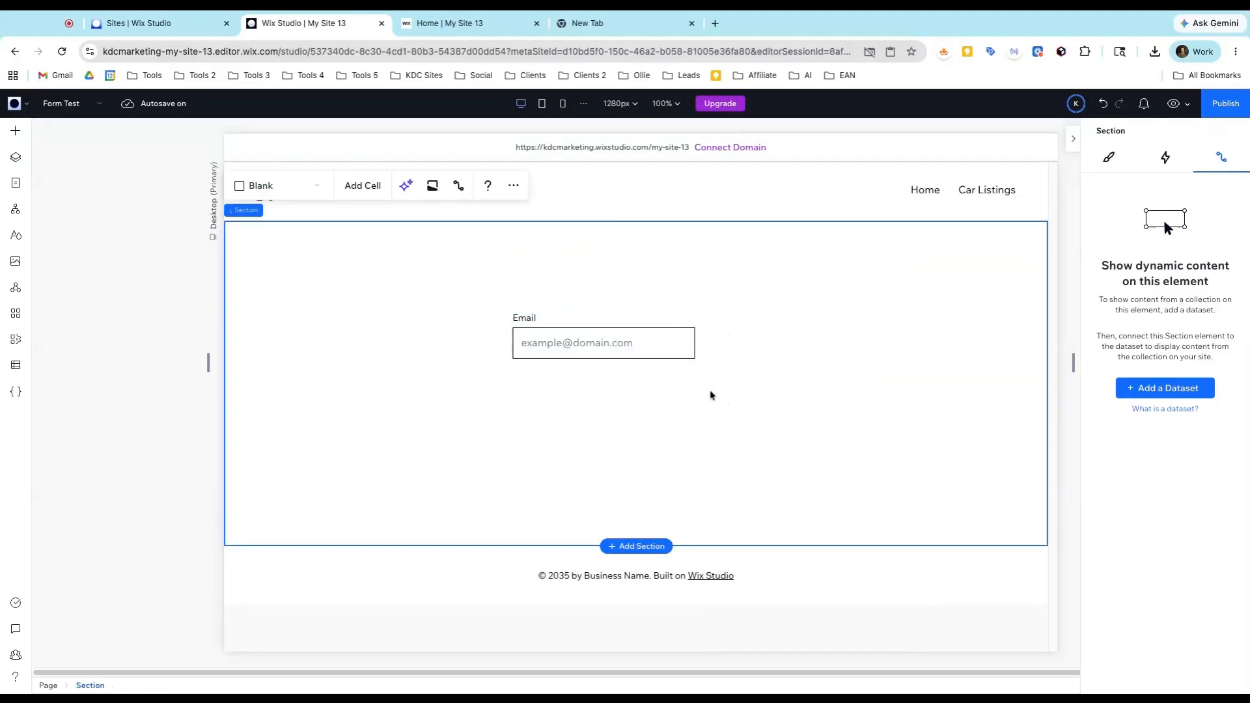
Open the Car Listings collection and examine its fields from Make through Description.
left_click(15, 365)
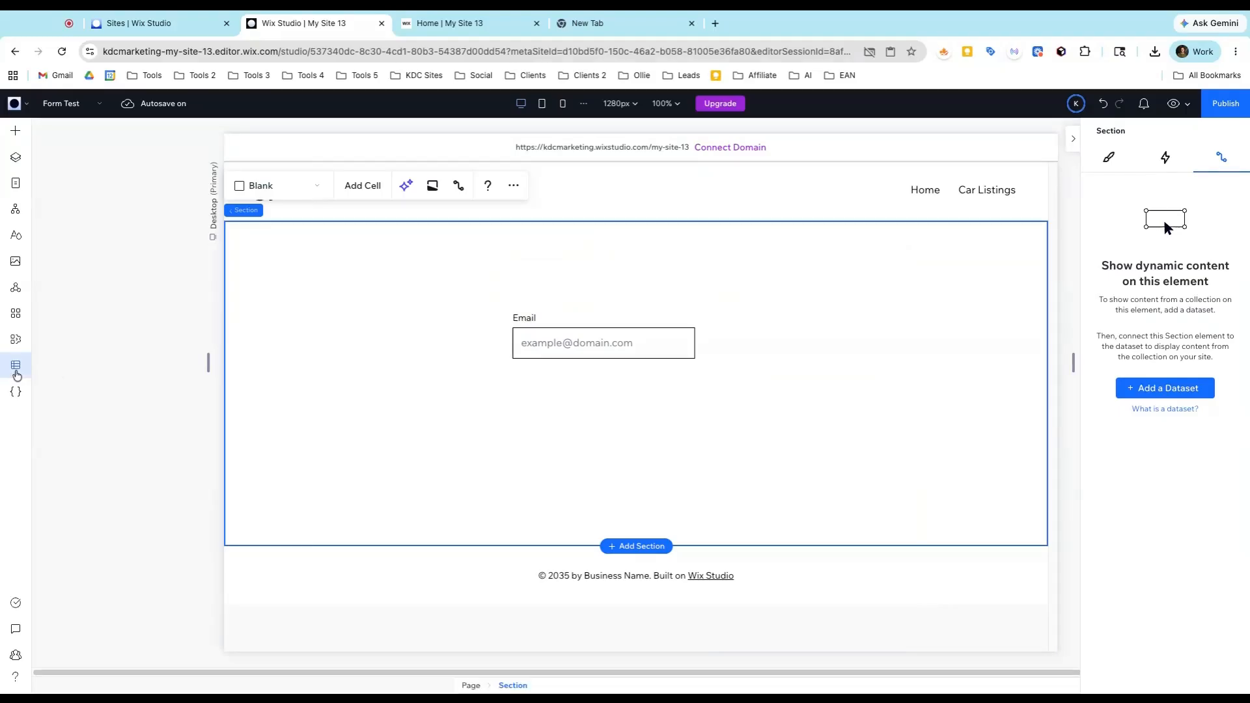
left_click(120, 175)
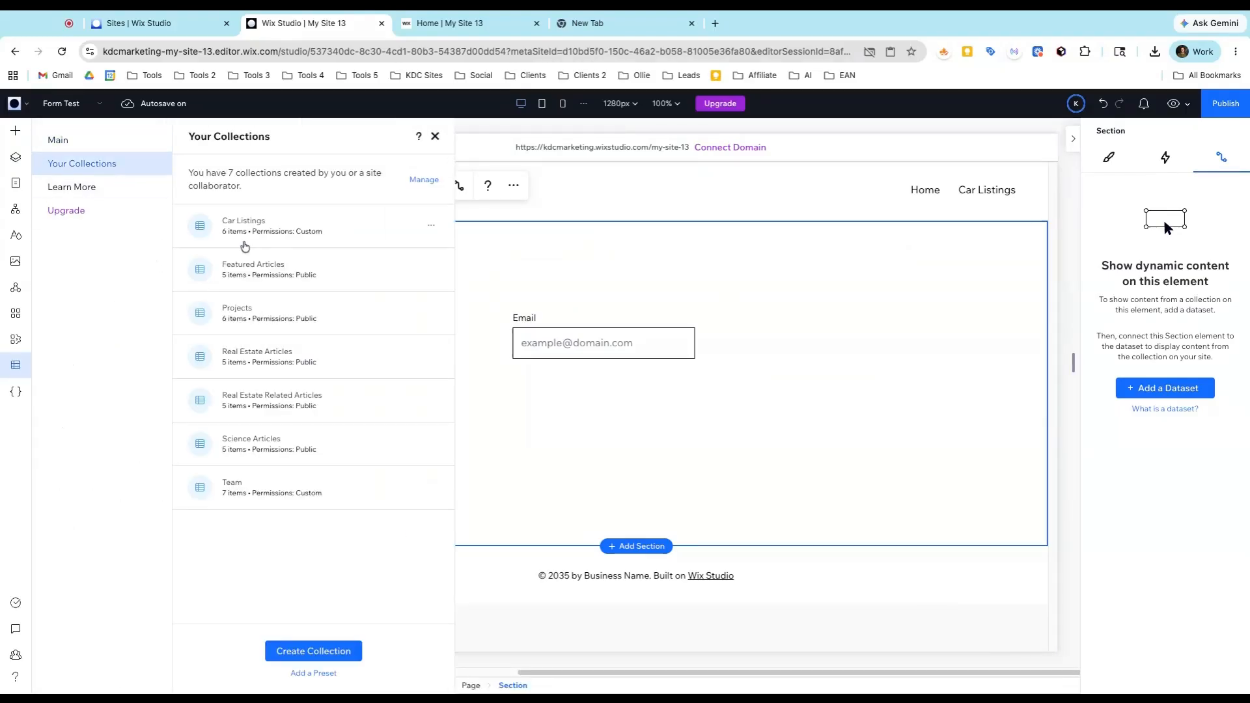
left_click(291, 235)
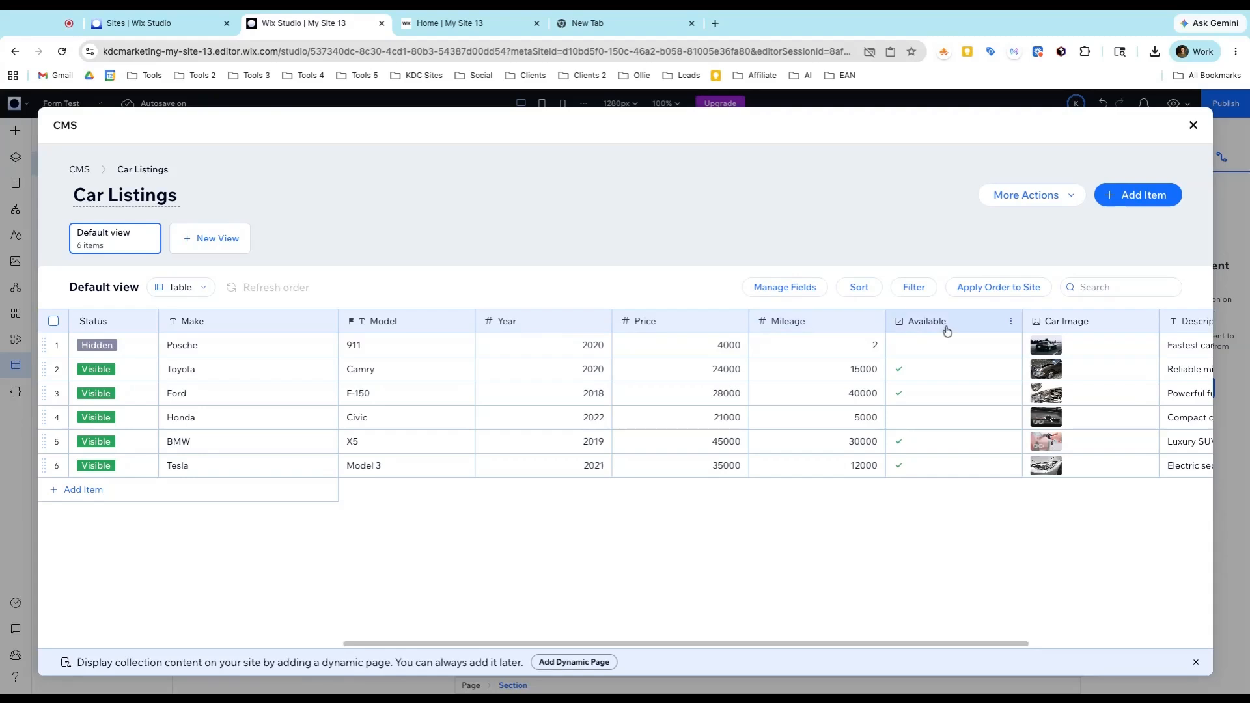
scroll(943, 329, "right", 2)
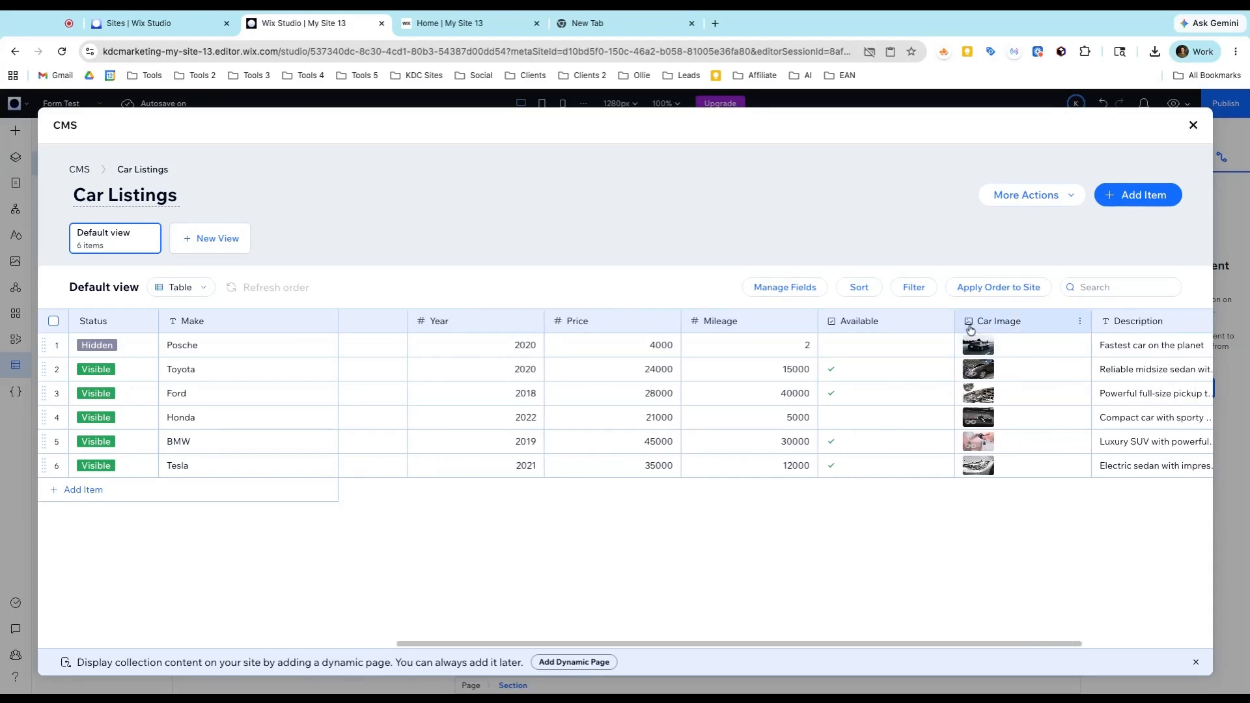
scroll(970, 328, "right", 4)
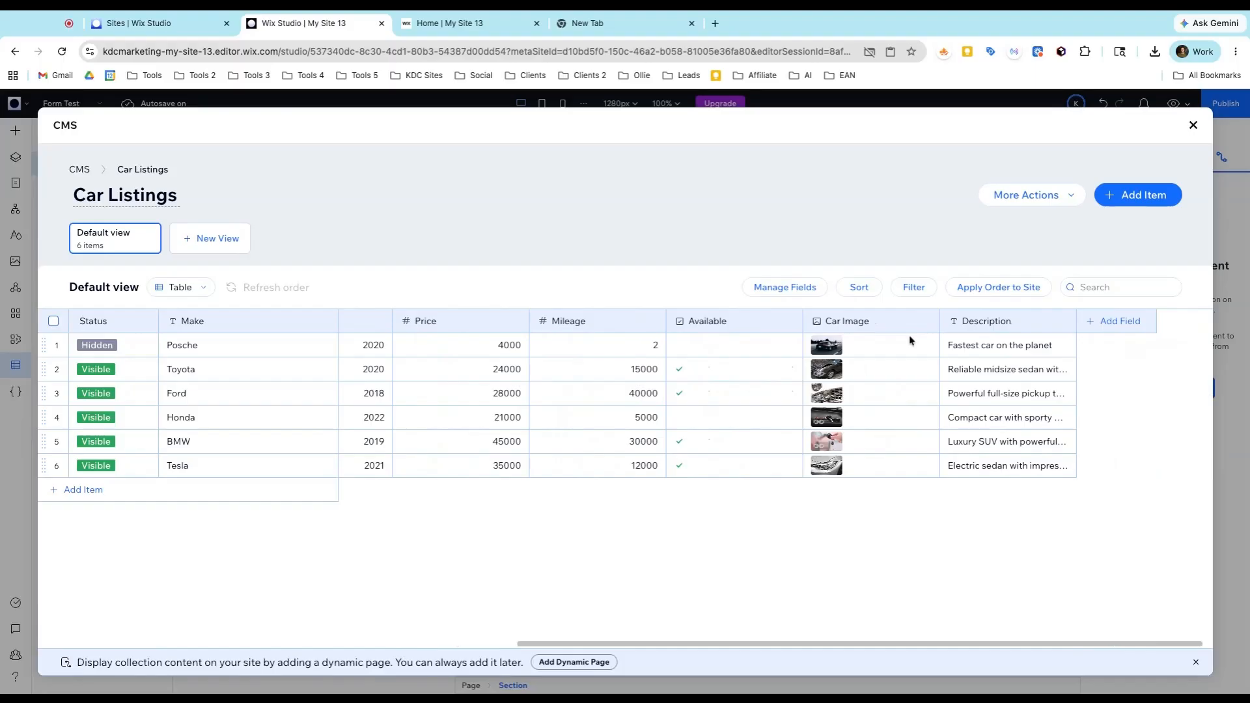
Review the field types available for a new Car Listings field, from Essentials to Javascript, and dismiss the chooser.
left_click(1109, 326)
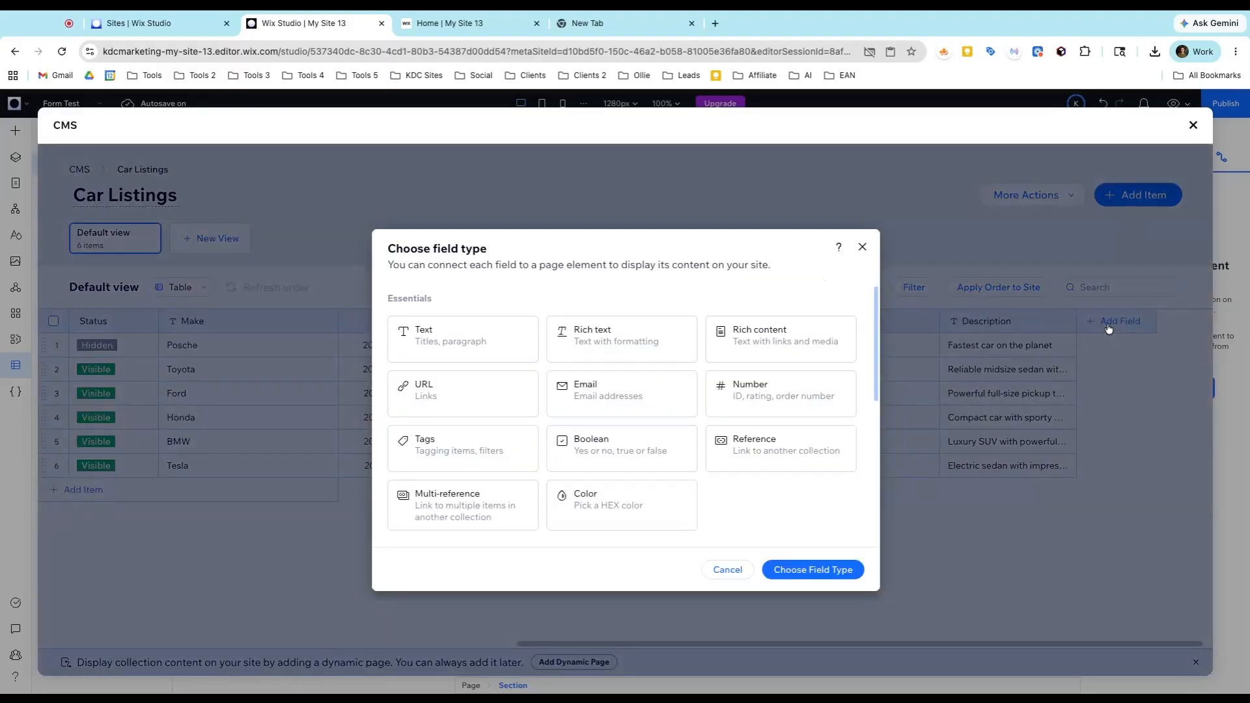
scroll(793, 411, "down", 1)
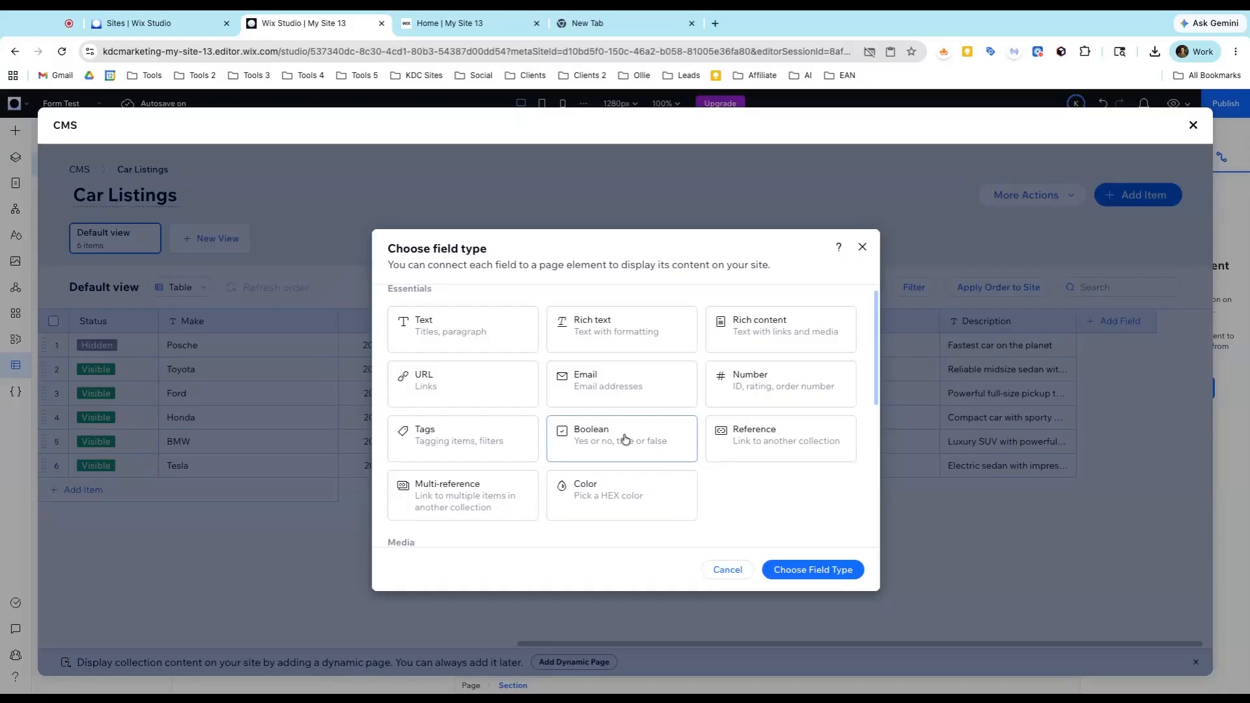
scroll(740, 449, "down", 3)
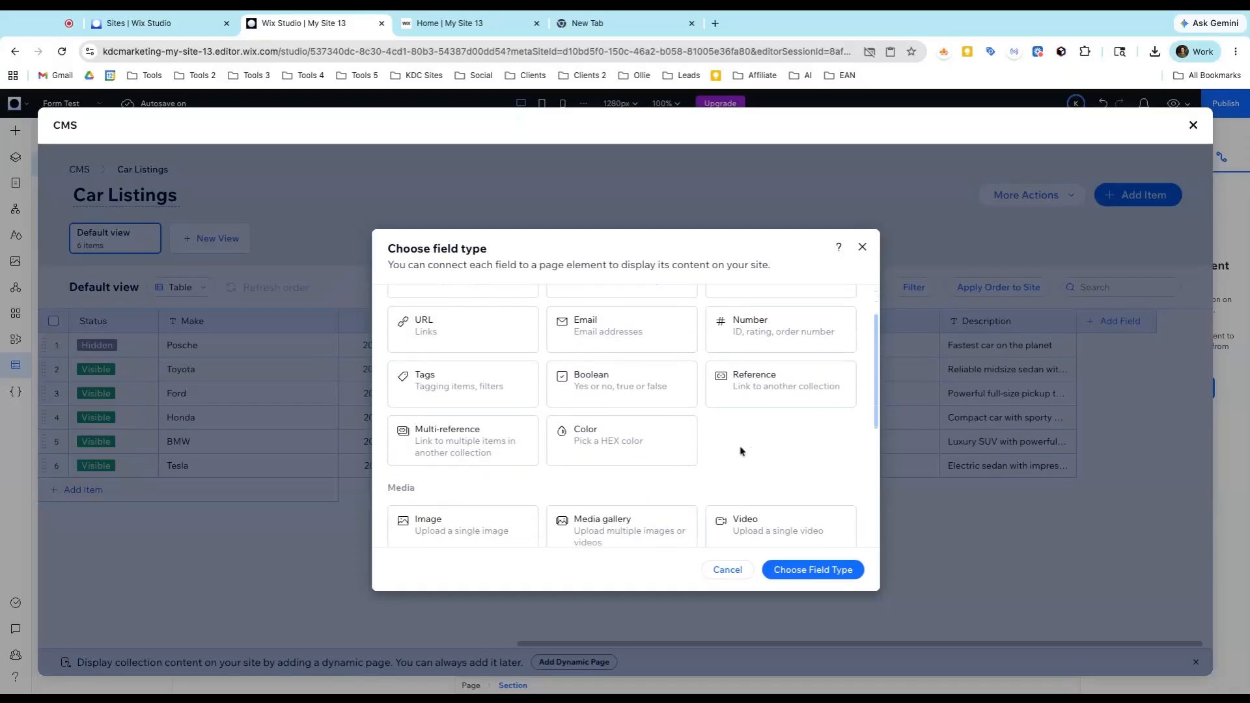
scroll(609, 380, "down", 4)
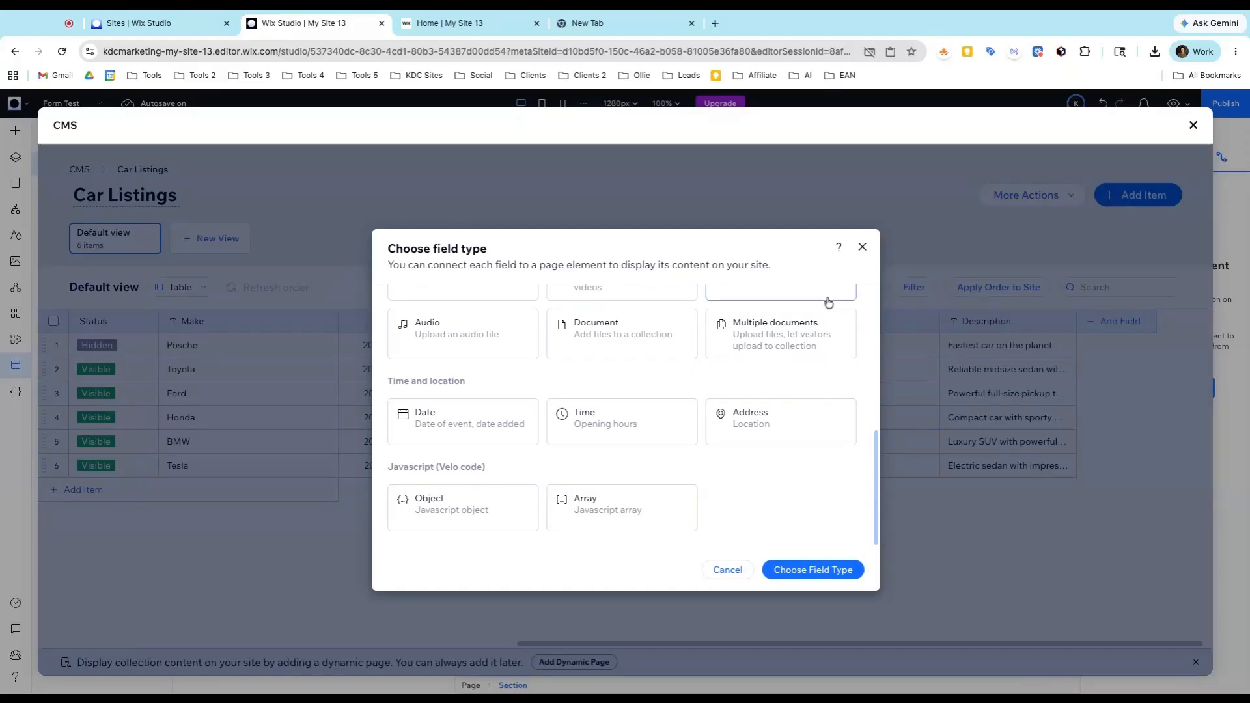
scroll(767, 414, "up", 8)
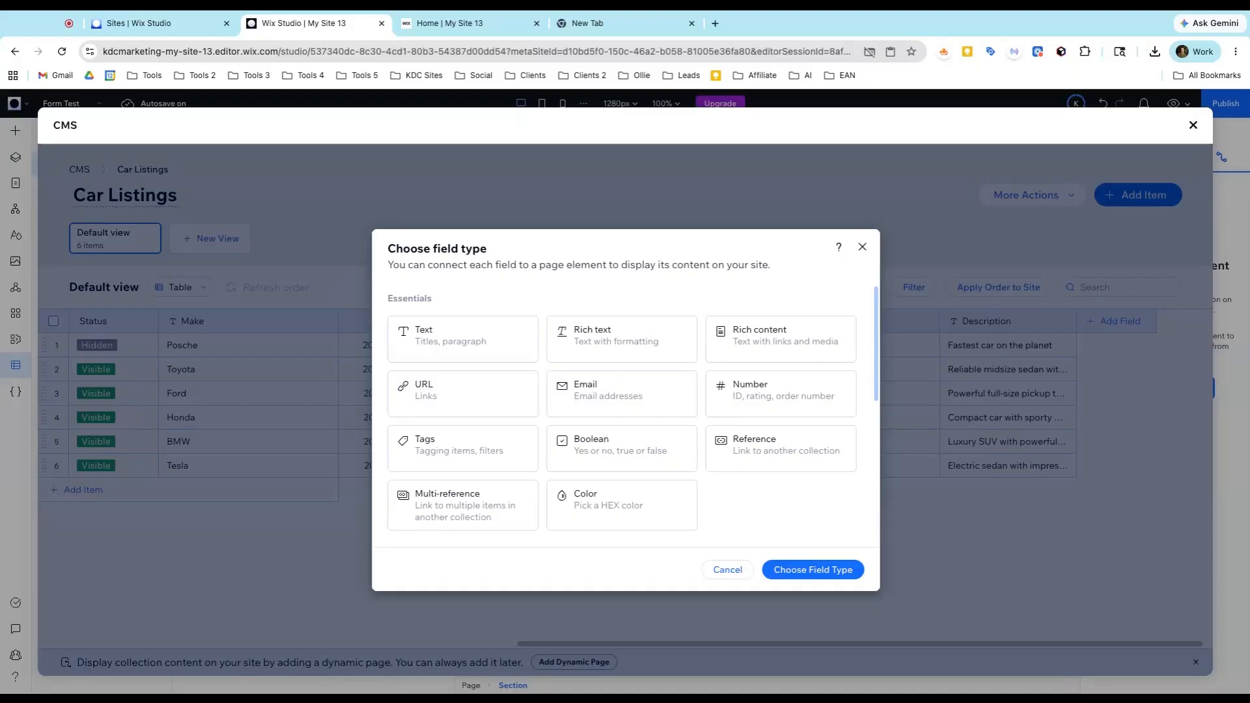
left_click(862, 247)
Compare the Car Listings columns with the inputs the form needs, and close the collection.
mouse_move(820, 350)
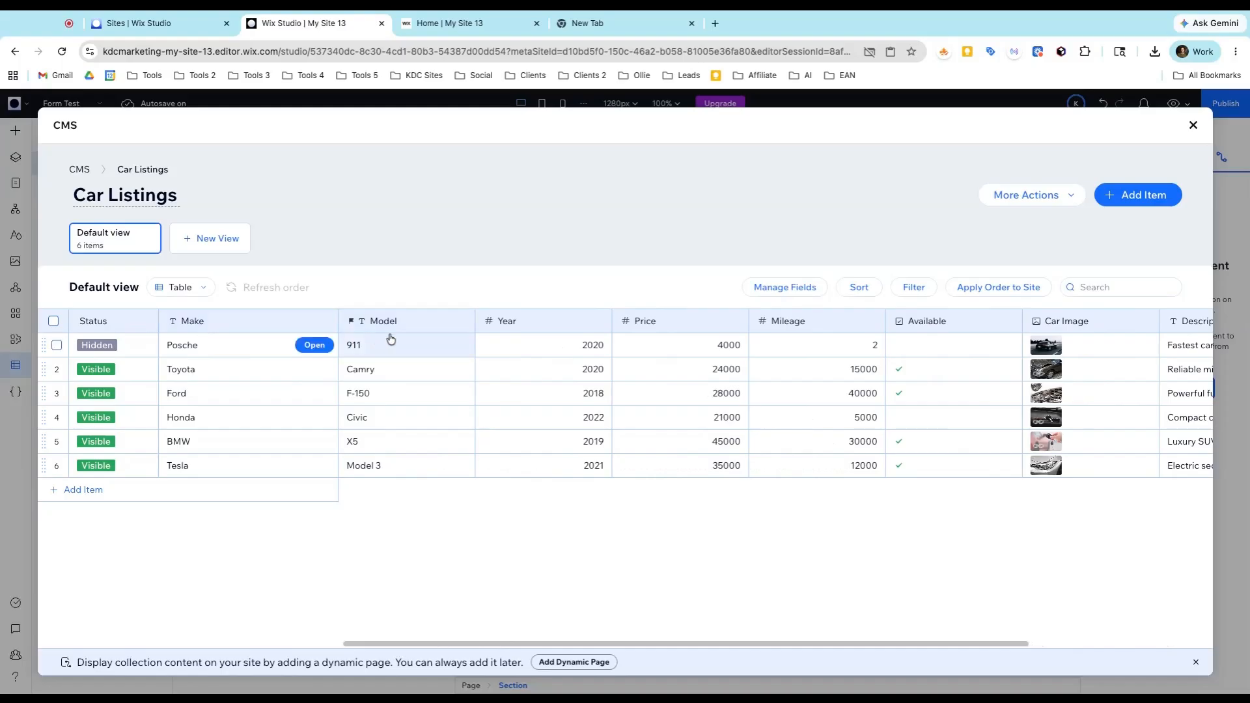
scroll(721, 385, "right", 2)
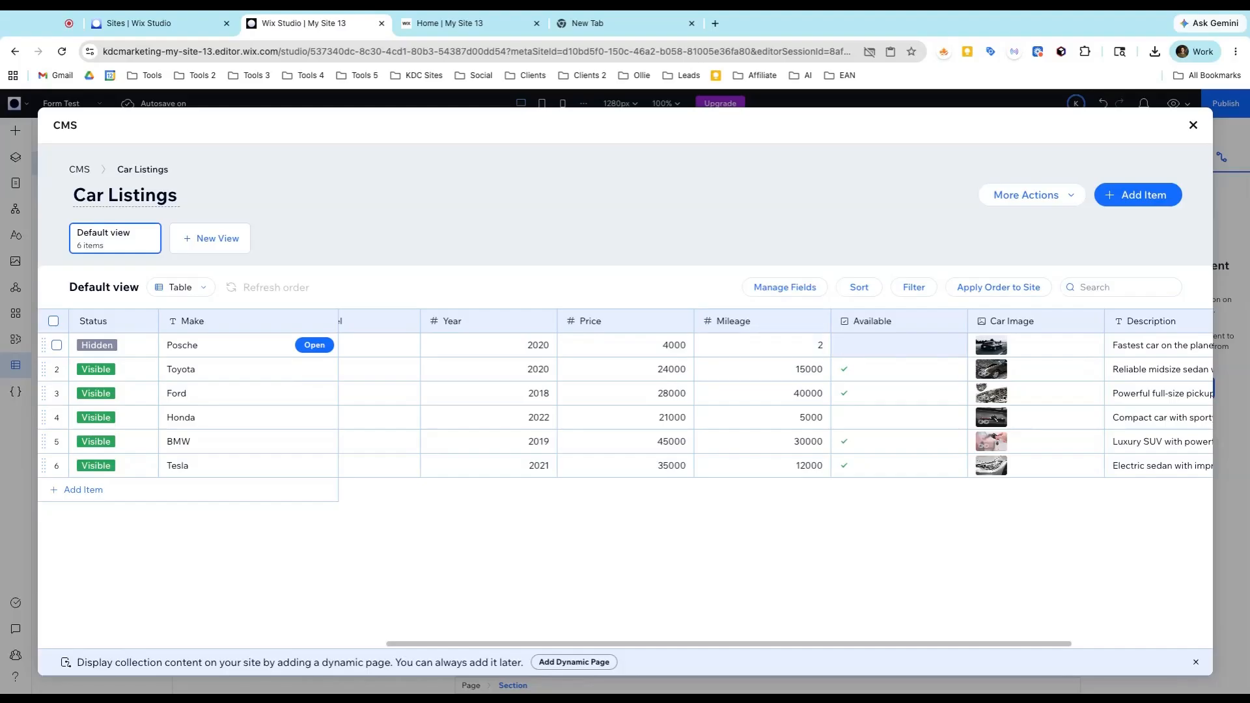
scroll(898, 346, "left", 2)
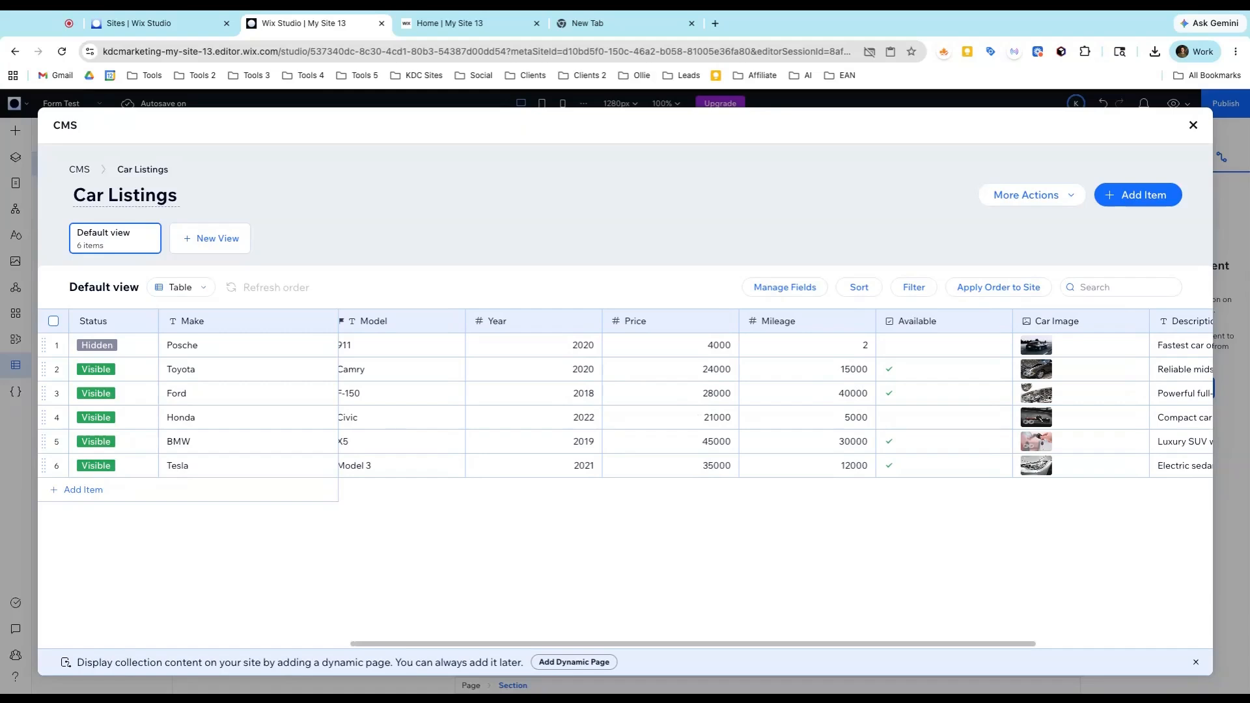
left_click(1192, 126)
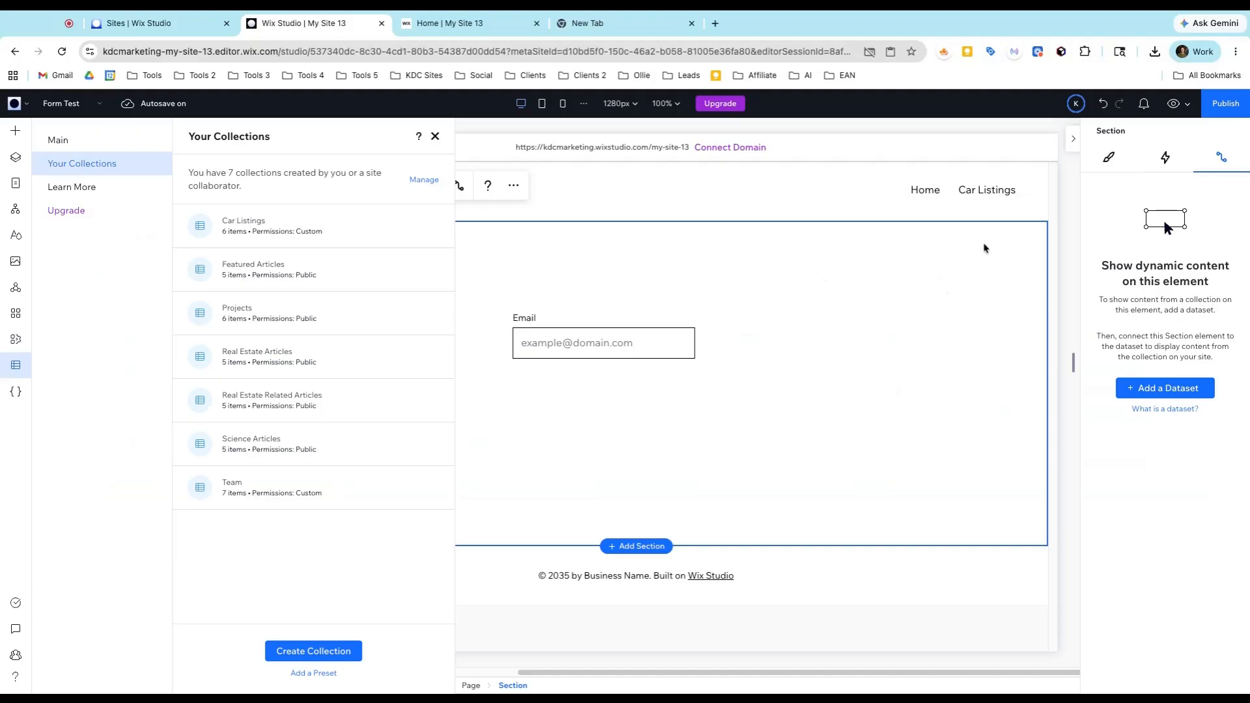
Title the Email text input "Make", set its initial text to None, and make the field required.
left_click(570, 336)
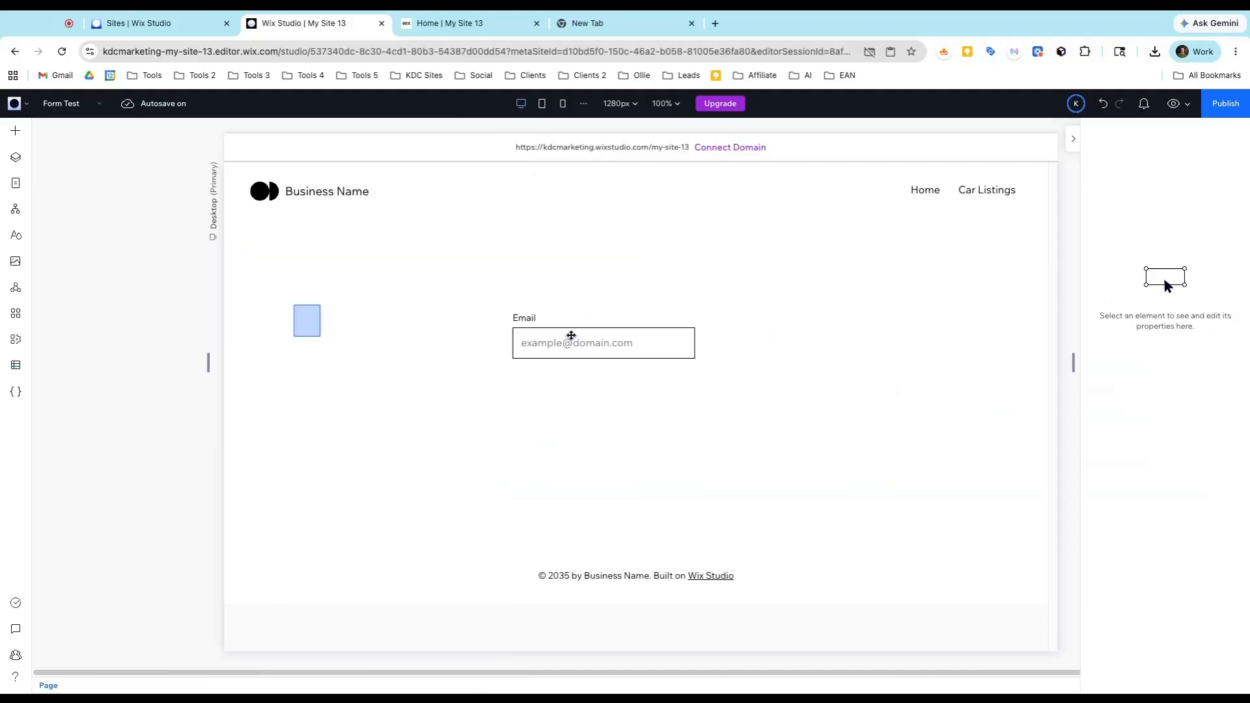
left_click(565, 331)
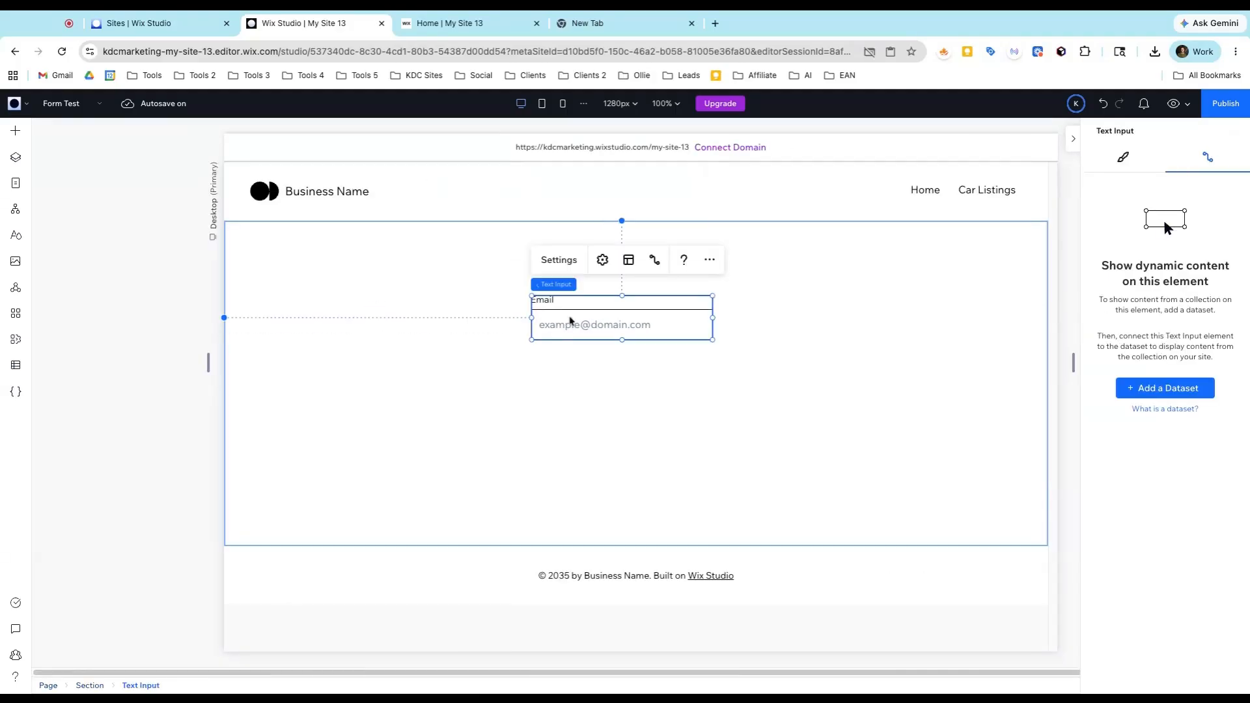
left_click(571, 261)
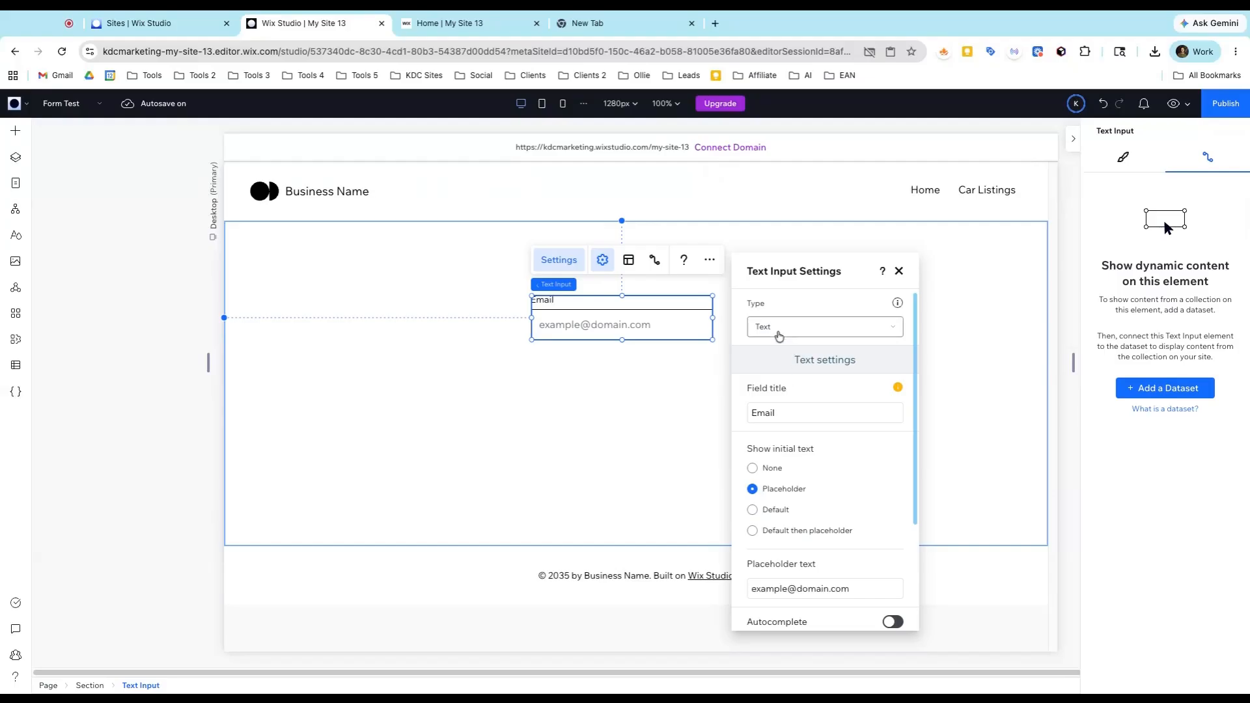
double_click(773, 415)
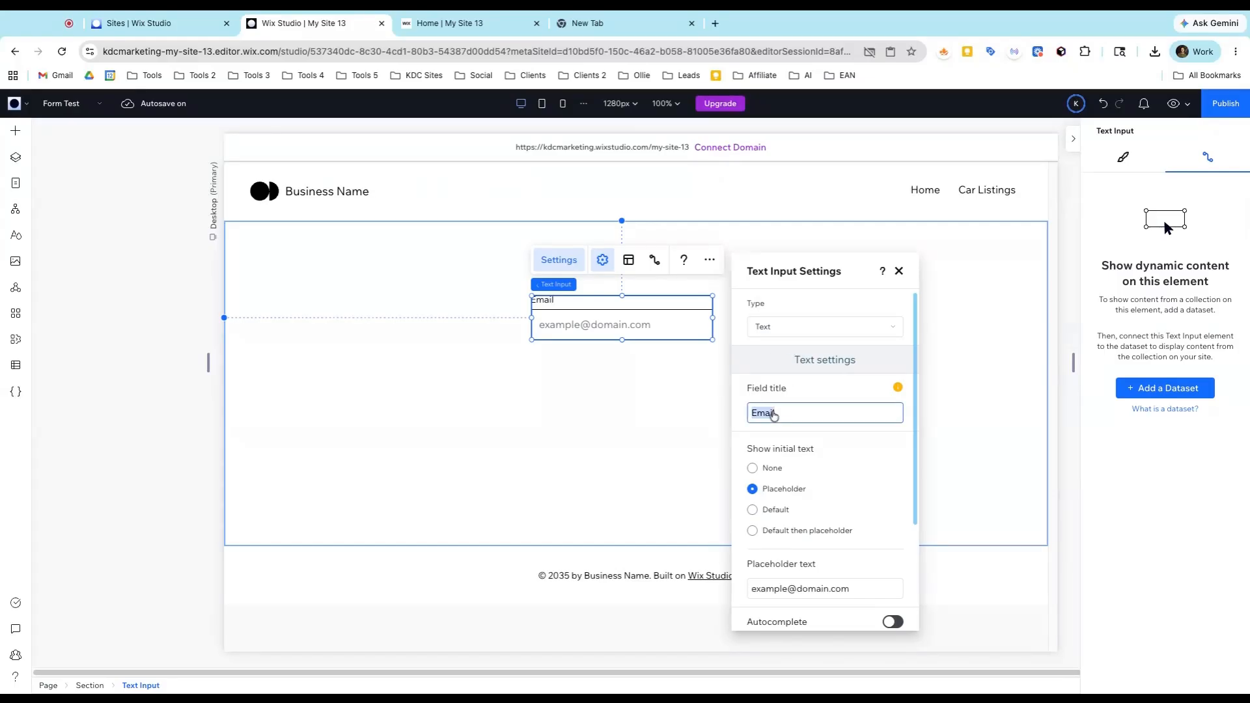
type("Make")
left_click(752, 471)
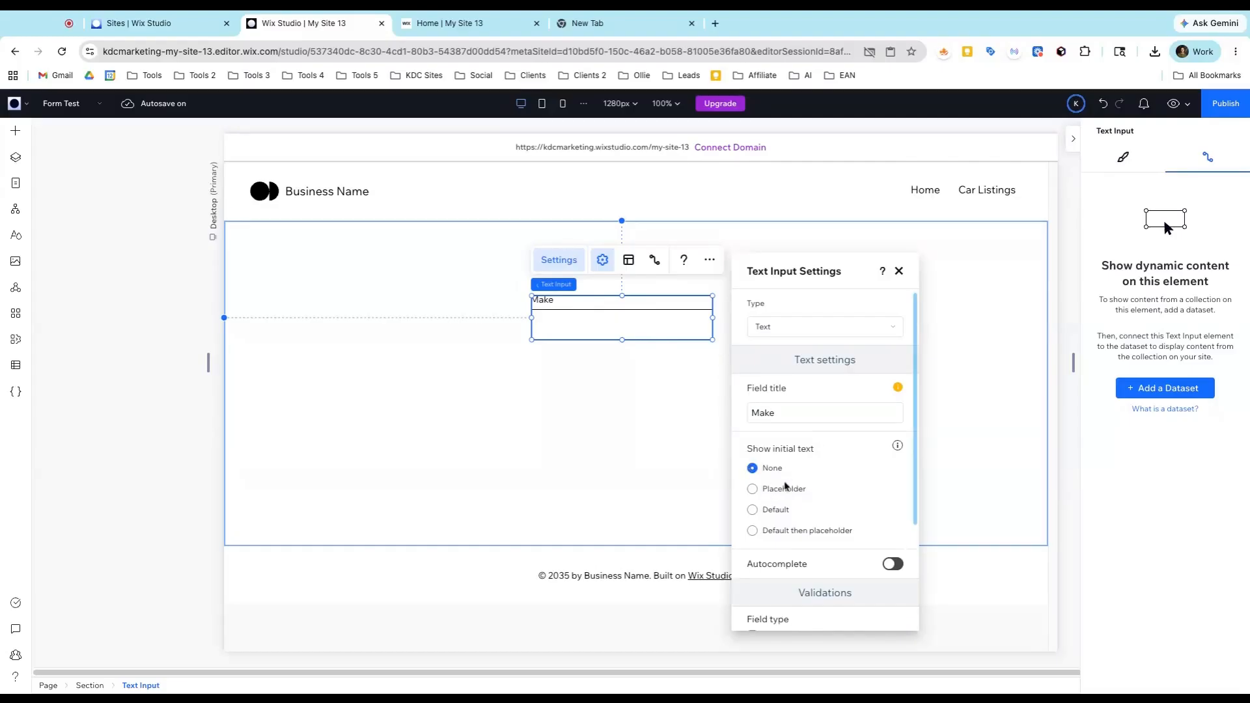
scroll(784, 485, "down", 2)
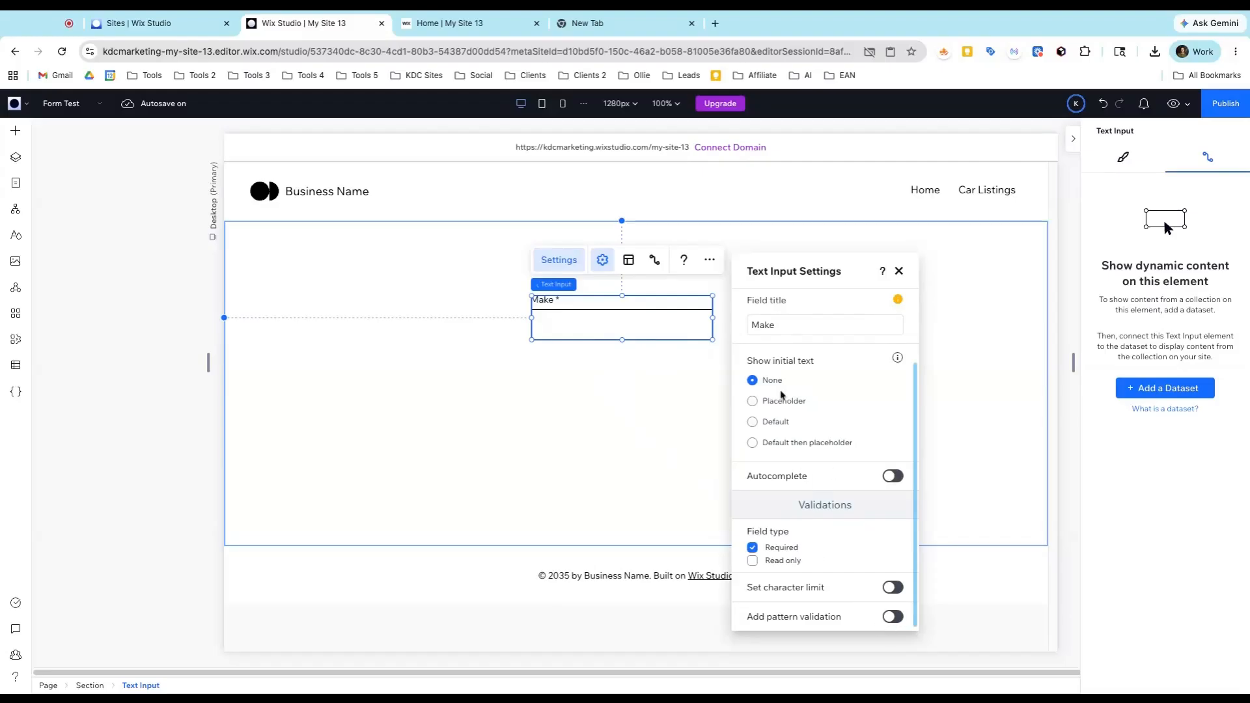
scroll(807, 436, "up", 3)
left_click(670, 384)
Duplicate the Make input and stack the copy closely beneath the original, aligned with it in the upper part of the section.
left_click(590, 339)
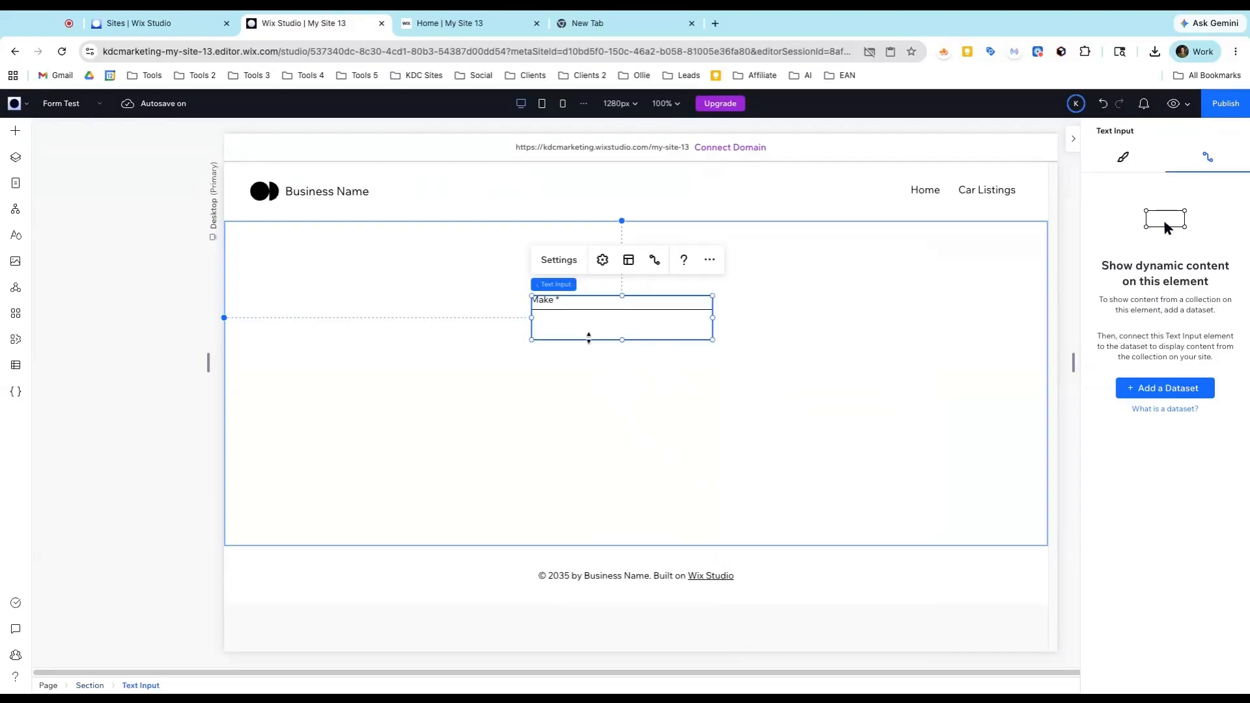
key("ctrl+d")
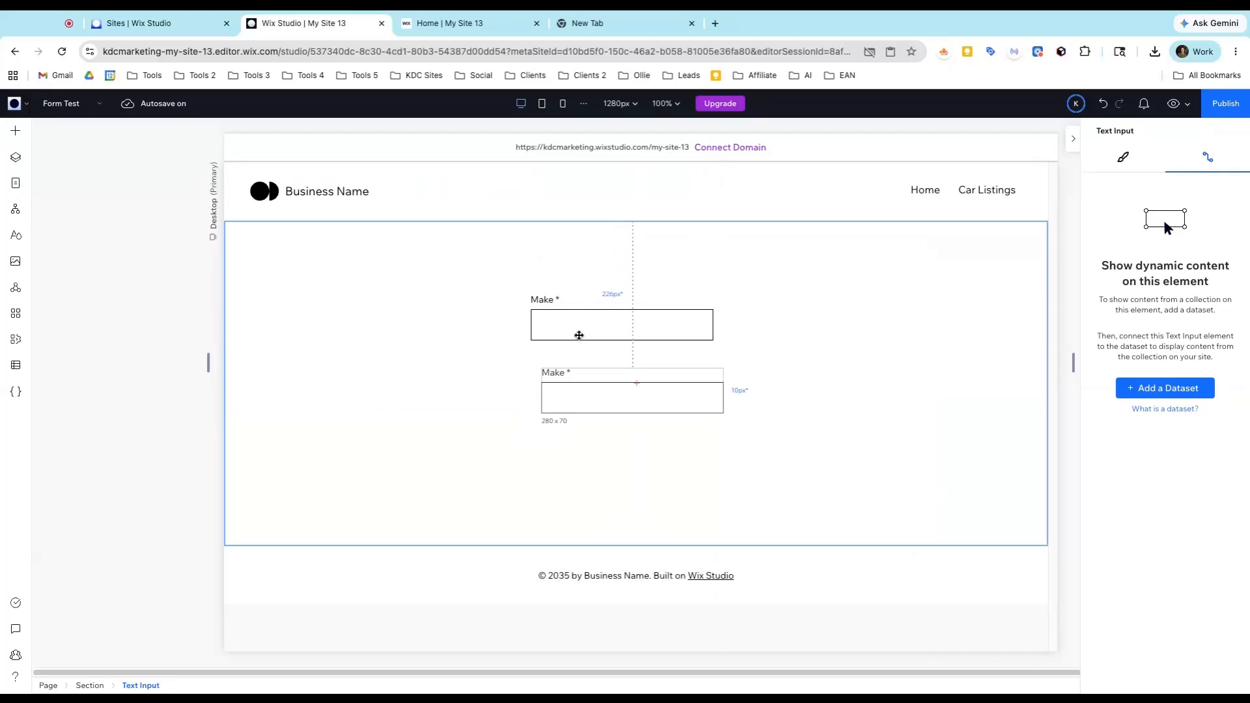
left_click(537, 256)
left_click_drag(562, 335, 563, 314)
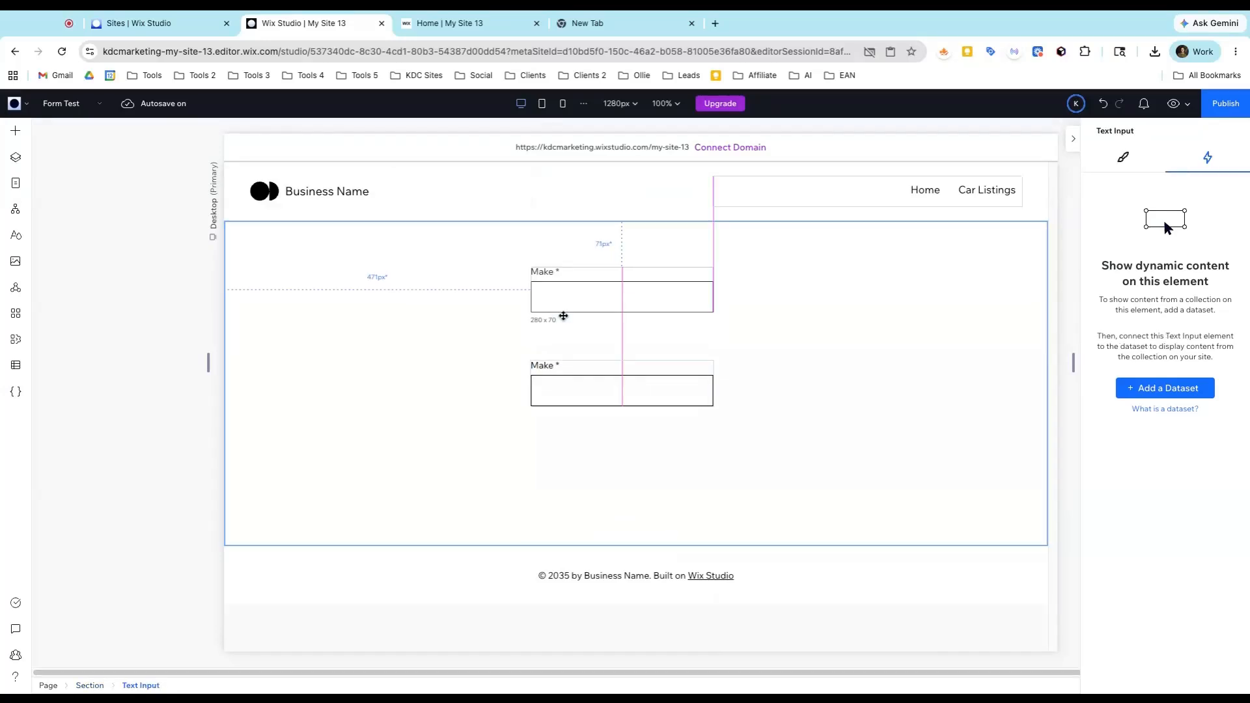
left_click_drag(561, 400, 564, 354)
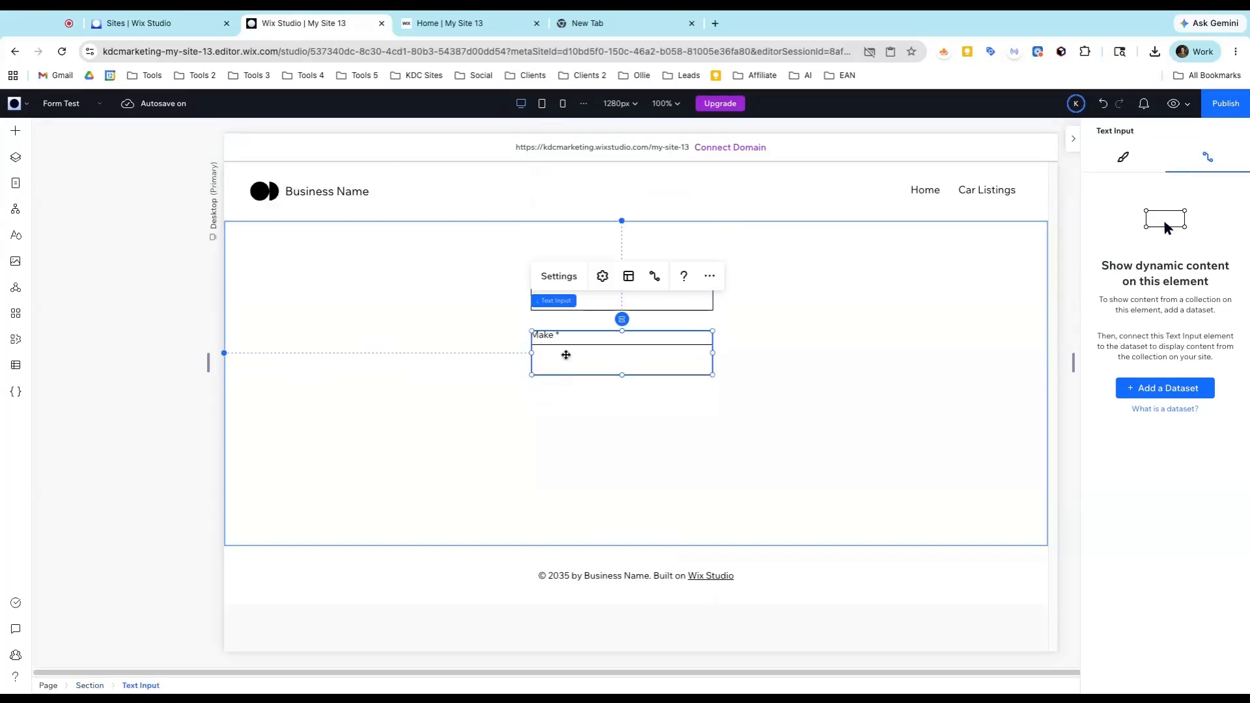
Change the field title of the lower duplicated Make input to "Model".
left_click(570, 283)
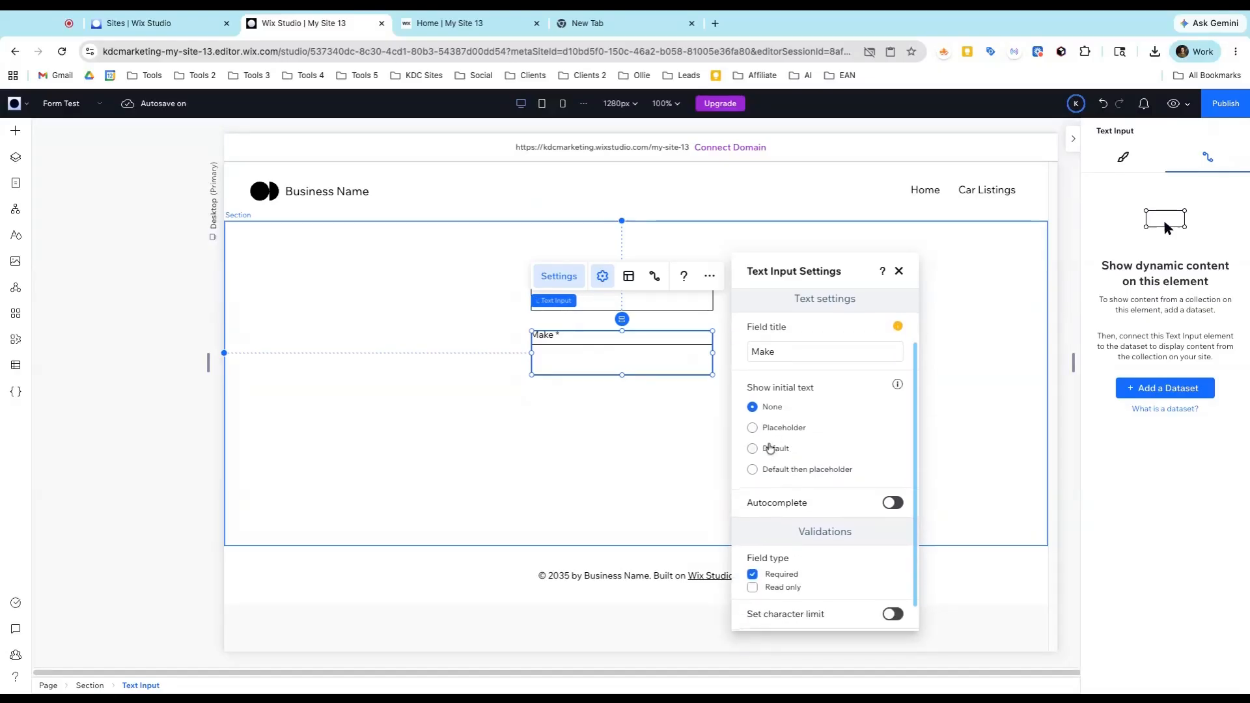
scroll(775, 433, "up", 1)
double_click(785, 418)
type("Model")
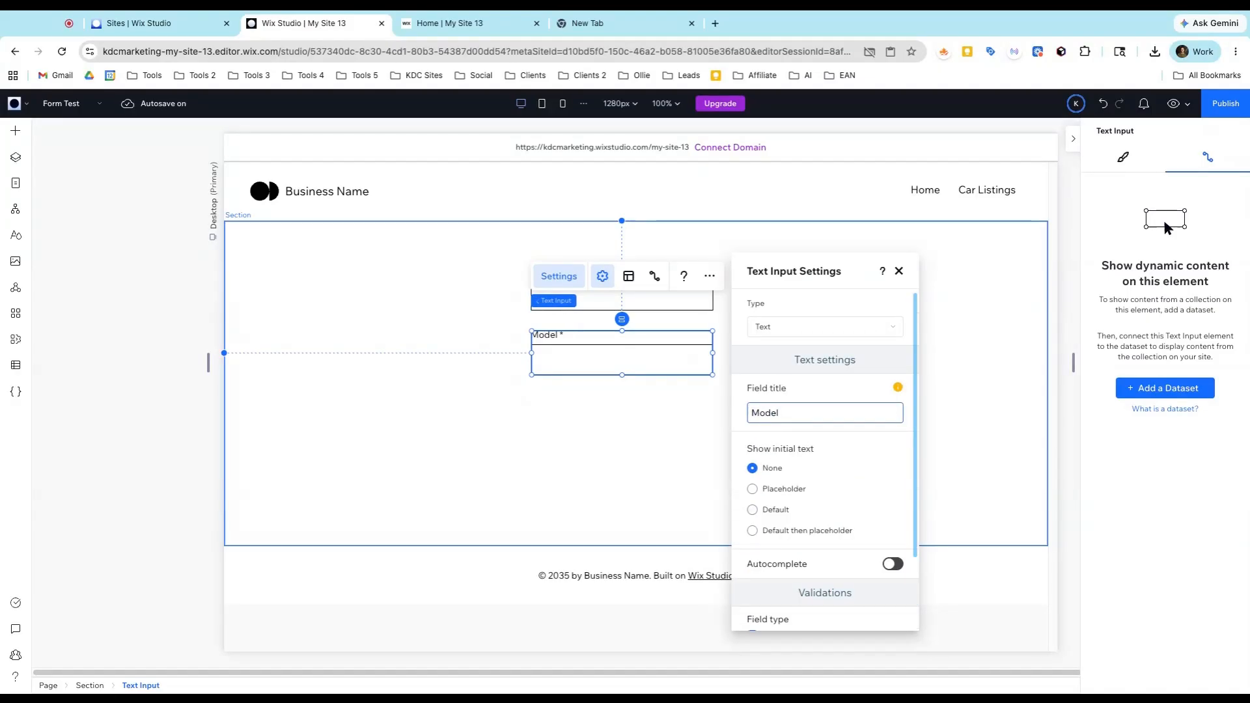
left_click(647, 441)
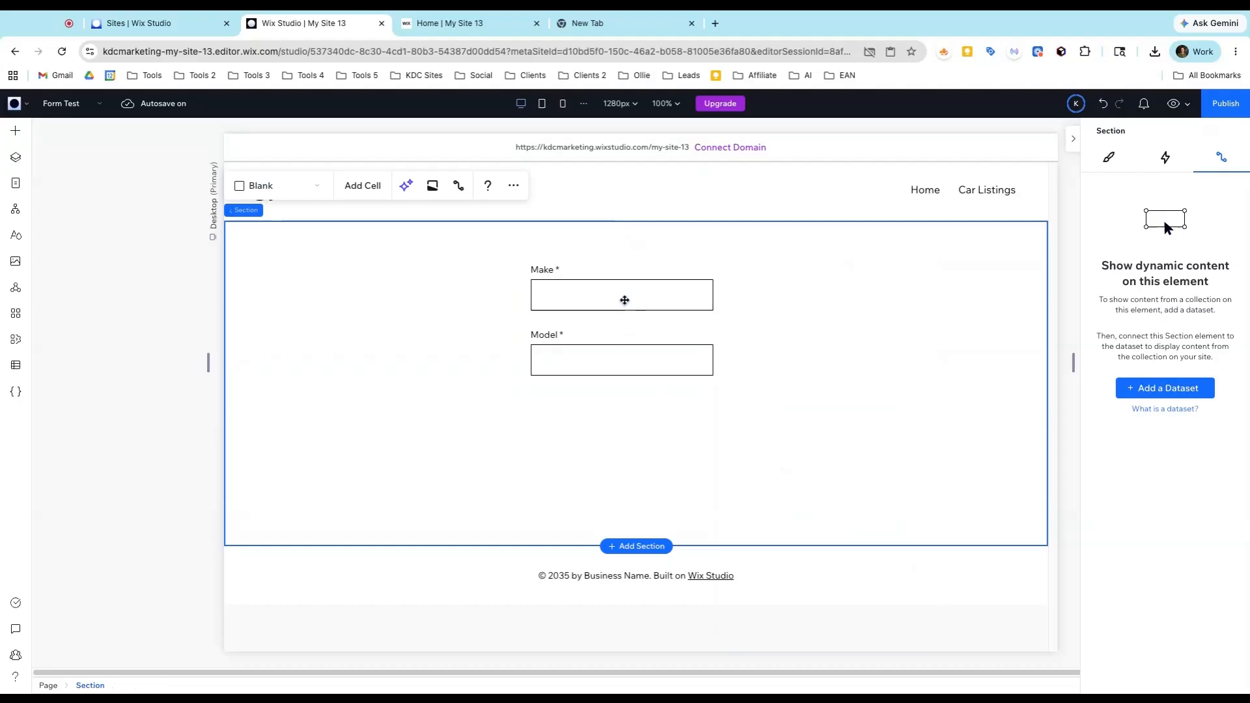
Duplicate the Model input, align the copy directly beneath it, and title the copy "Description".
left_click(592, 358)
key("super+d")
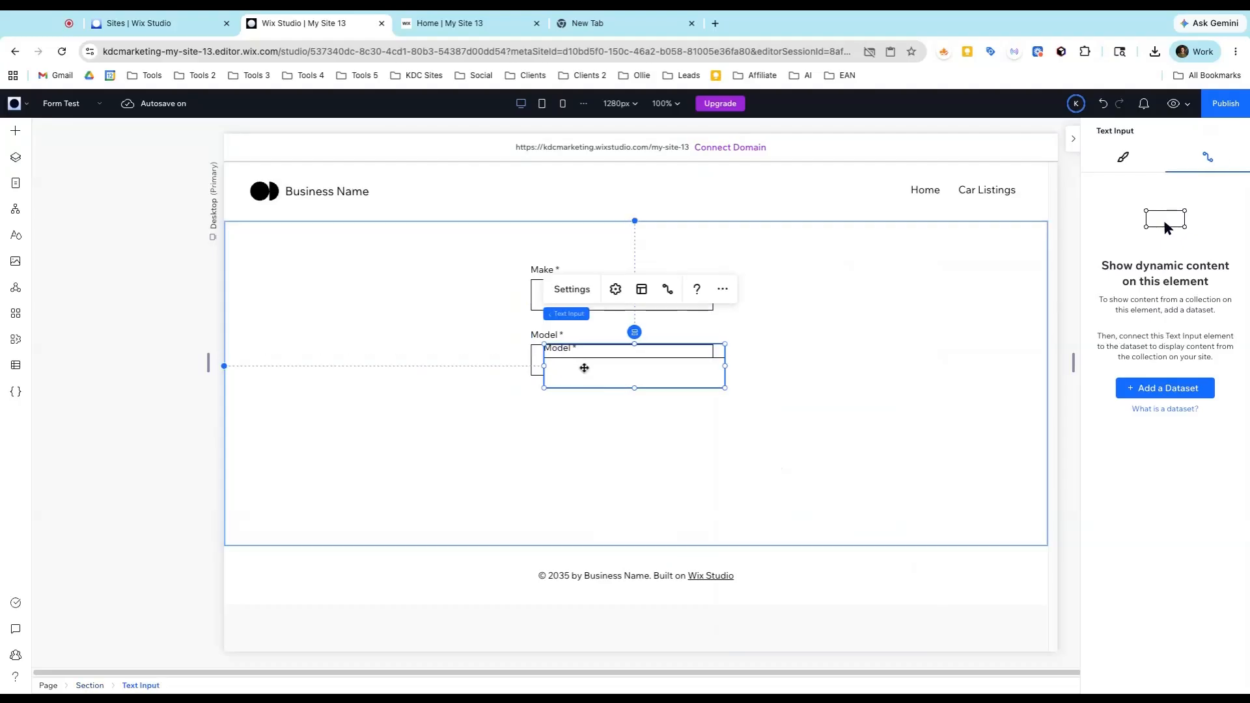
left_click_drag(584, 369, 570, 418)
left_click(558, 339)
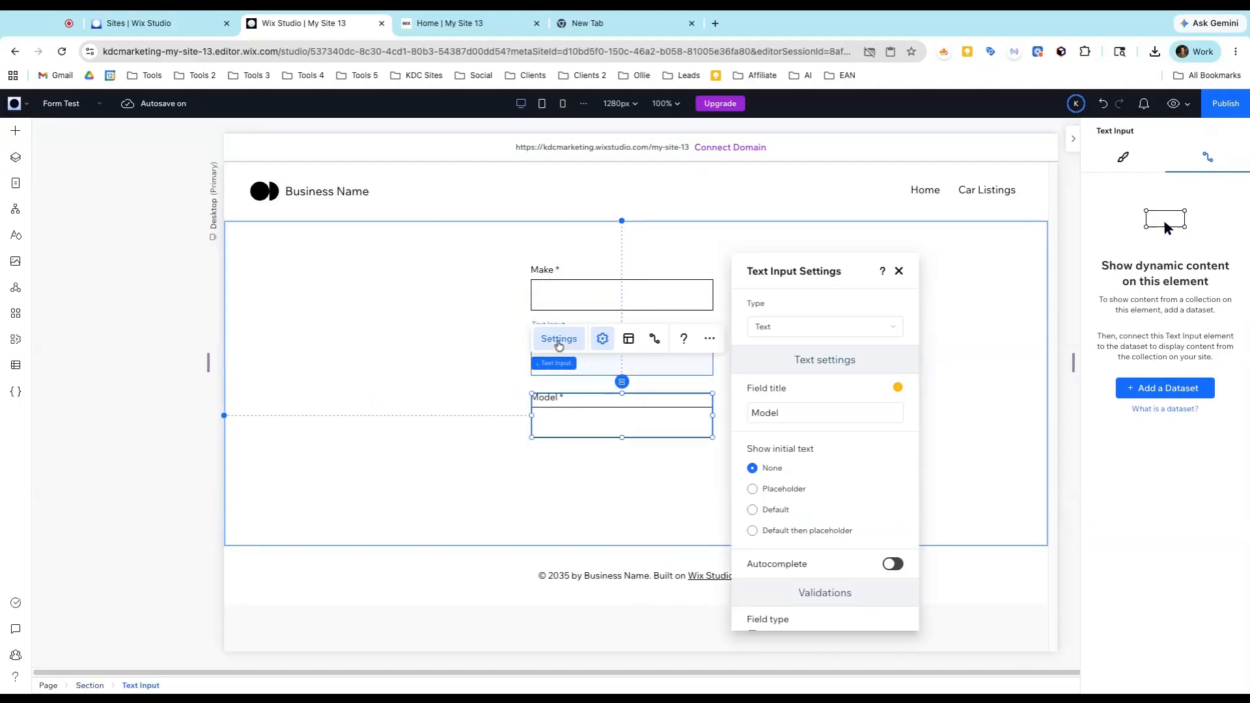
left_click(756, 415)
double_click(757, 415)
type("Des")
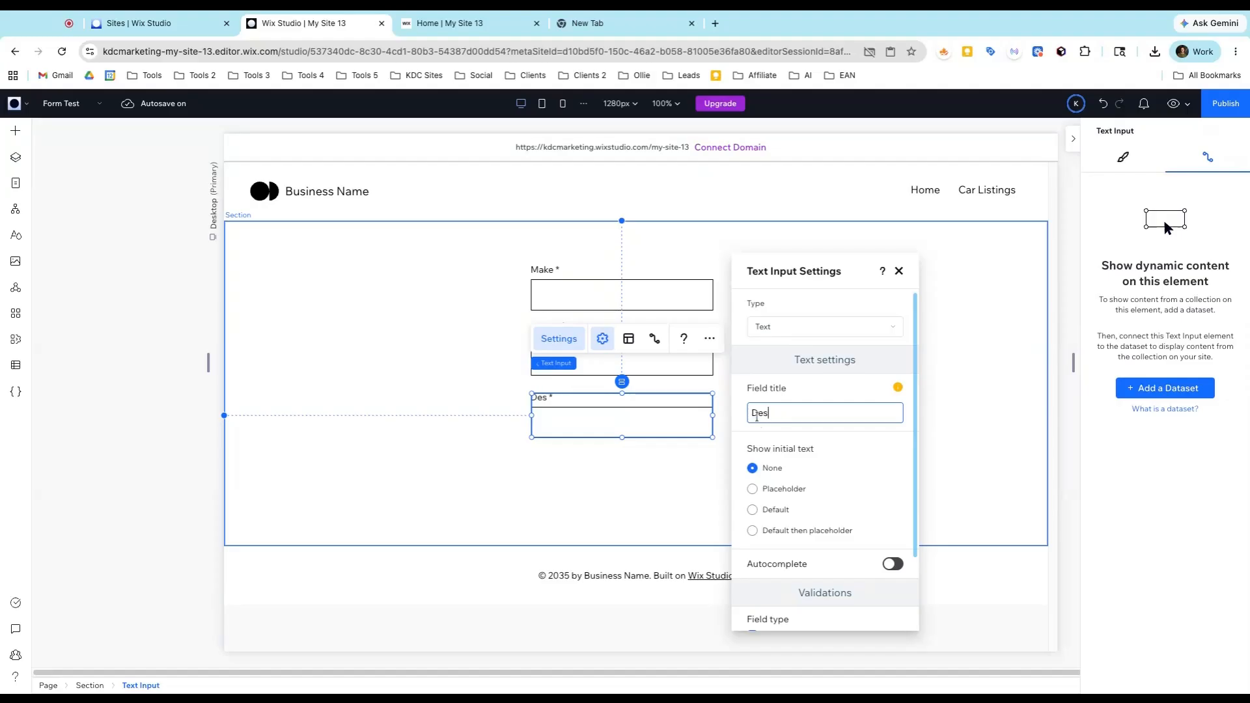
type("cription")
left_click(647, 480)
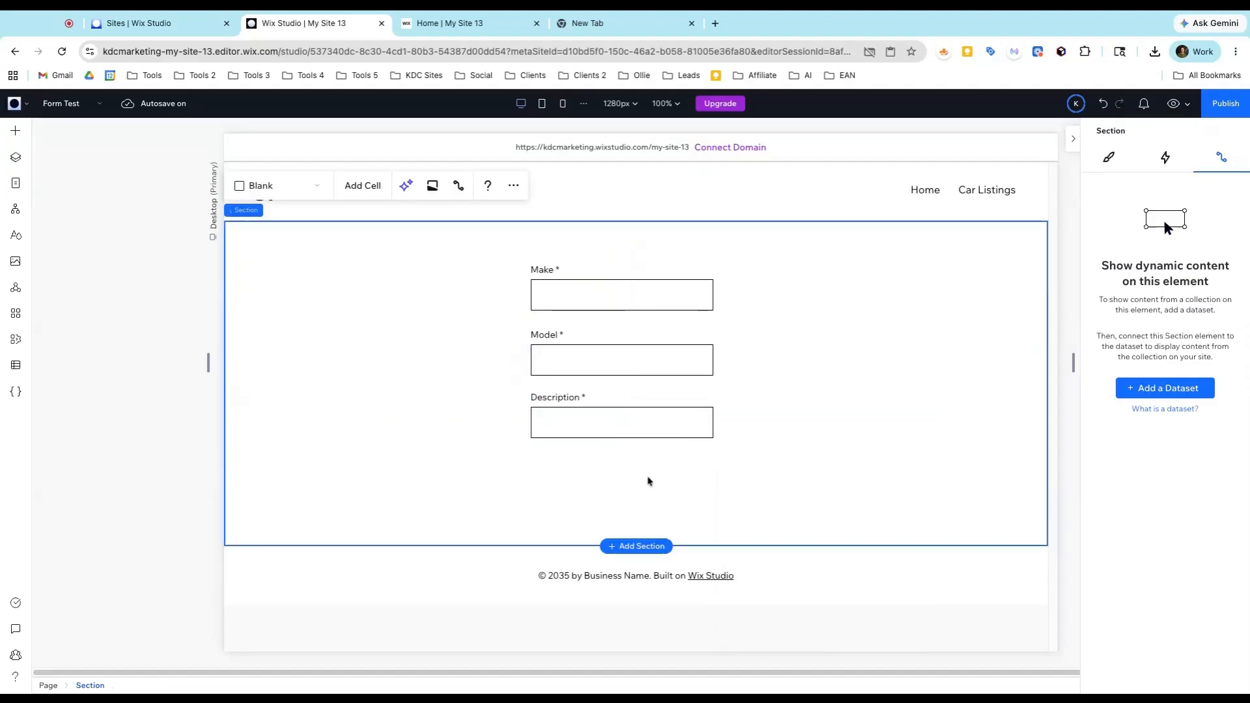
Shift the Make, Model and Description inputs upward in the section, keeping them aligned and closely spaced.
left_click(563, 296)
left_click_drag(569, 269, 565, 270)
left_click(568, 361)
left_click_drag(568, 361, 568, 338)
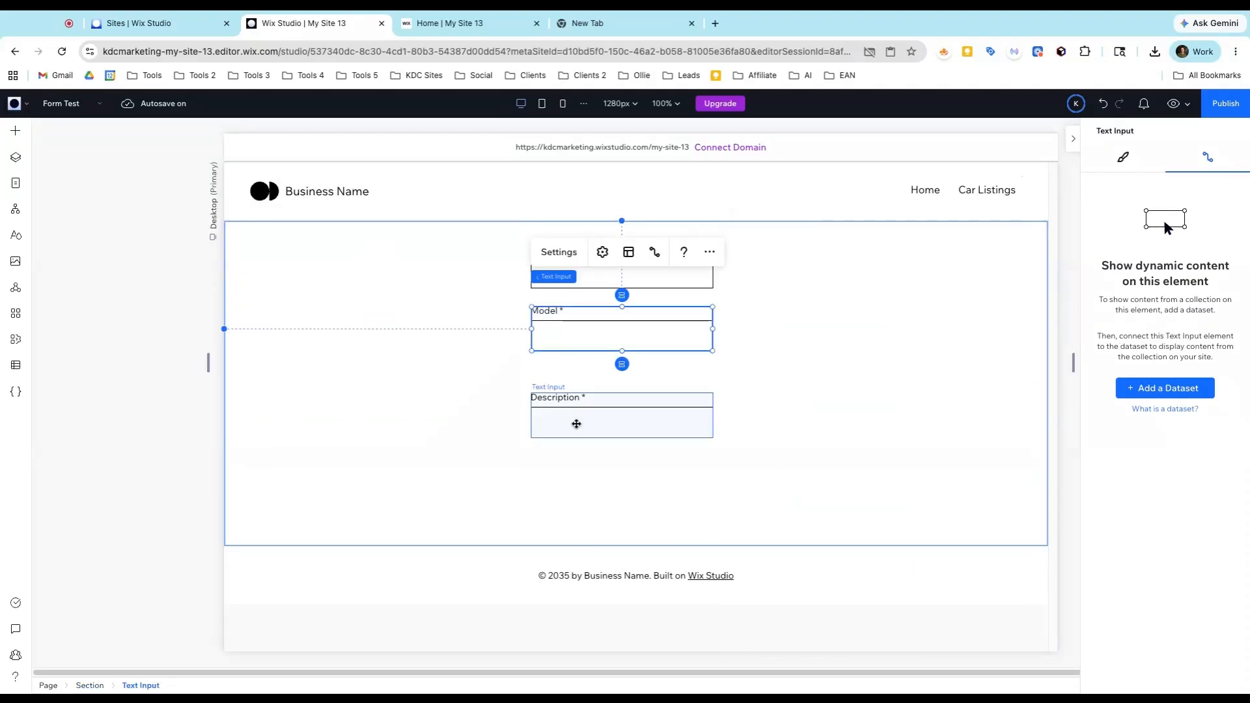
left_click_drag(576, 424, 564, 453)
Duplicate the Description input beneath the original, set the copy's type to Number, title it "Price", and set its initial text to None.
key("super+d")
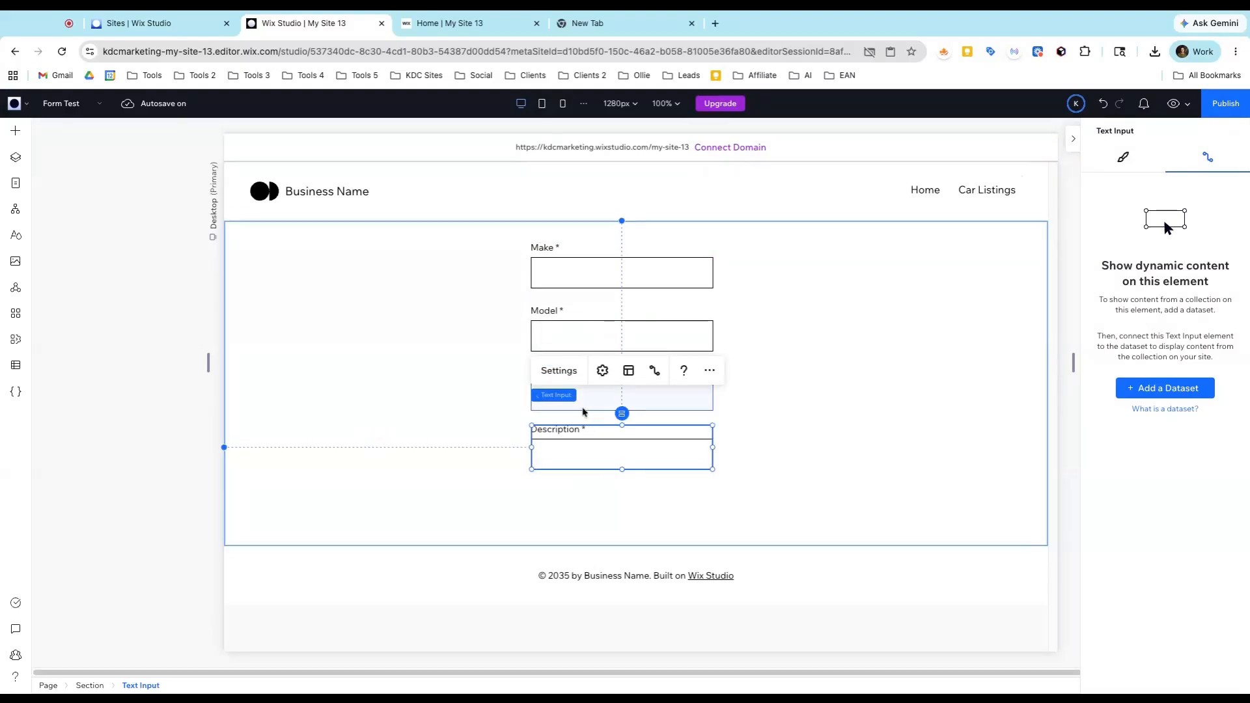
left_click(560, 370)
left_click(763, 329)
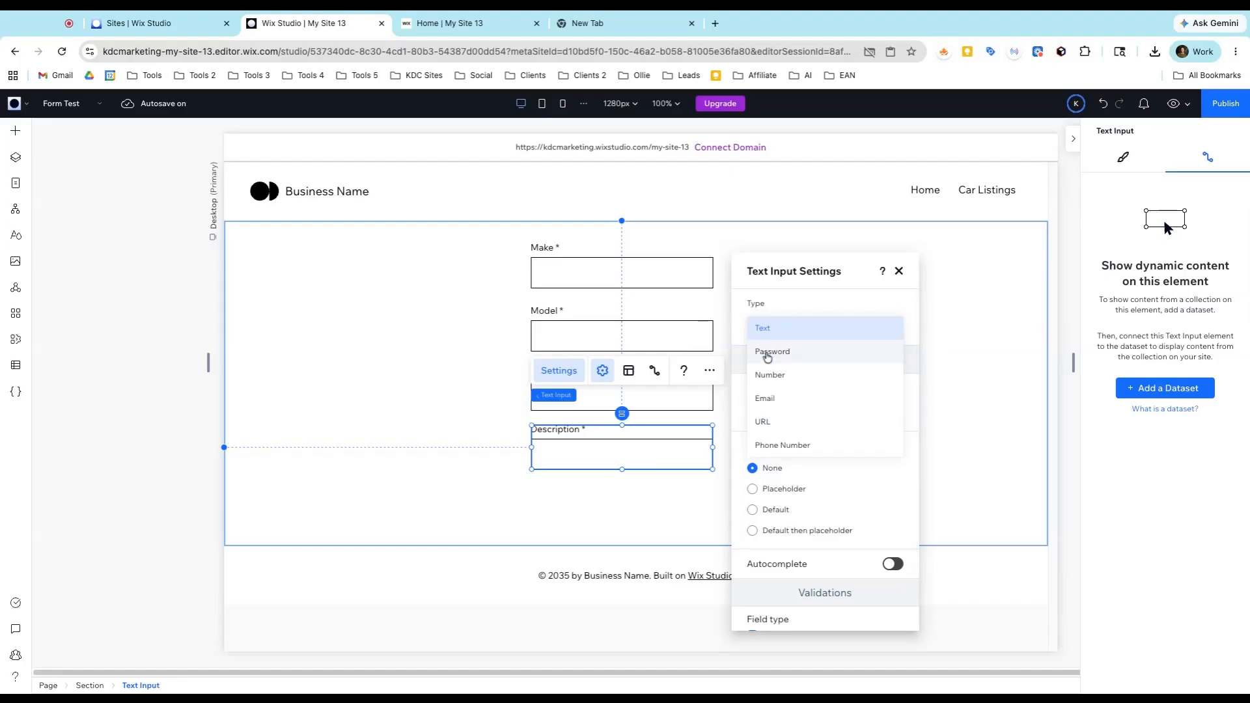
left_click(770, 374)
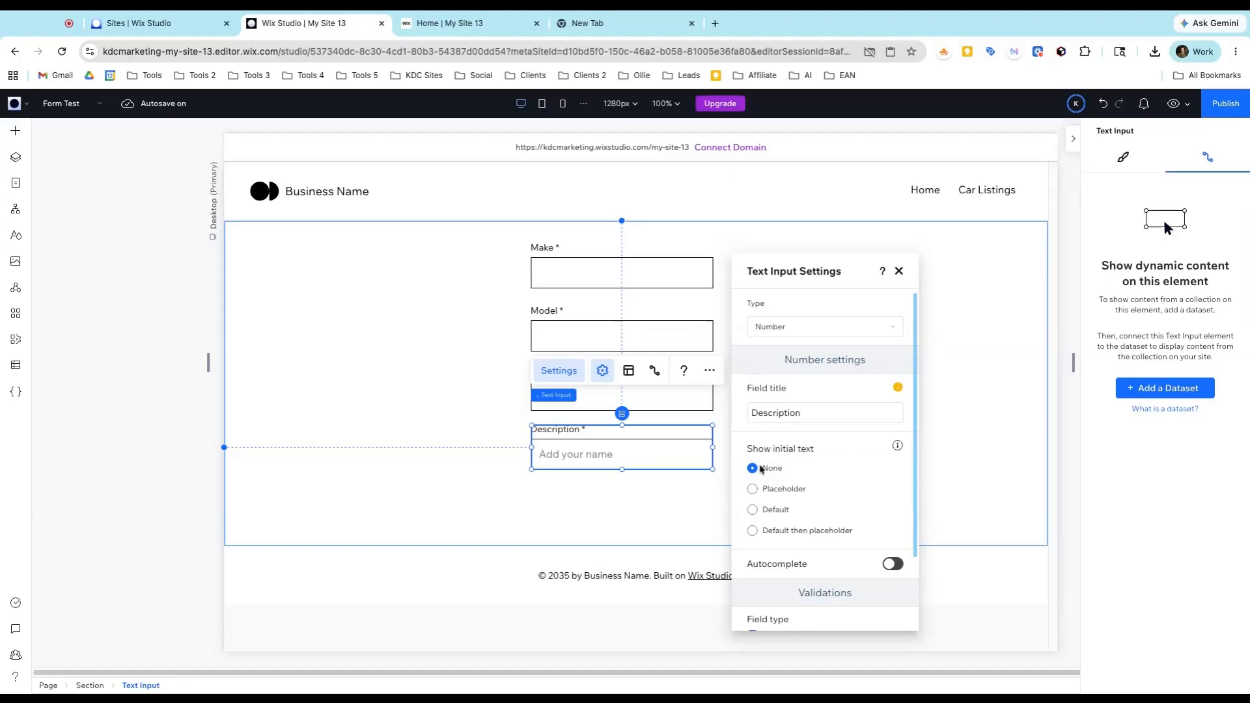
double_click(796, 416)
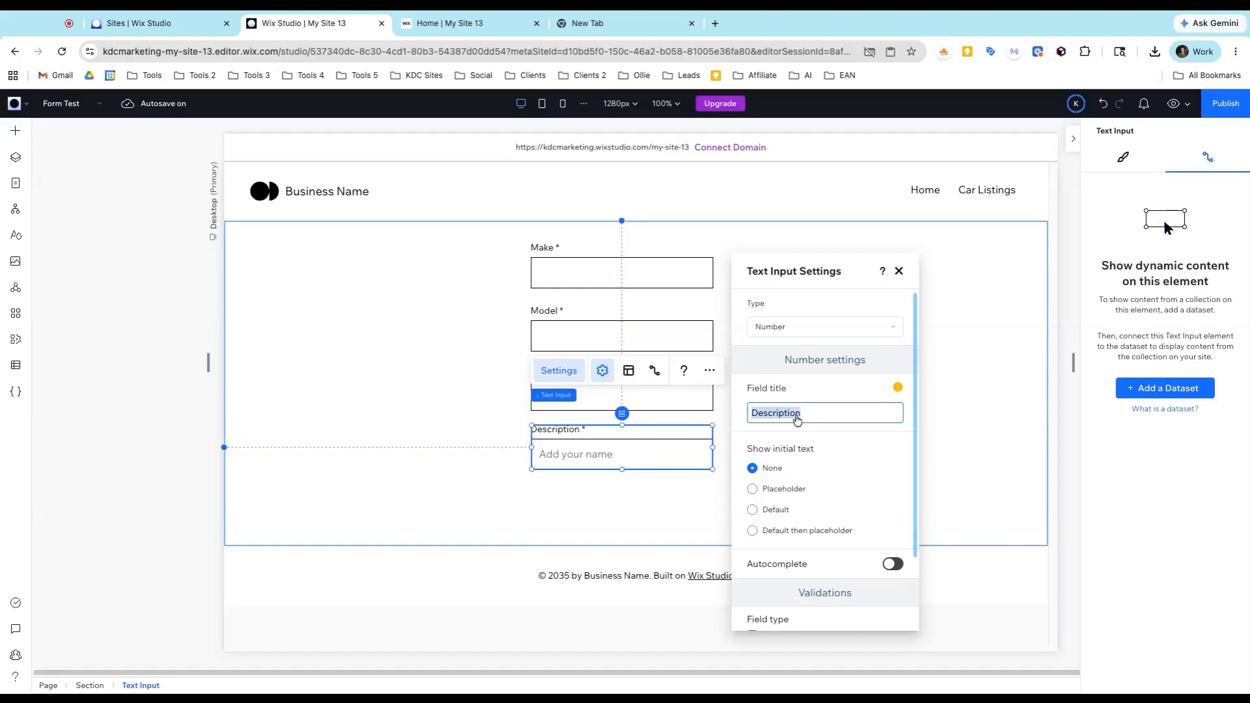
type("Pri")
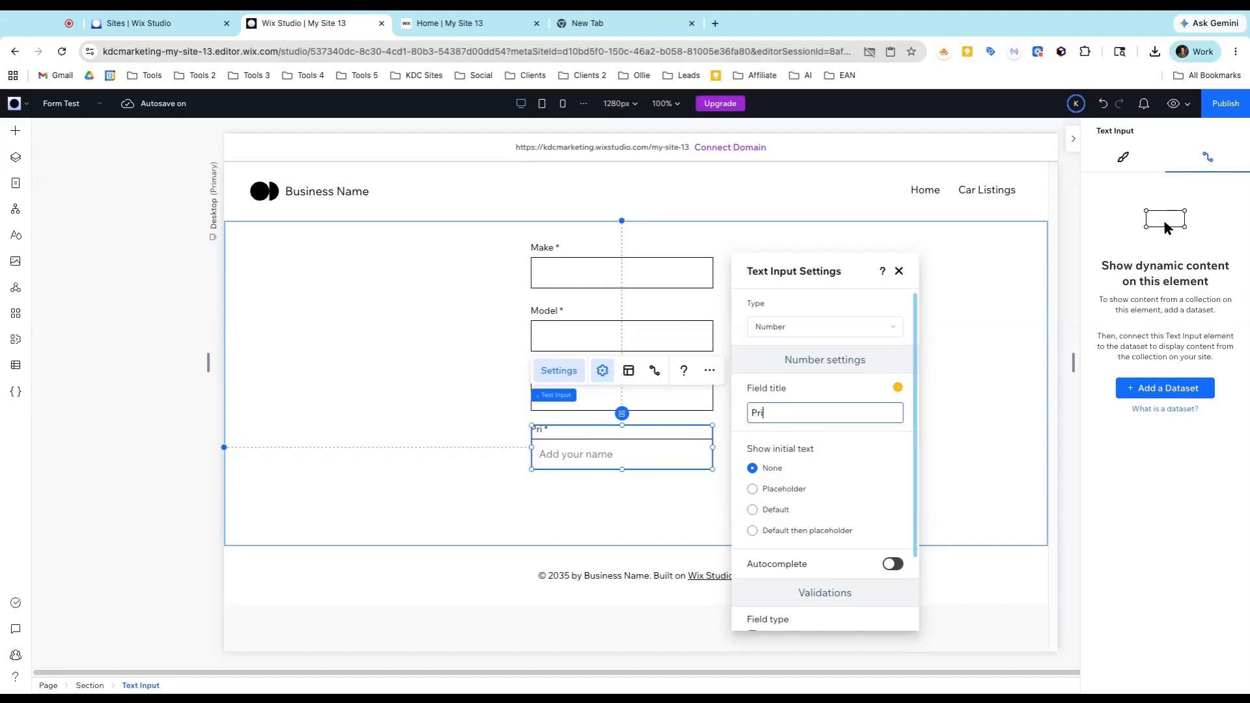
type("ce")
left_click(754, 488)
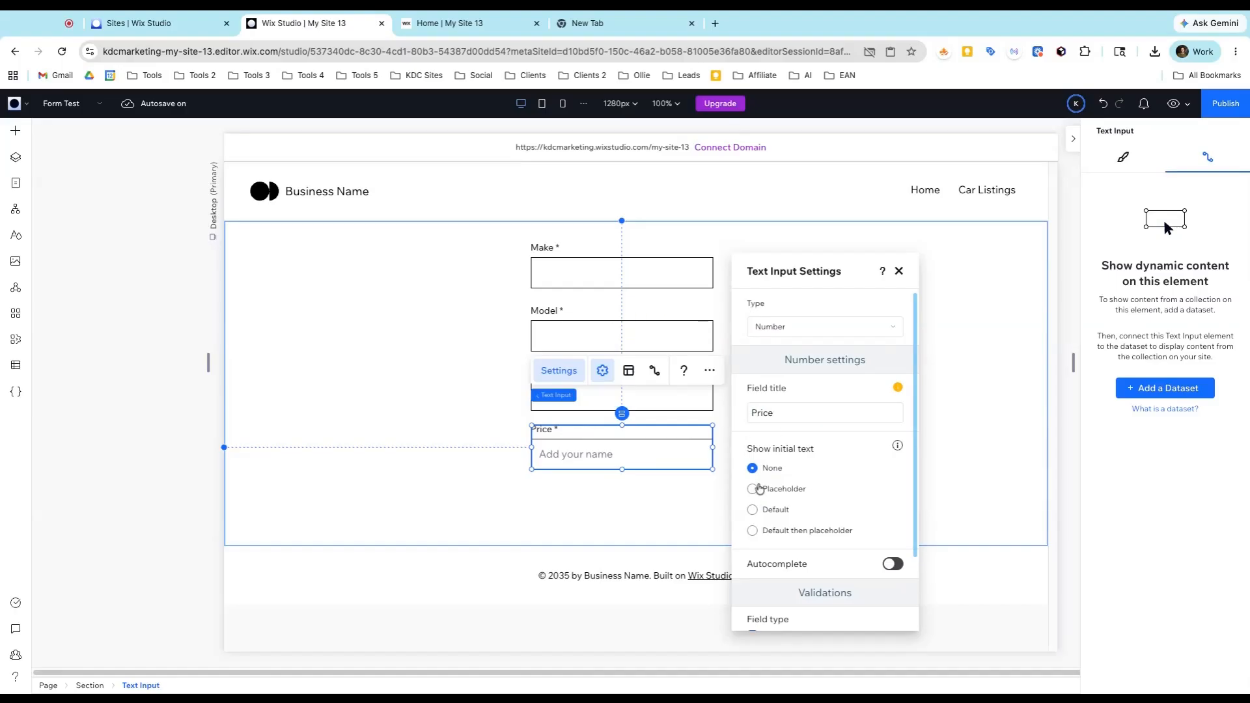
left_click(753, 469)
Try the Decimal numbers format in the Price input's validations and return the format to Whole numbers.
scroll(775, 480, "down", 3)
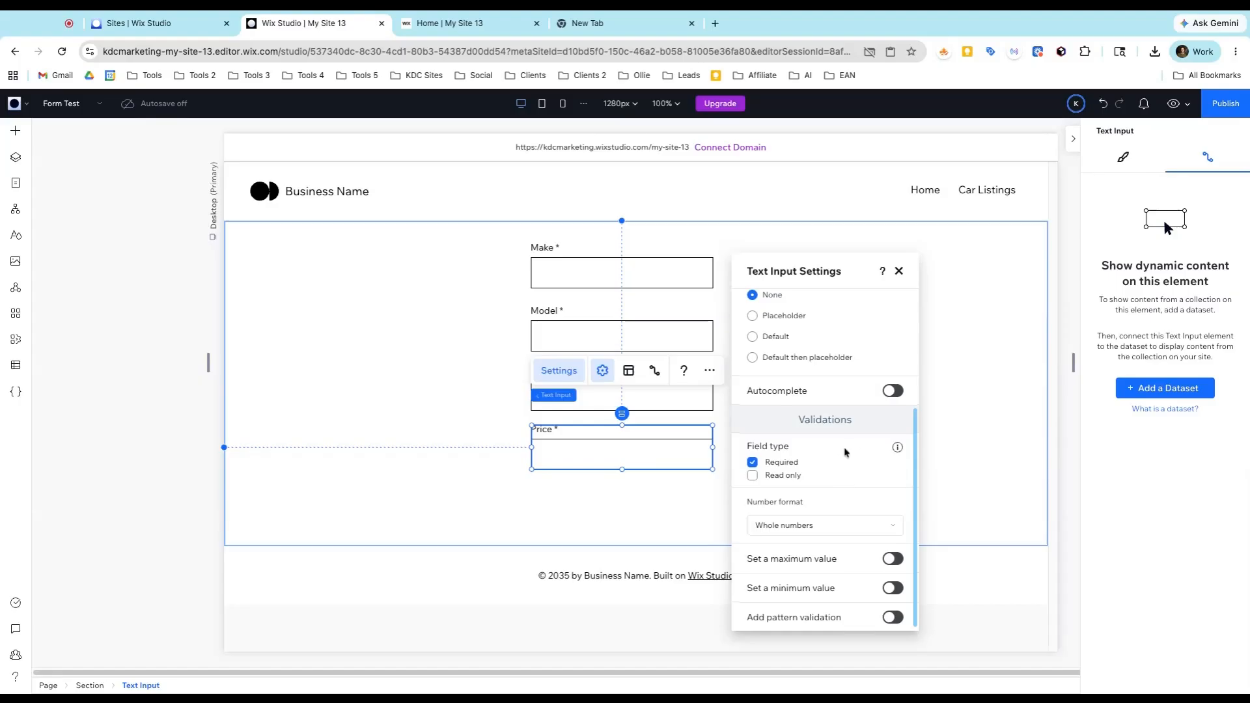
scroll(845, 449, "up", 3)
scroll(820, 417, "down", 2)
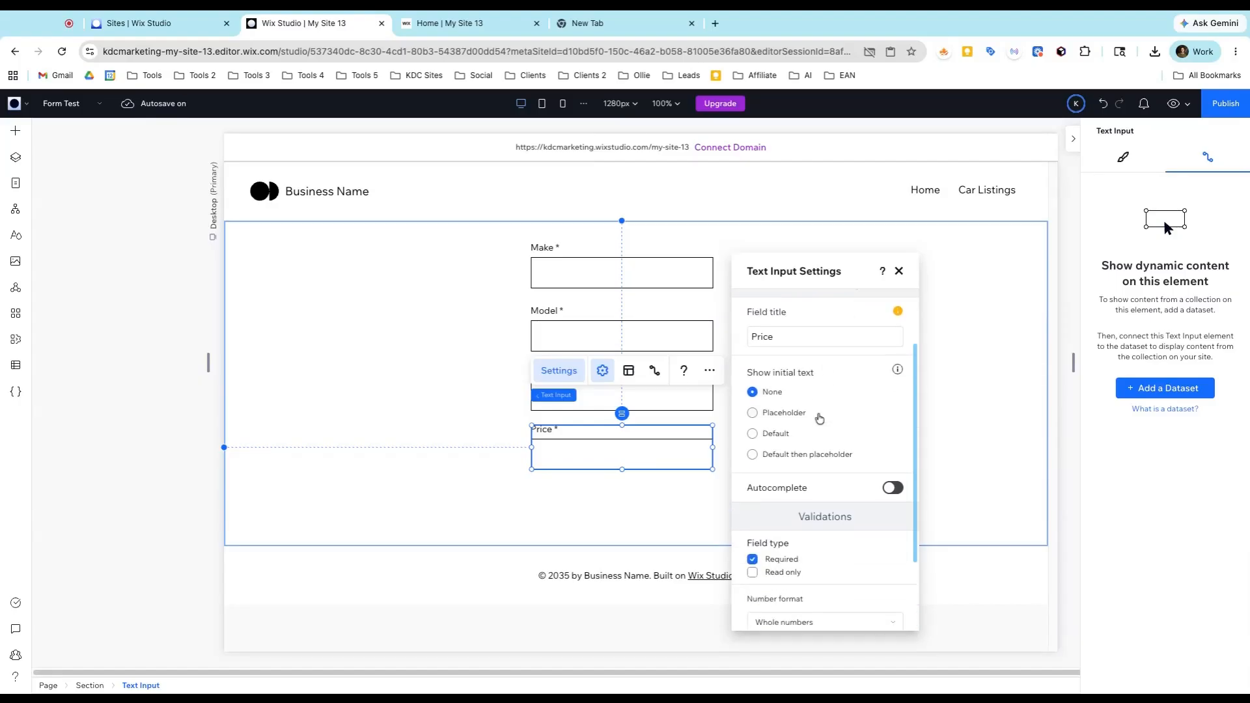
scroll(840, 478, "down", 2)
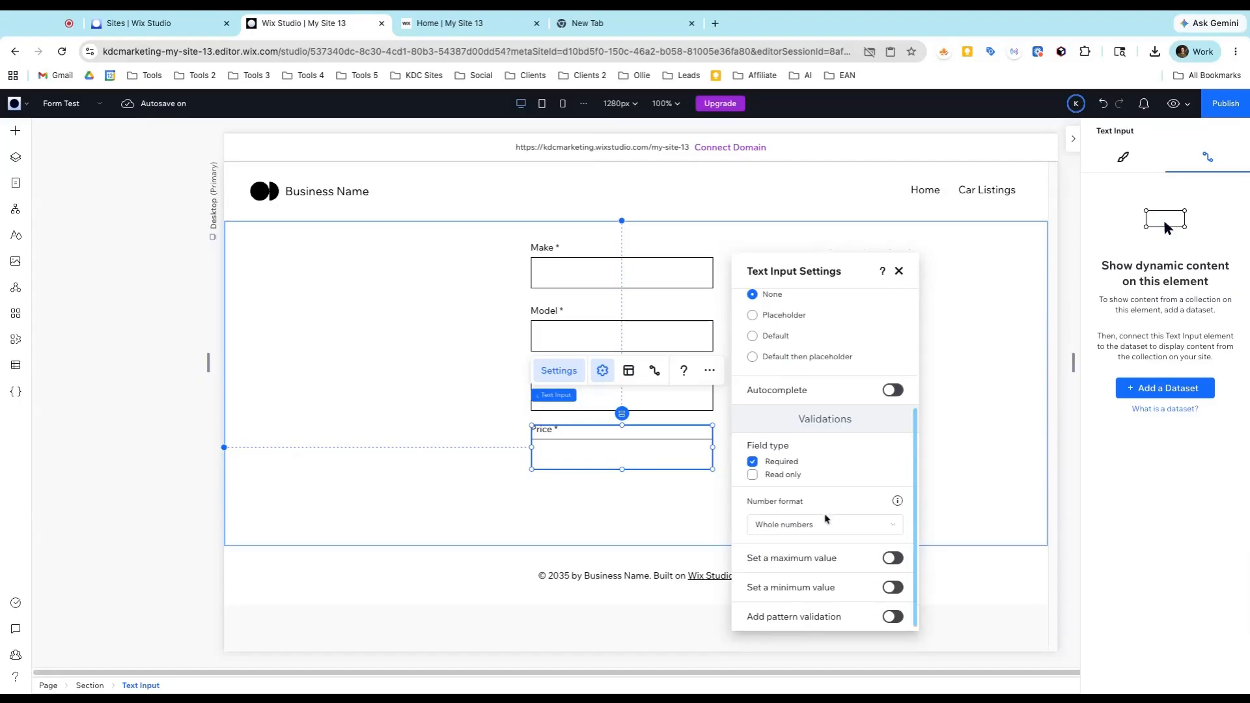
left_click(825, 526)
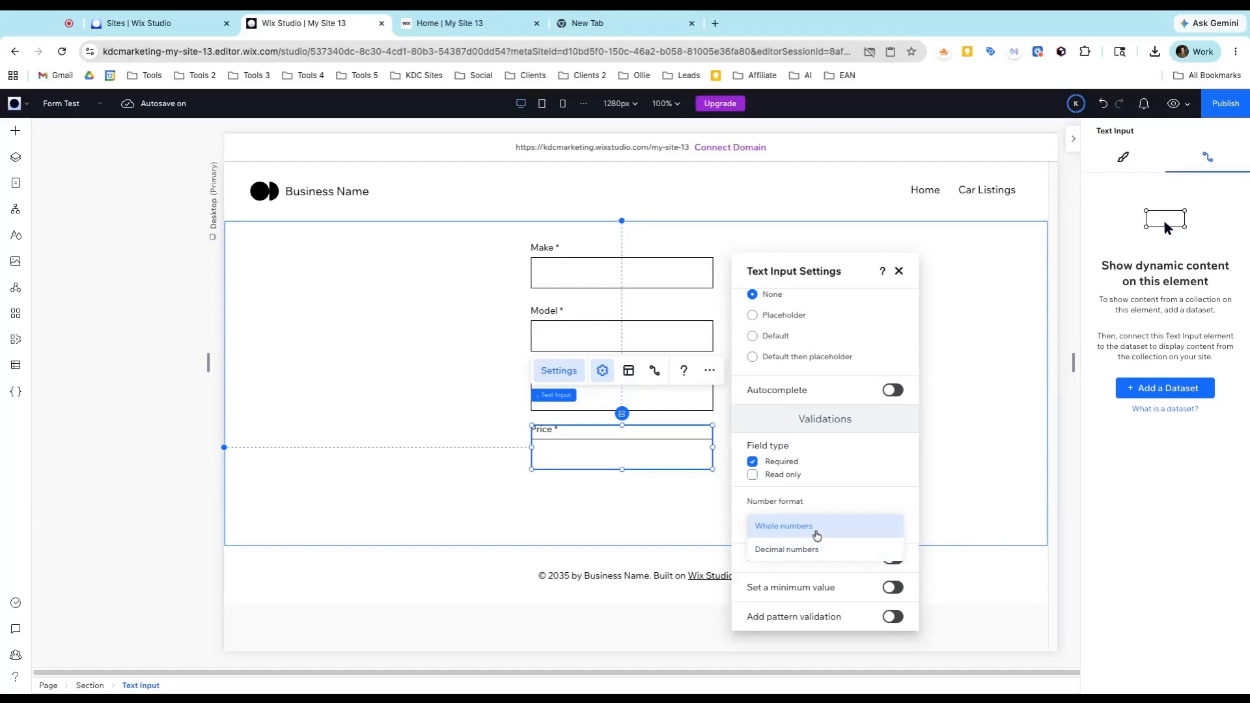
left_click(812, 550)
scroll(768, 540, "down", 1)
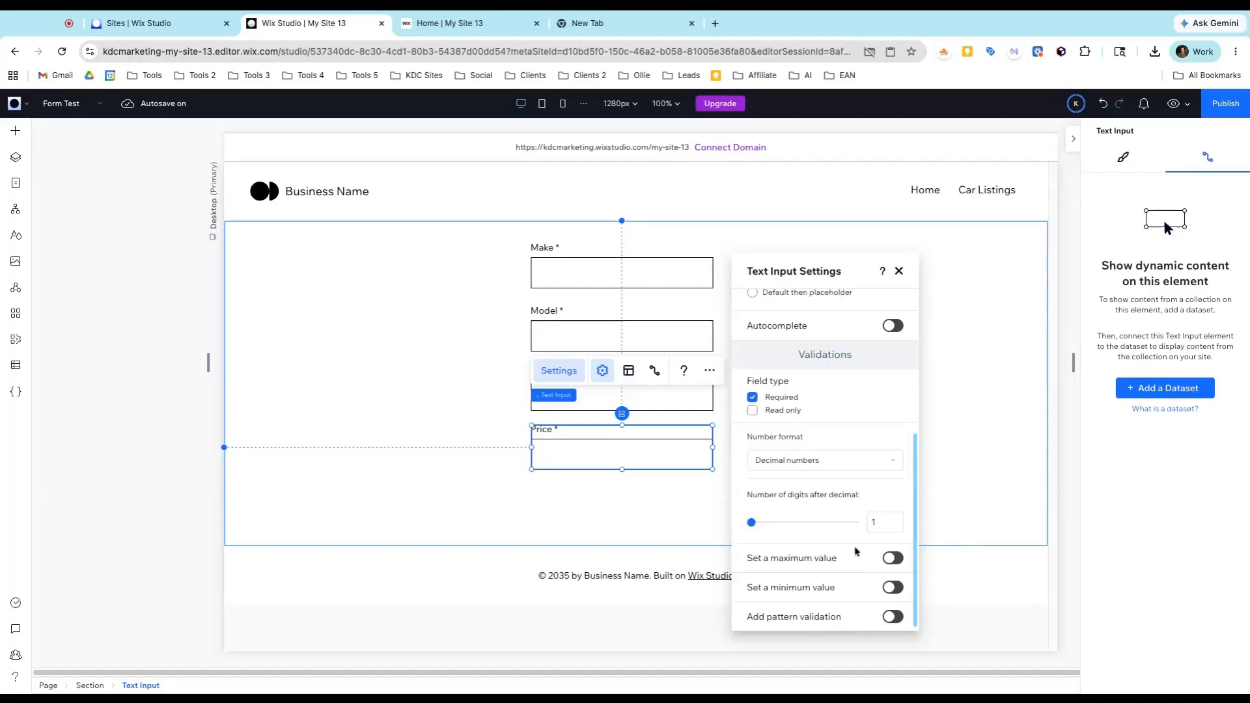
key("Right")
left_click(800, 460)
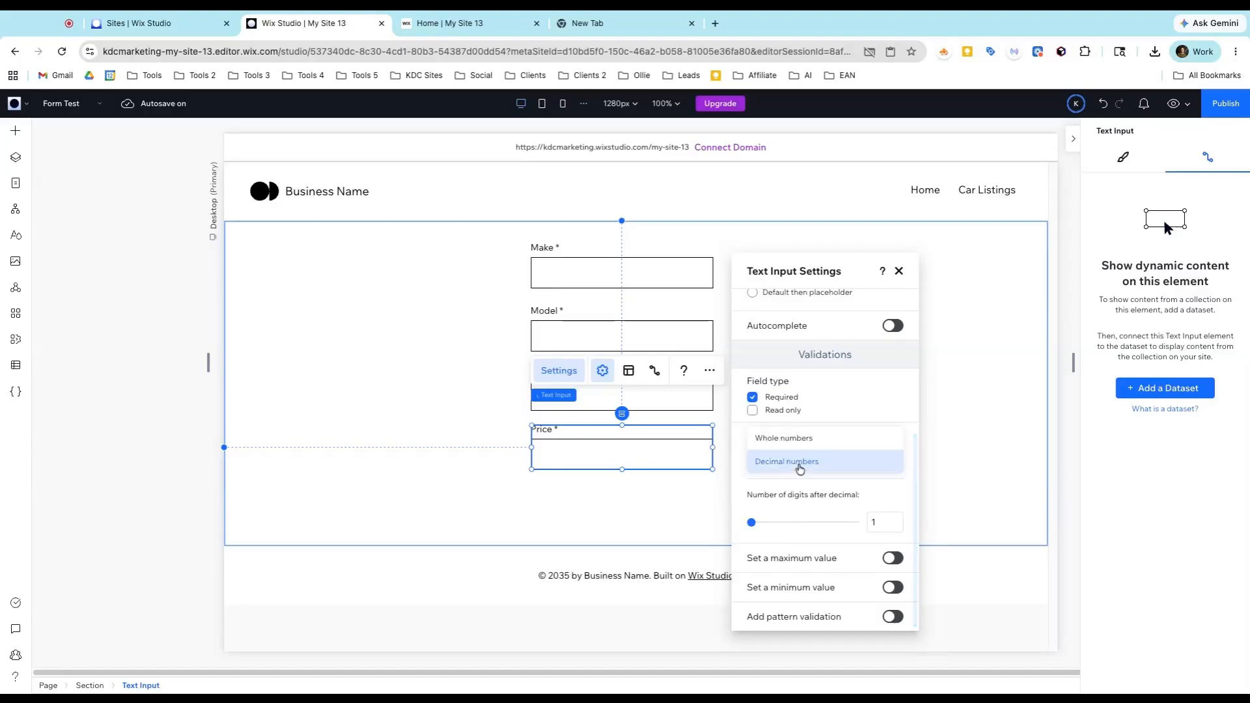
left_click(796, 438)
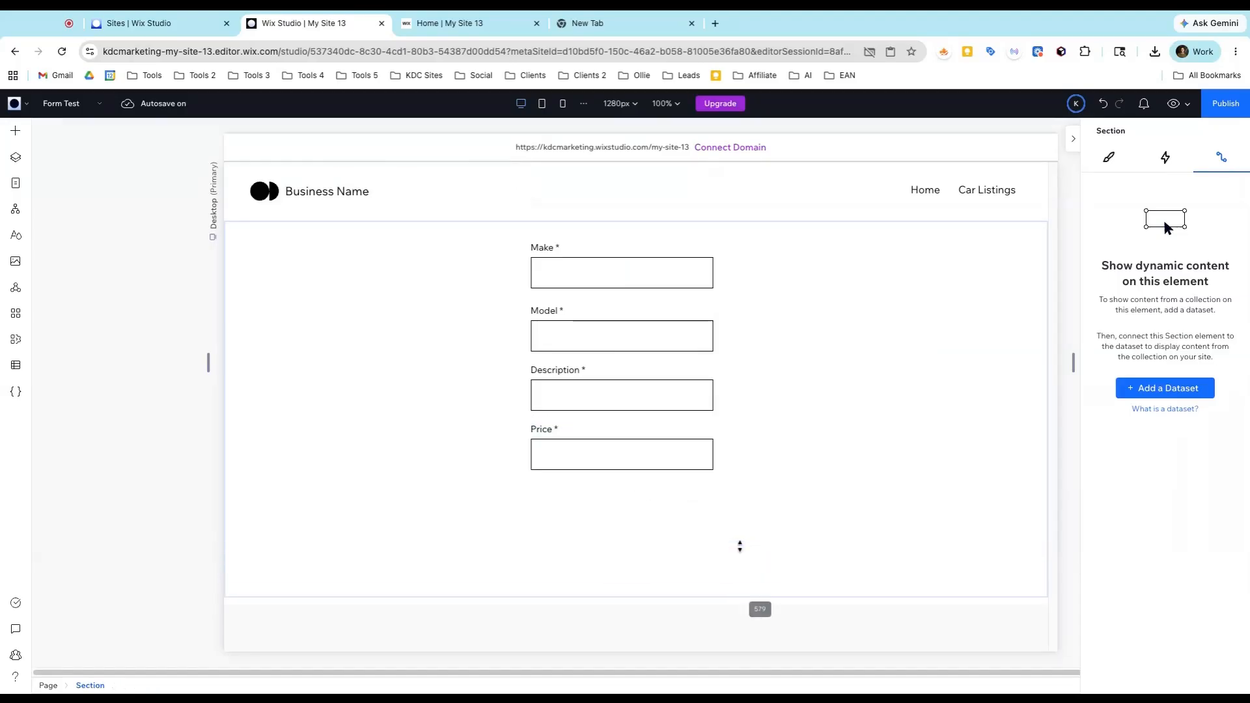
Duplicate the Price input, align the copy directly beneath it, and title the copy "Mileage".
scroll(603, 474, "down", 1)
left_click(570, 421)
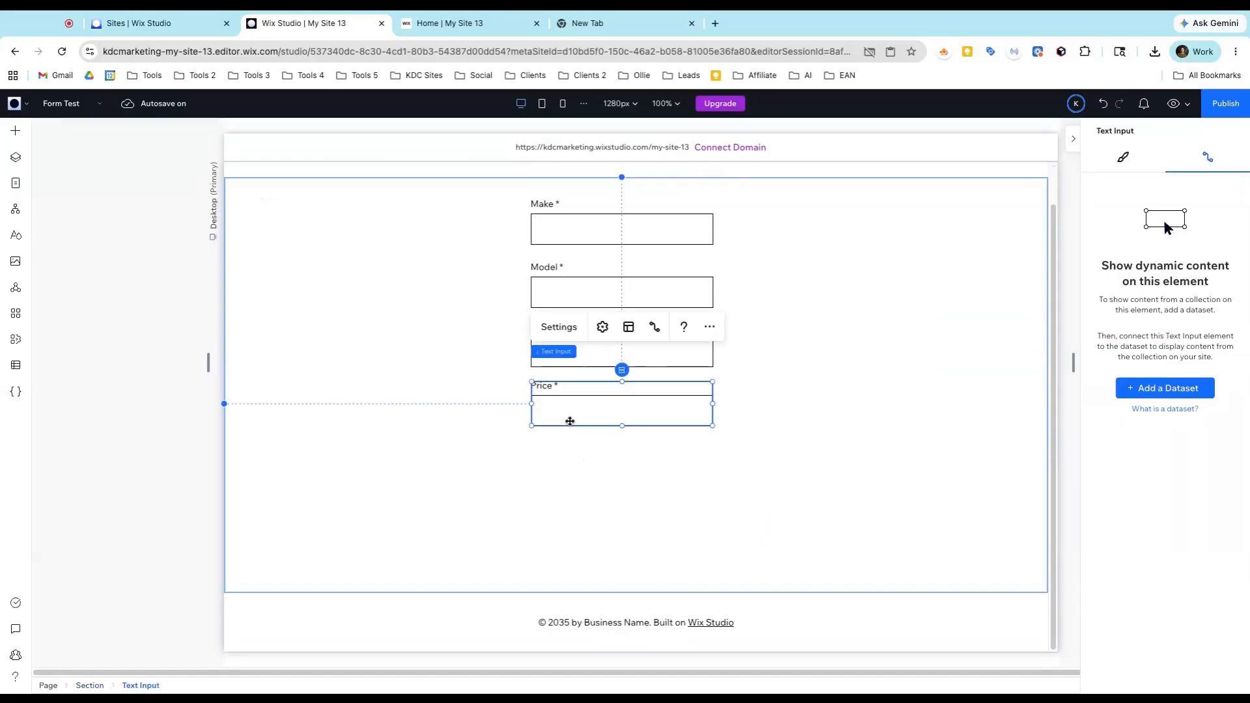
key("ctrl+d")
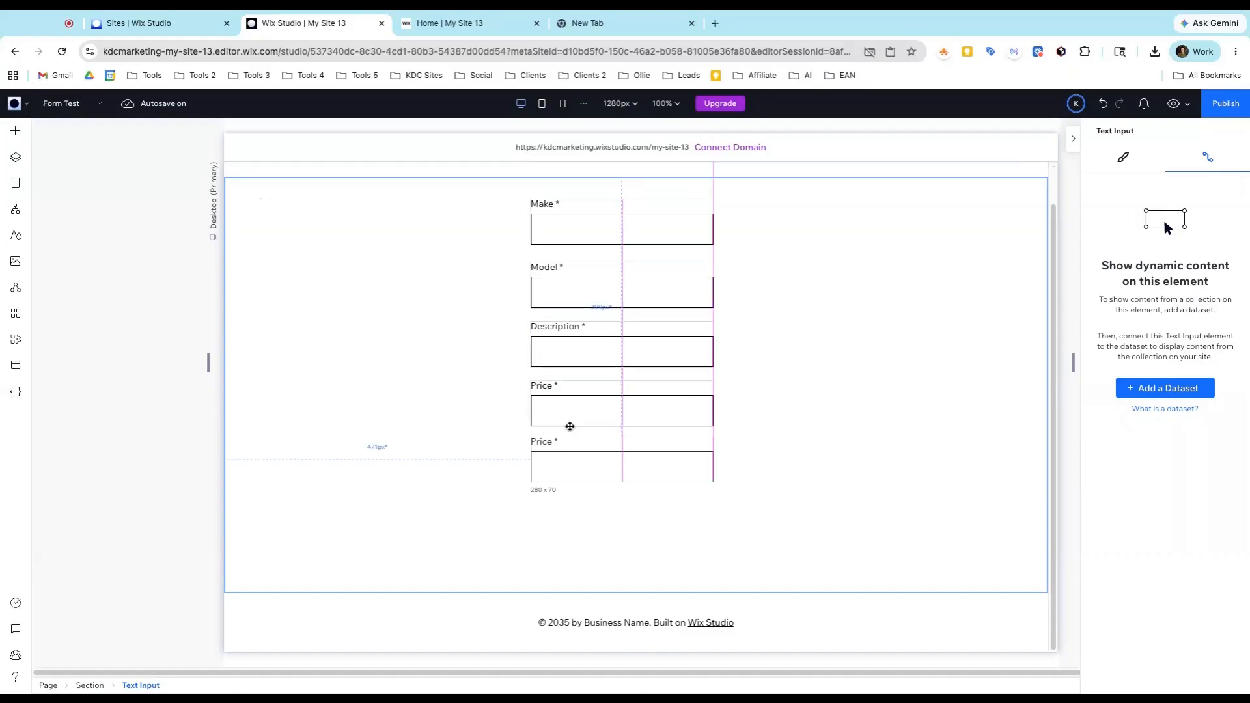
left_click(563, 394)
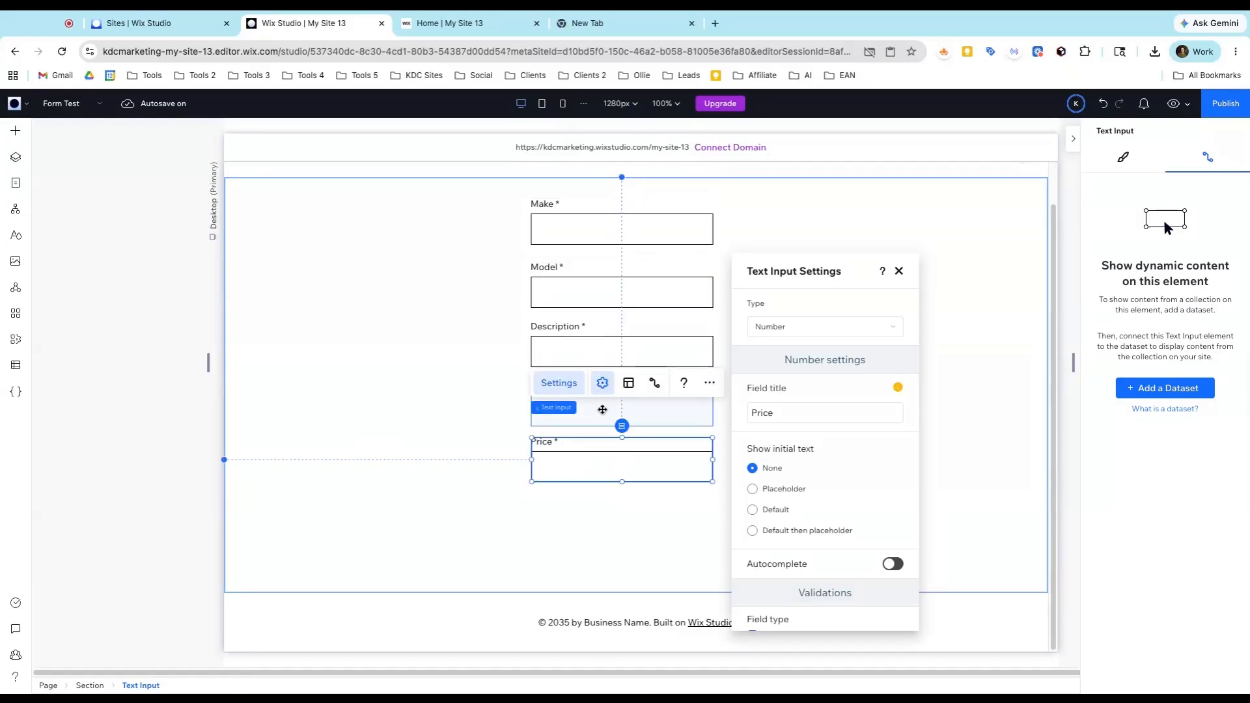
double_click(768, 413)
type("Mileage")
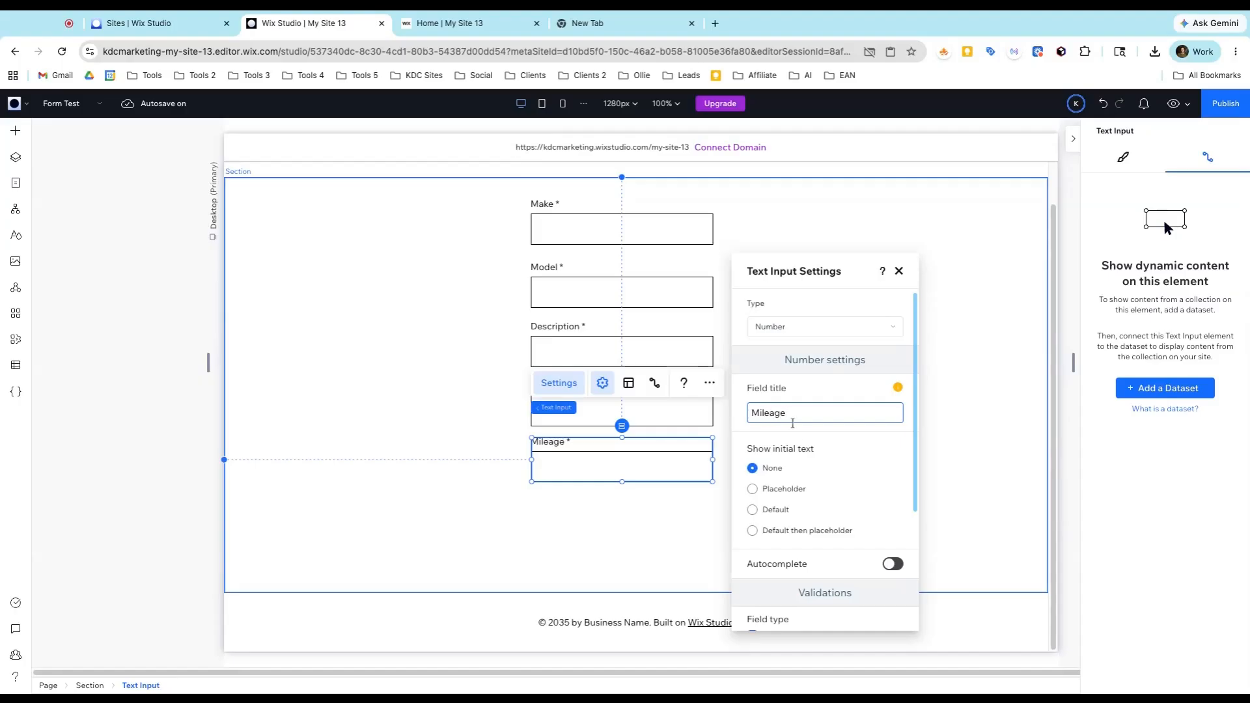
left_click(636, 508)
Duplicate the Mileage input, align the copy directly beneath it, and title the copy "Year".
left_click(551, 465)
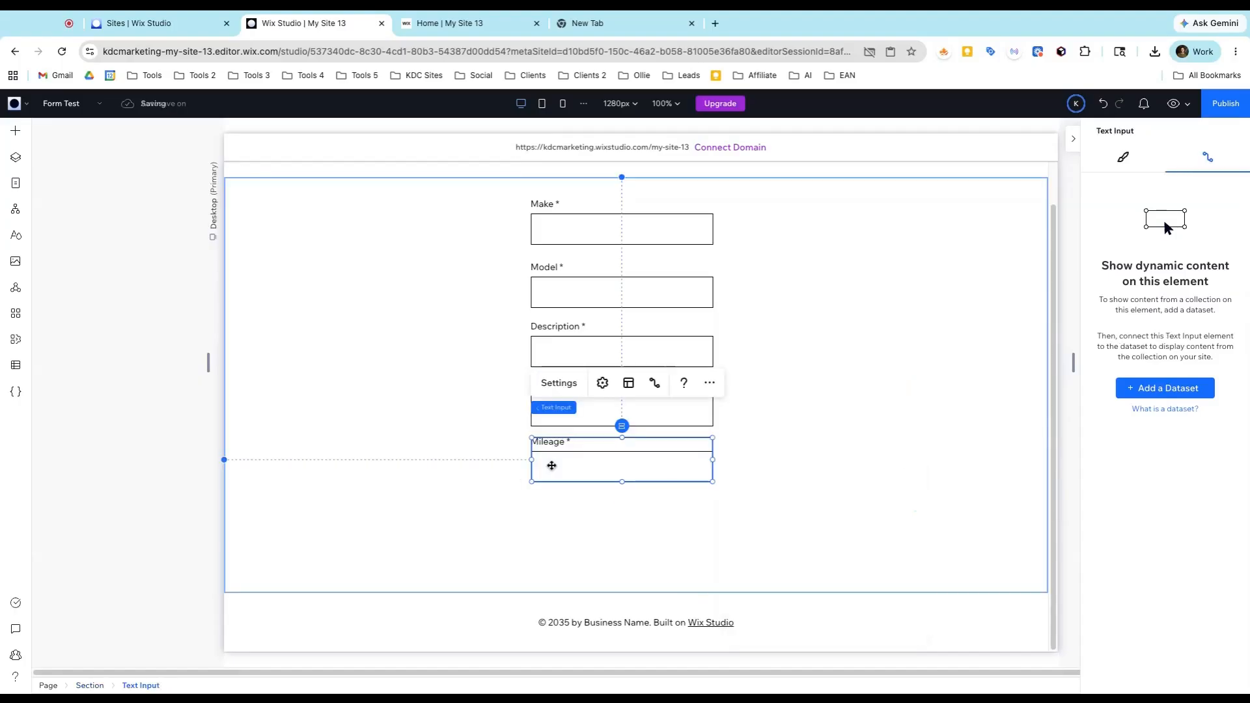
mouse_move(551, 466)
left_mouse_down()
mouse_move(568, 498)
mouse_move(569, 482)
left_mouse_up()
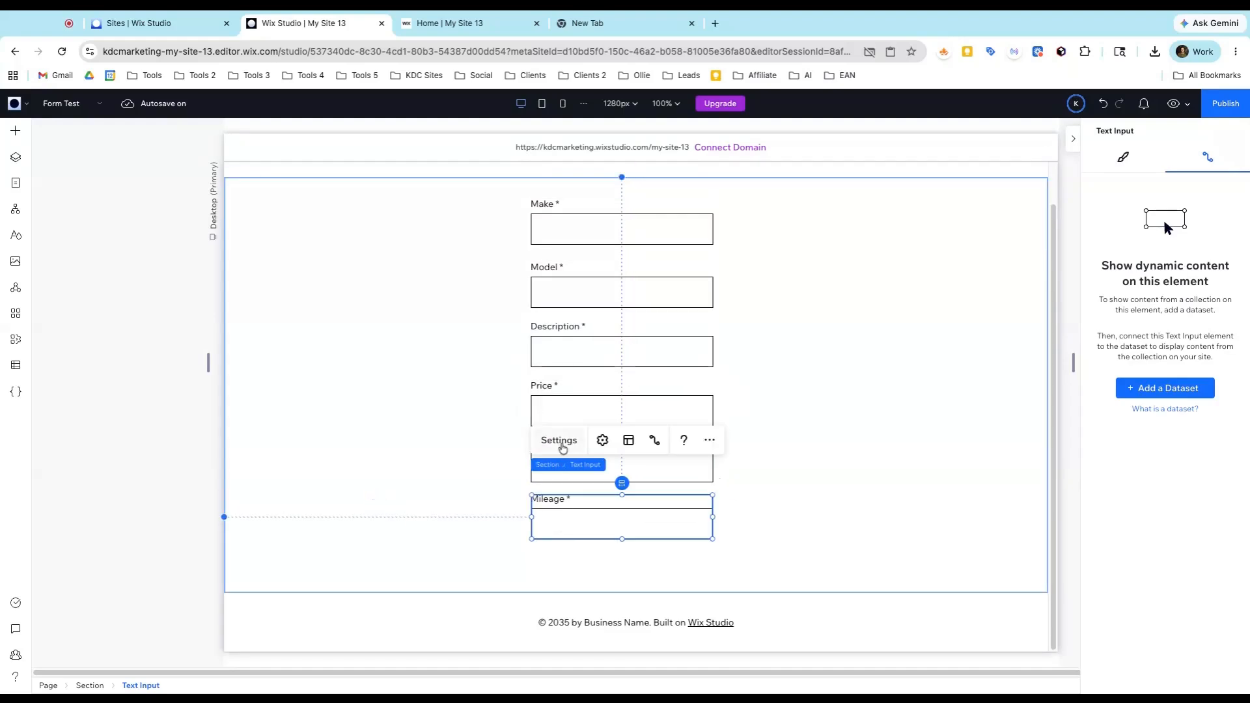
left_click(558, 440)
left_click(797, 421)
type("Year")
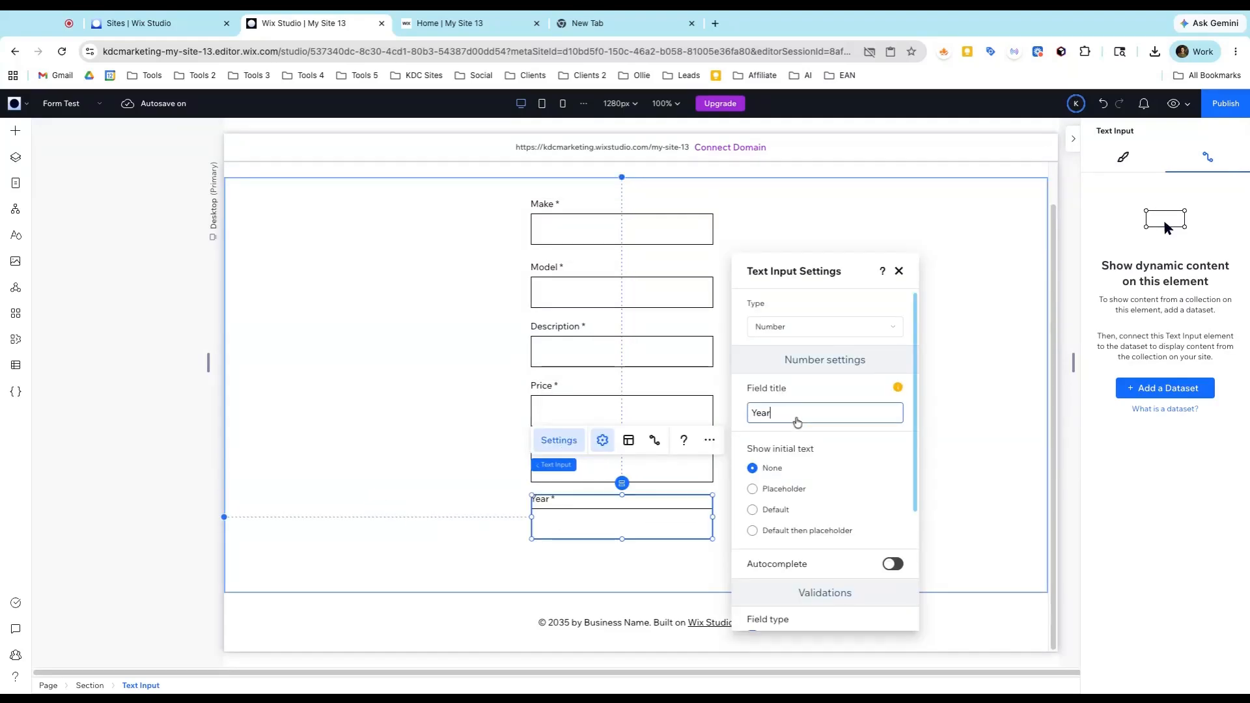
left_click(474, 428)
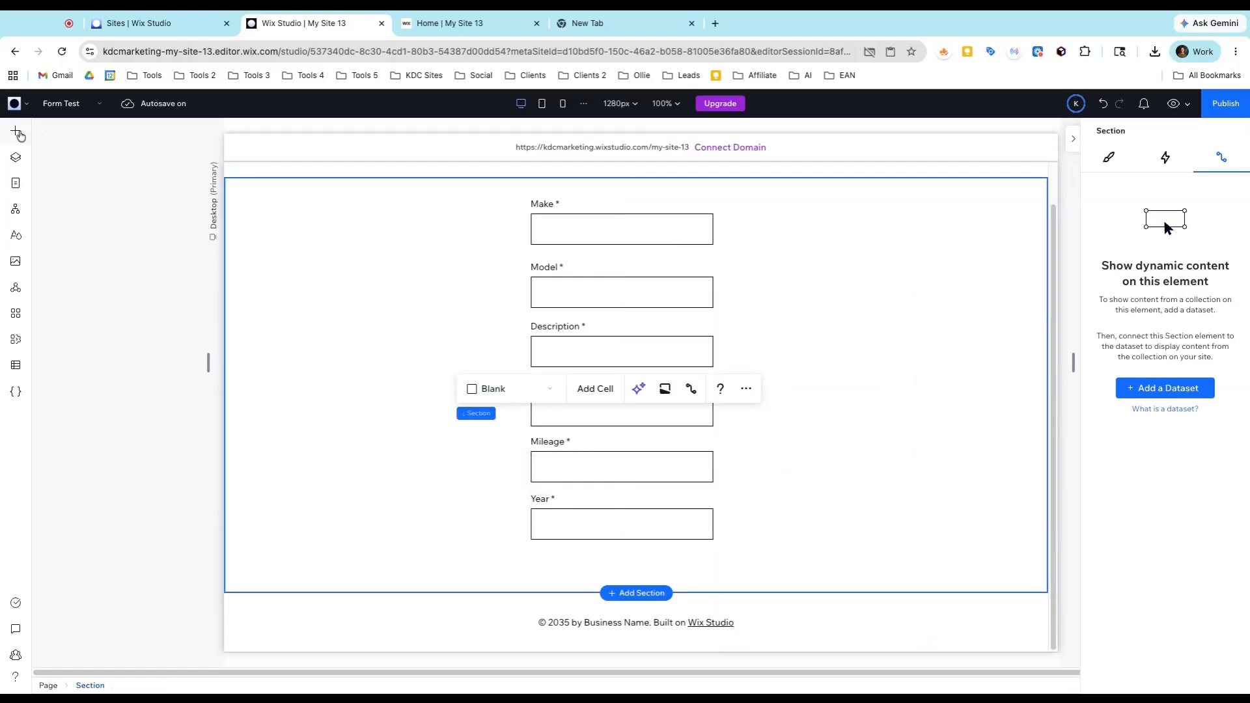
Add the black "Add a file" upload button, lengthen the section, and align the button beneath the Year input.
left_click(16, 132)
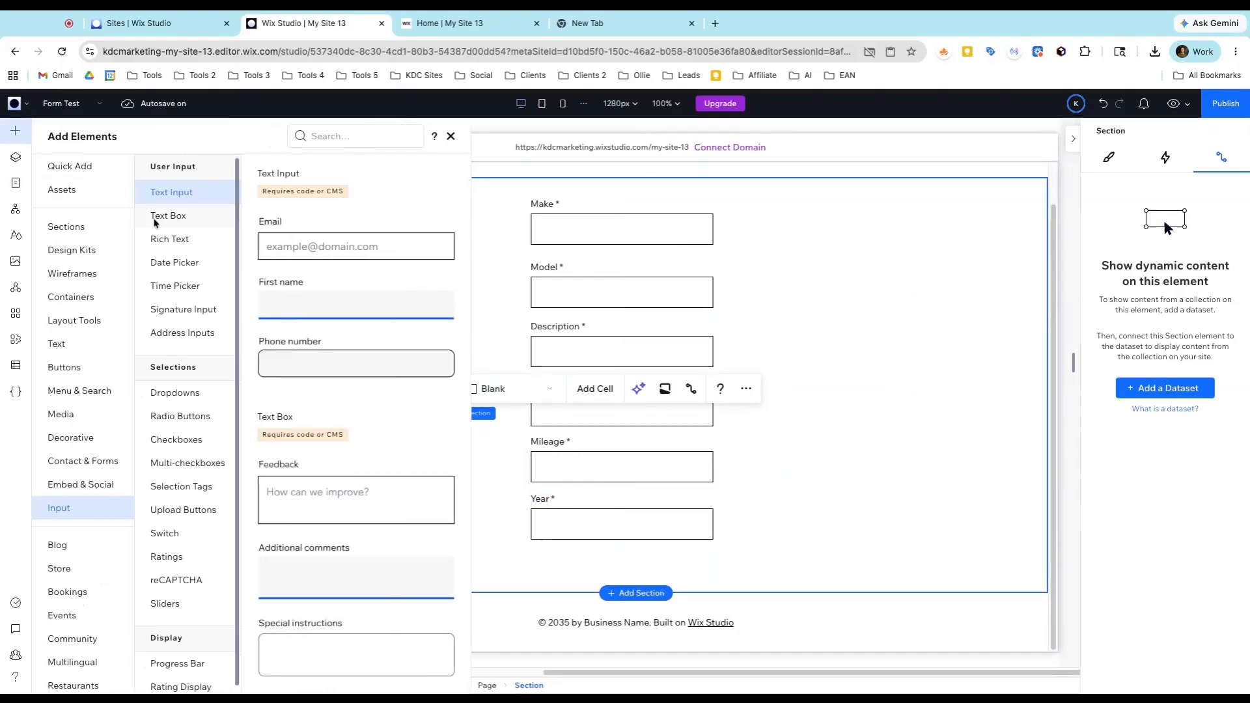
scroll(190, 272, "down", 1)
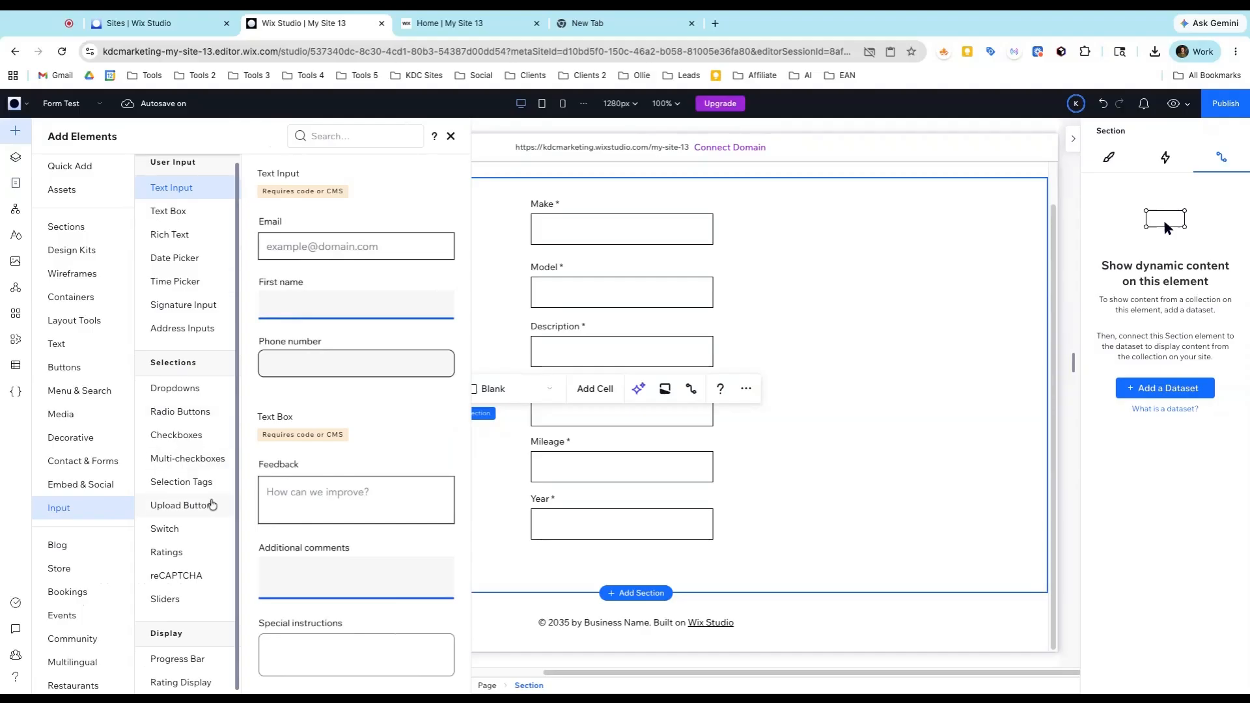
left_click(212, 505)
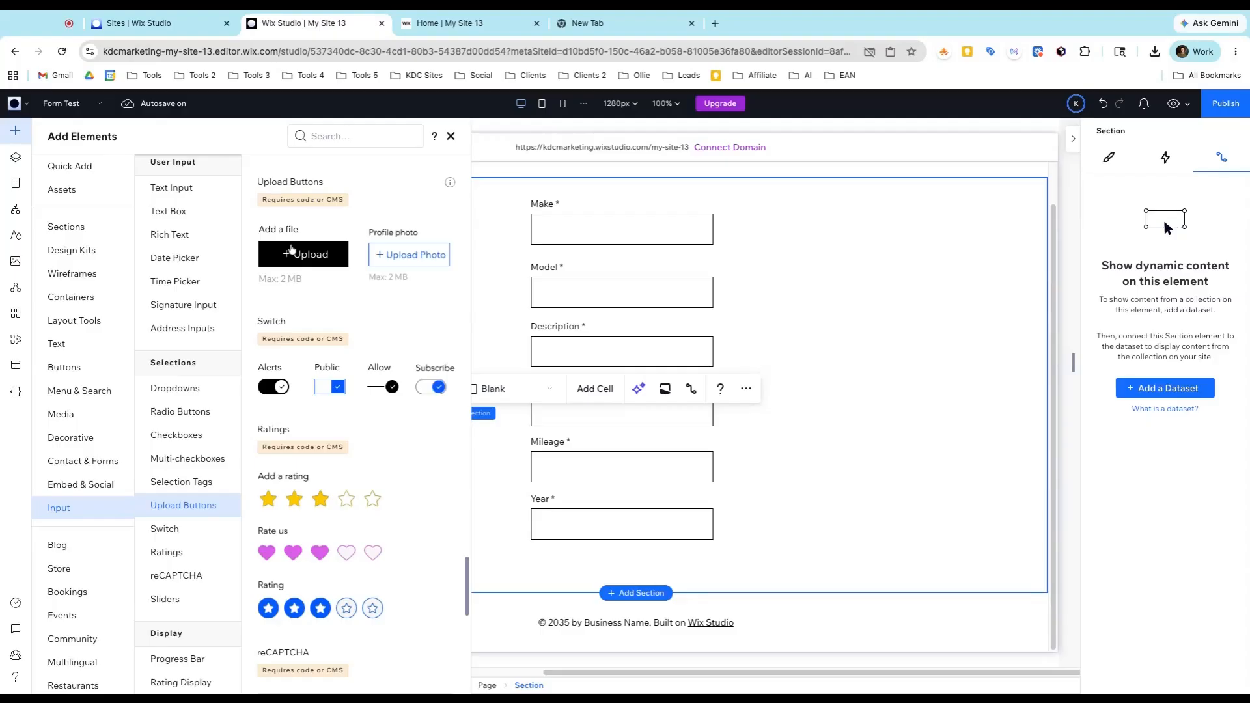
left_click(291, 250)
left_click_drag(291, 250, 690, 520)
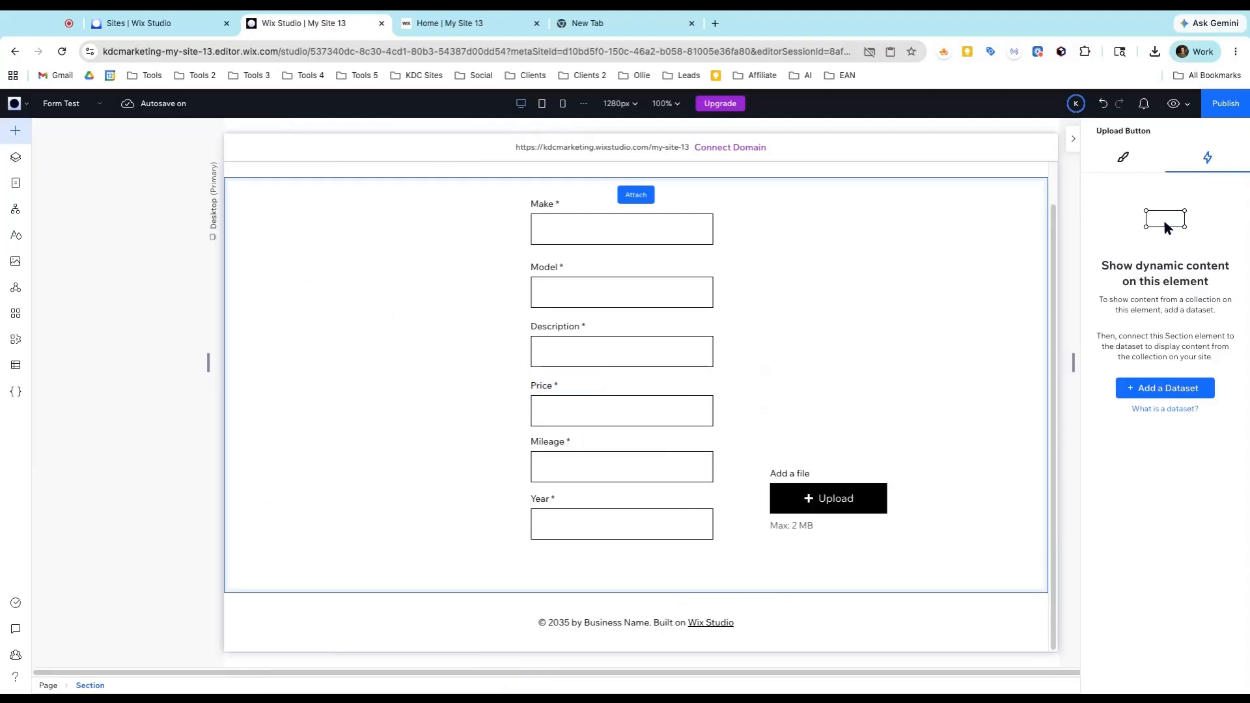
left_click_drag(547, 592, 548, 661)
left_click_drag(822, 432, 631, 515)
Set the upload button's supported file type to Image and make the field required.
left_click(558, 431)
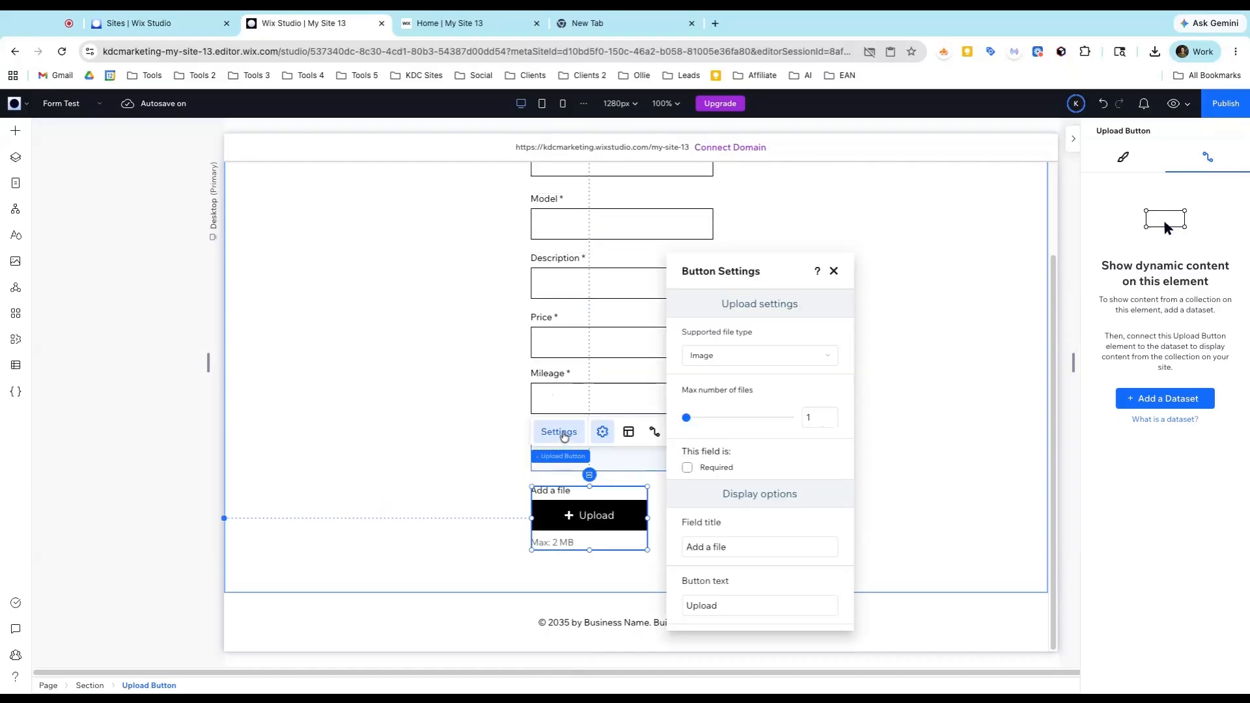
left_click(776, 358)
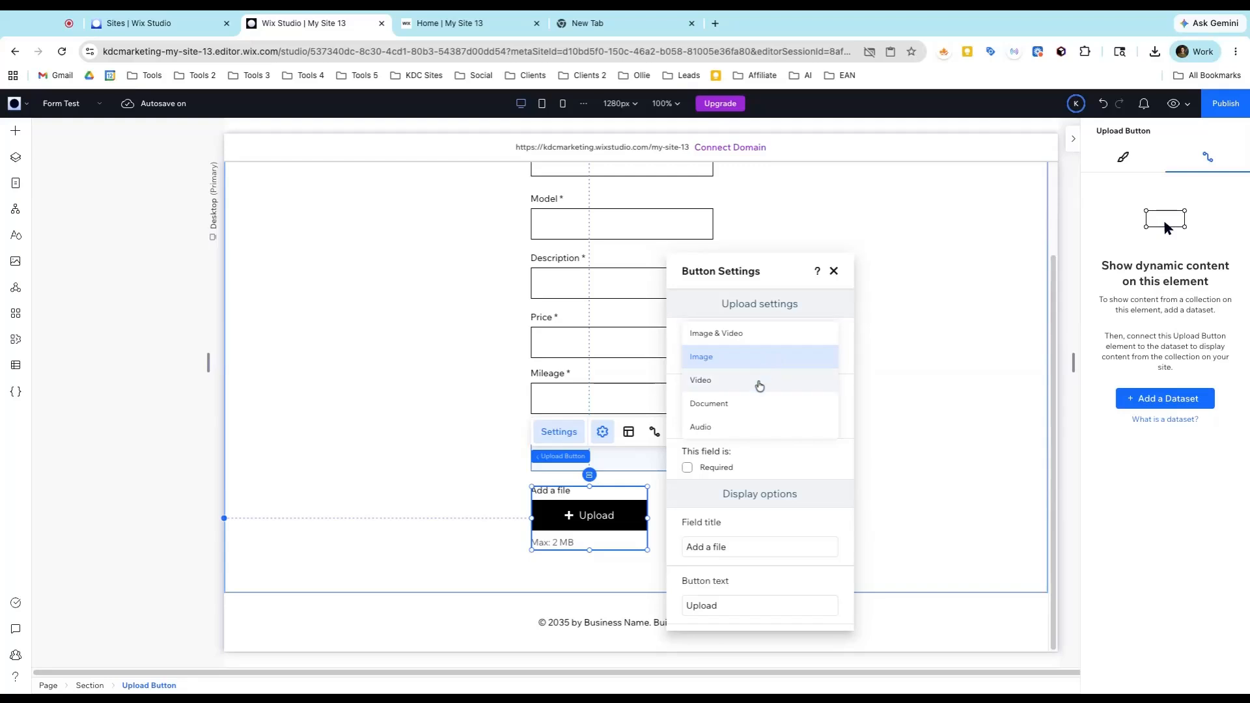
left_click(716, 362)
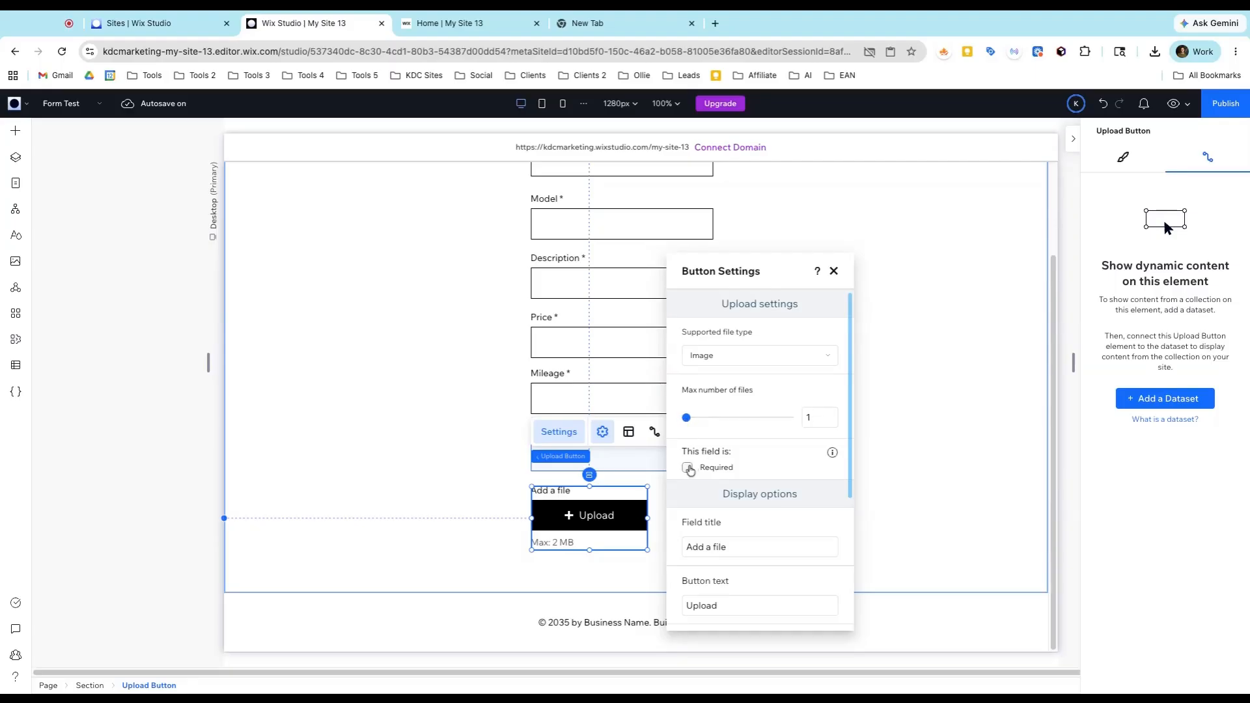
Change the upload button's field title to "Add an image file" and close its settings.
scroll(738, 478, "down", 2)
scroll(738, 466, "down", 1)
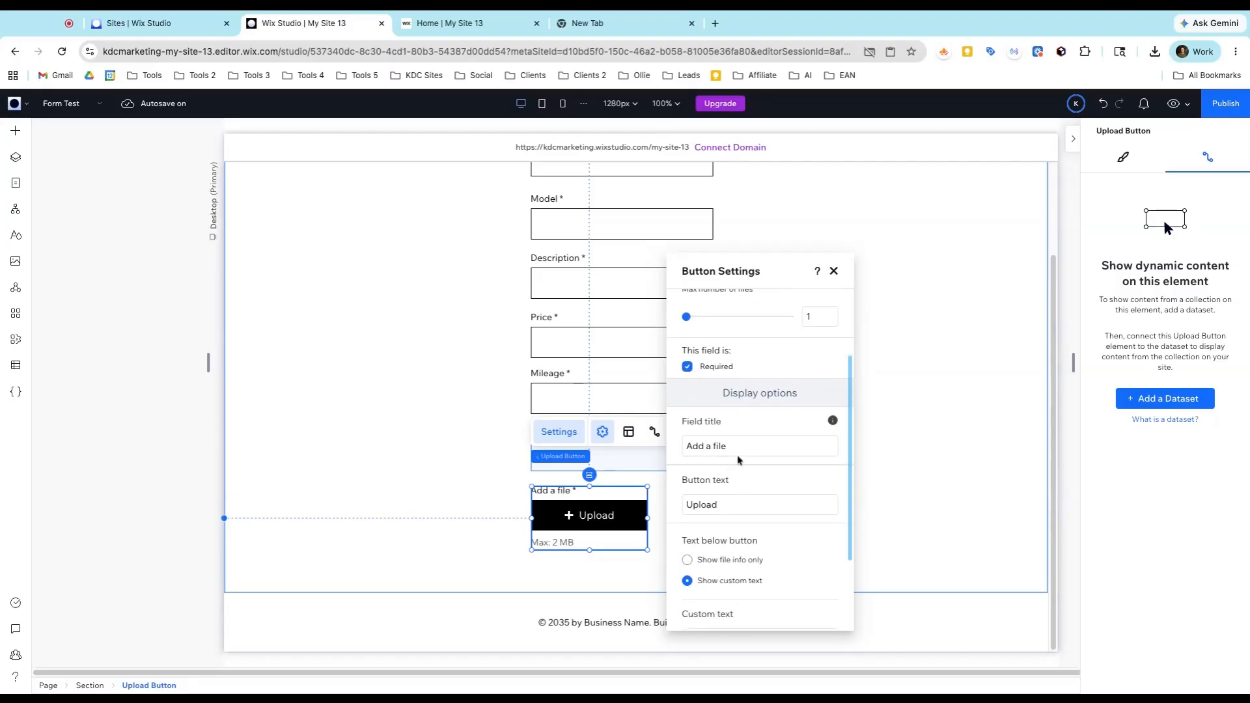
double_click(708, 449)
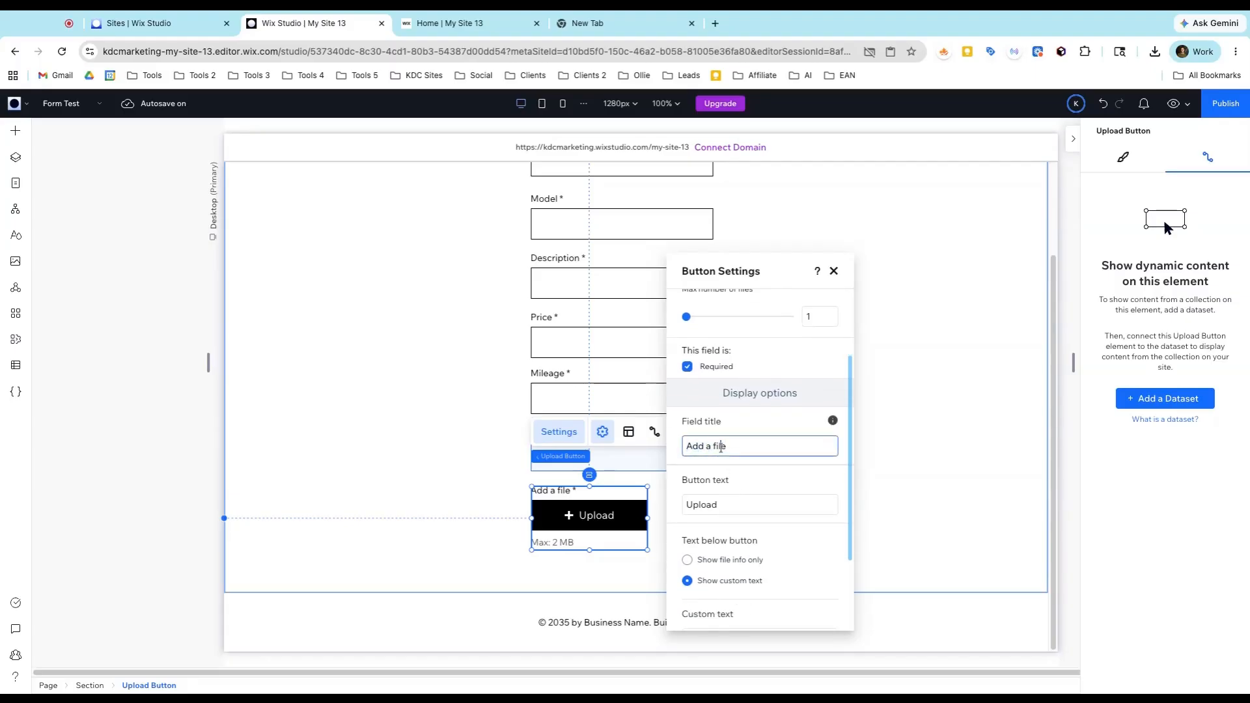
left_click_drag(732, 448, 739, 447)
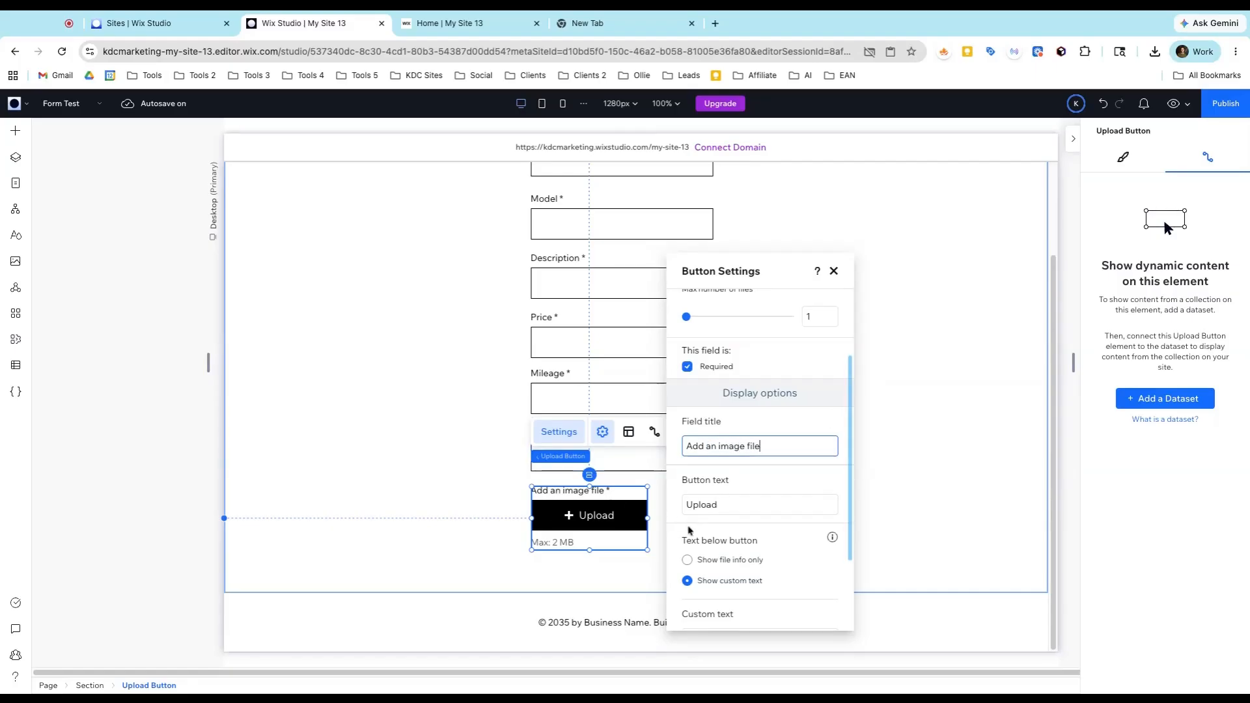
scroll(689, 531, "down", 3)
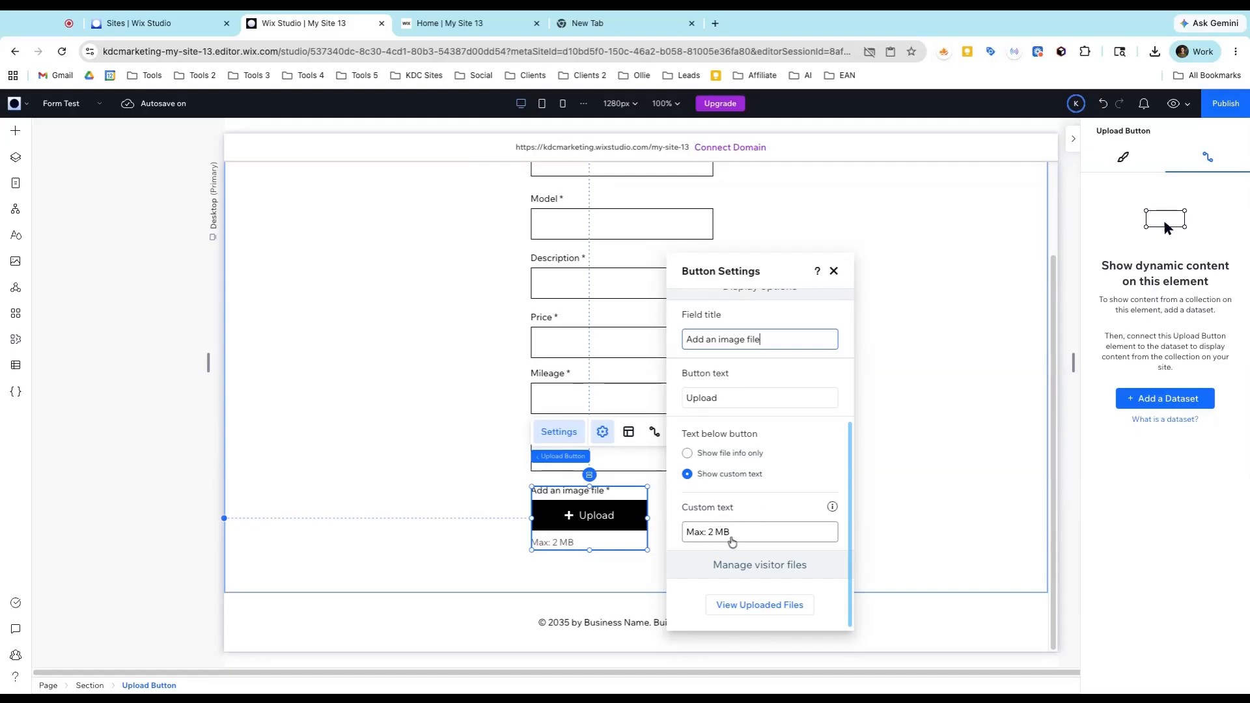
mouse_move(833, 512)
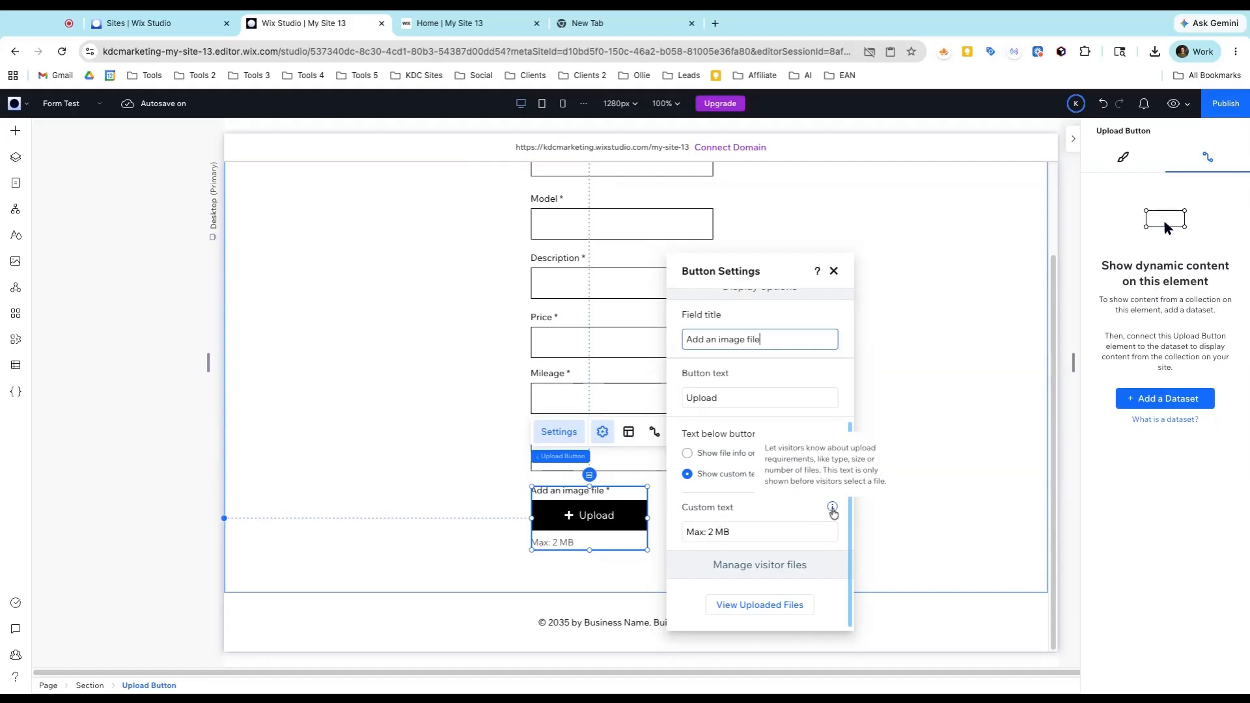
left_click(833, 271)
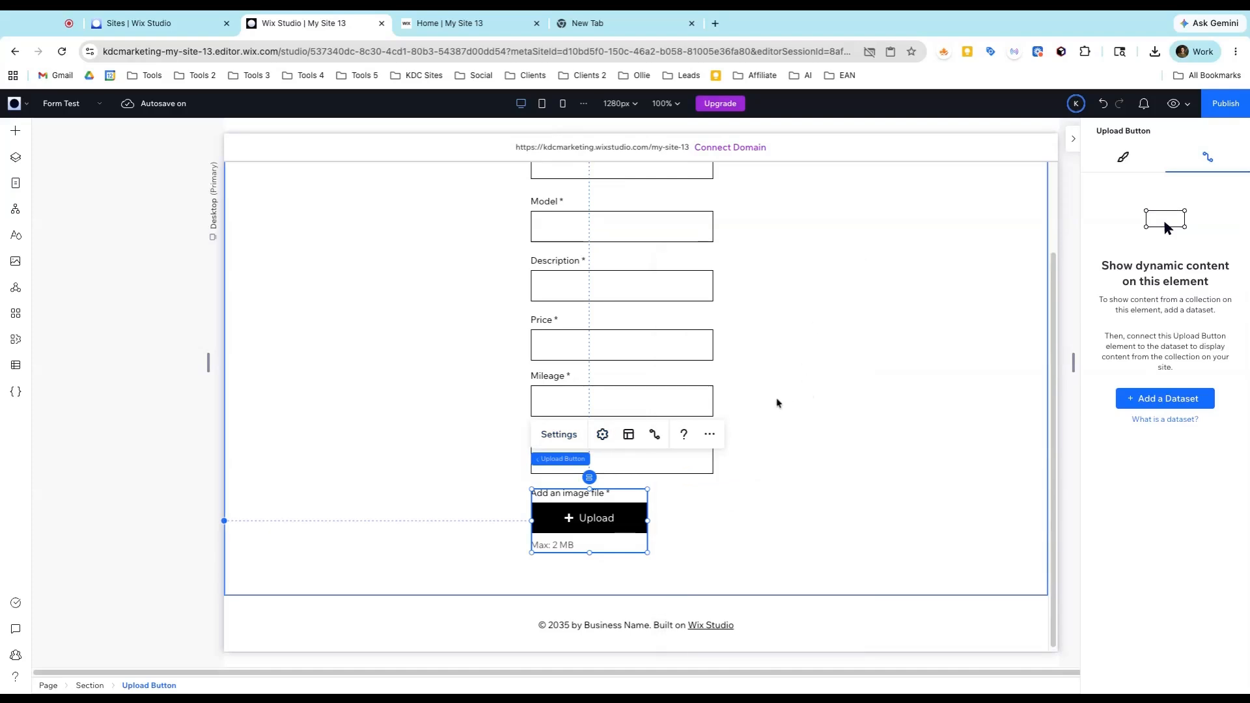
Select all six text inputs from Make to Year plus the upload button and combine them into a stack.
scroll(768, 391, "up", 3)
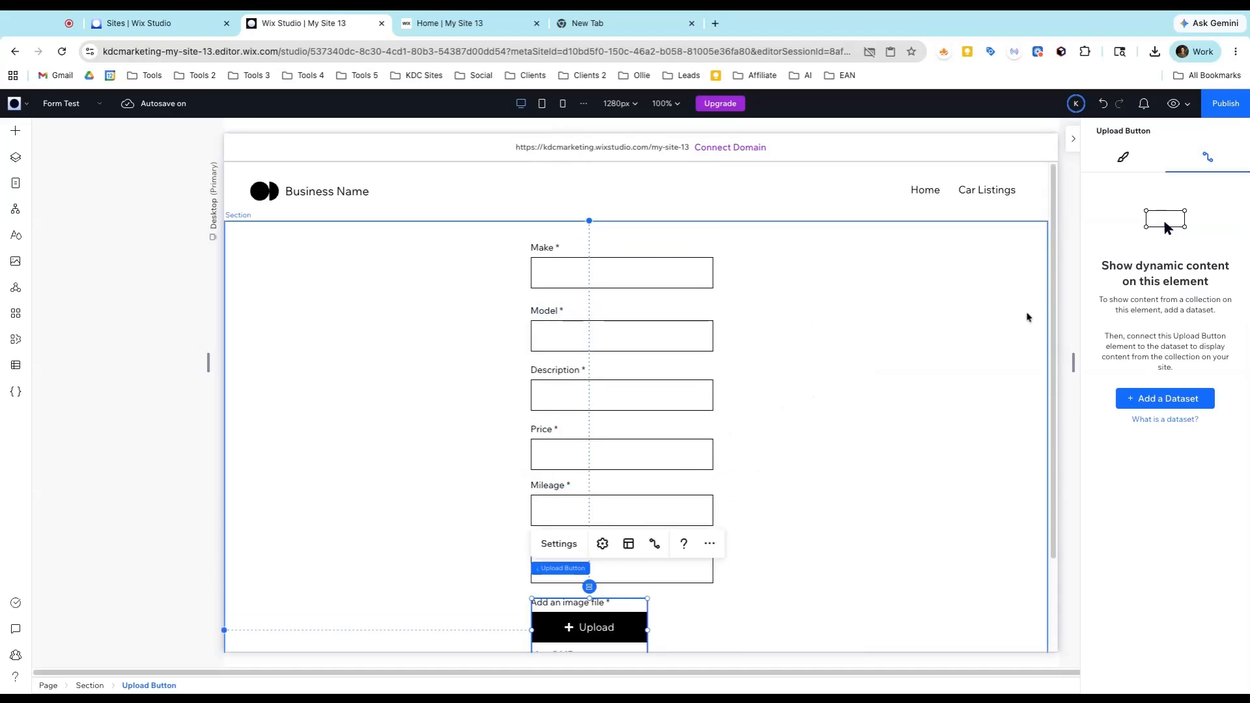
scroll(620, 420, "down", 2)
scroll(536, 372, "up", 2)
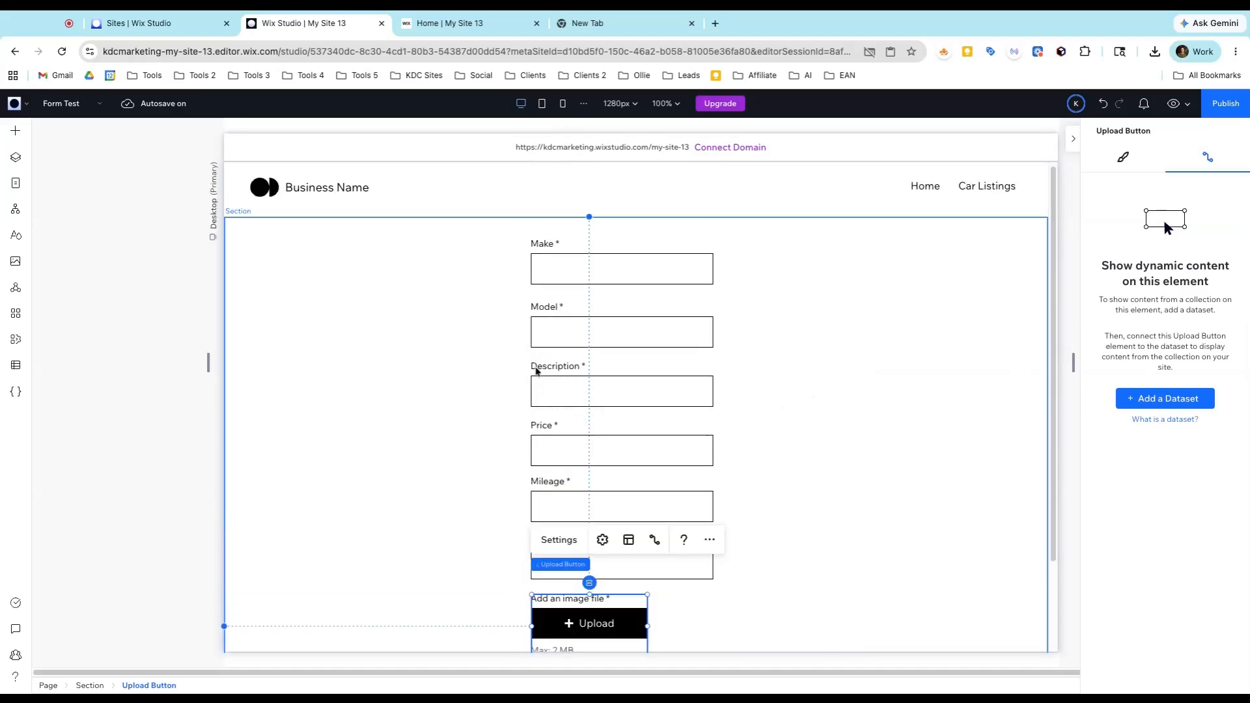
left_click(580, 277)
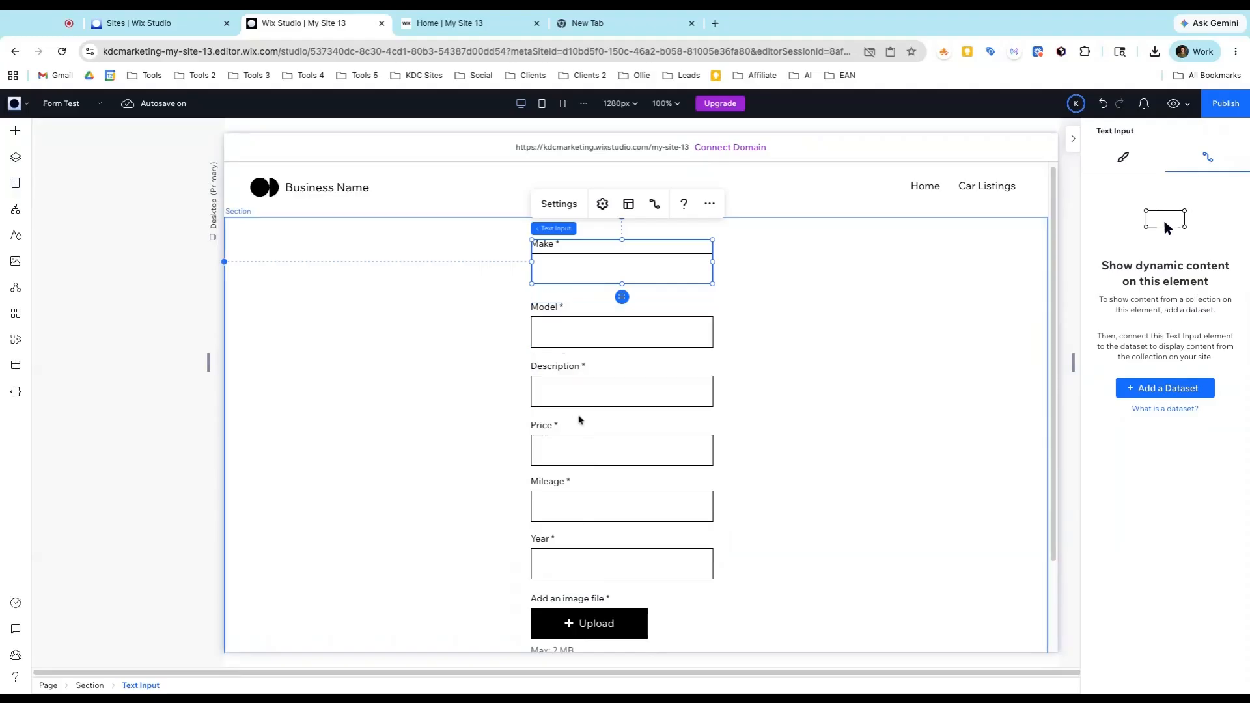
left_click(562, 345, "shift")
left_click(562, 398, "shift")
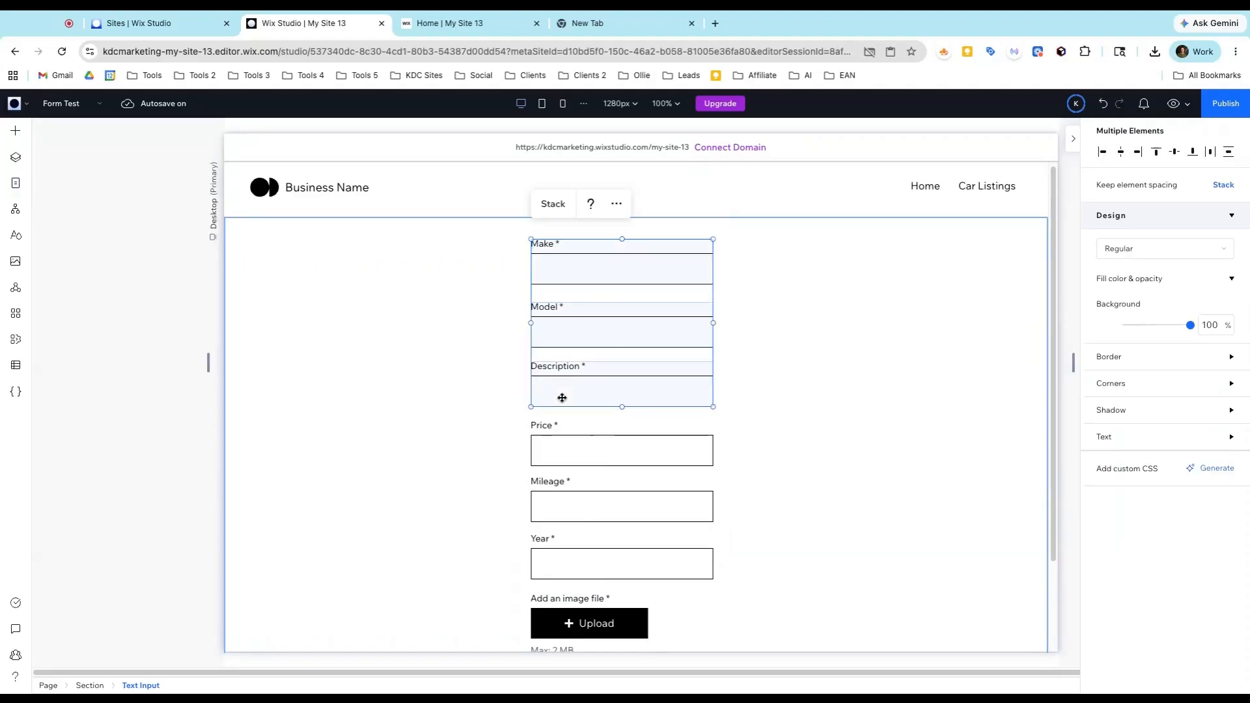
left_click(567, 448, "shift")
left_click(569, 498, "shift")
left_click(571, 568, "shift")
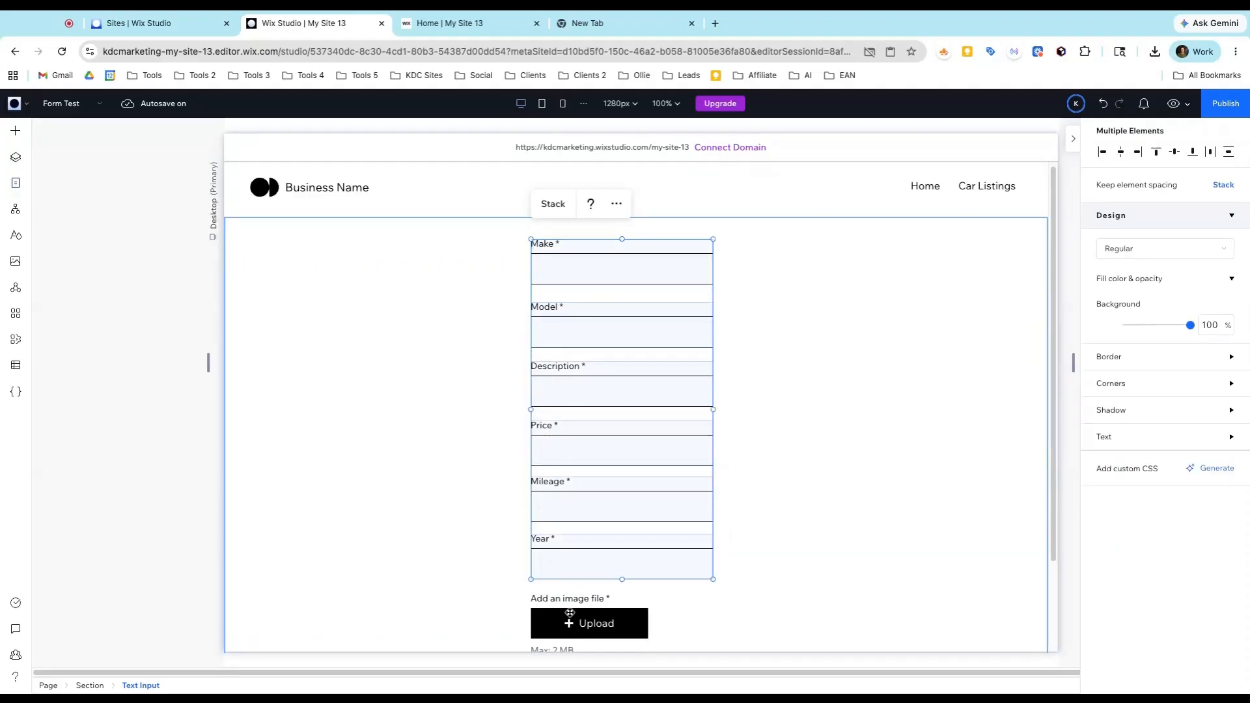
left_click(570, 614, "shift")
scroll(586, 465, "down", 2)
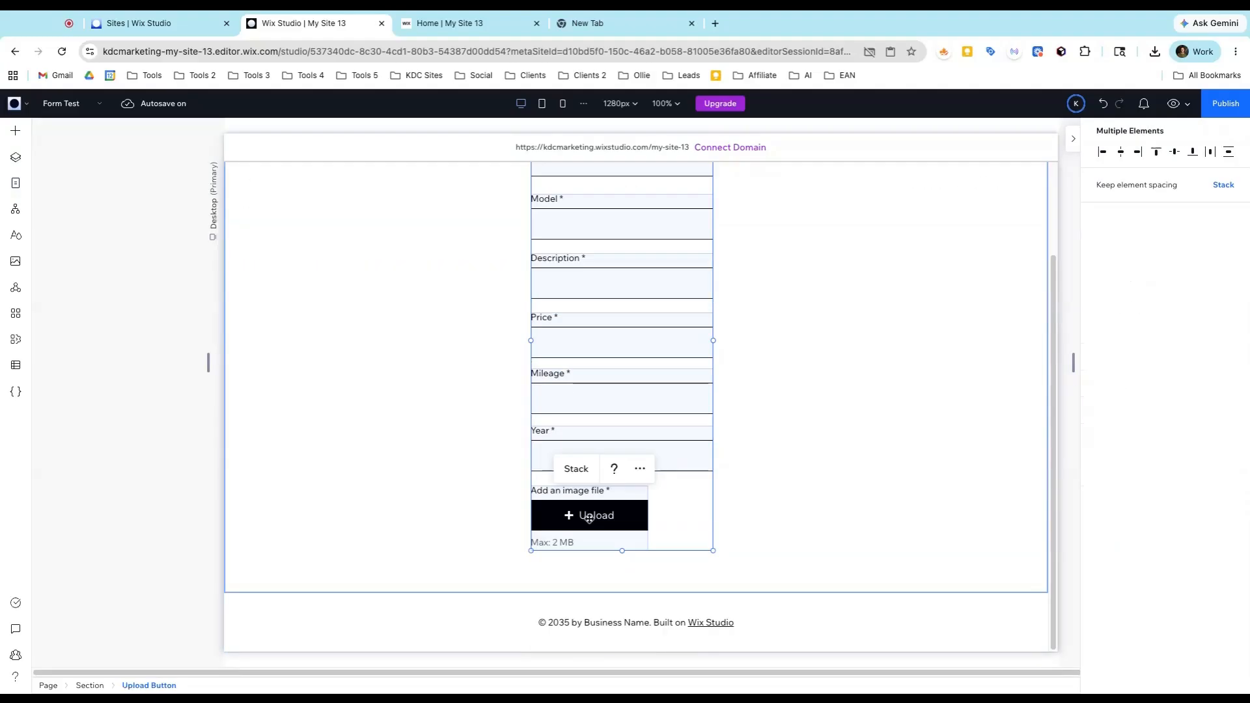
left_click(576, 472)
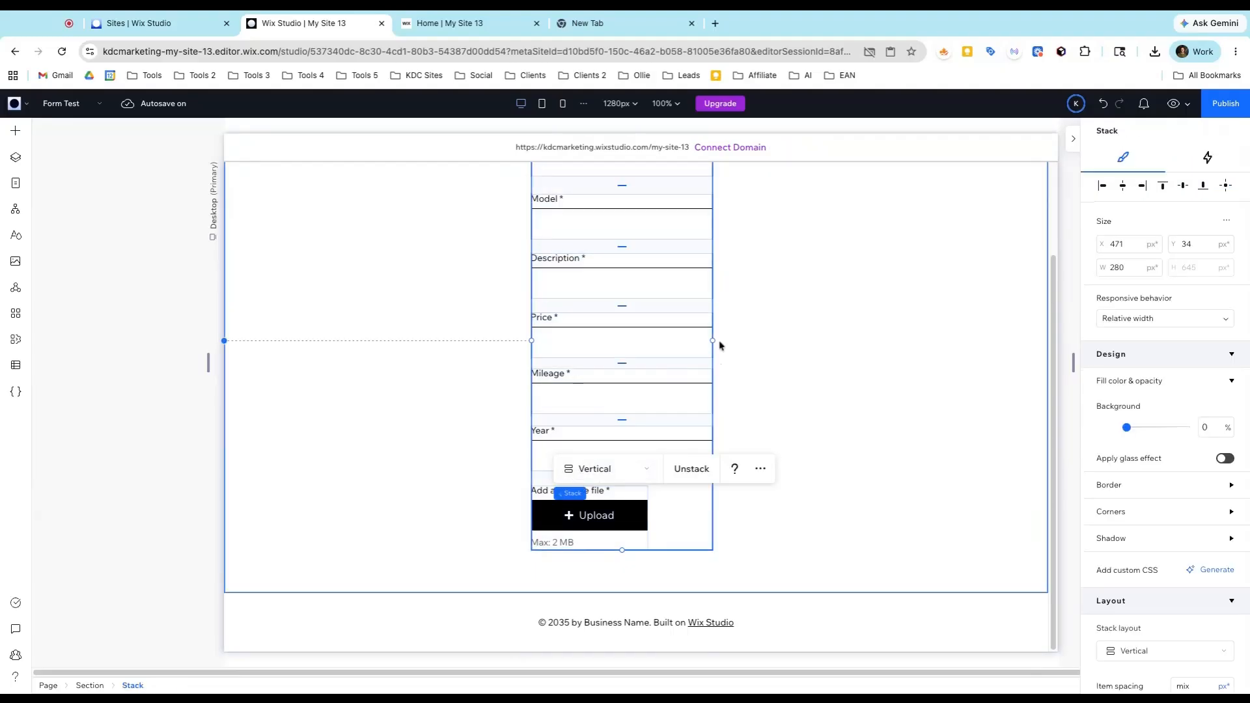
Widen the stack on both sides to about 869 px and stretch its items across the full width.
left_click_drag(714, 341, 941, 347)
left_click_drag(531, 339, 377, 341)
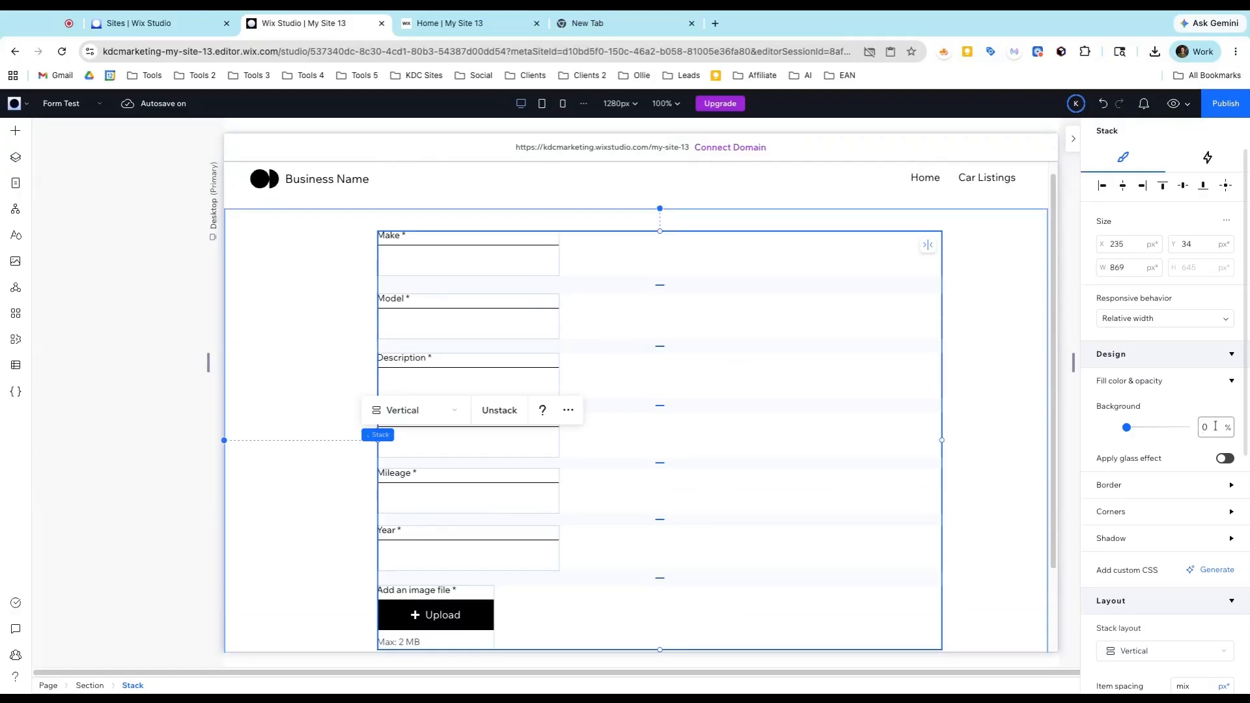
scroll(1149, 470, "down", 3)
scroll(1149, 470, "down", 1)
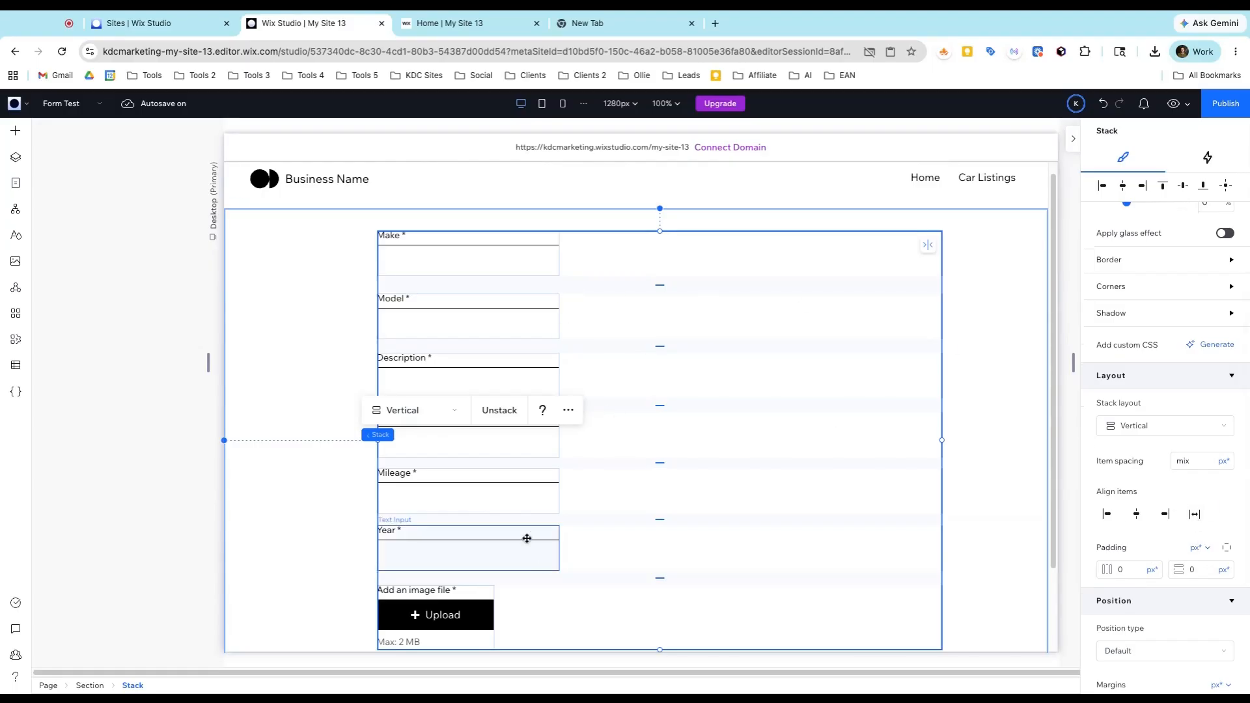
scroll(536, 506, "down", 1)
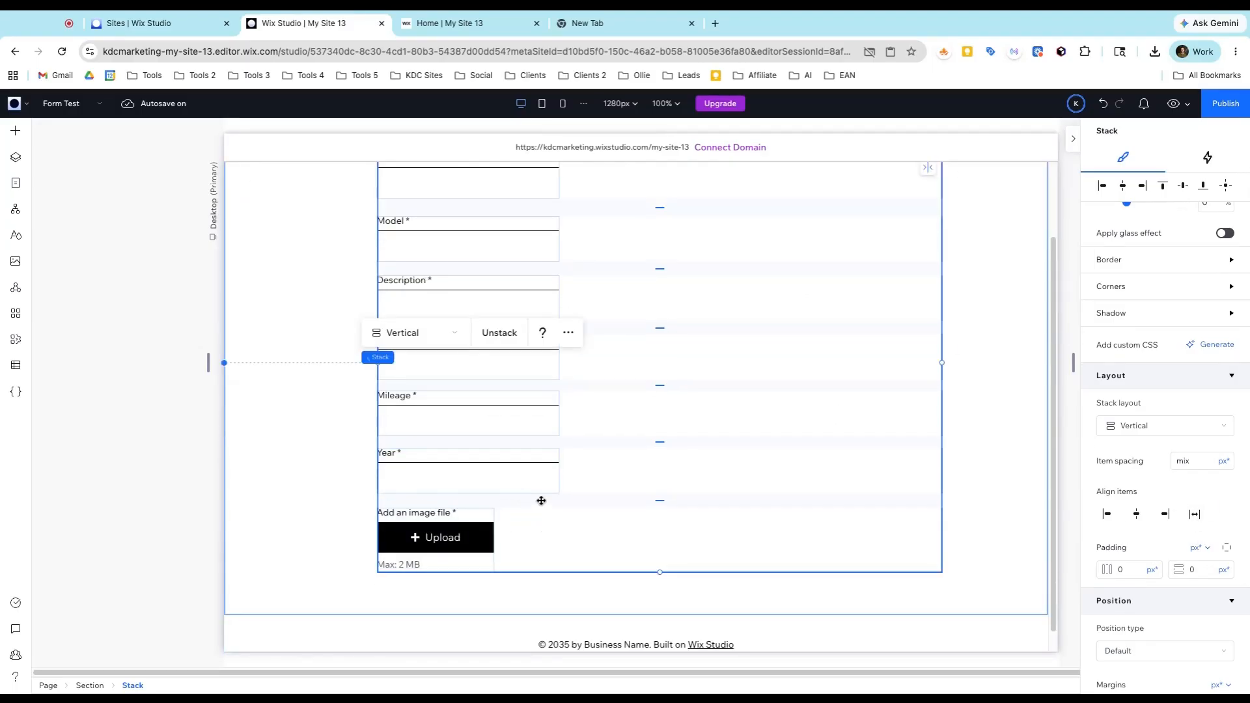
scroll(597, 291, "up", 1)
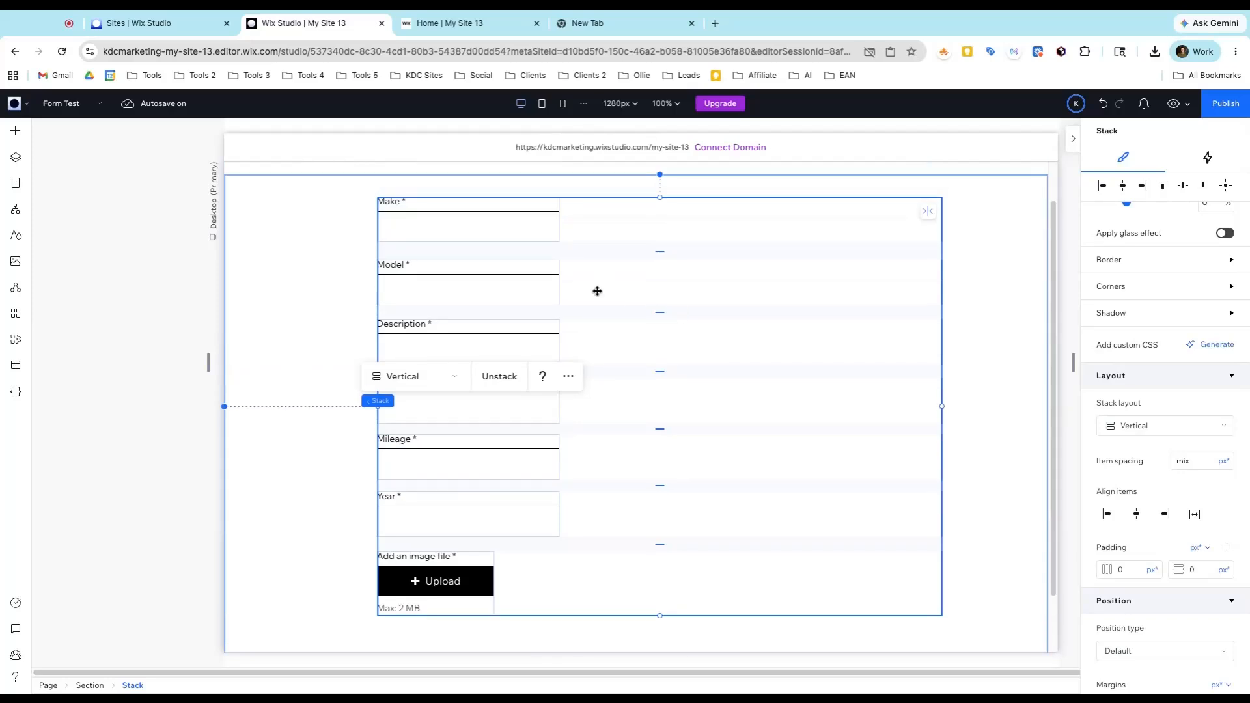
left_click(1193, 514)
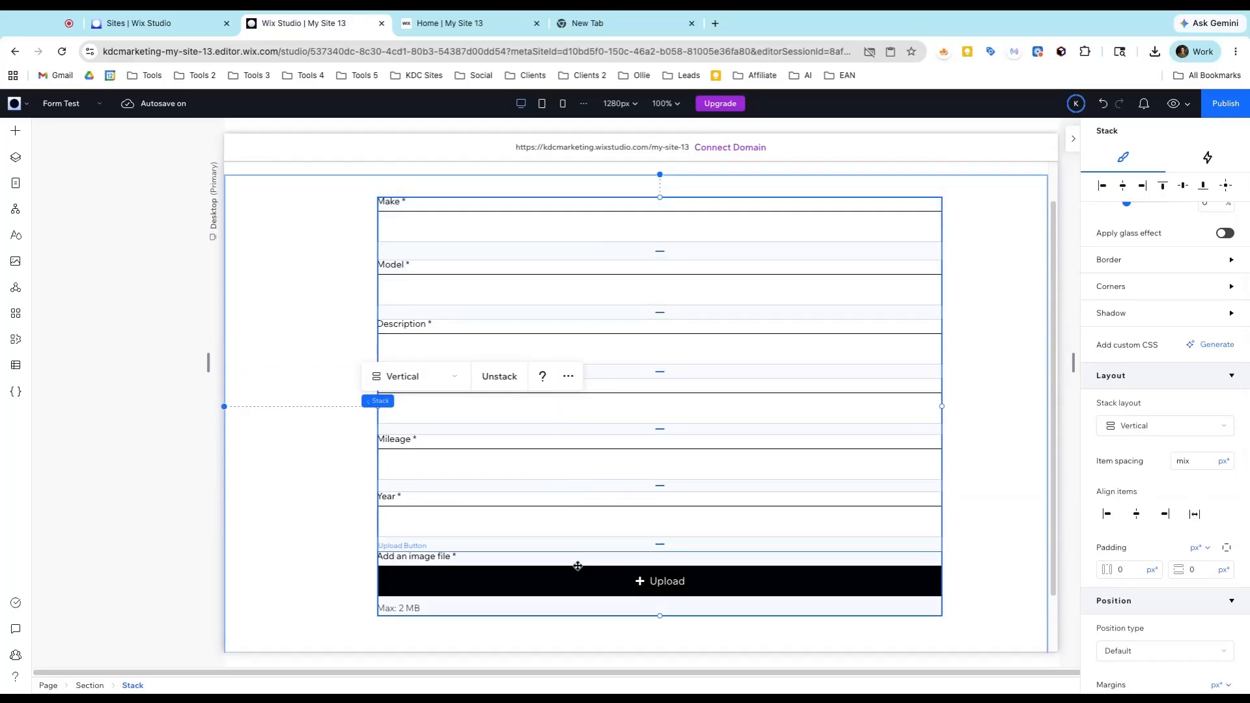
Switch the stack's item spacing unit to pixels and set the spacing to 20 px.
left_click(1224, 461)
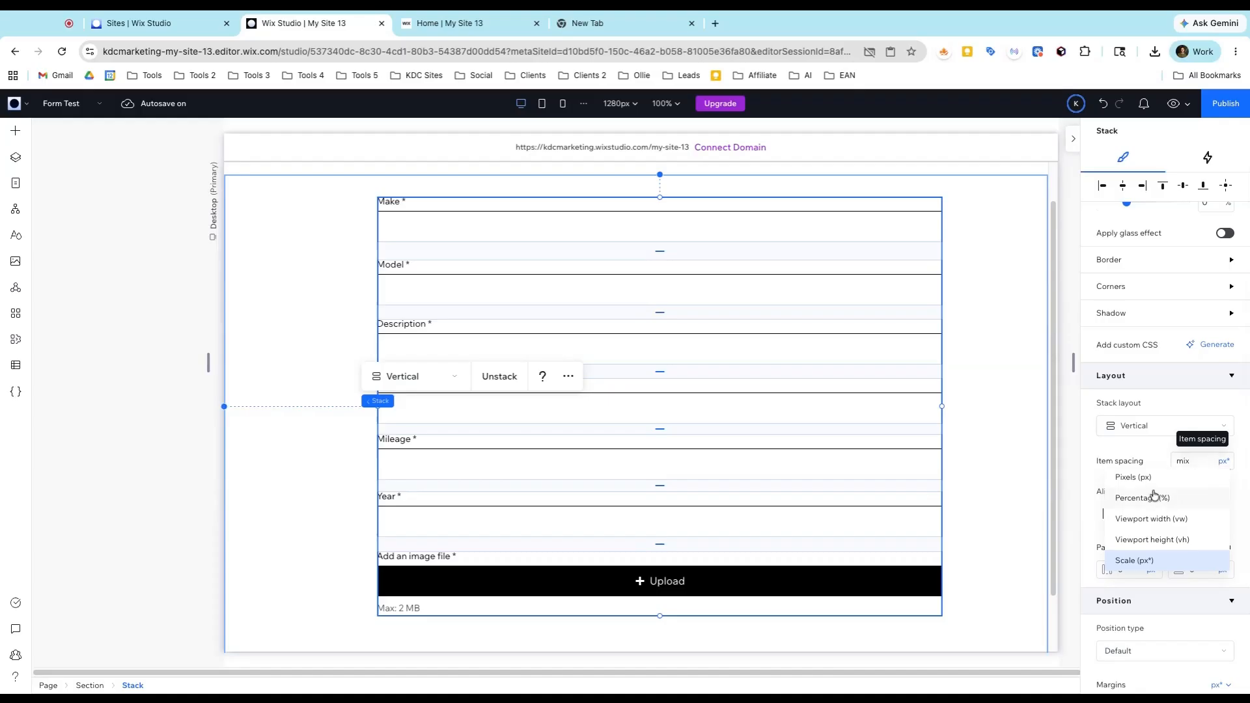
left_click(1177, 479)
left_click(1206, 462)
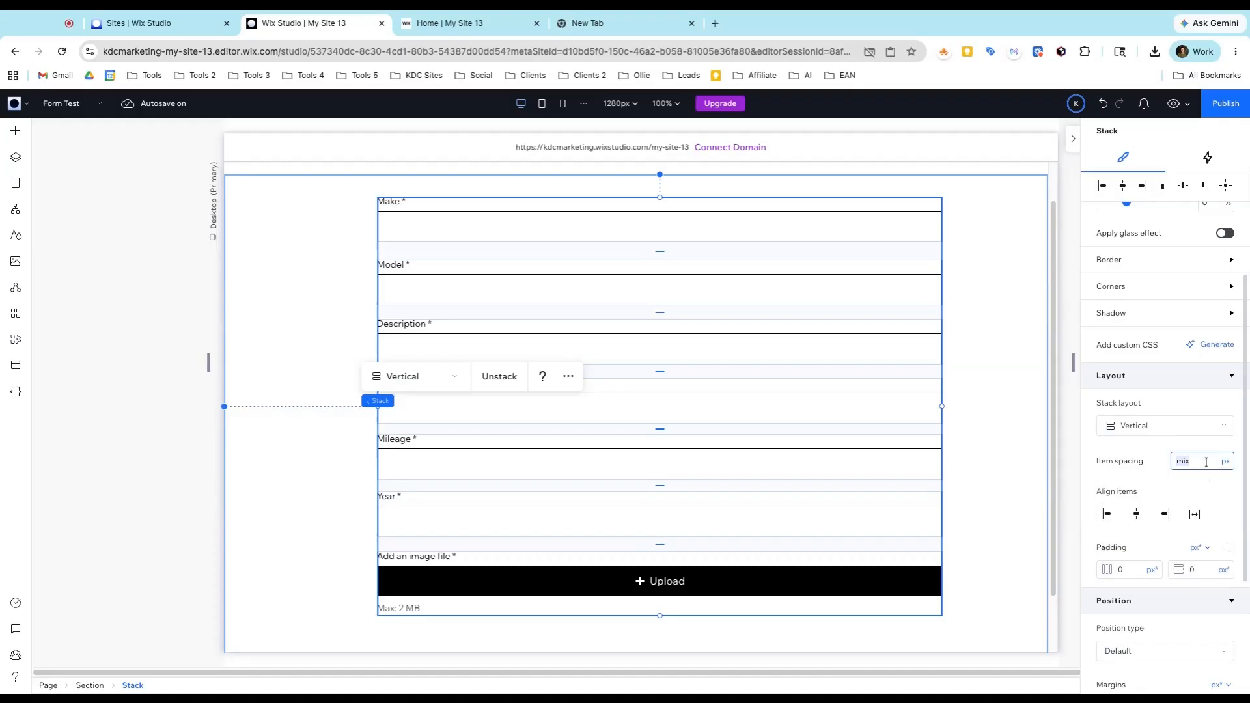
type("20")
key("Return")
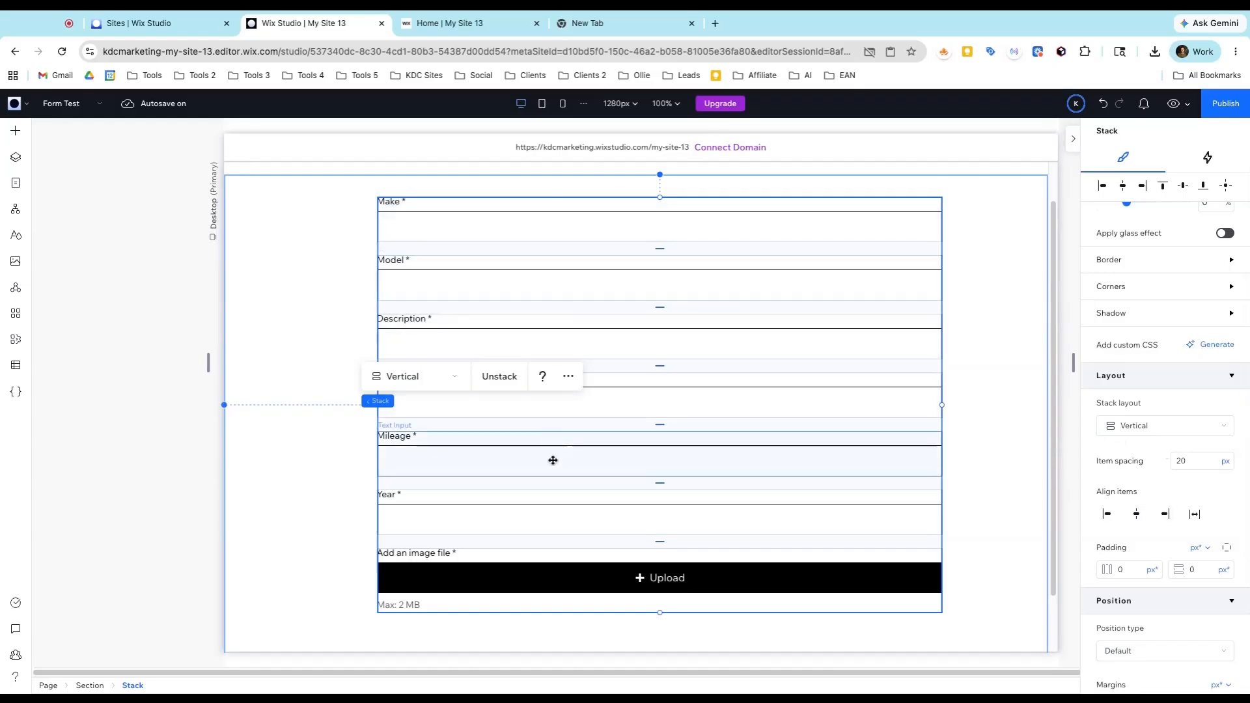
Move the upload button up within the stack so it sits between the Description and Price inputs.
left_click(518, 554)
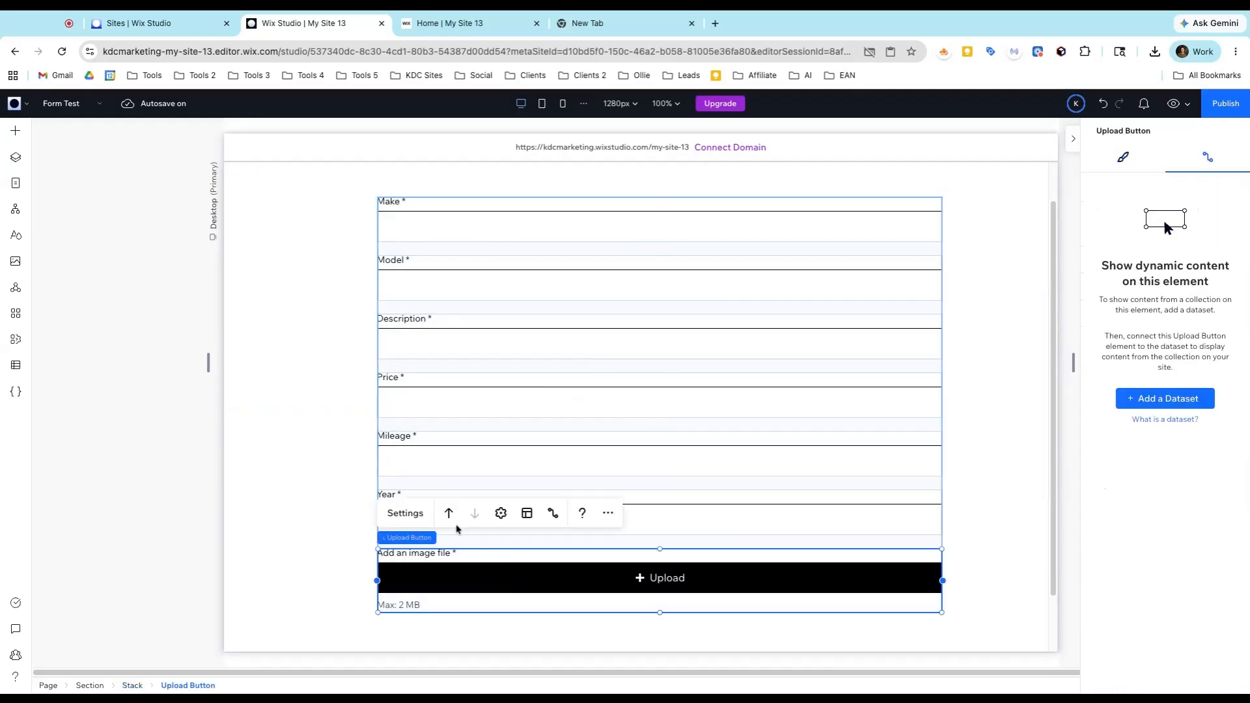
left_click(448, 513)
left_click(448, 454)
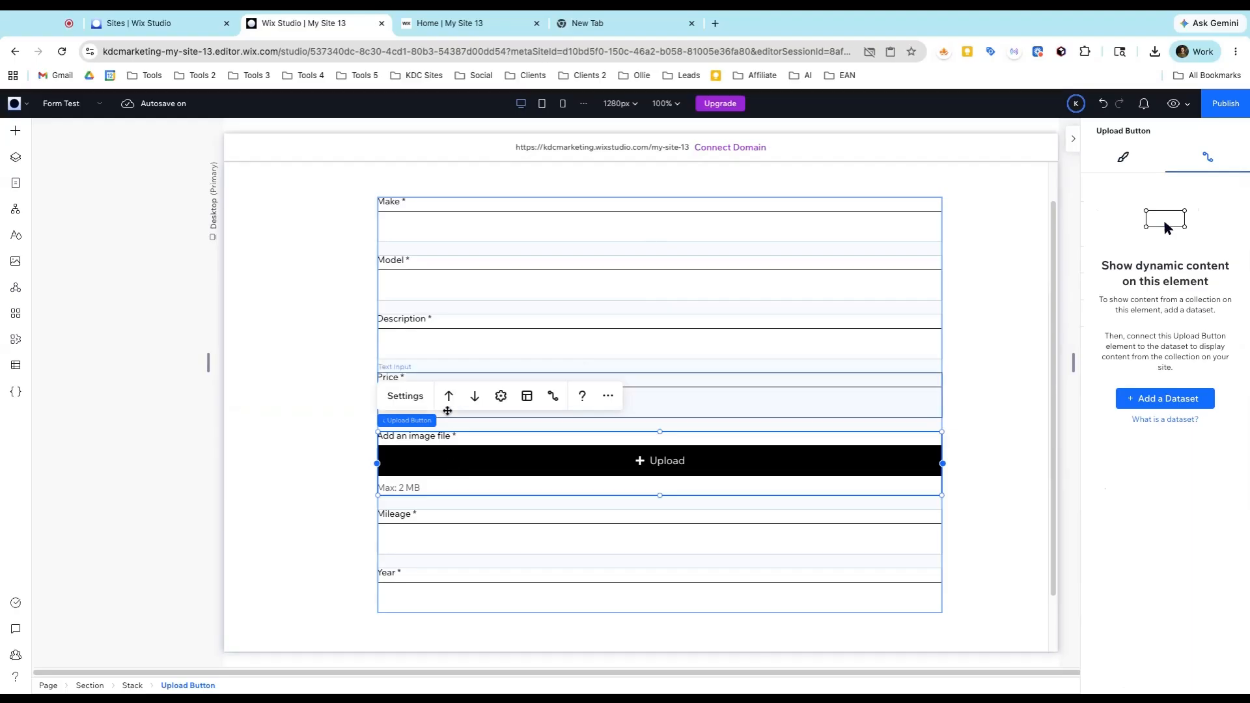
left_click(448, 395)
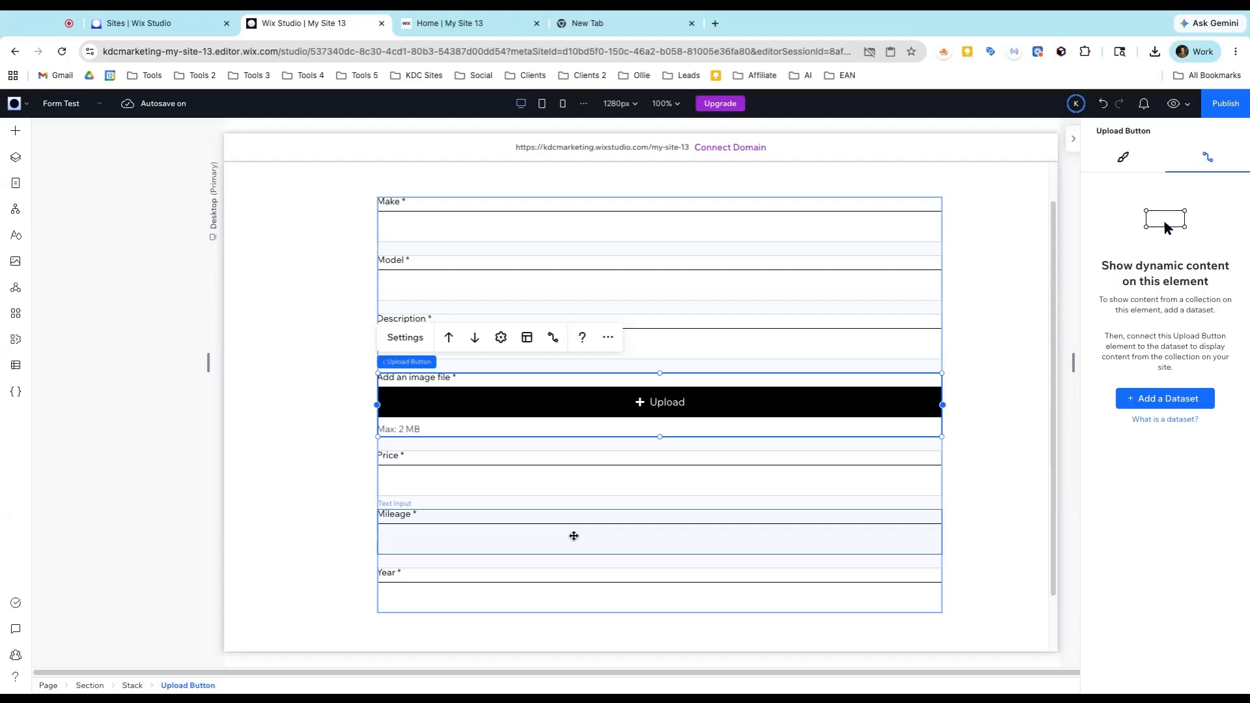
Lengthen the form section to leave empty space beneath the Year input.
left_click(363, 338)
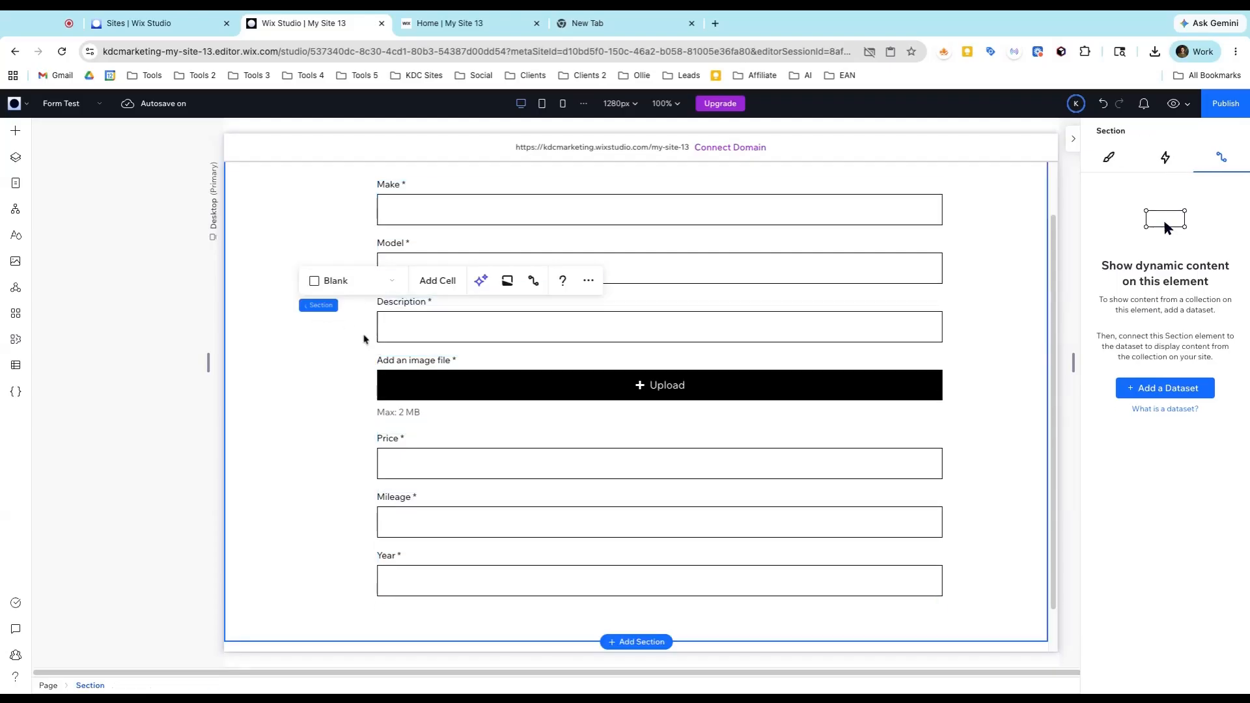
scroll(544, 353, "down", 1)
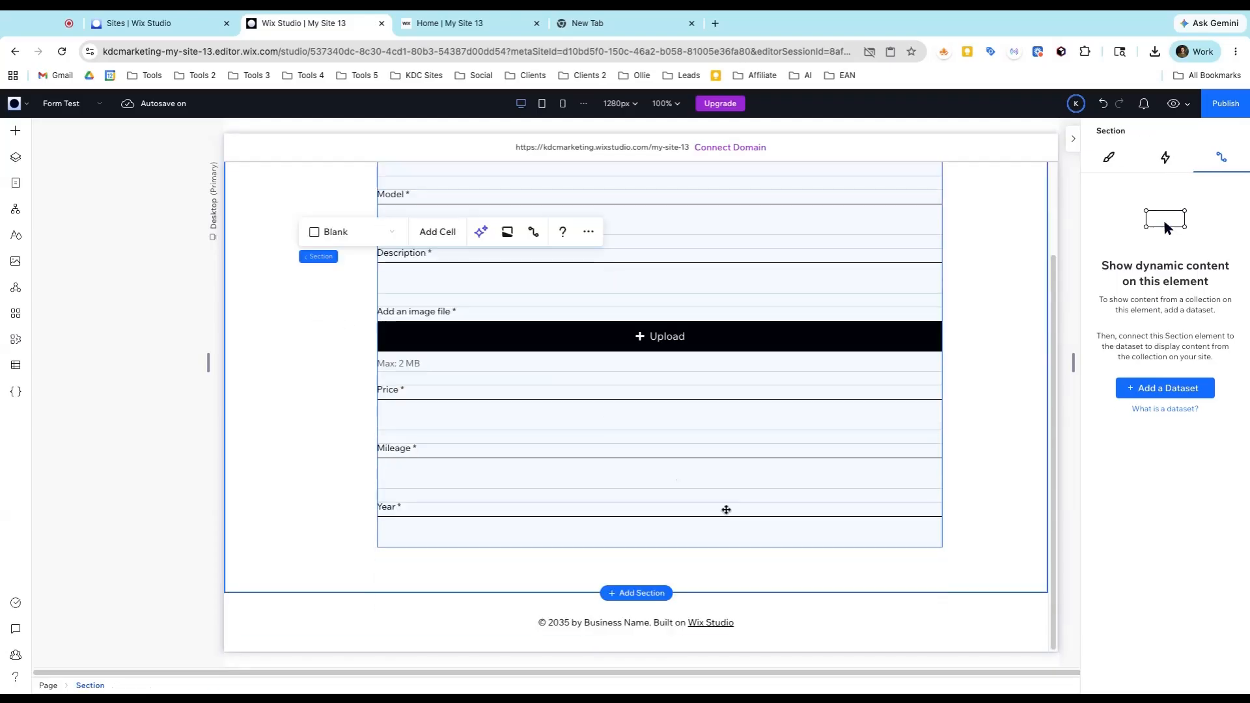
left_click_drag(731, 593, 741, 673)
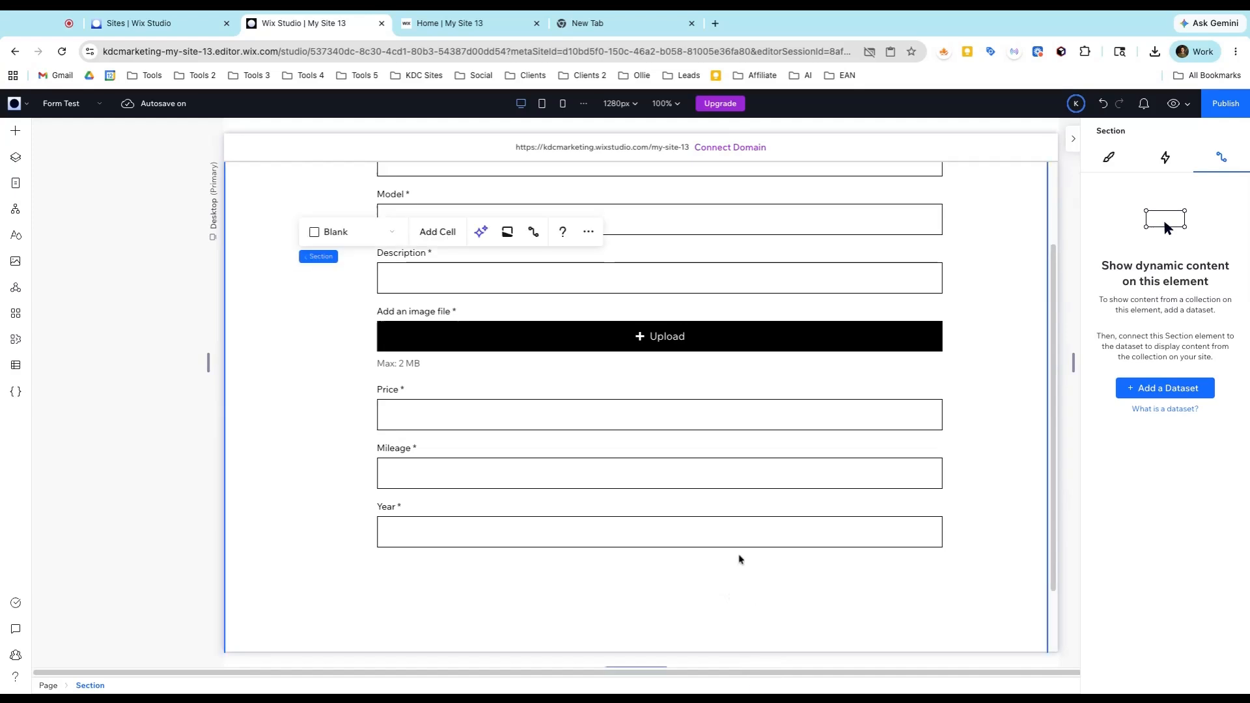
scroll(739, 558, "down", 1)
left_click_drag(740, 593, 741, 644)
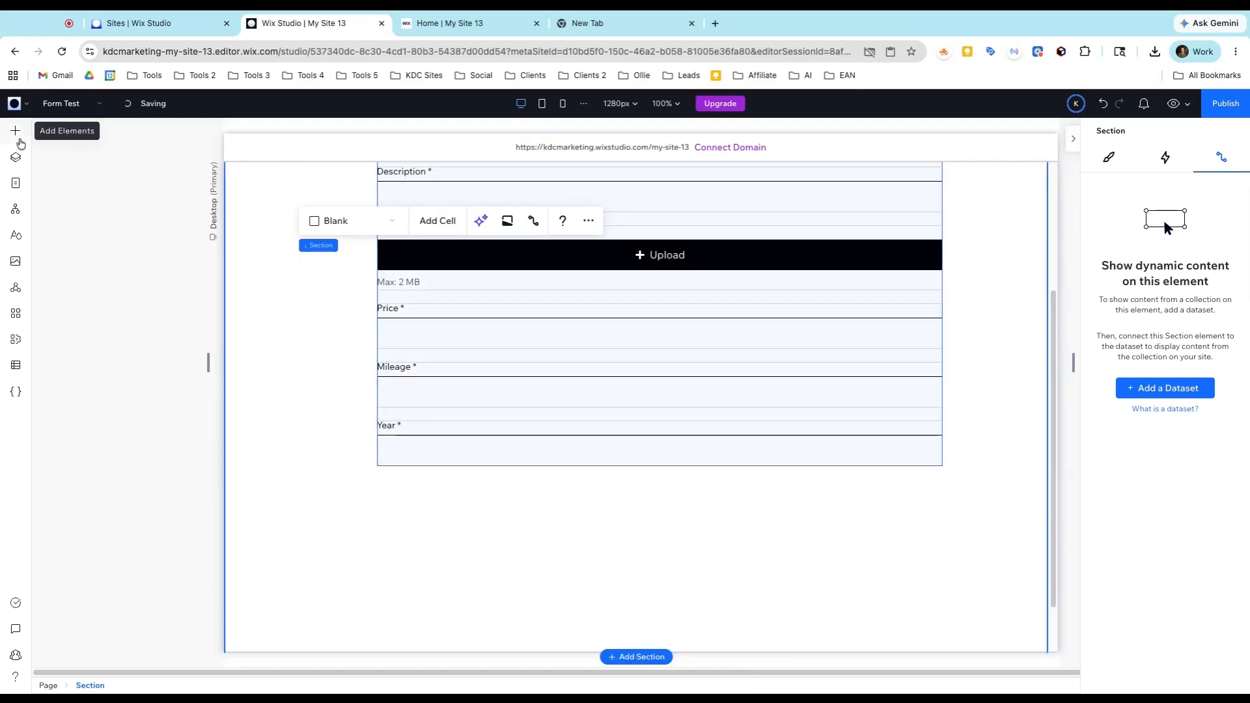
Add a button element to the section in the empty space beneath the Year input.
left_click(15, 132)
left_click(73, 166)
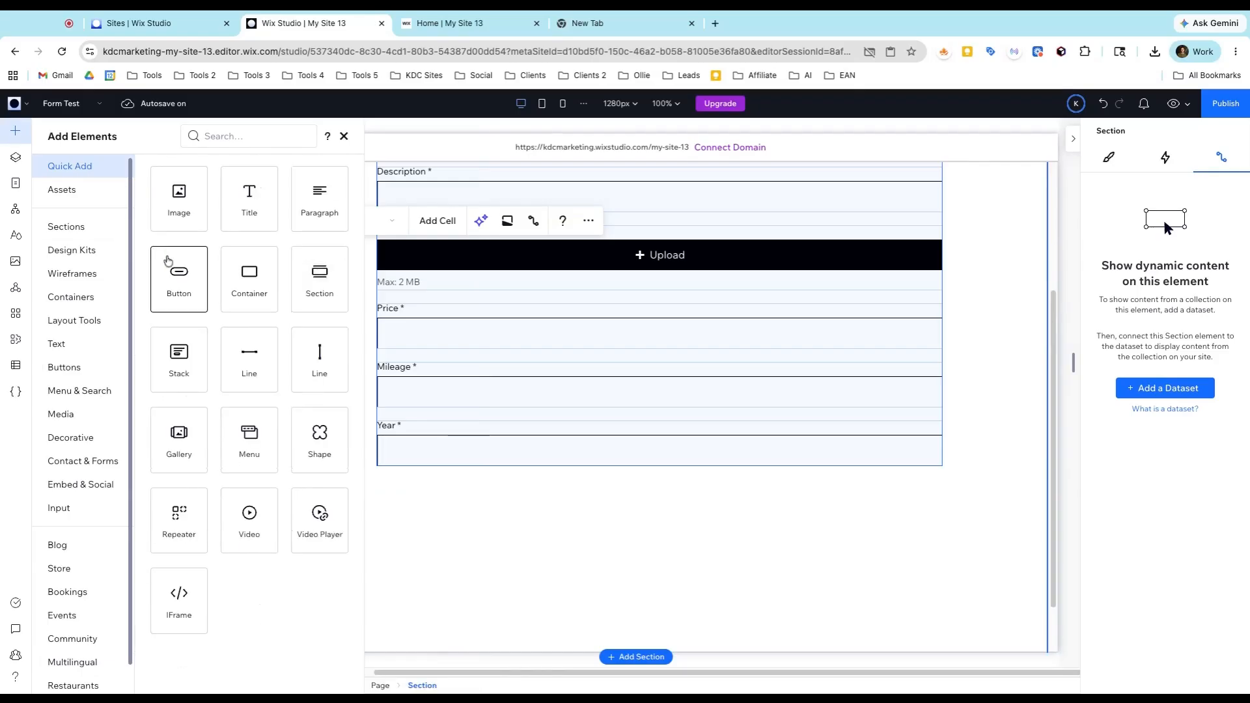
left_click(183, 285)
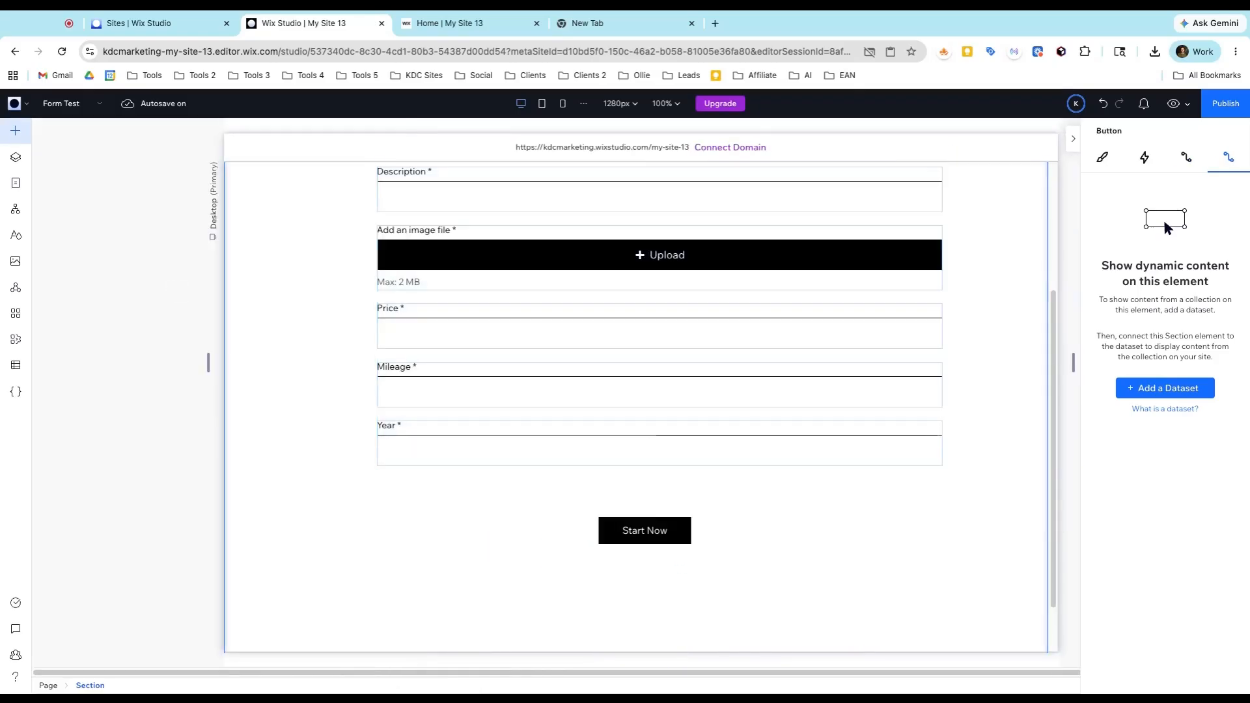
Add a title text element to the form stack between the Make and Model inputs.
scroll(234, 319, "up", 3)
left_click(14, 134)
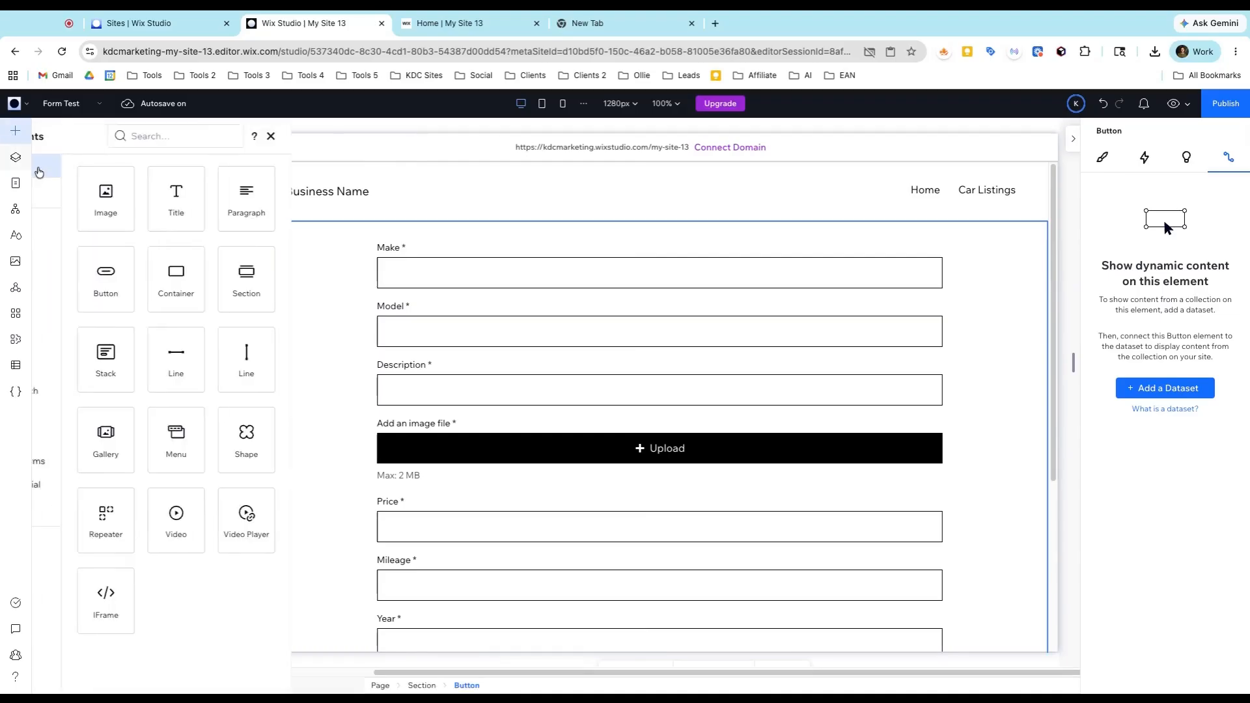
left_click_drag(316, 204, 485, 323)
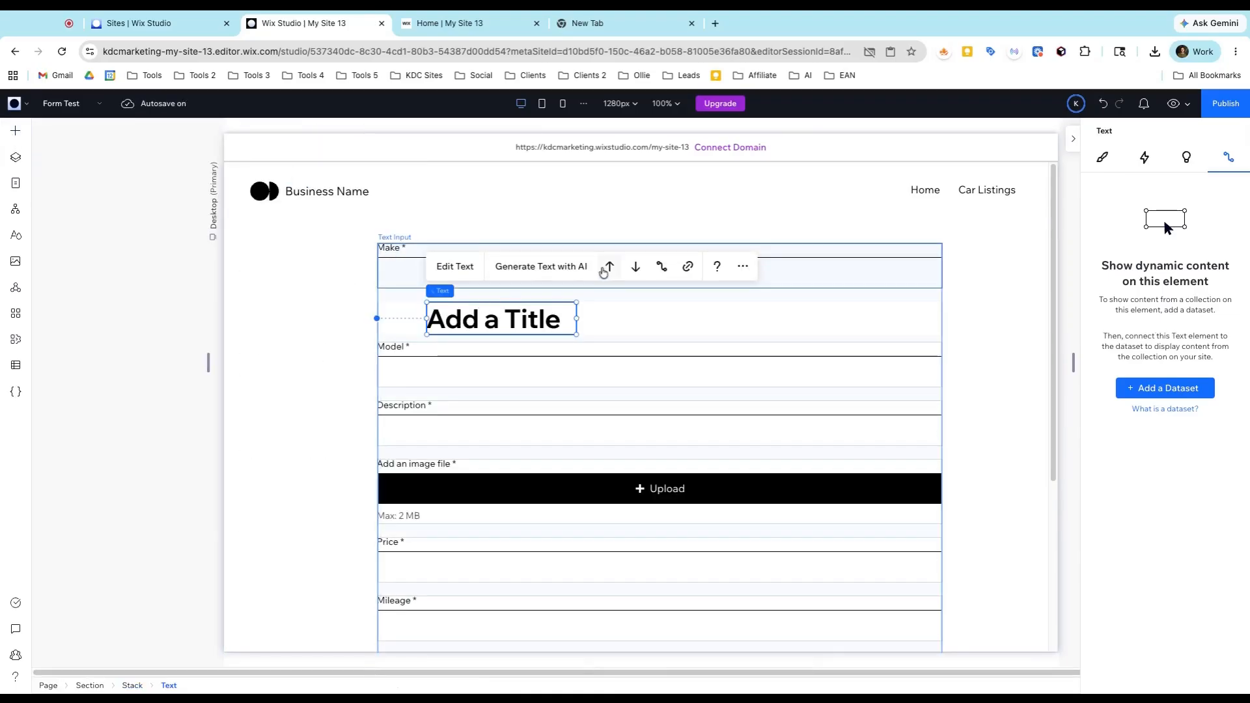
Move the title text to the top of the form stack and change its wording to "Submit Car Details".
left_click(609, 266)
double_click(505, 254)
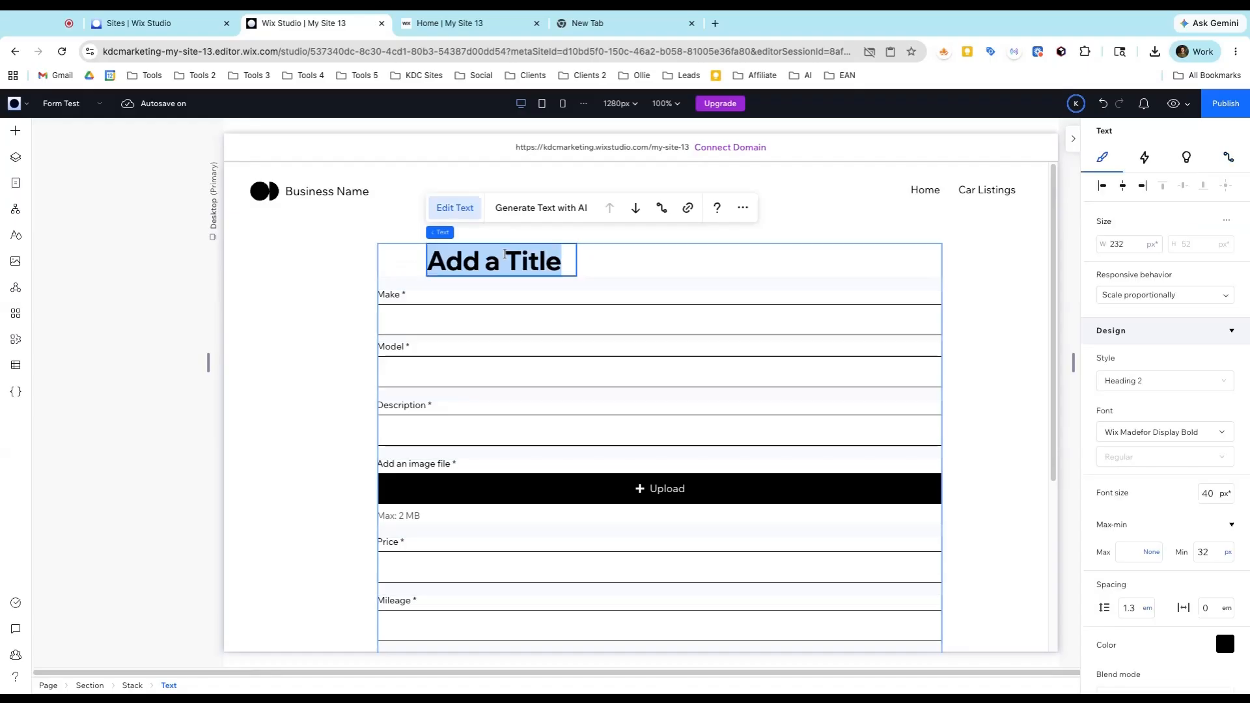
type("Submi c")
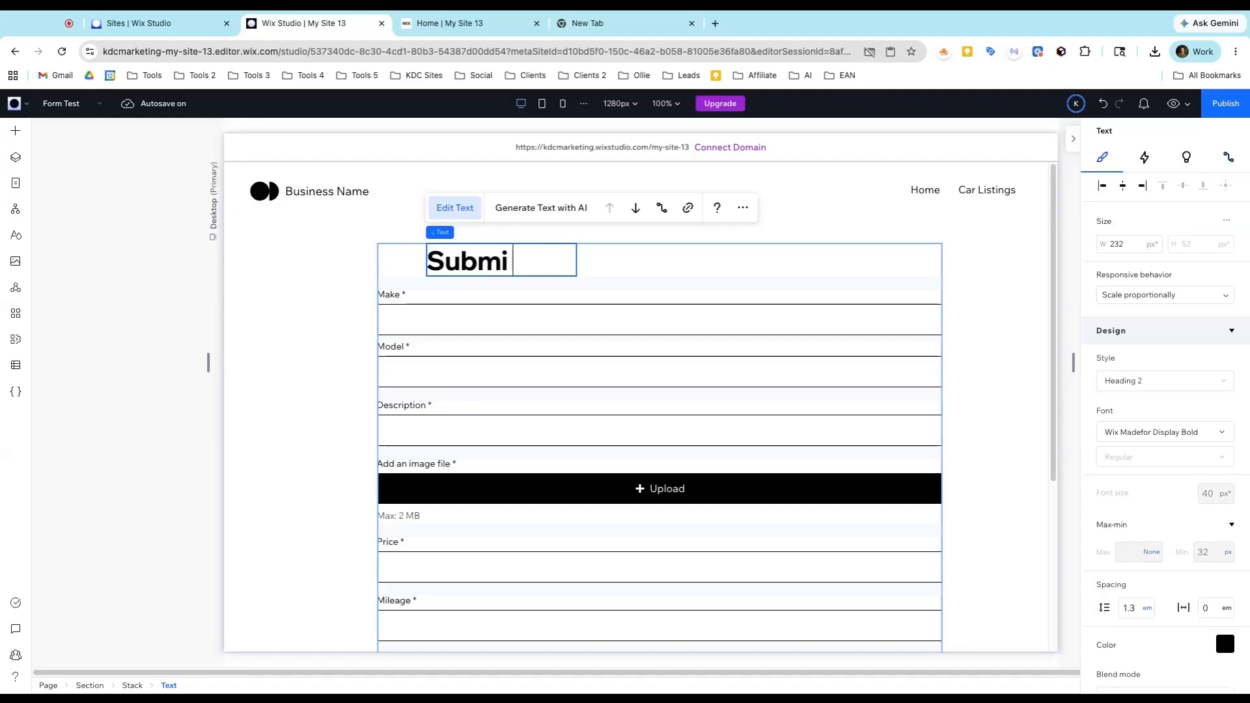
type("t Car")
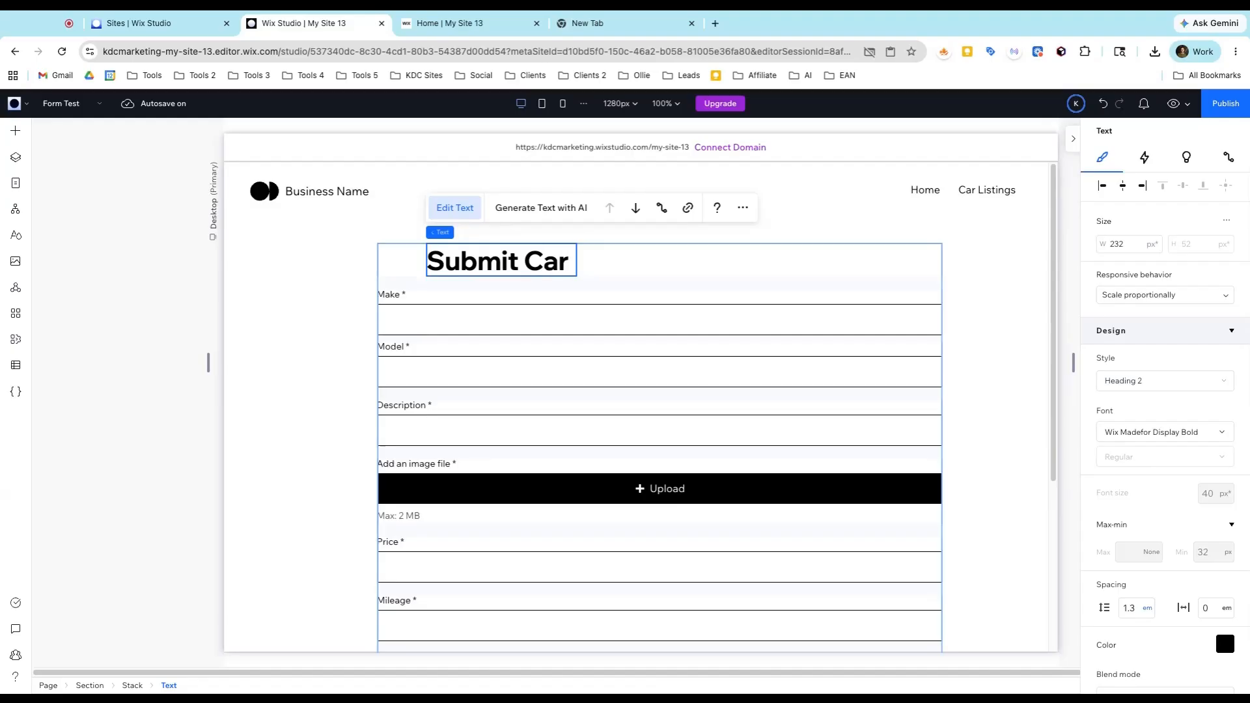
type(" Details")
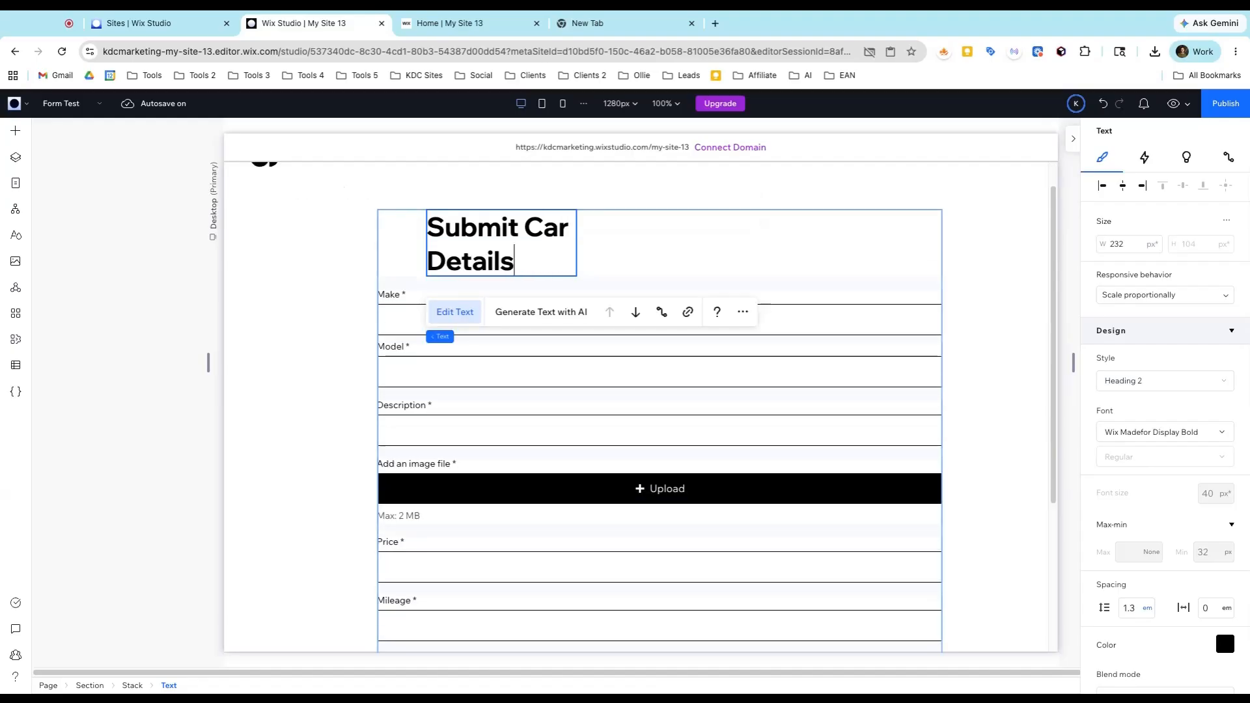
Stretch the form stack's items to the full stack width and set their item spacing to 20 px.
left_click(661, 251)
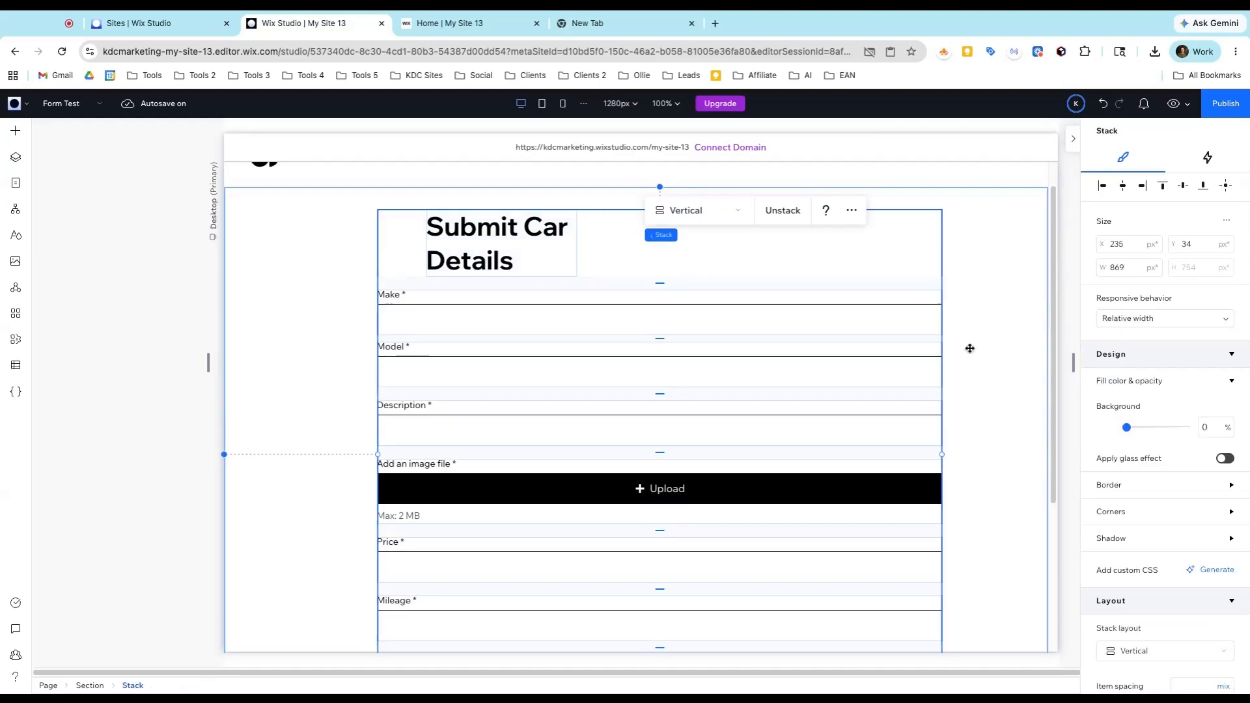
scroll(1172, 520, "down", 5)
left_click(1194, 558)
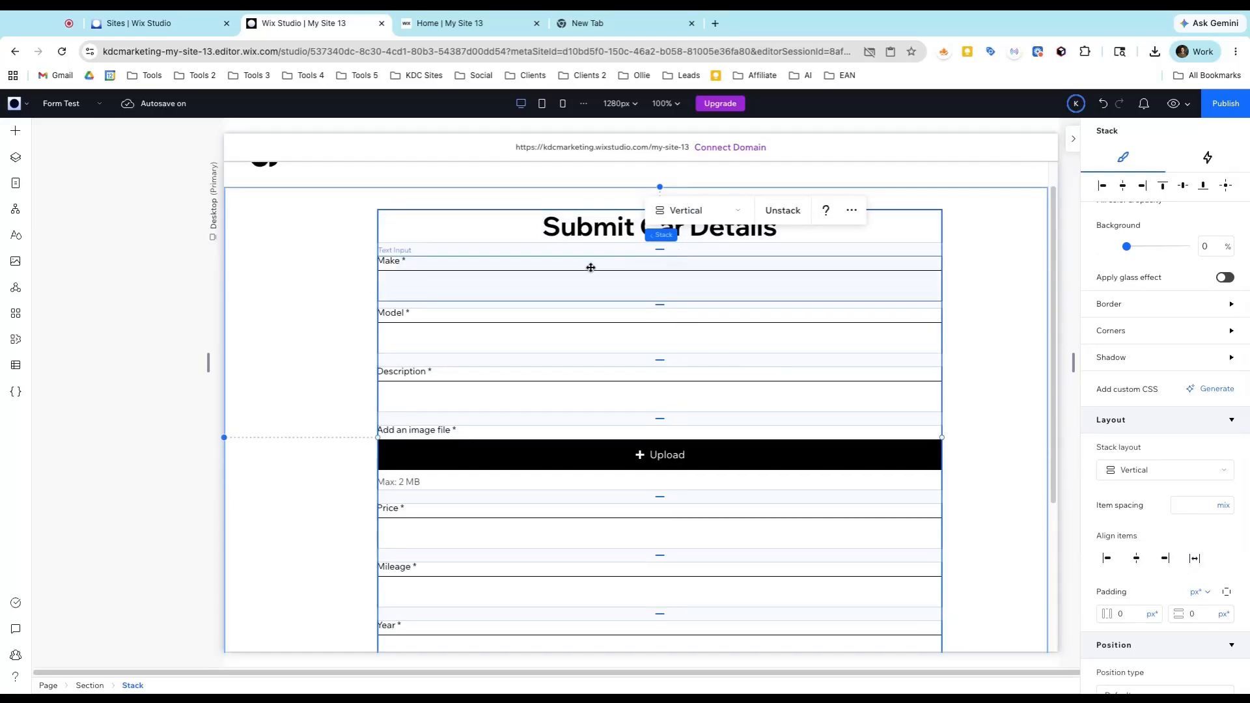
left_click(1222, 507)
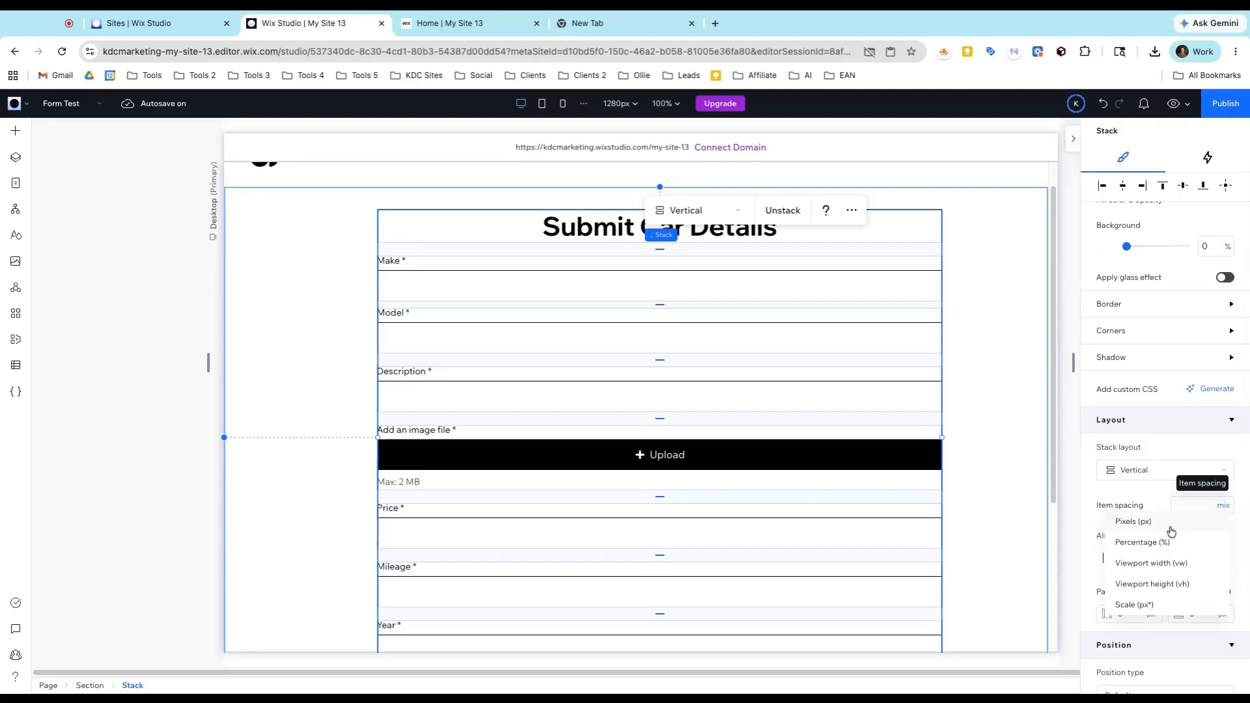
left_click(1171, 526)
left_click(1206, 505)
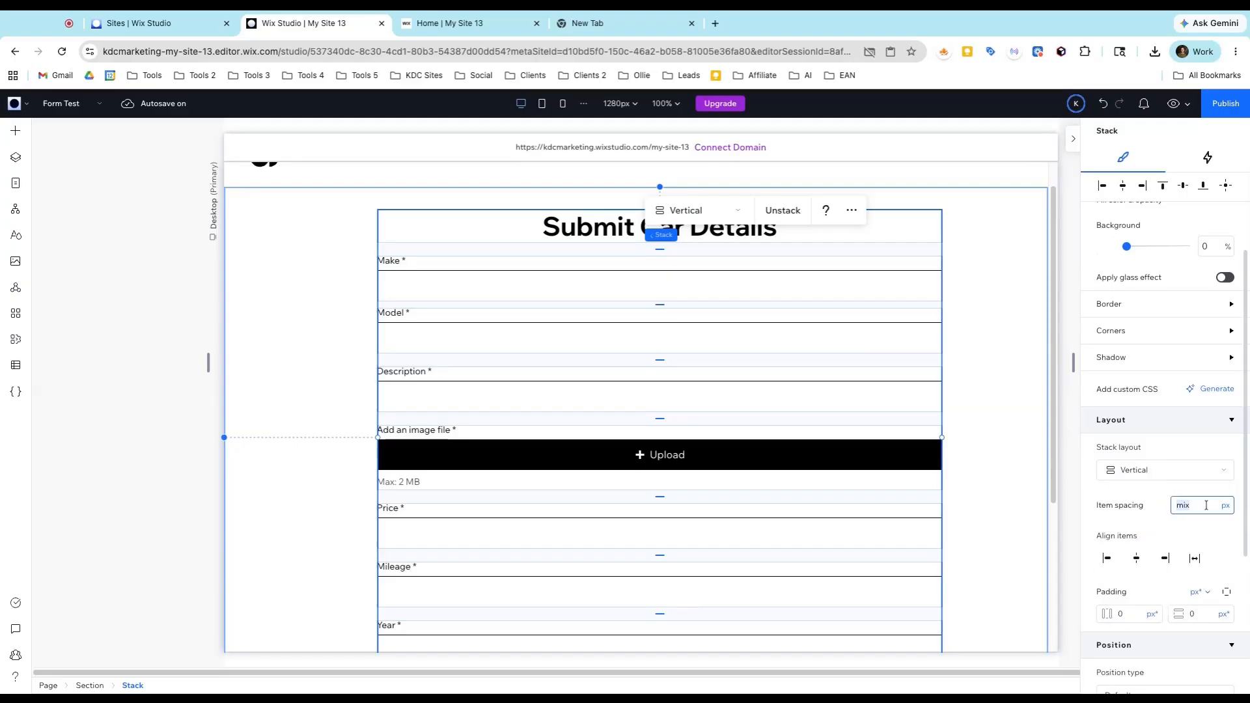
key("Return")
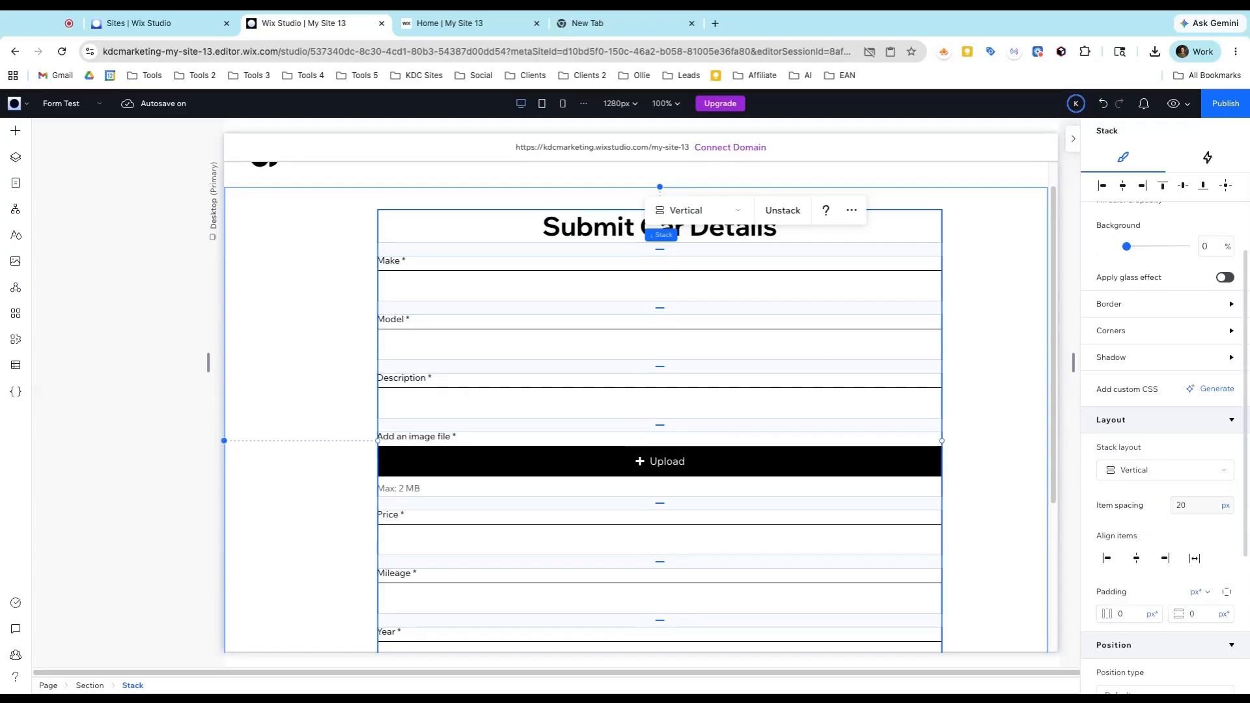
Place the Start Now button inside the form stack beneath the Year input and stretch the stack's items to full width.
scroll(722, 424, "down", 3)
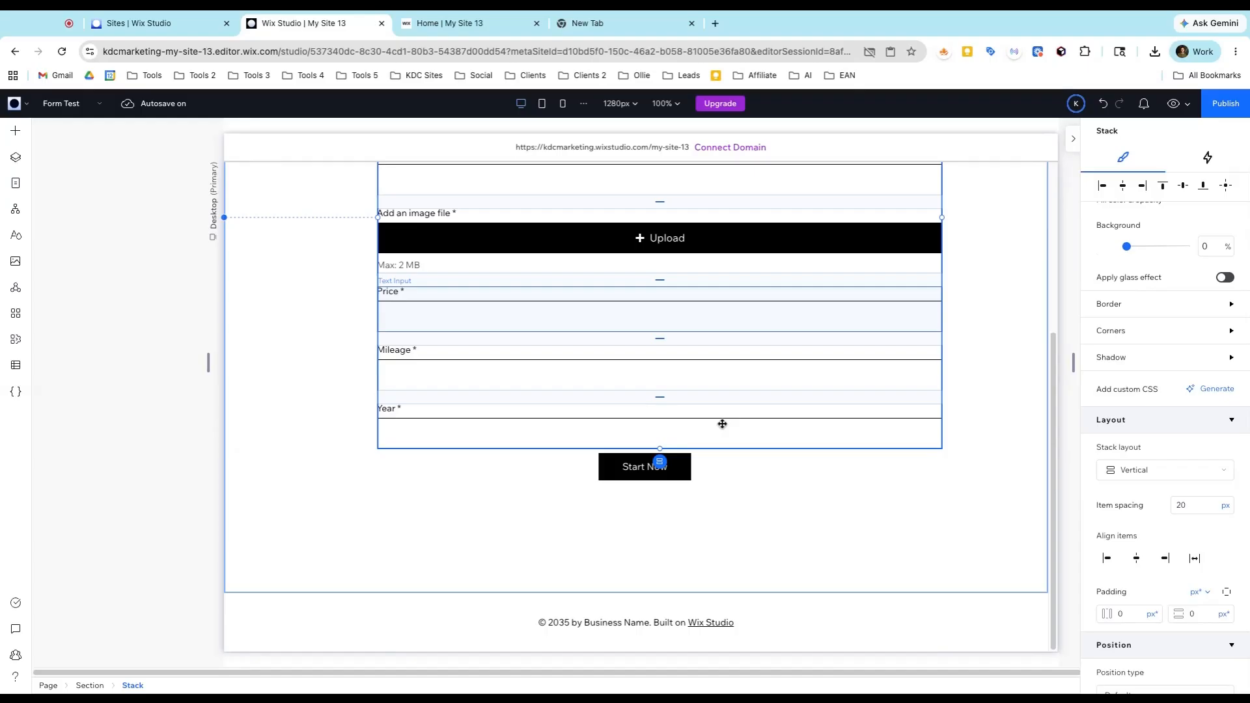
left_click_drag(624, 463, 625, 466)
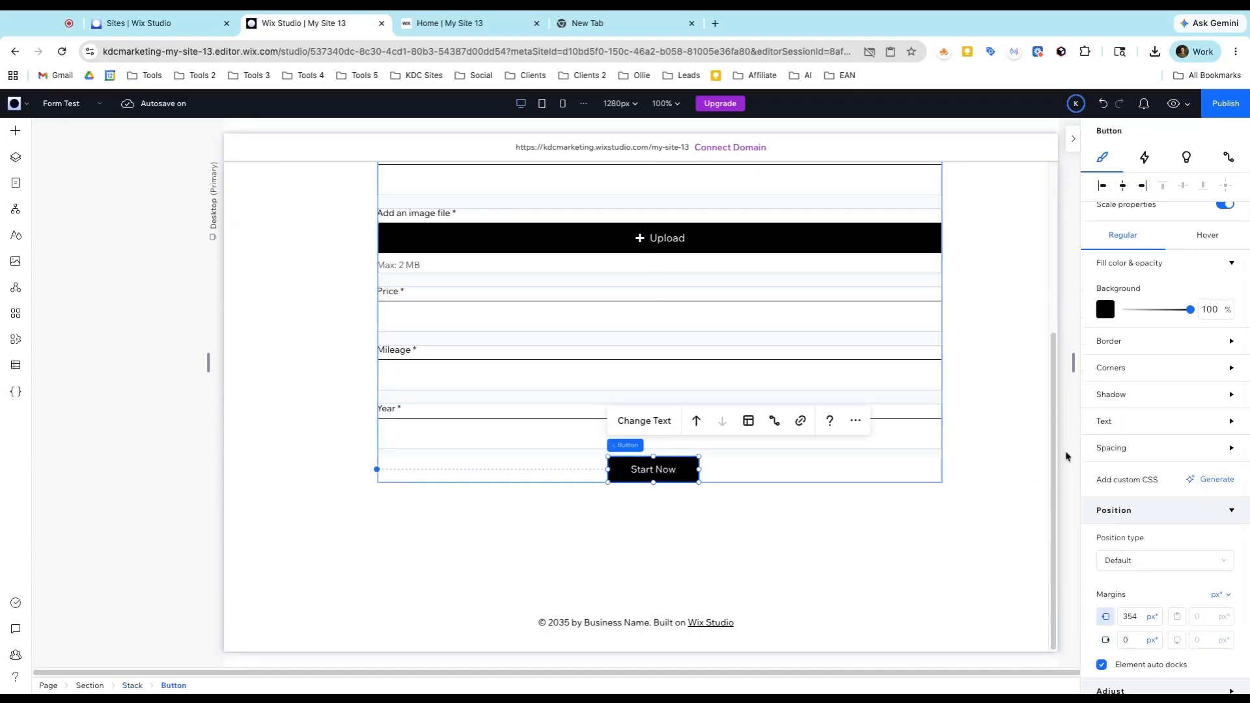
left_click(897, 435)
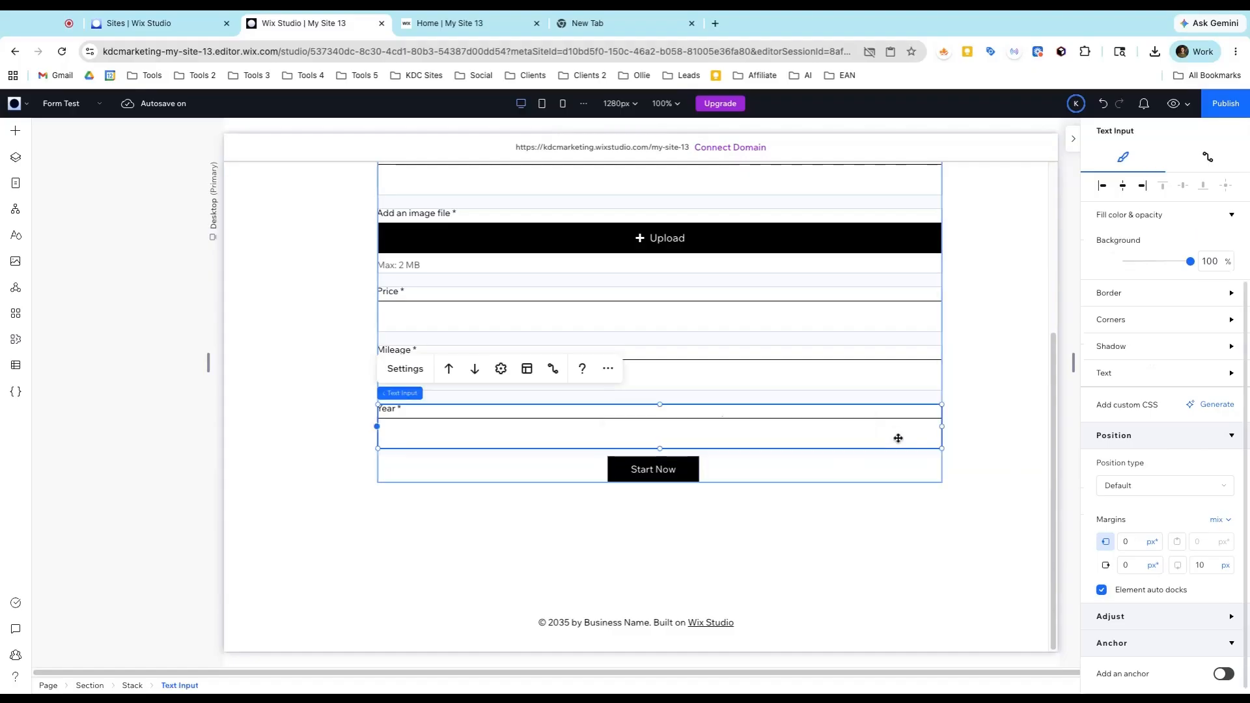
left_click(132, 686)
left_click(1193, 486)
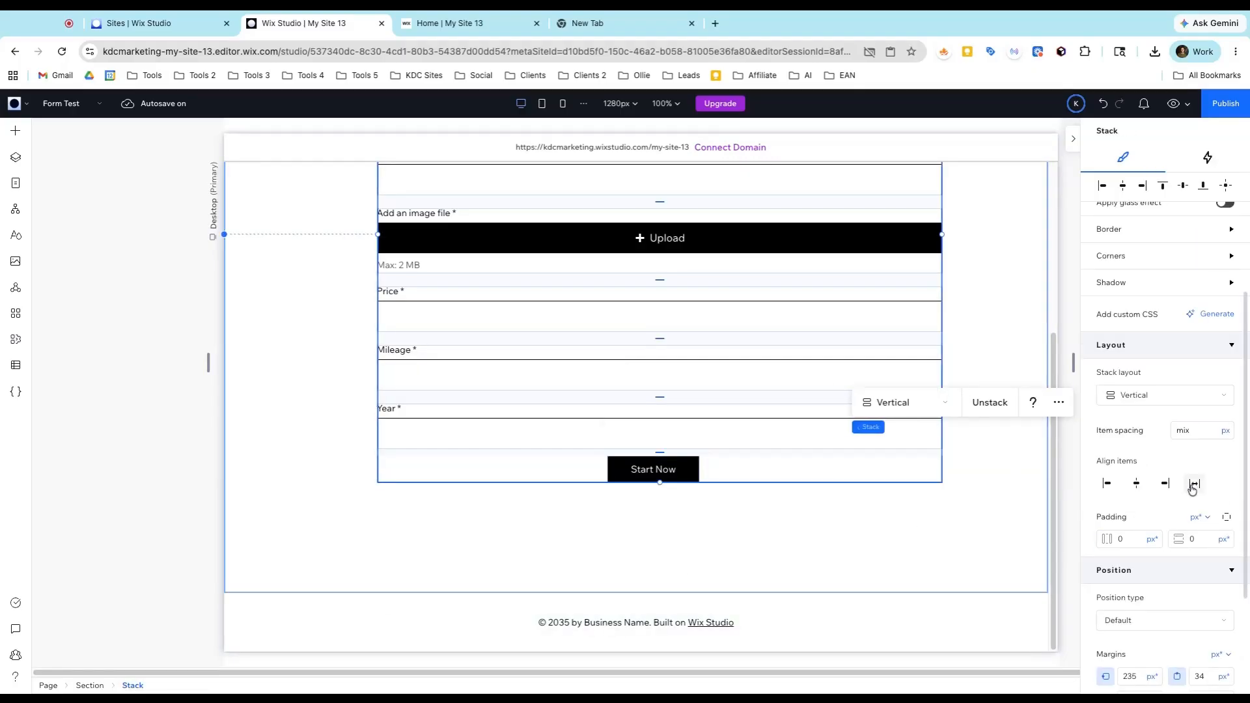
Set the form stack's item spacing to a uniform 20 px with the button included.
left_click(1208, 433)
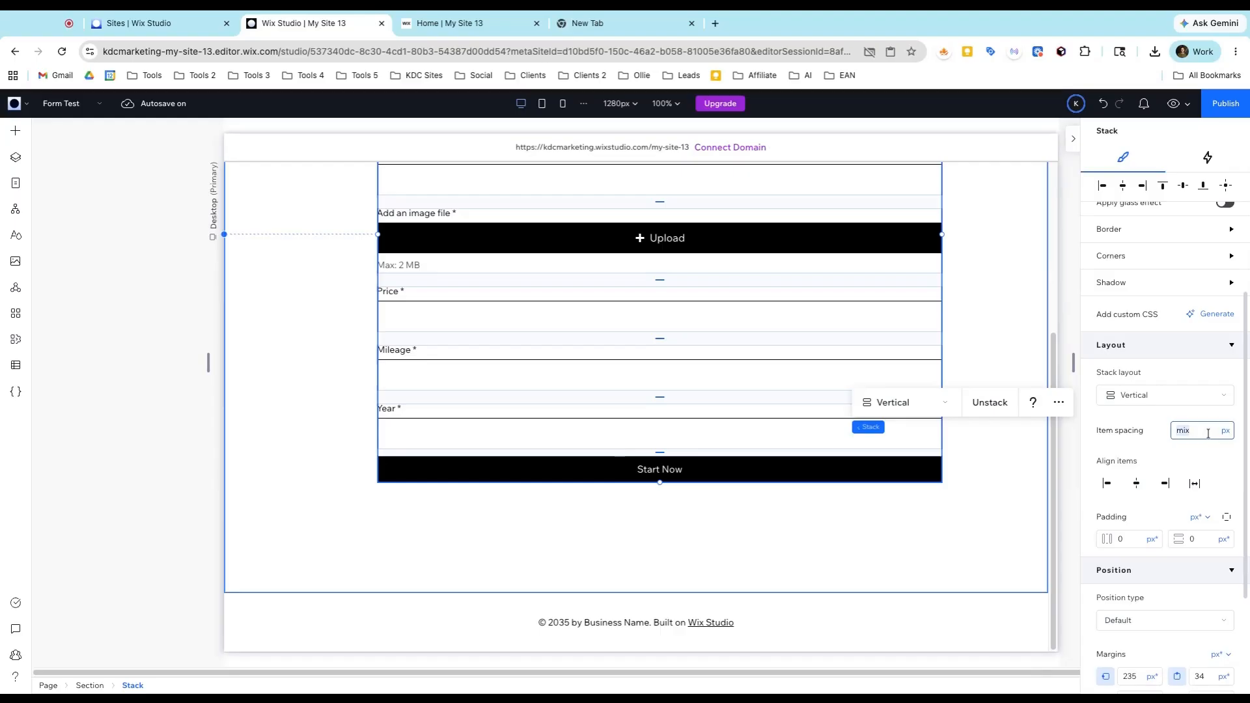
type("20")
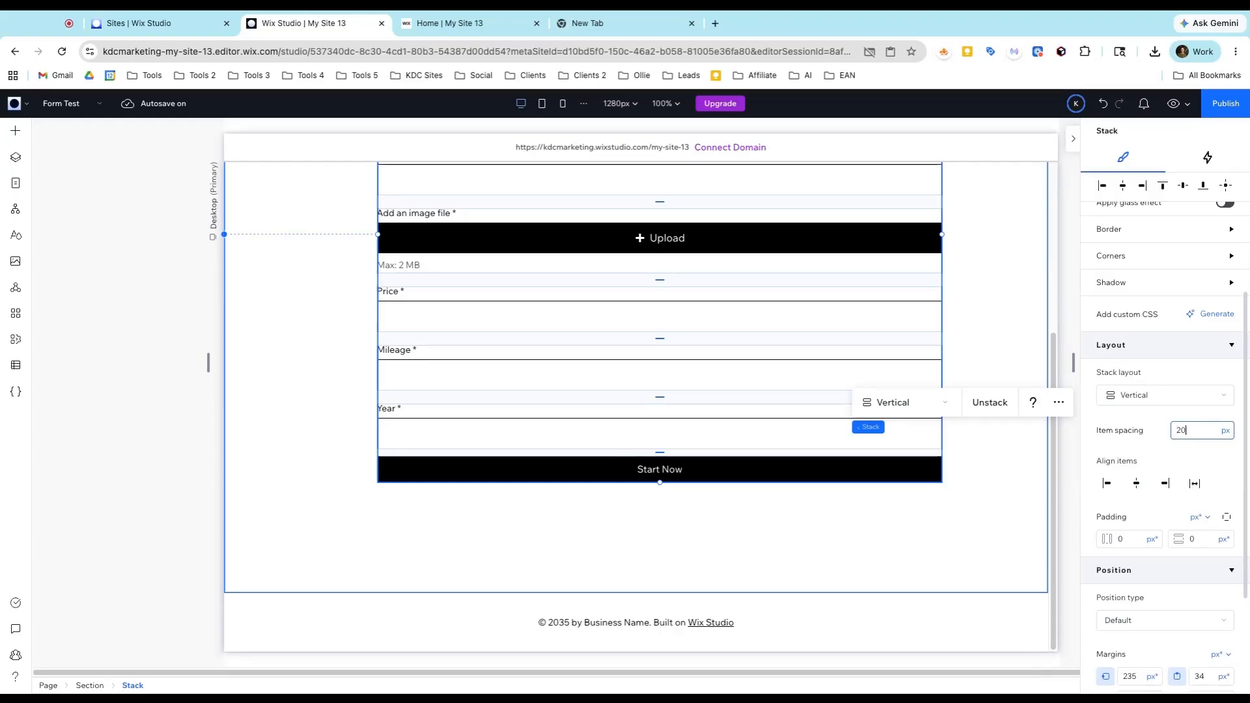
key("Return")
Change the text of the button beneath the Year input to "Submit".
left_click(635, 482)
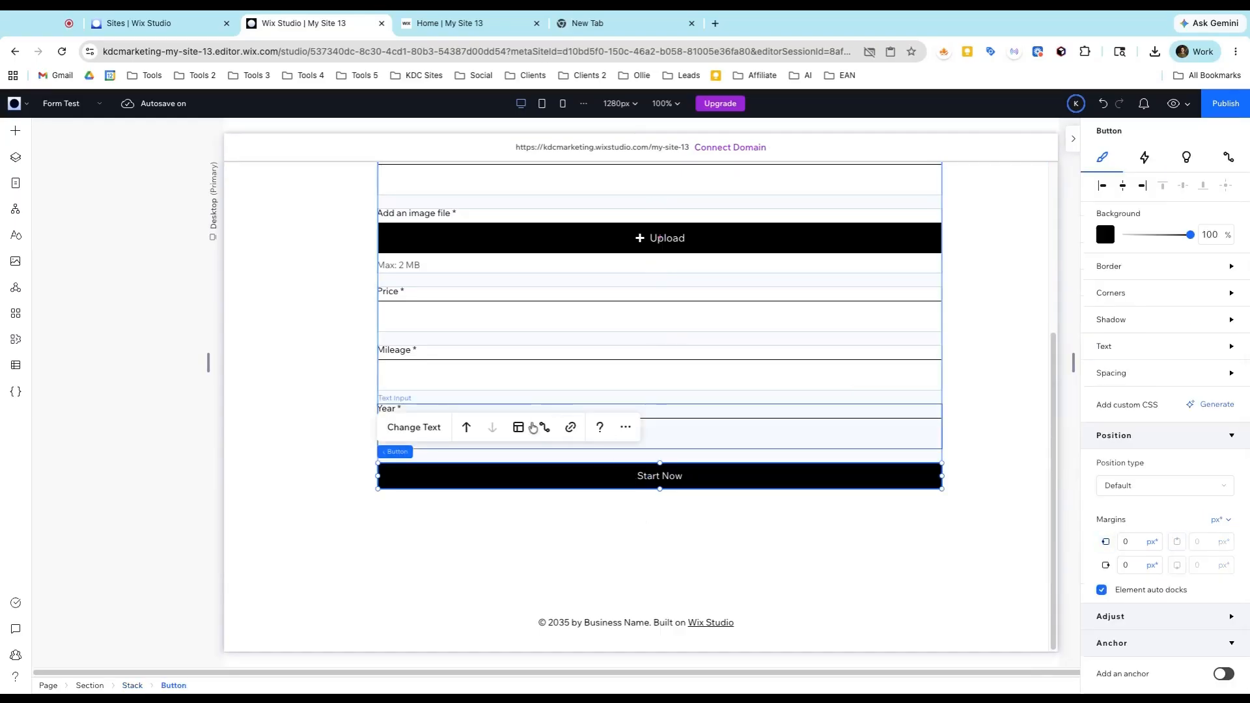
left_click(423, 434)
type("Submi")
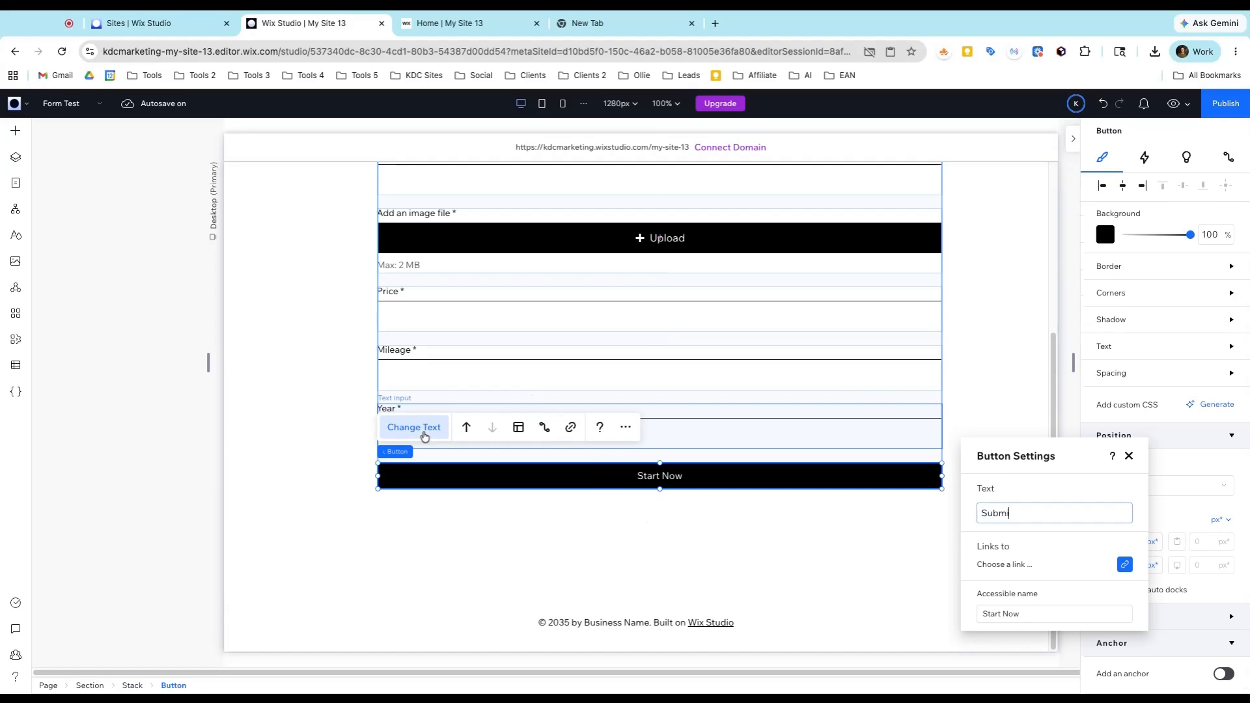
type("t")
key("Return")
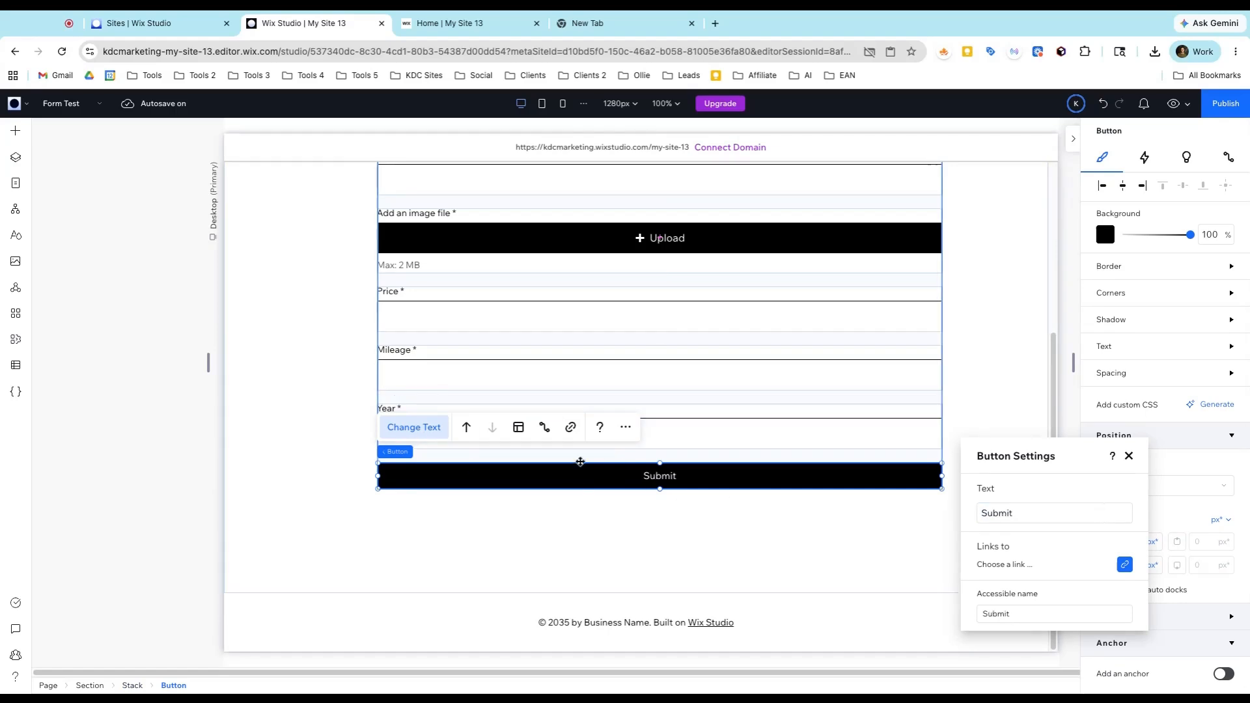
Give the form stack a very light grey theme-color background at 100% opacity.
scroll(717, 329, "up", 4)
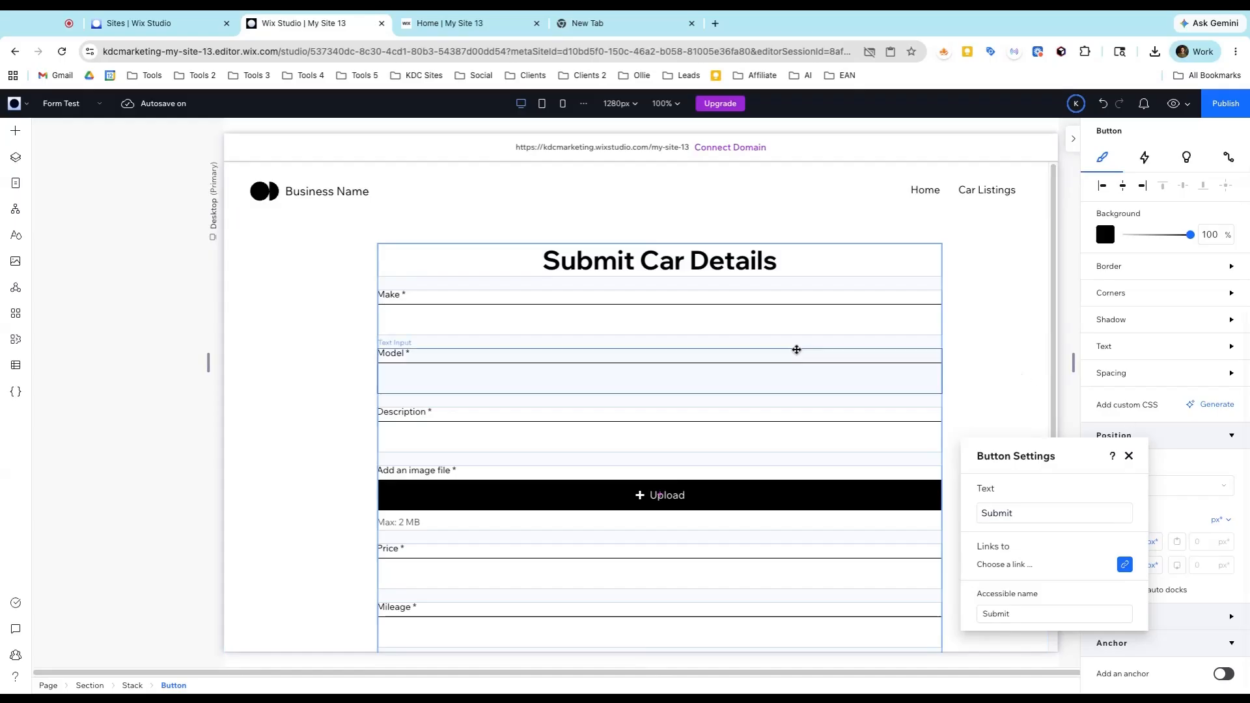
left_click(912, 300)
left_click(873, 296)
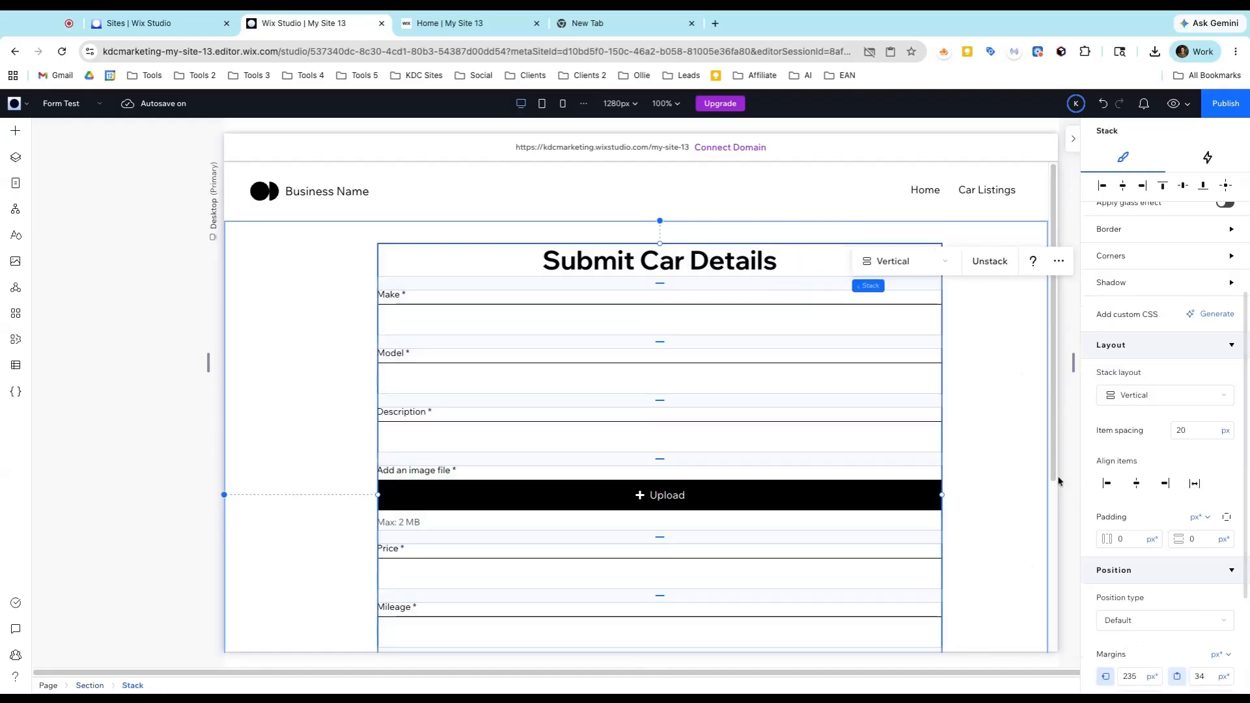
scroll(1115, 520, "down", 3)
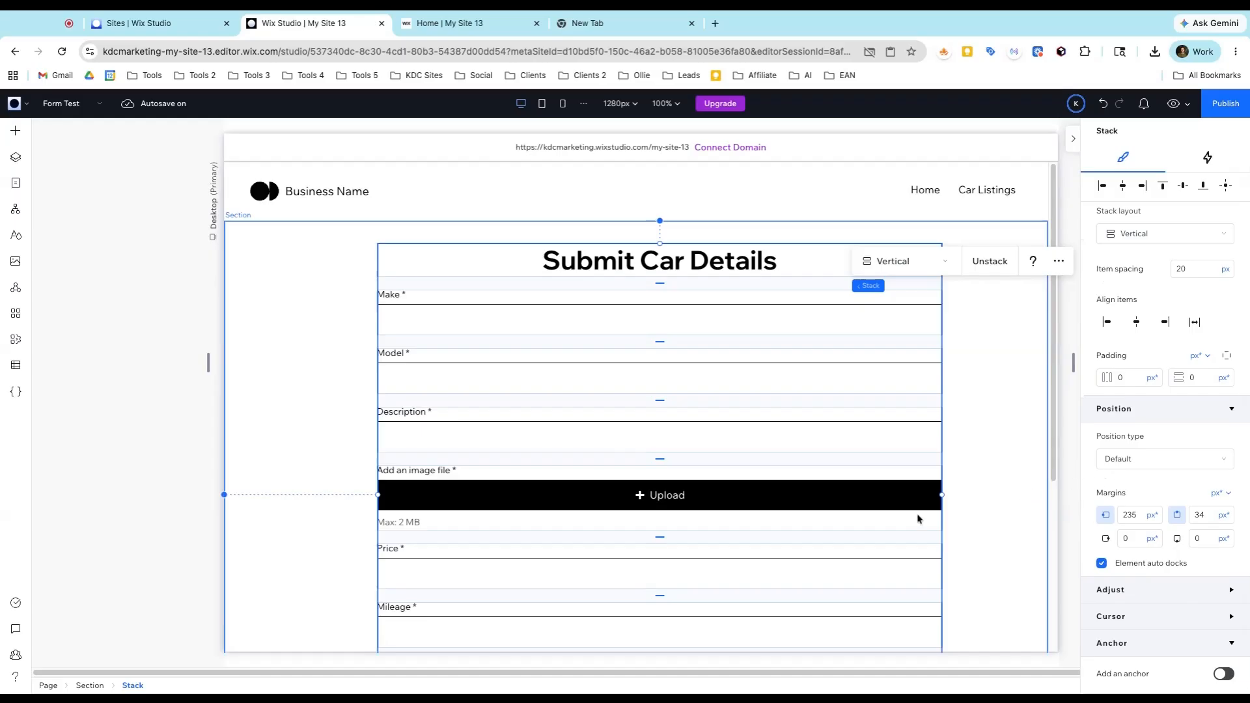
scroll(1119, 456, "up", 6)
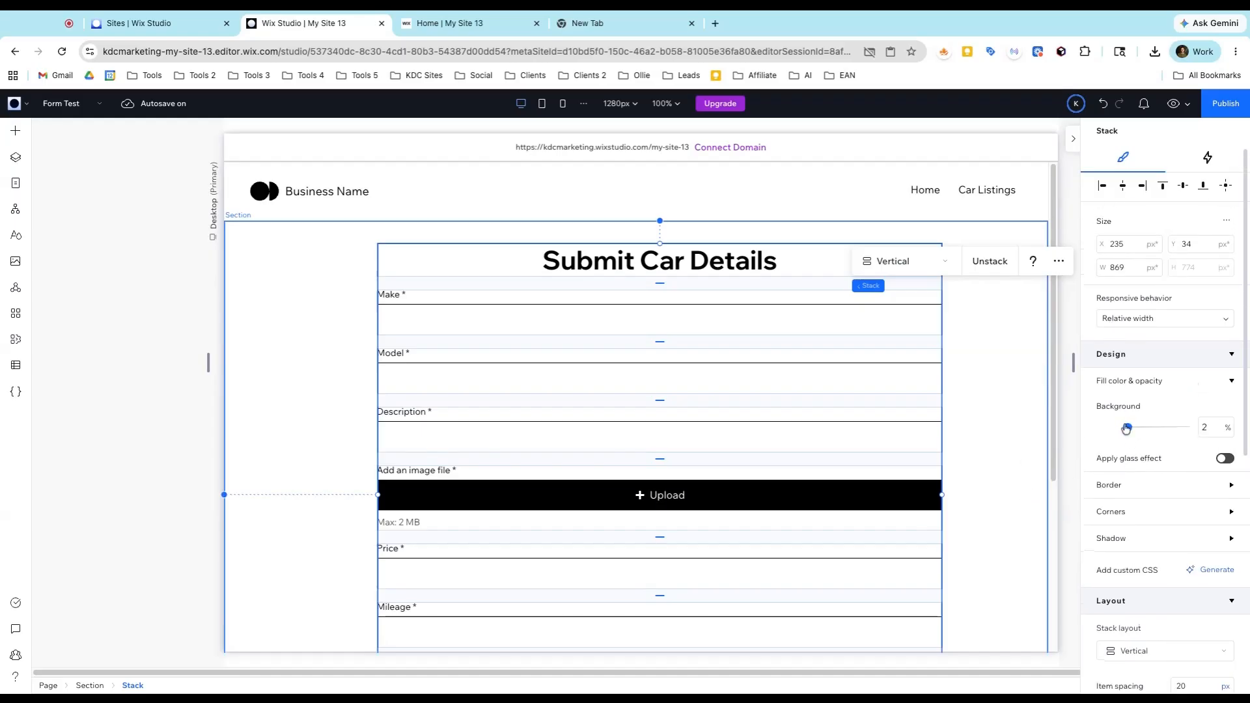
left_click_drag(1126, 428, 1191, 427)
left_click(1100, 437)
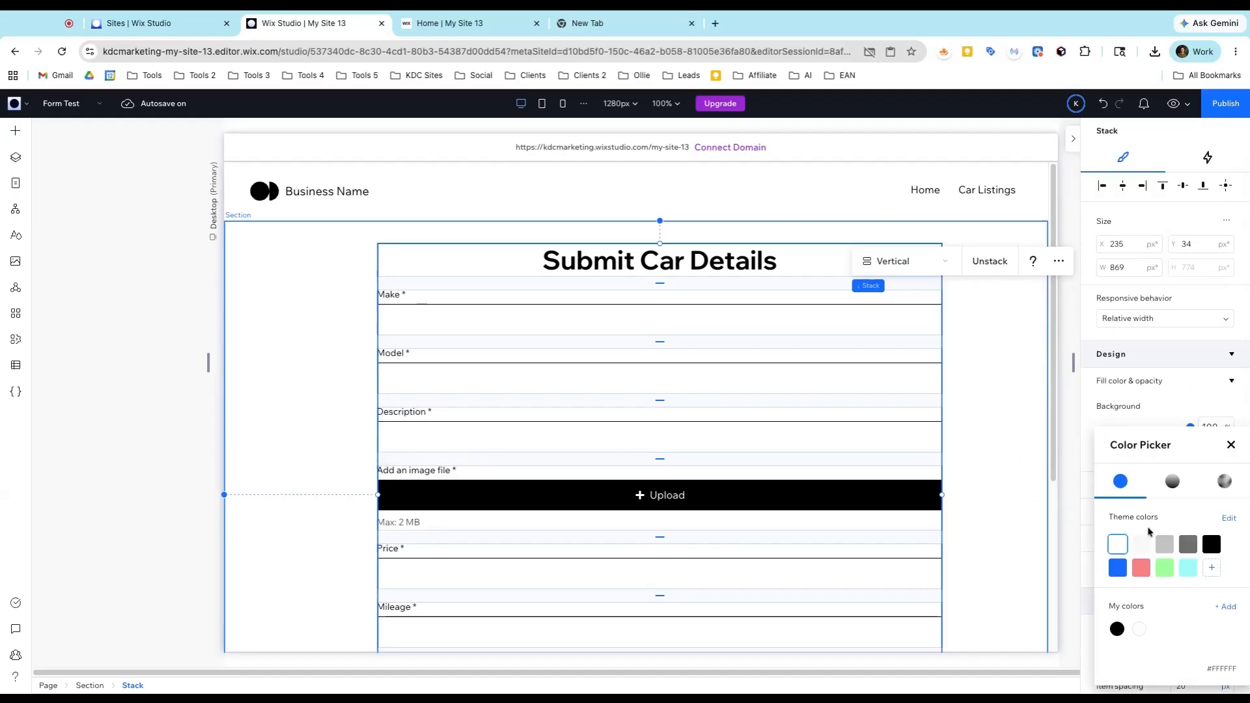
left_click(1141, 544)
left_click(997, 417)
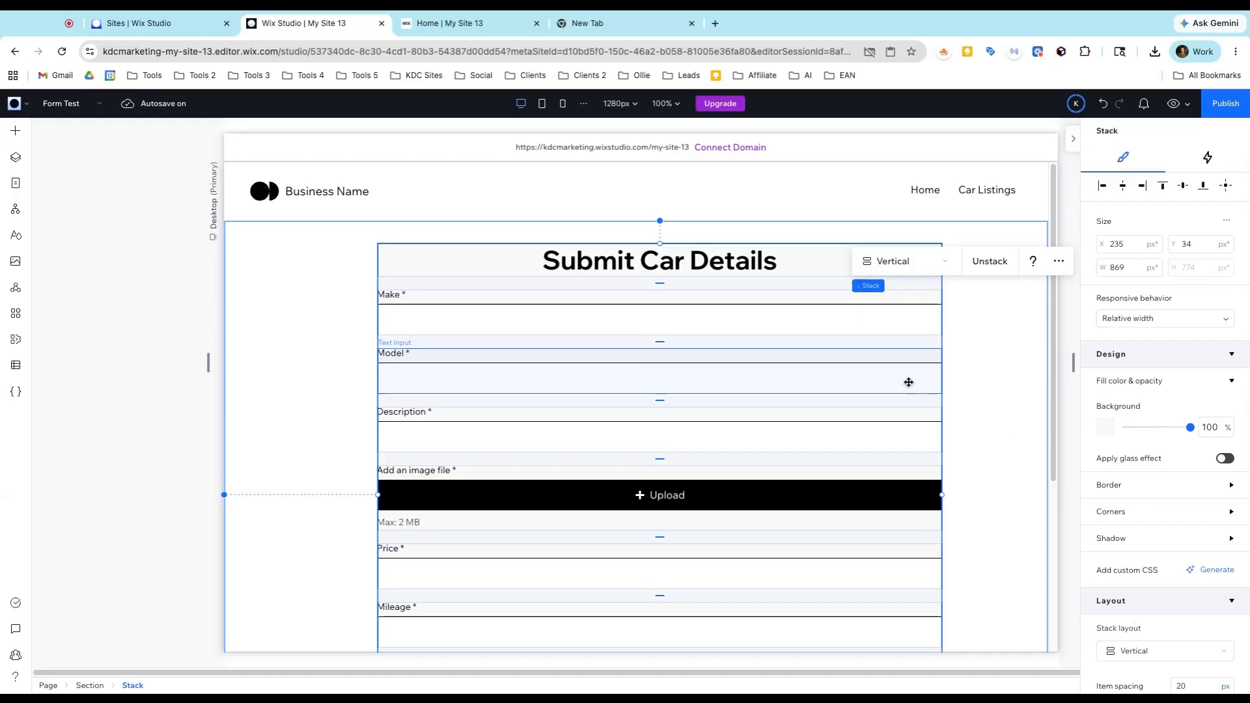
Review the form, test the Make field in preview with the entry "fds", and return to editing the site.
left_click(349, 339)
scroll(670, 370, "down", 3)
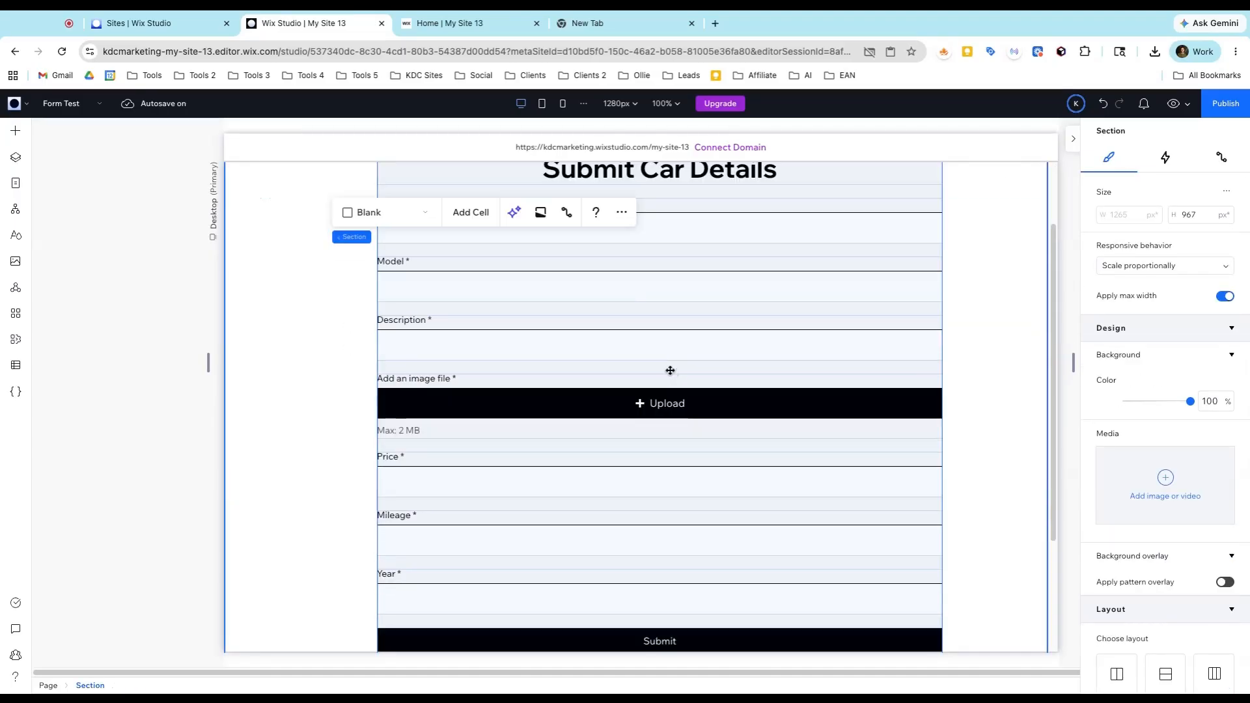
scroll(670, 370, "down", 5)
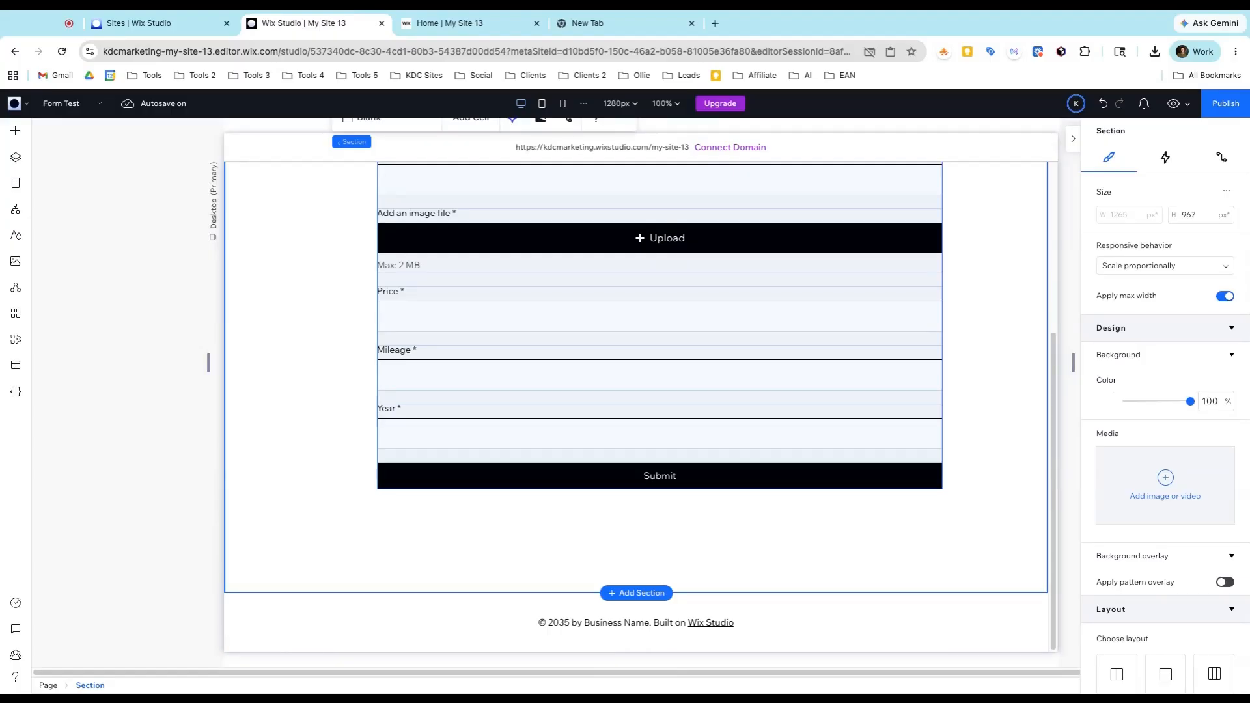
scroll(672, 377, "up", 8)
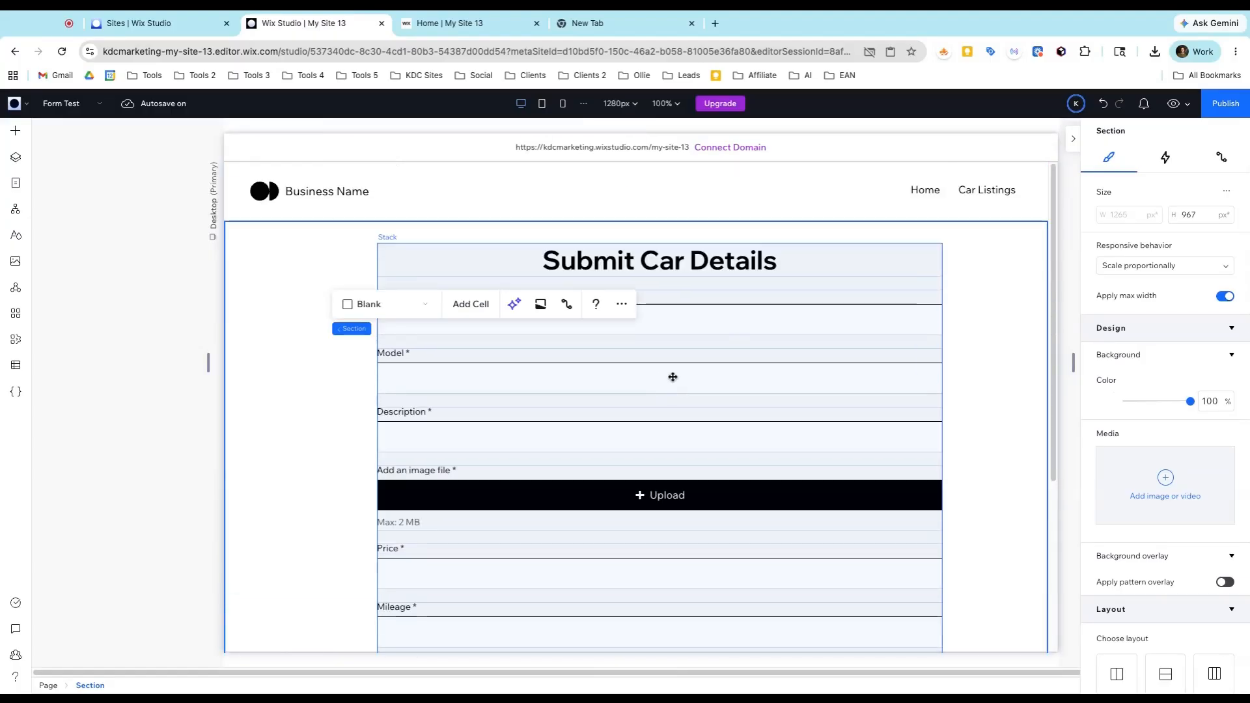
left_click(1172, 111)
left_click(399, 301)
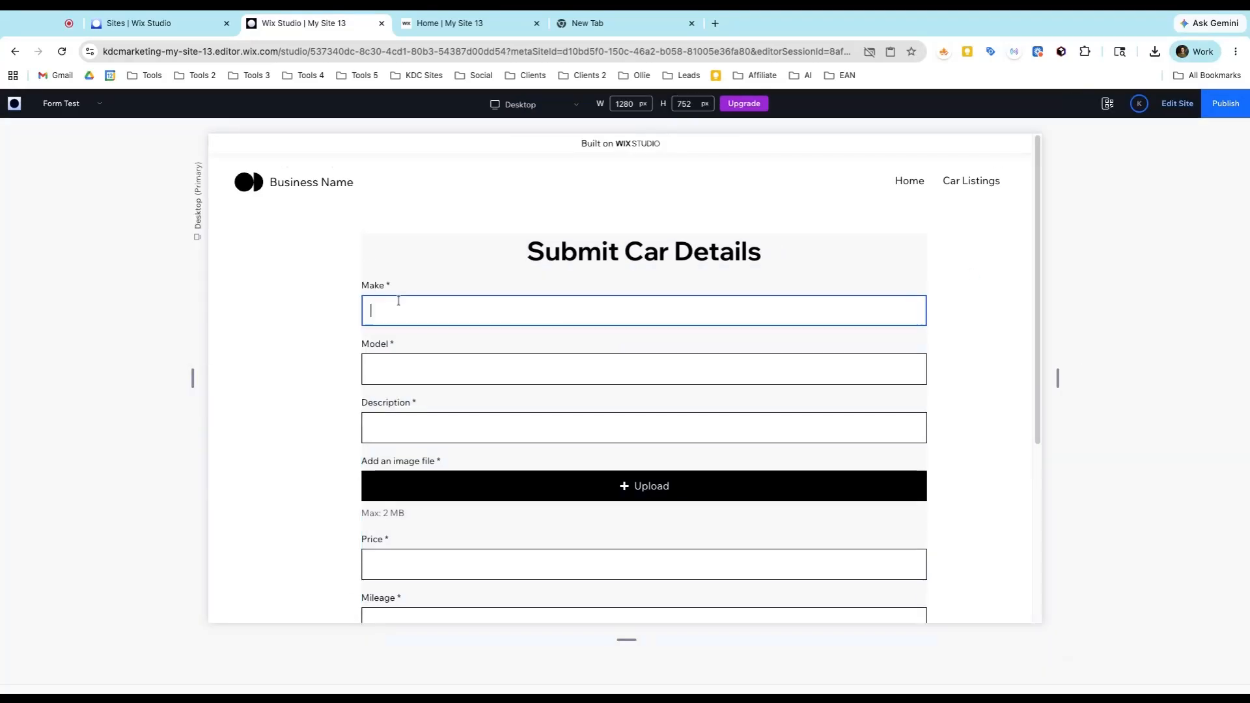
type("fds")
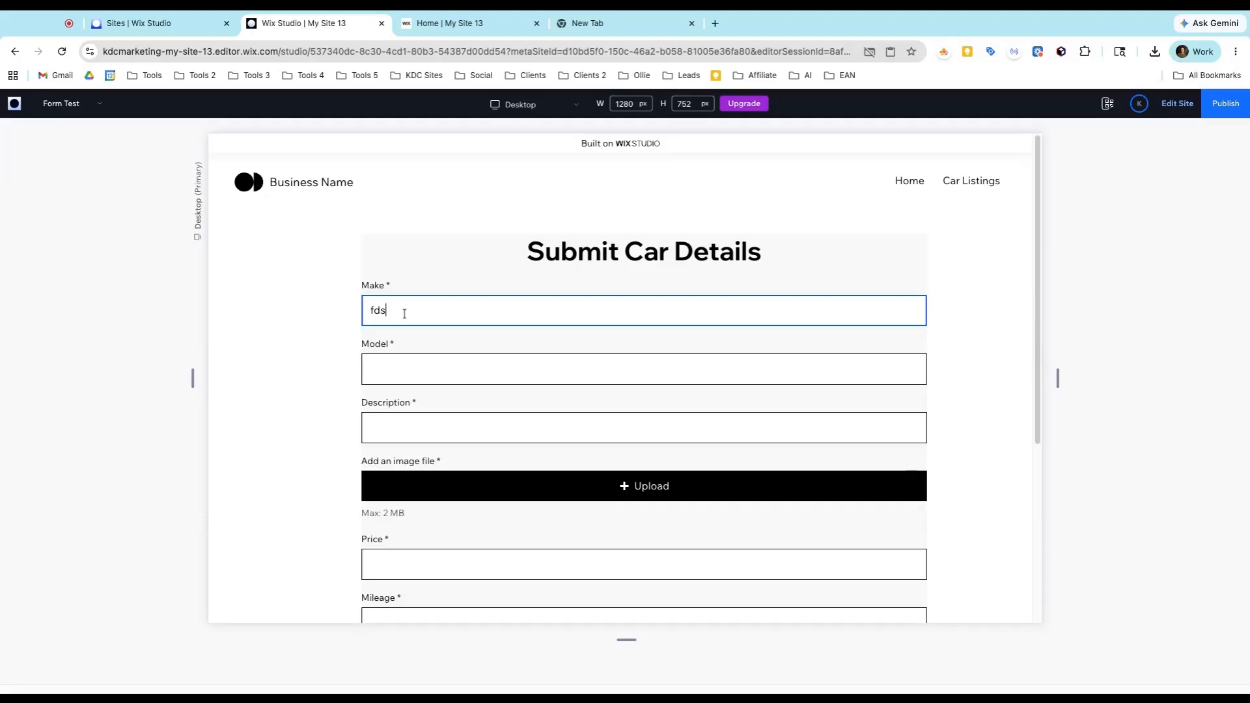
left_click(1175, 105)
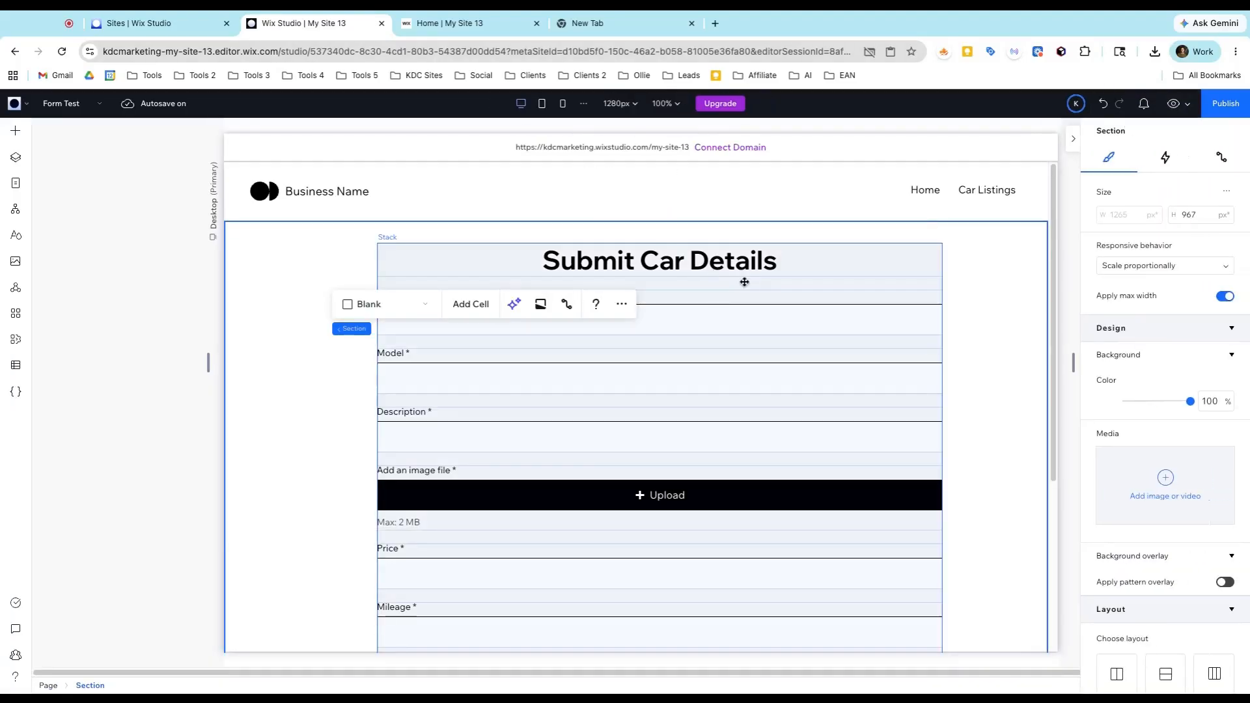
Create a dataset for the Car Listings collection from the Make input's CMS connections, keeping the default dataset name.
left_click(725, 324)
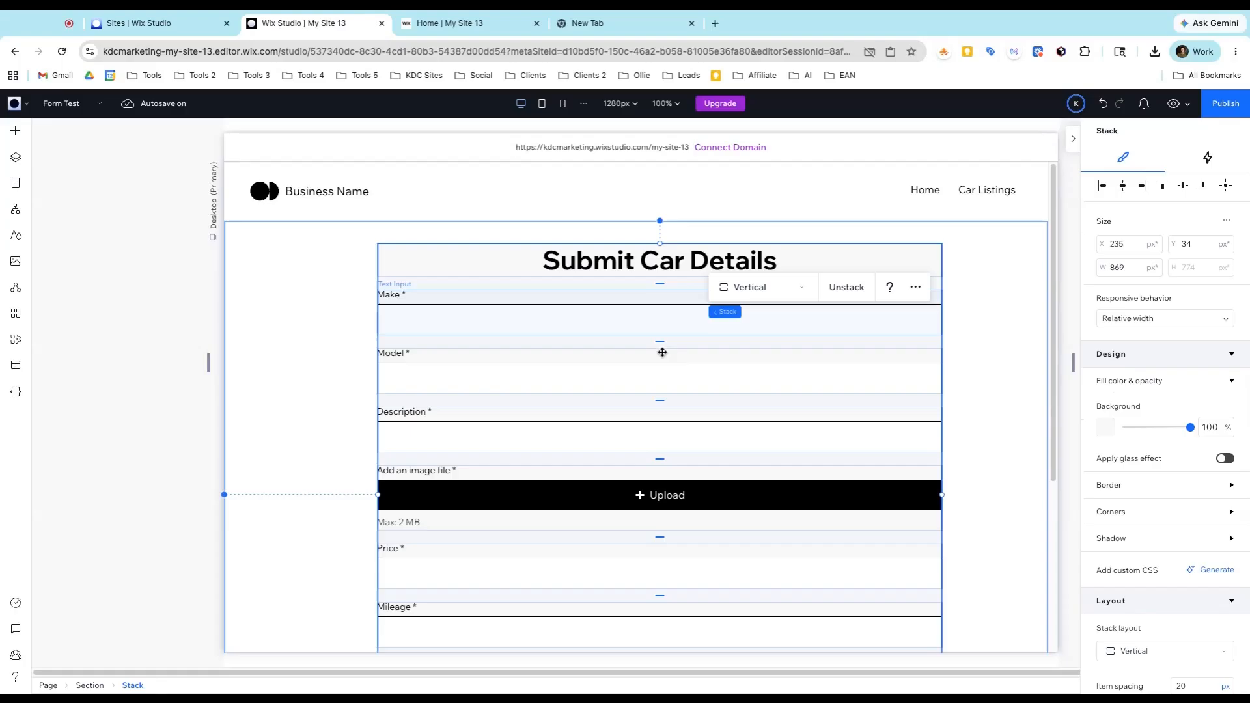
left_click(432, 323)
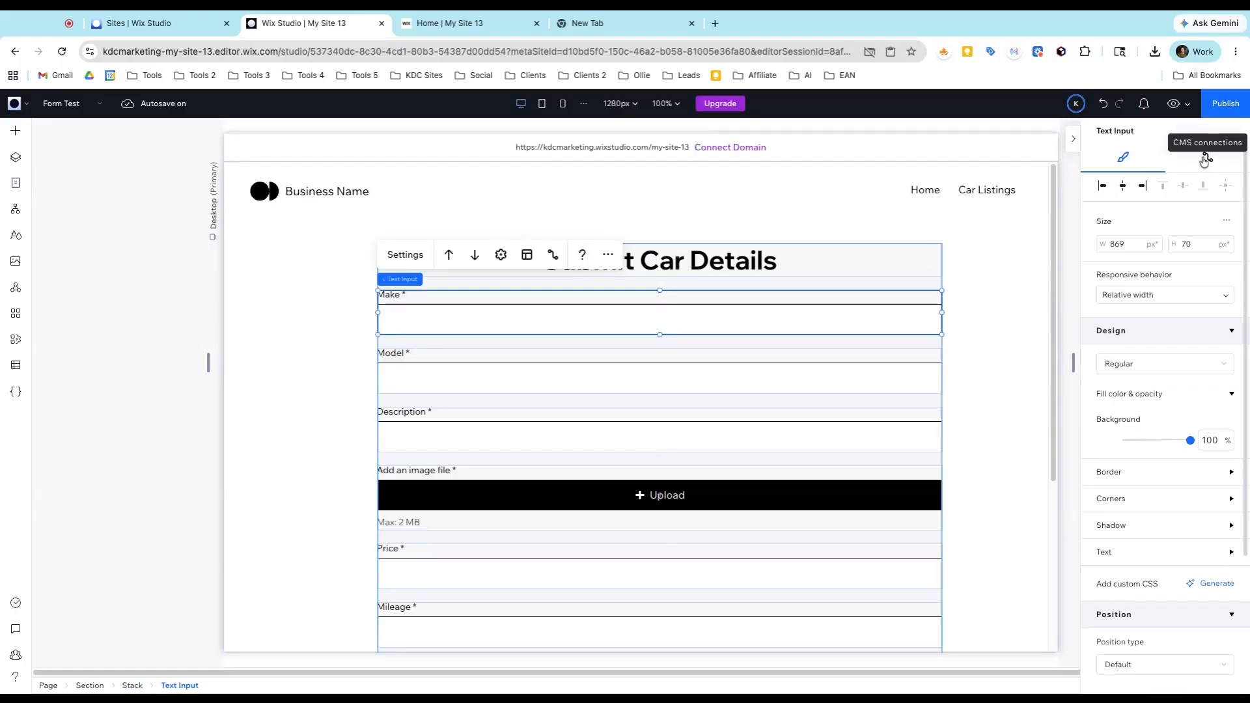
left_click(1204, 158)
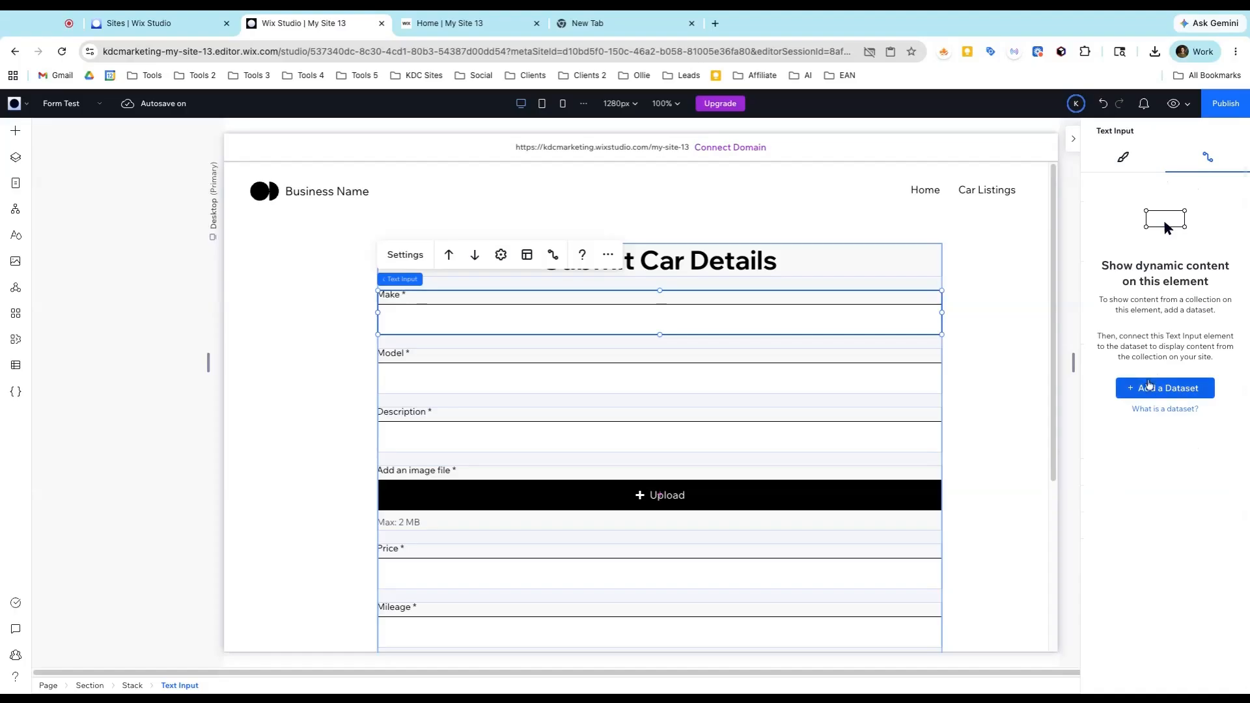
left_click(1149, 386)
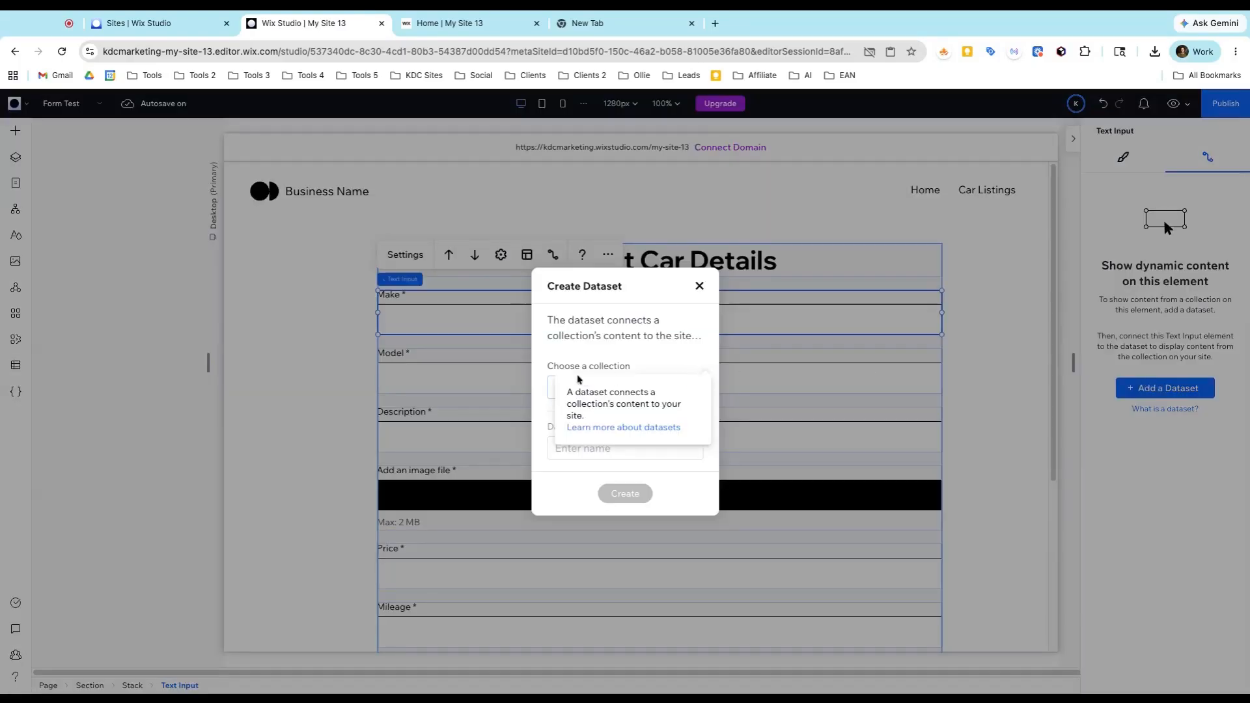
left_click(593, 395)
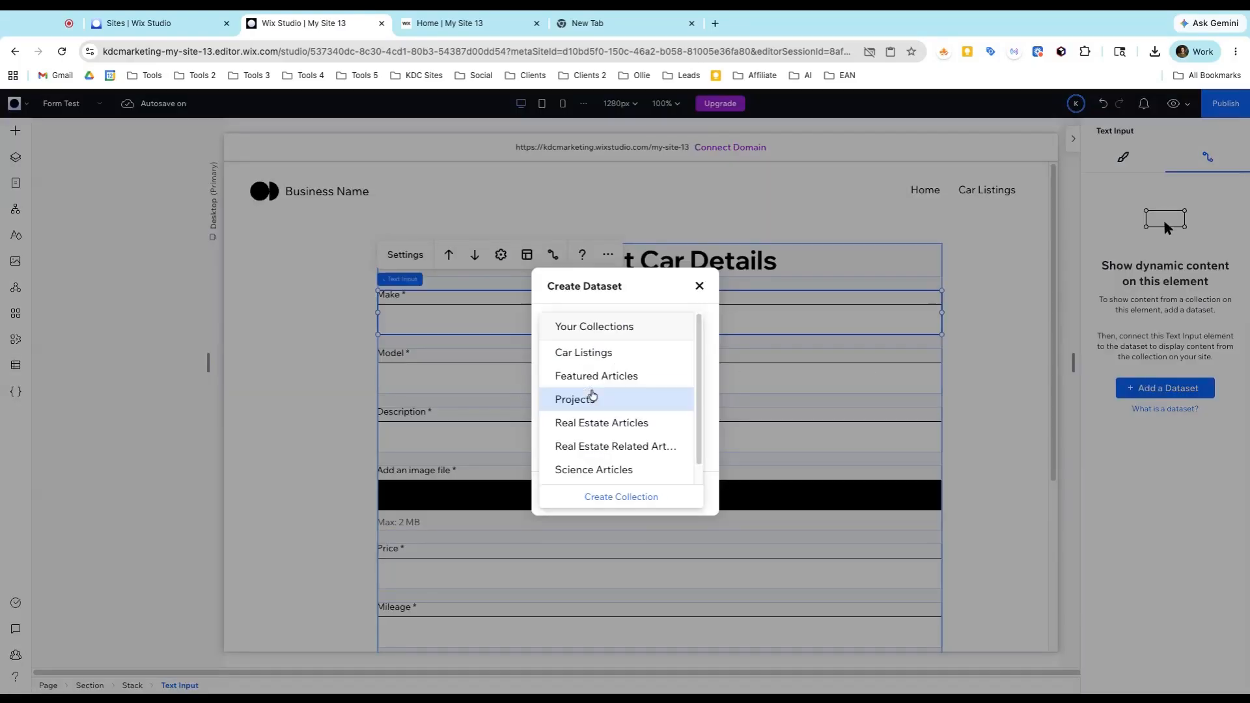
scroll(572, 417, "down", 1)
scroll(596, 483, "up", 1)
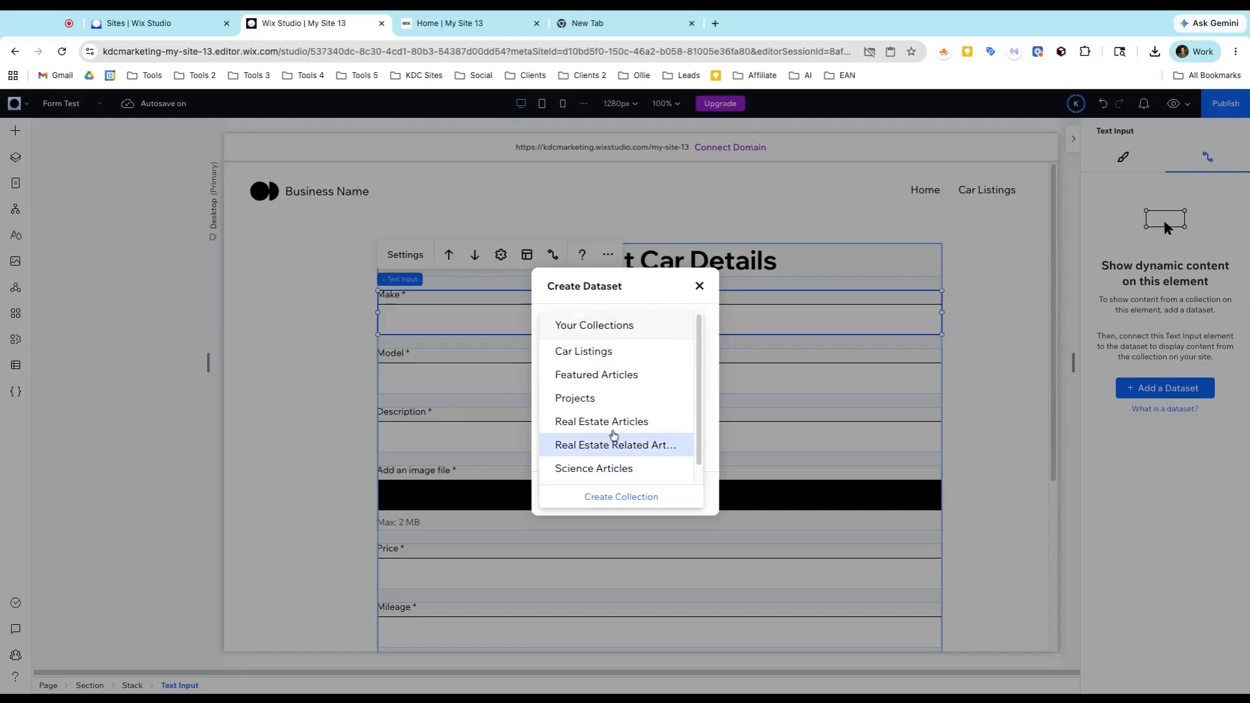
left_click(601, 354)
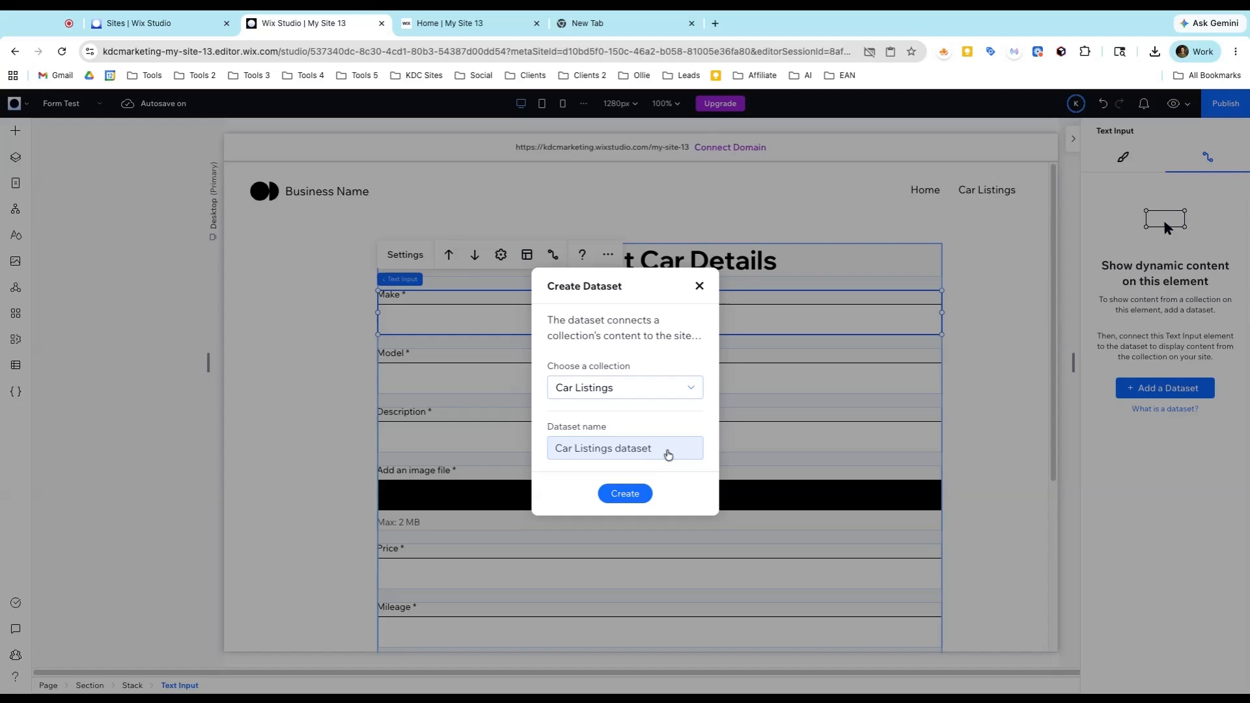
left_click(668, 454)
left_click(662, 452)
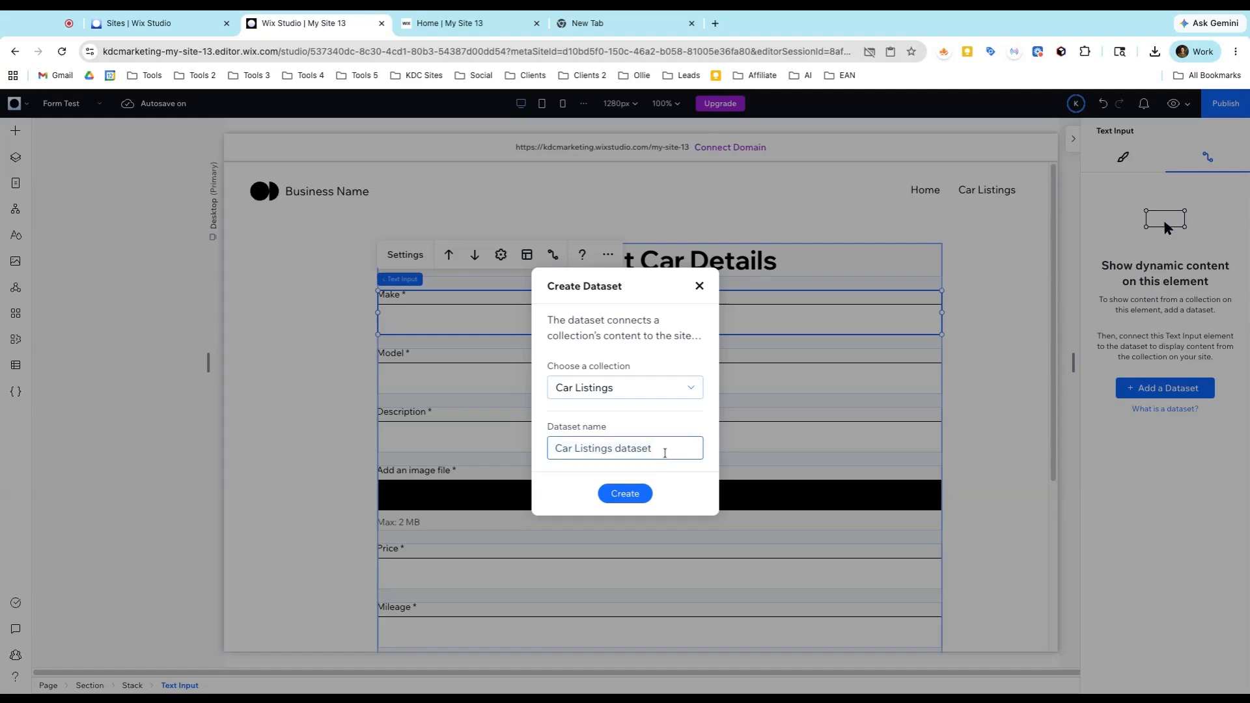
left_click(625, 492)
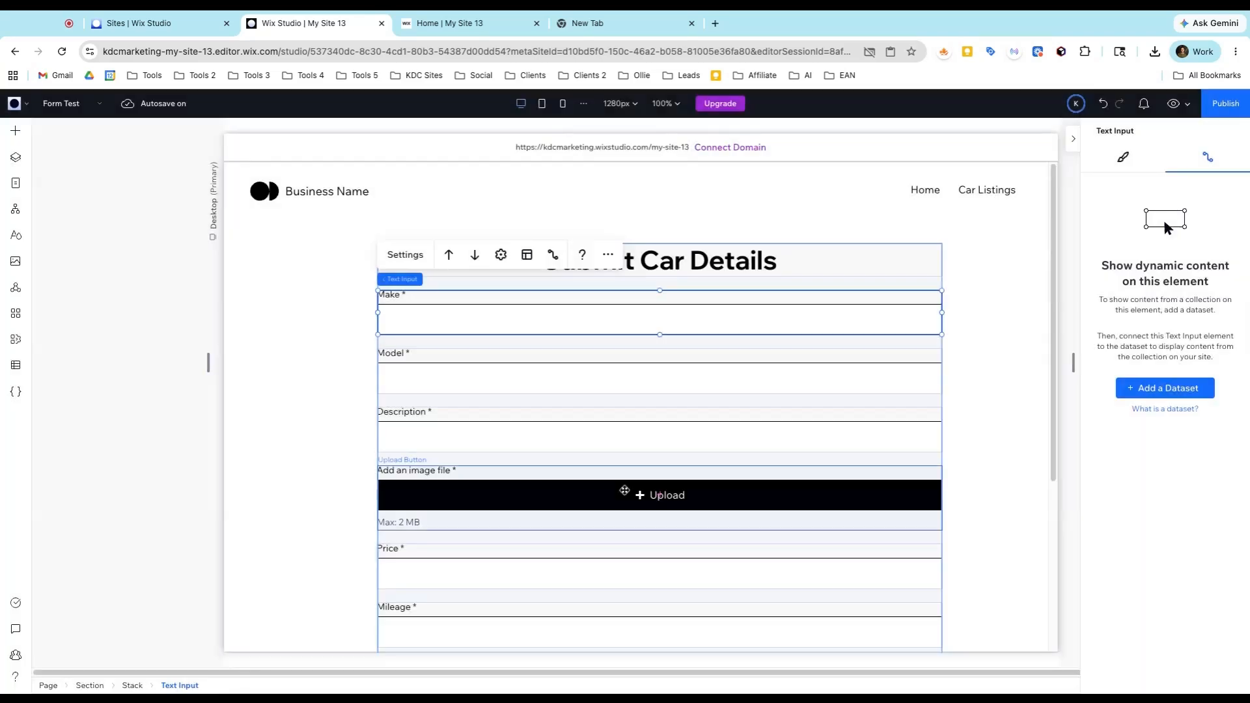
Change the Car Listings dataset's mode to Write in its dataset settings.
mouse_move(1164, 366)
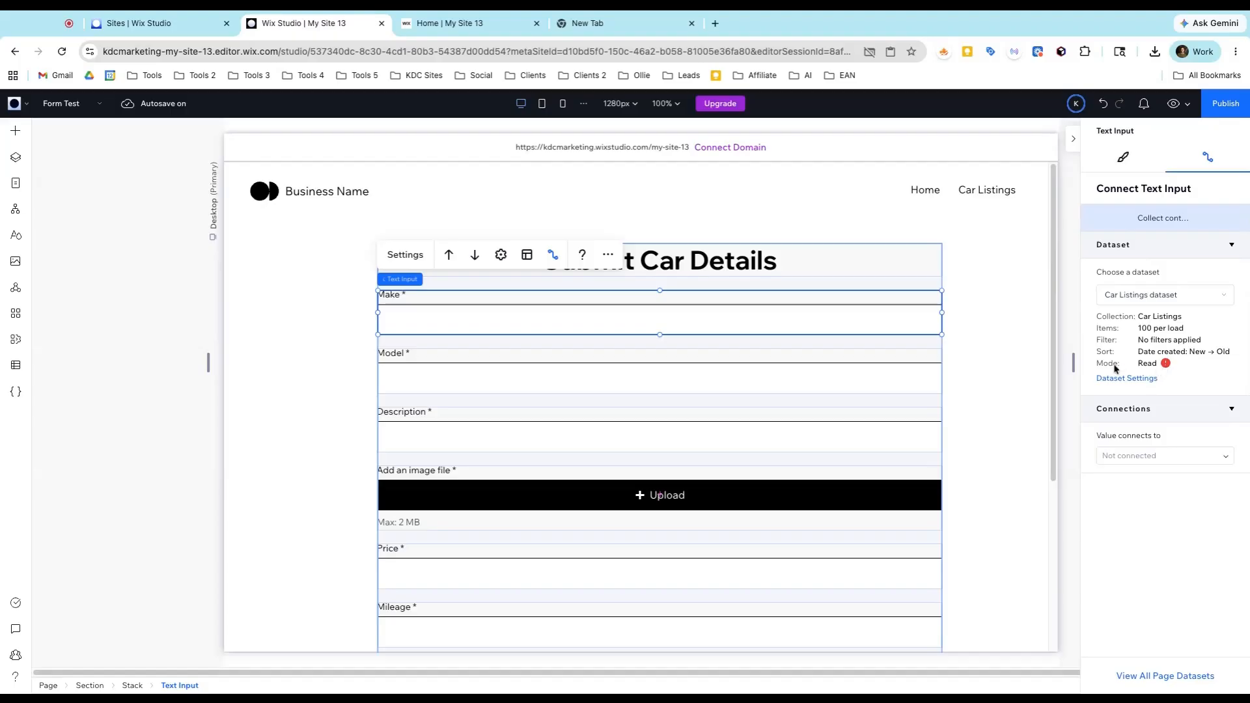
left_click(1122, 380)
left_click(1214, 363)
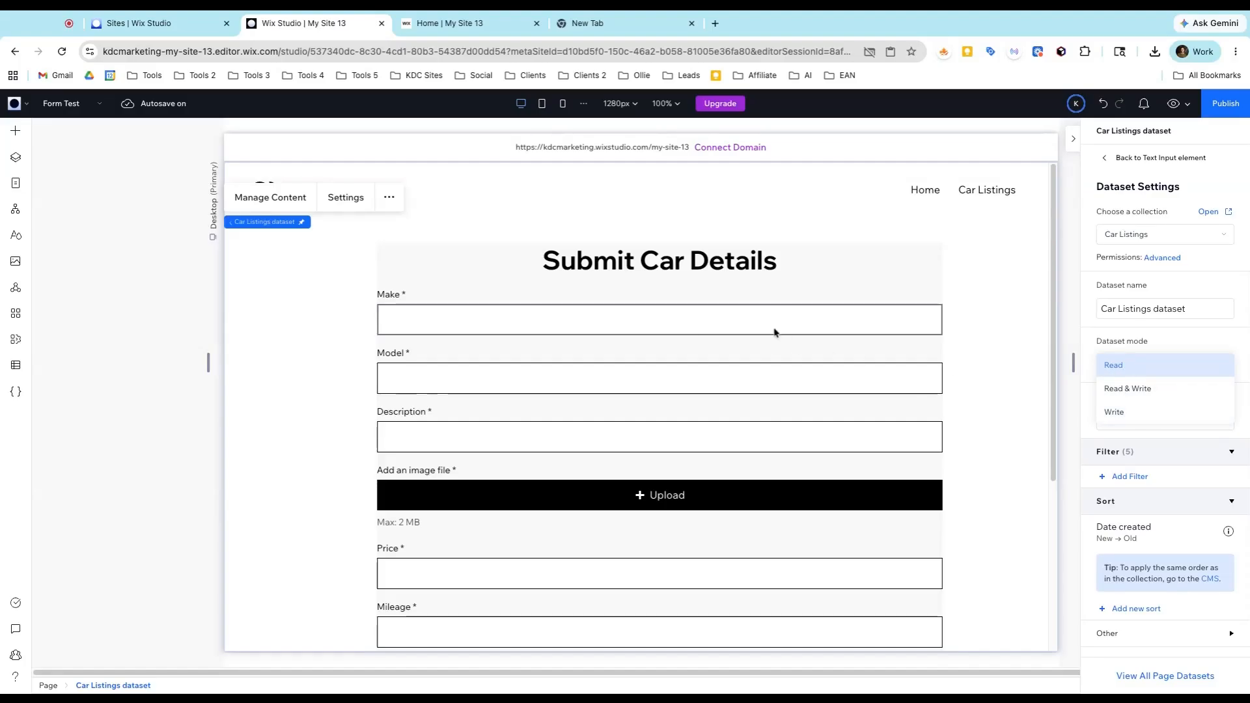
left_click(1130, 415)
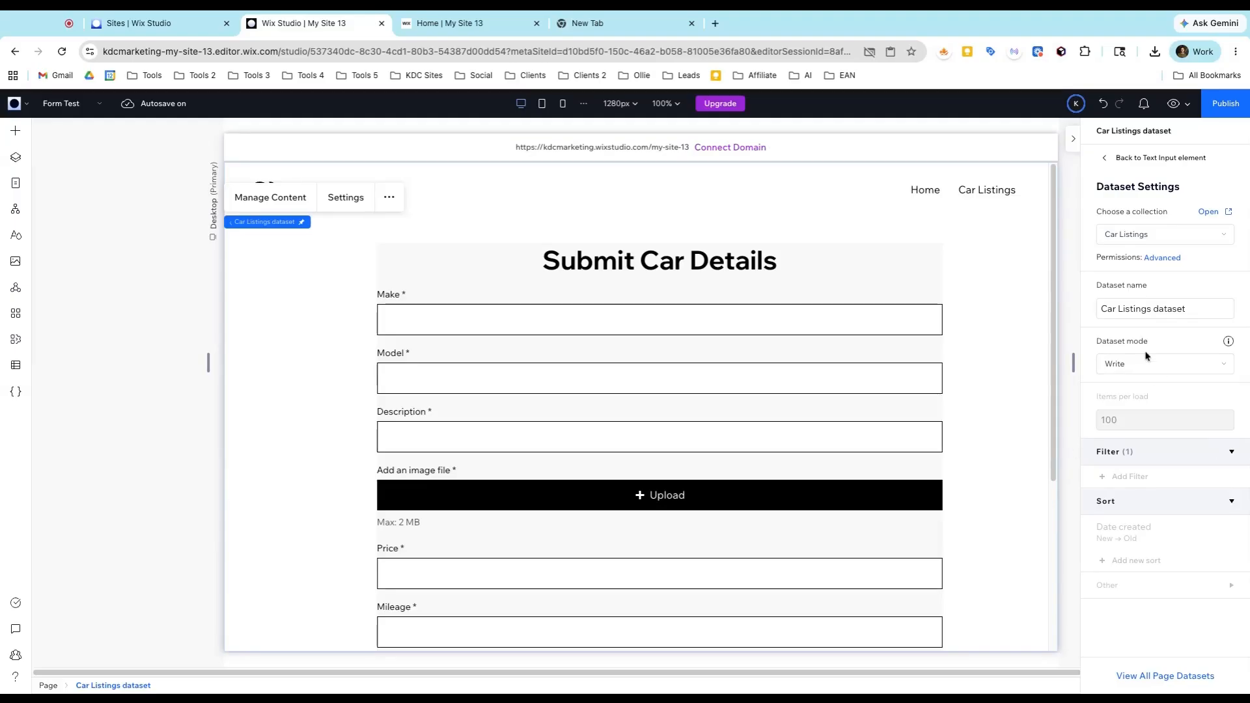
Connect the Make input's value to the Make field of the Car Listings dataset.
left_click(847, 315)
left_click(505, 321)
left_click(506, 323)
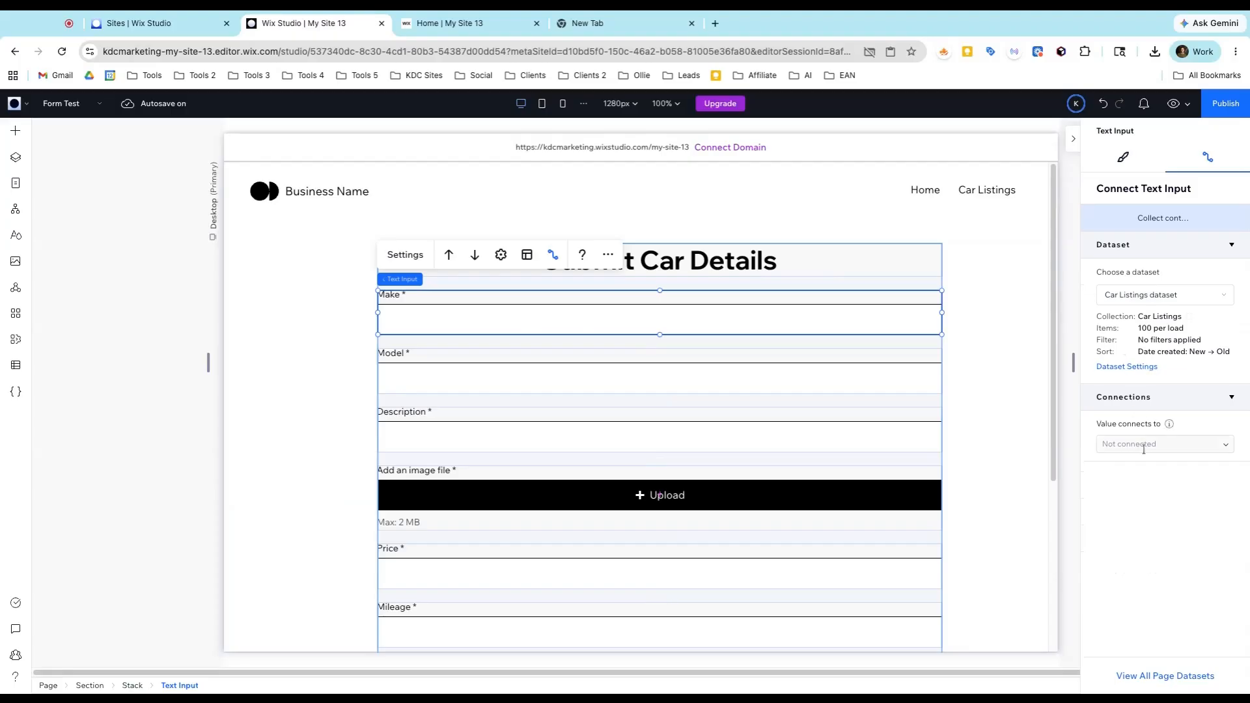
left_click(1226, 443)
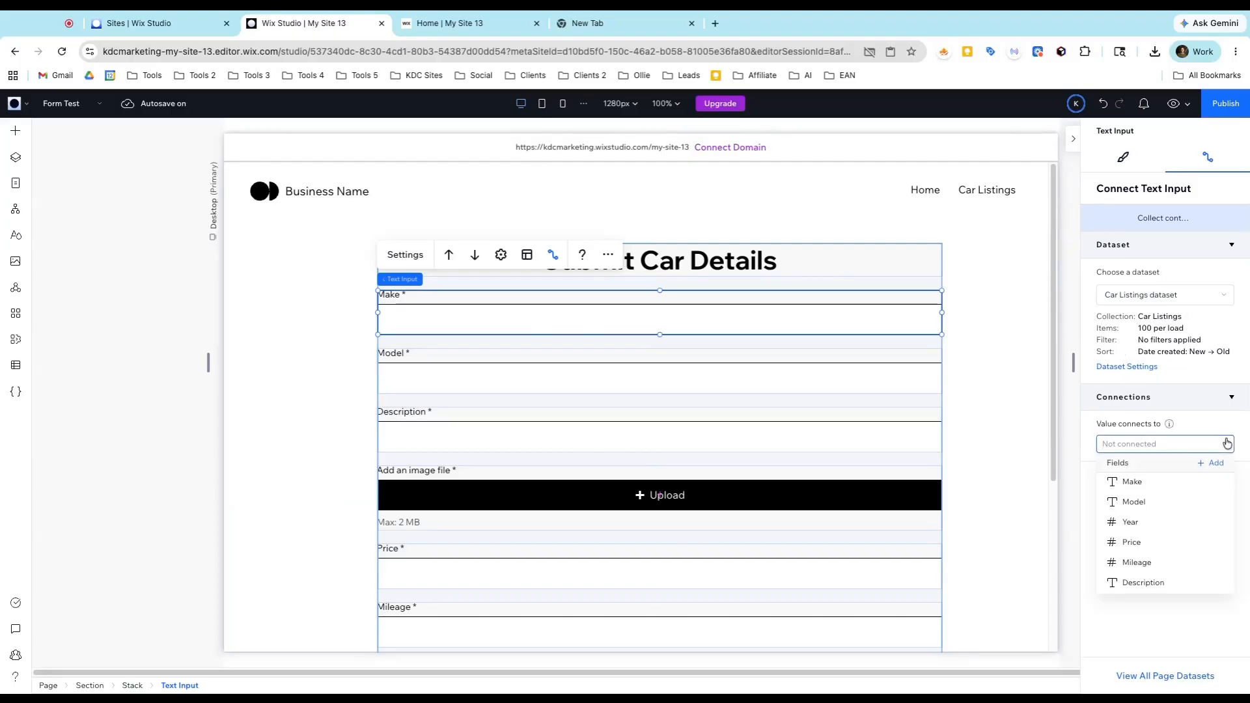
left_click(1131, 482)
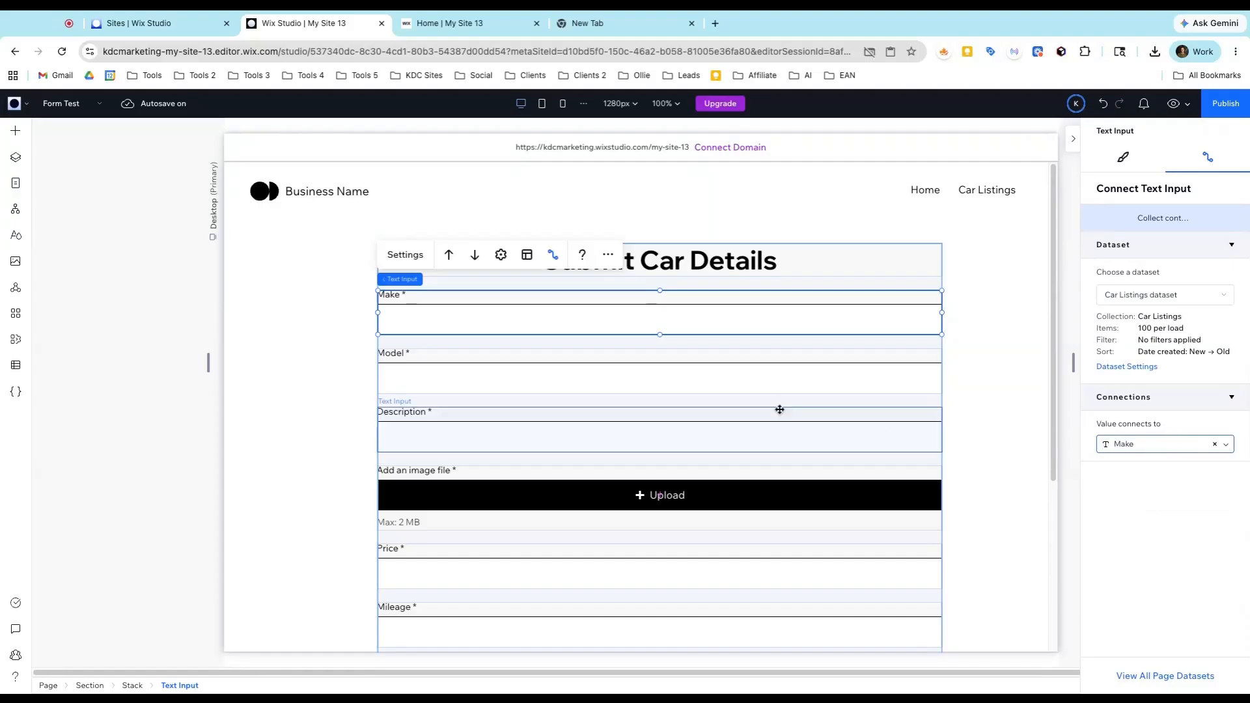
Connect the Model input to the Car Listings dataset and bind its value to the Model field.
left_click(839, 400)
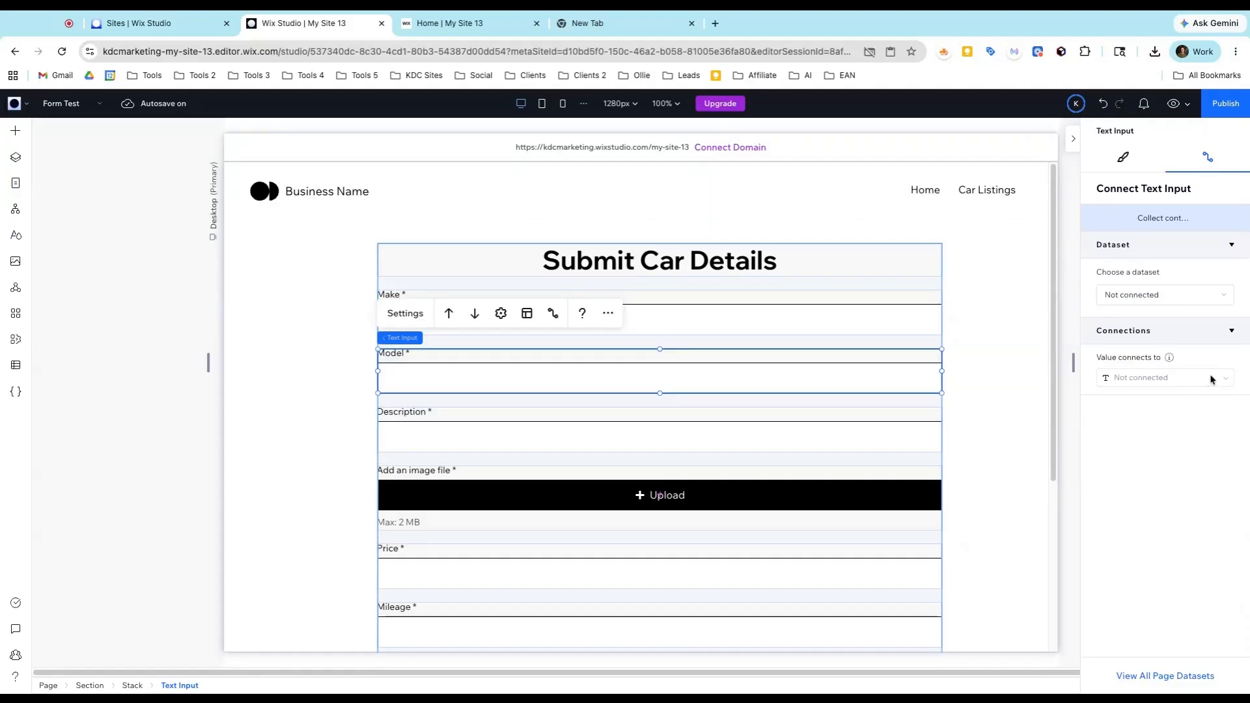
left_click(1133, 295)
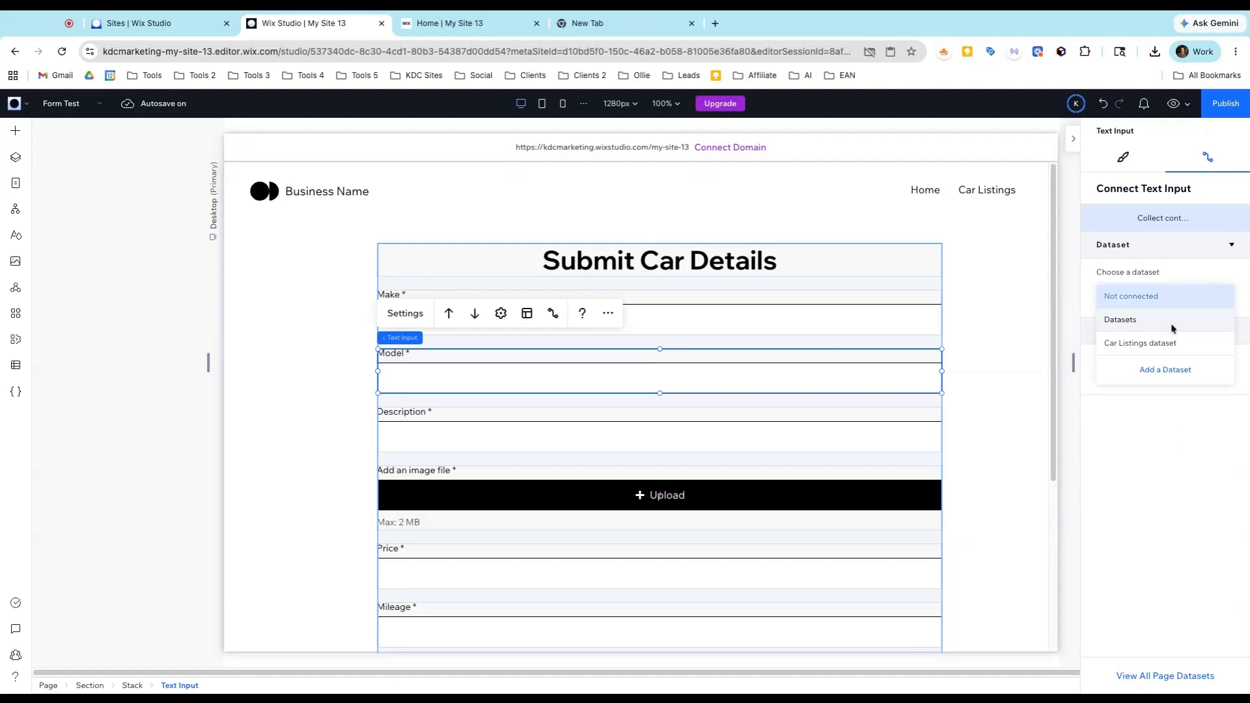
left_click(1133, 340)
left_click(1222, 444)
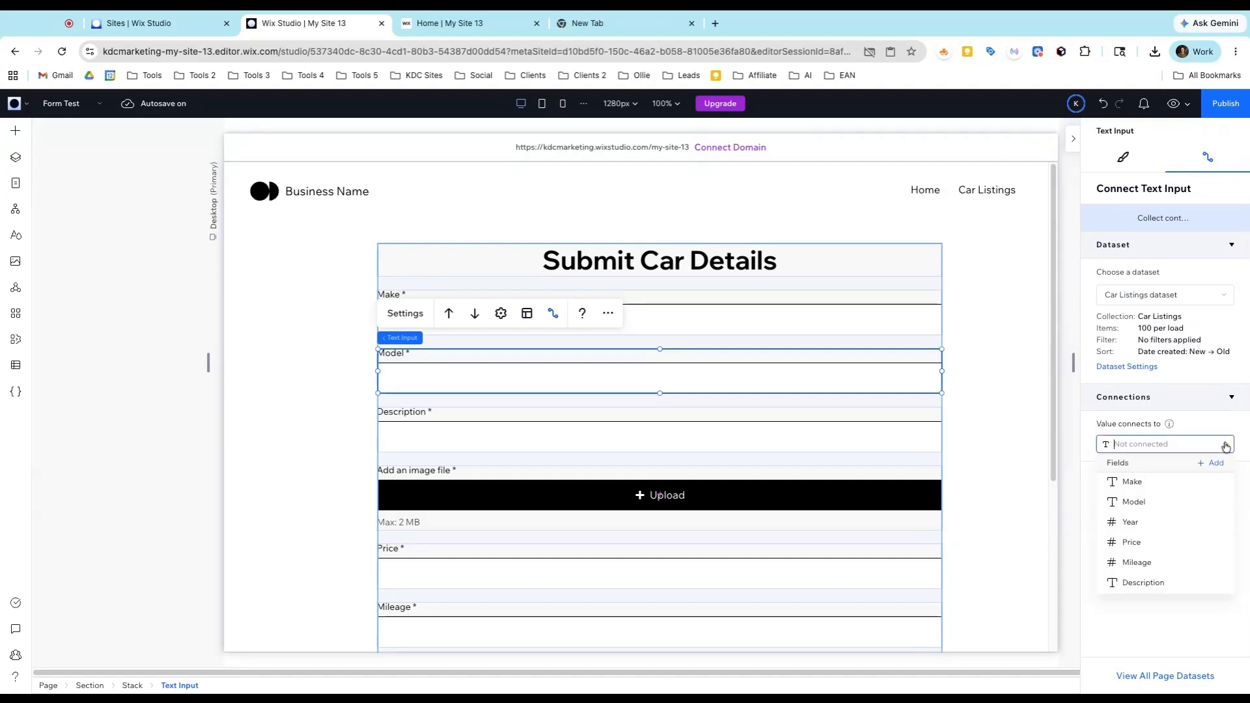
left_click(1185, 502)
Connect the Description input to the Car Listings dataset and bind its value to the Description field.
left_click(754, 443)
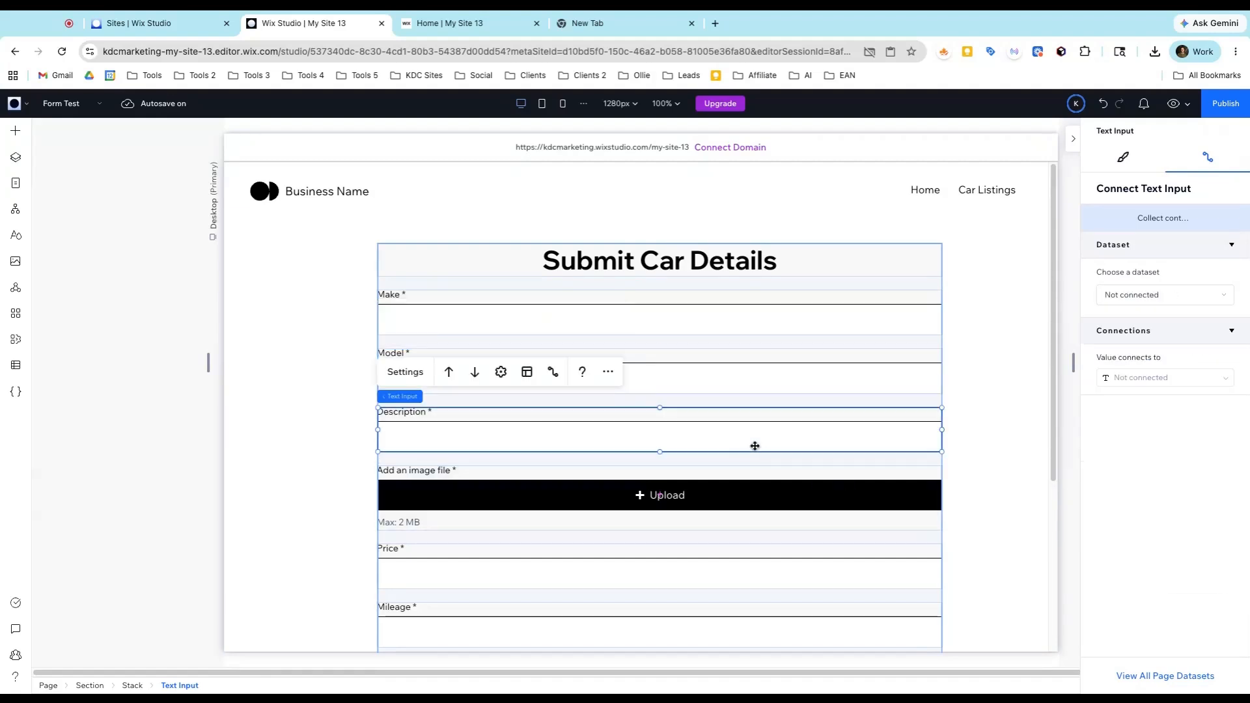
left_click(1223, 297)
left_click(1193, 343)
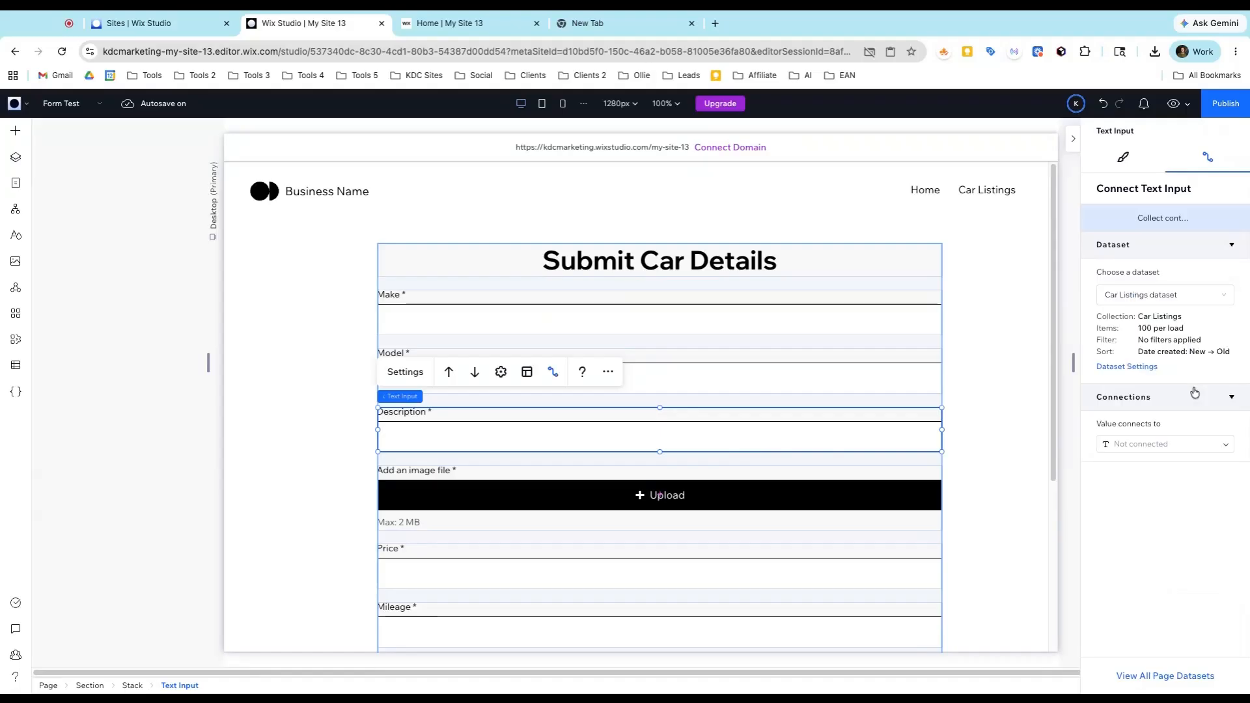
left_click(1224, 444)
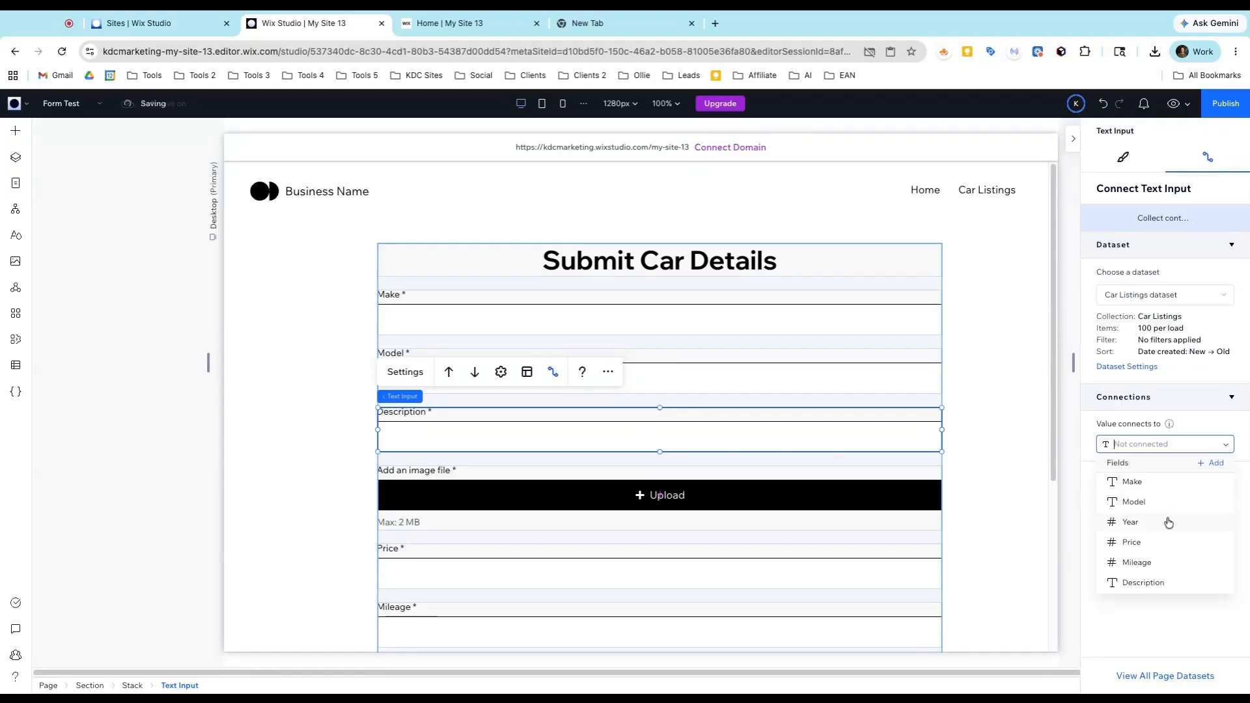
left_click(1140, 581)
Connect the image upload button to the Car Listings dataset and bind its file to the Car Image field.
scroll(797, 493, "down", 1)
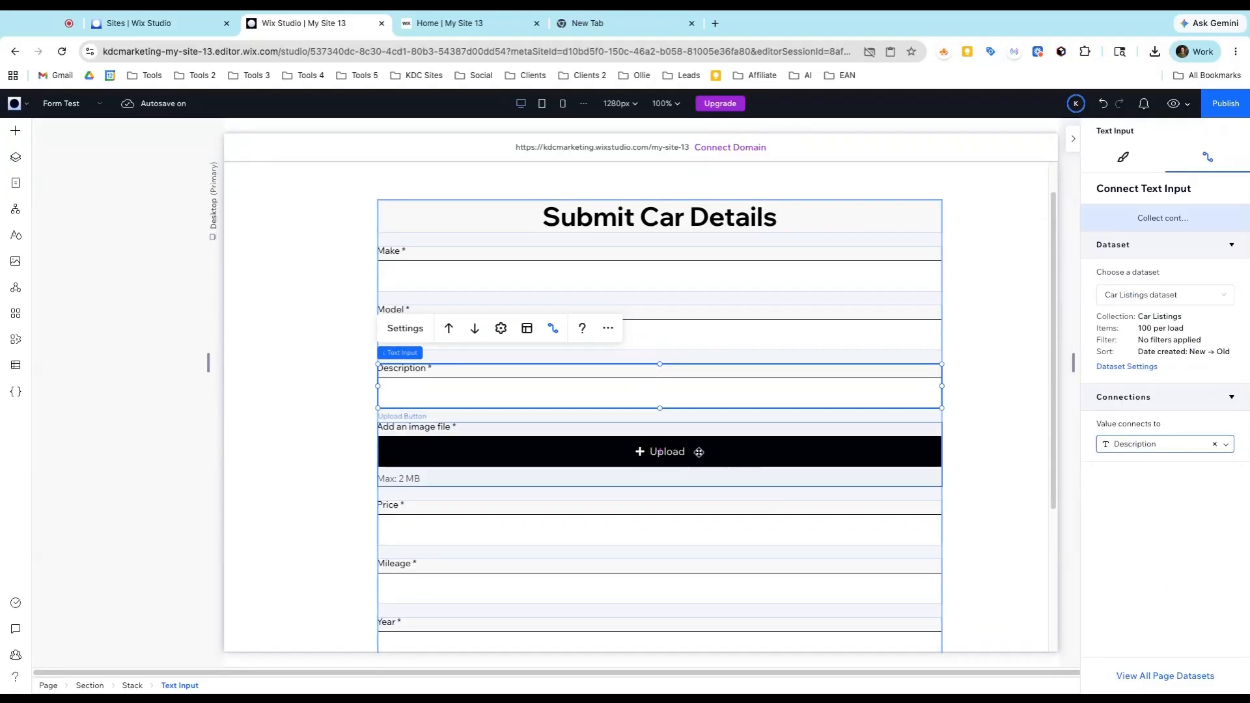
left_click(899, 454)
left_click(1164, 295)
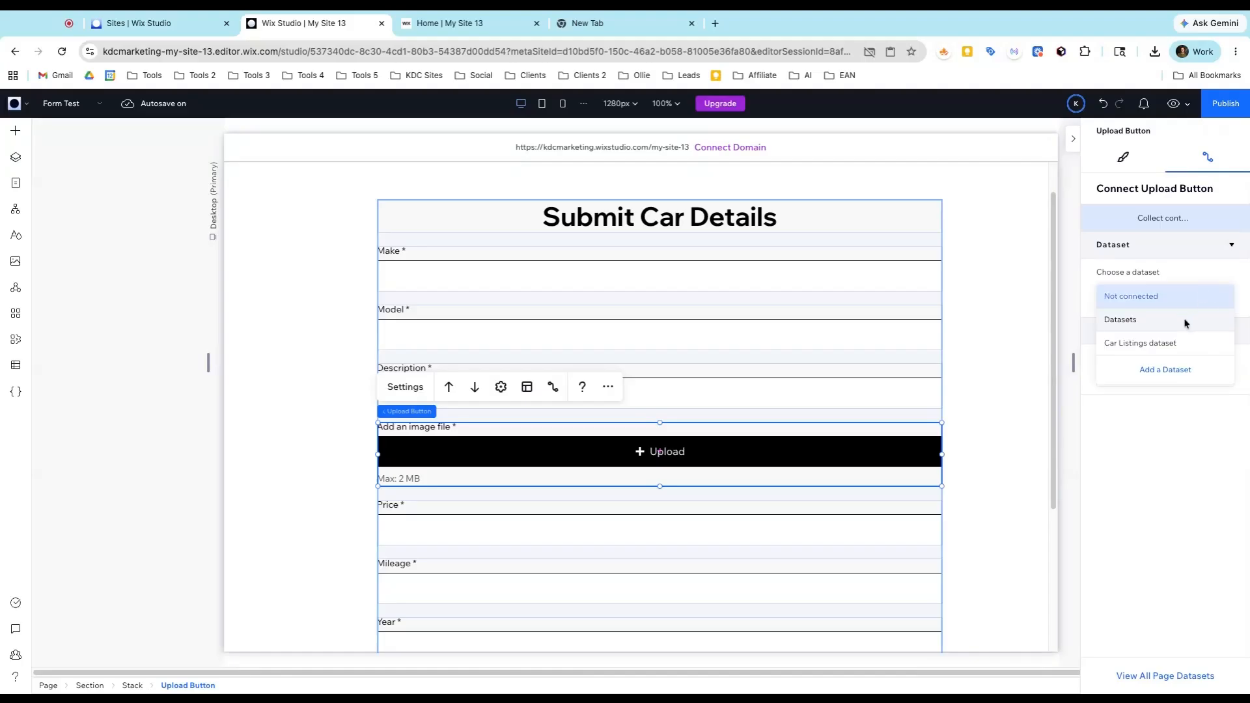
left_click(1172, 344)
left_click(1224, 448)
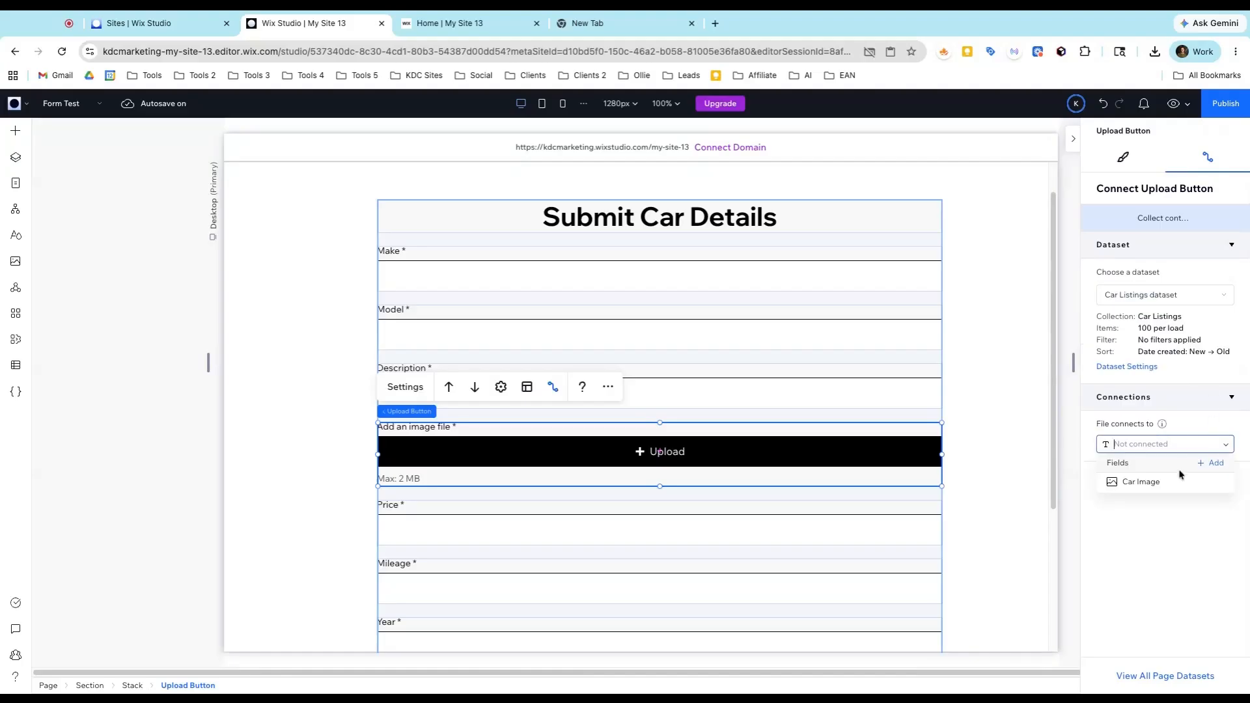
left_click(1169, 483)
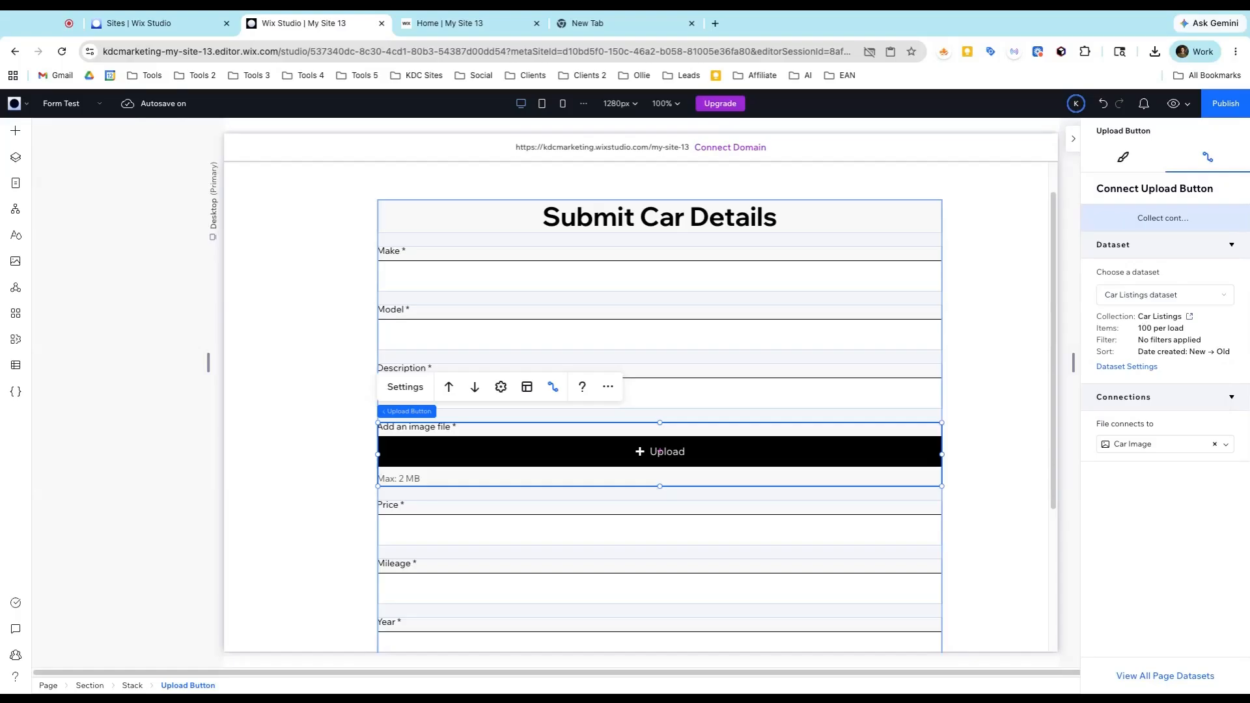
Connect the Price input to the Car Listings dataset and bind its value to the Price field.
left_click(670, 534)
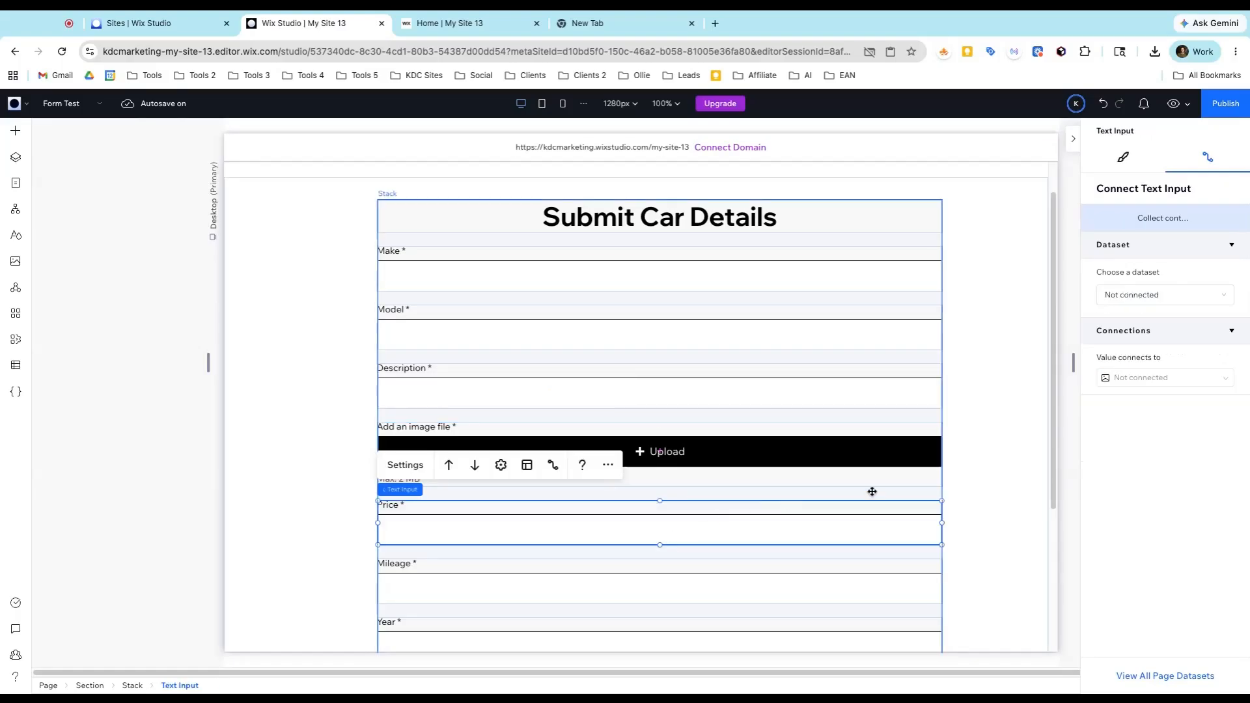
left_click(1215, 296)
left_click(1154, 351)
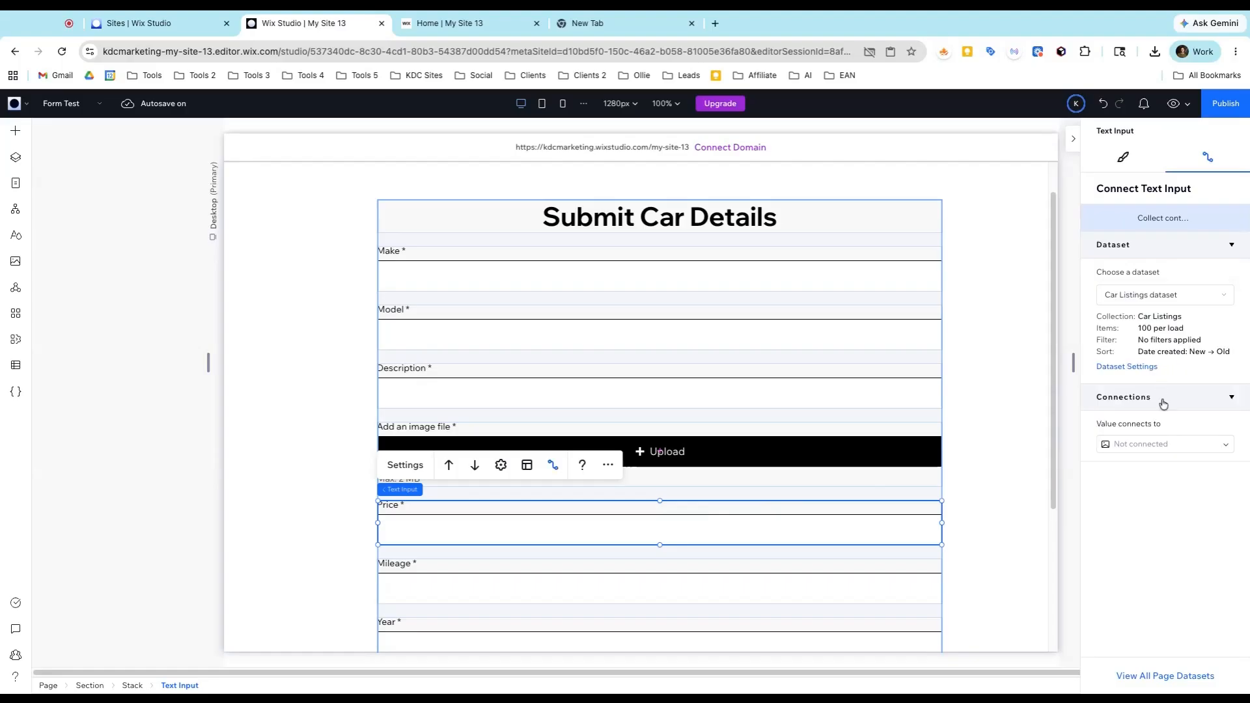
left_click(1166, 444)
left_click(1151, 541)
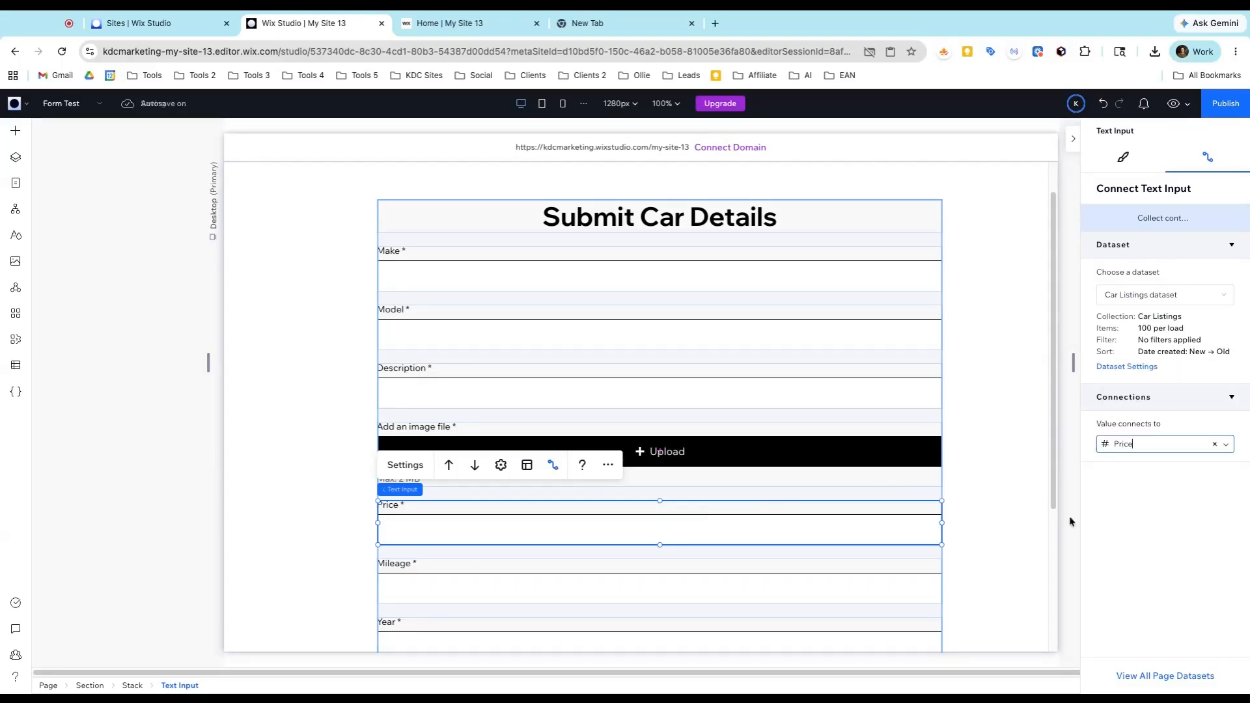
Connect the Mileage input to the Car Listings dataset and bind its value to the Mileage field.
scroll(778, 455, "down", 2)
left_click(732, 487)
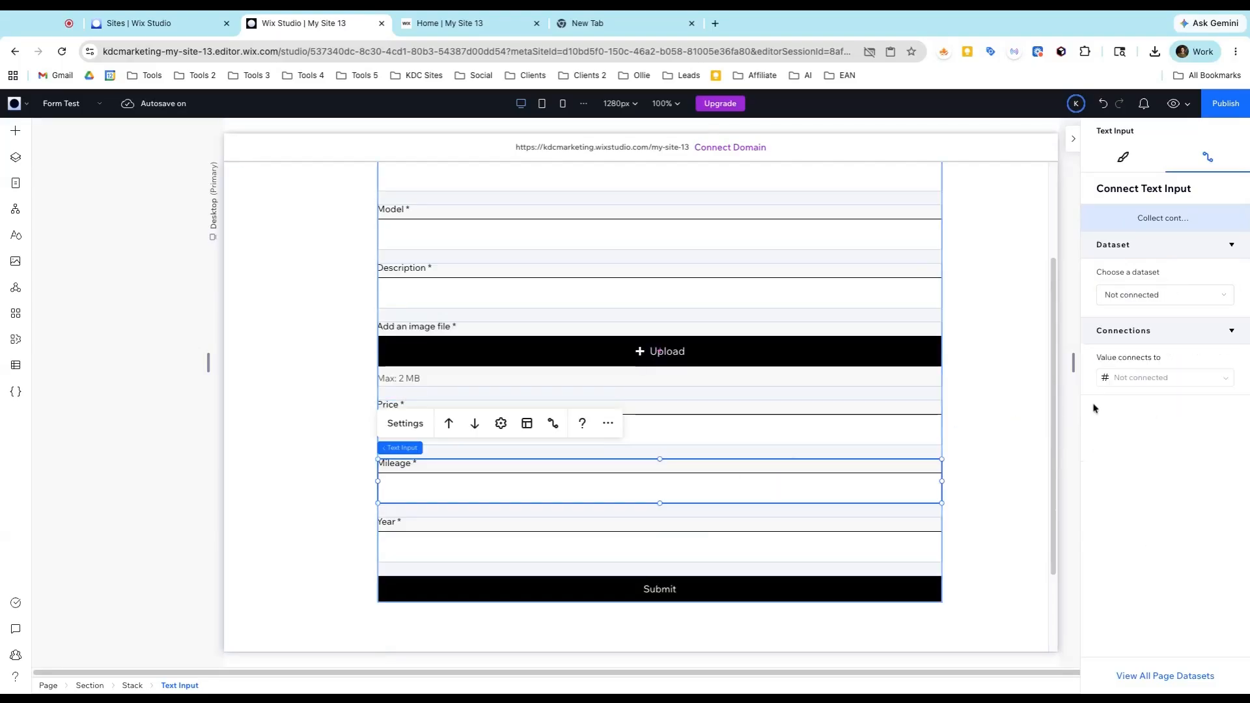
left_click(1215, 296)
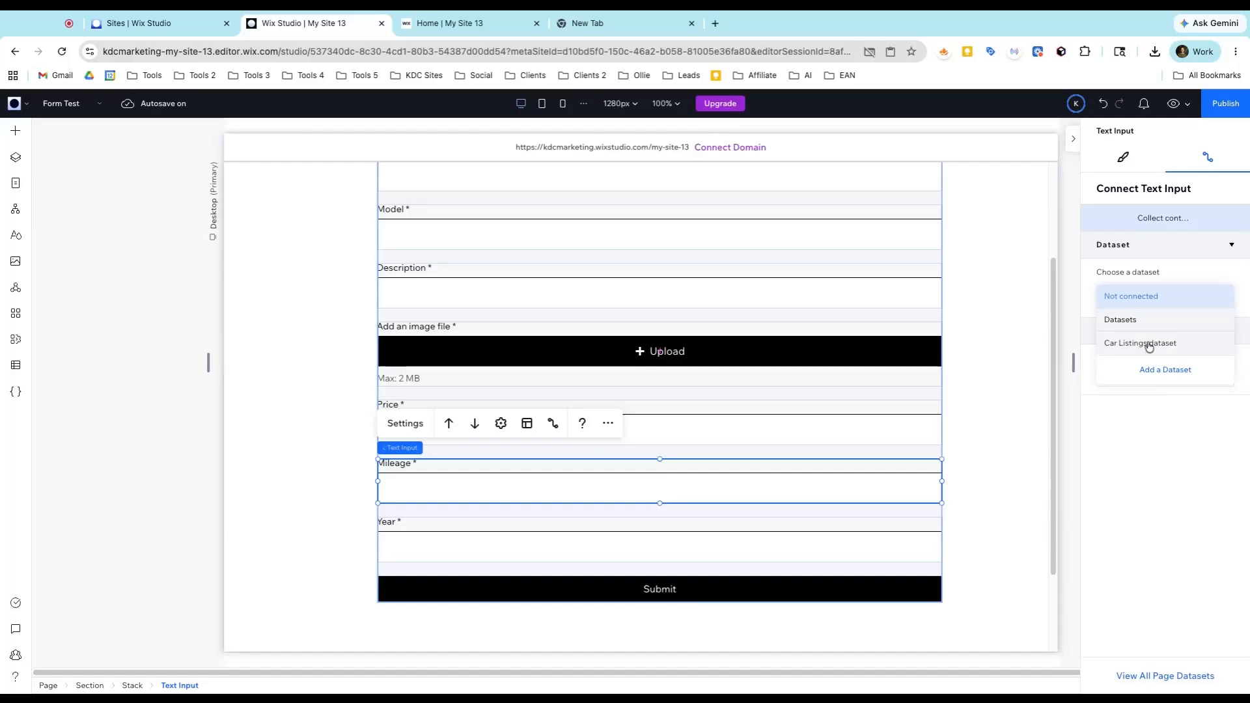
left_click(1149, 345)
left_click(1224, 444)
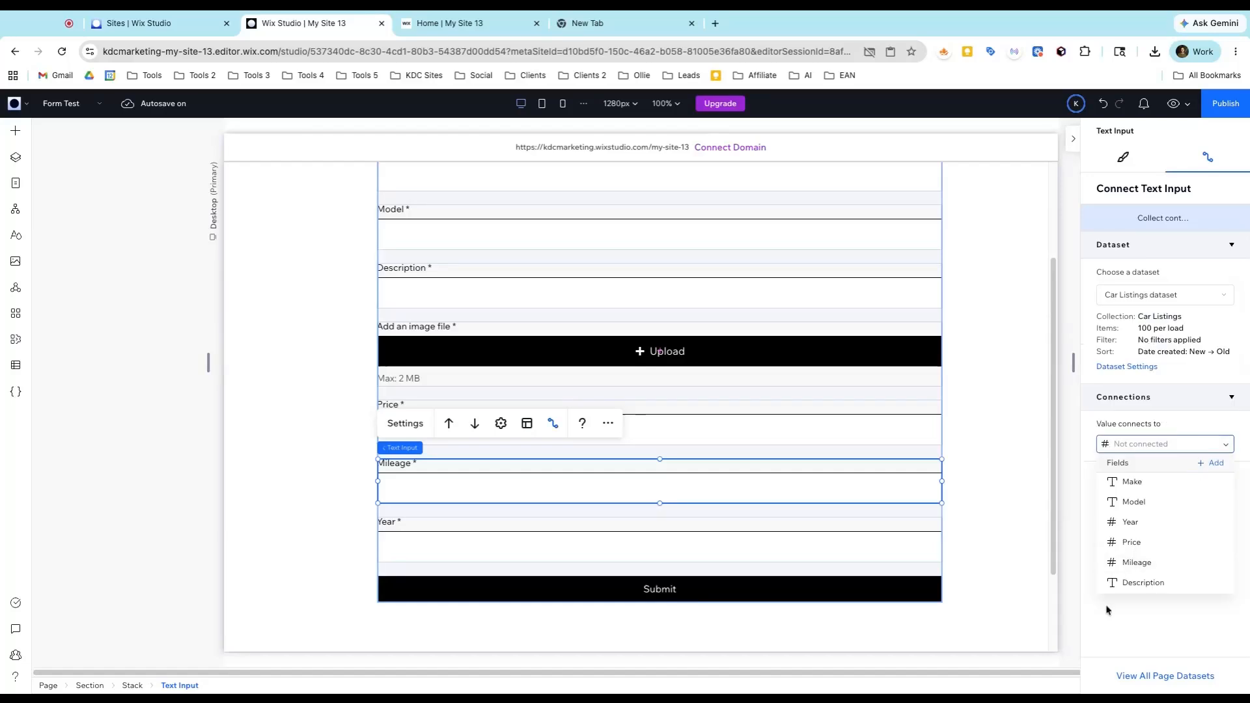
left_click(1136, 563)
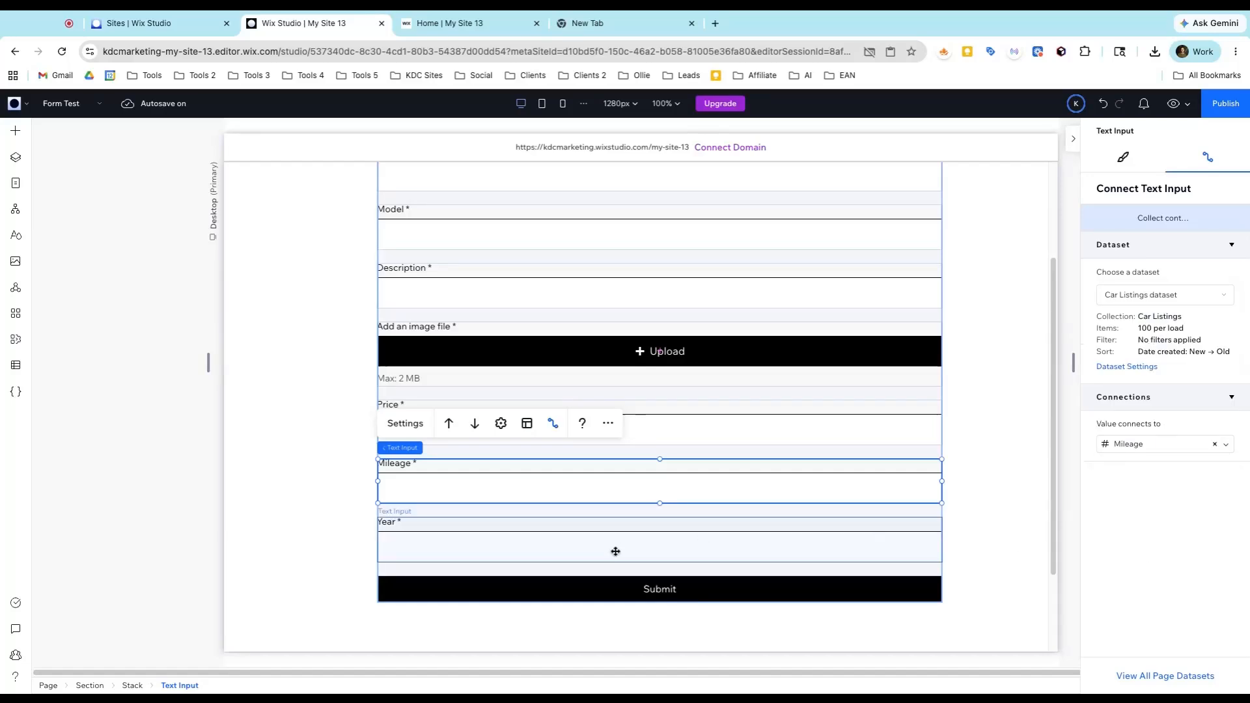
Connect the Year input to the Car Listings dataset.
left_click(665, 549)
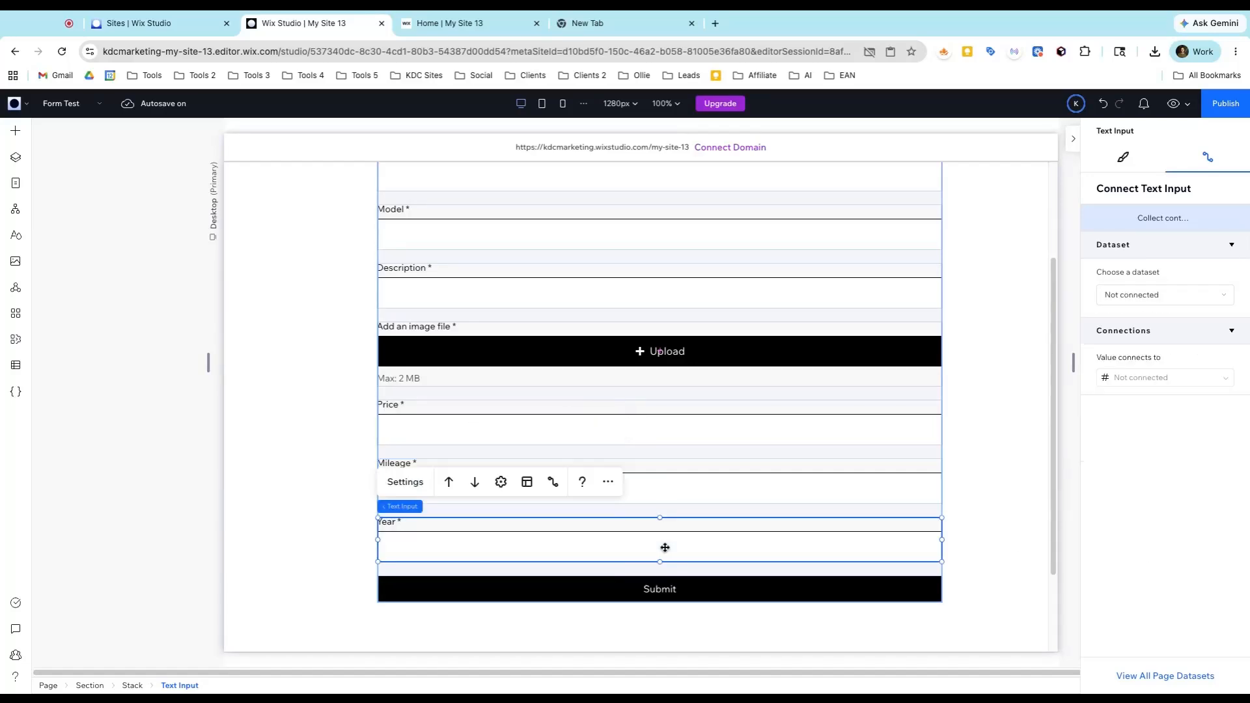
Connect the Year input to the Car Listings dataset and link its value to the Year field.
left_click(1215, 294)
left_click(1181, 341)
left_click(1223, 444)
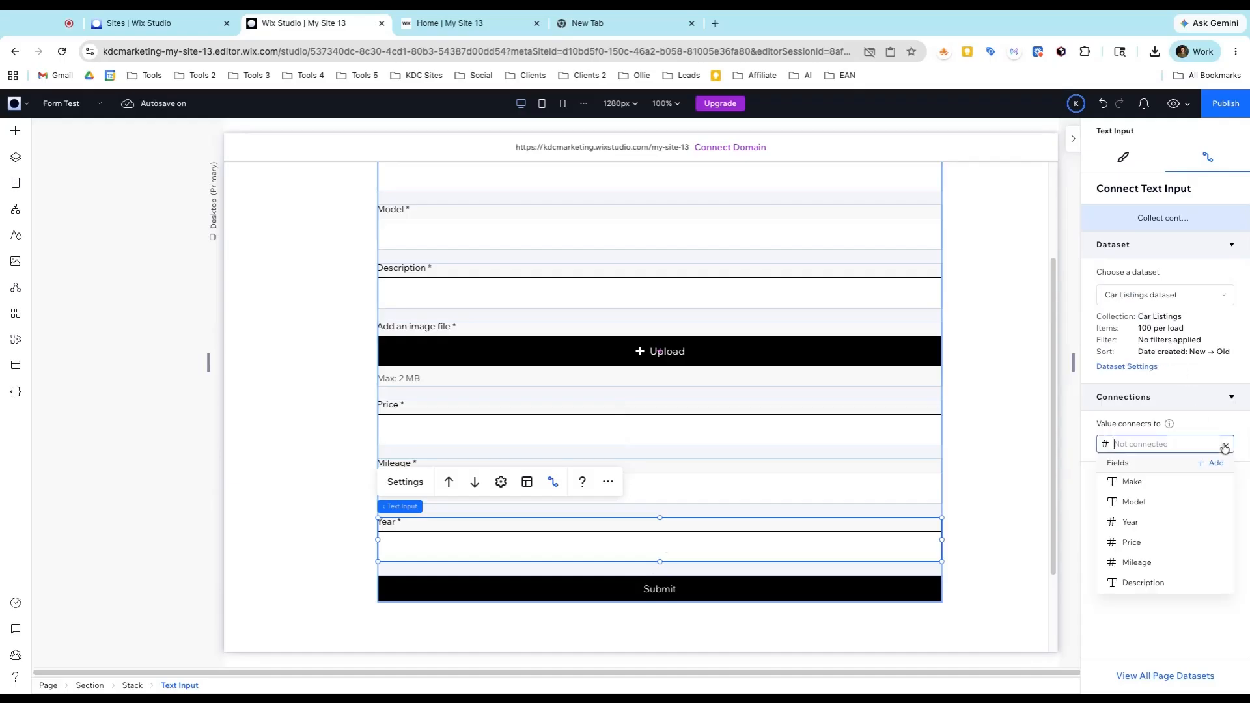
left_click(1182, 521)
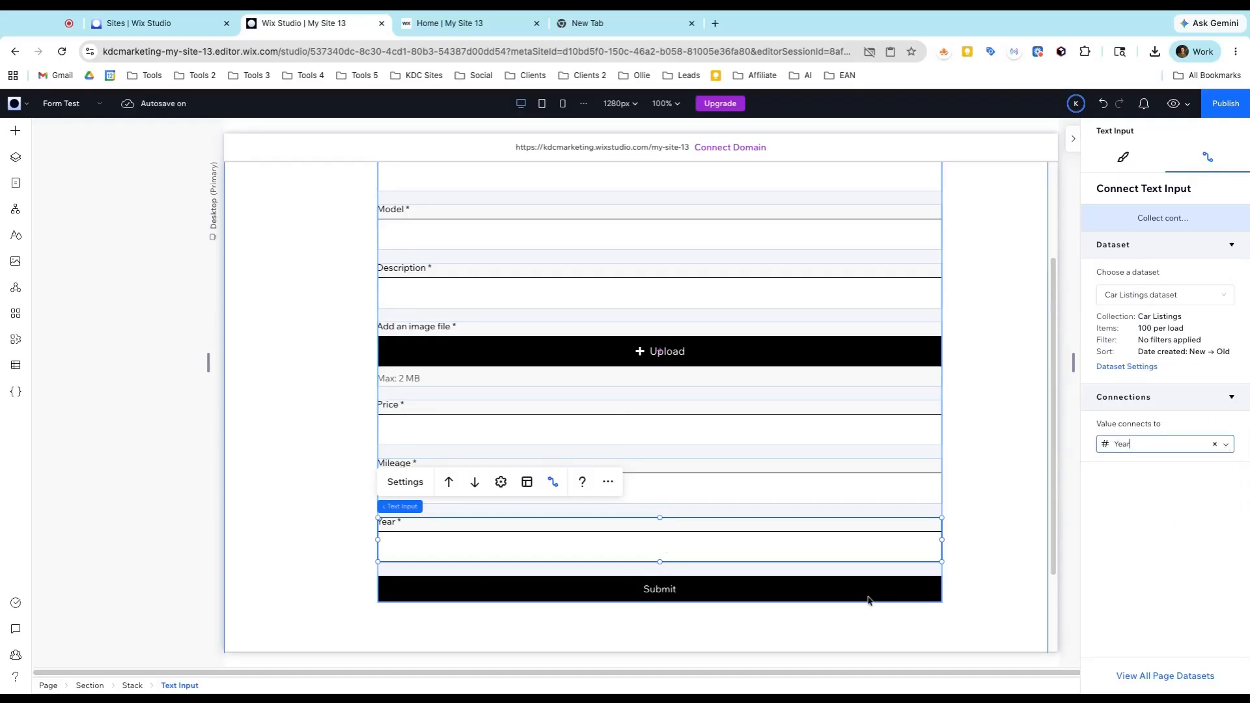
Connect the form's Submit button to the Car Listings dataset with Submit as its click action.
left_click(808, 588)
scroll(689, 523, "down", 2)
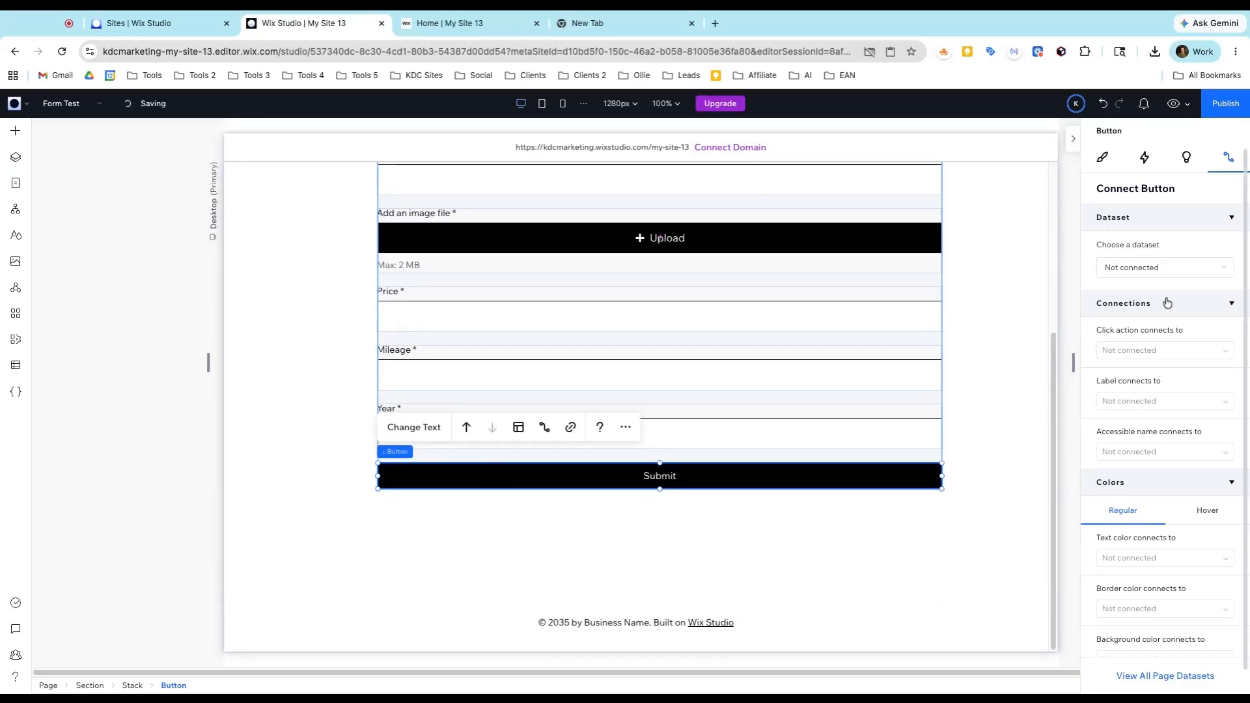
left_click(1220, 268)
left_click(1181, 315)
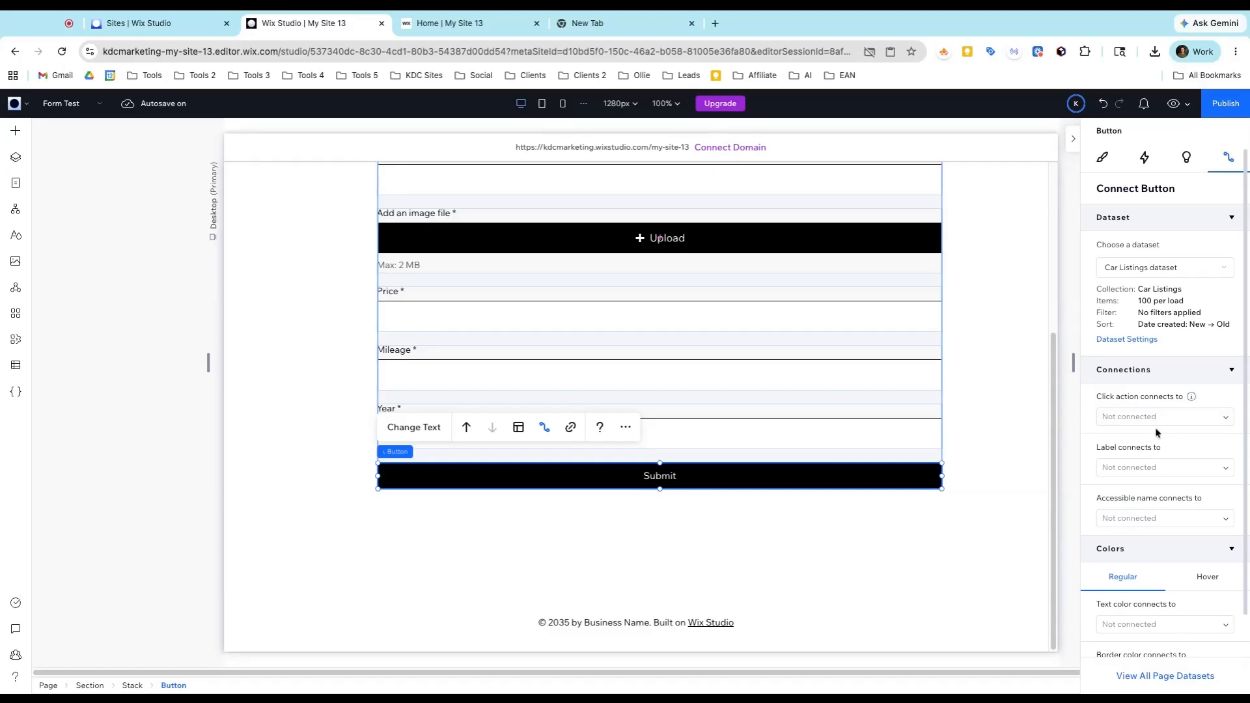
left_click(1223, 420)
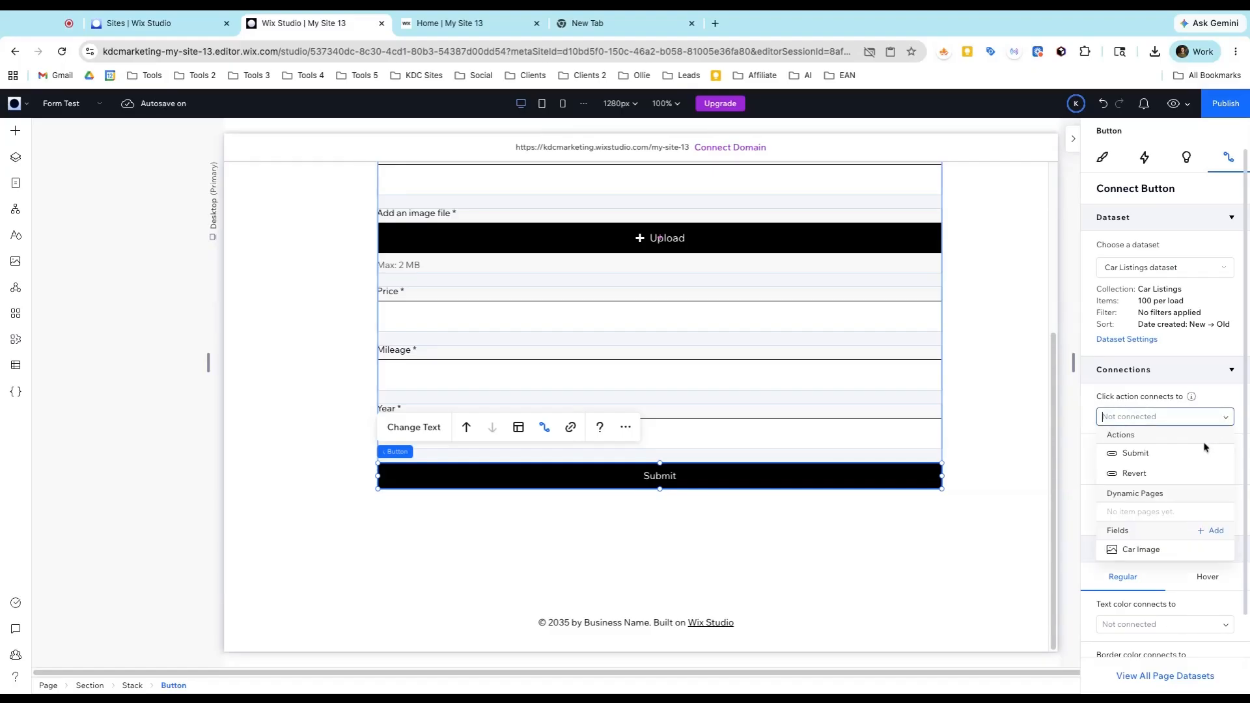
left_click(1172, 456)
Choose Stay on this page as the Submit button's navigation after a successful submission.
scroll(1157, 448, "down", 2)
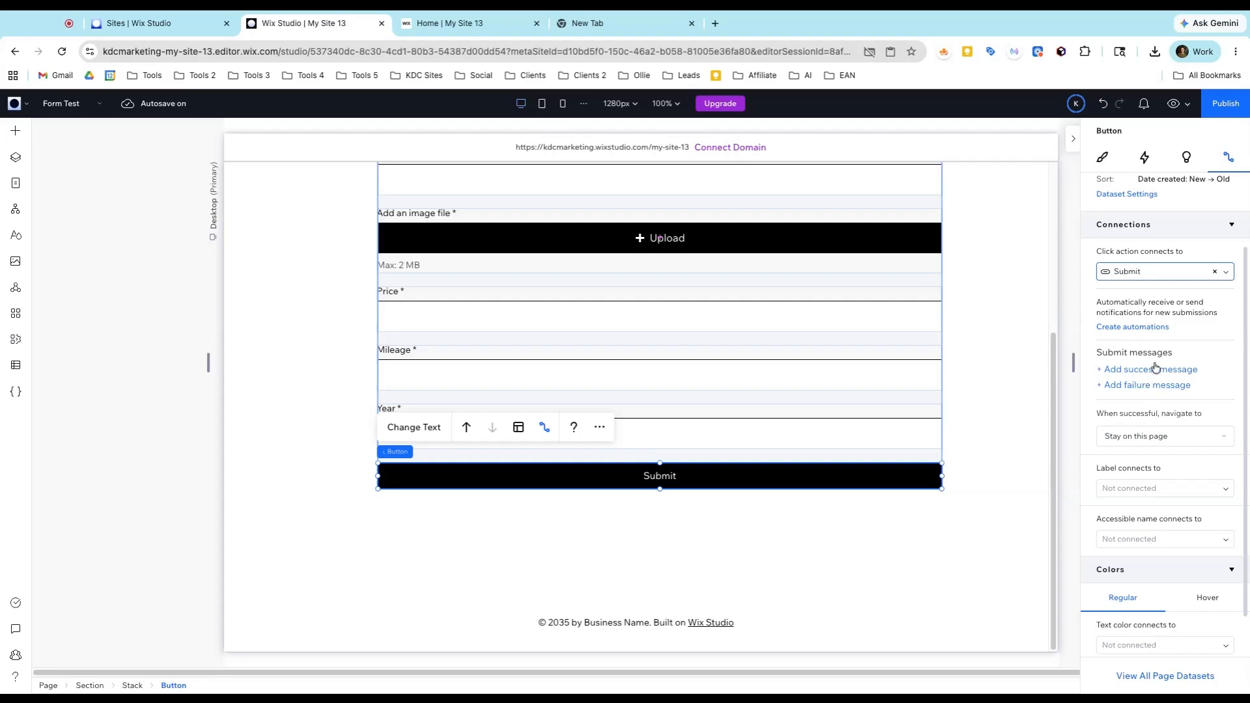
scroll(1165, 403, "down", 1)
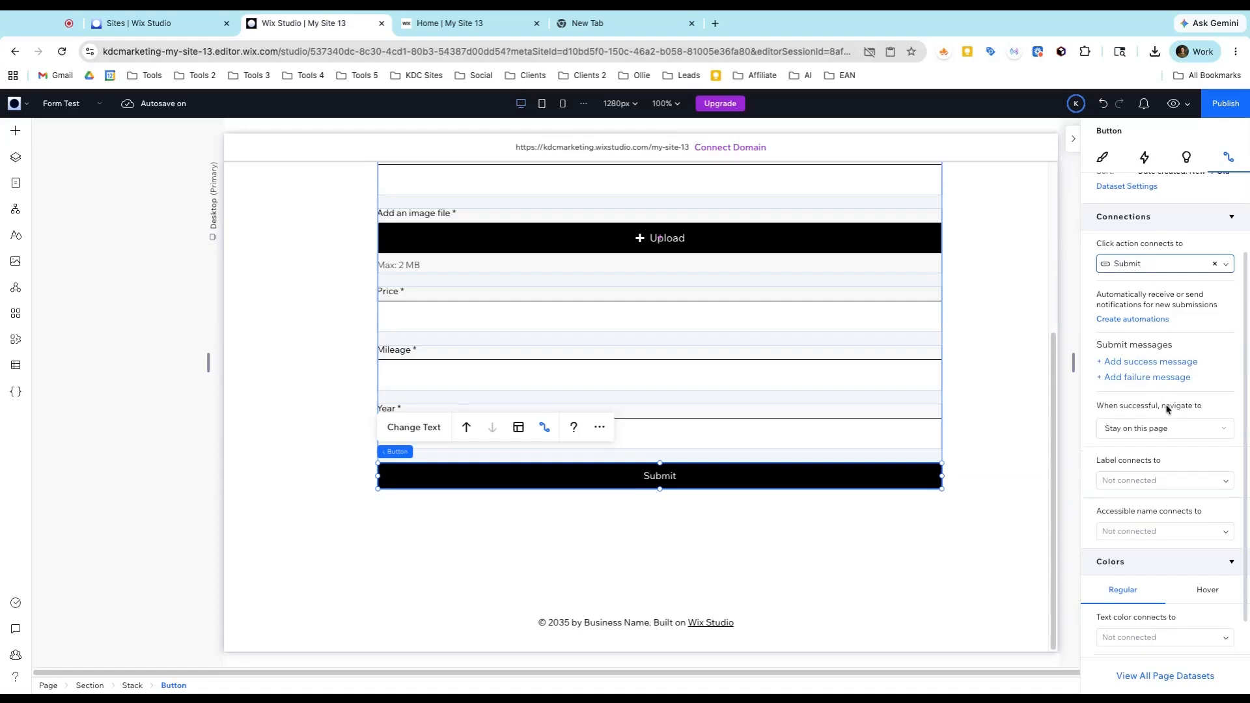
left_click(1194, 417)
left_click(1193, 416)
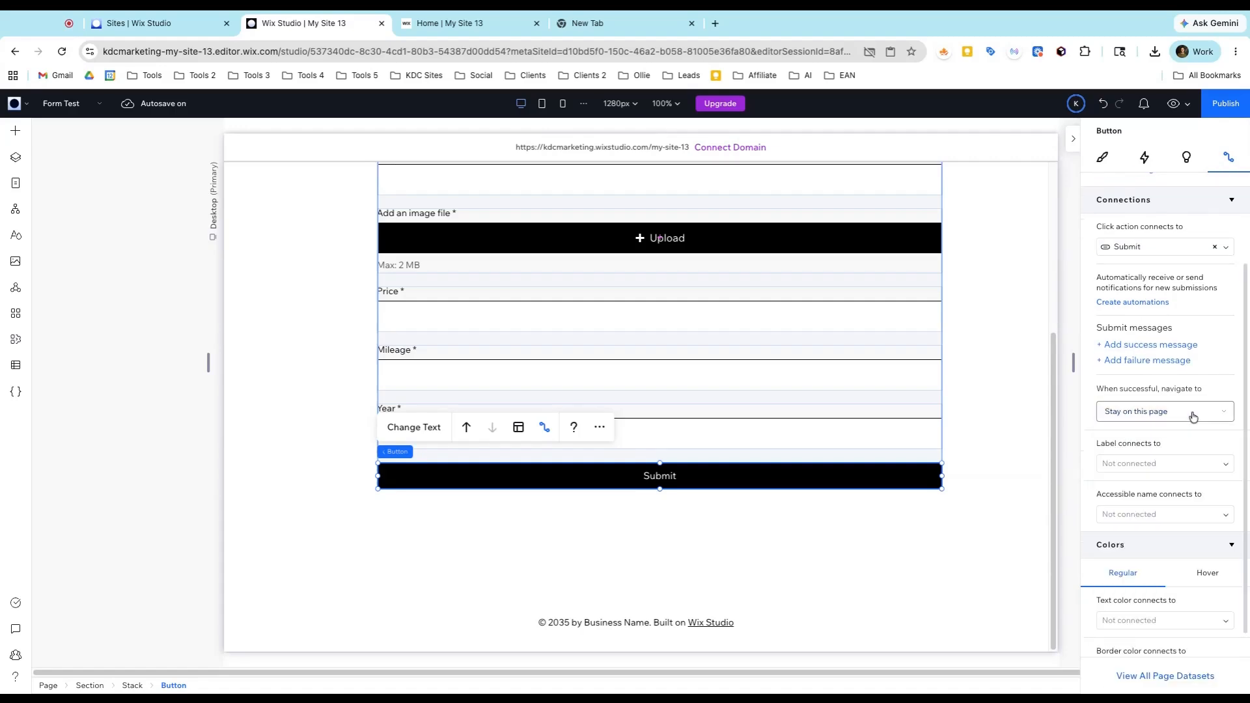
left_click(1144, 419)
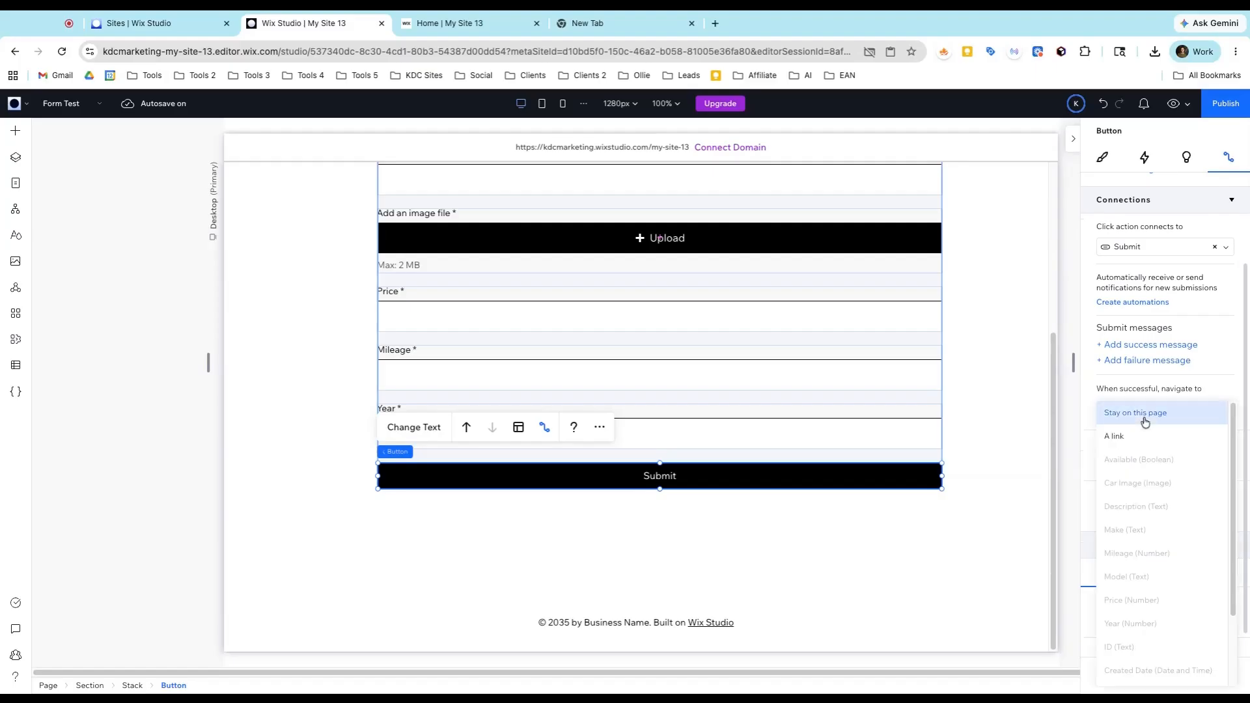
left_click(1147, 416)
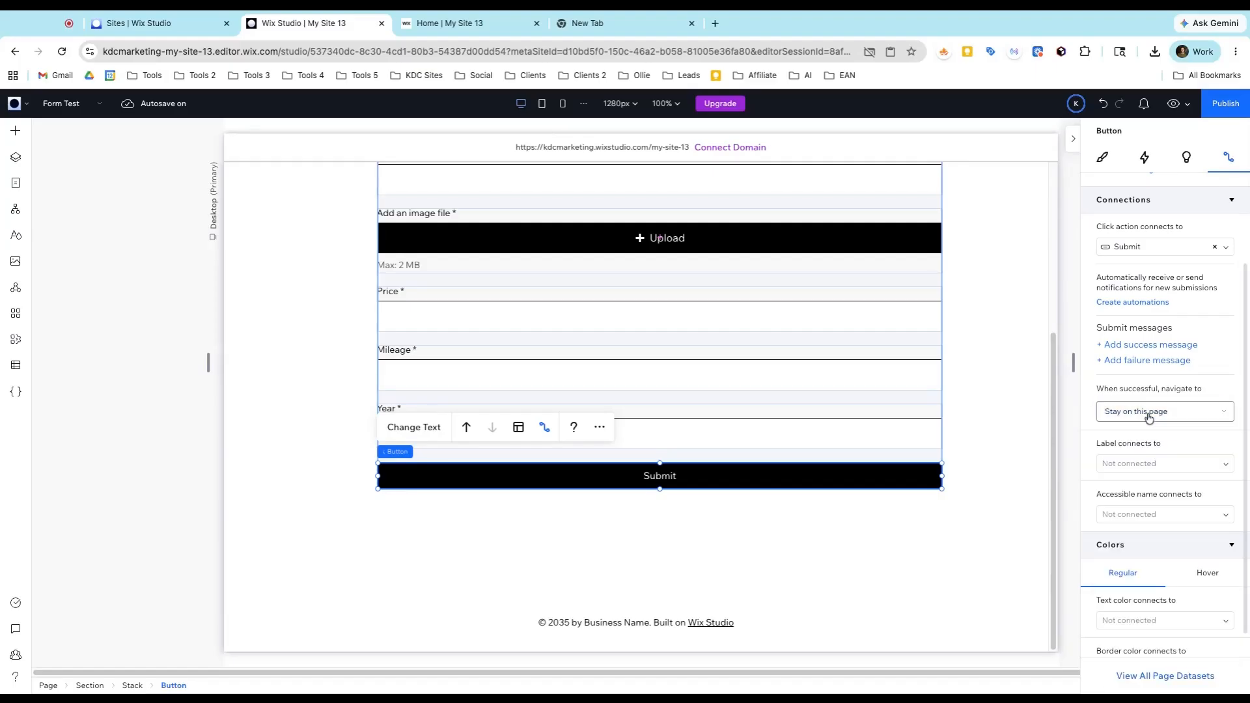
Add a success message and a failure message to the Submit button's connection.
scroll(1157, 450, "down", 2)
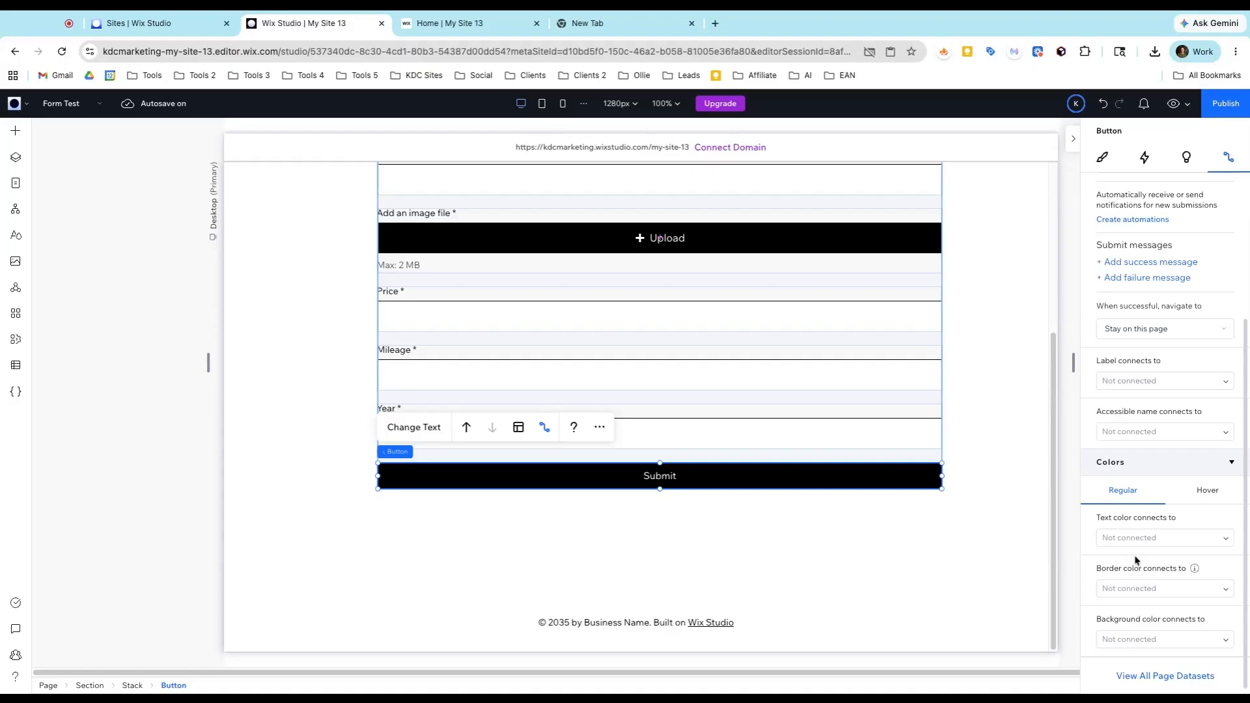
scroll(1152, 505, "up", 1)
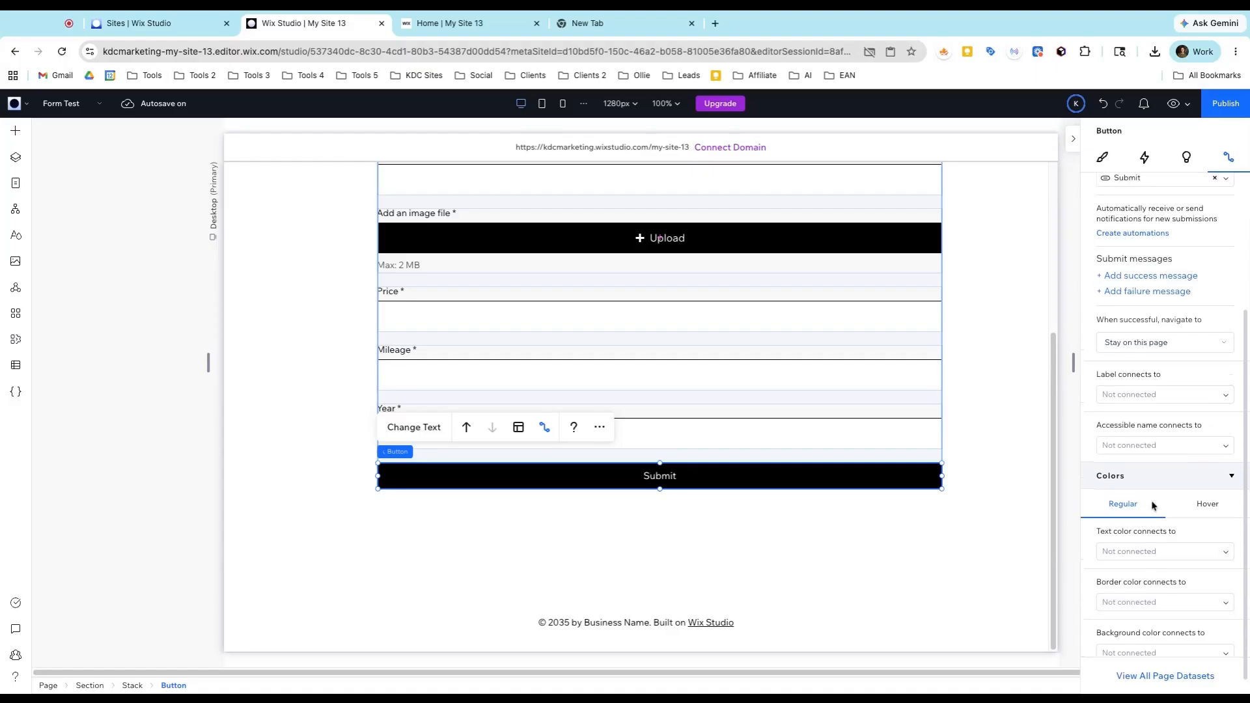
scroll(1166, 479, "up", 3)
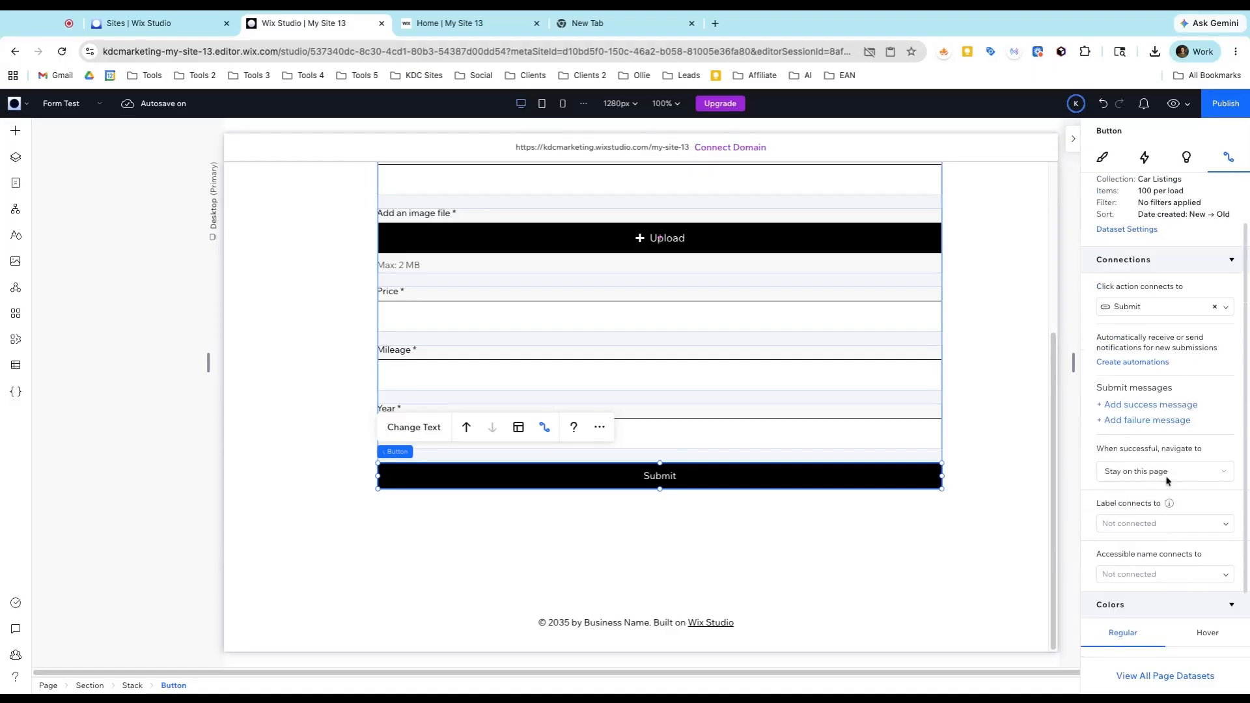
left_click(1136, 420)
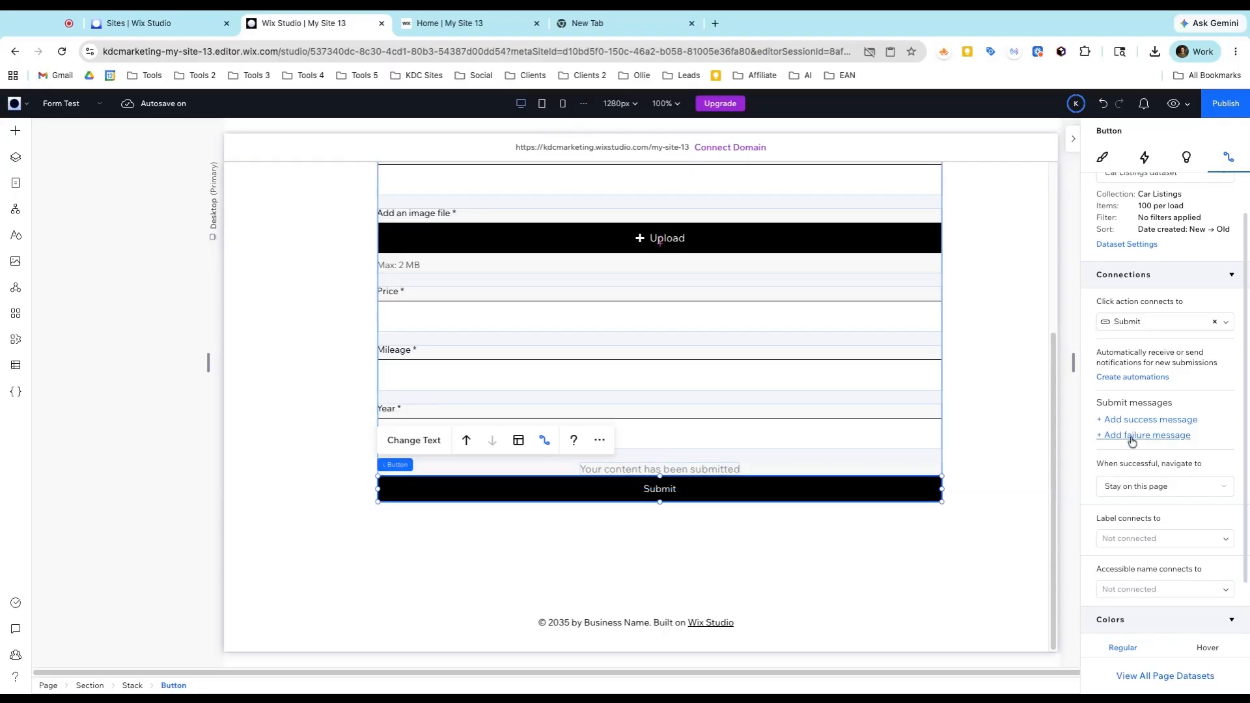
left_click(1132, 438)
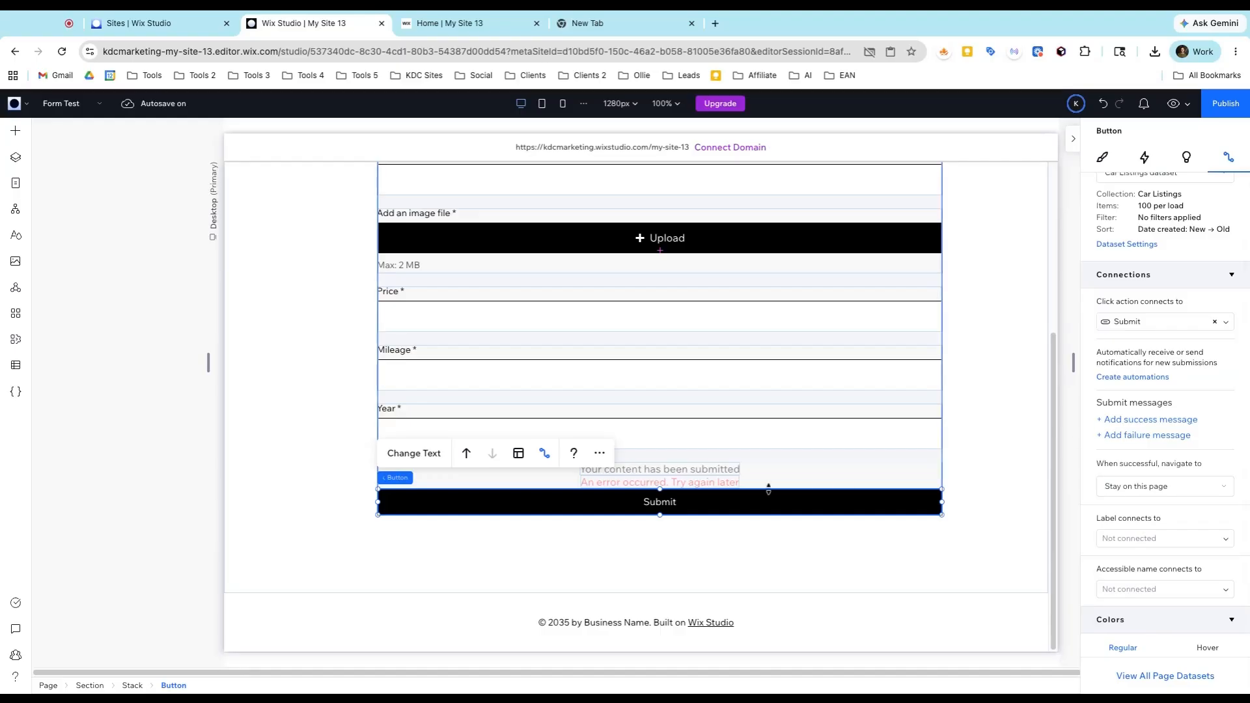
Move the "Your content has been submitted" message below the Submit button in the form stack.
left_click(711, 468)
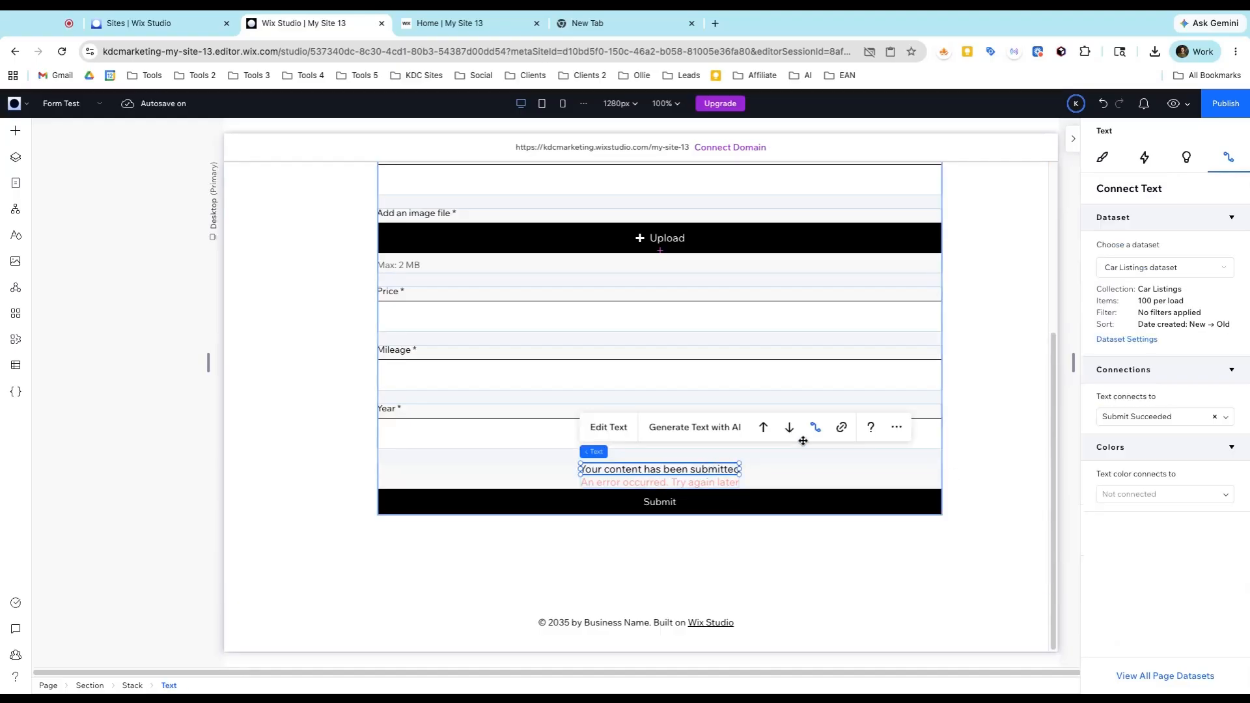
left_click(789, 432)
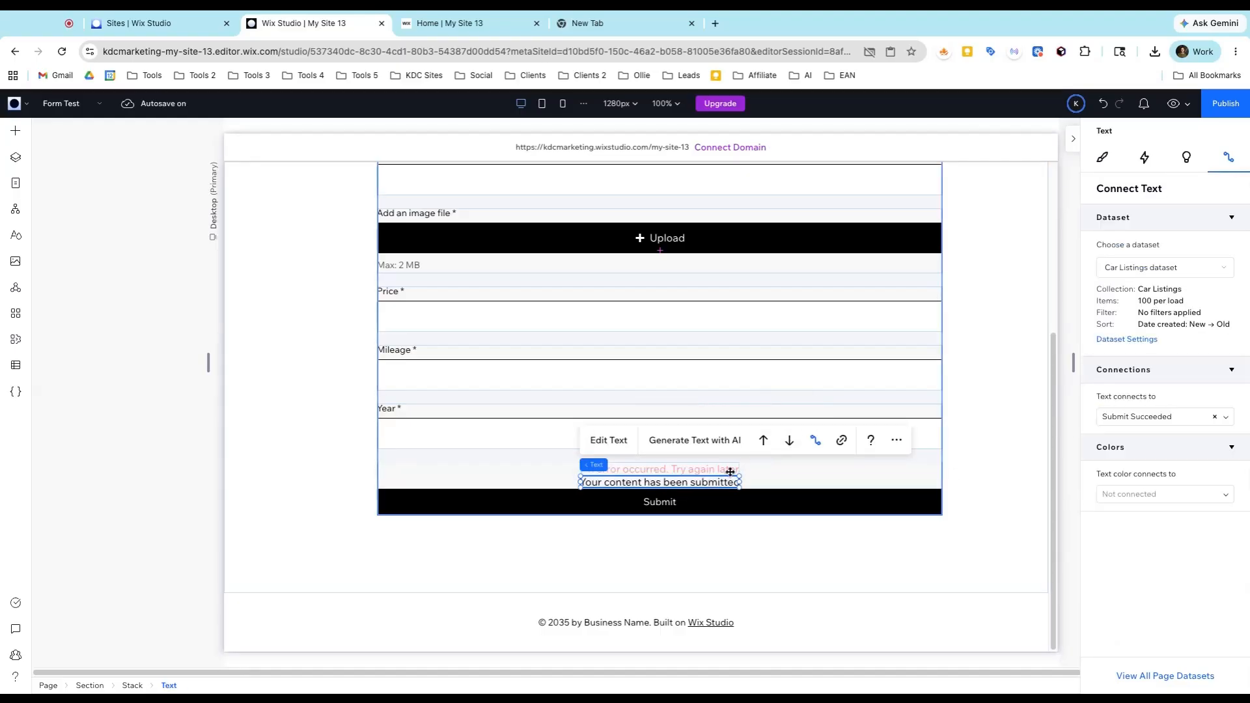
left_click(789, 440)
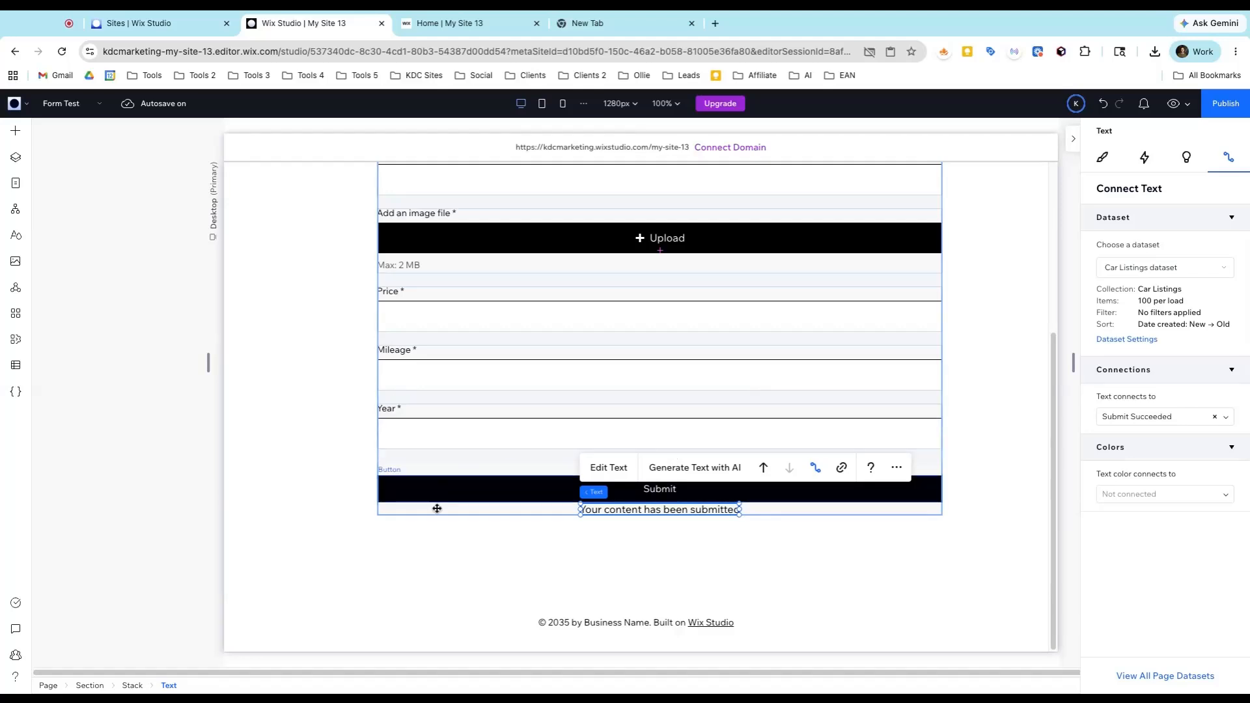
Move the "An error occurred. Try again later" message below the Submit button, above the success message.
left_click(457, 524)
left_click(671, 468)
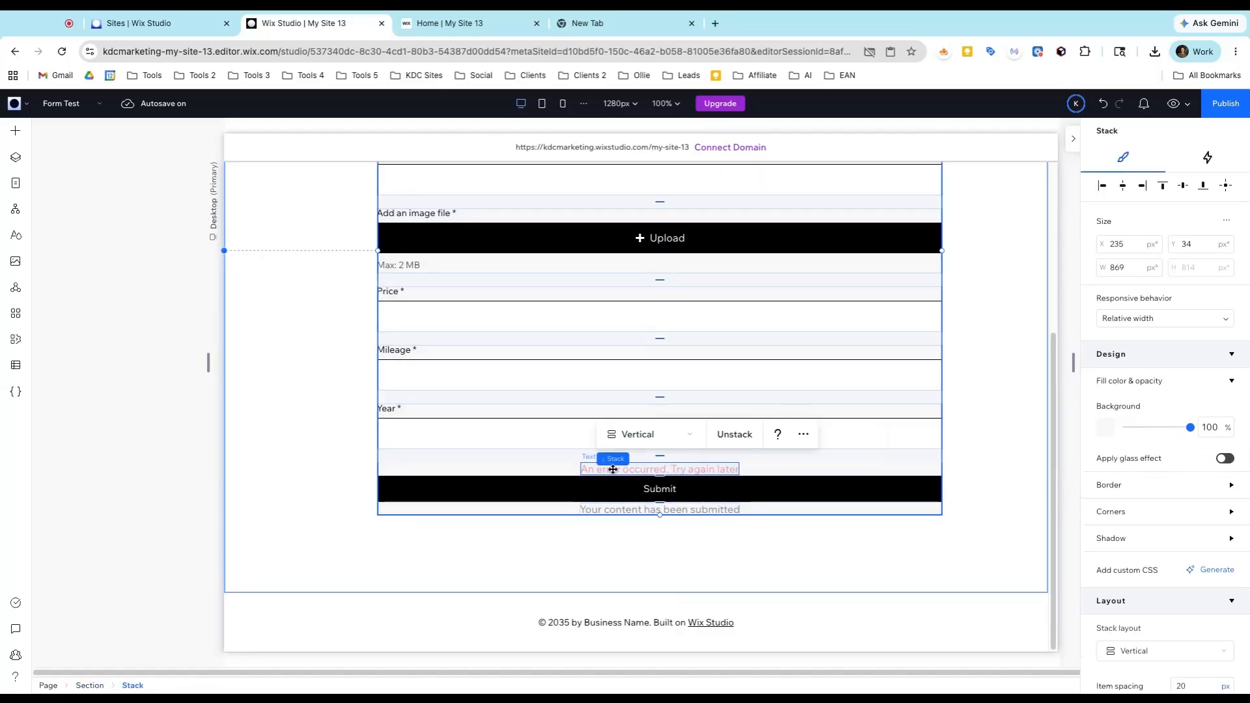
left_click(666, 466)
left_click(789, 435)
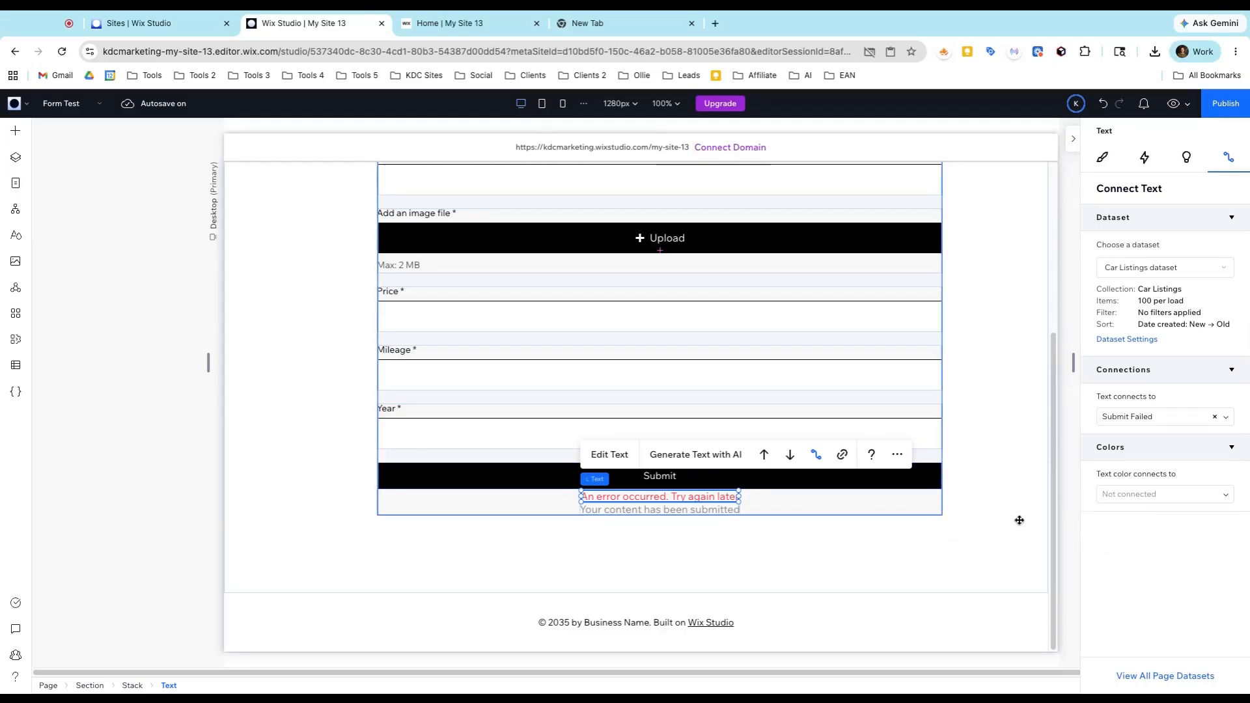
left_click(689, 511)
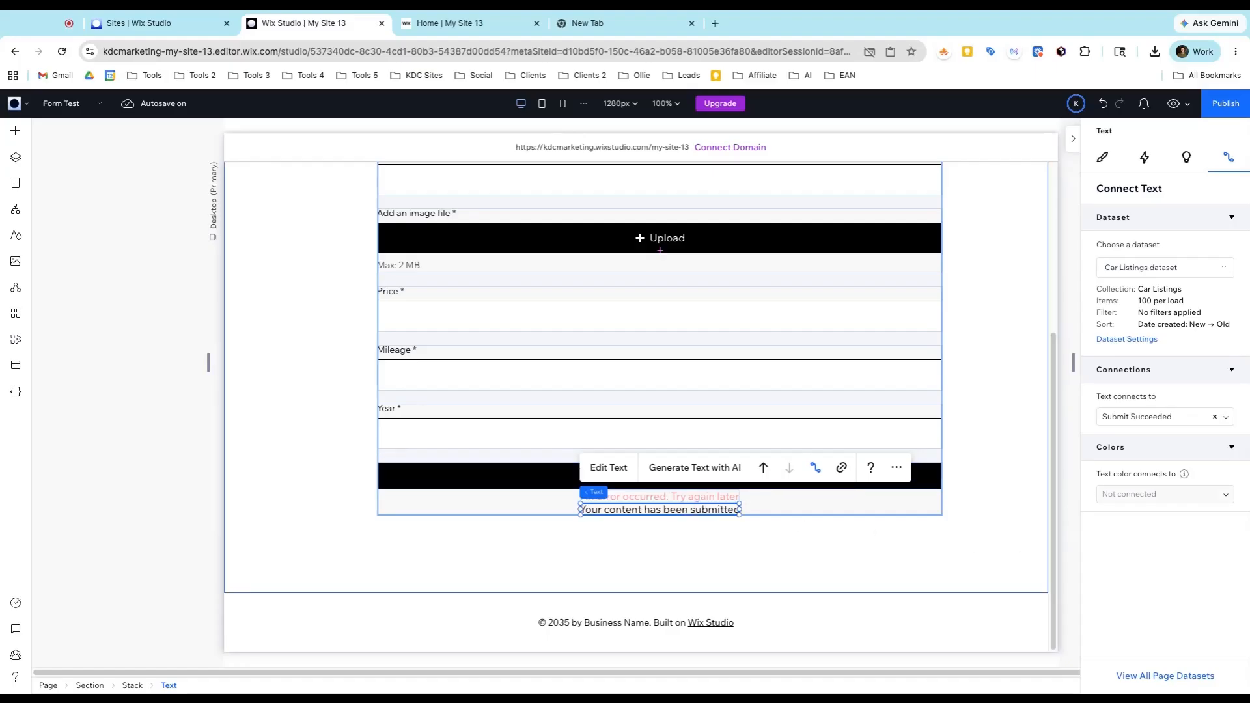
left_click(976, 483)
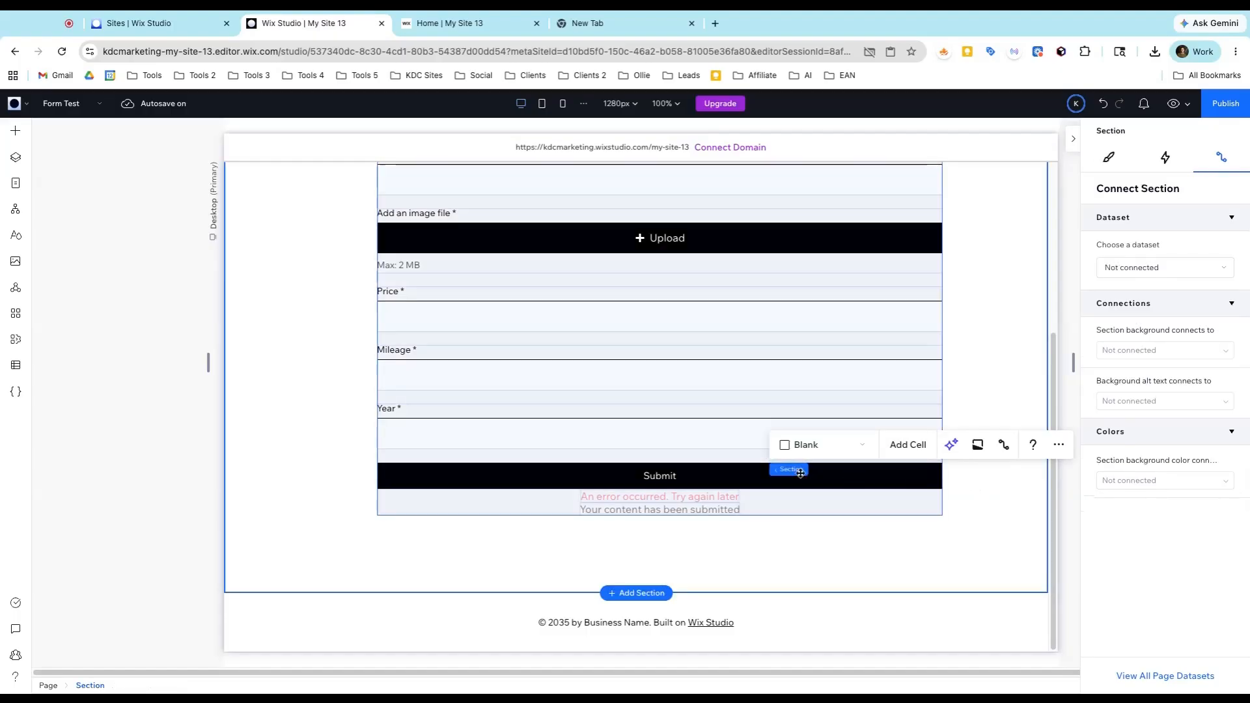
Preview the Submit Car Details page and enter Tesla as the make and 3 as the model.
scroll(679, 454, "up", 3)
scroll(677, 449, "up", 2)
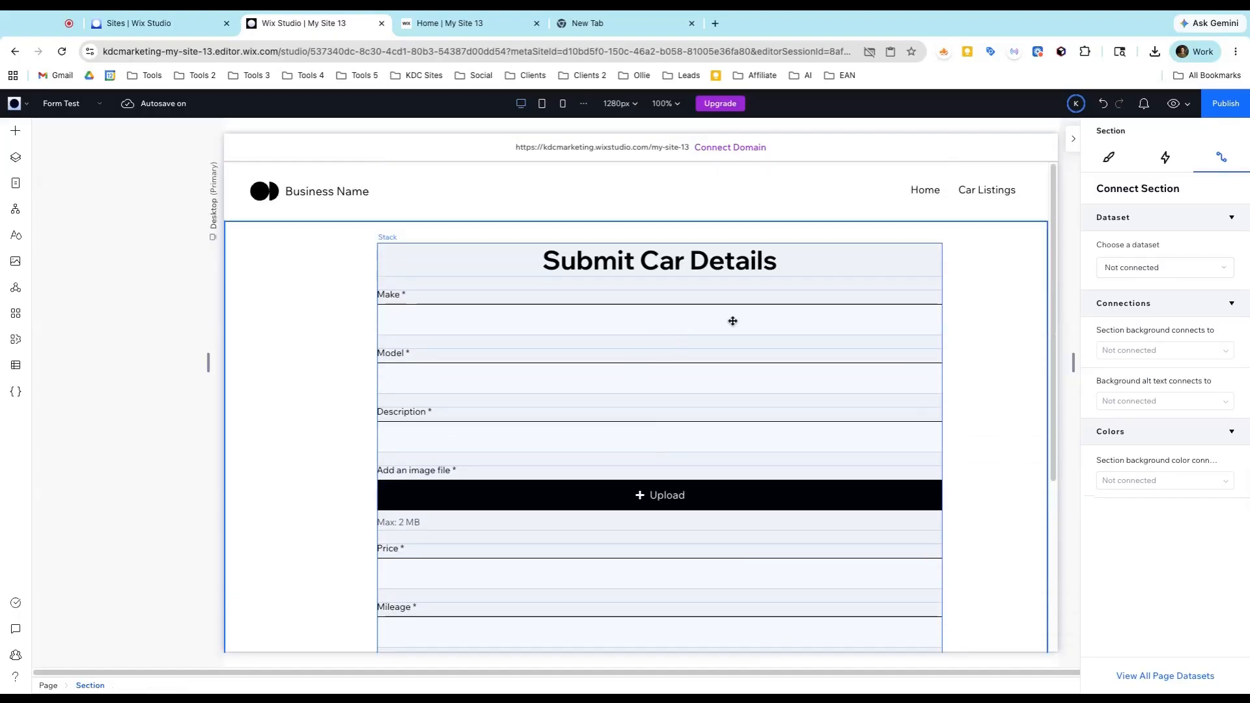
scroll(521, 444, "down", 6)
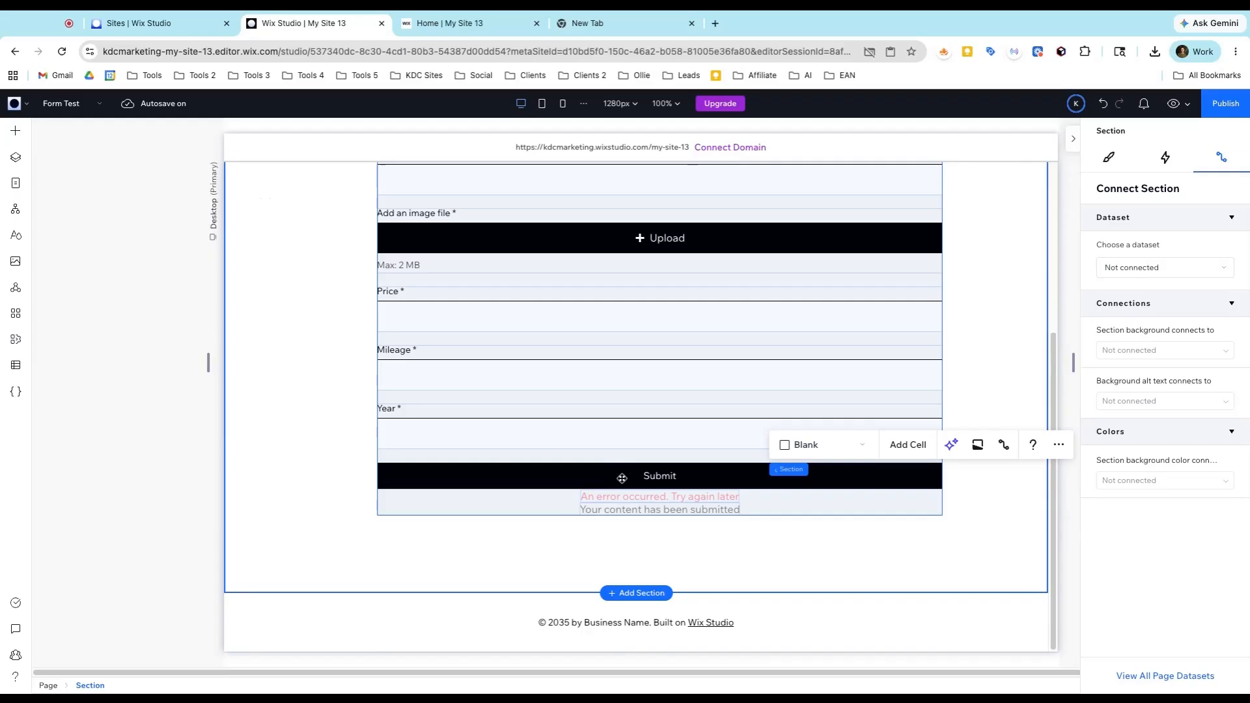
scroll(651, 469, "up", 6)
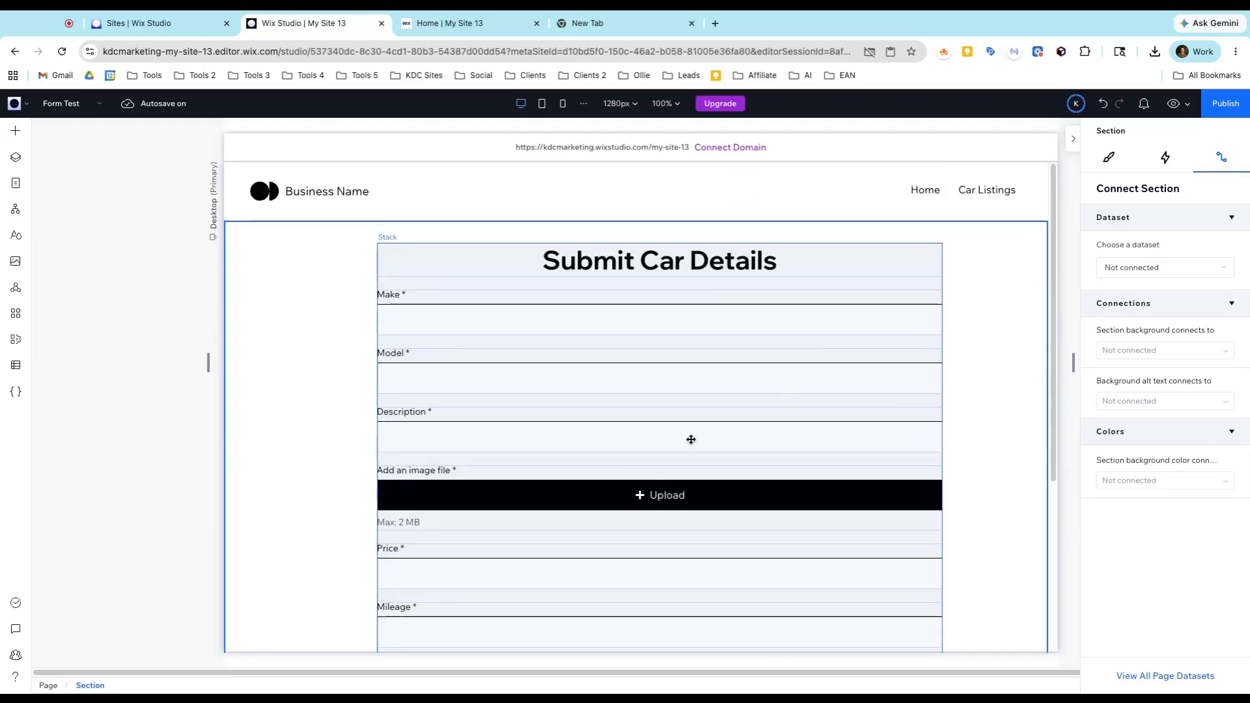
left_click(1167, 108)
left_click(407, 301)
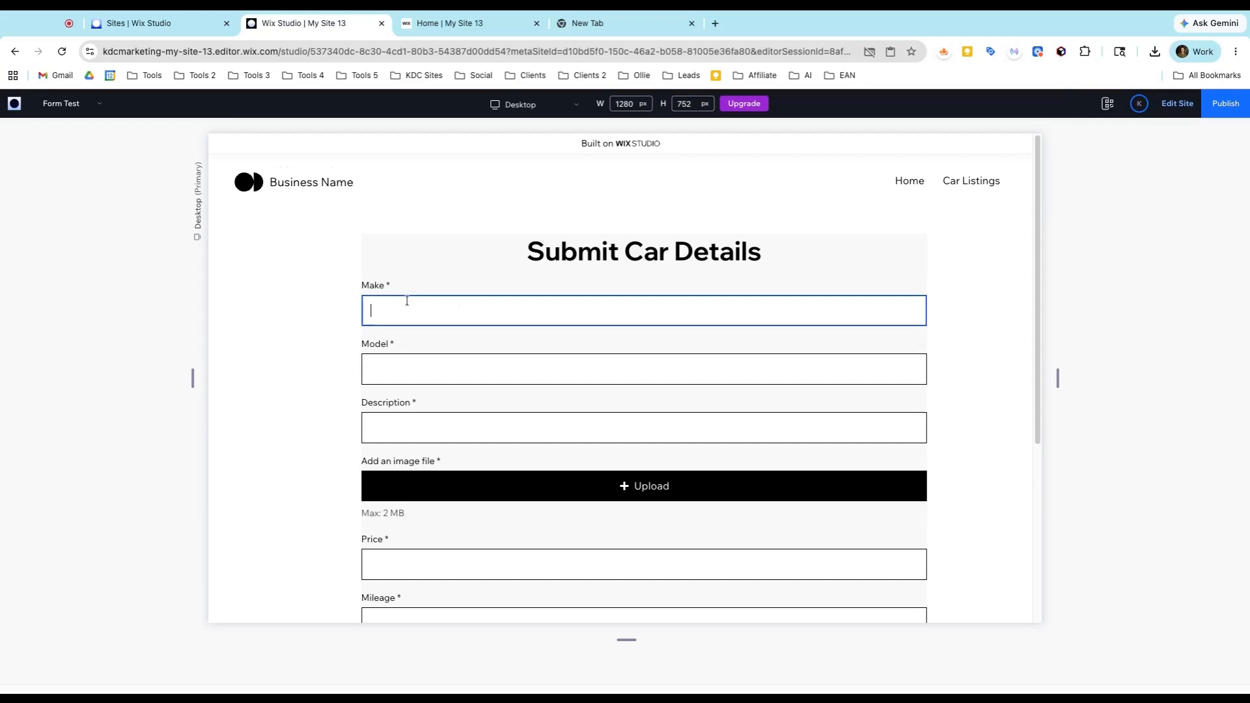
type("Tesla")
key("Tab")
type("3")
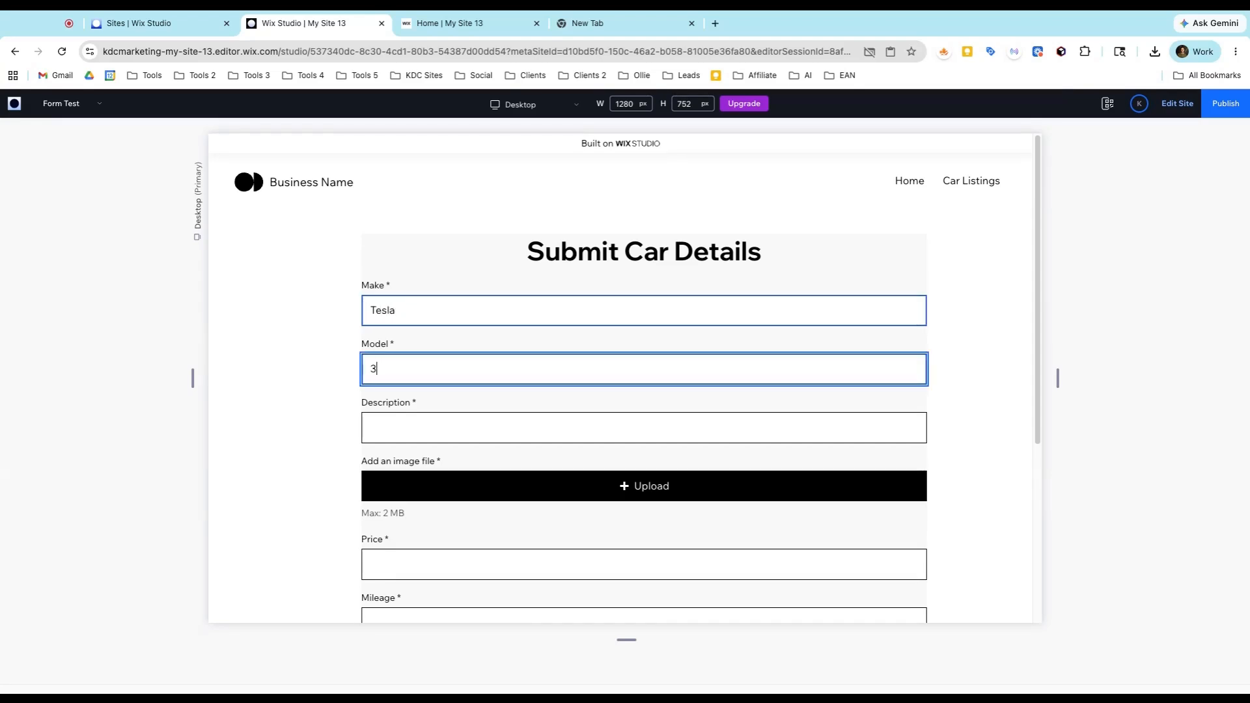
Enter the description "Very fast car." and upload the Unsplash JPG as the form's image file.
left_click(514, 434)
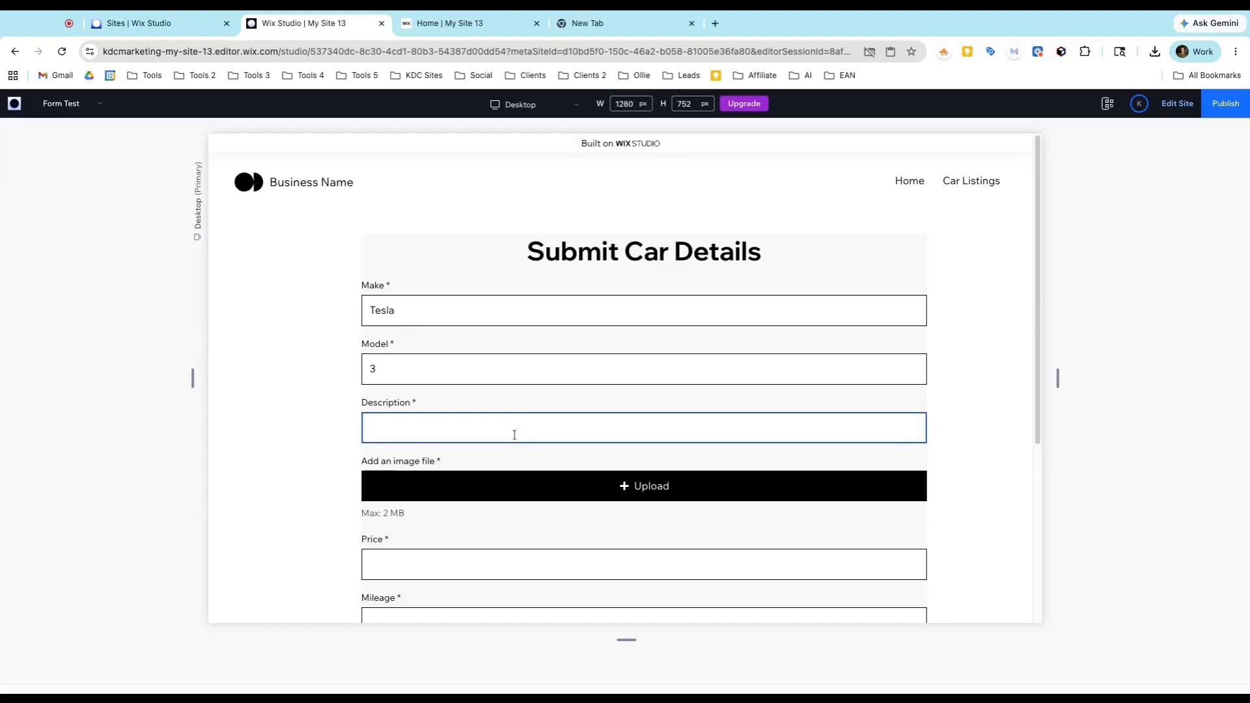
type("V")
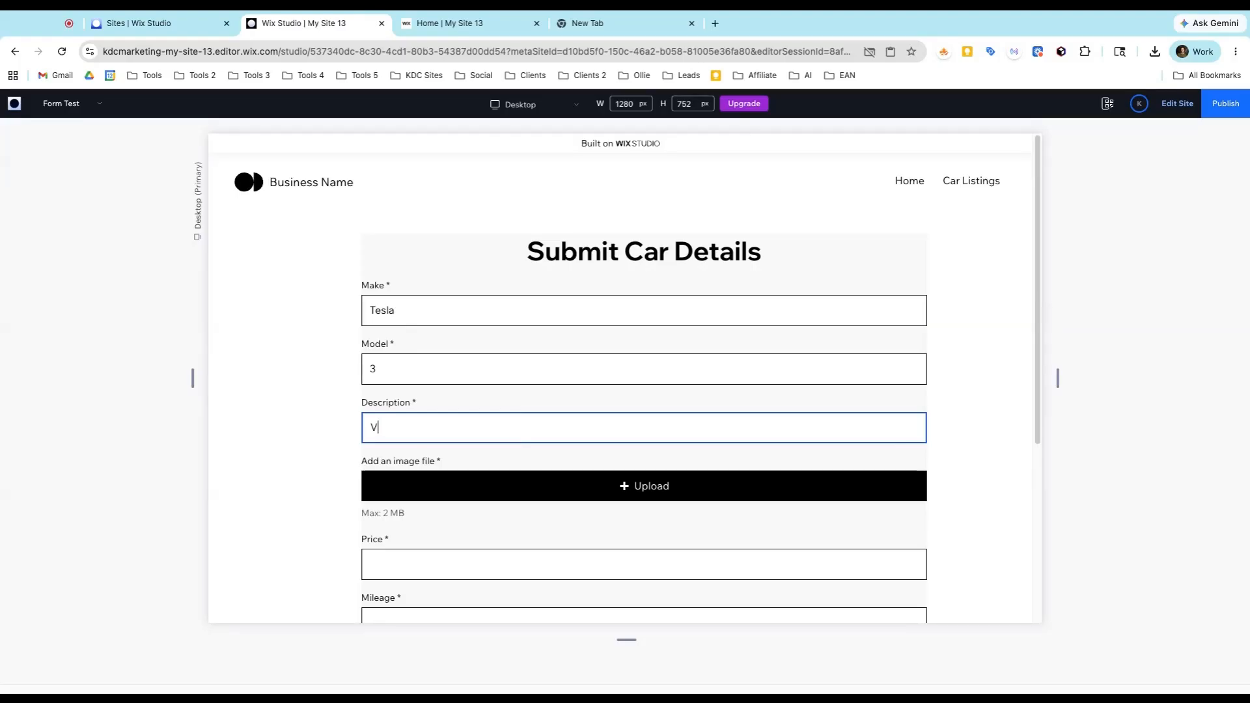
type("ery fast car.")
left_click(566, 494)
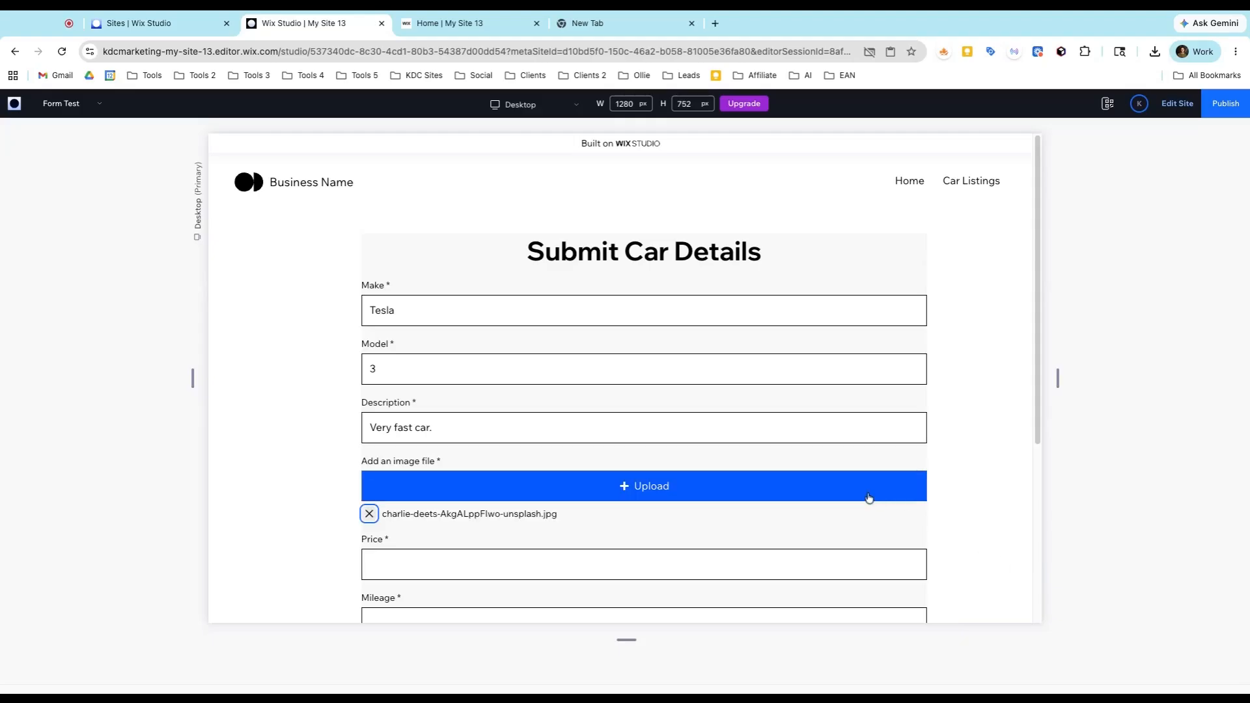
Enter a price of 50000, a mileage of 1000 and the year 2025, and submit the form.
scroll(763, 488, "down", 3)
scroll(508, 404, "down", 1)
left_click(463, 350)
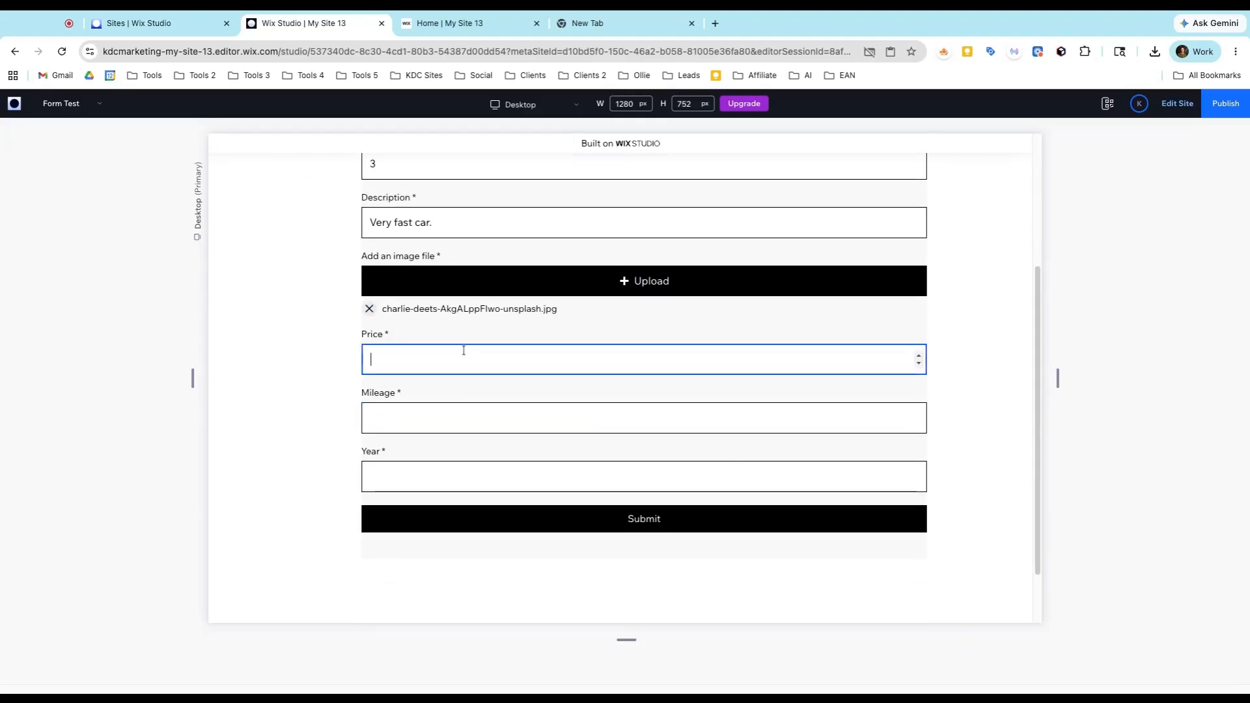
type("50000")
left_click(406, 417)
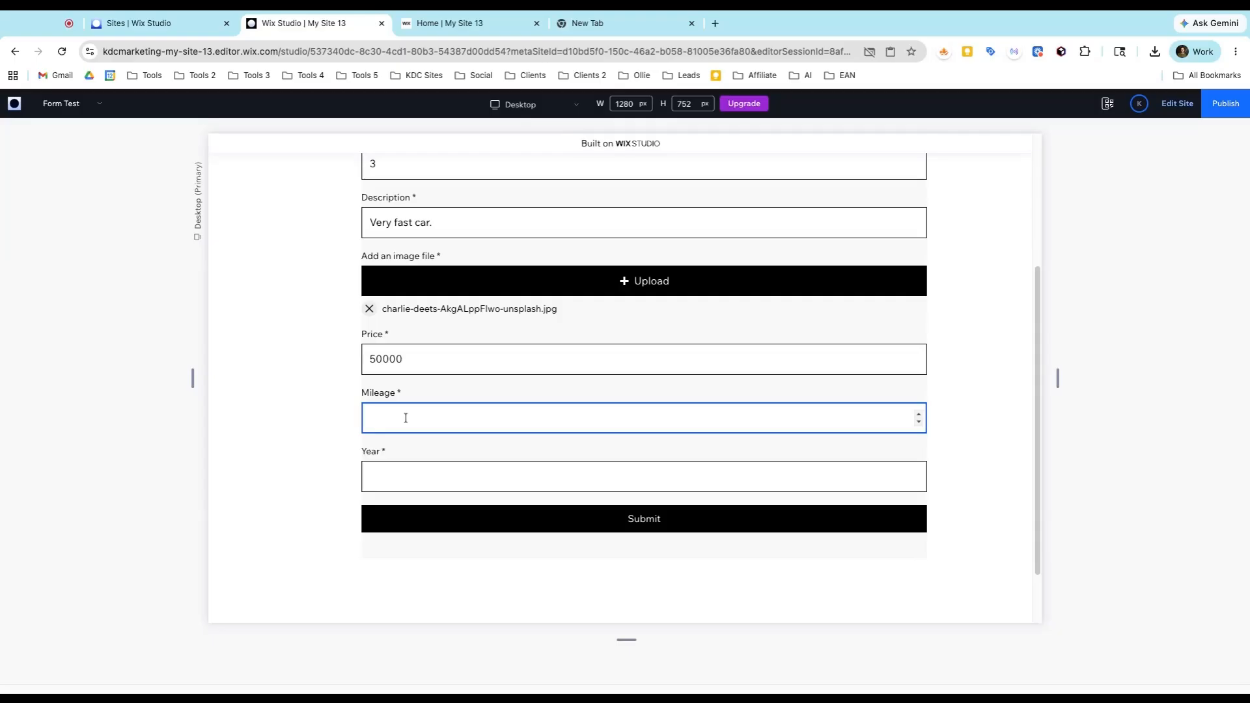
type("1000")
left_click(401, 480)
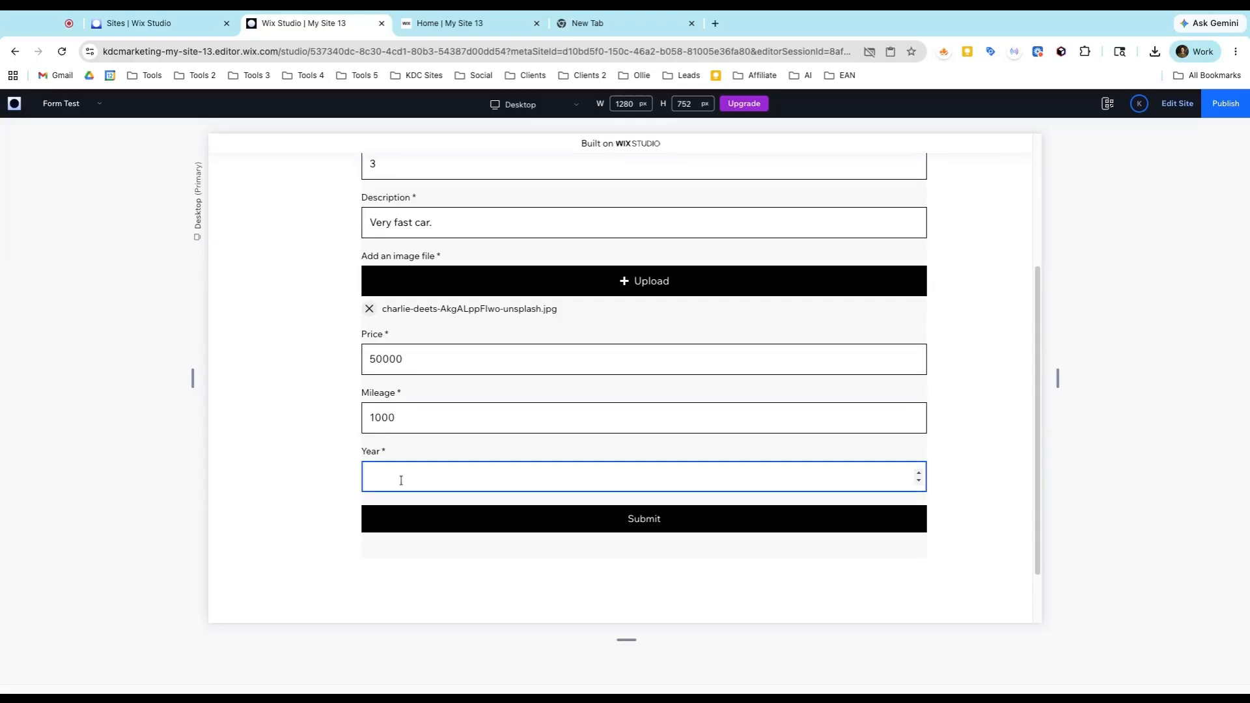
type("2025")
scroll(553, 575, "down", 1)
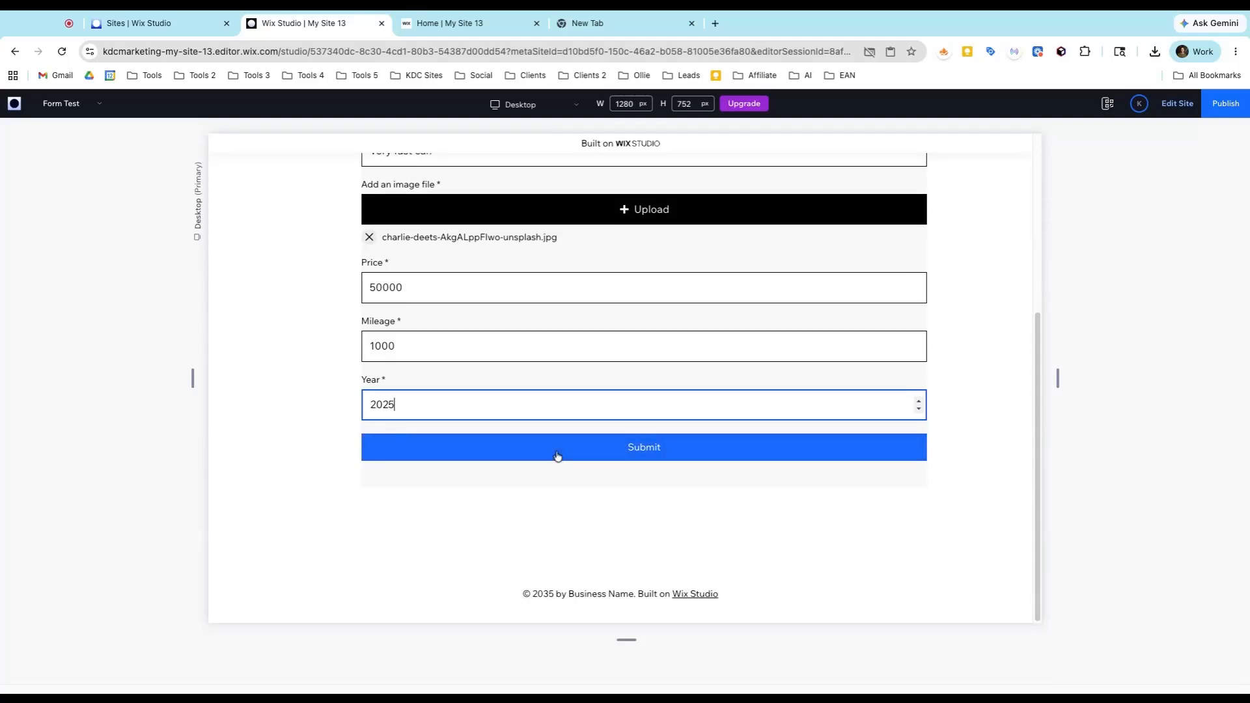
left_click(643, 447)
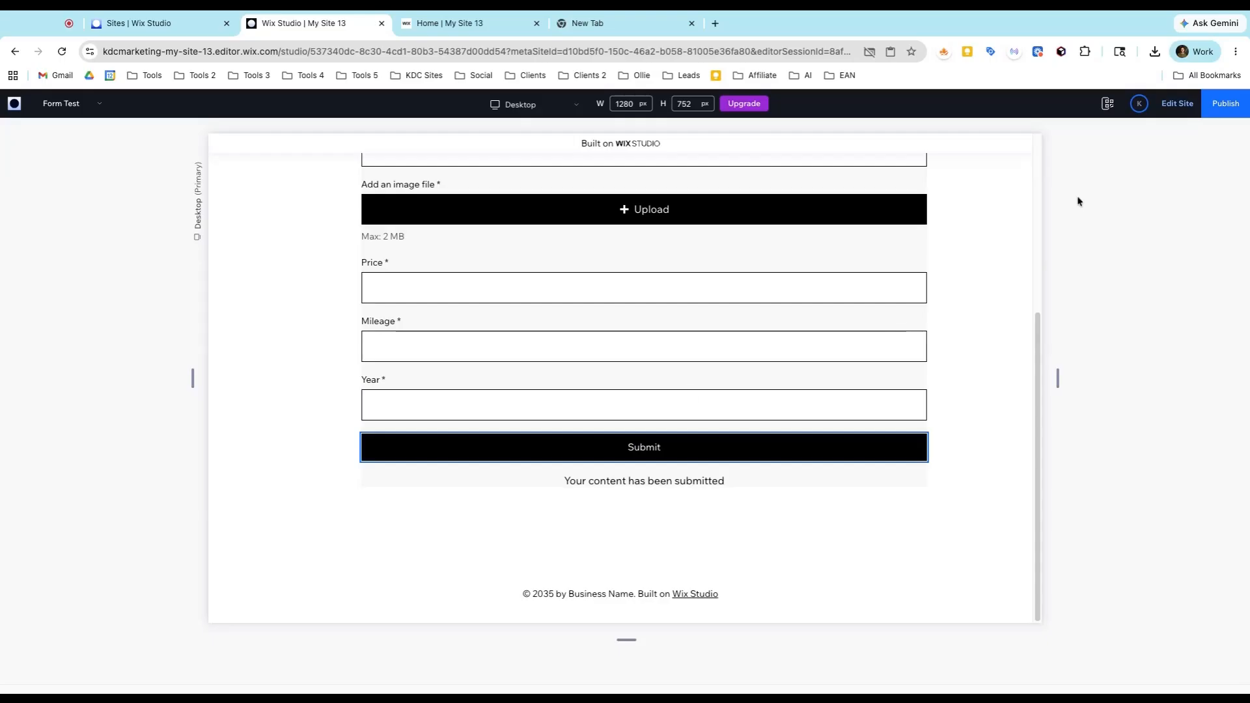
Exit the preview and check the submitted Tesla entry's field values in the Car Listings collection.
left_click(1172, 107)
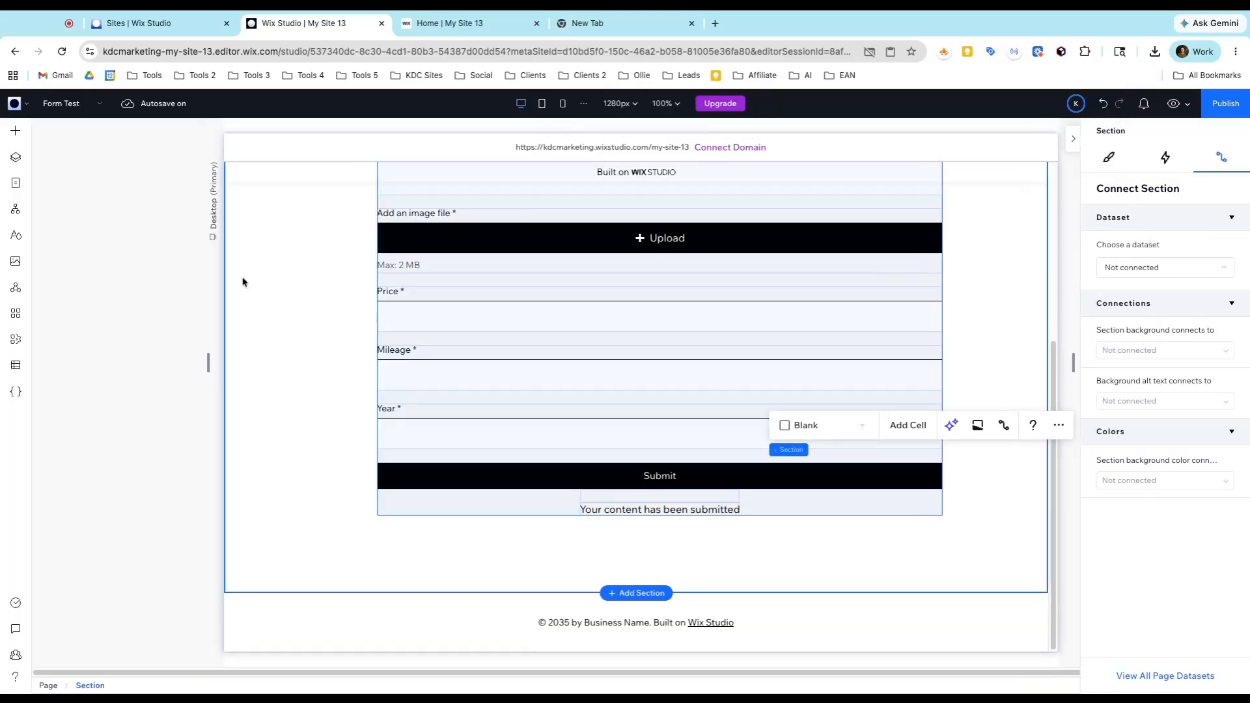
left_click(16, 366)
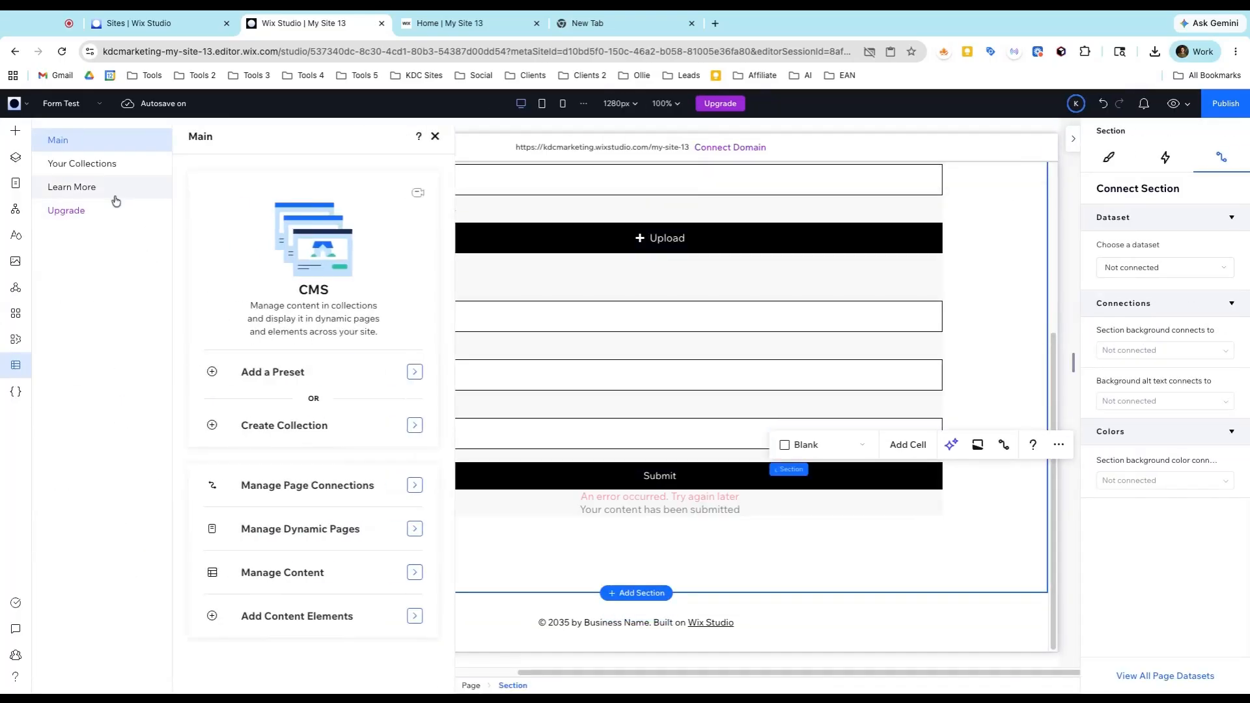
left_click(103, 172)
left_click(274, 240)
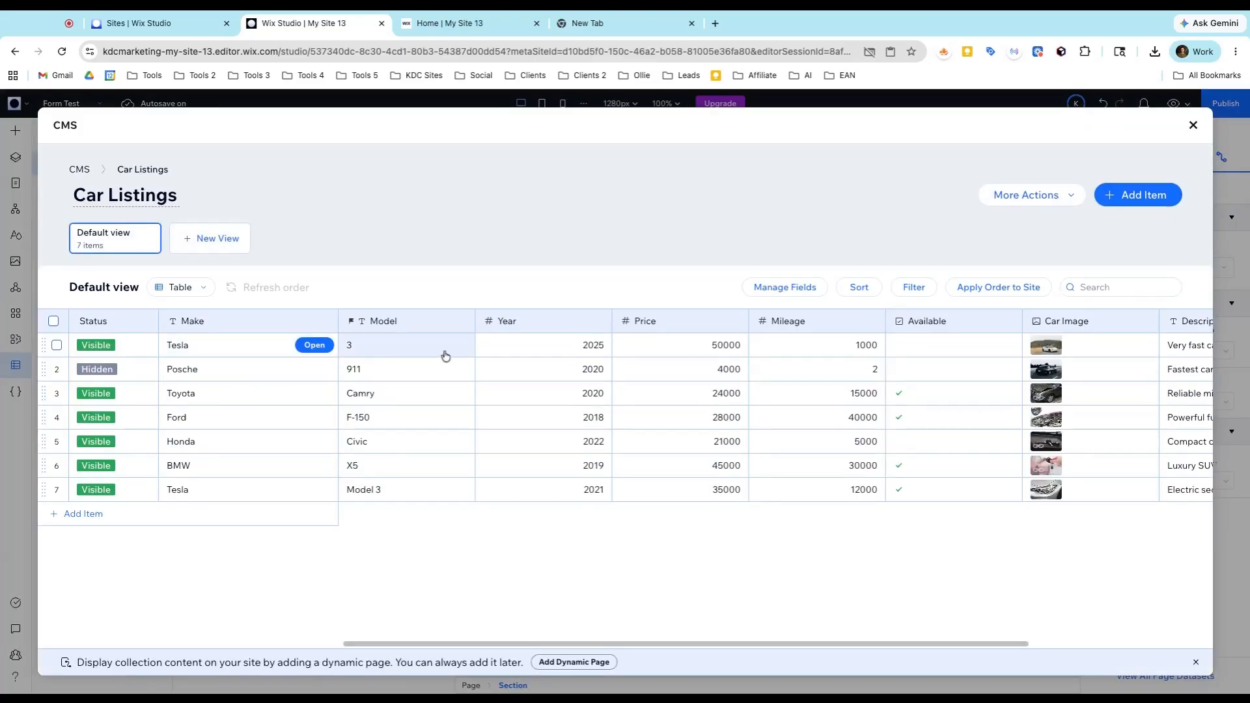
scroll(521, 349, "right", 3)
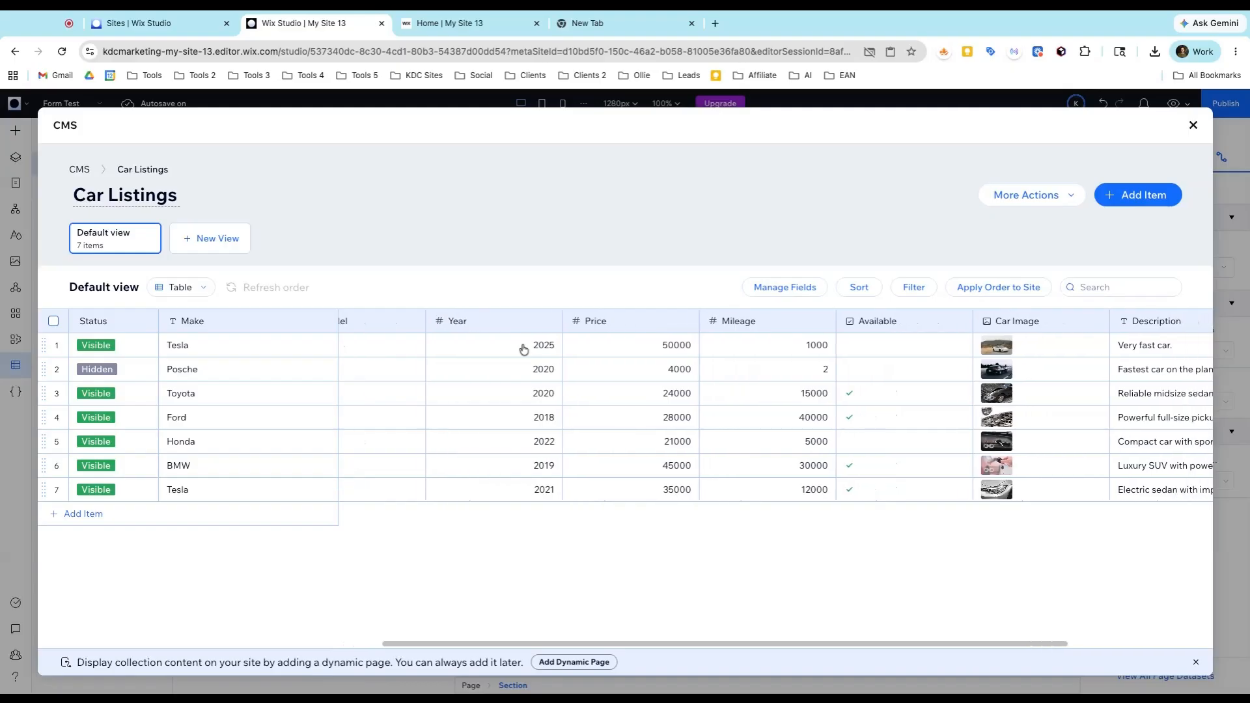
scroll(713, 355, "right", 2)
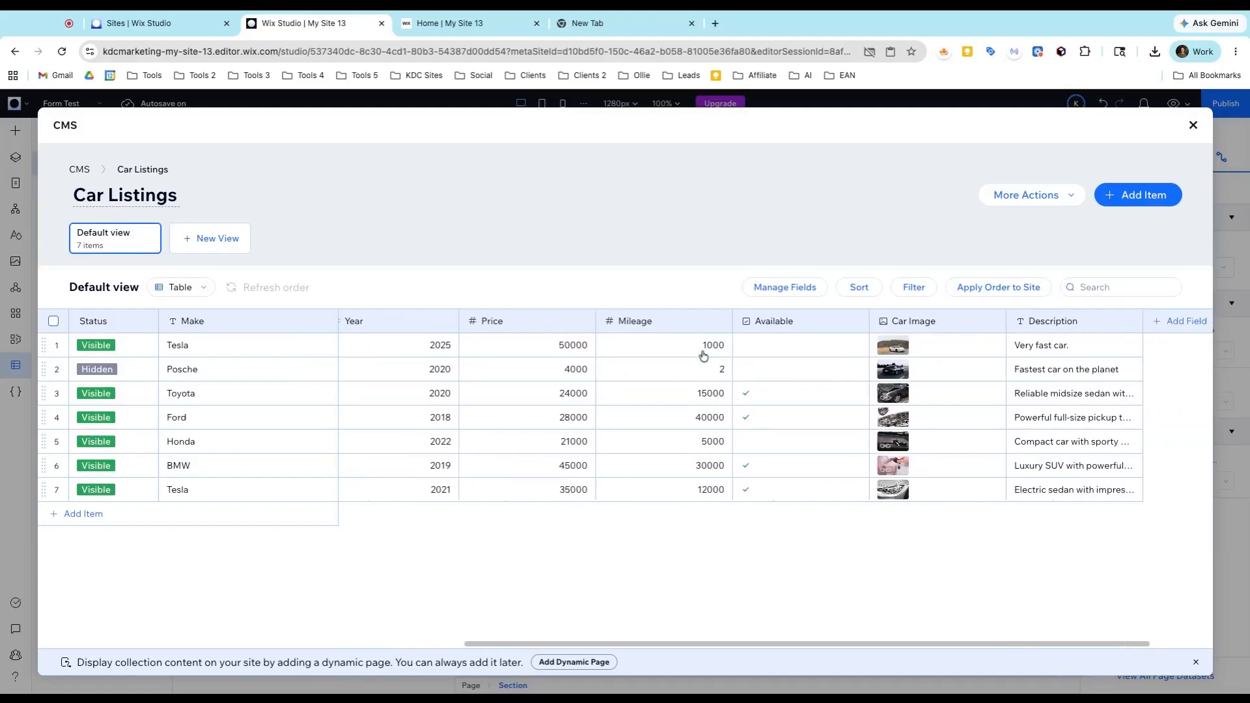
left_click(1193, 125)
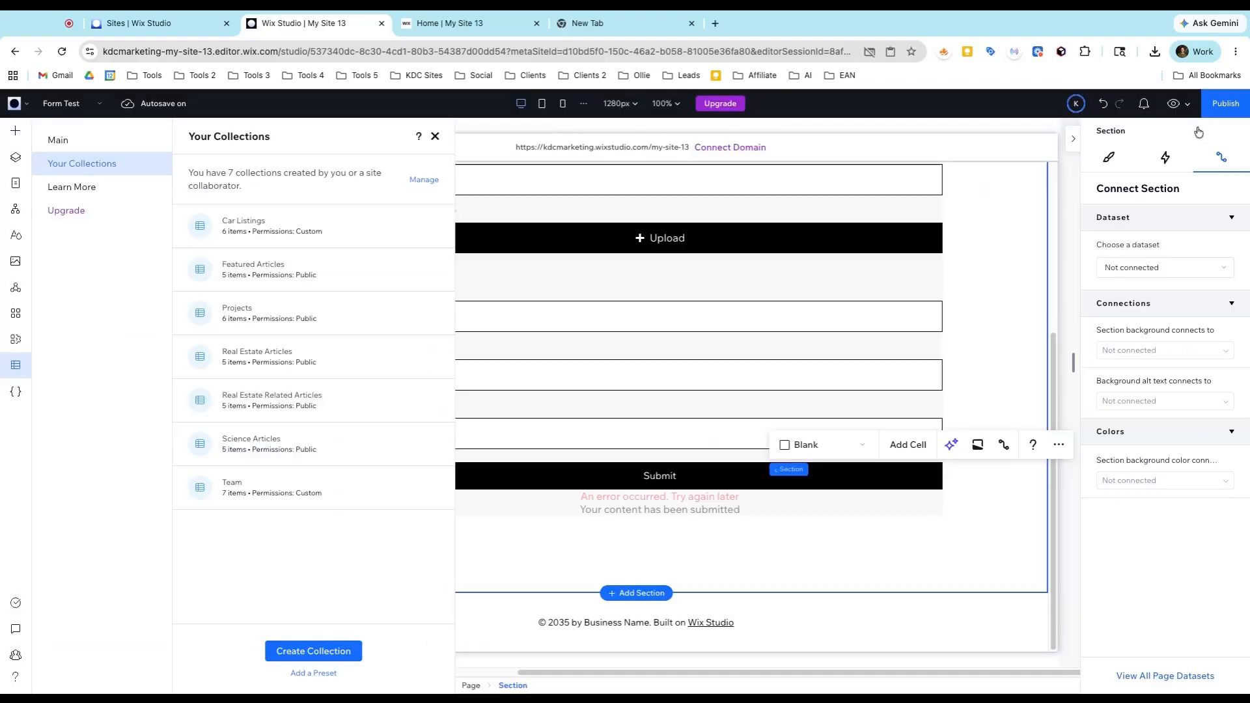
left_click(433, 135)
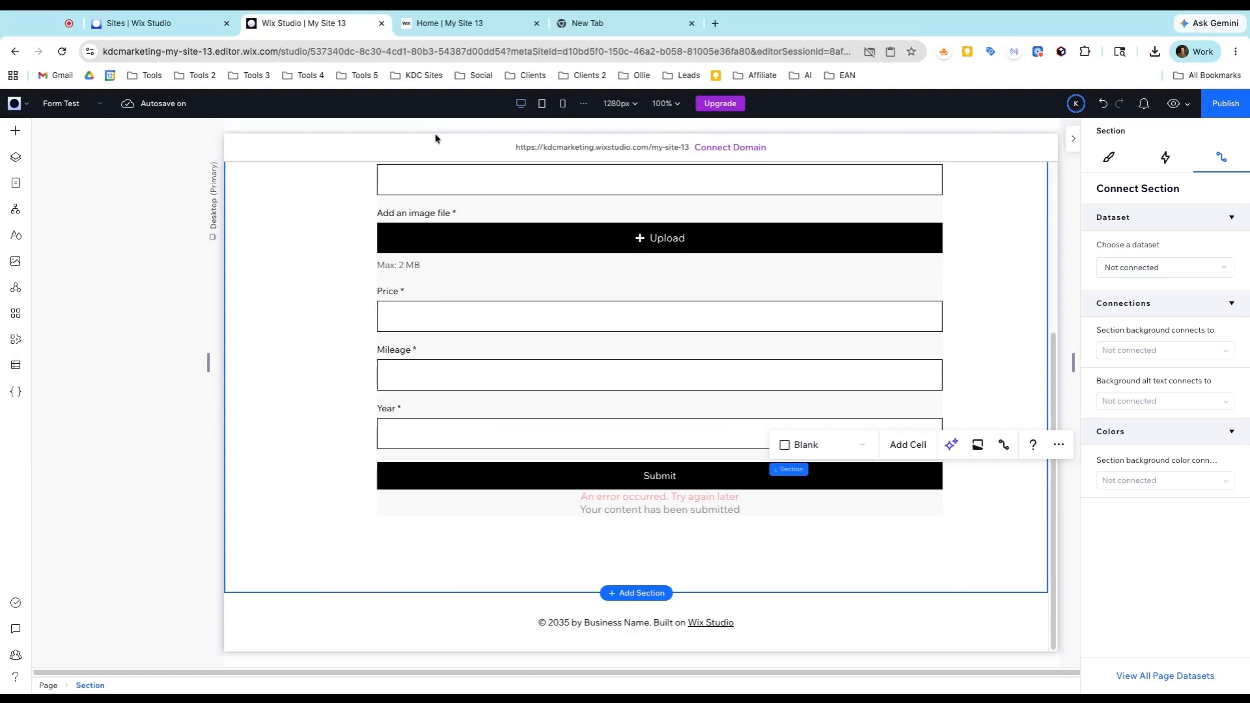
Open the Car Listings page and look through the listed cars for the submitted Tesla.
left_click(77, 104)
left_click(82, 192)
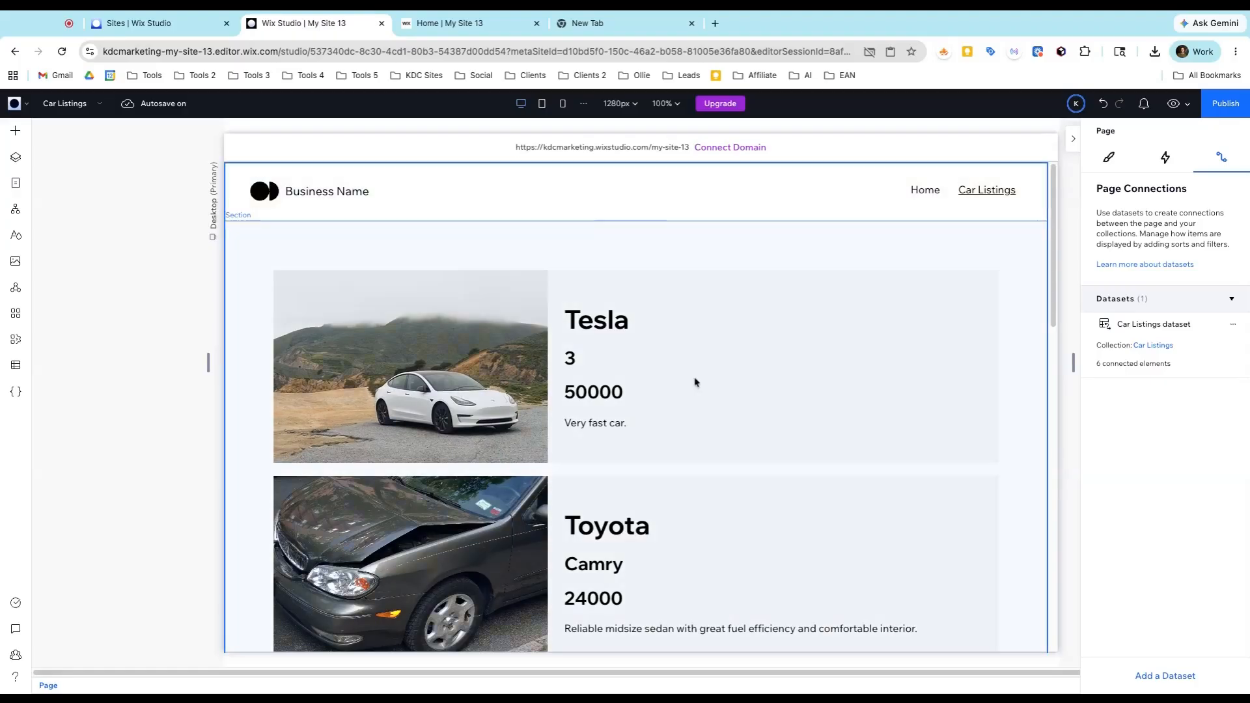
scroll(671, 404, "down", 8)
scroll(664, 430, "down", 6)
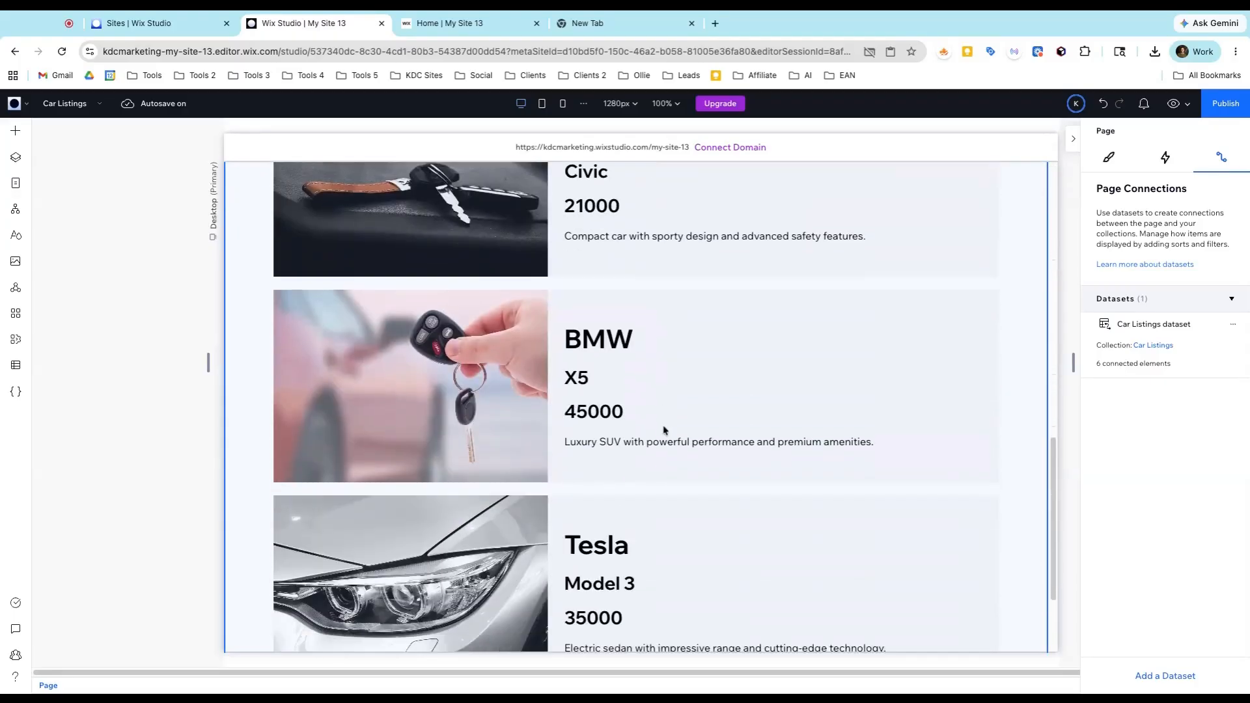
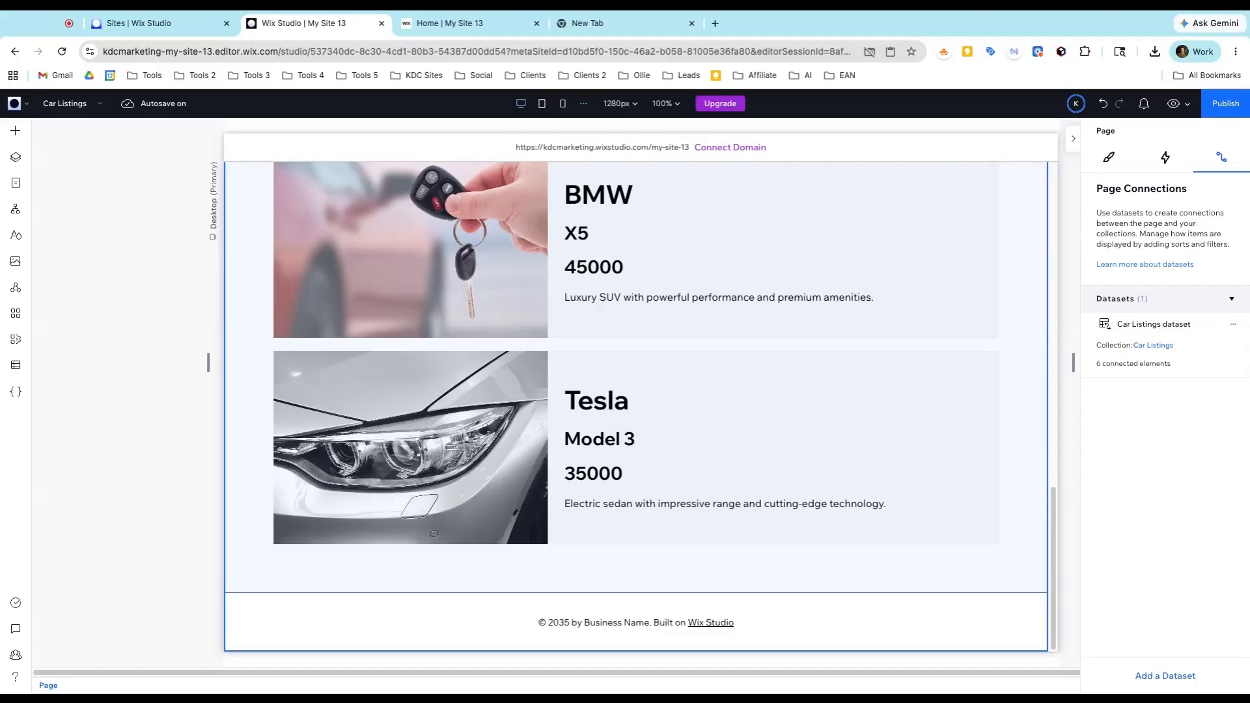
scroll(434, 534, "up", 10)
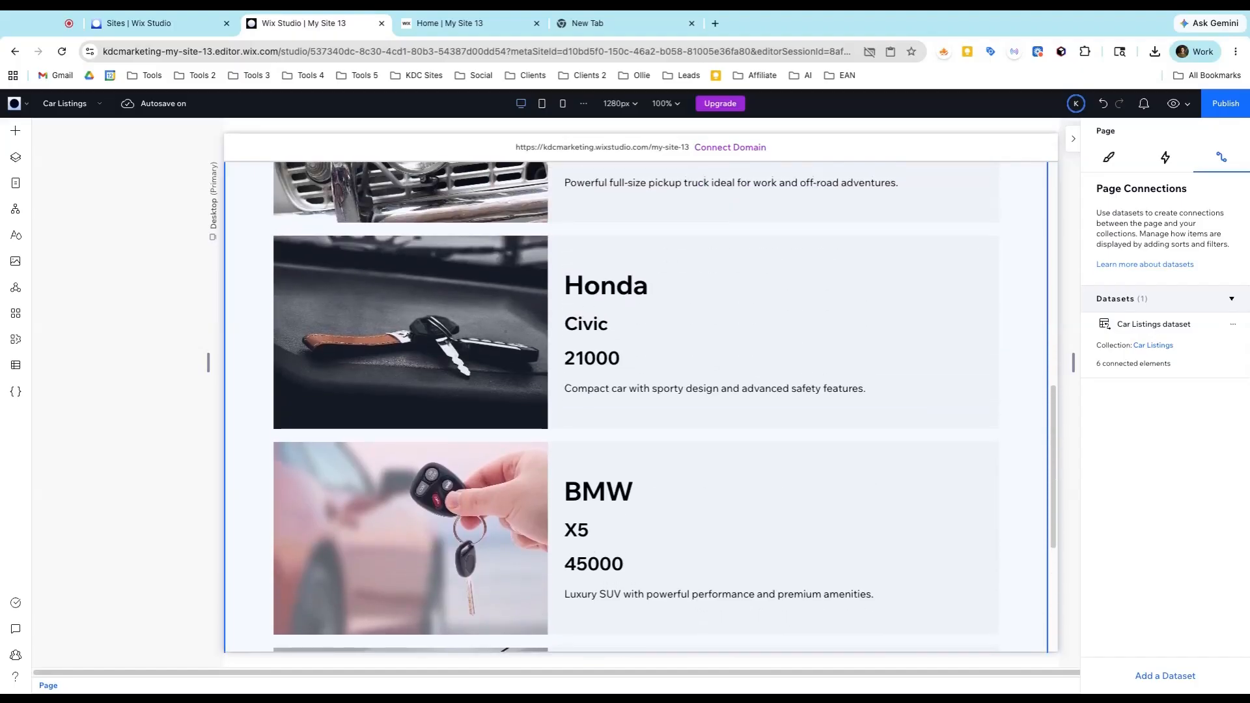
scroll(635, 407, "up", 2)
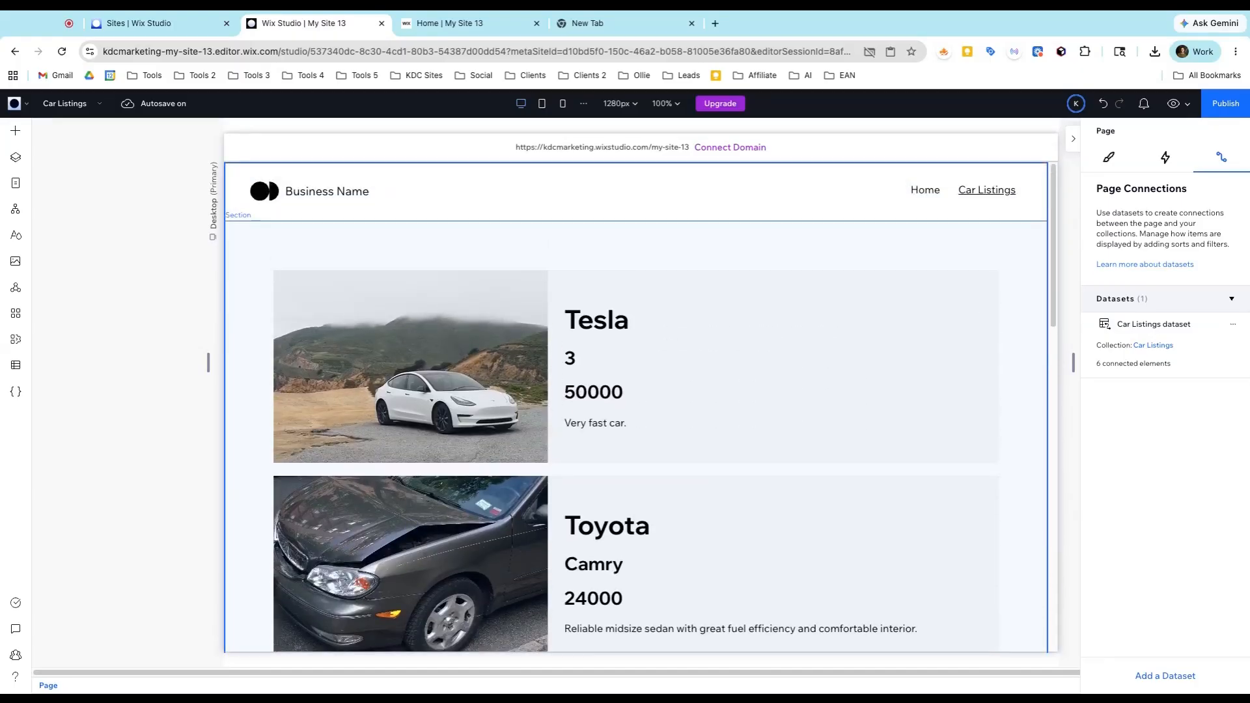
Return to the Form Test page and review the Submit Car Details form from its title to the submission messages.
left_click(97, 107)
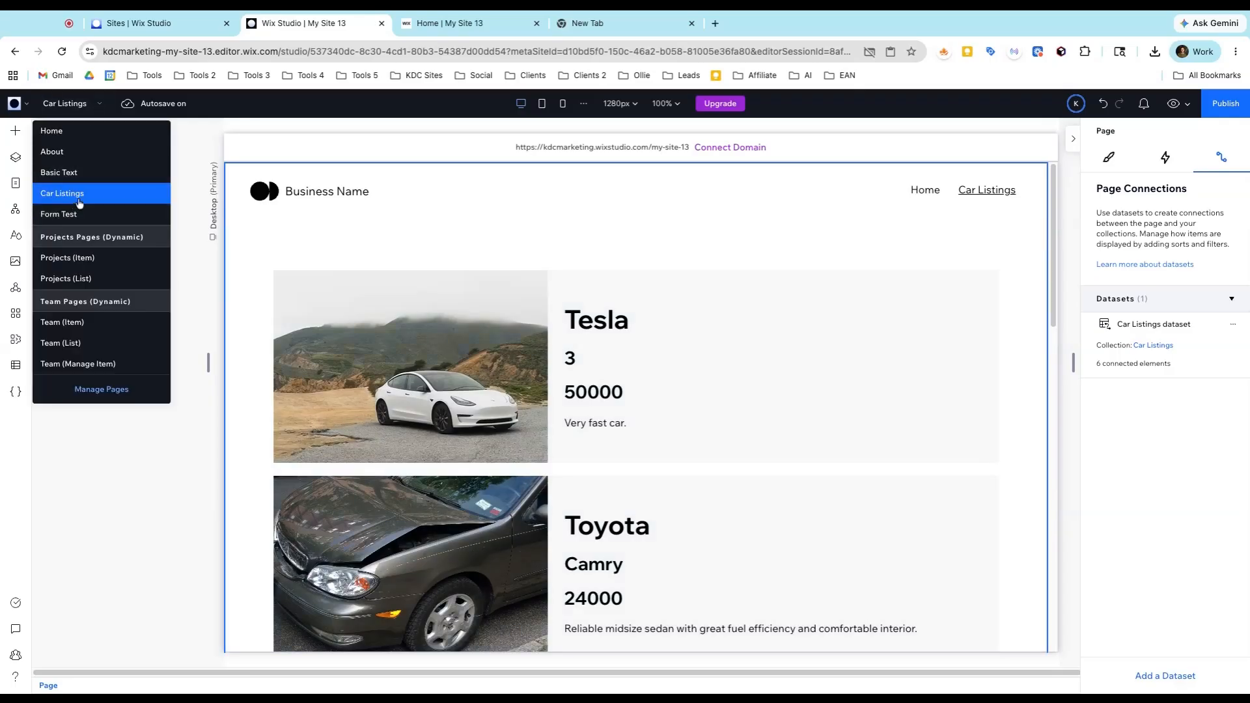
left_click(95, 216)
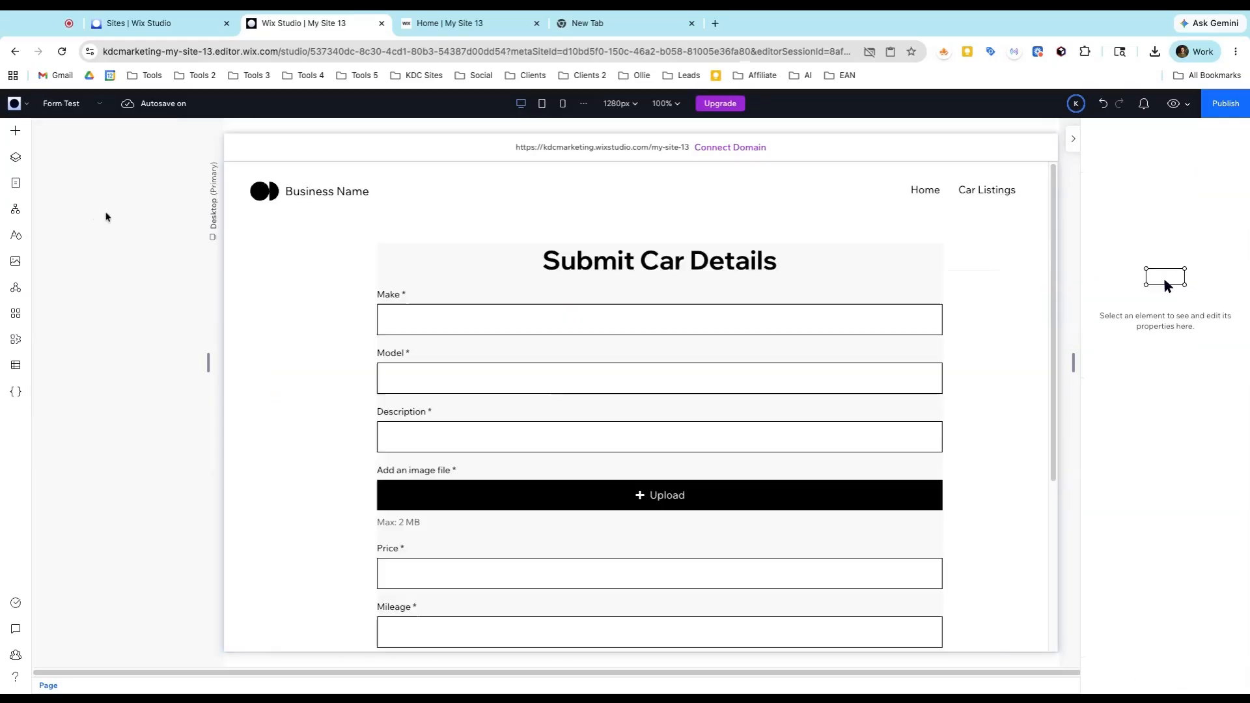
scroll(452, 326, "down", 2)
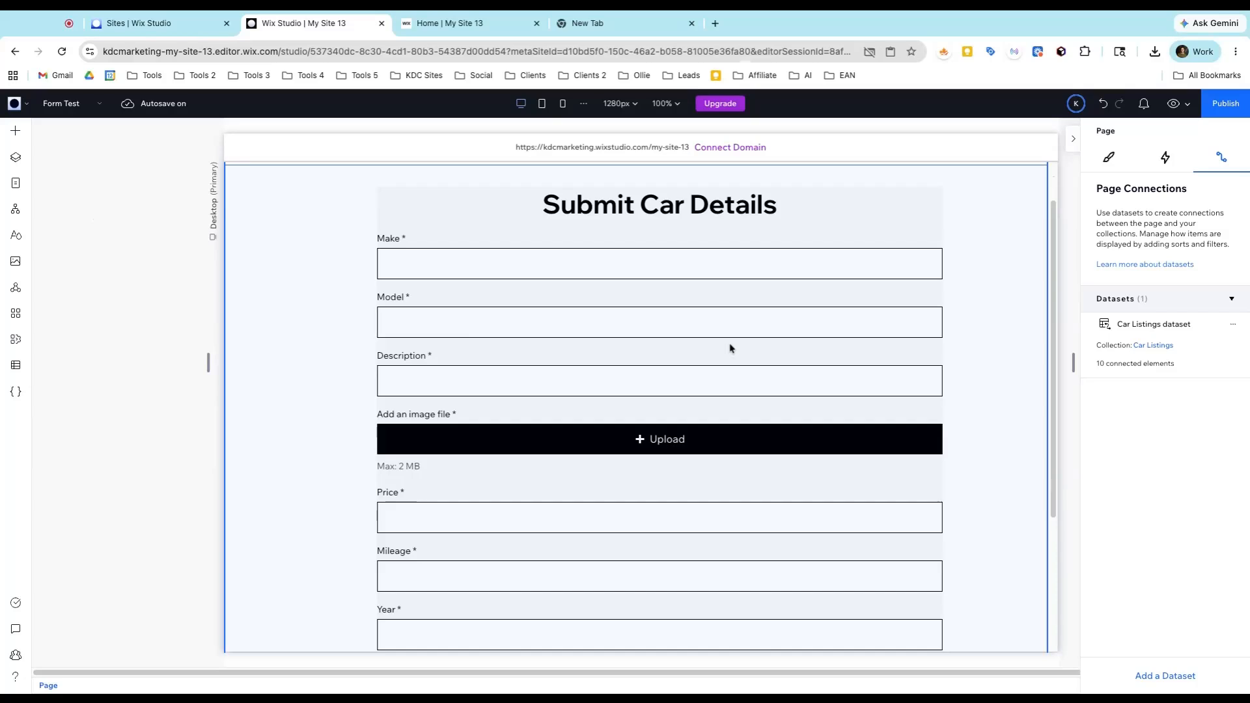
scroll(731, 349, "up", 2)
left_click(667, 302)
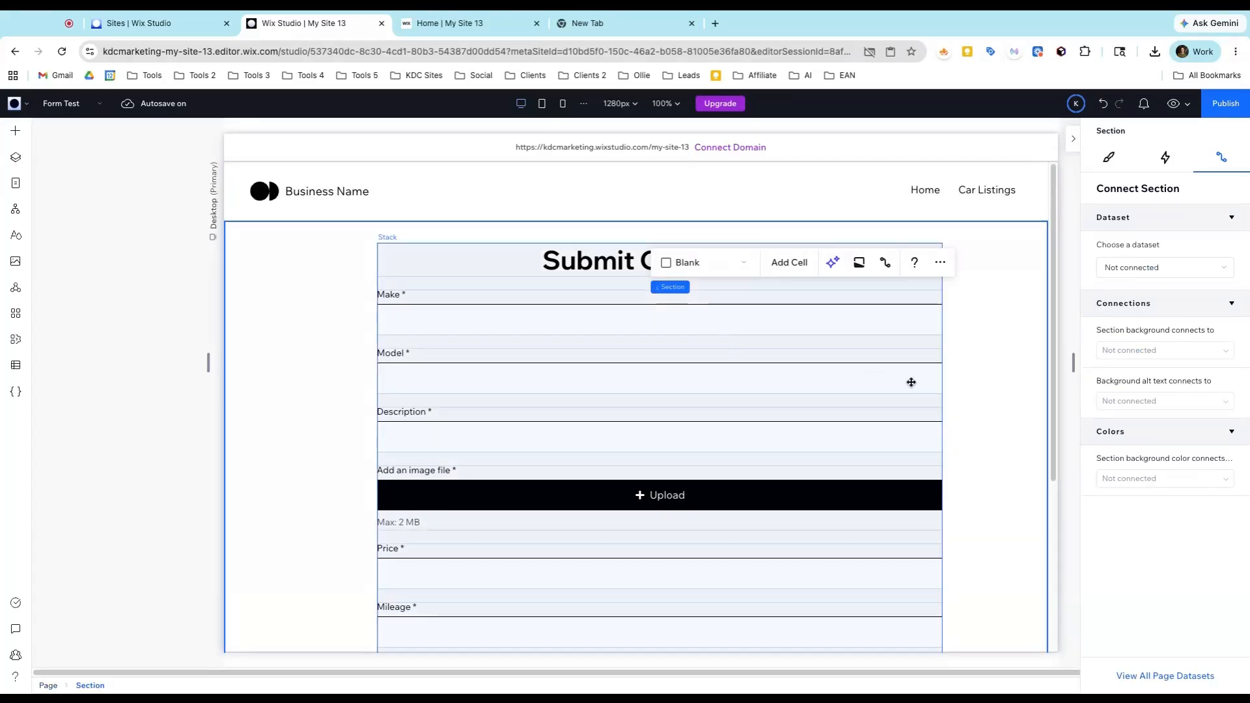
scroll(962, 457, "down", 5)
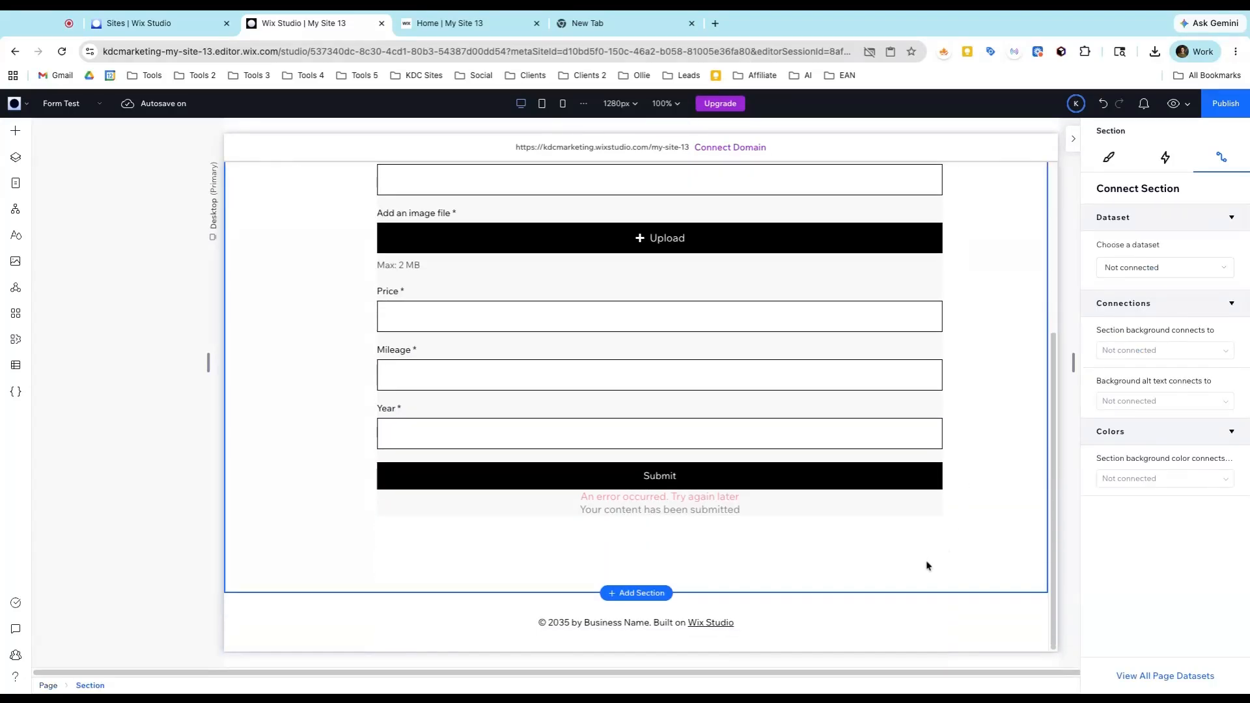
scroll(928, 563, "up", 3)
scroll(918, 531, "up", 2)
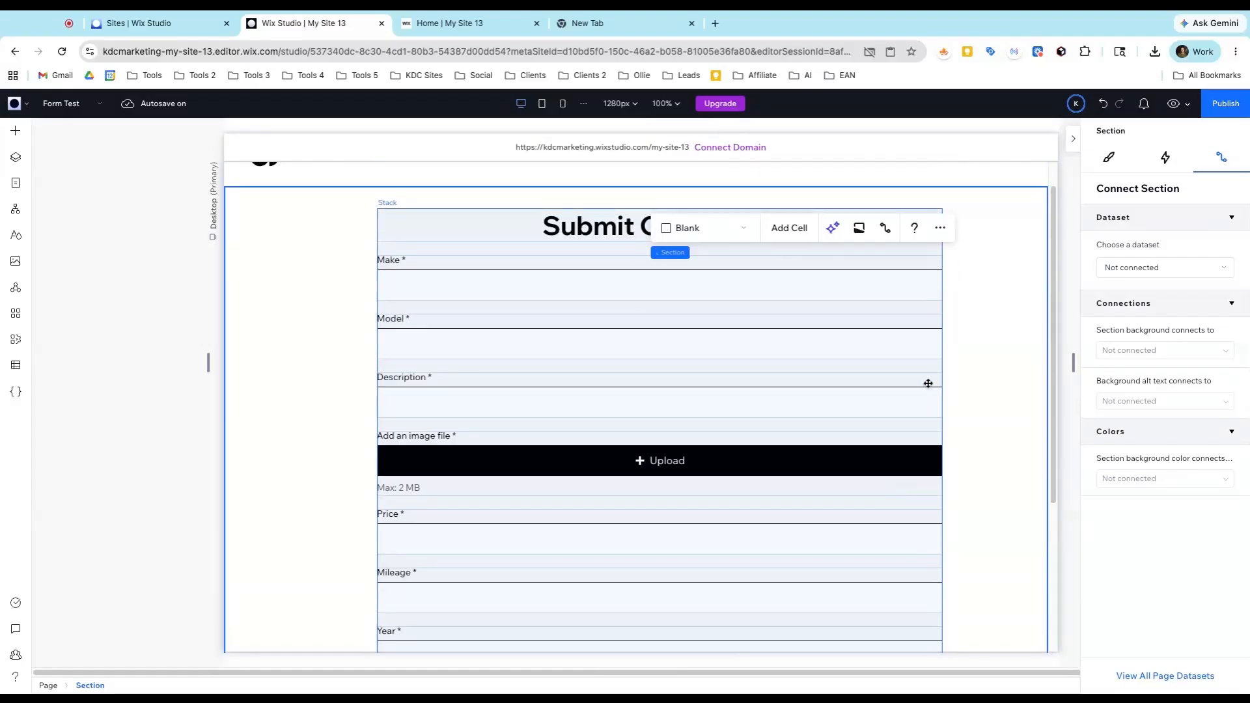
left_click(908, 373)
scroll(797, 398, "down", 3)
scroll(790, 398, "down", 1)
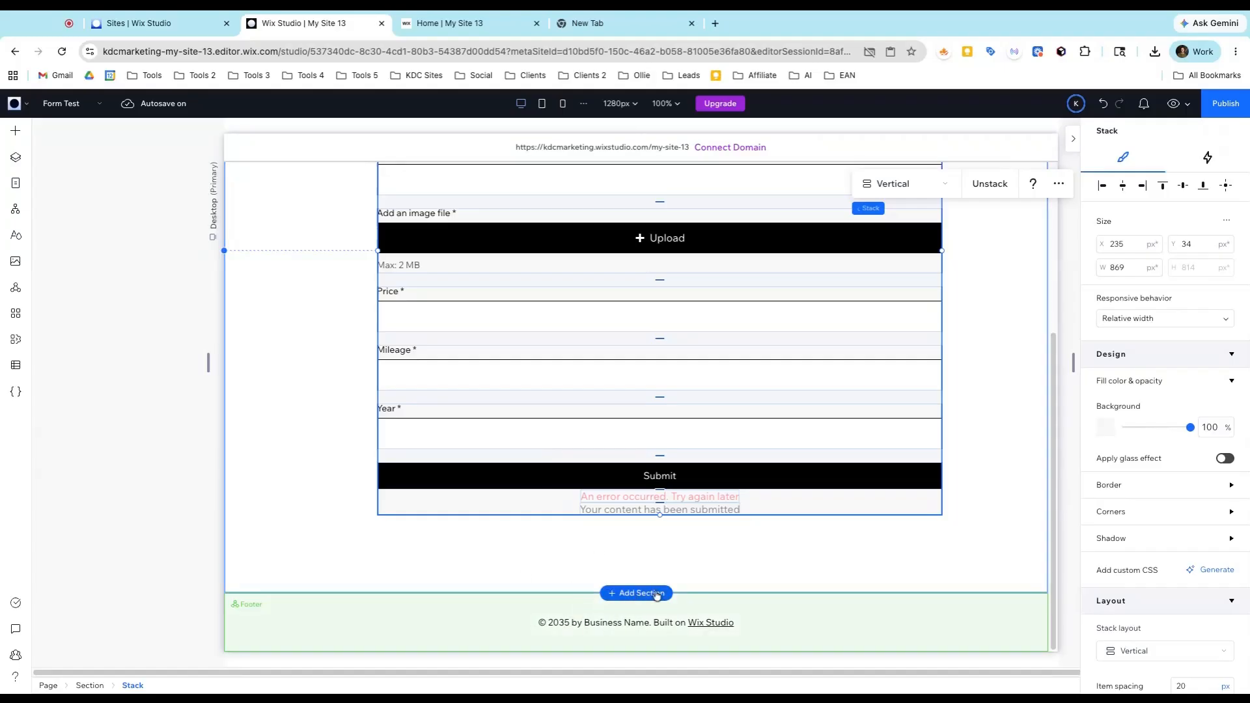
scroll(651, 589, "up", 2)
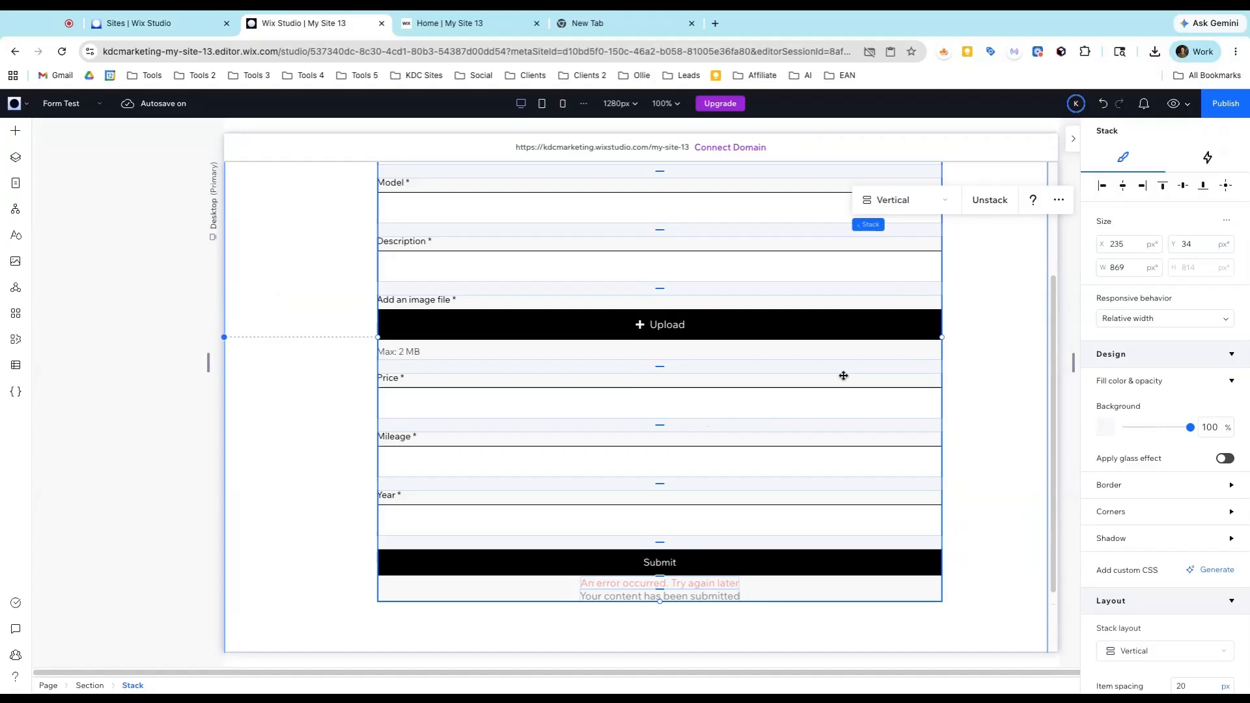
Inspect the dataset mode in the dataset settings of the form's Description input.
left_click(499, 293)
left_click(408, 267)
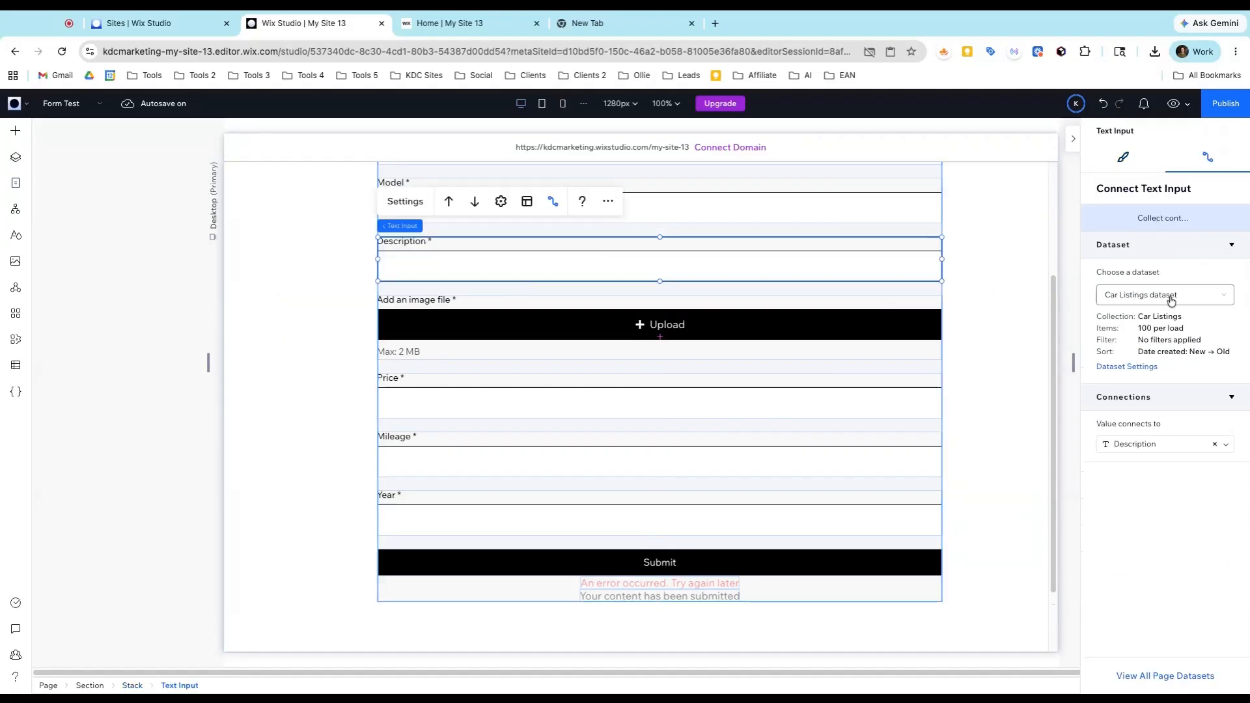
left_click(1152, 367)
left_click(1146, 362)
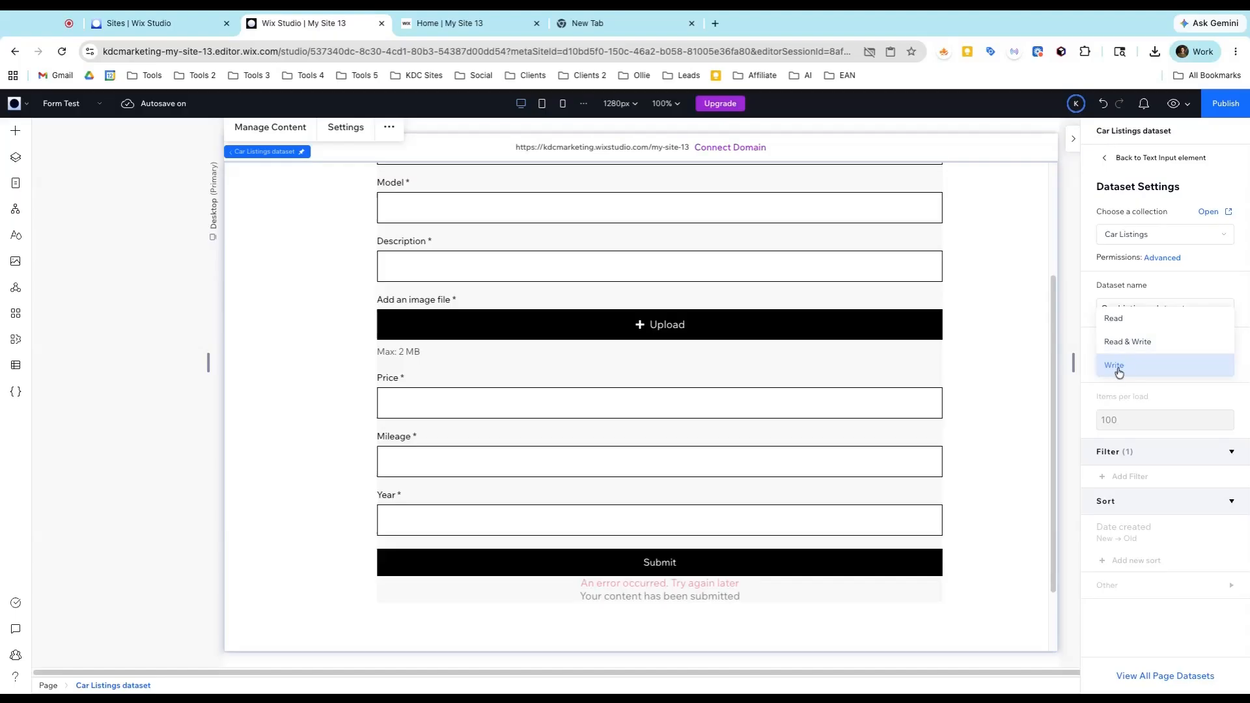
left_click(1001, 298)
Inspect the dataset mode in the settings of the dataset behind the Car Listings page's repeater.
left_click(61, 103)
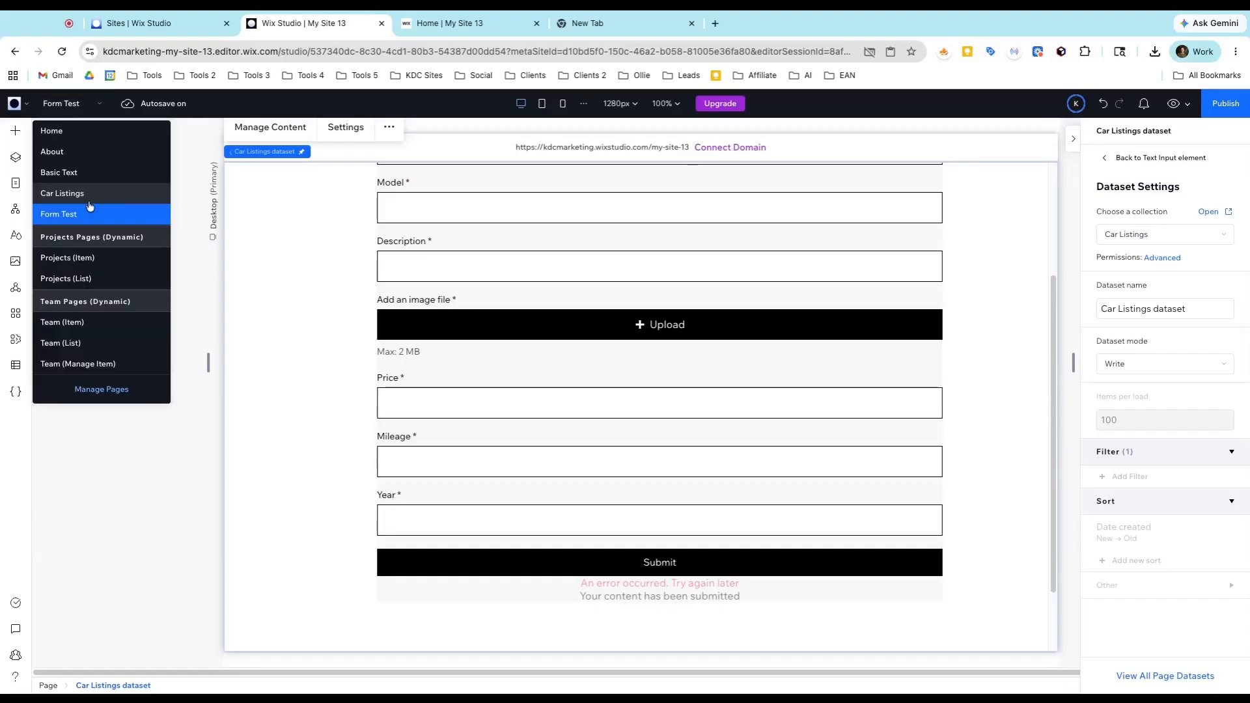
left_click(78, 201)
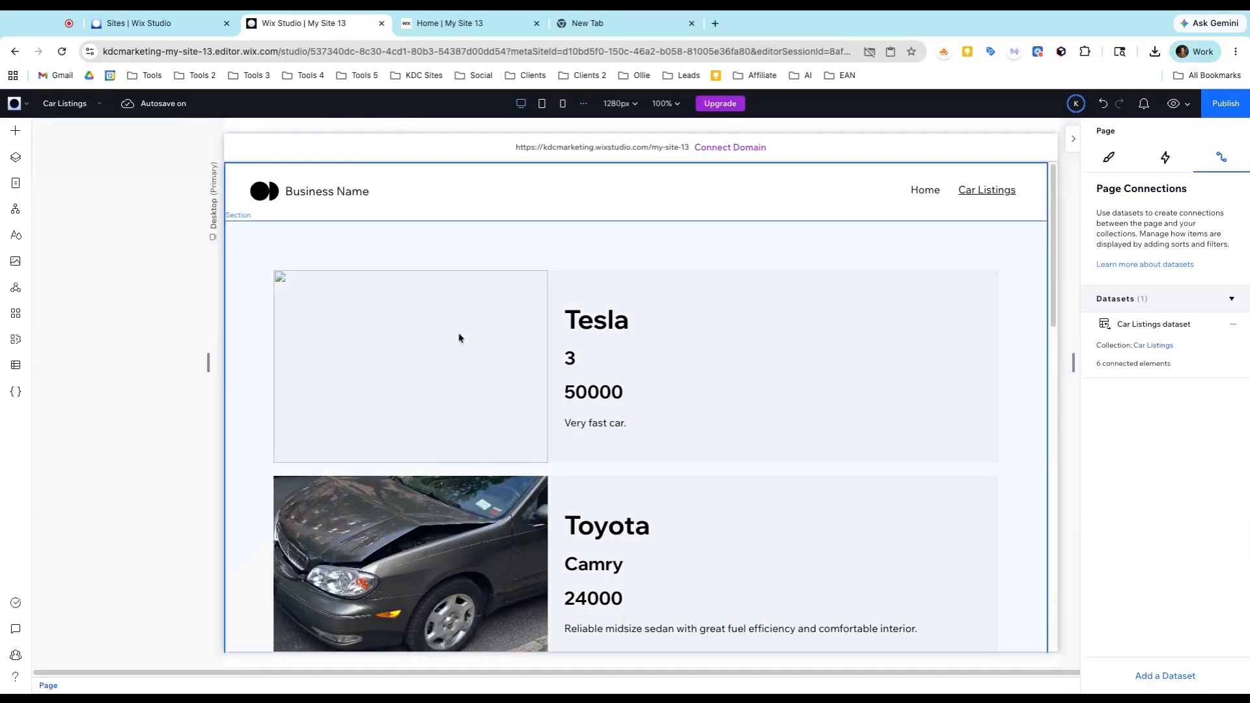
left_click(709, 344)
left_click(663, 372)
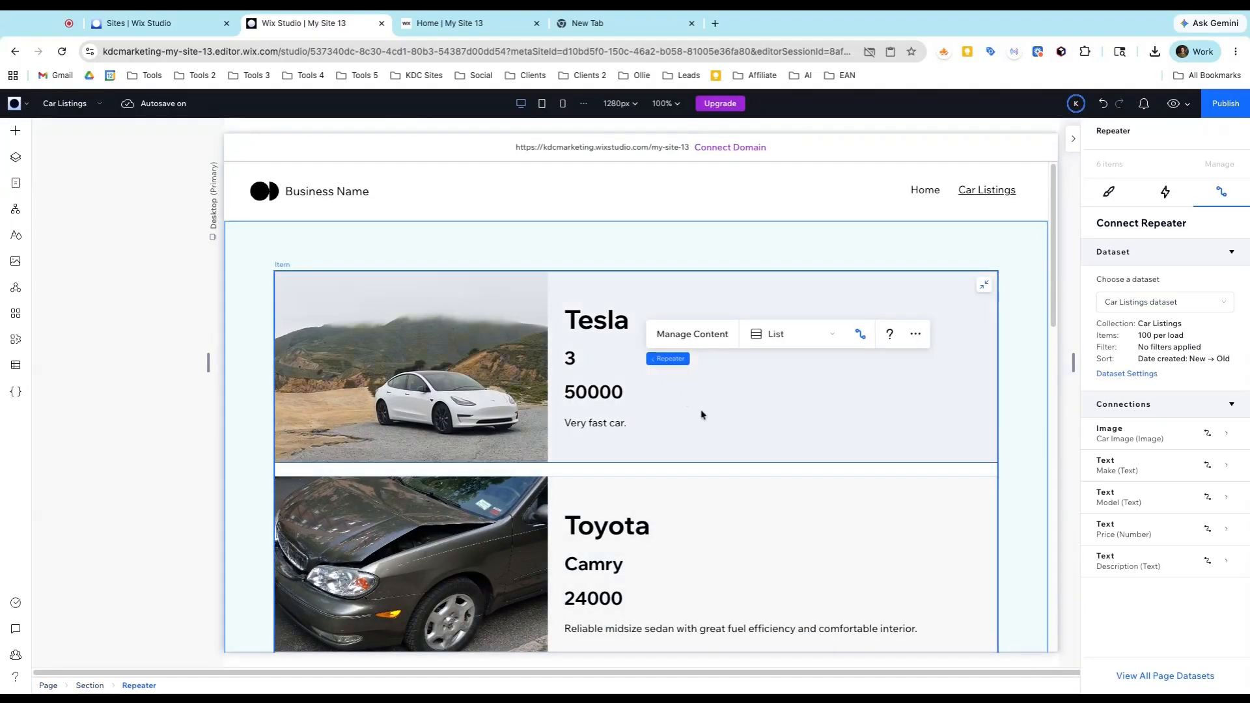
left_click(1126, 373)
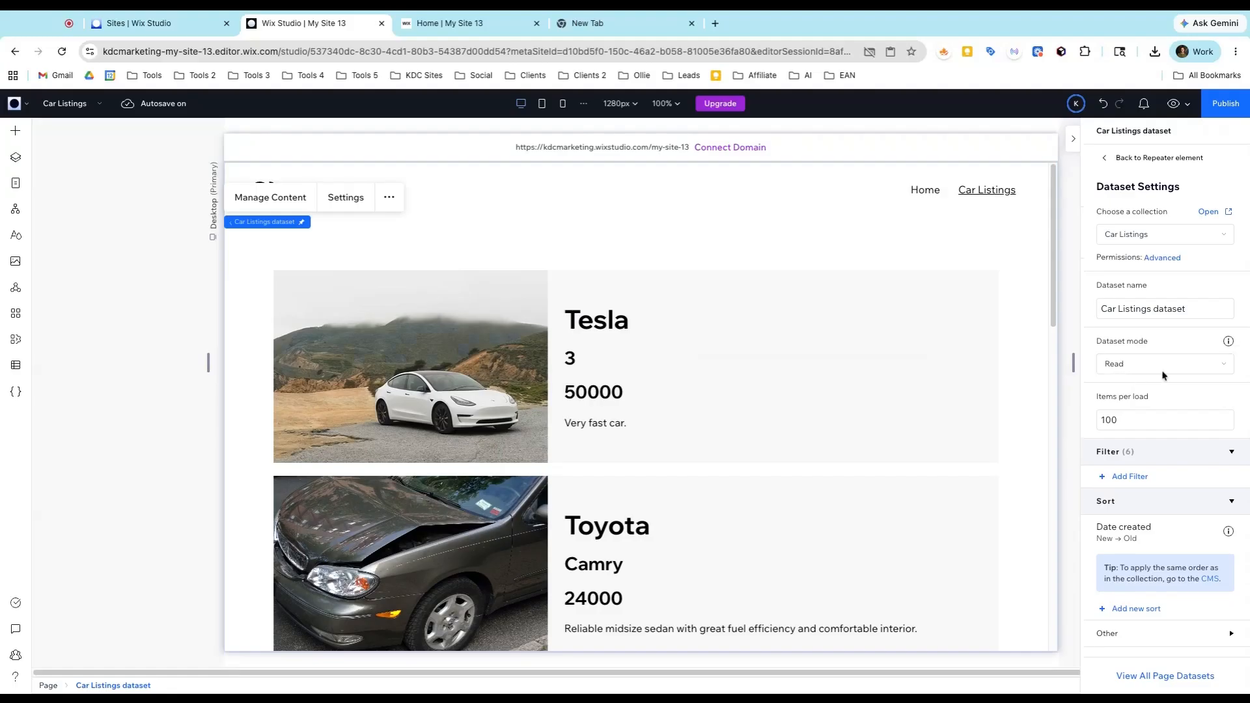
left_click(1155, 369)
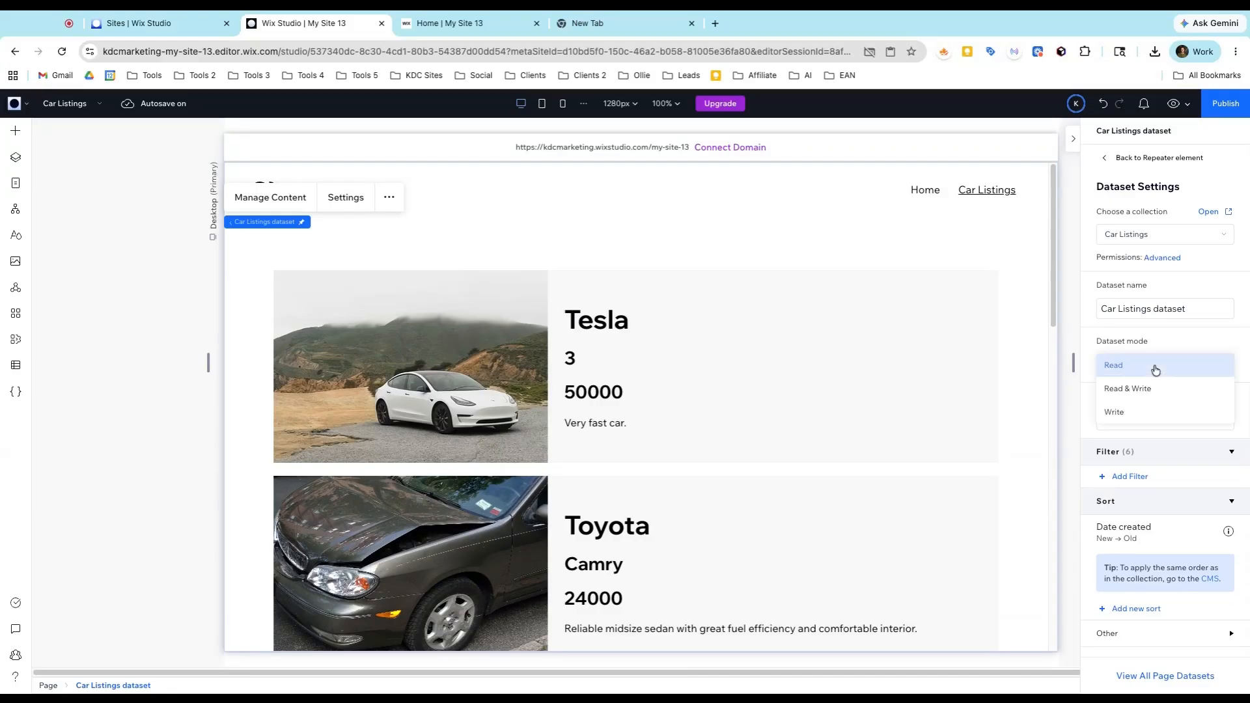
left_click(1155, 368)
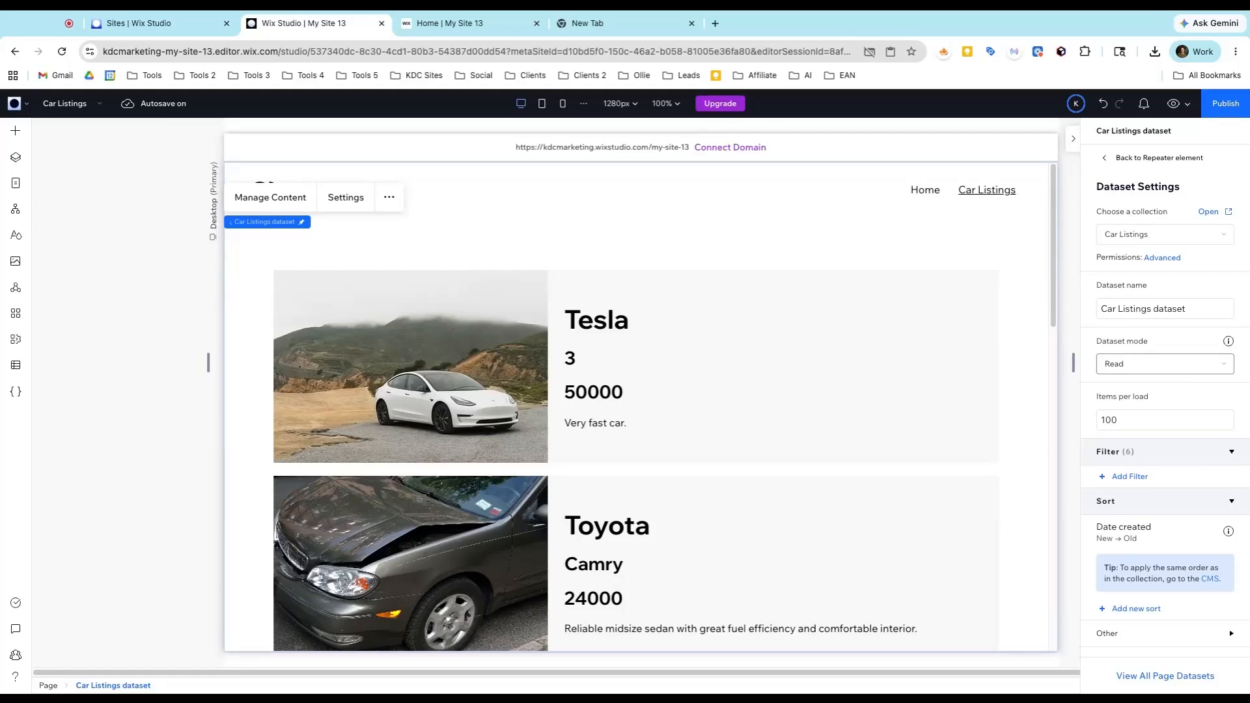
scroll(647, 341, "down", 6)
scroll(636, 341, "down", 8)
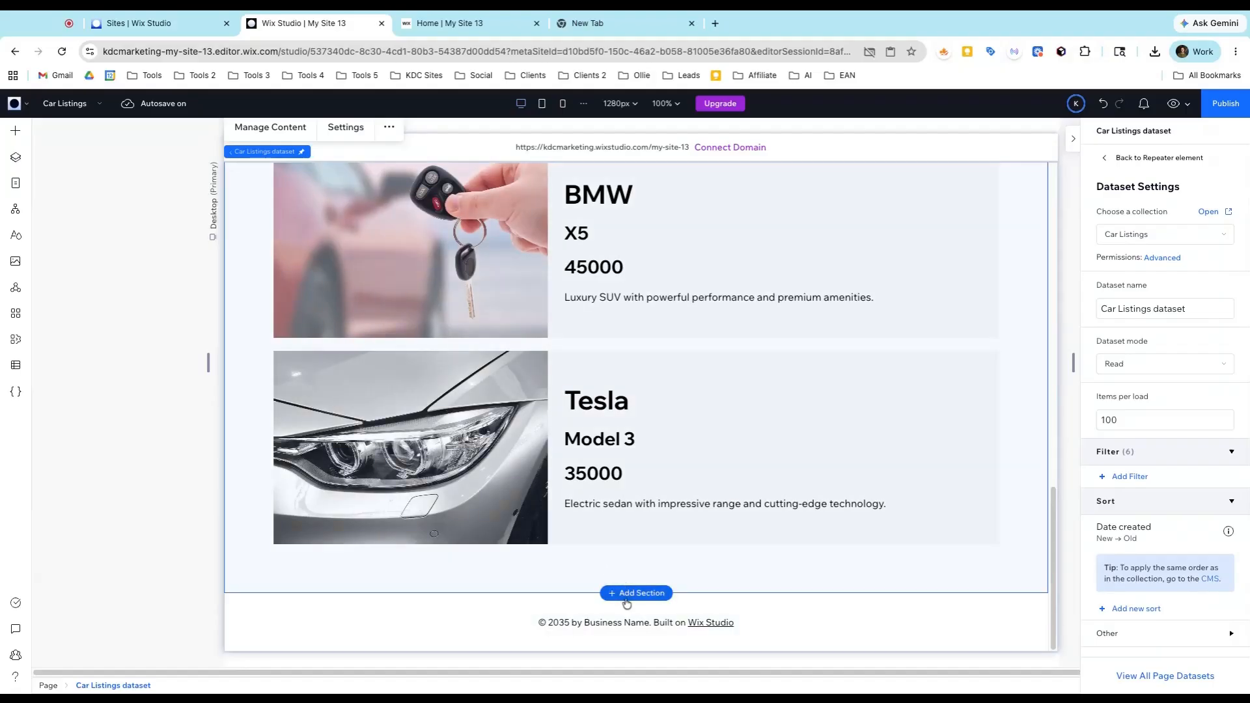
left_click(619, 593)
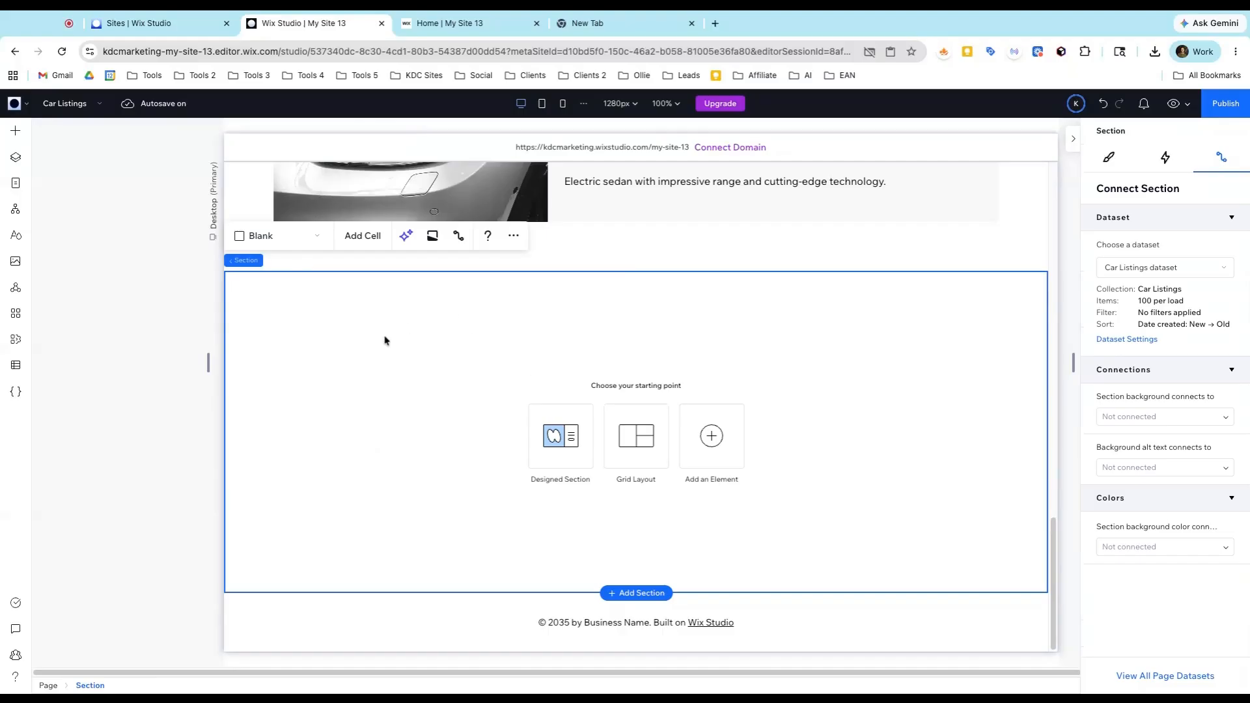
key("Delete")
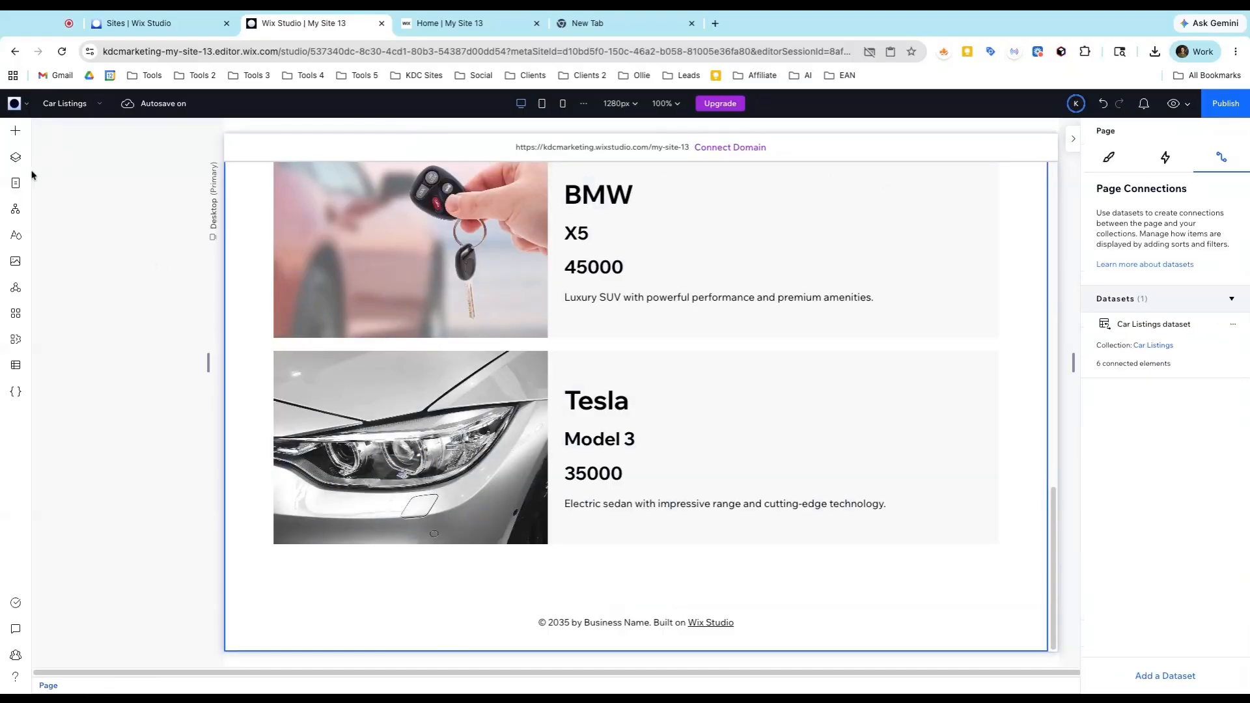
Add a new blank page to the main pages and name it "Car Test".
left_click(16, 183)
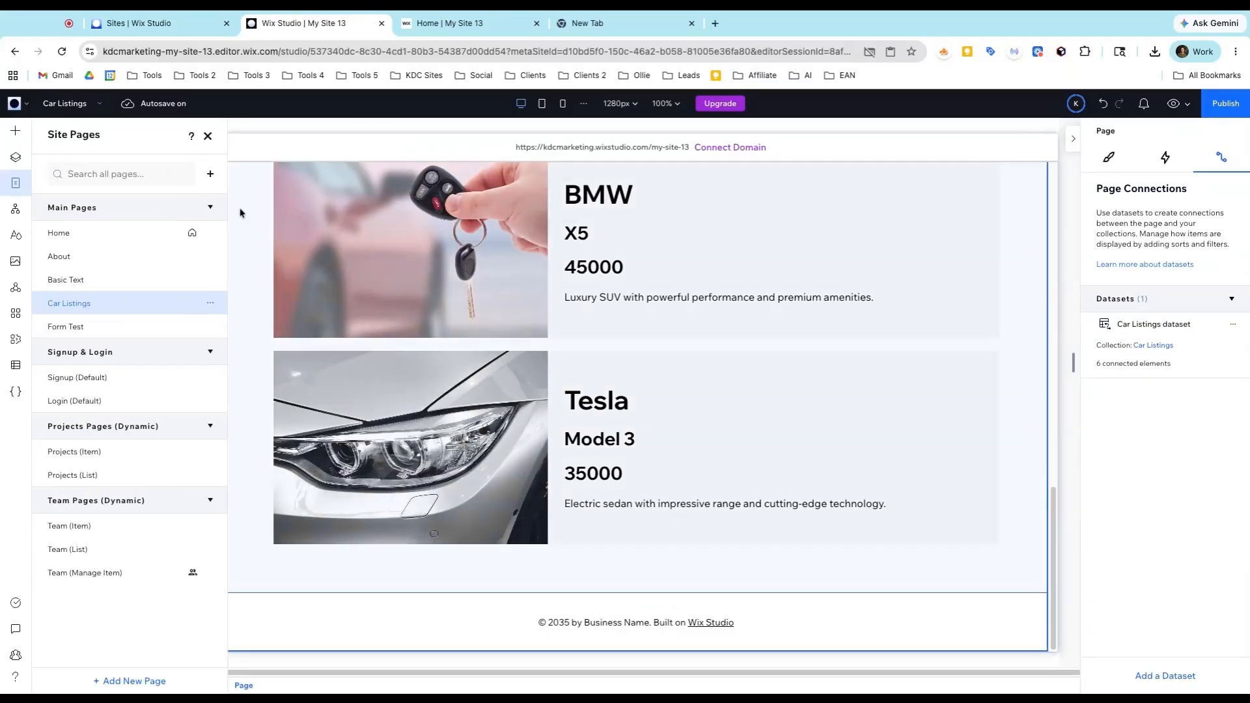
left_click(129, 681)
left_click(187, 567)
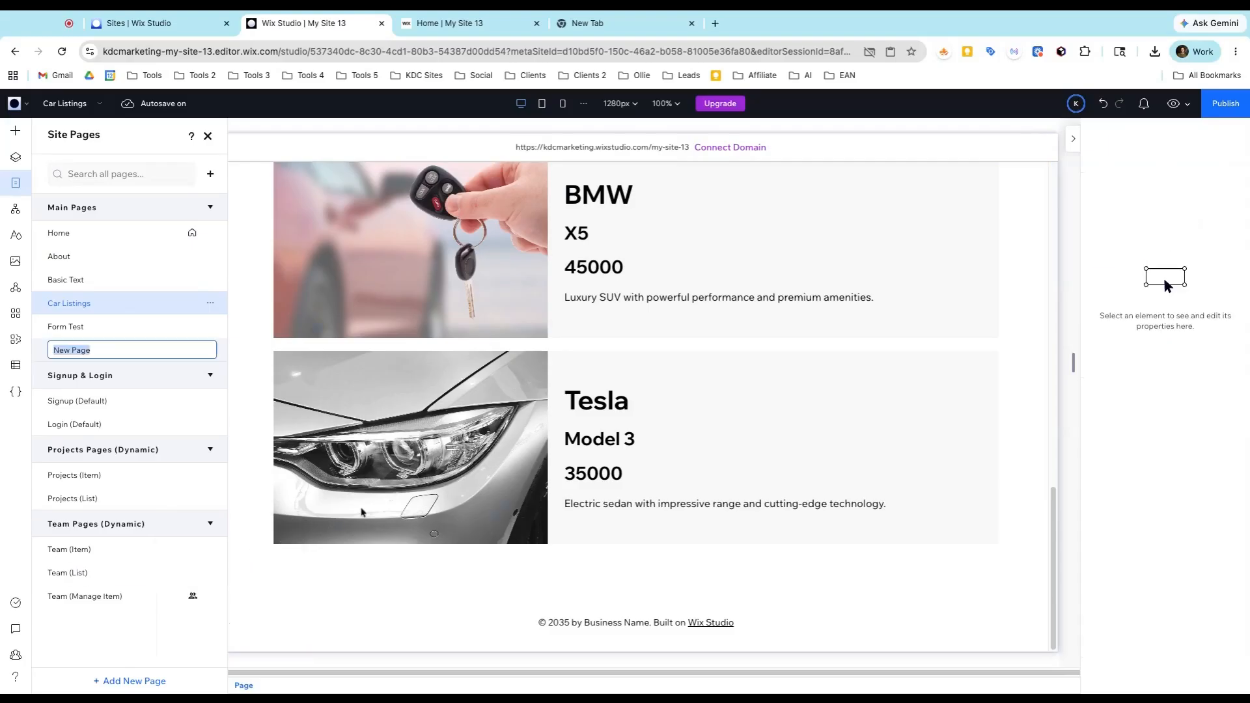
type("Car")
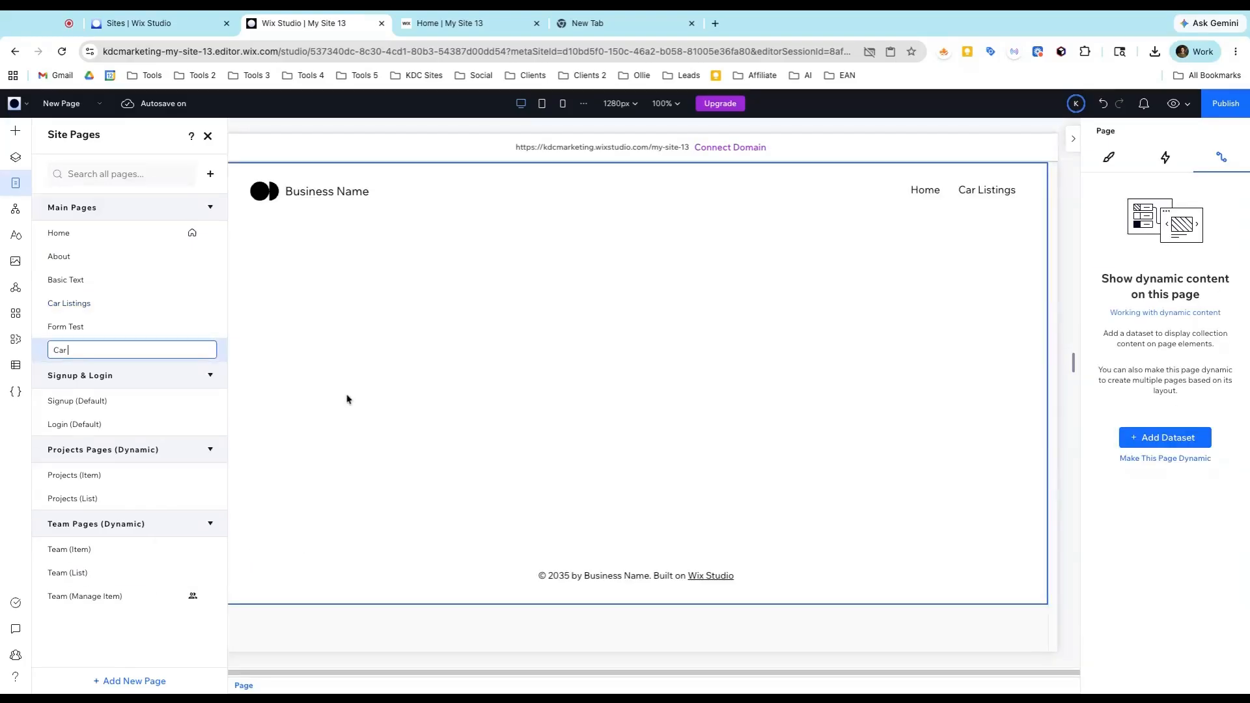
type(" Test")
key("Return")
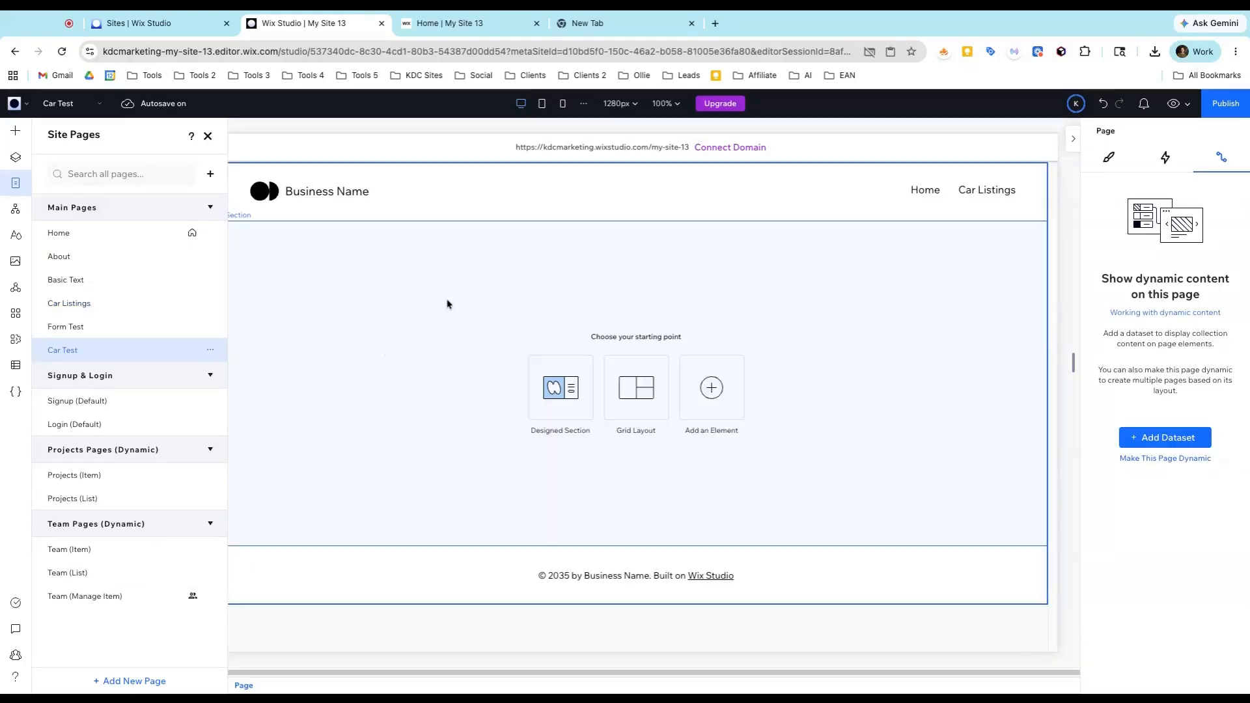
Add the Basic Repeater asset from the KDC Marketing library to the Car Test page's blank section.
left_click(440, 301)
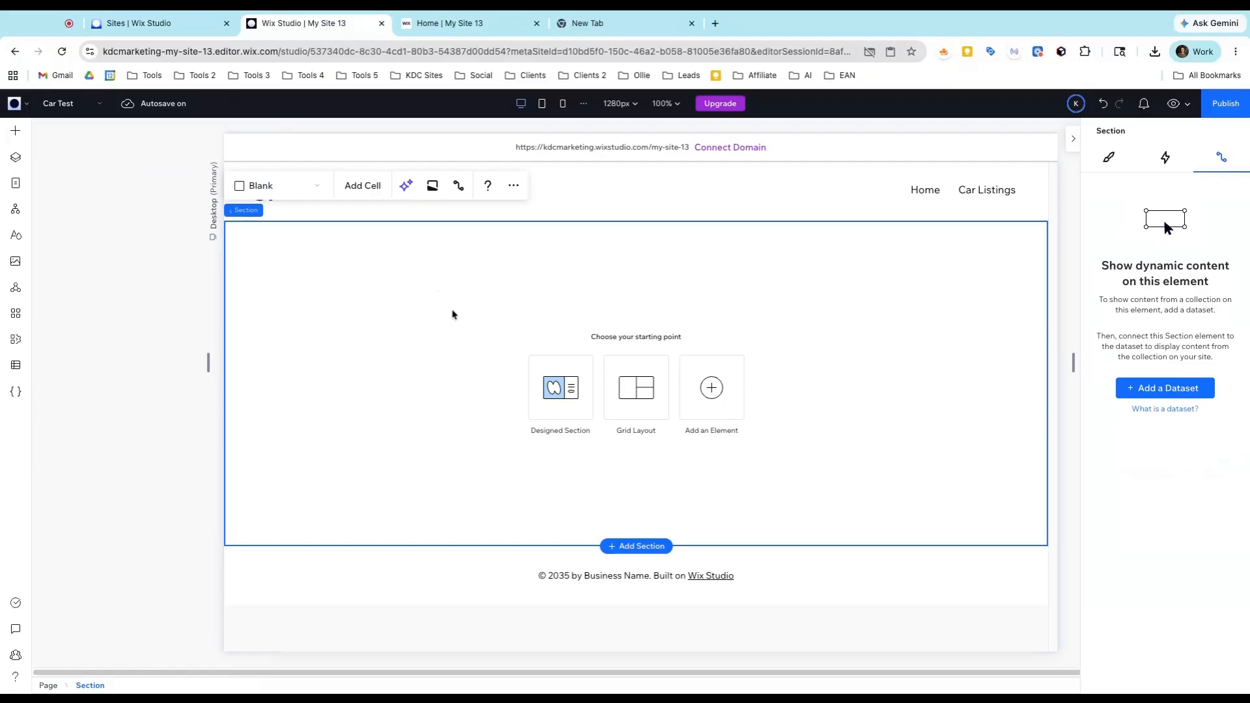
left_click(16, 131)
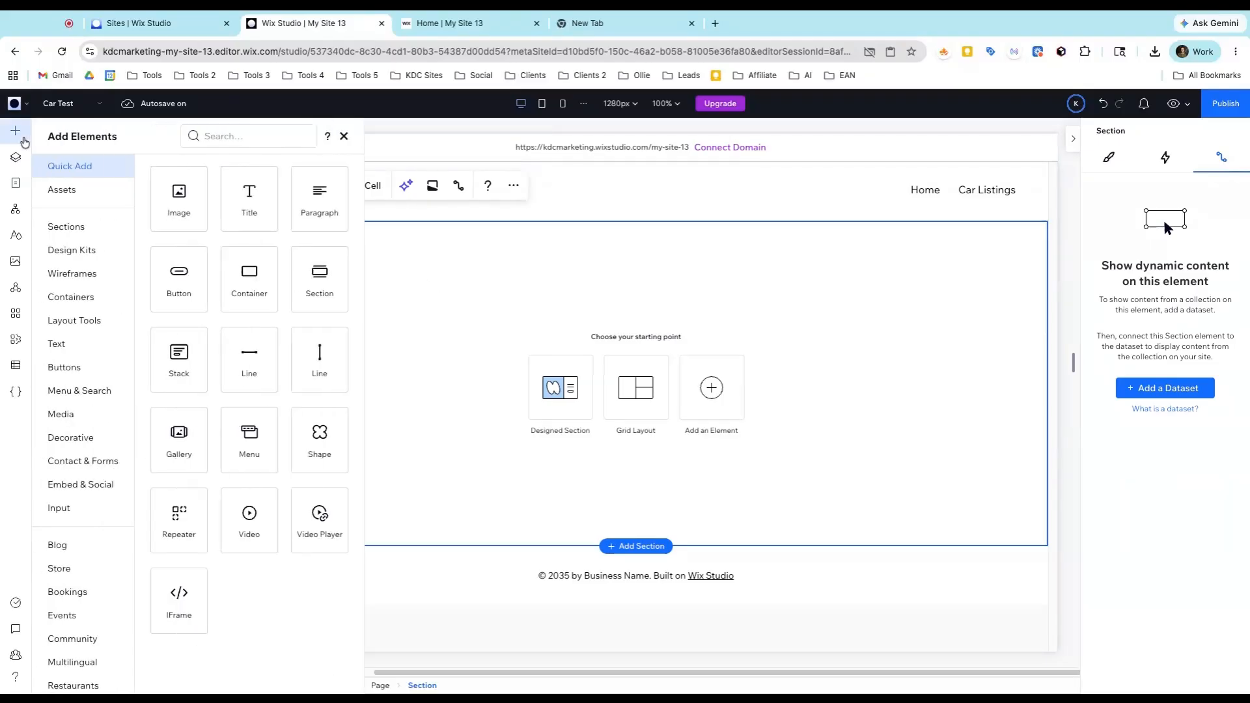
left_click(67, 192)
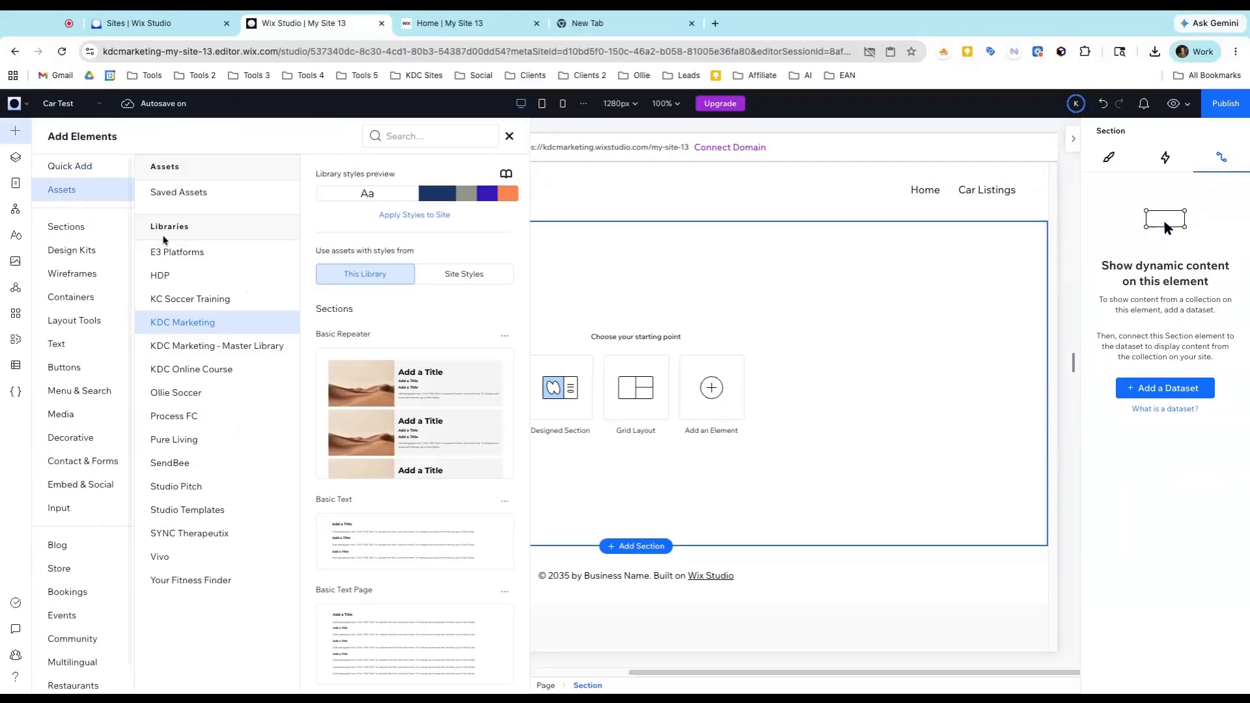
left_click_drag(366, 396, 541, 257)
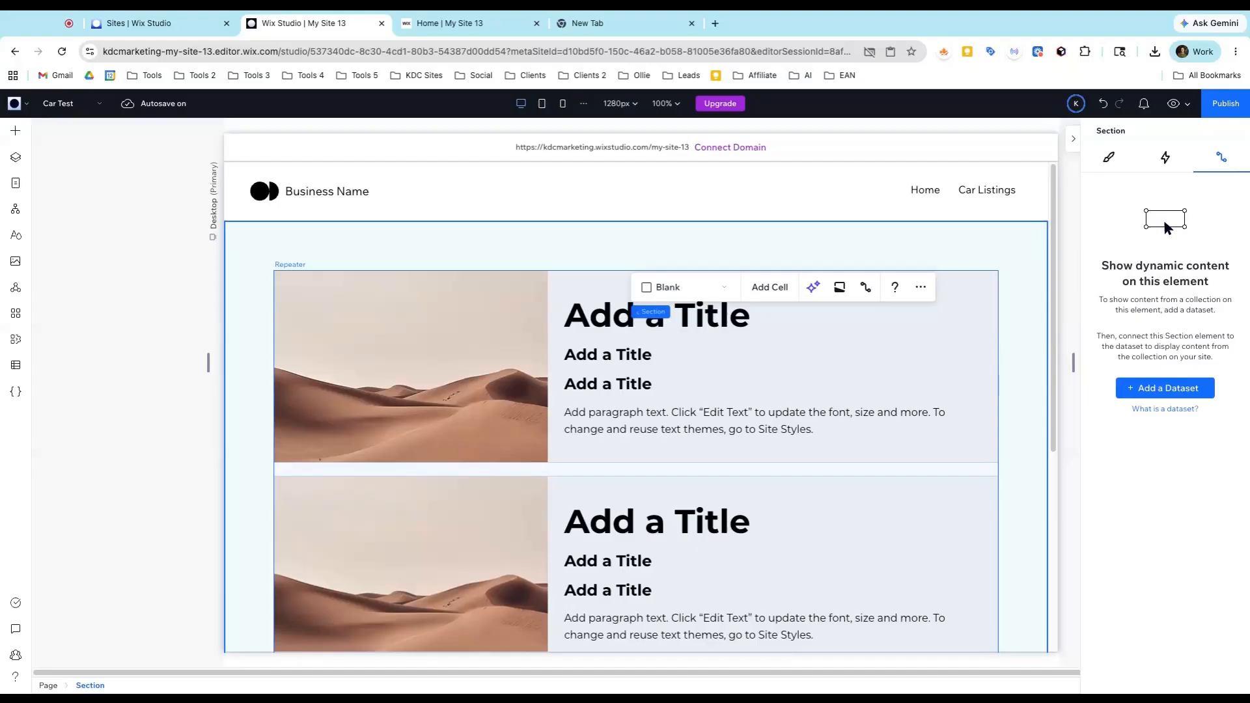
Inspect the item list of the new repeater on the Car Test page.
left_click(723, 401)
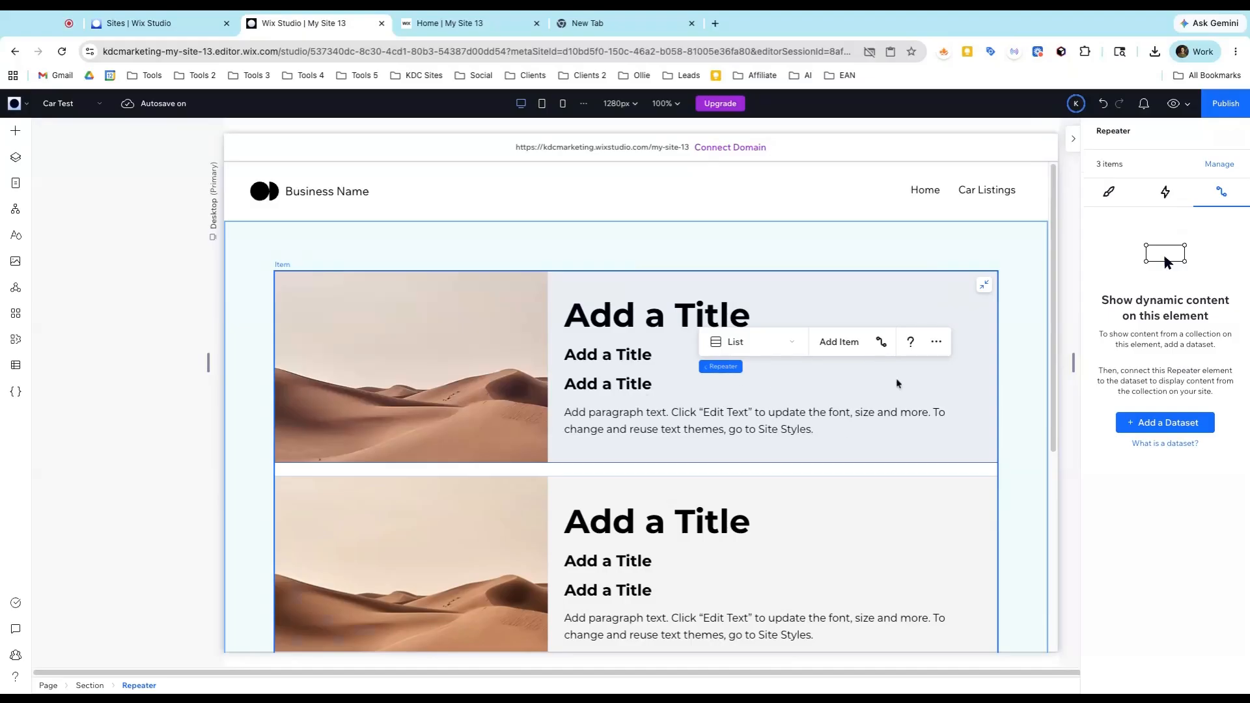
left_click(1212, 168)
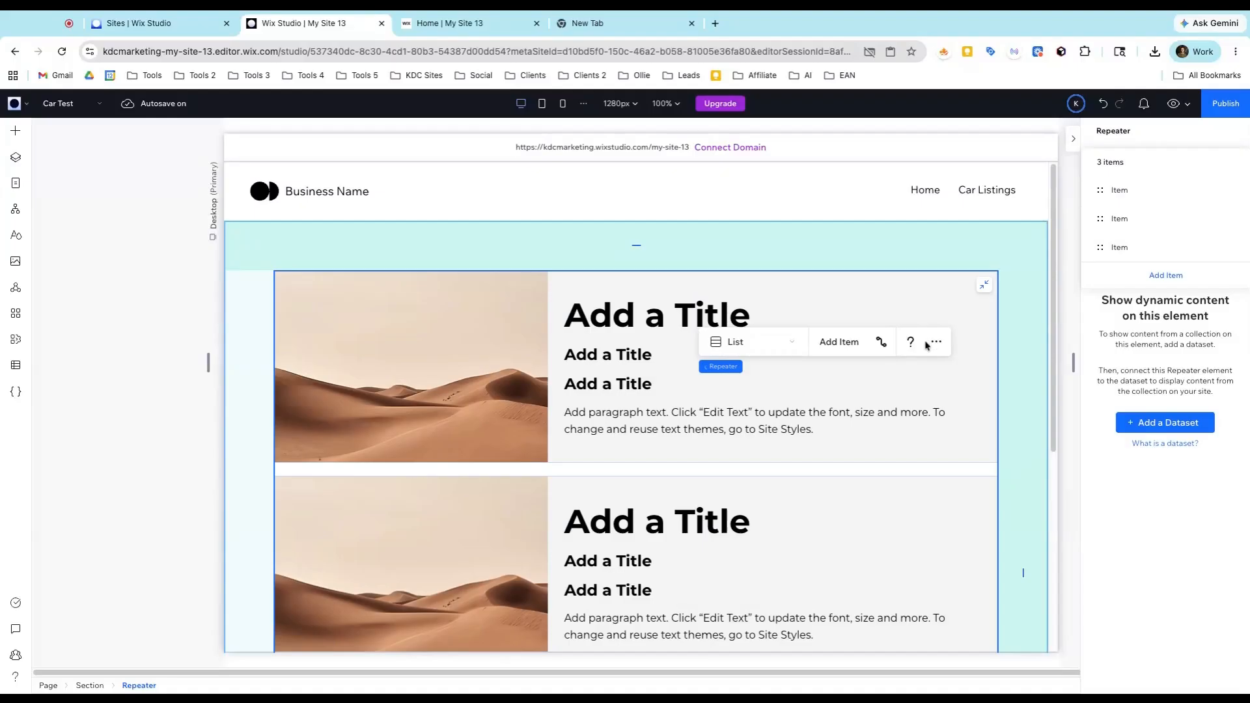
left_click(918, 309)
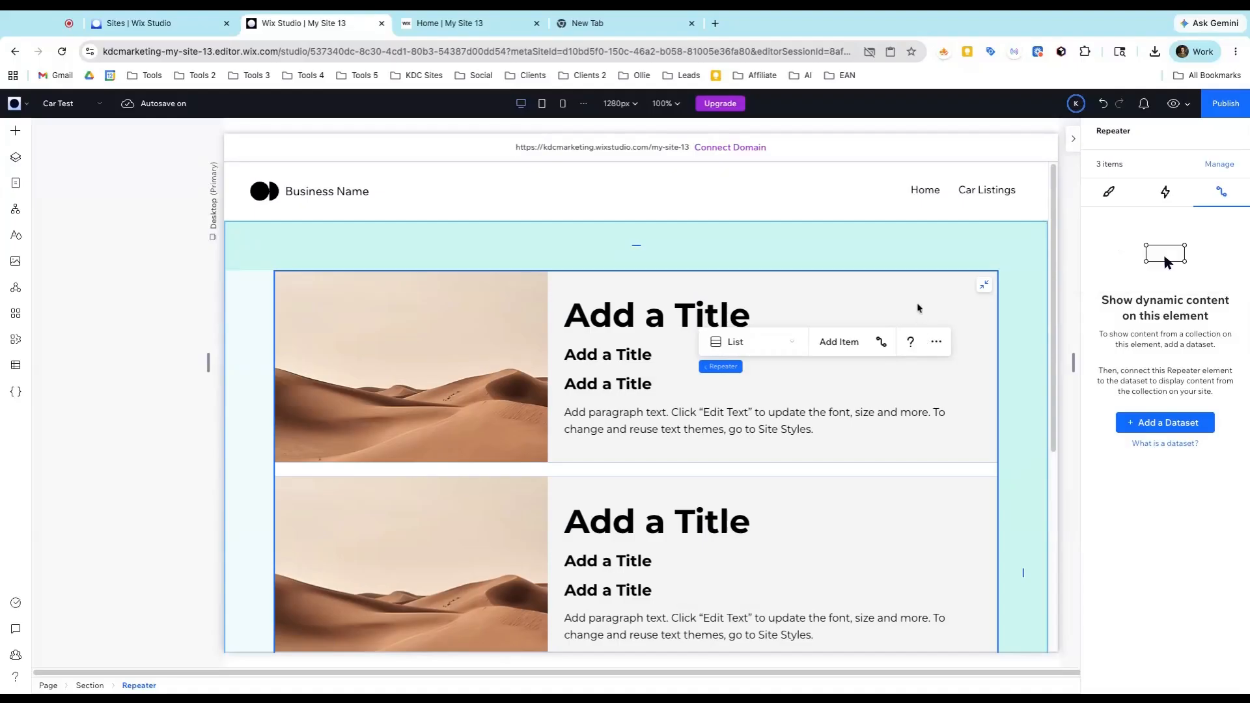
Review the items in the Car Listings collection and compare them with the repeater on the page.
left_click(16, 364)
left_click(102, 174)
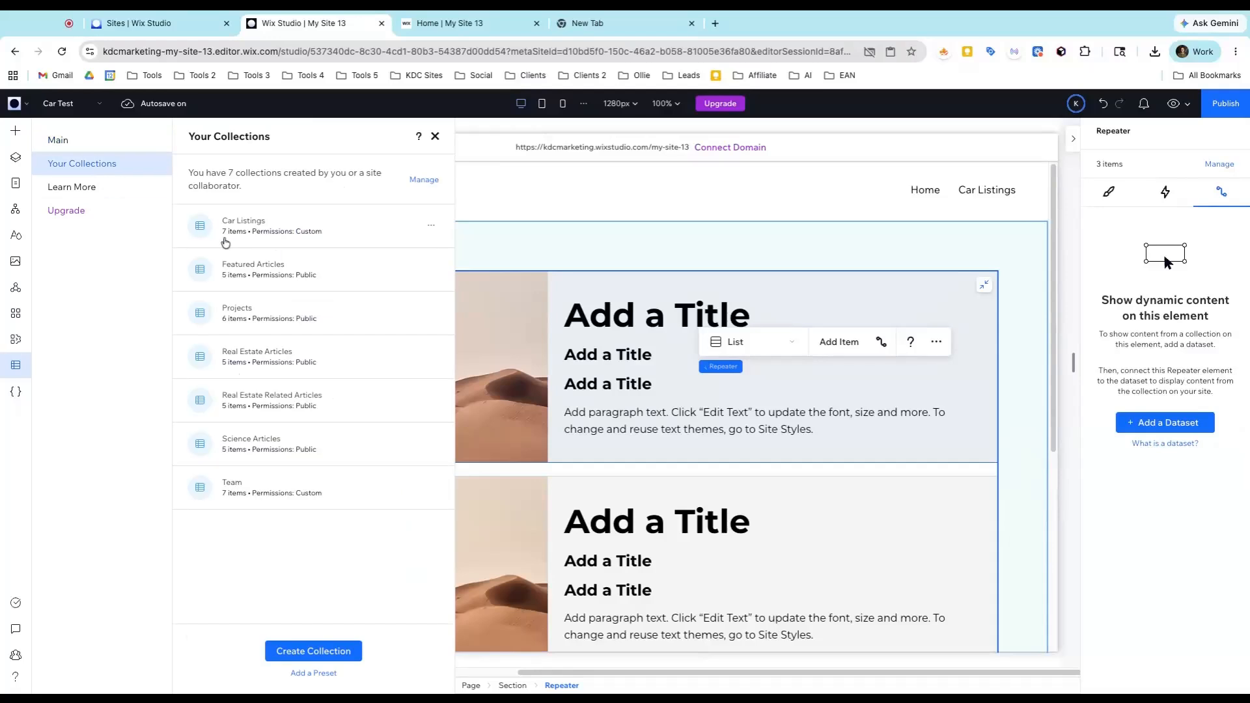
left_click(259, 230)
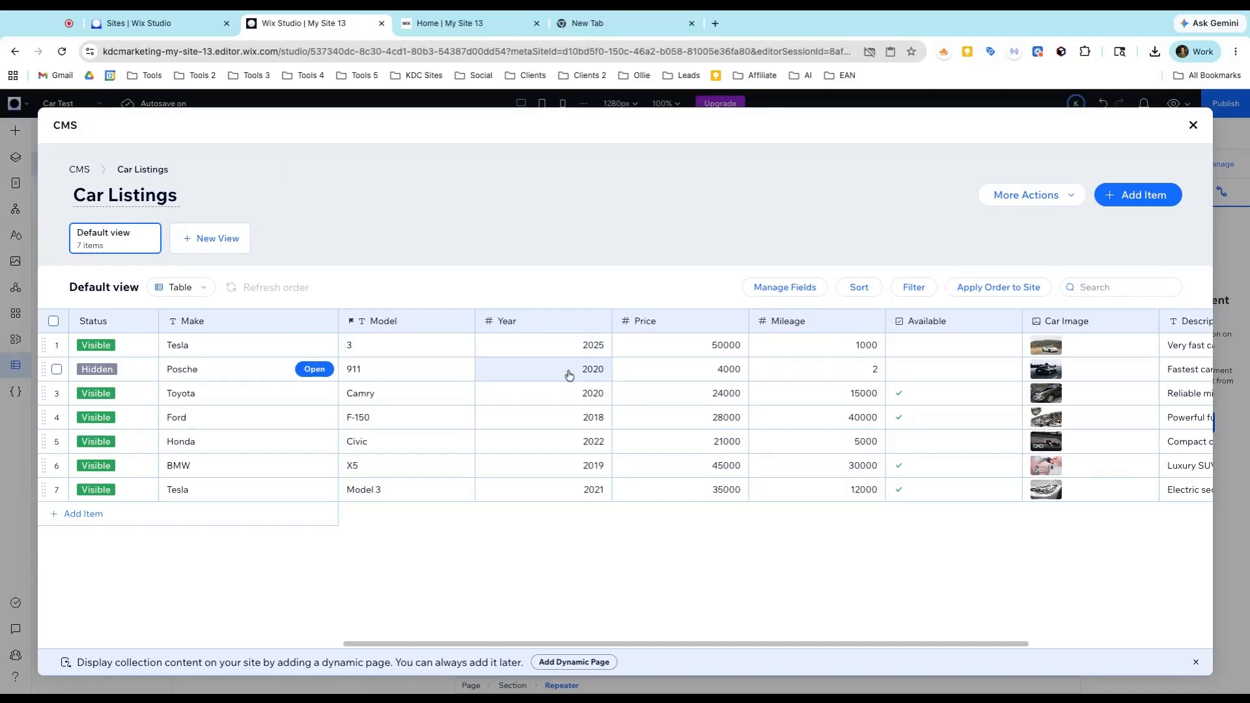
left_click(1193, 125)
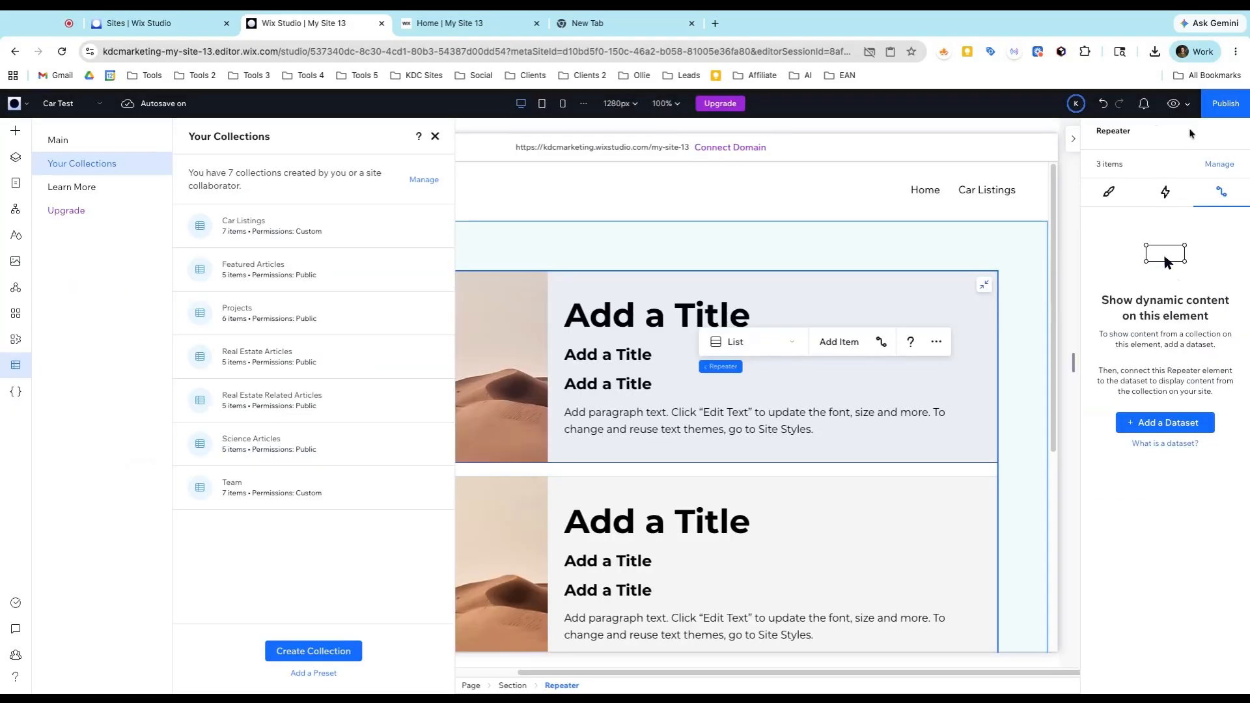
left_click(436, 136)
scroll(517, 319, "down", 5)
scroll(517, 376, "up", 5)
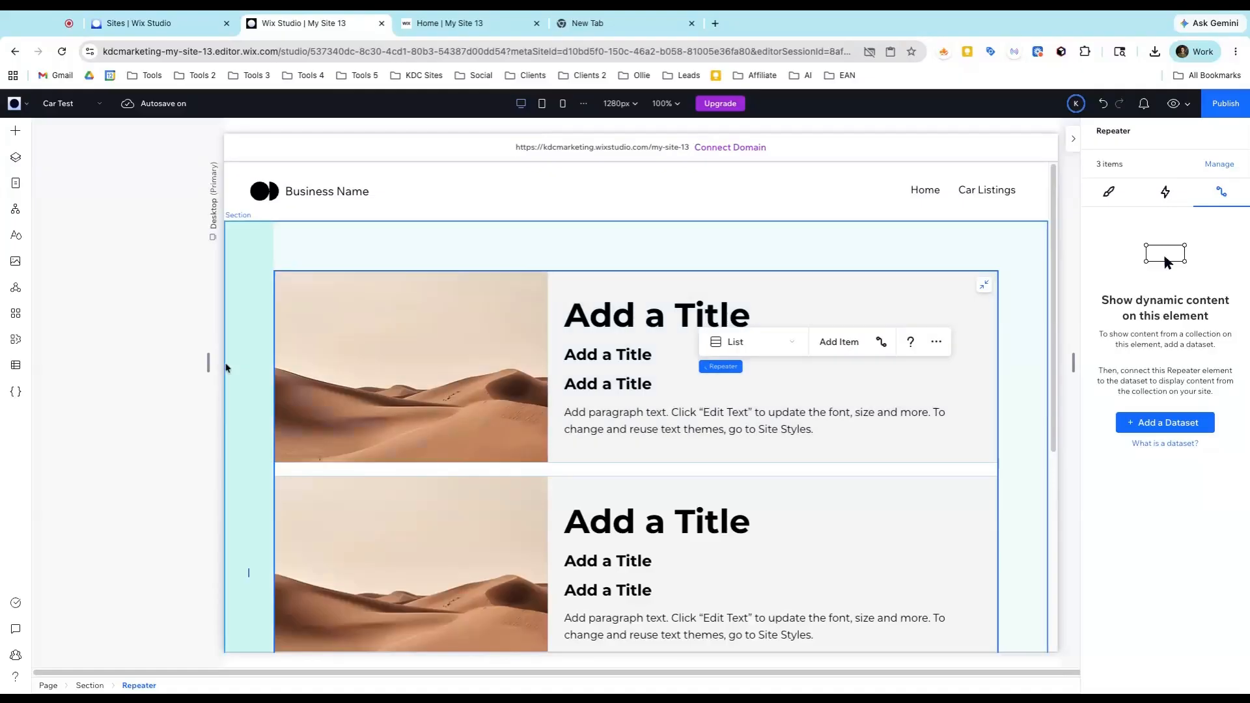
Create a dataset named "Car Listings dataset" for the first repeater item's image, using the Car Listings collection.
left_click(505, 326)
left_click(494, 326)
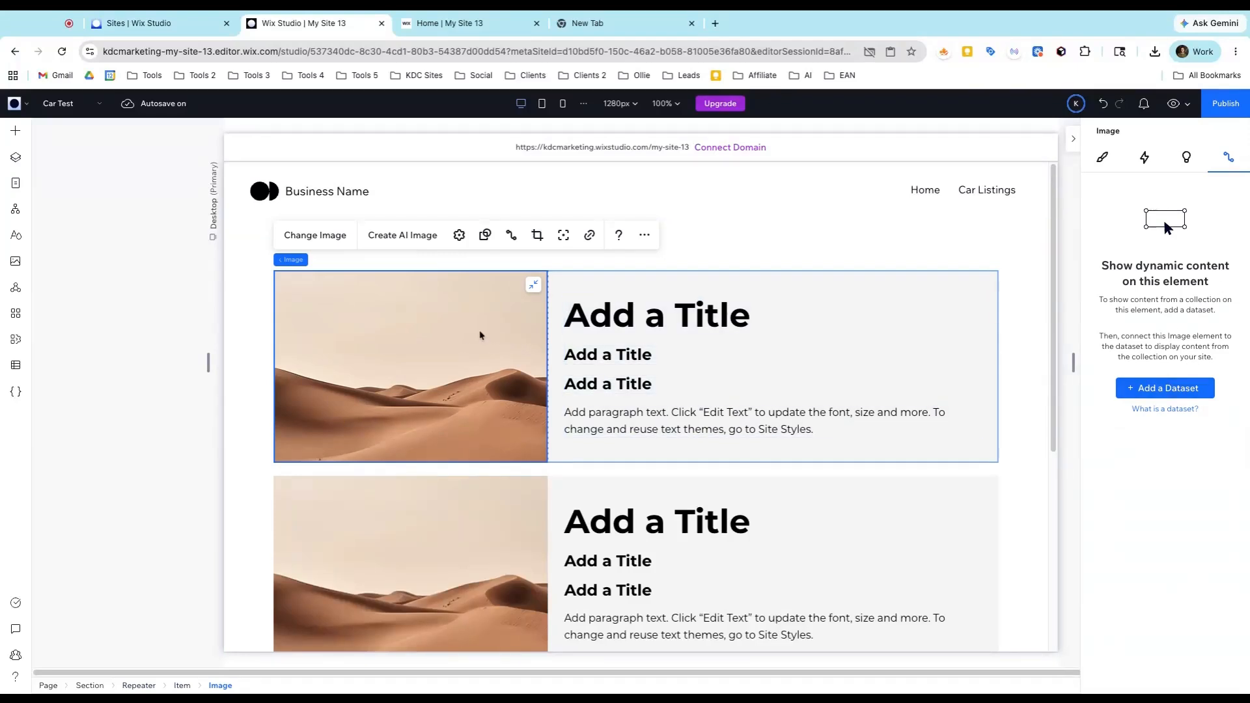
left_click(1129, 389)
left_click(609, 390)
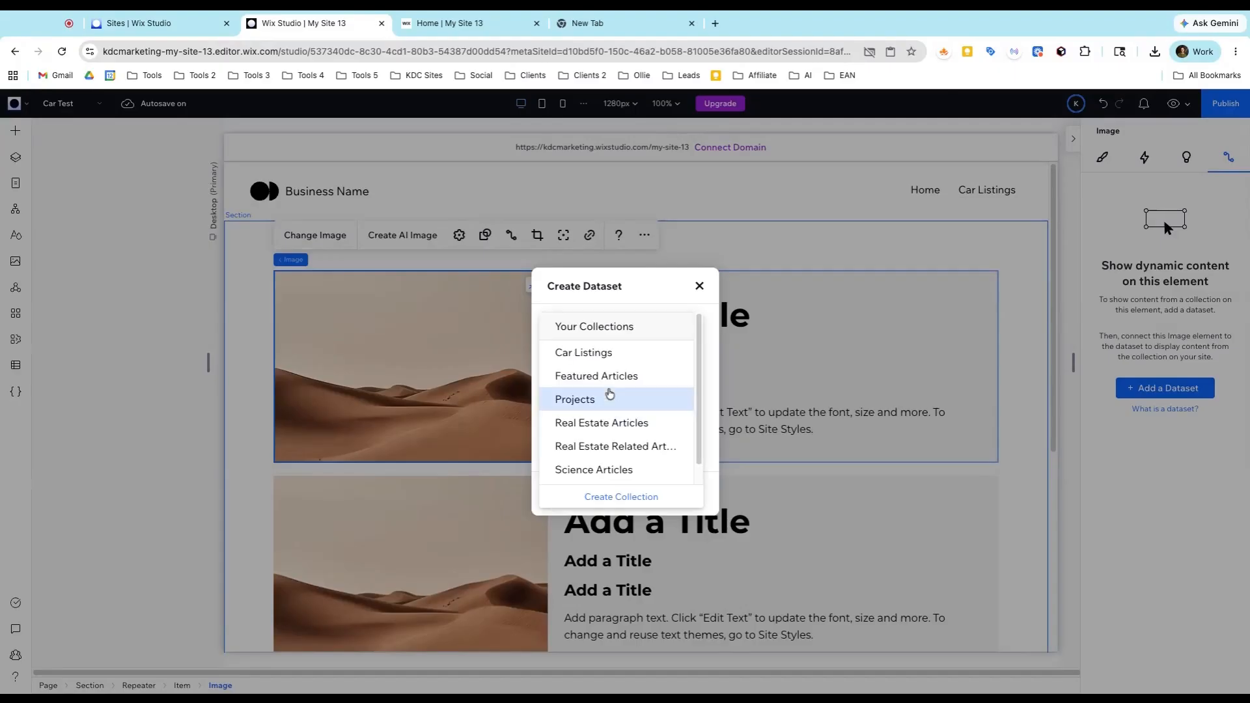
left_click(604, 352)
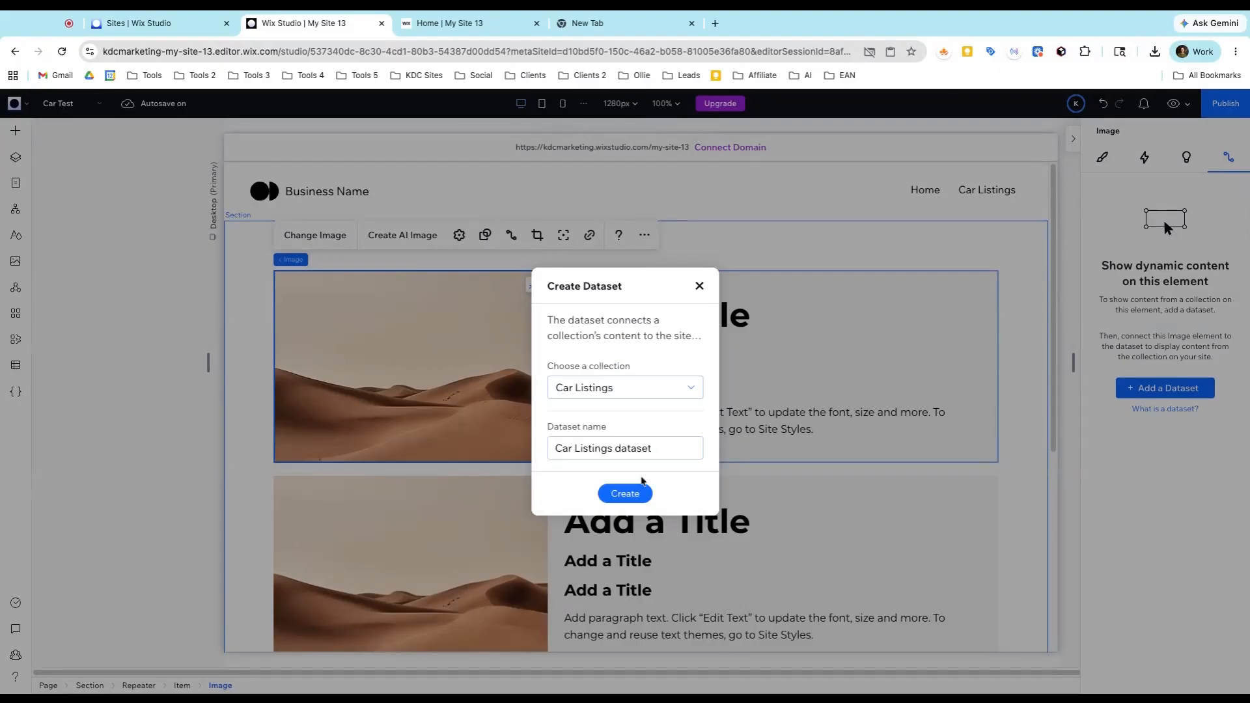
left_click(628, 493)
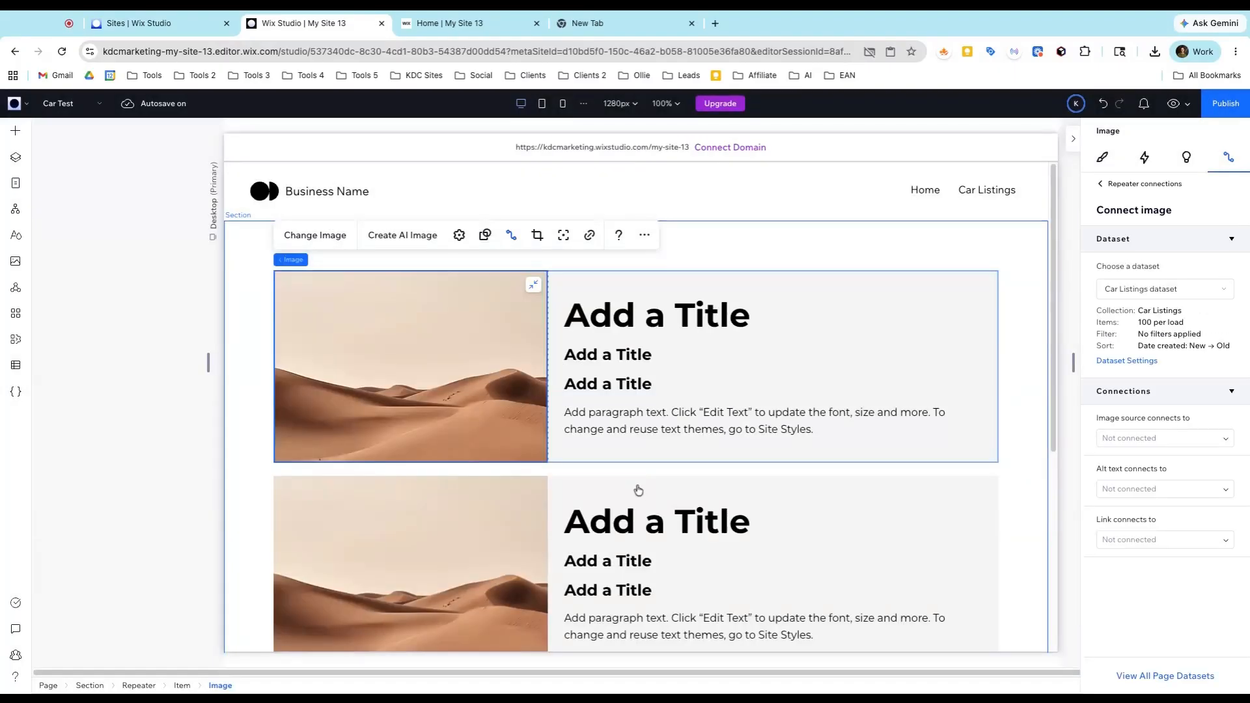
Examine the repeater's items down to the page footer and view the repeater's design settings.
left_click(638, 490)
scroll(768, 426, "down", 3)
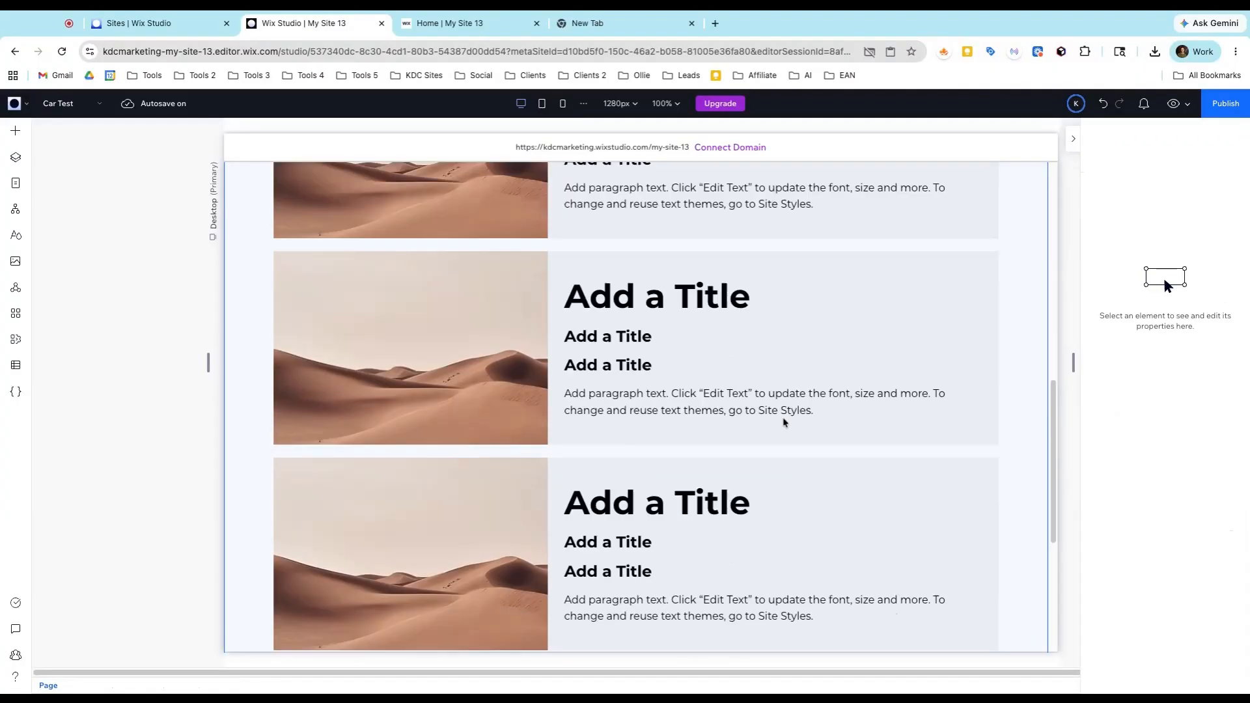
scroll(784, 422, "down", 2)
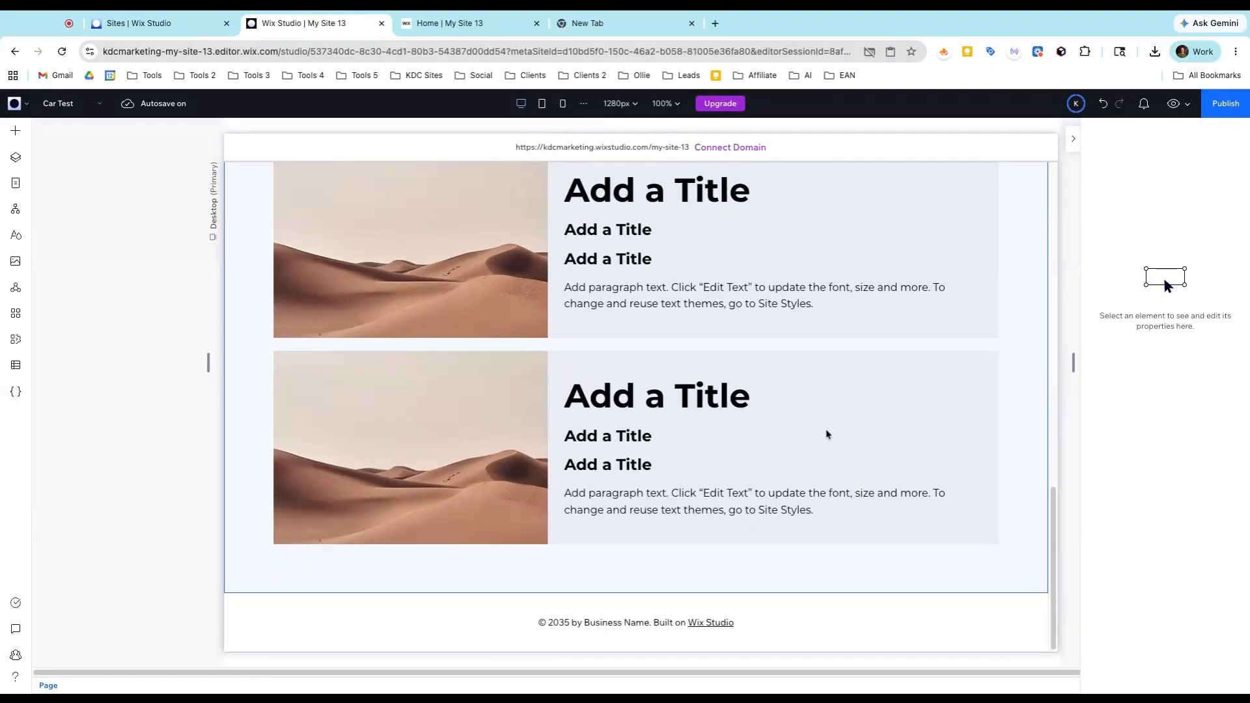
left_click(782, 522)
left_click(781, 517)
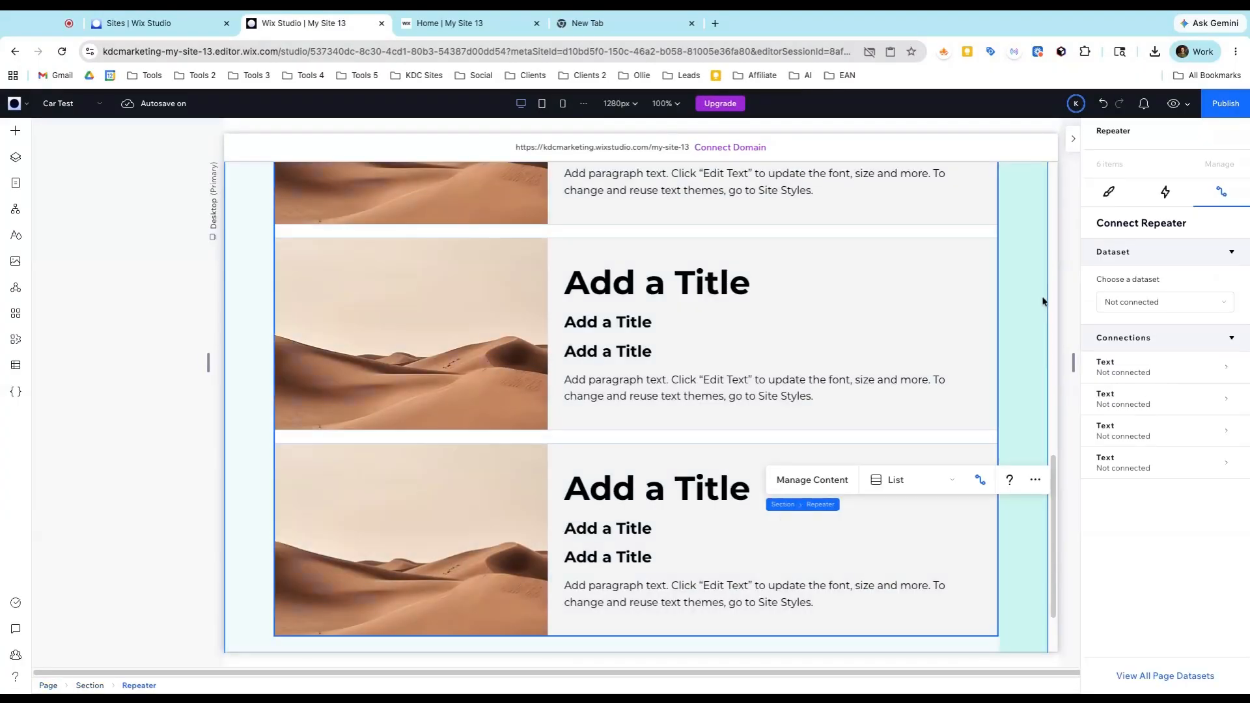
left_click(1108, 192)
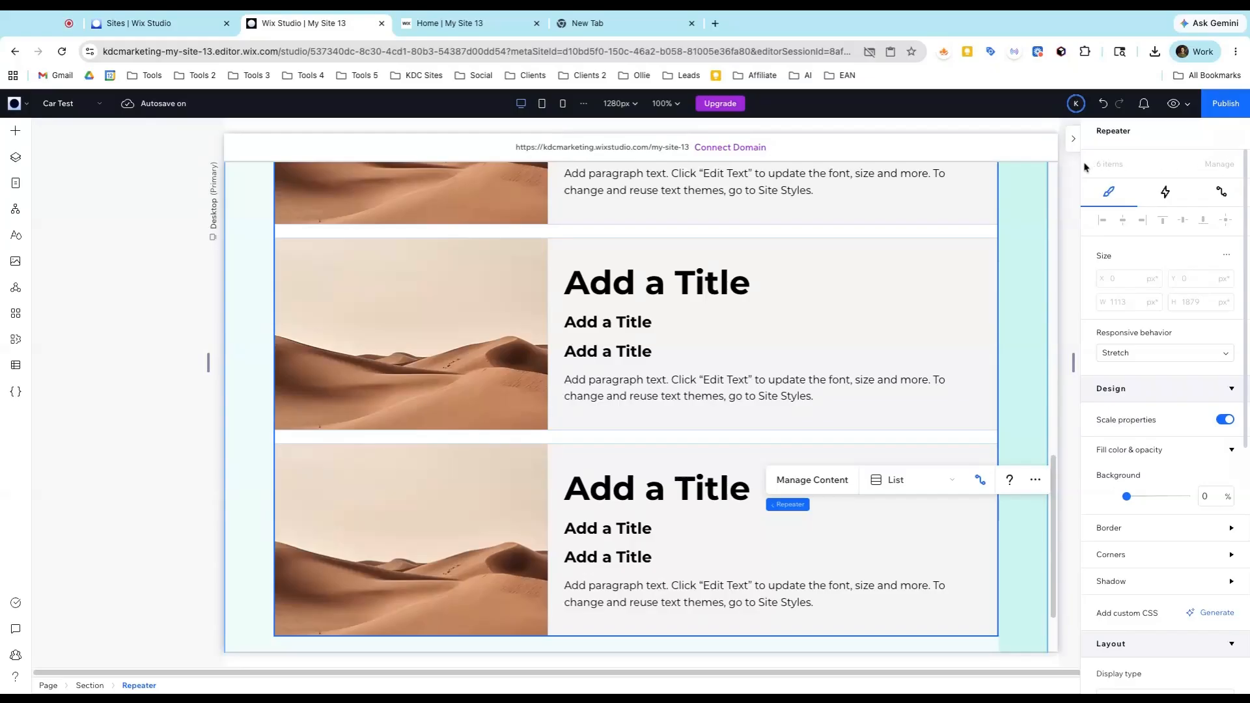
Set the hidden Posche 911 item in the Car Listings collection to show, and check the repeater's items on the page.
left_click(16, 364)
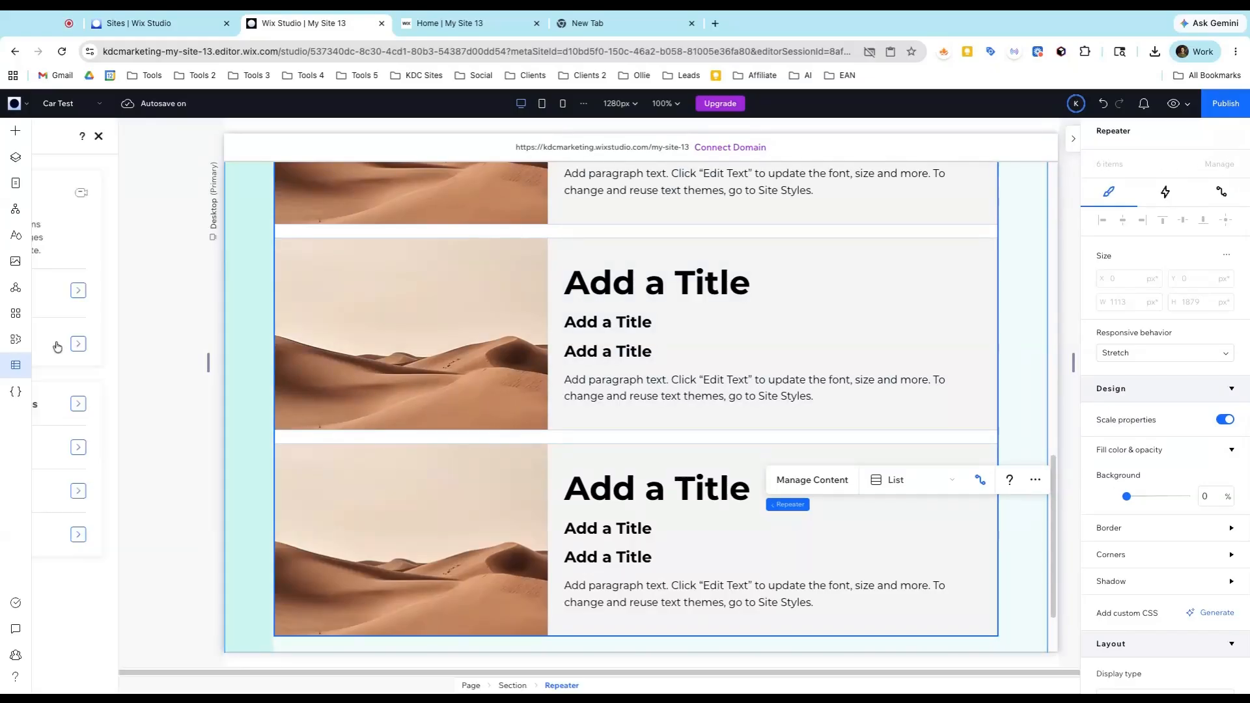
left_click(97, 166)
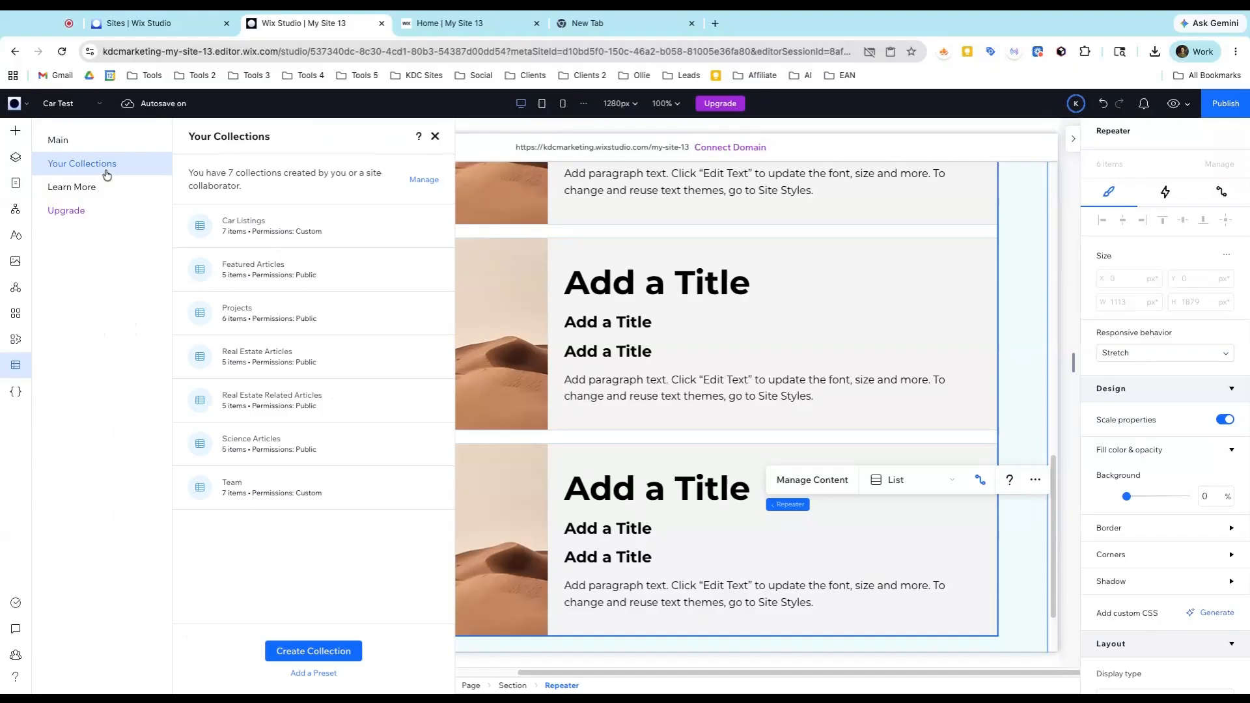
left_click(271, 235)
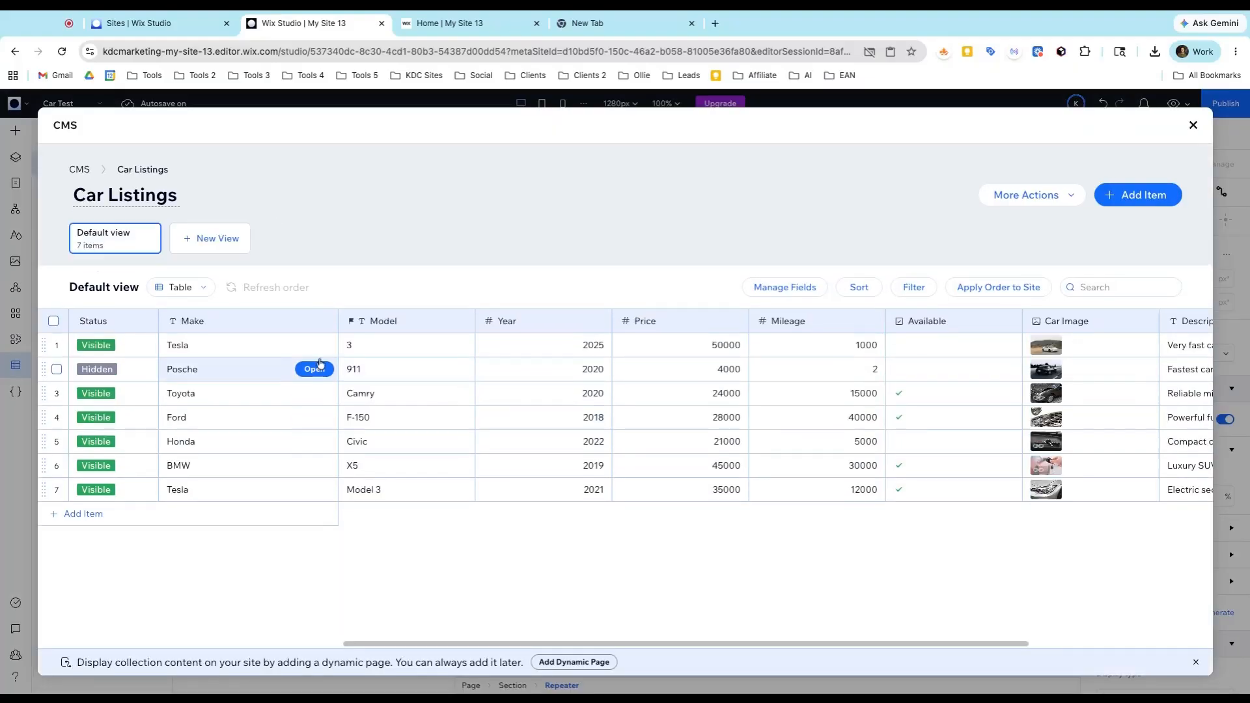
left_click(57, 369)
left_click(1074, 287)
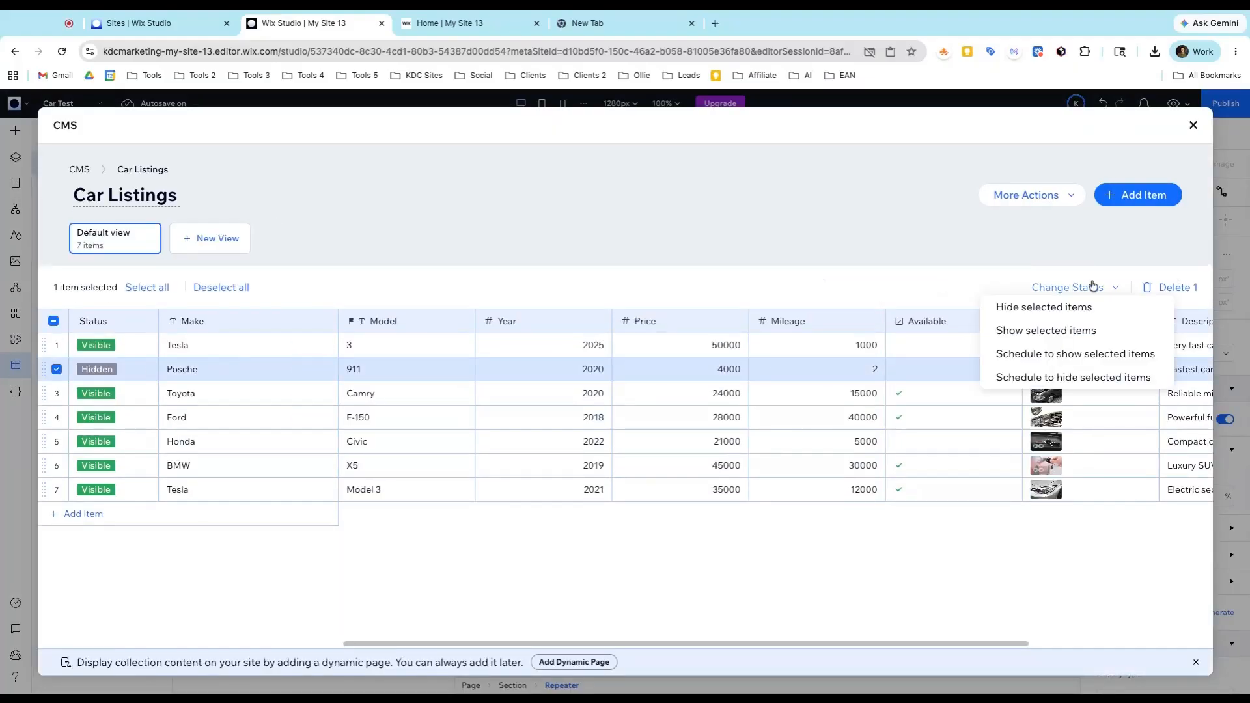
left_click(1071, 330)
left_click(1194, 124)
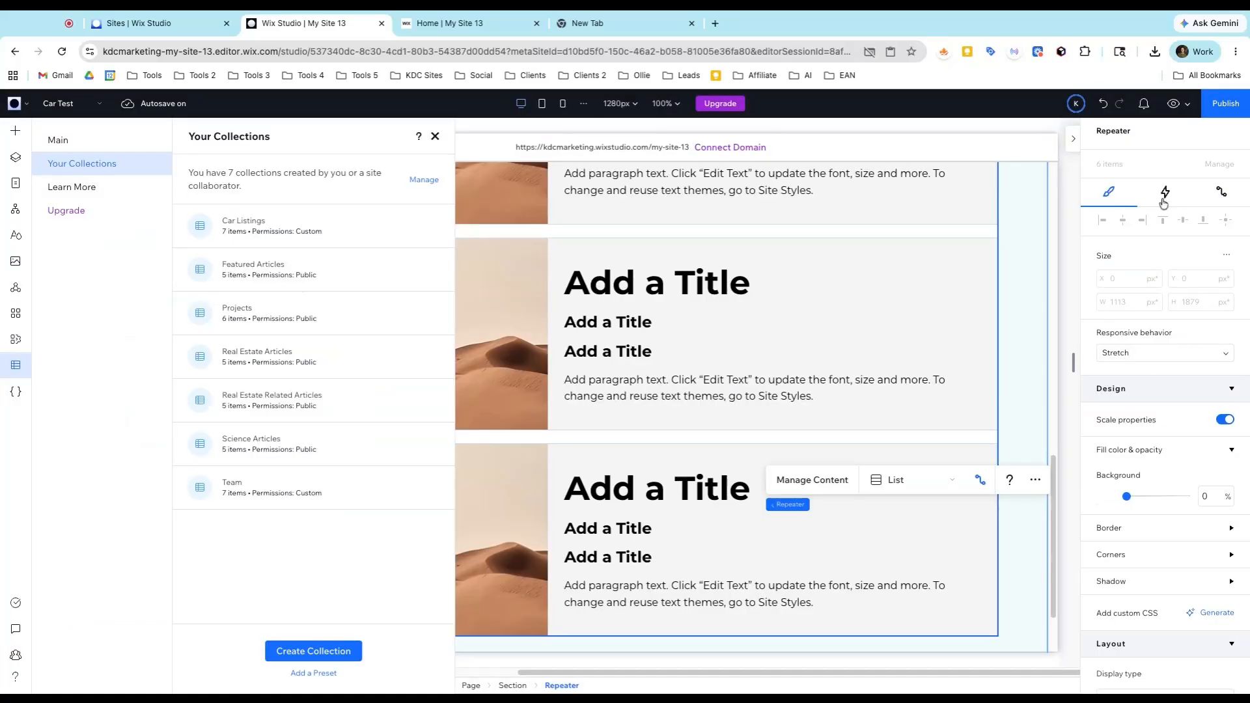
left_click(434, 137)
scroll(813, 494, "down", 3)
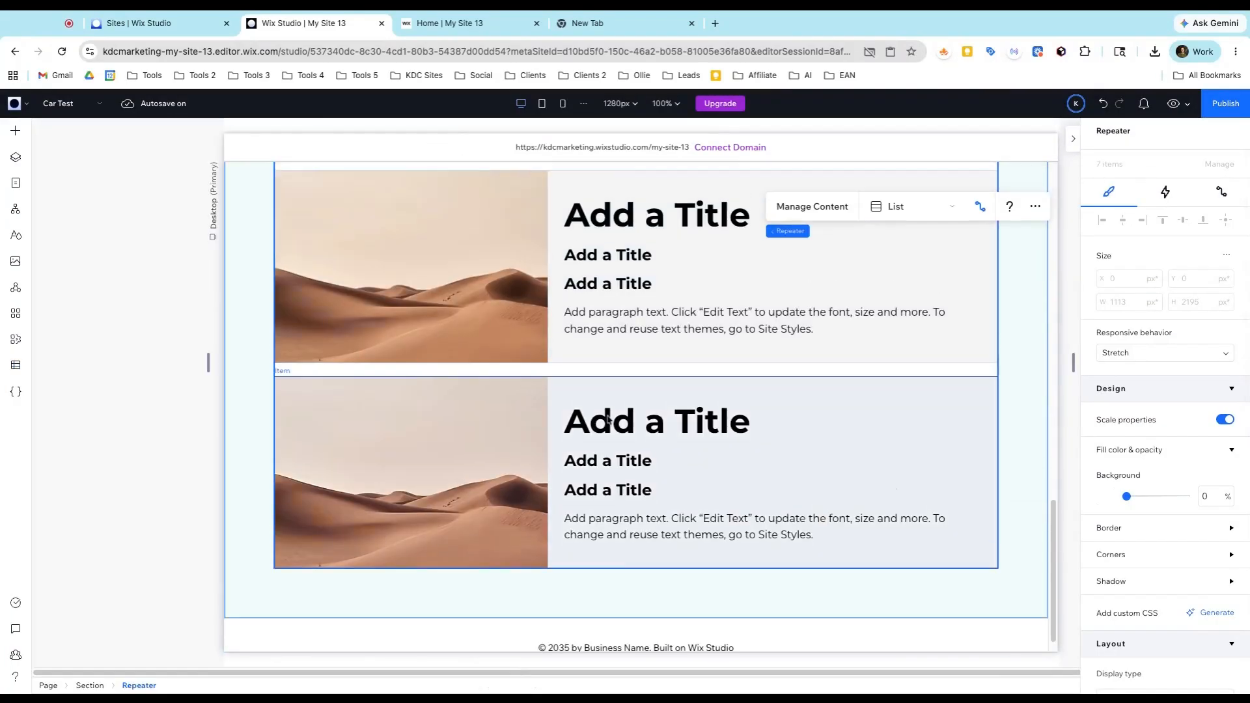
Connect the repeater image's source to the Car Image field and check the images across all repeater items.
scroll(607, 418, "up", 15)
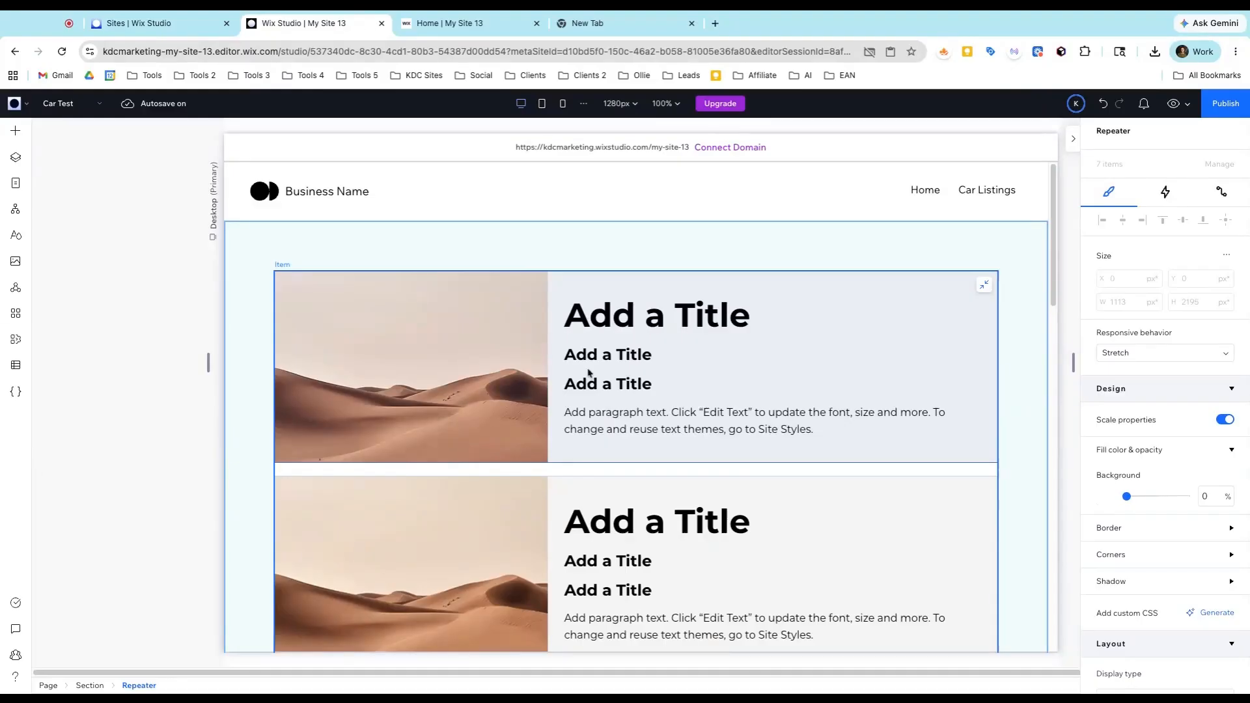
left_click(421, 373)
left_click(422, 375)
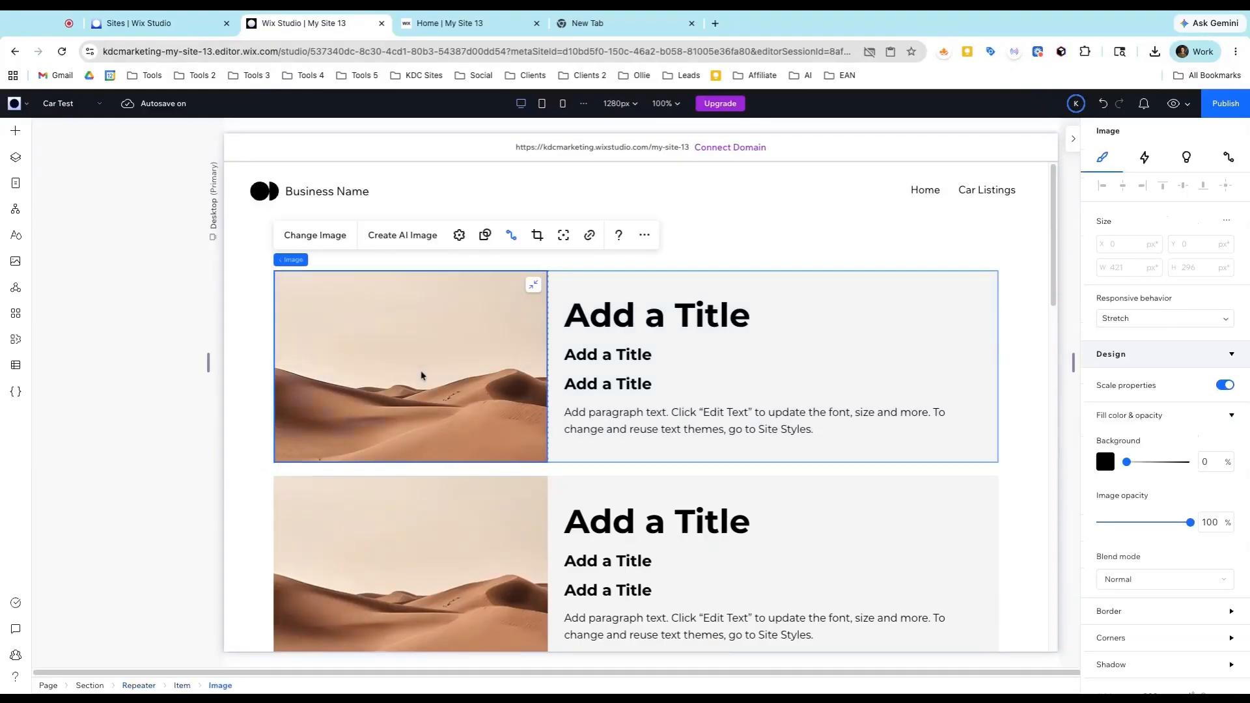
left_click(1227, 163)
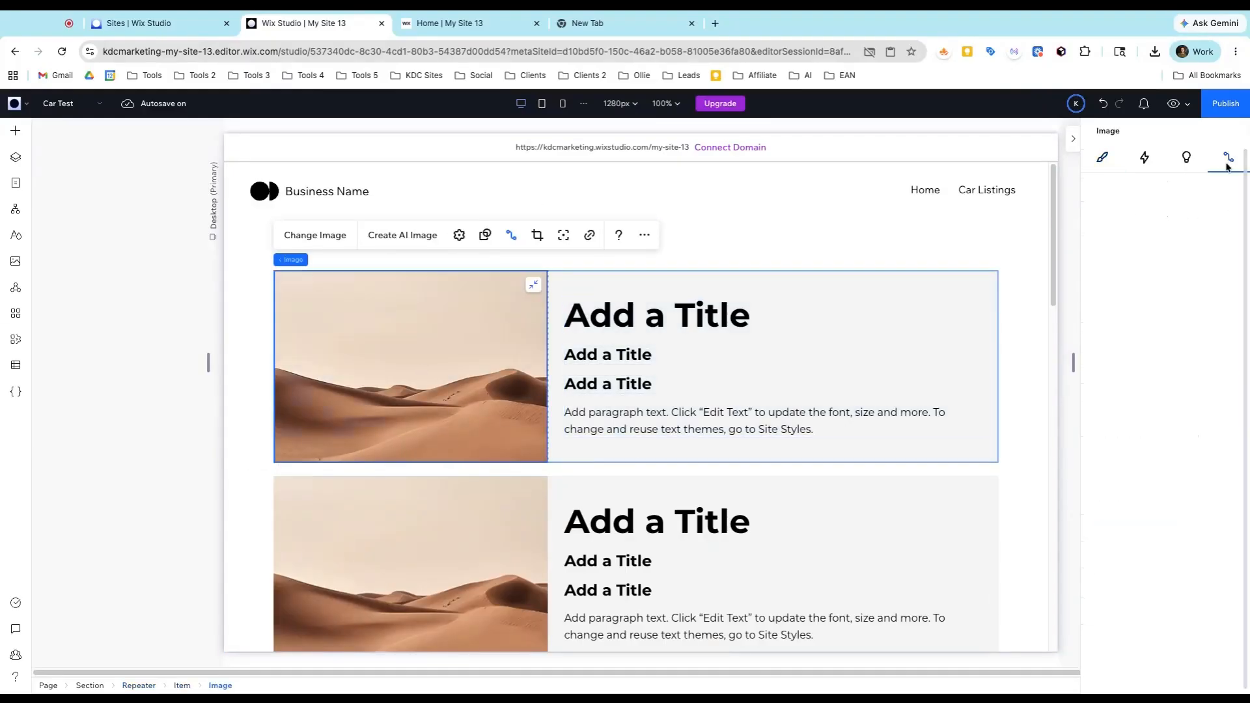
left_click(1172, 438)
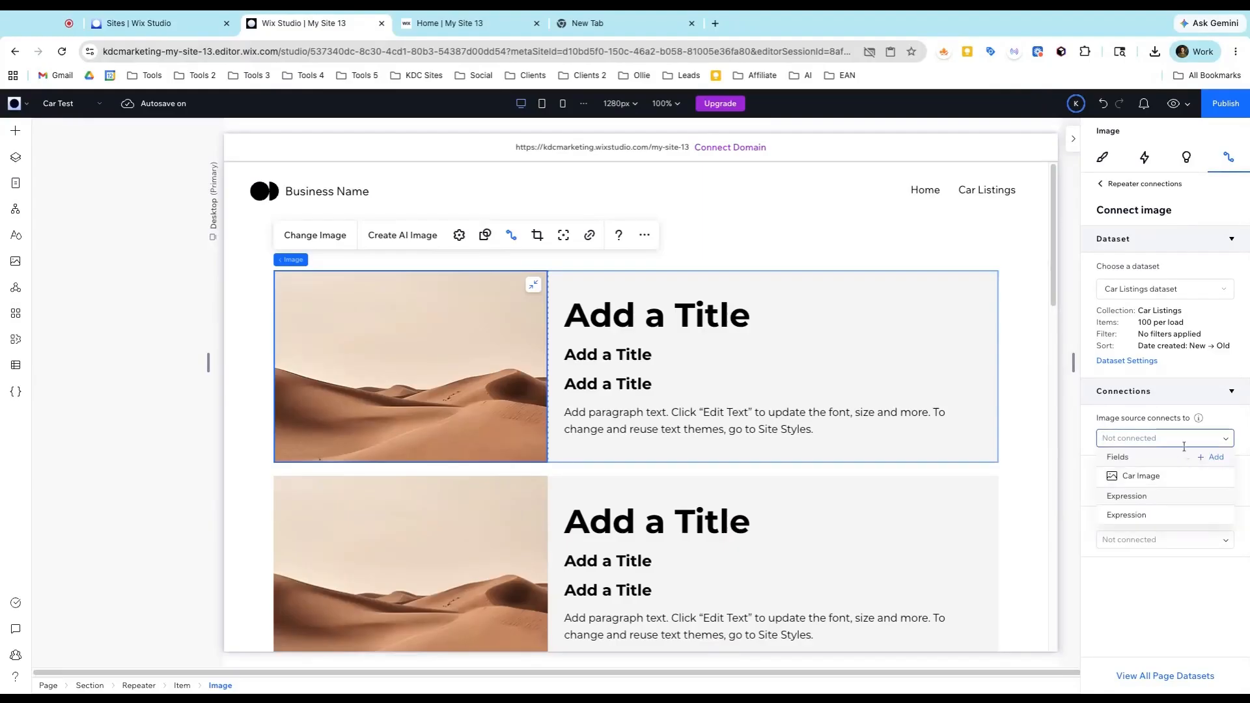
left_click(1165, 482)
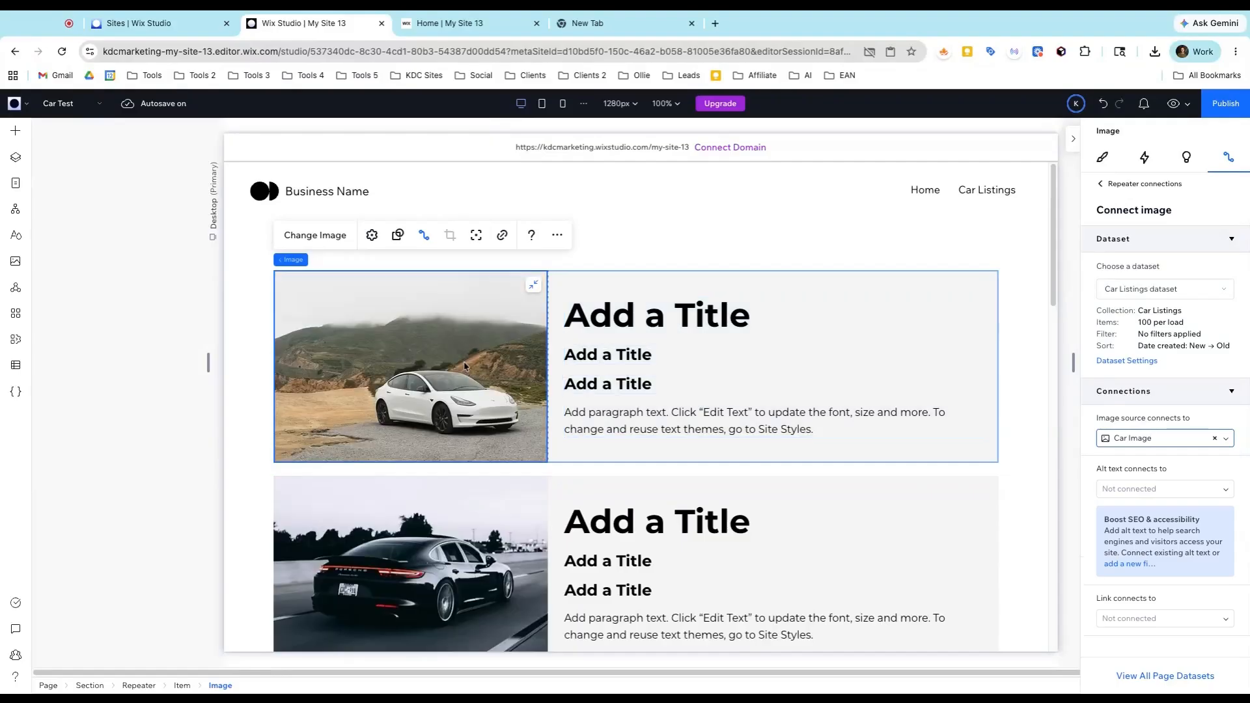
scroll(464, 366, "down", 10)
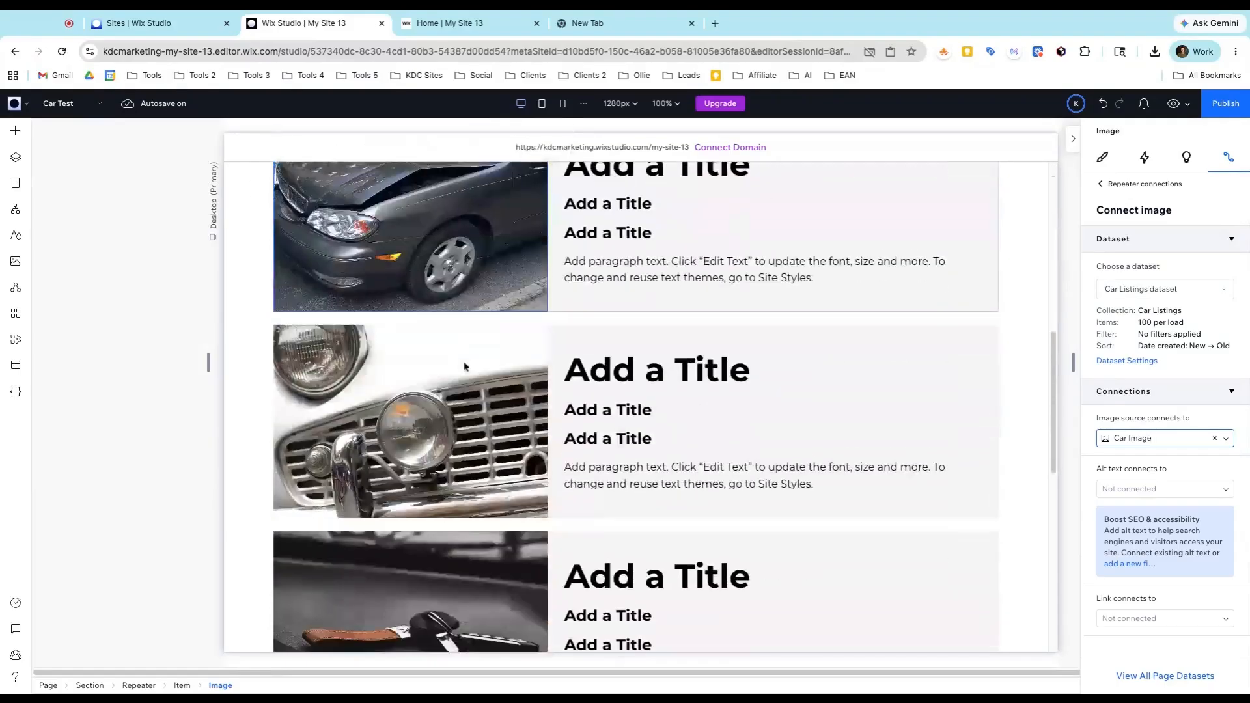
scroll(465, 366, "down", 6)
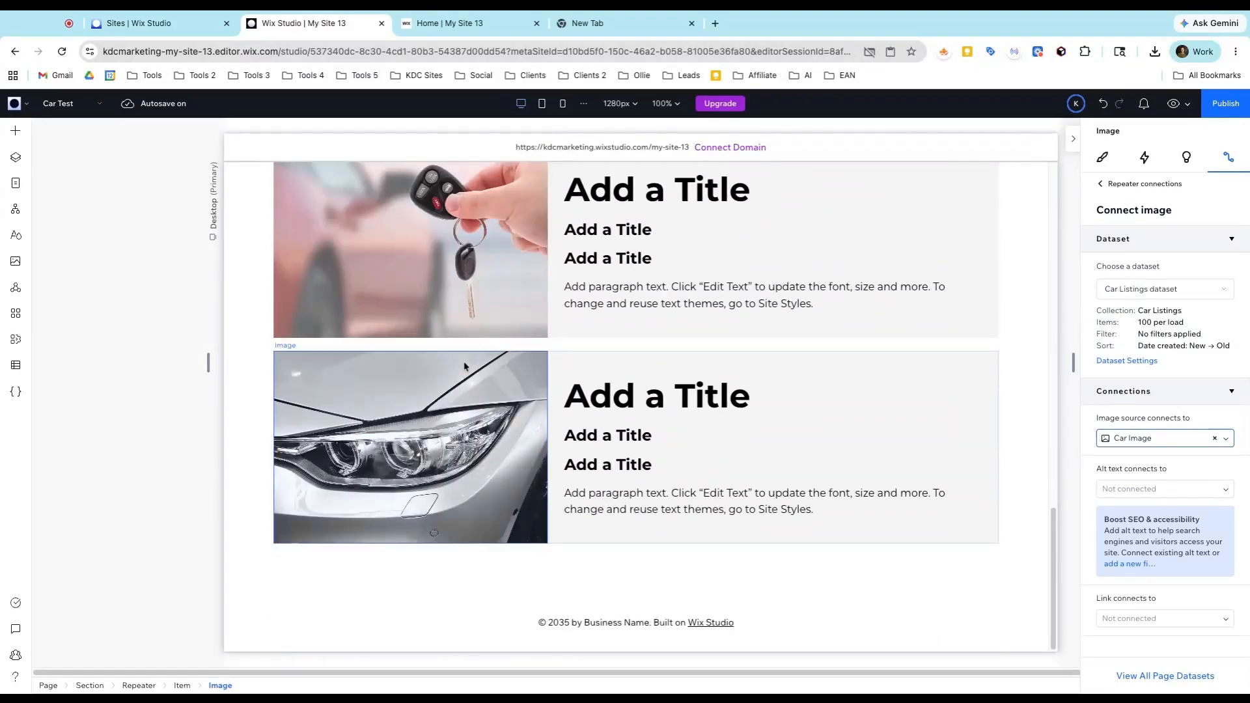
Connect the large title in the first repeater item to the Make field.
scroll(464, 367, "up", 15)
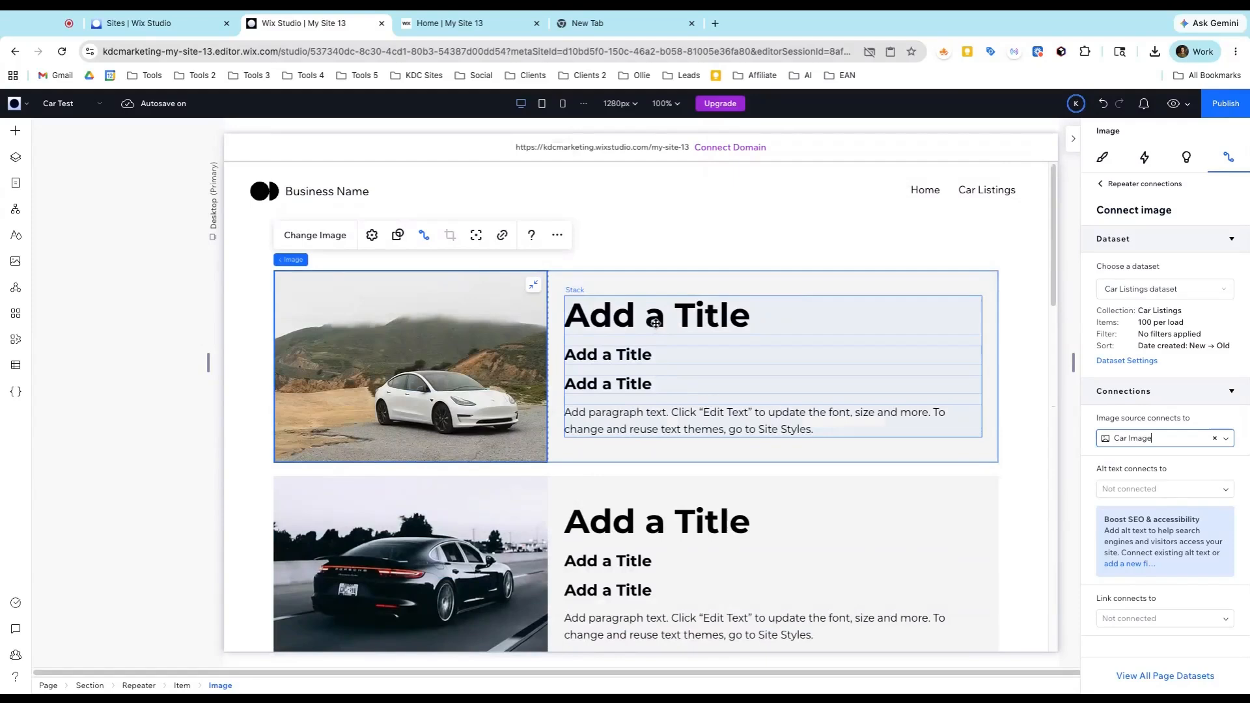
left_click(656, 323)
left_click(621, 322)
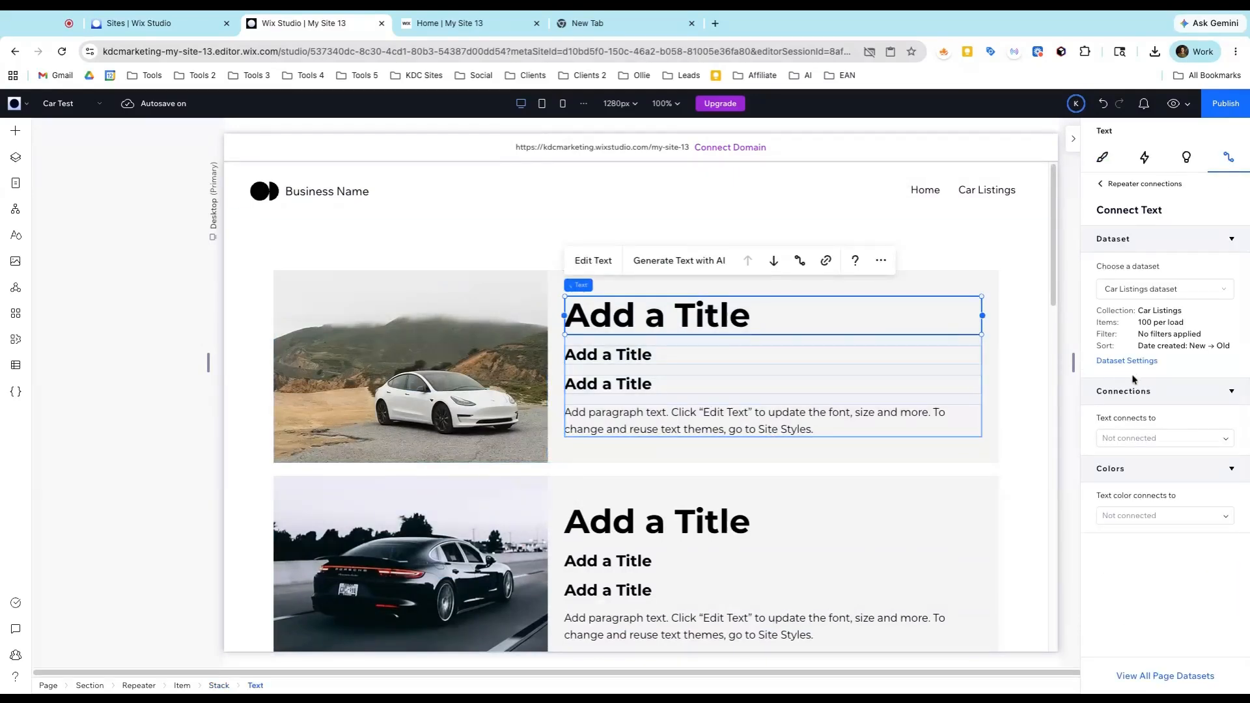
left_click(1168, 438)
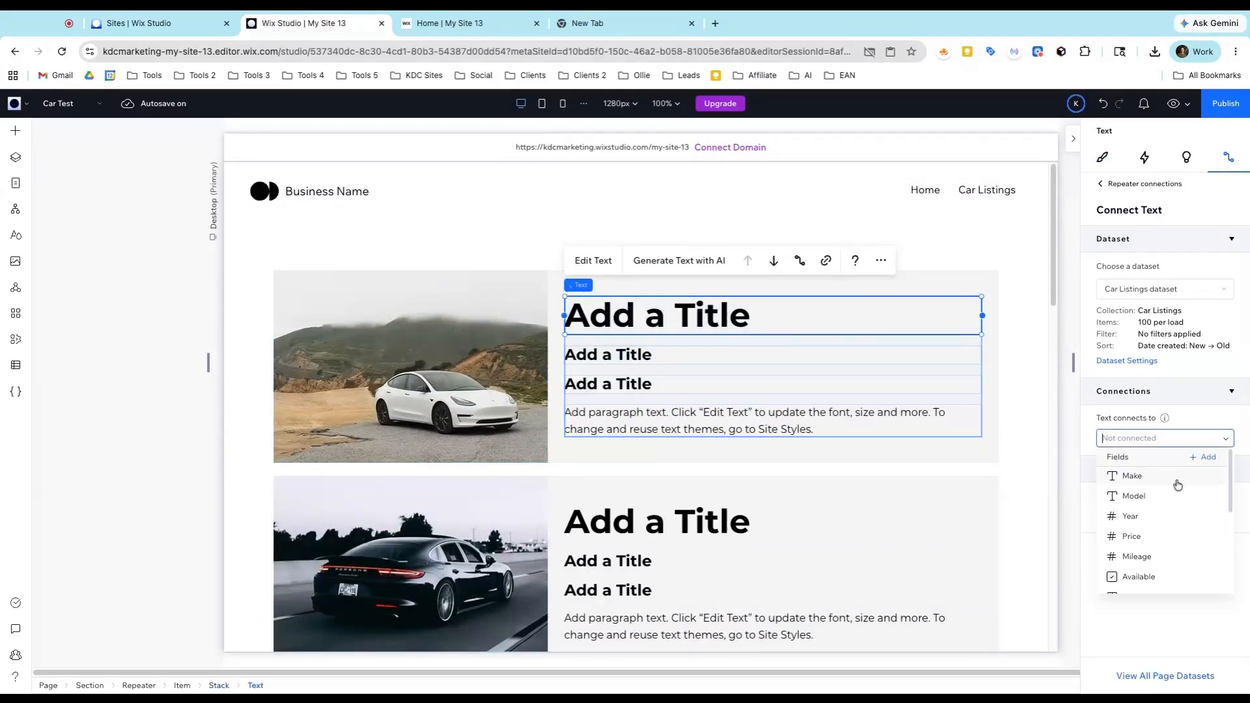
left_click(1176, 484)
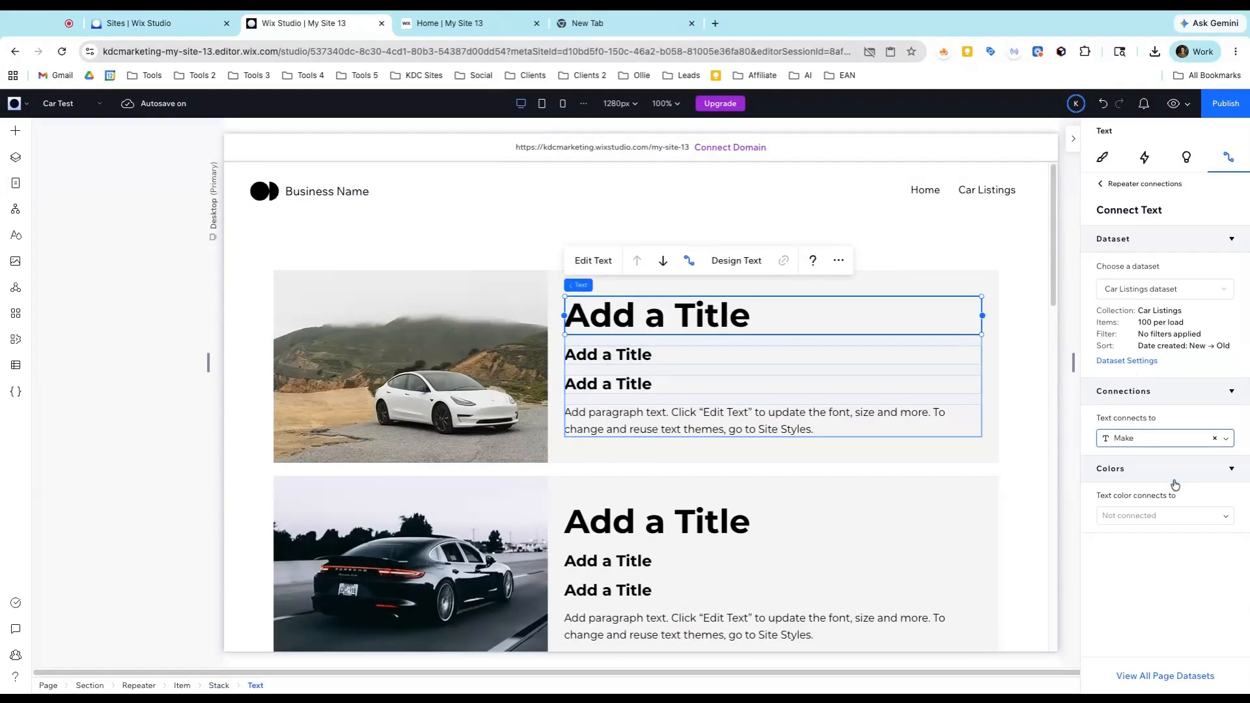
Connect the repeater item's second title to the Model field and its third title to the Price field.
left_click(656, 358)
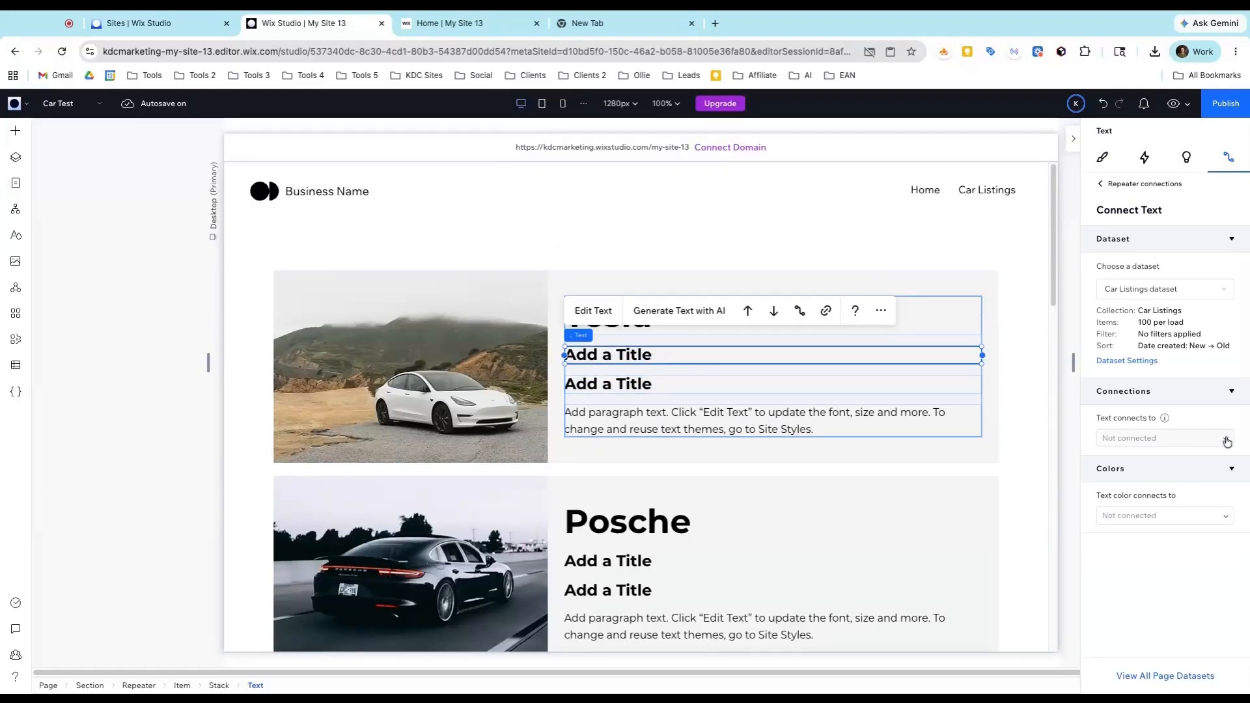
left_click(1145, 438)
left_click(1157, 498)
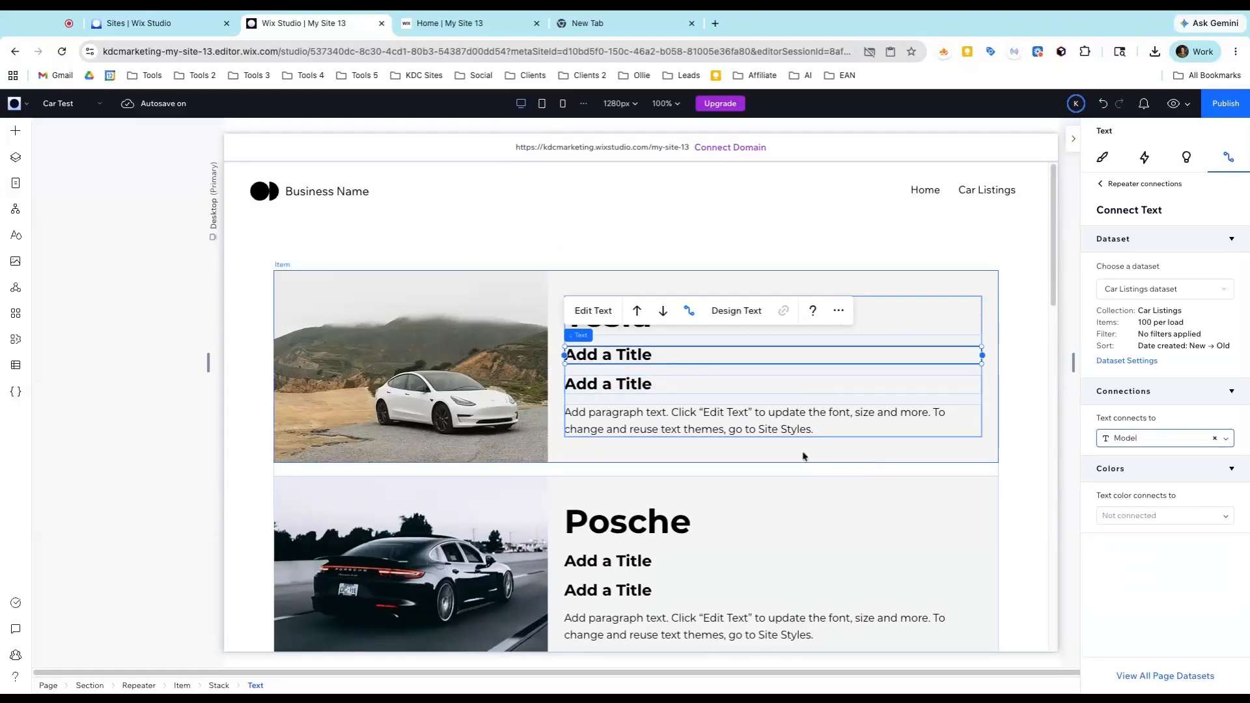
left_click(661, 394)
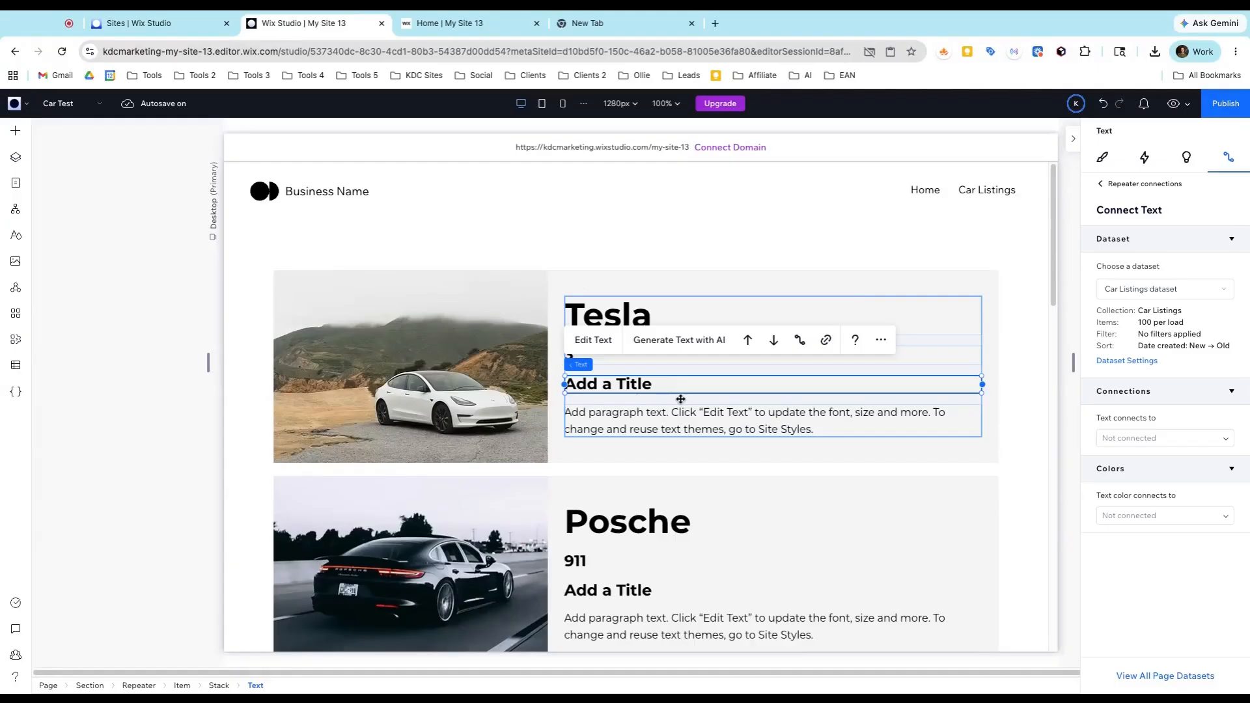
left_click(1224, 441)
left_click(1153, 538)
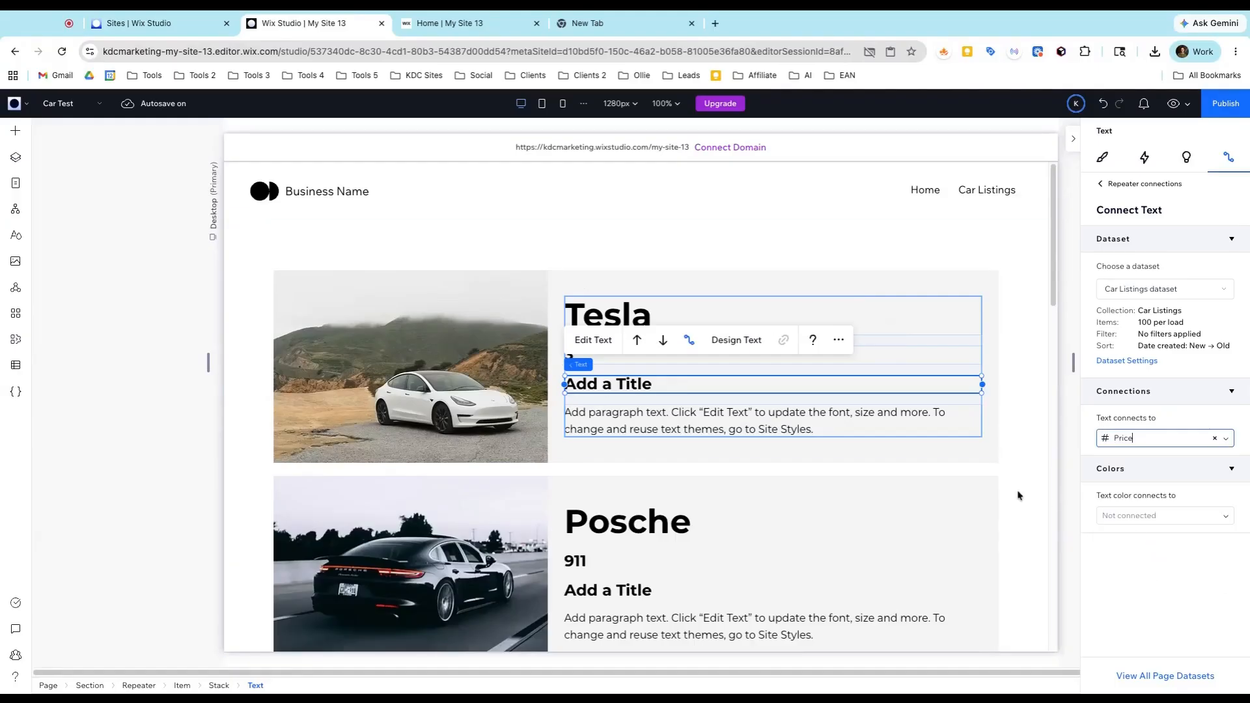
Connect the repeater item's paragraph text to the Description field and check the text across the repeater items.
left_click(722, 423)
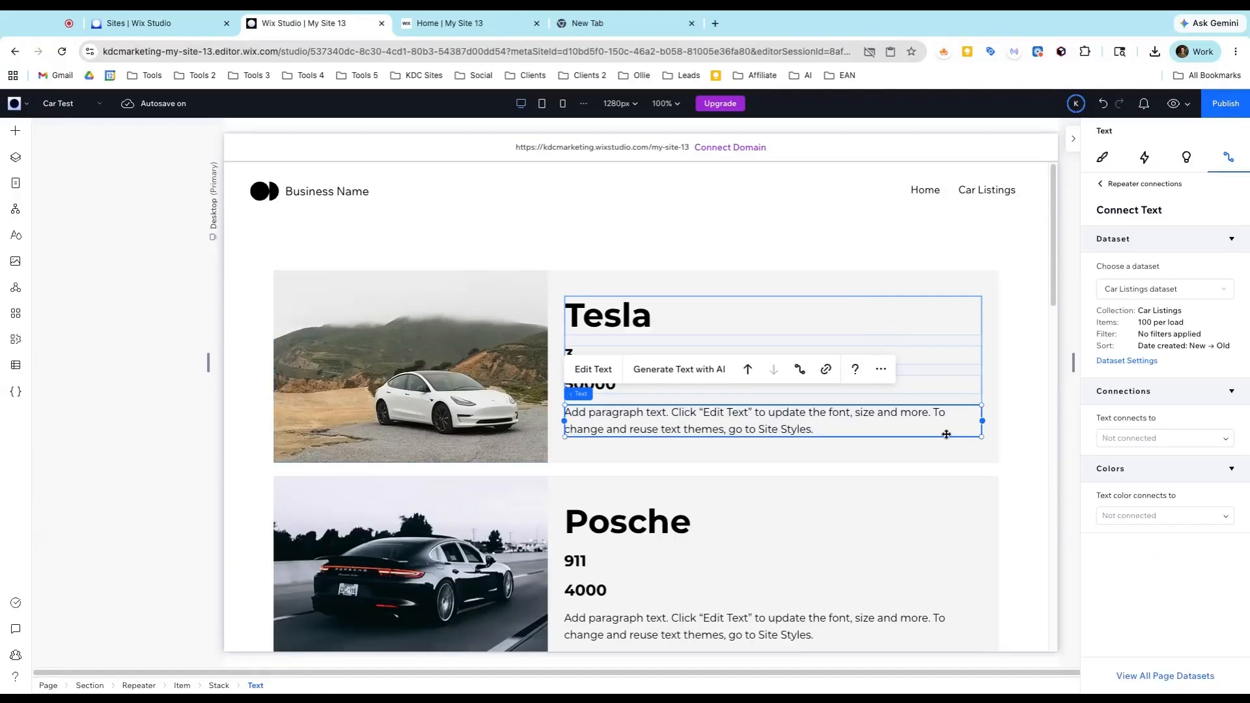
left_click(1227, 440)
scroll(1165, 544, "down", 5)
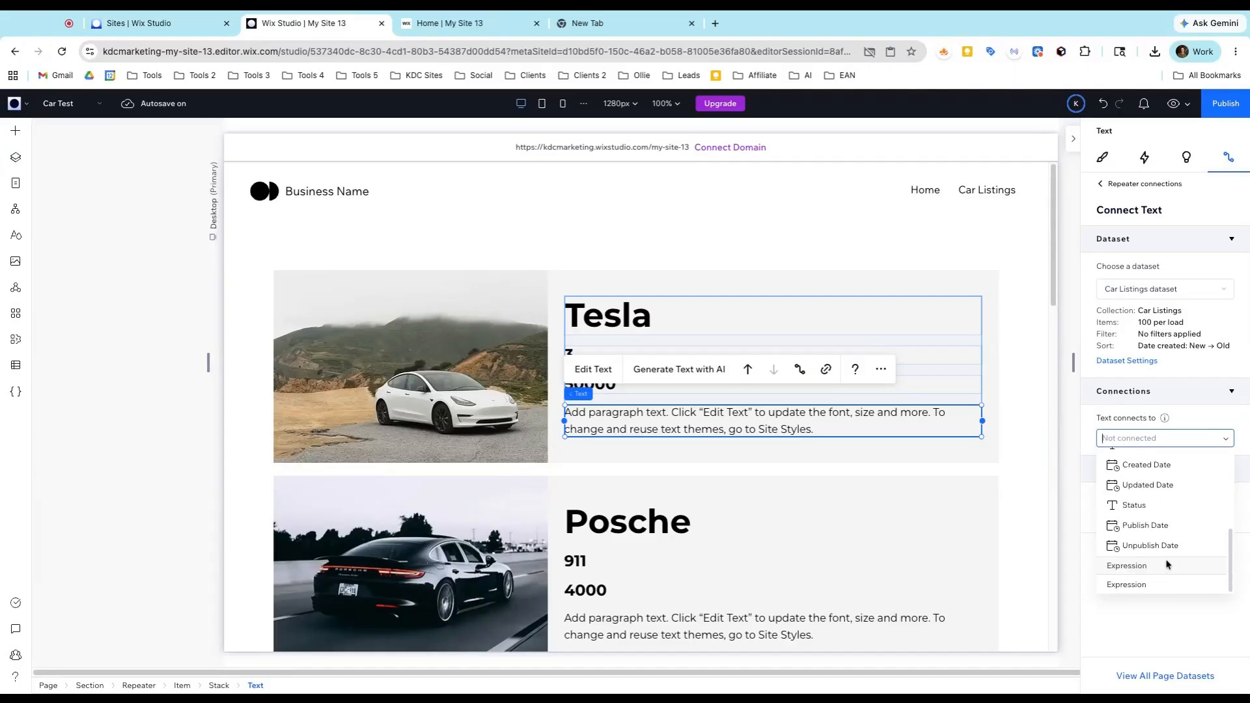
scroll(1166, 544, "up", 5)
left_click(1148, 480)
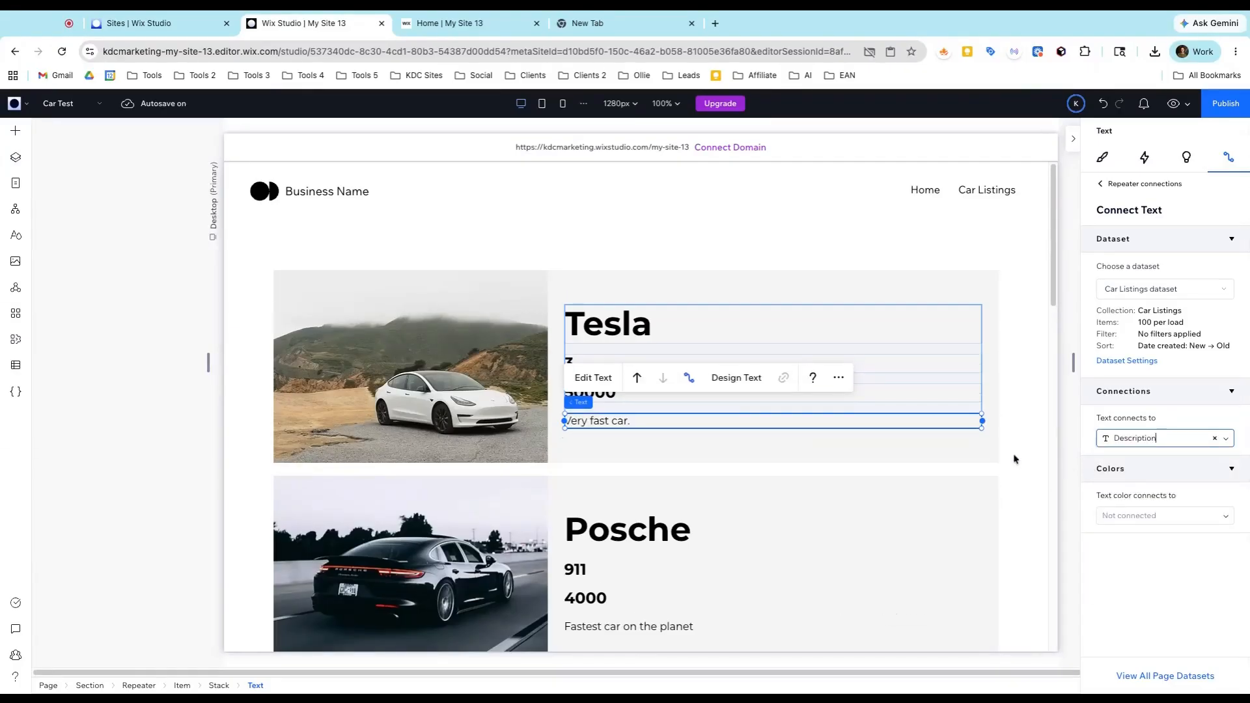
scroll(714, 461, "down", 15)
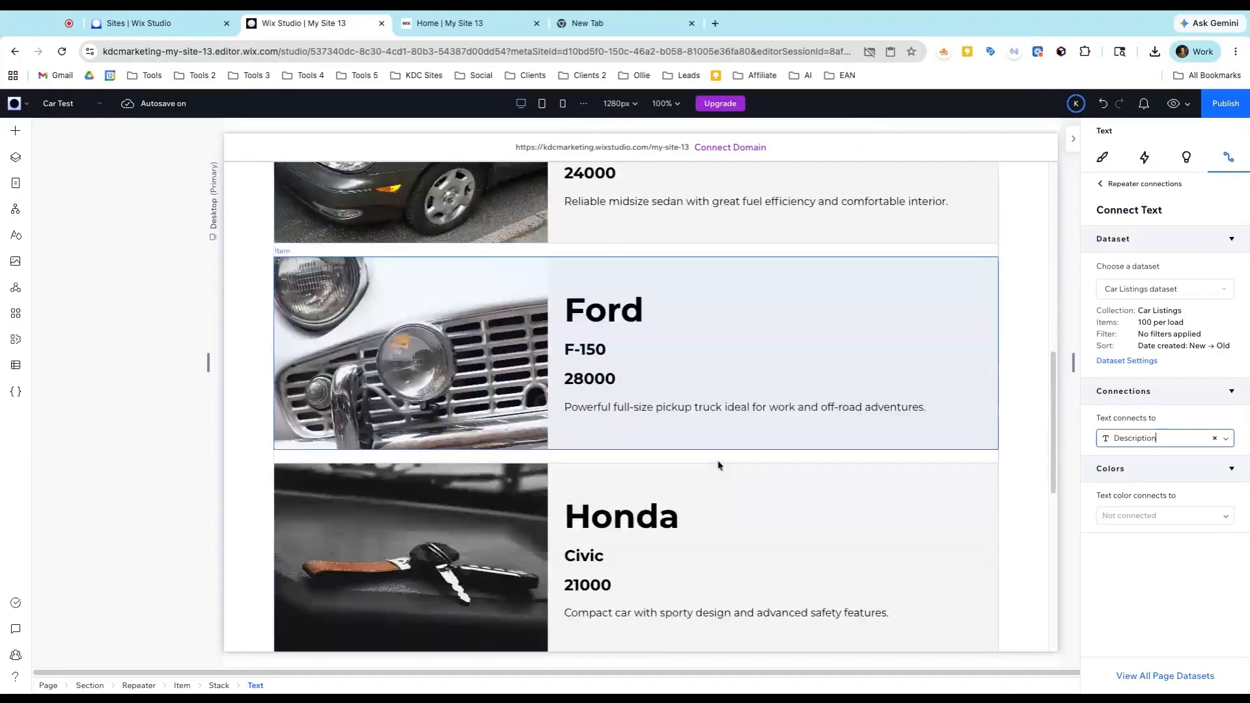
scroll(719, 465, "down", 2)
scroll(719, 465, "up", 15)
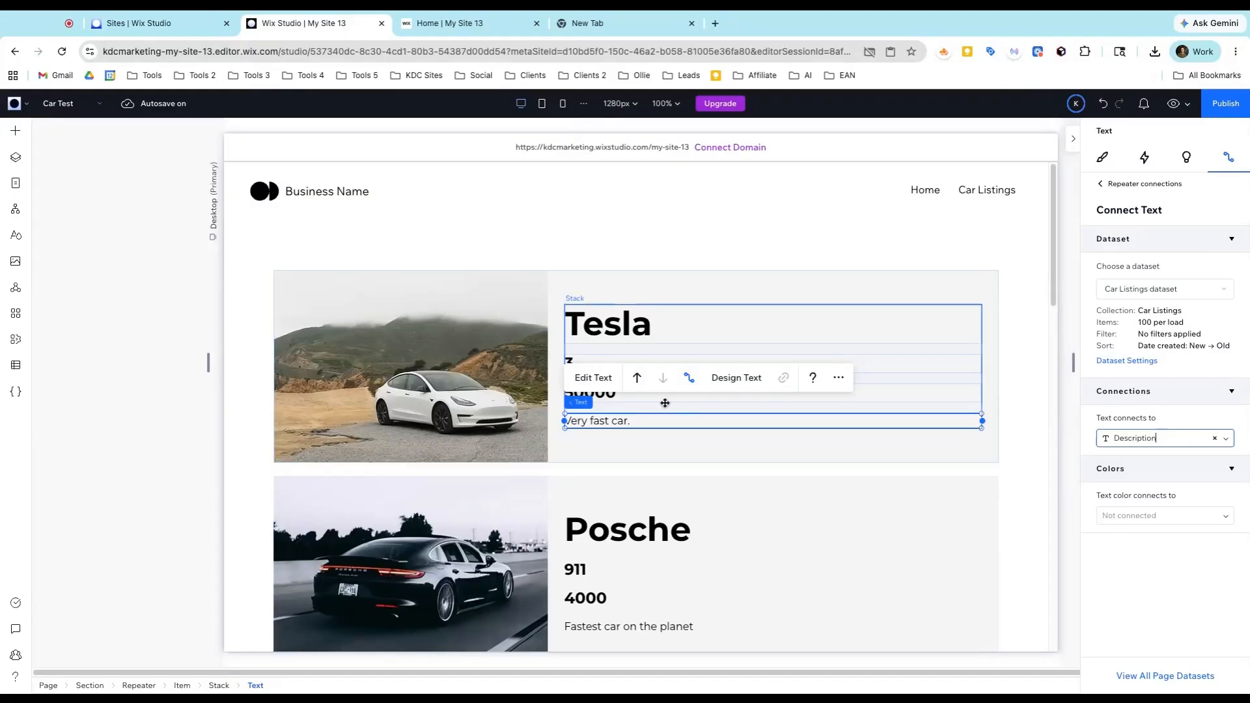
scroll(664, 402, "down", 6)
scroll(662, 404, "down", 2)
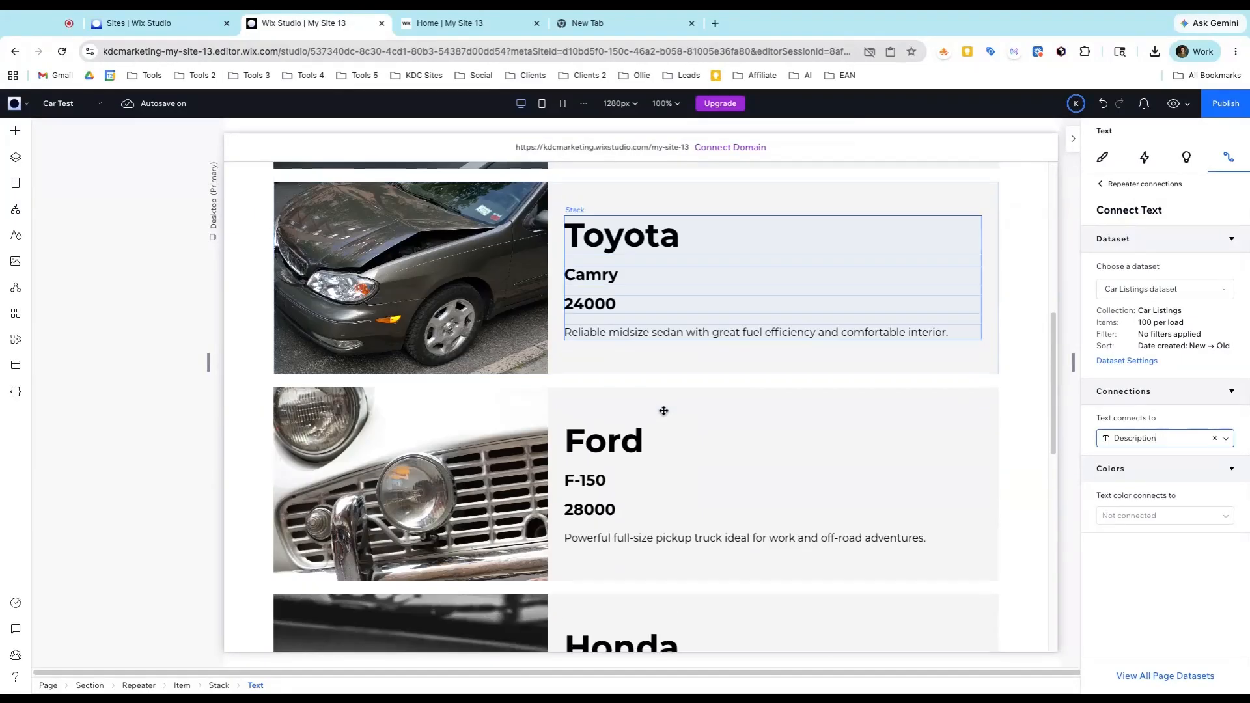
scroll(664, 414, "down", 4)
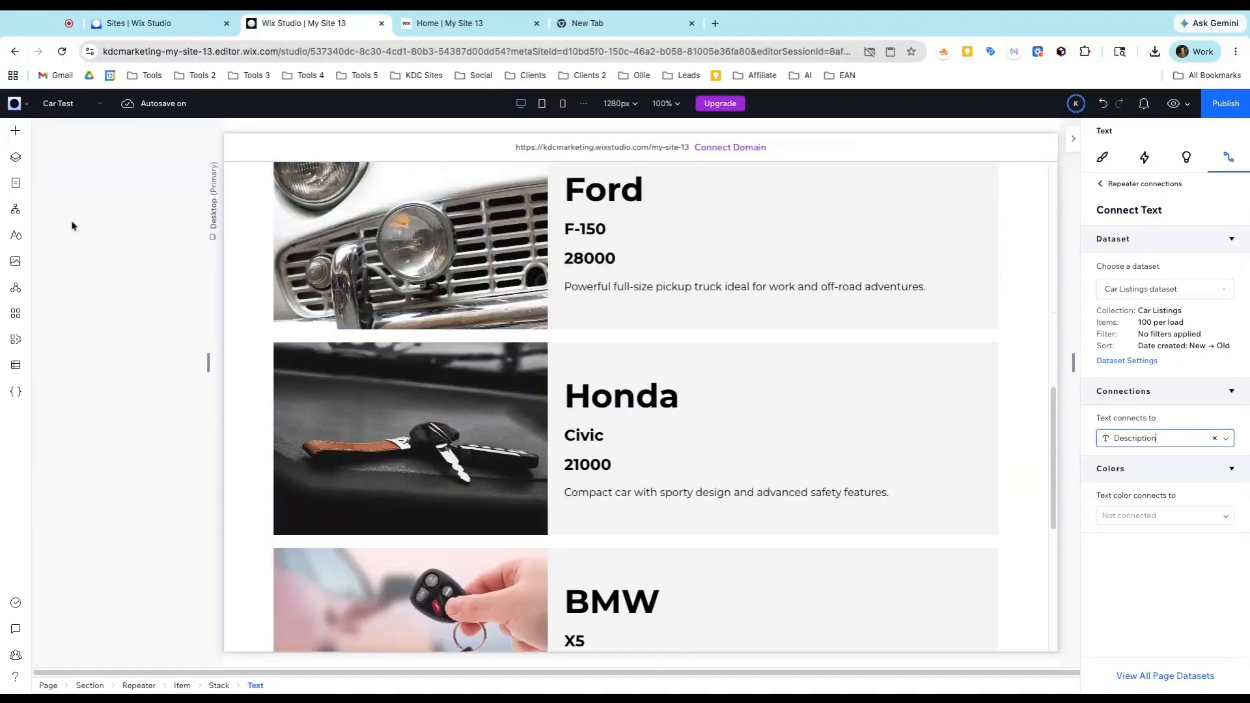
Review the form on the Form Test page and the items in the Car Listings collection.
left_click(89, 112)
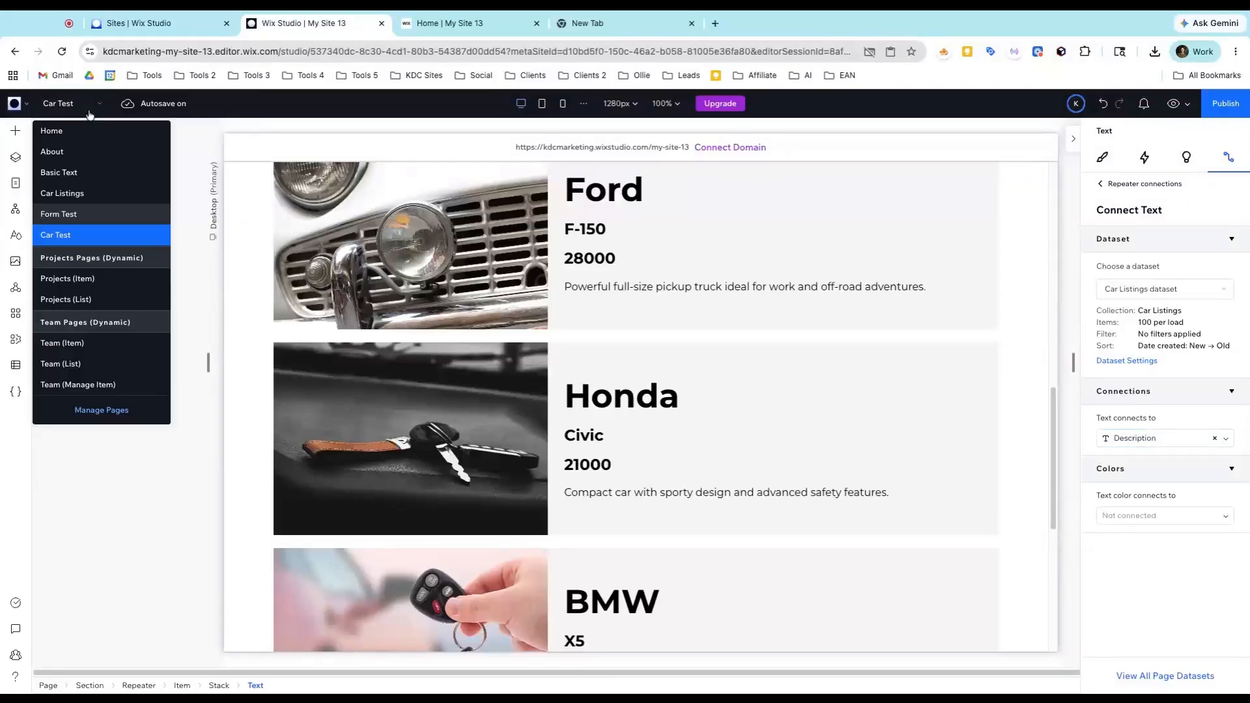
left_click(85, 215)
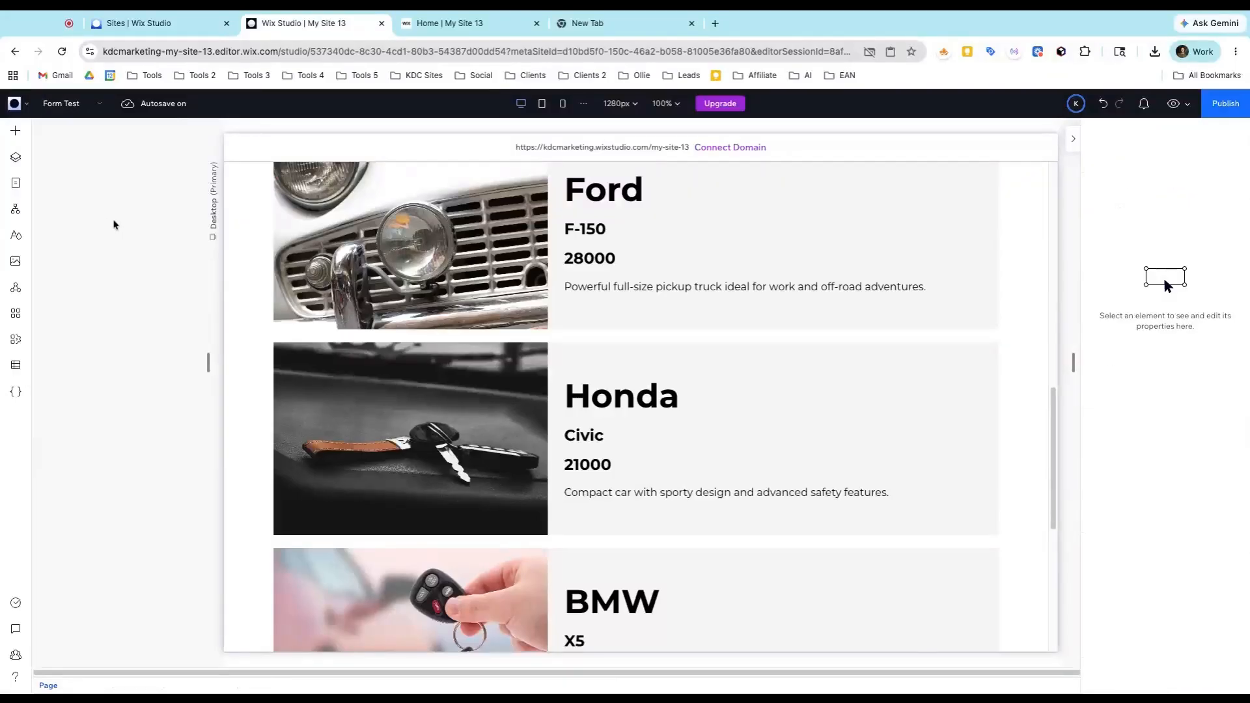
scroll(497, 328, "down", 4)
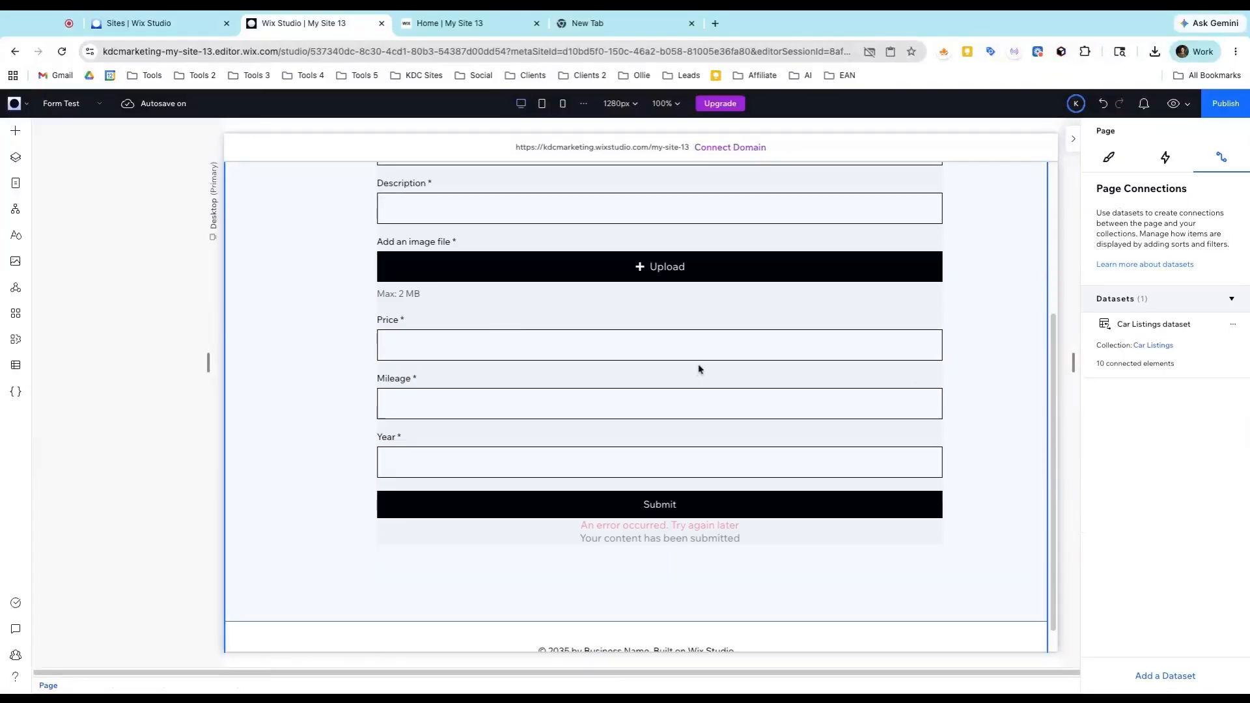
left_click(16, 365)
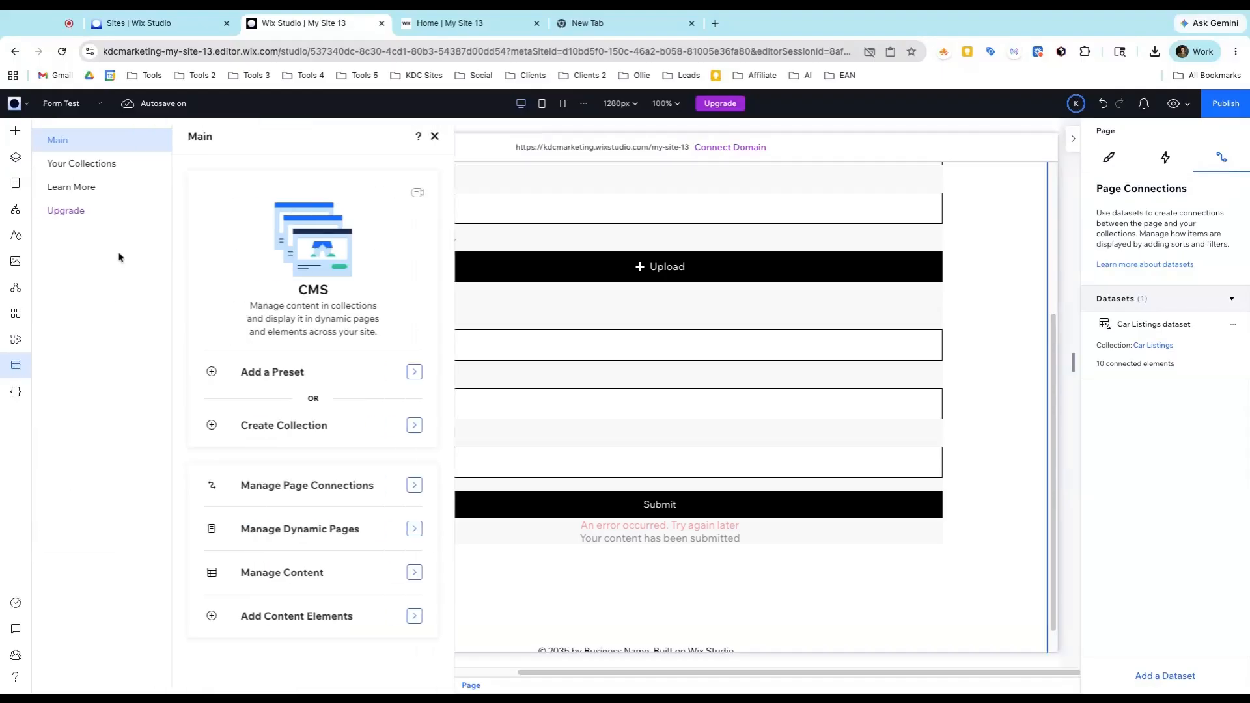
left_click(93, 176)
left_click(265, 231)
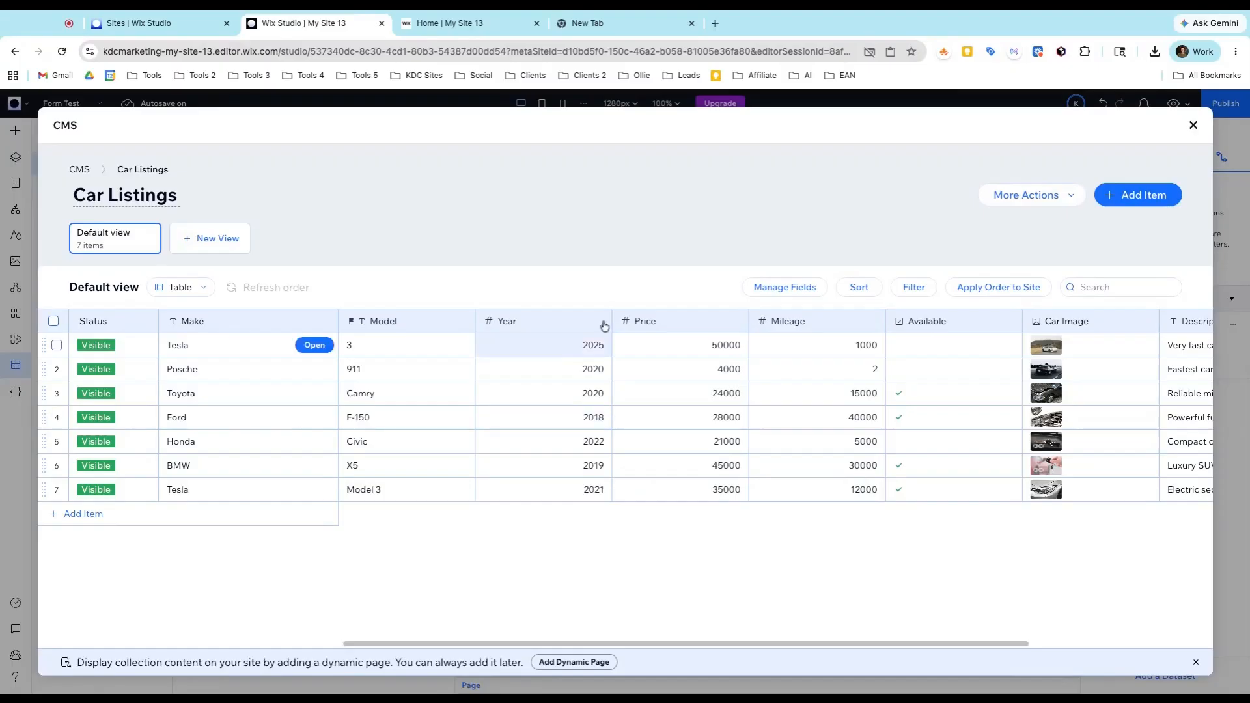
left_click(1192, 125)
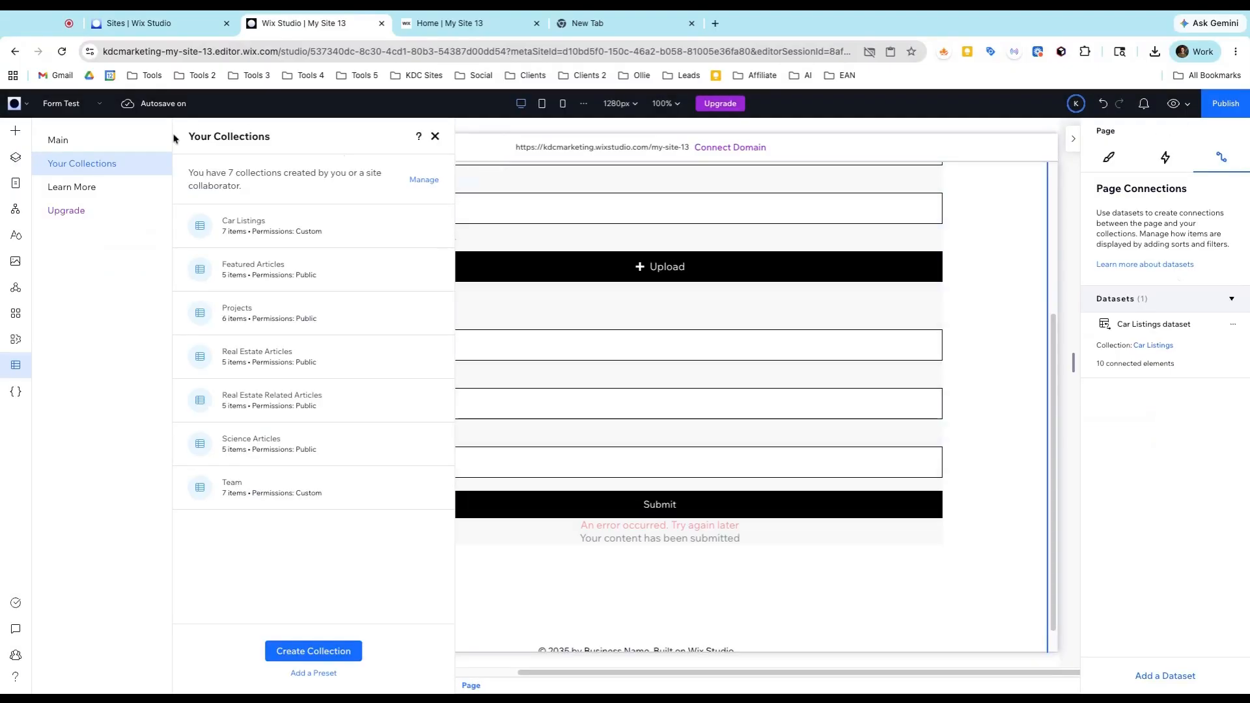
left_click(434, 136)
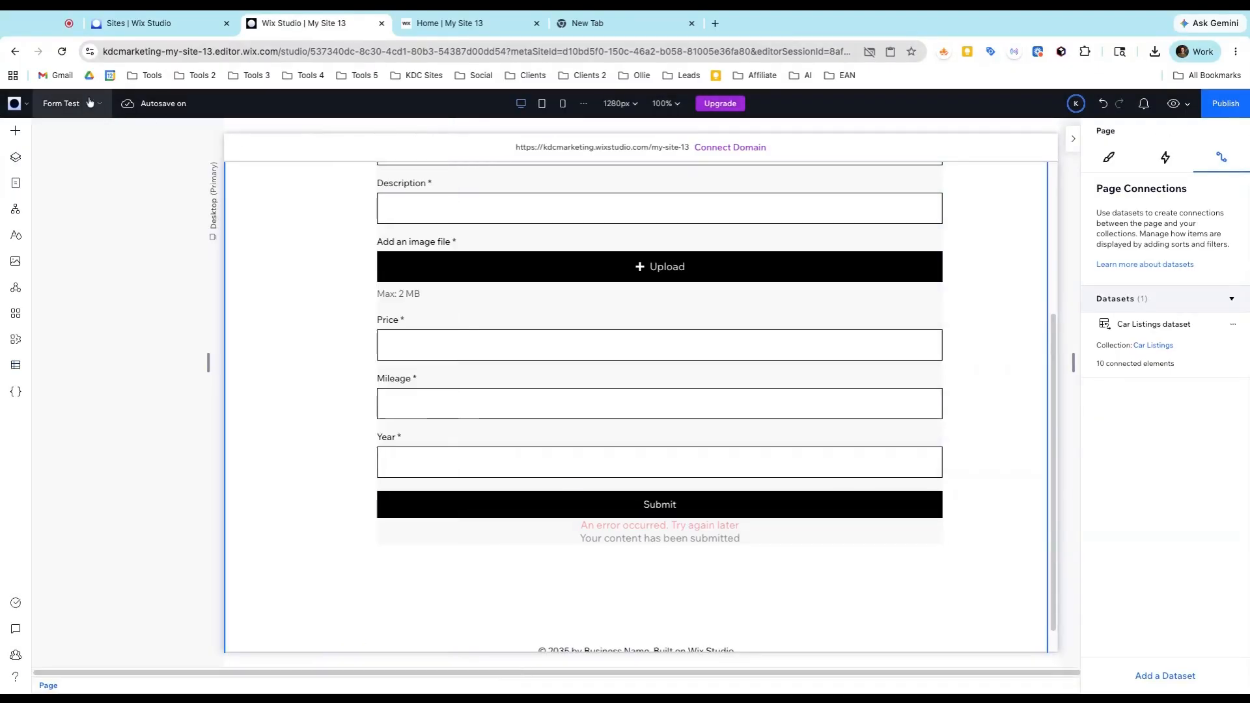
Return to the Car Test page and look over the first connected repeater items.
left_click(65, 104)
left_click(82, 235)
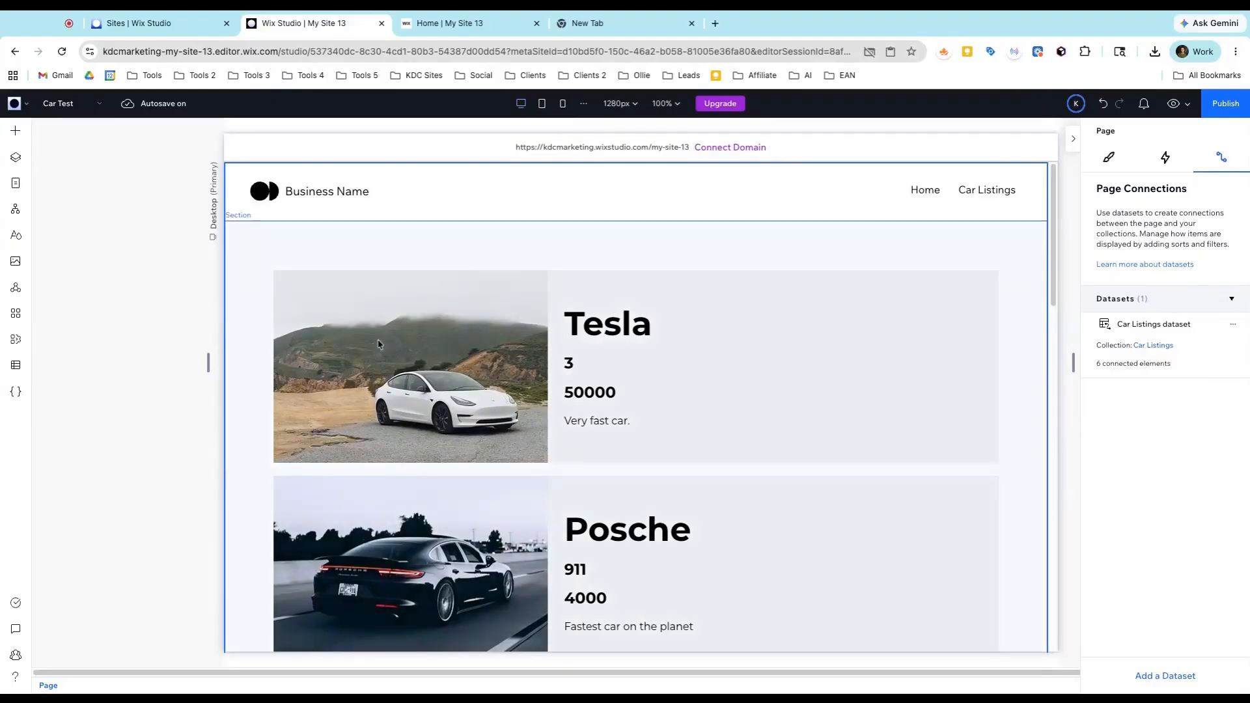
scroll(380, 344, "down", 1)
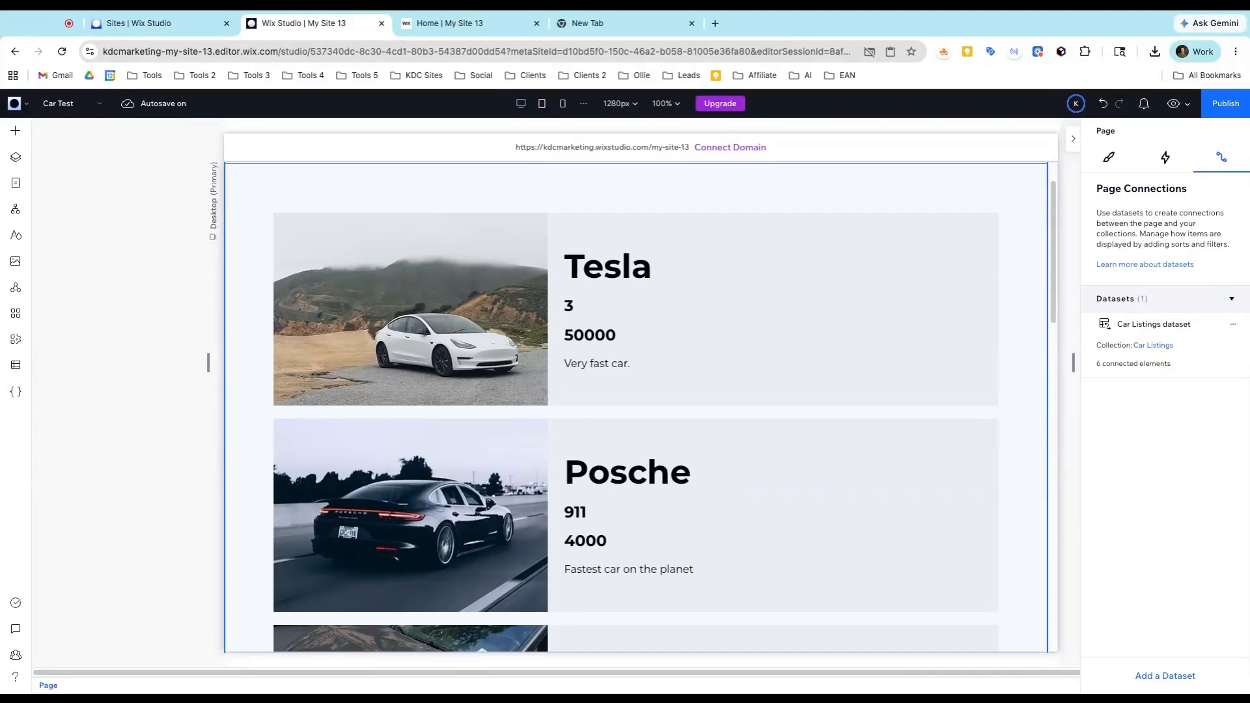
scroll(263, 347, "down", 2)
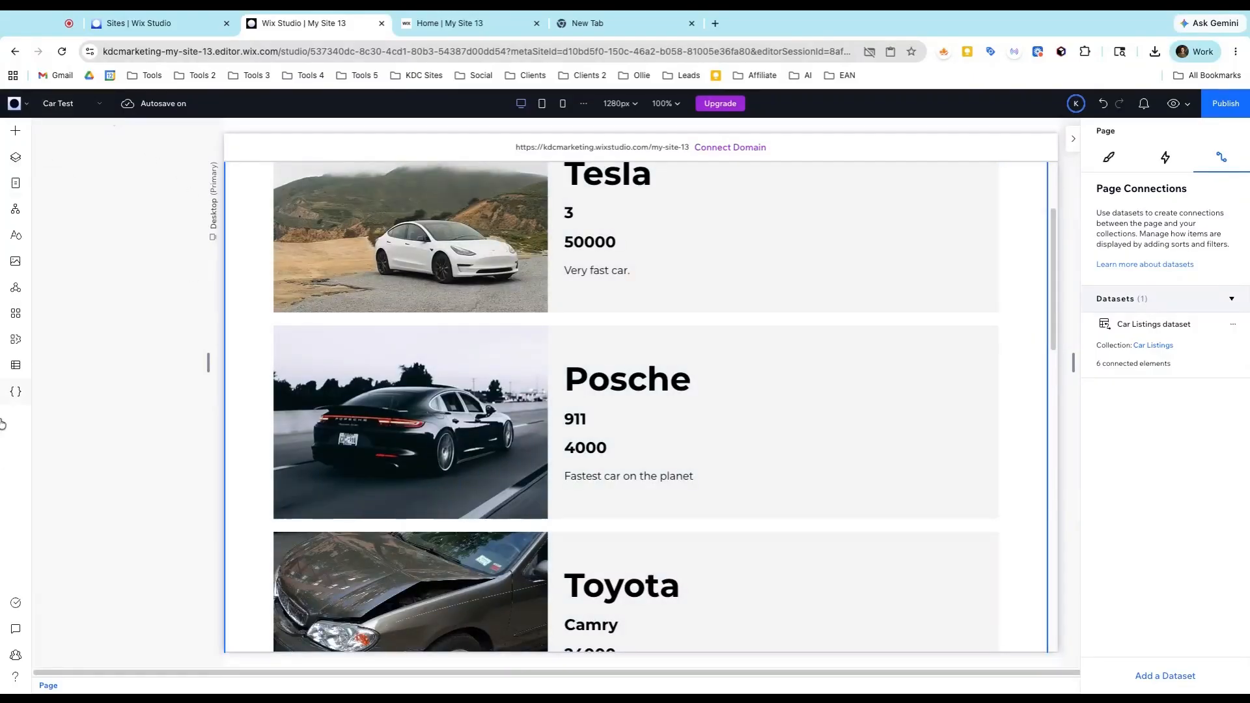
Add a dynamic page for the Car Listings collection using the List page template.
left_click(16, 187)
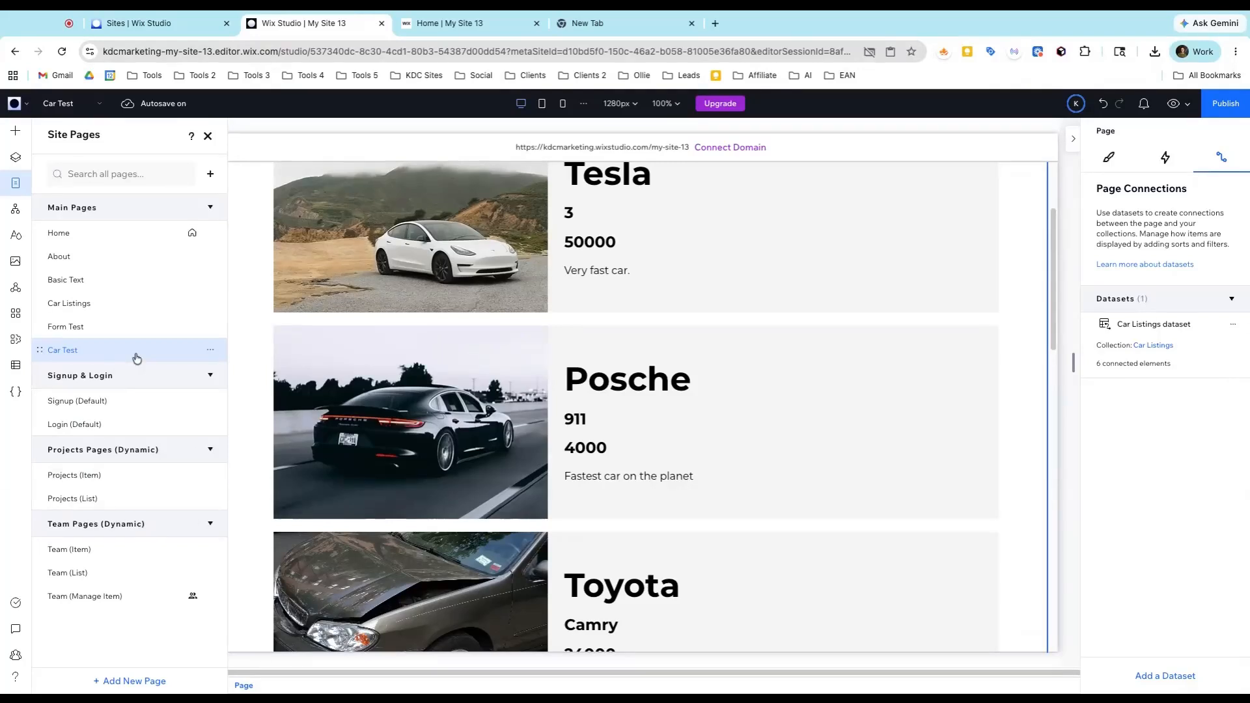
left_click(132, 681)
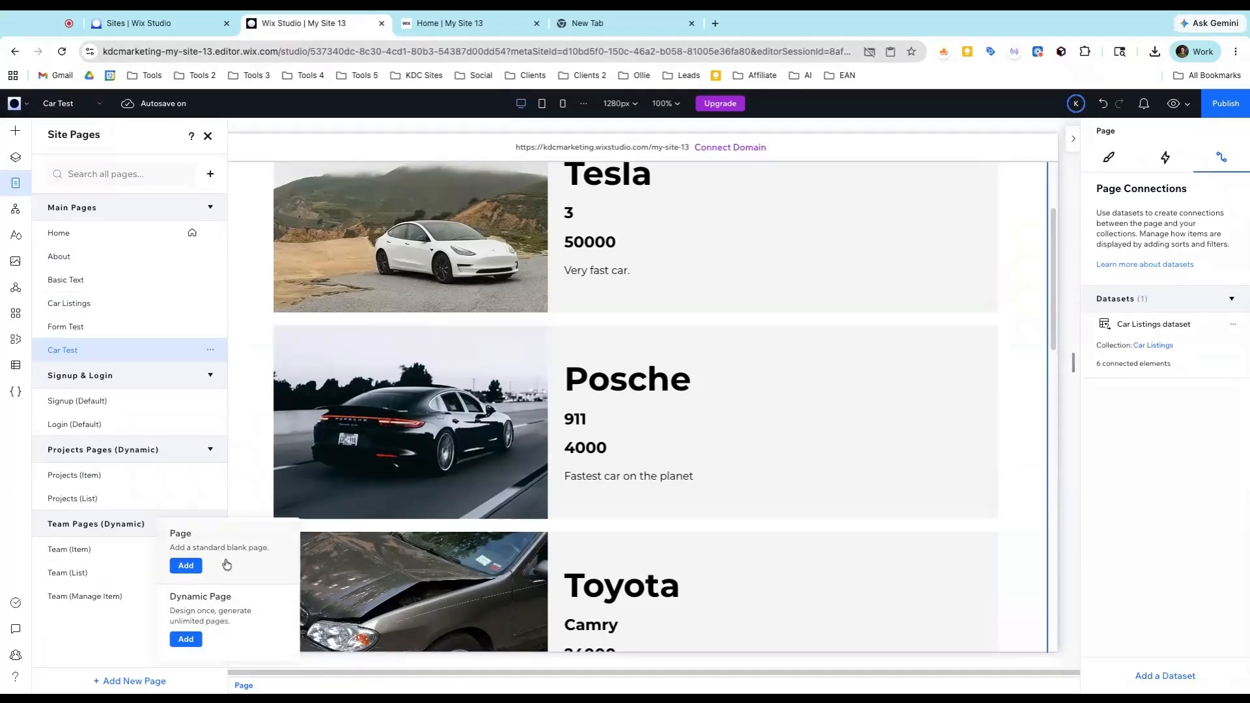
left_click(251, 626)
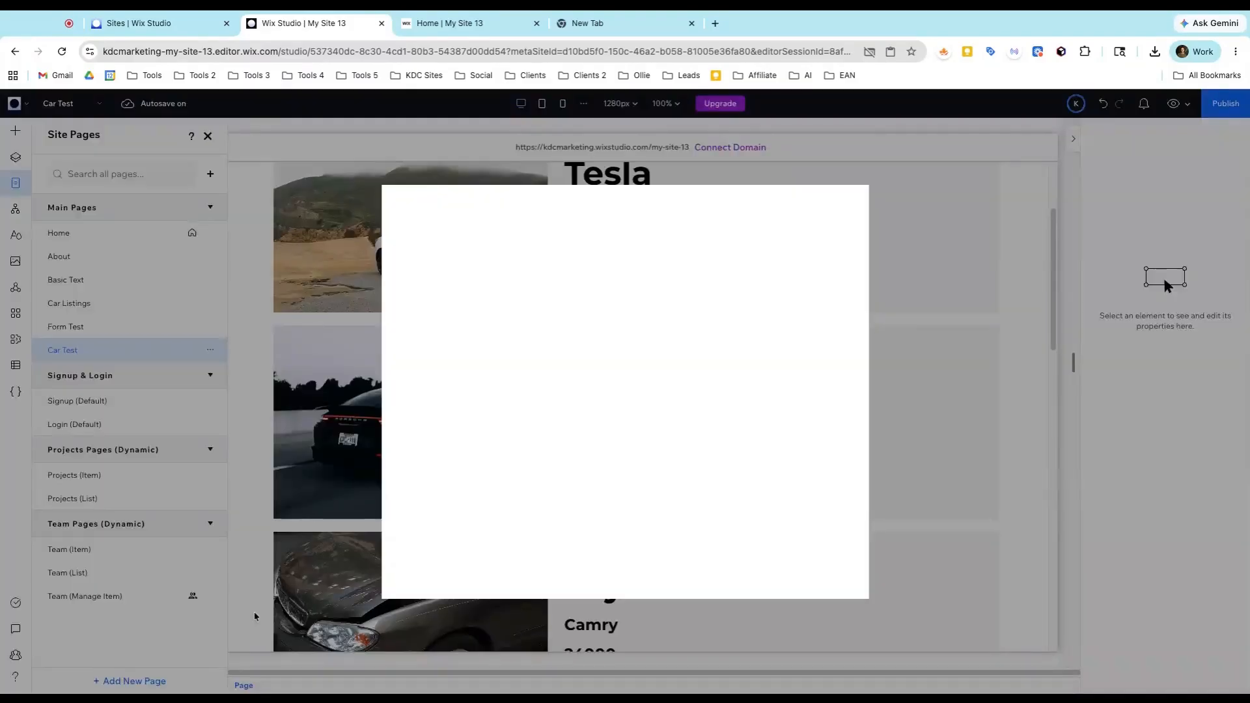
left_click(564, 268)
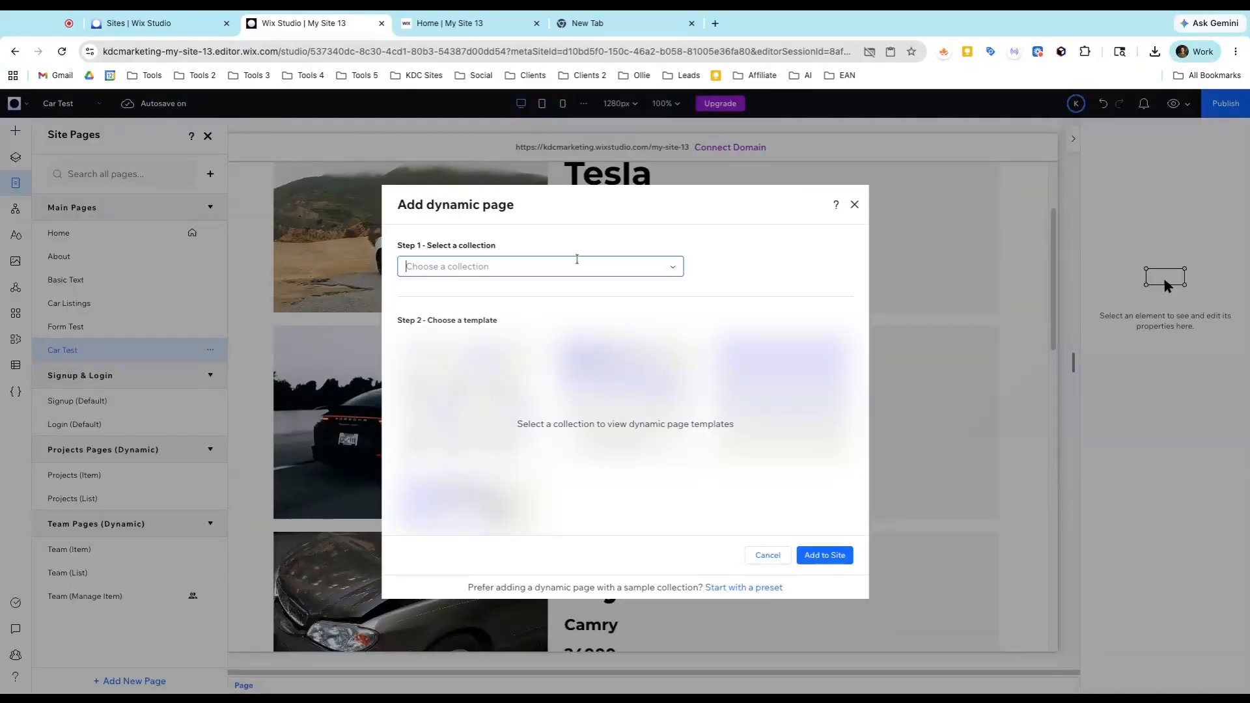
left_click(550, 313)
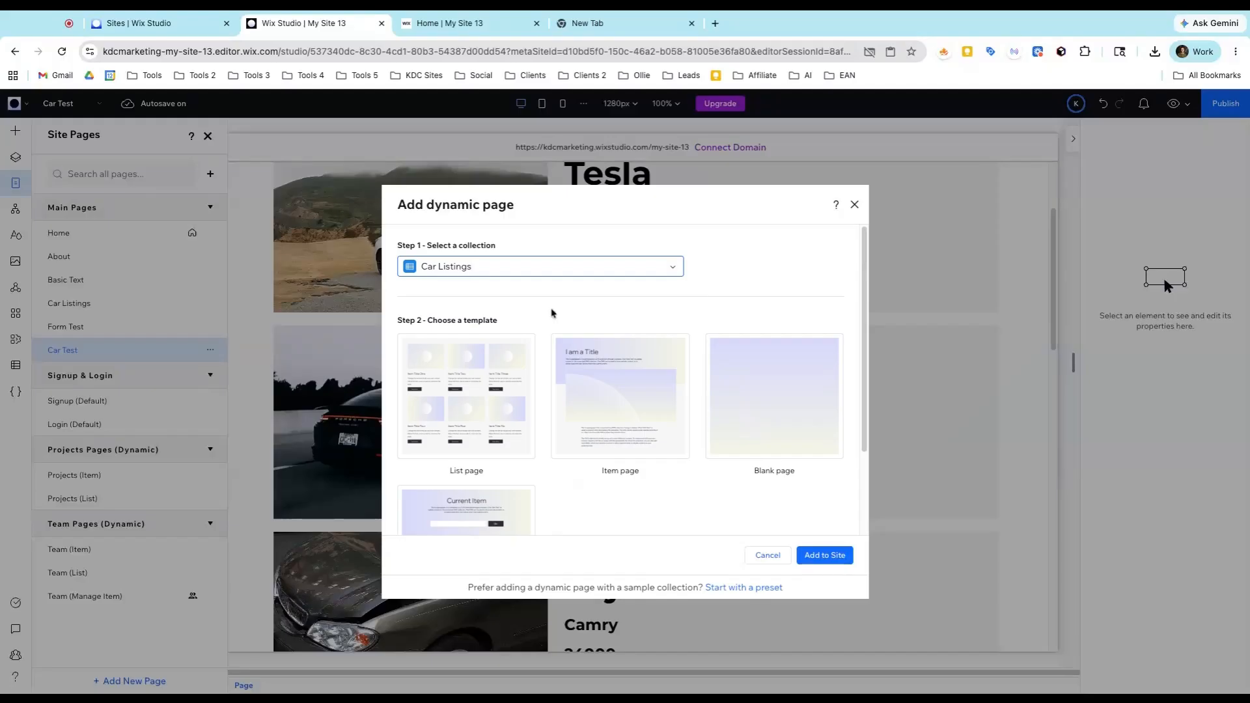
scroll(466, 306, "down", 3)
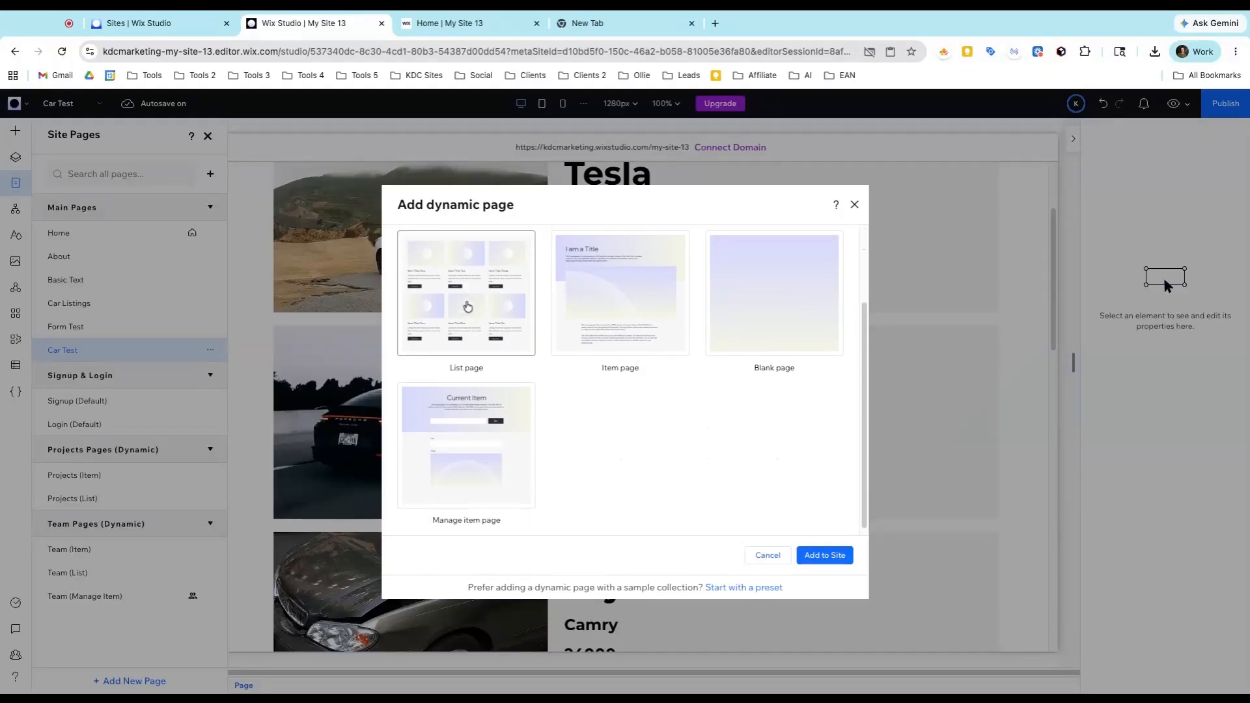
scroll(466, 313, "up", 3)
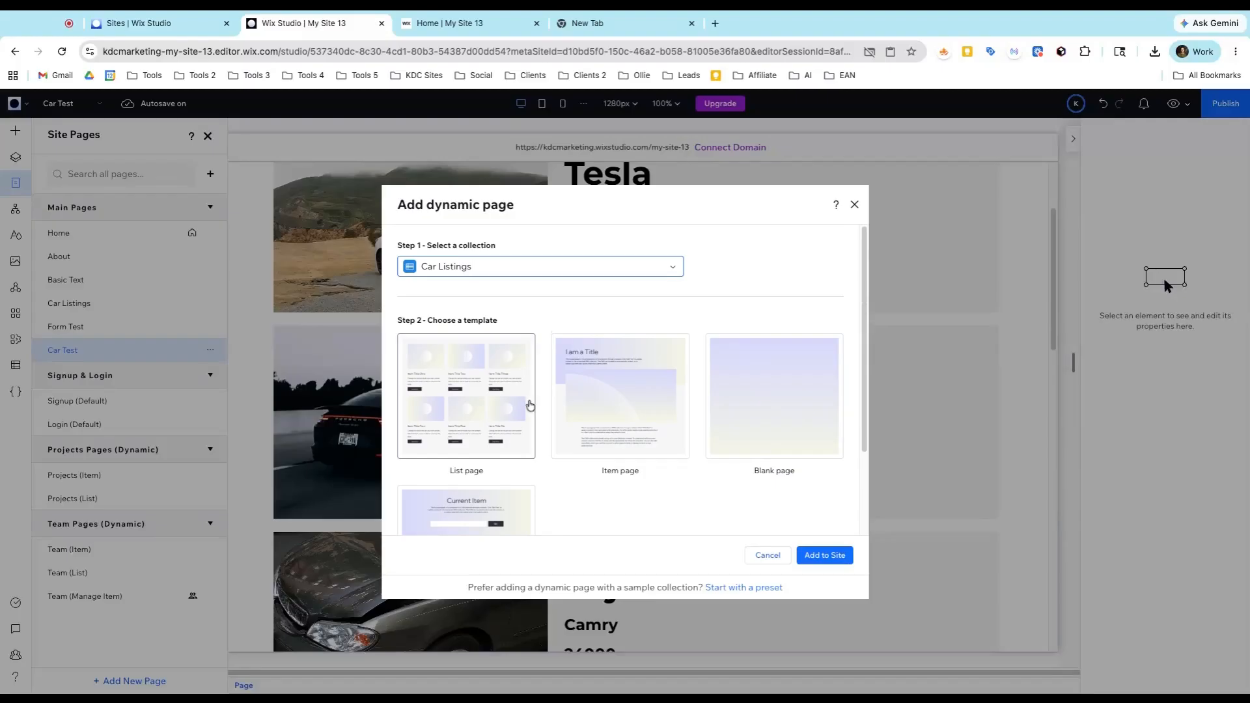
left_click(519, 406)
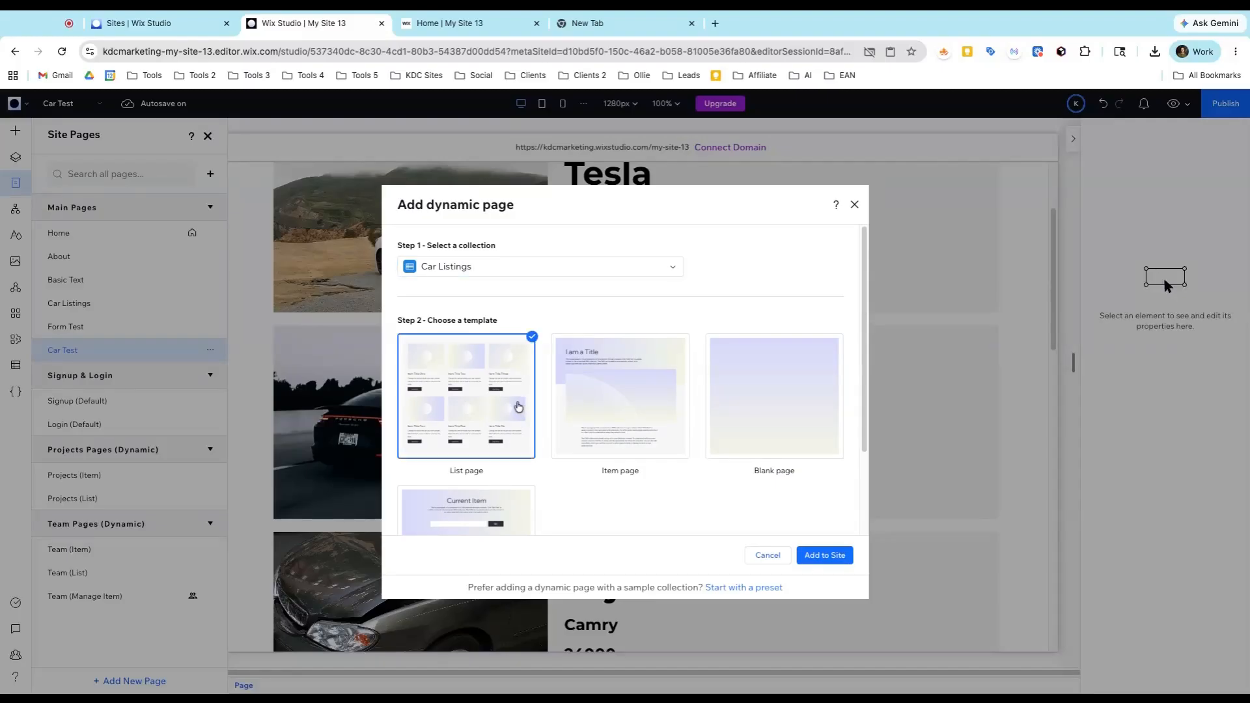
left_click(832, 558)
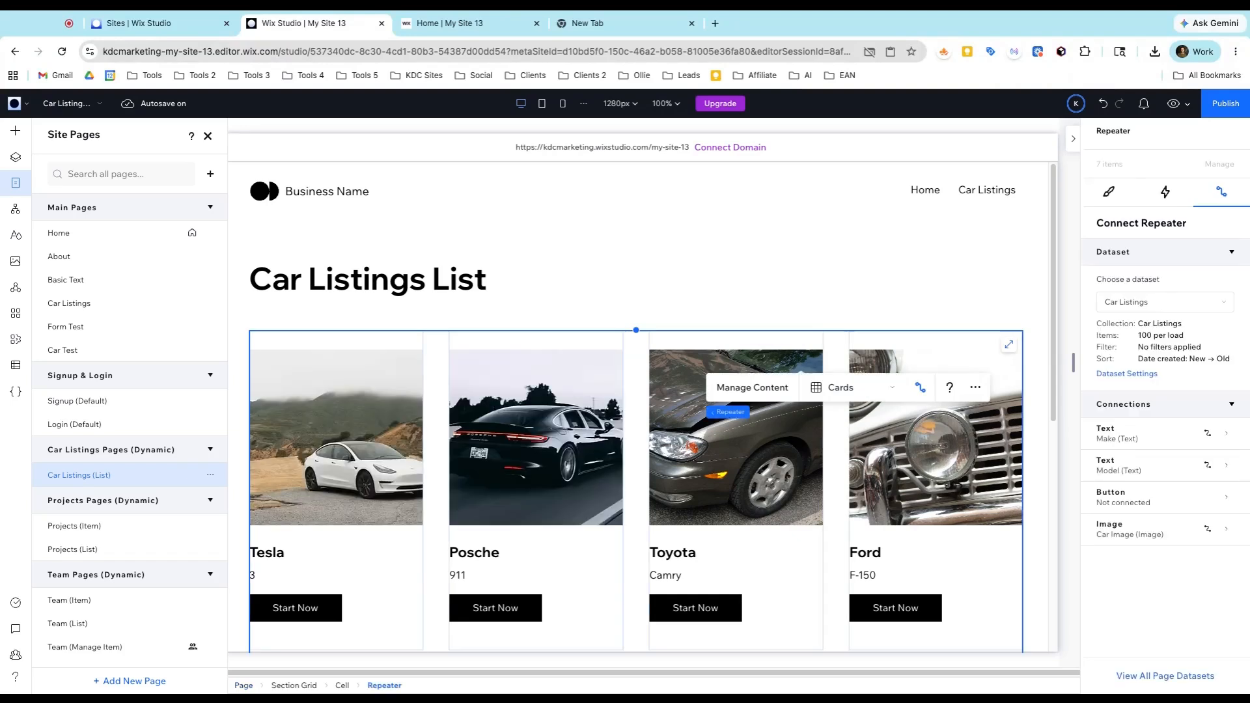
scroll(938, 456, "down", 1)
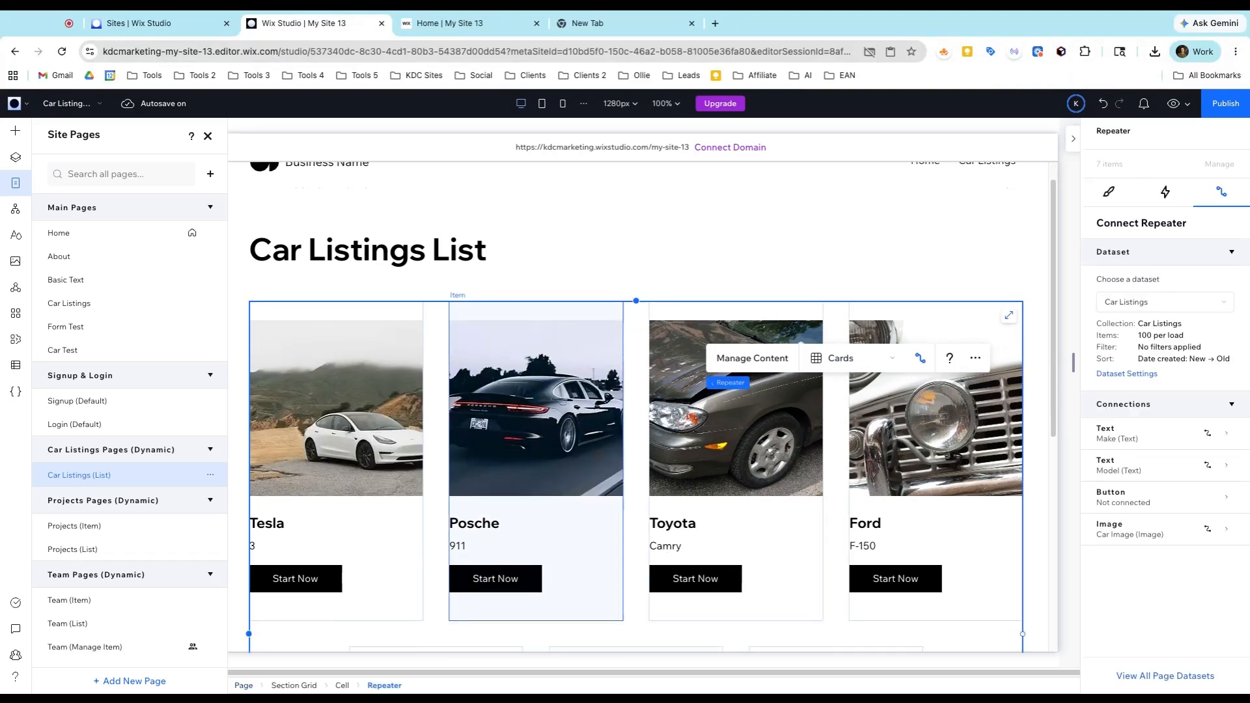
Duplicate the model text in the list page's repeater item and connect the copy to the Price field.
scroll(888, 489, "down", 2)
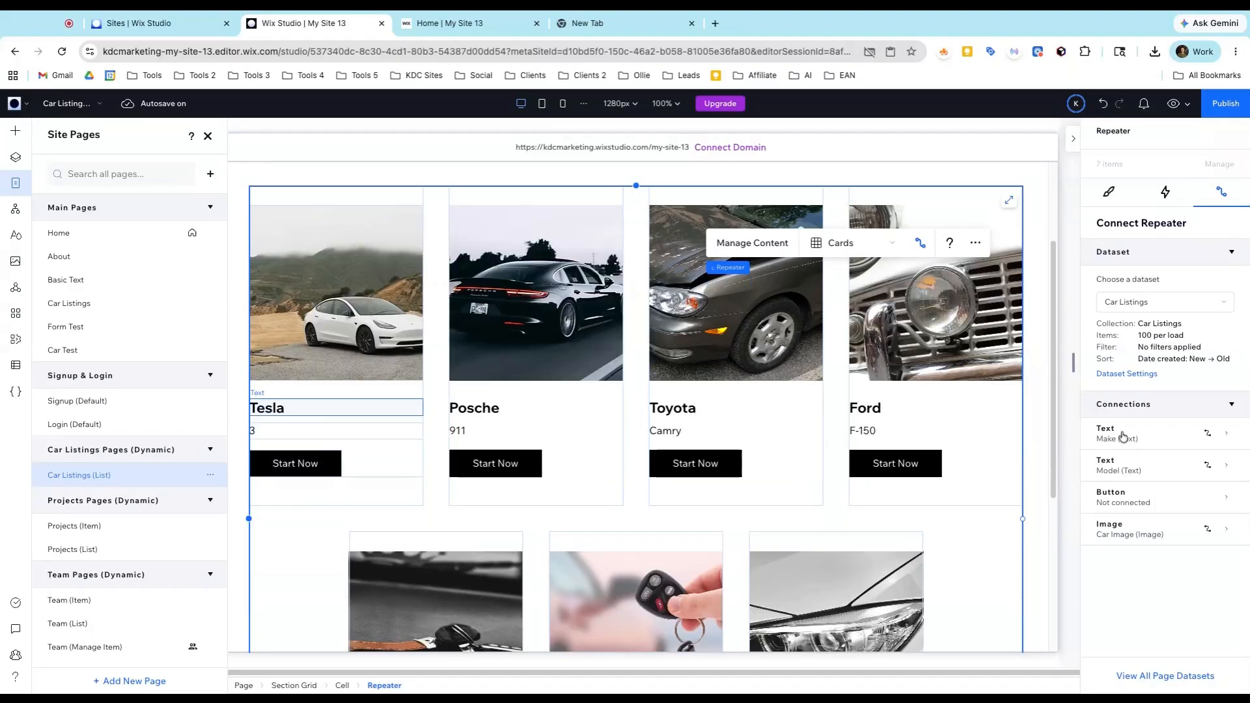
scroll(828, 447, "down", 3)
scroll(671, 429, "down", 2)
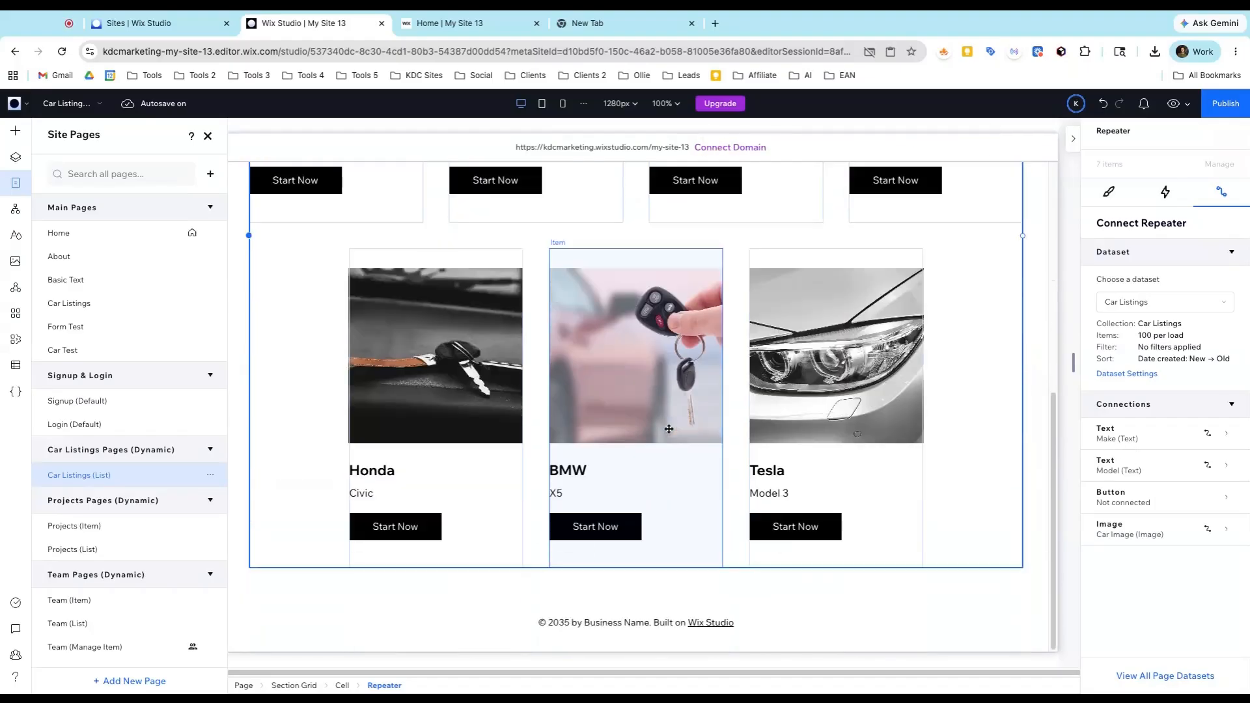
left_click(571, 473)
left_click(562, 494)
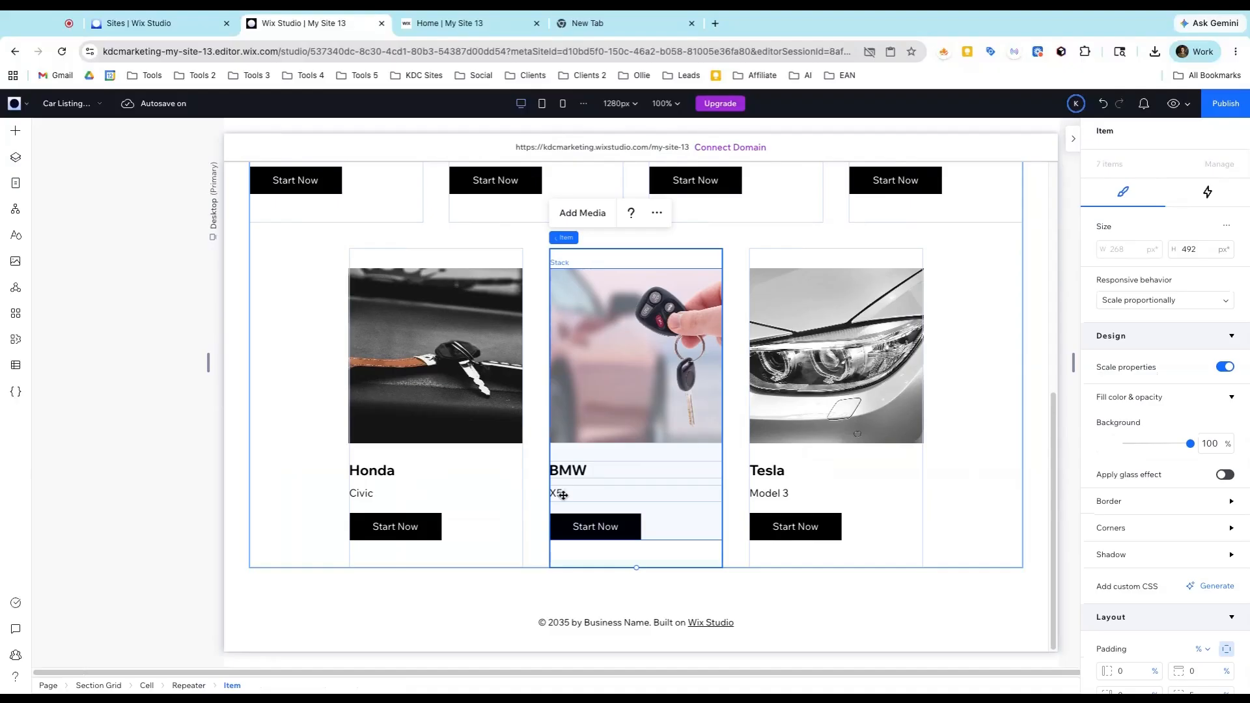
left_click(562, 494)
left_click(561, 493)
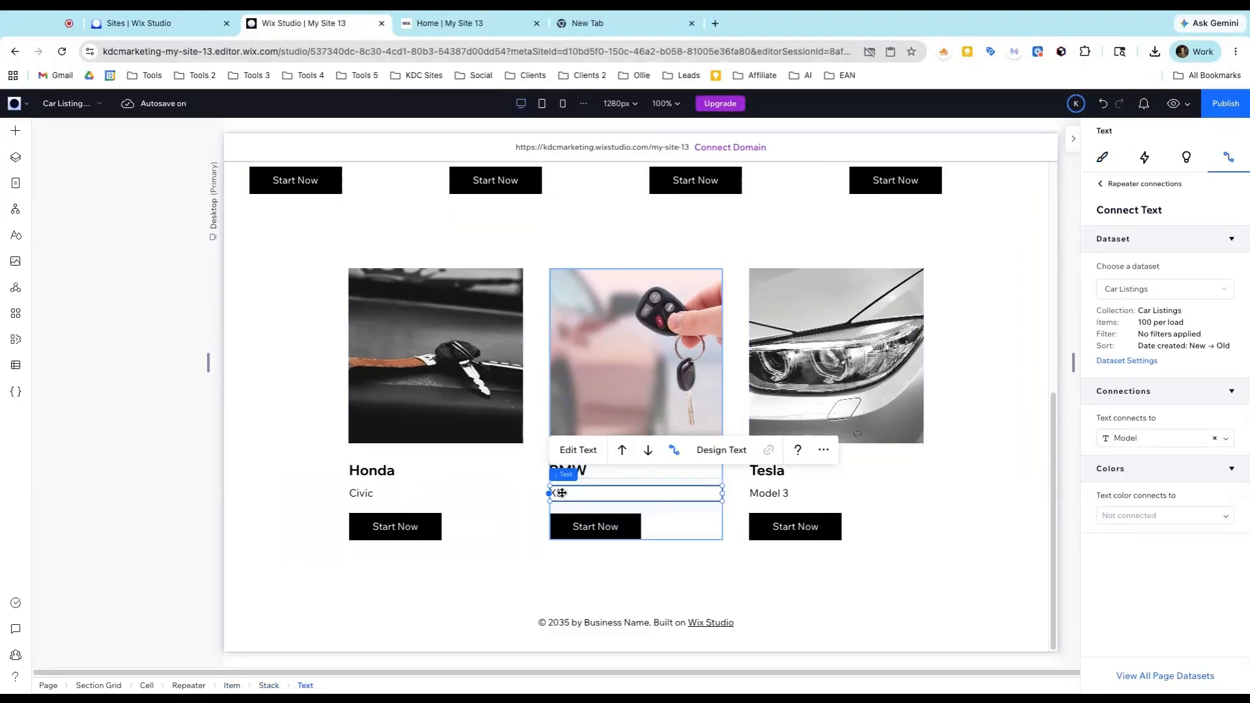
key("super+d")
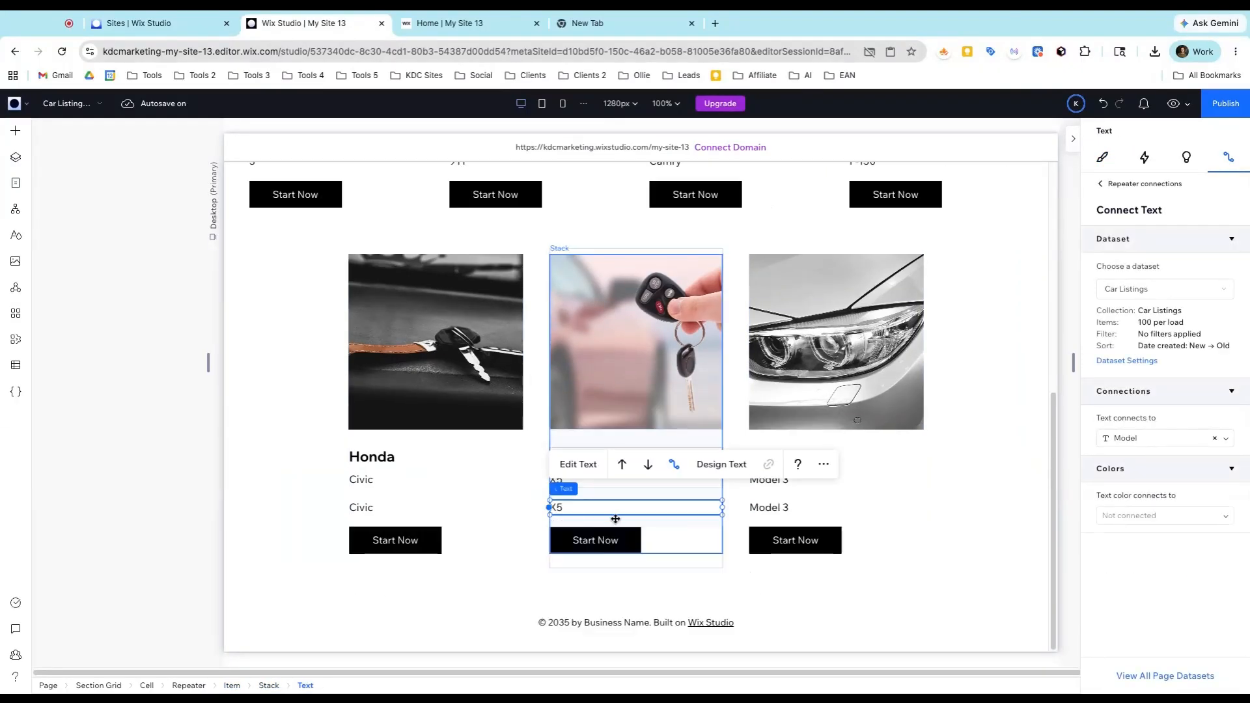
left_click(1224, 438)
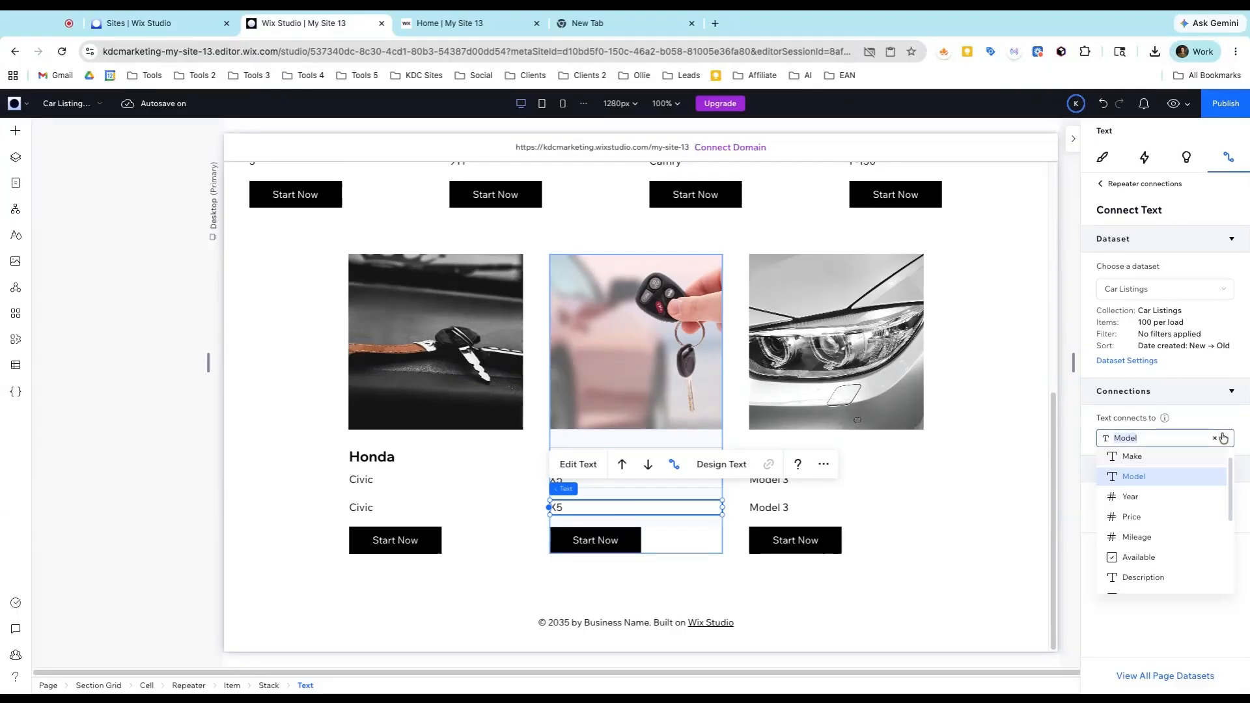
left_click(1157, 517)
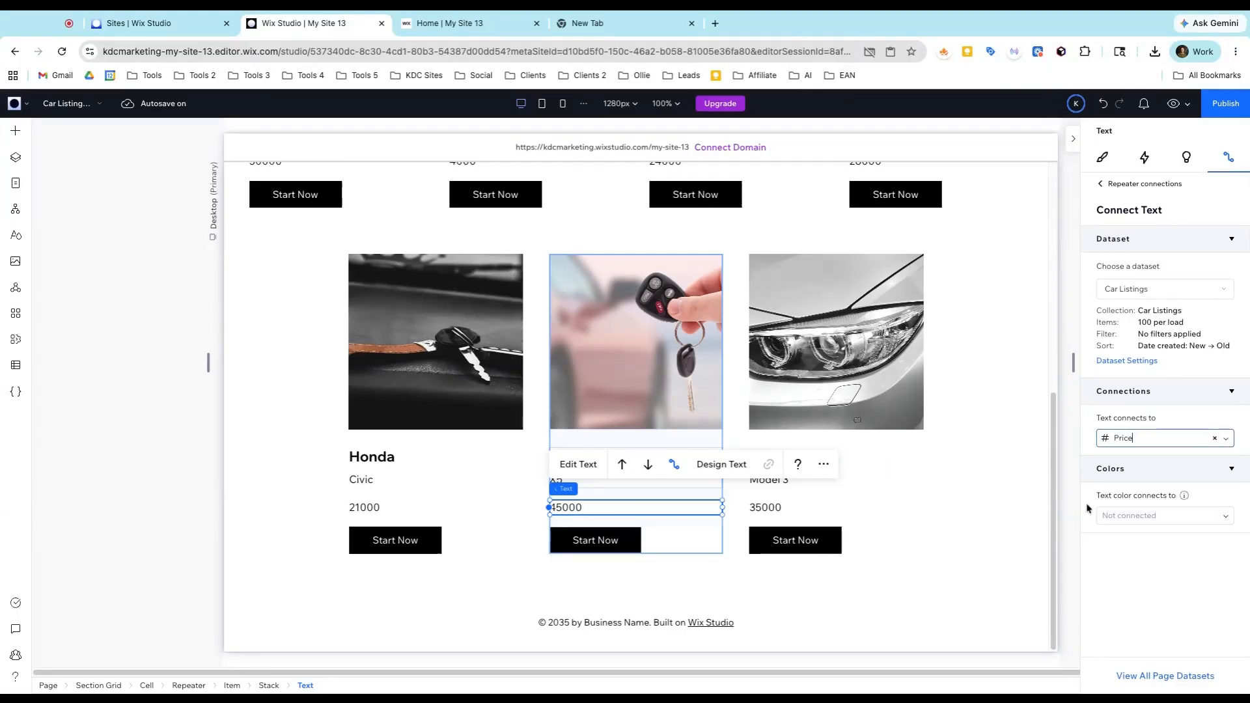
Check the Car Listings list page at the desktop, tablet and mobile breakpoints and return to the desktop view.
scroll(681, 263, "up", 5)
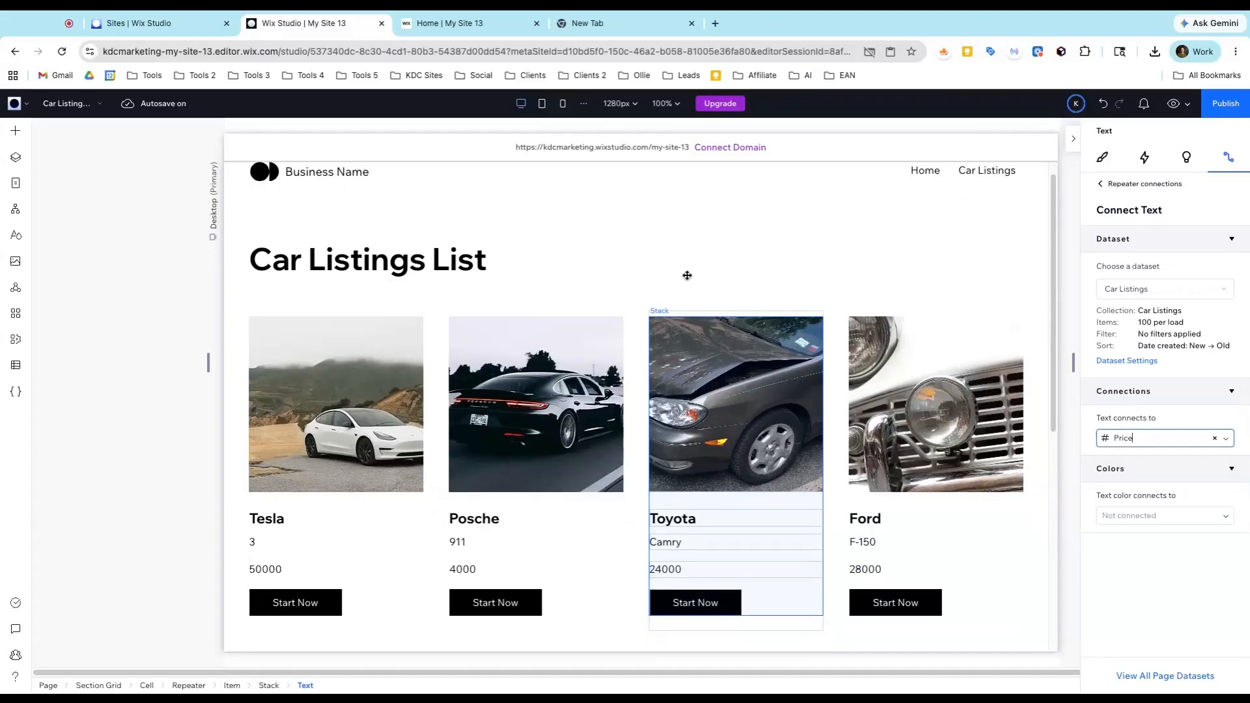
scroll(687, 275, "up", 1)
scroll(687, 276, "up", 1)
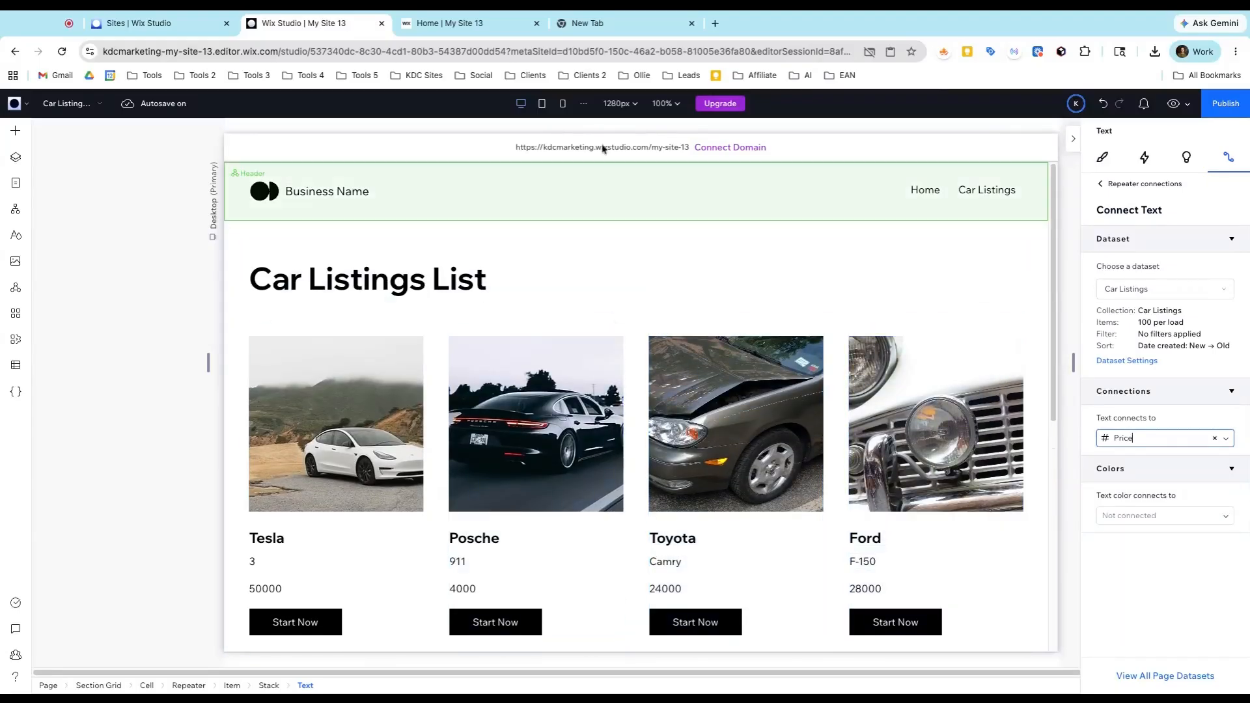
left_click(543, 106)
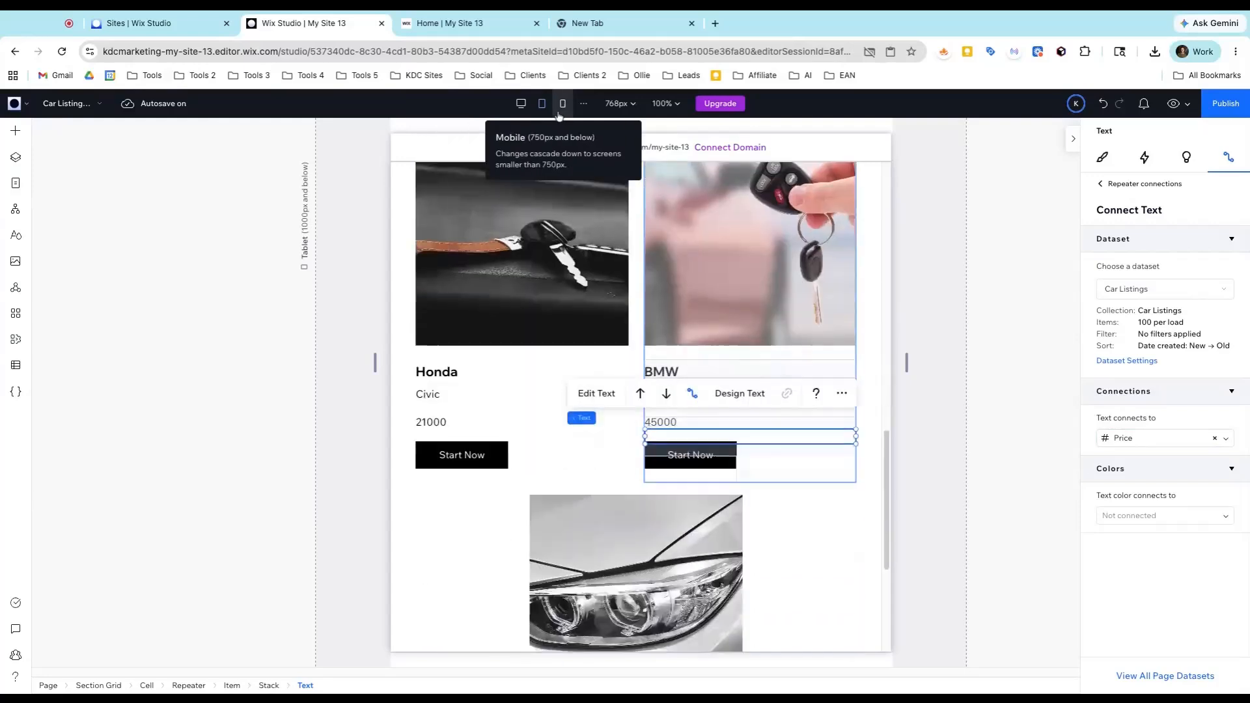
left_click(563, 104)
scroll(657, 316, "down", 10)
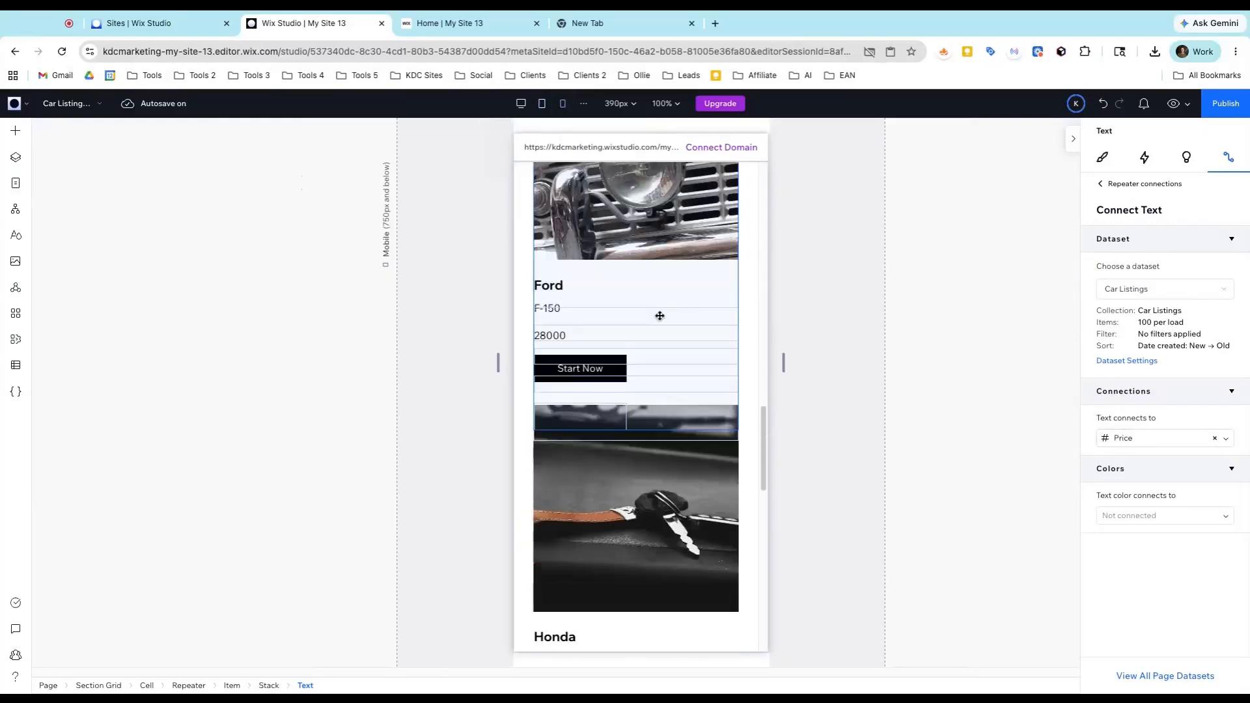
scroll(658, 345, "down", 4)
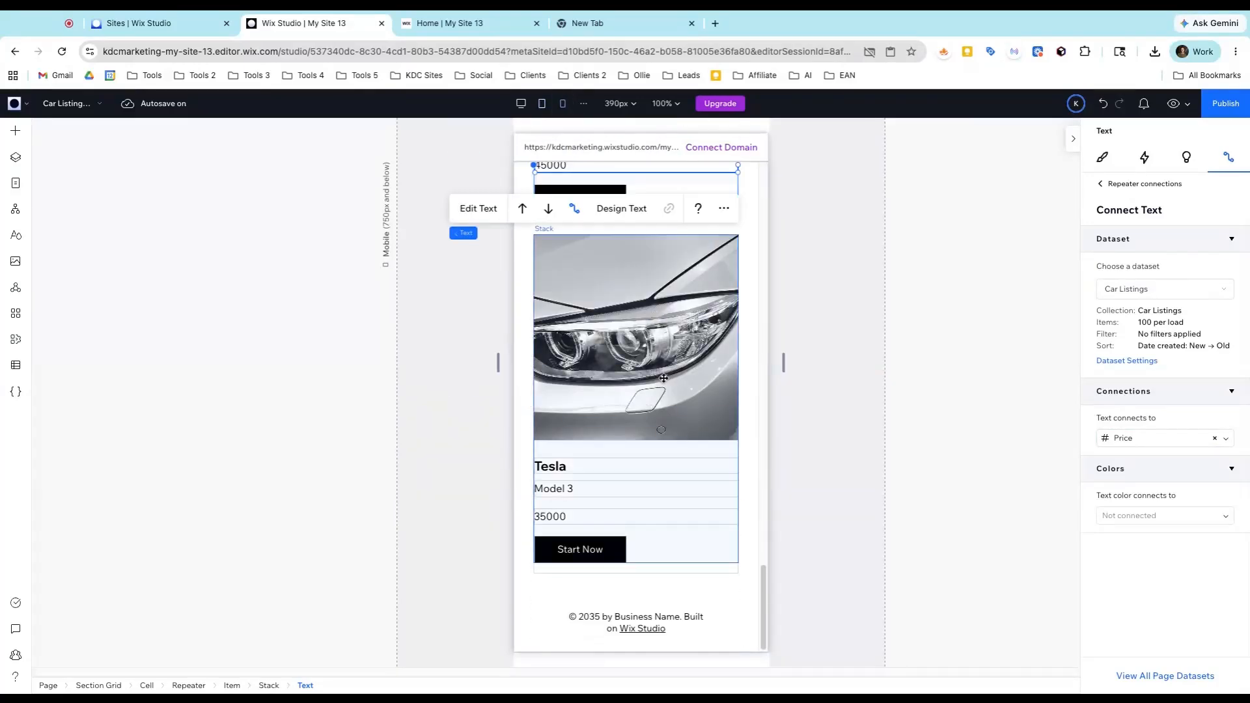
scroll(663, 378, "up", 10)
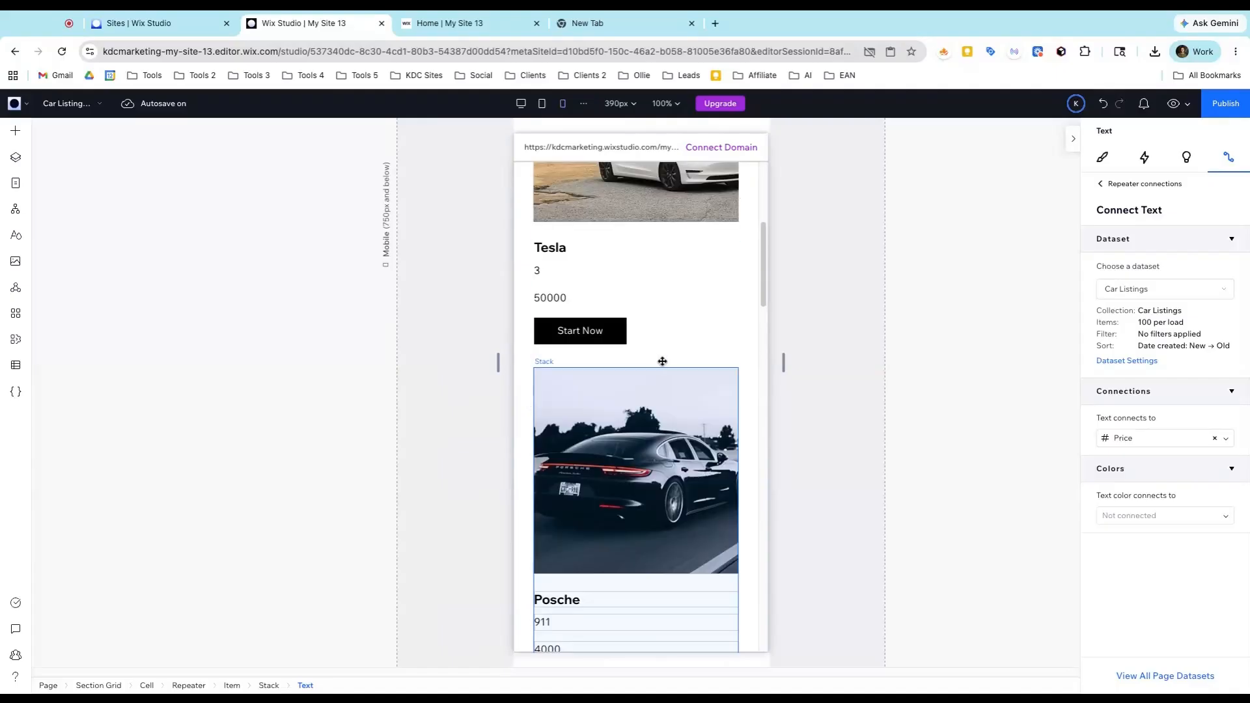
scroll(660, 282, "up", 5)
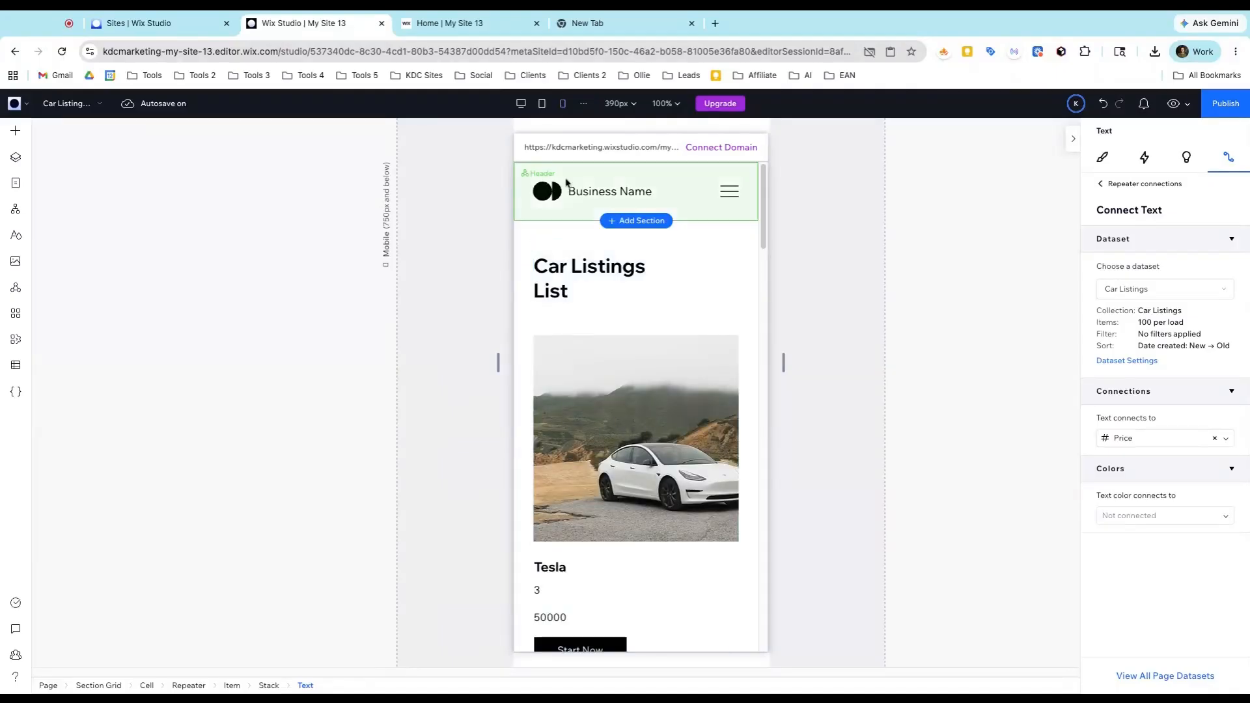
left_click(521, 110)
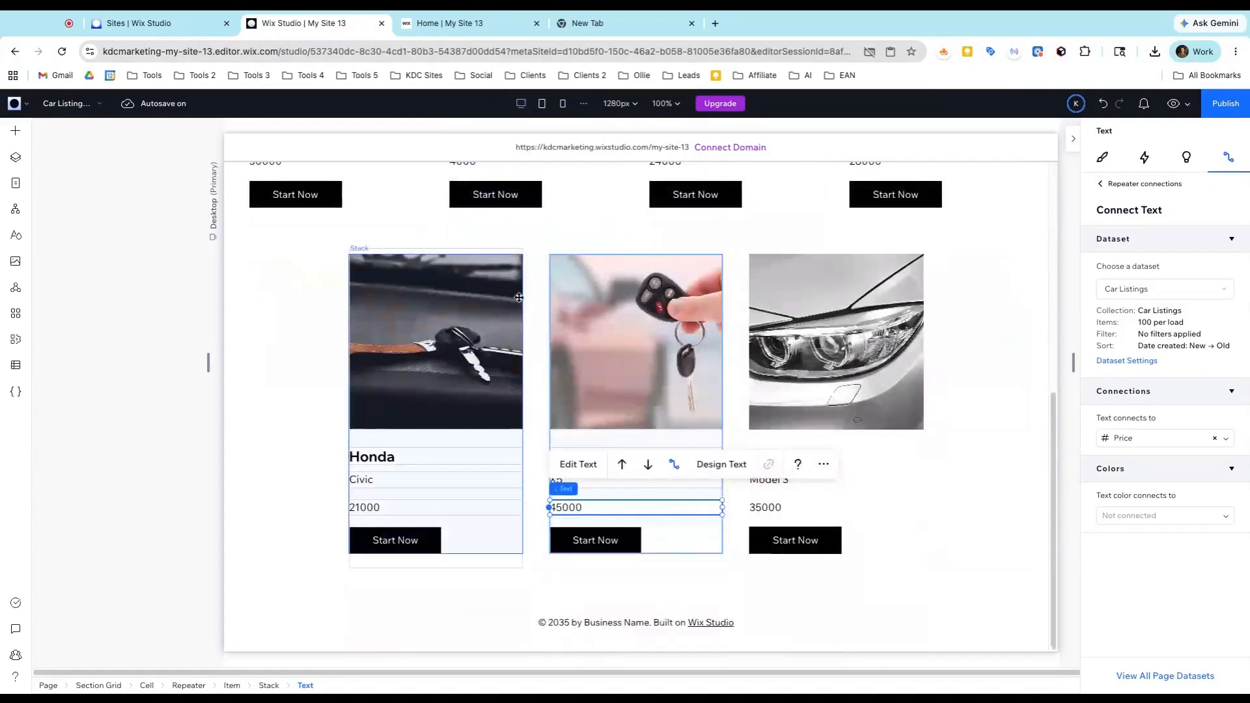
scroll(642, 382, "up", 6)
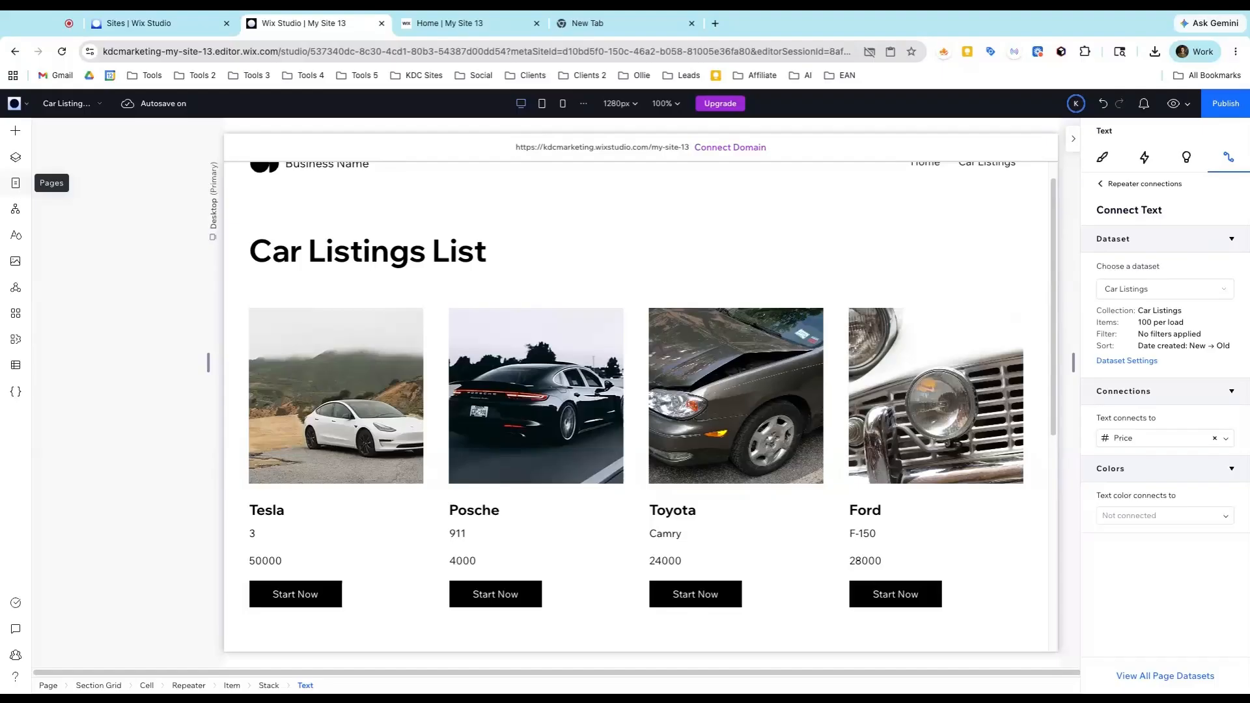
Look over the Car Test page's repeater for comparison and return to the Car Listings (List) page.
left_click(68, 104)
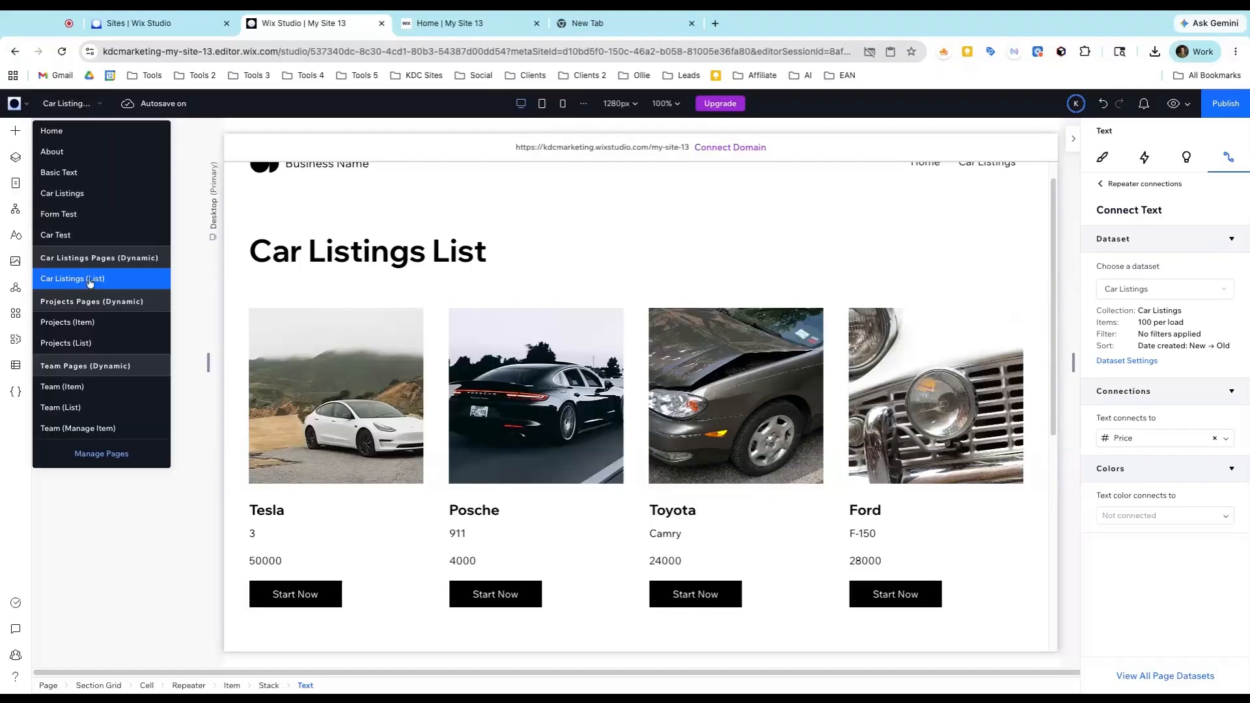
left_click(79, 236)
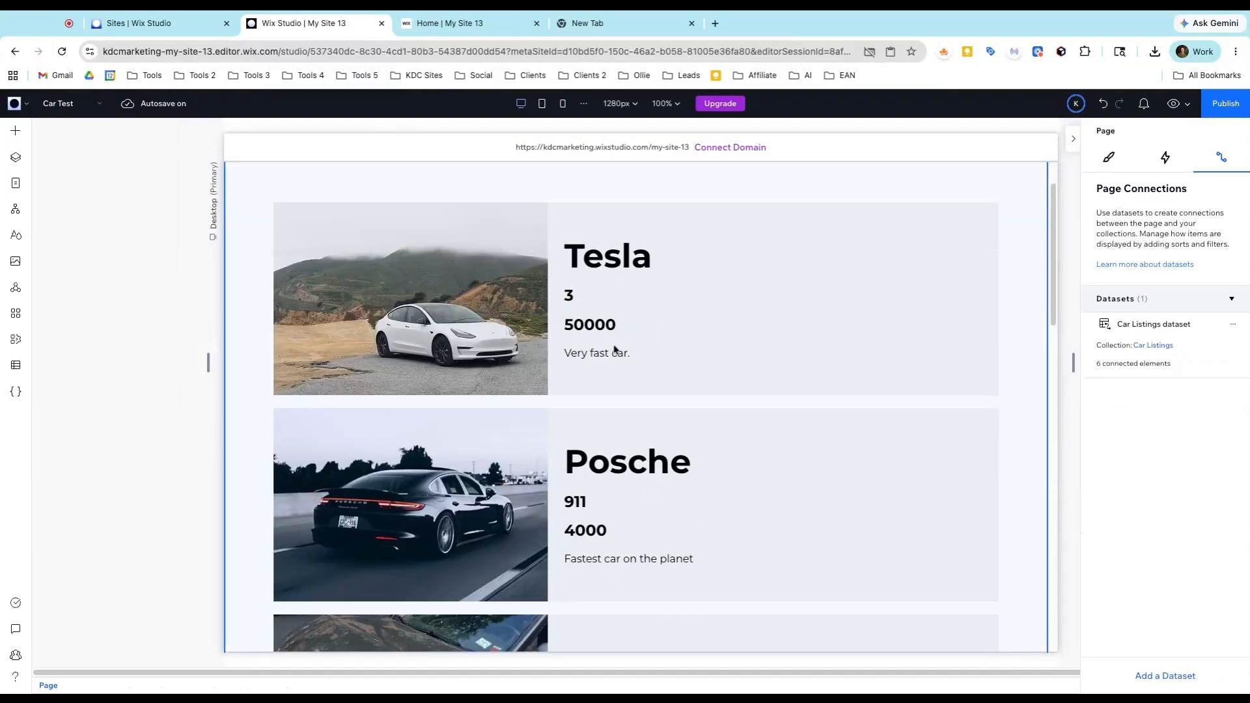
scroll(615, 351, "down", 15)
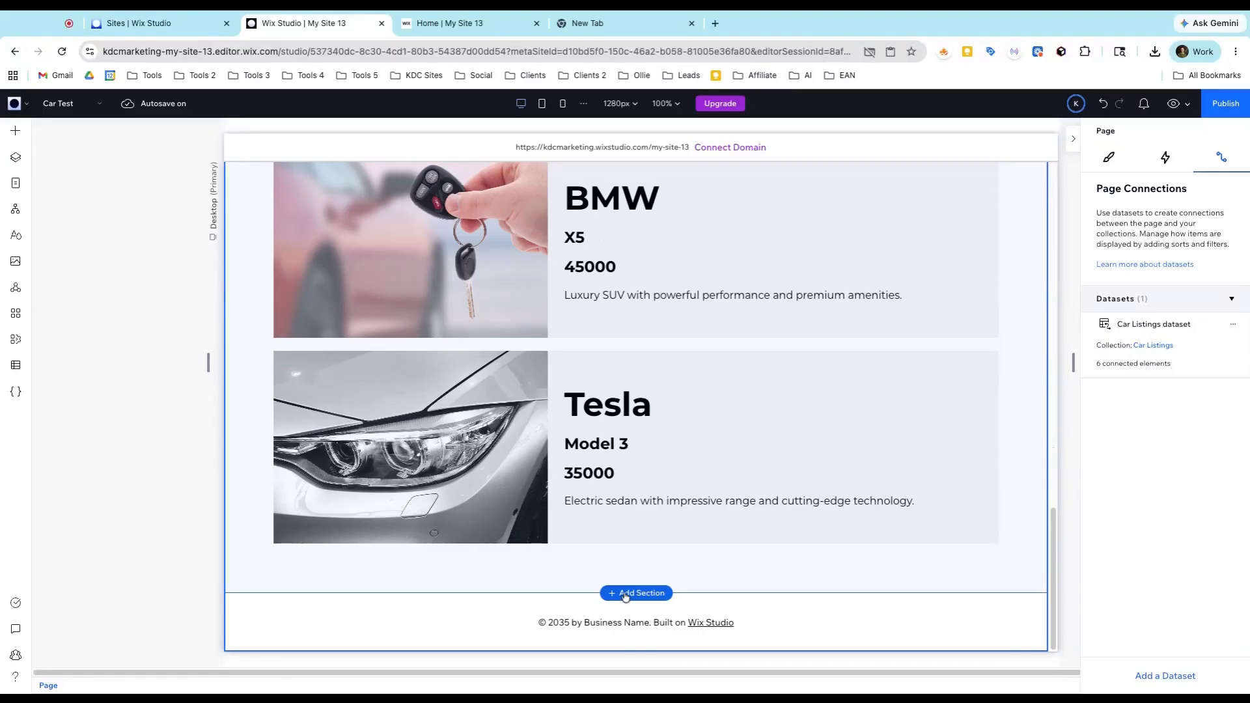
scroll(614, 335, "up", 15)
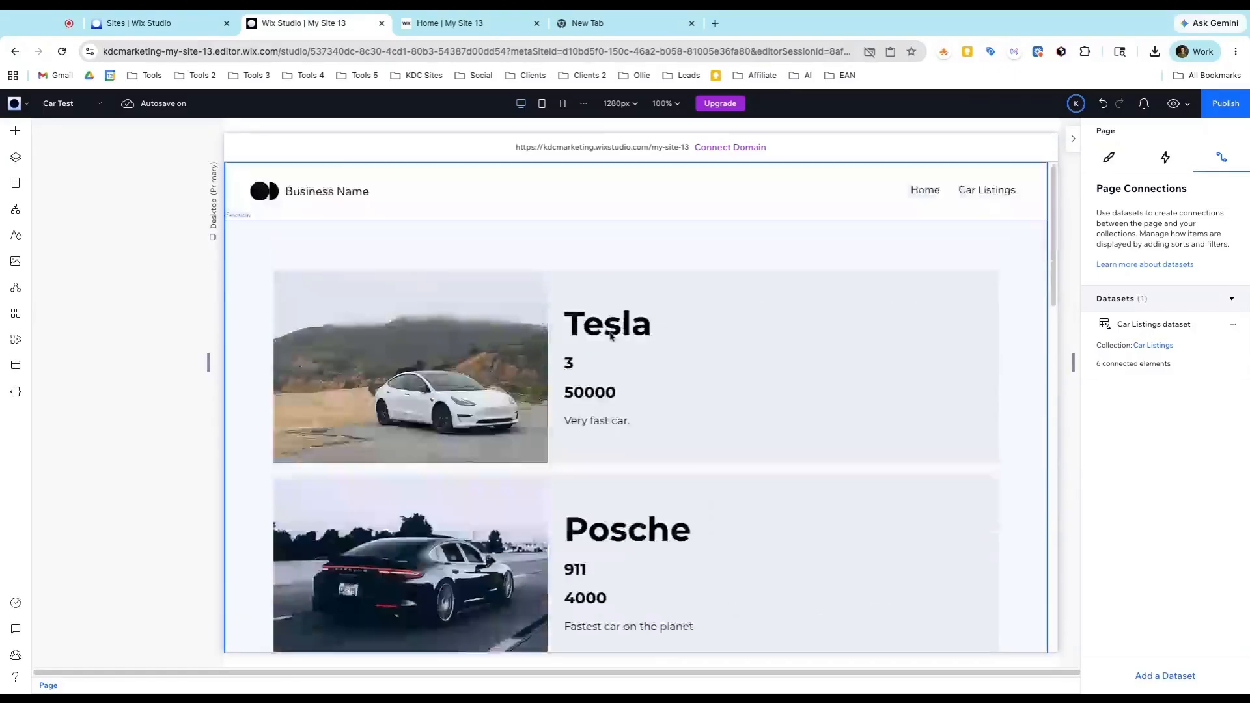
left_click(59, 103)
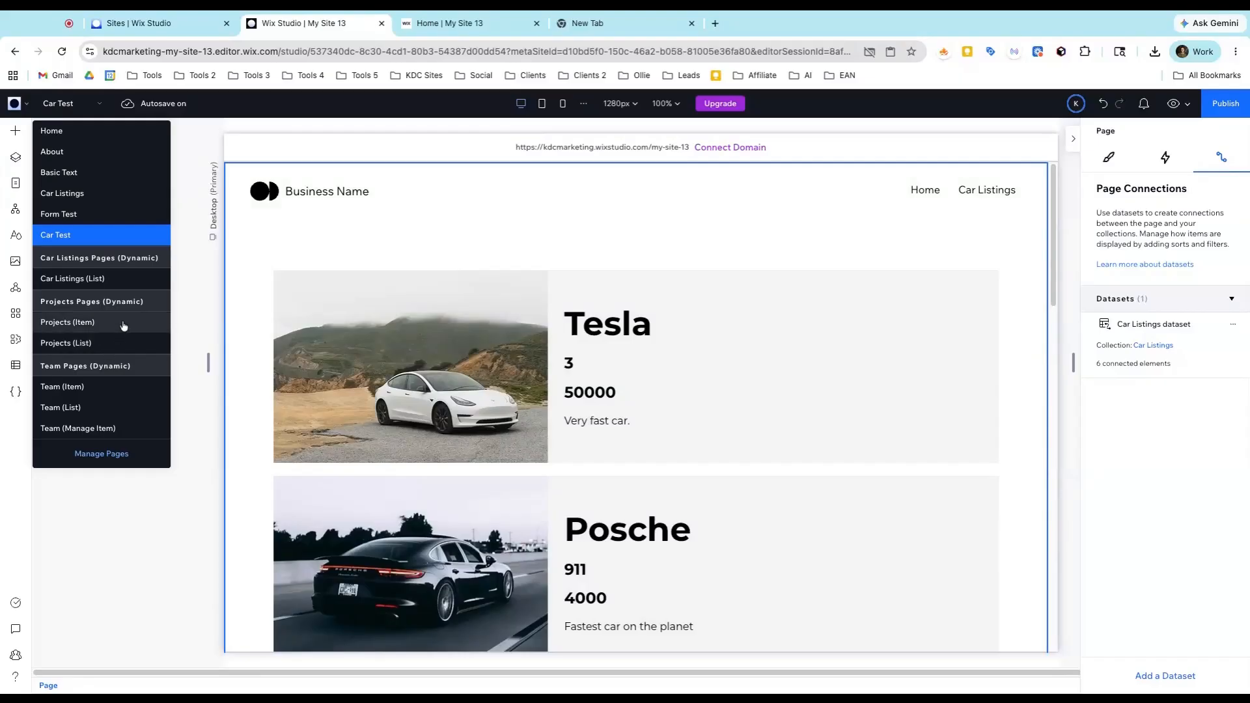
left_click(15, 184)
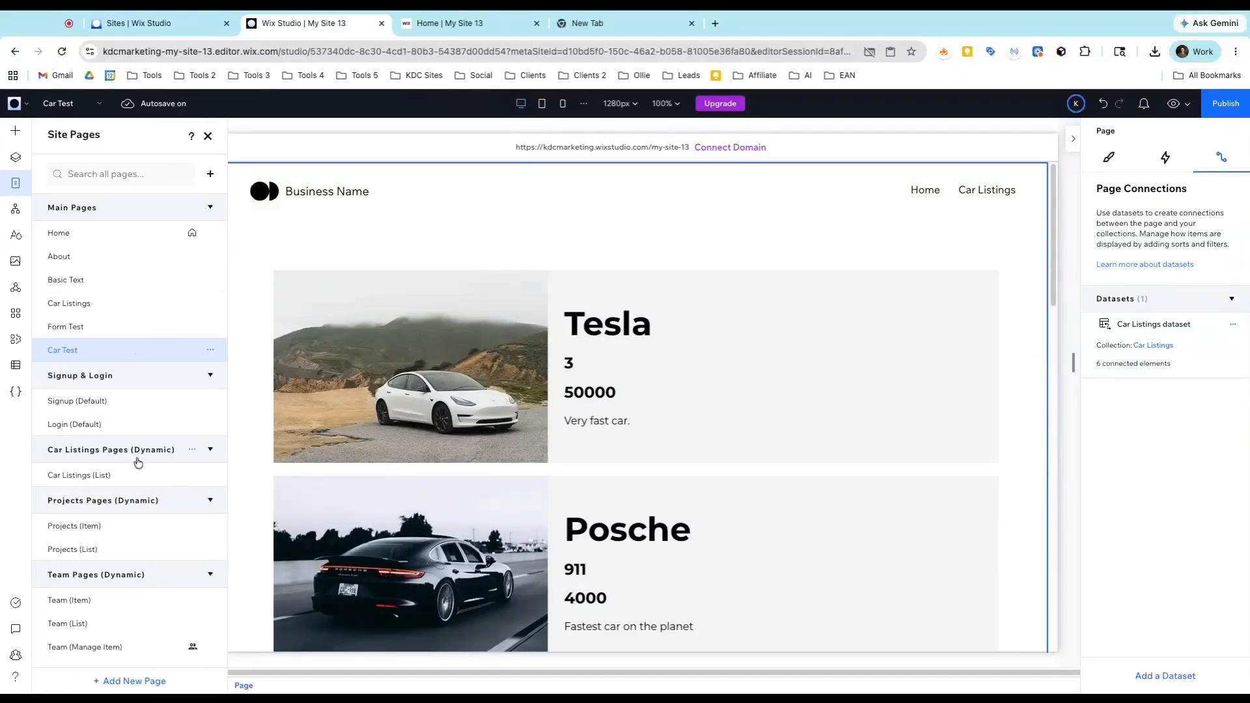
left_click(114, 475)
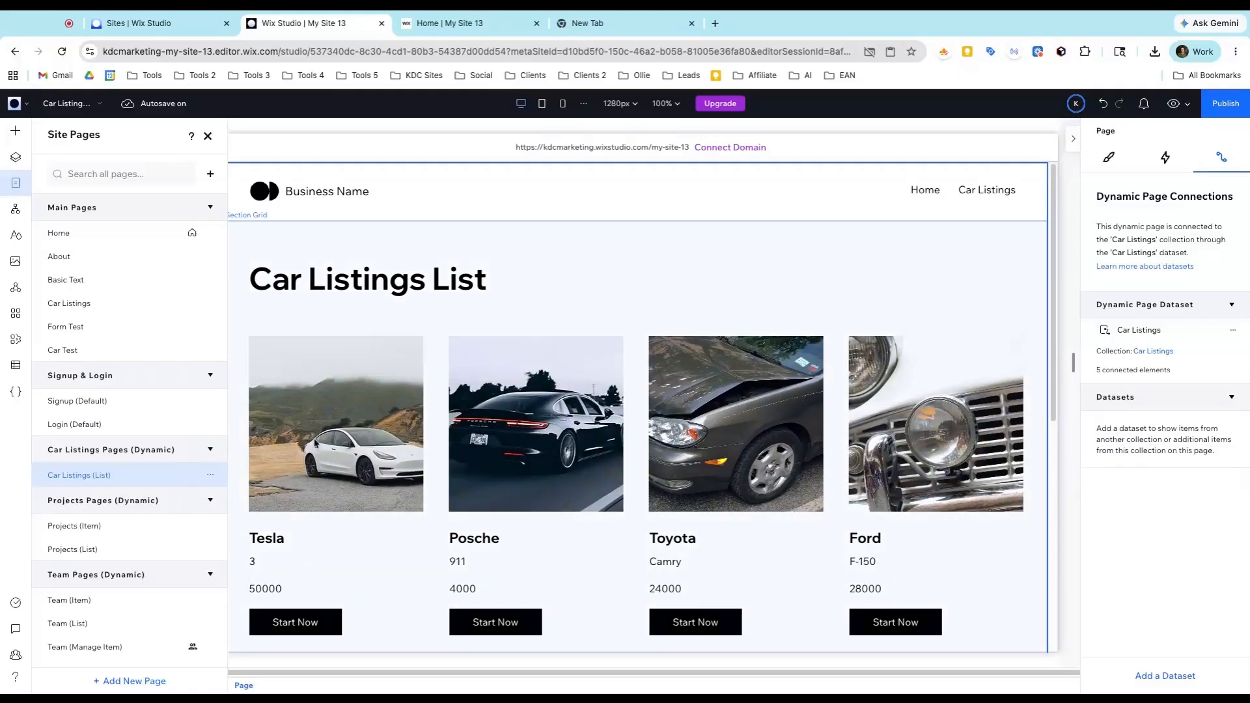
Add a dynamic page for the Car Listings collection using the Item page template.
left_click(131, 680)
left_click(186, 632)
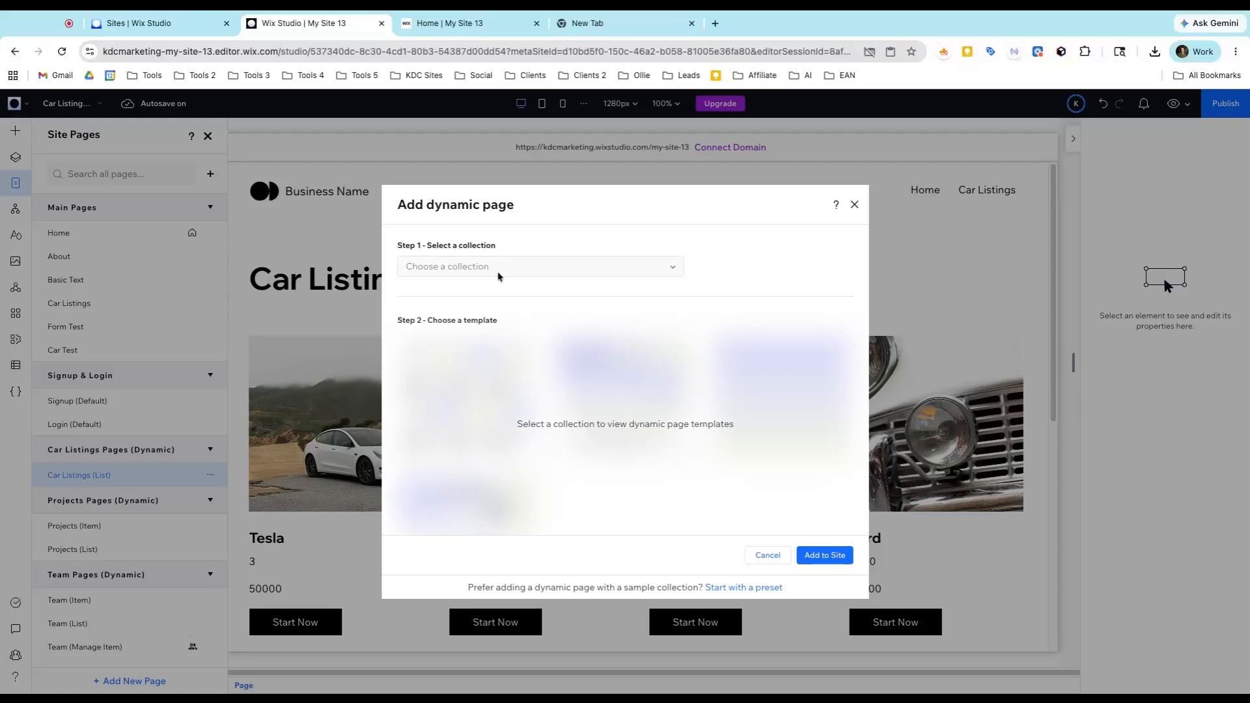
left_click(499, 268)
left_click(455, 305)
left_click(619, 398)
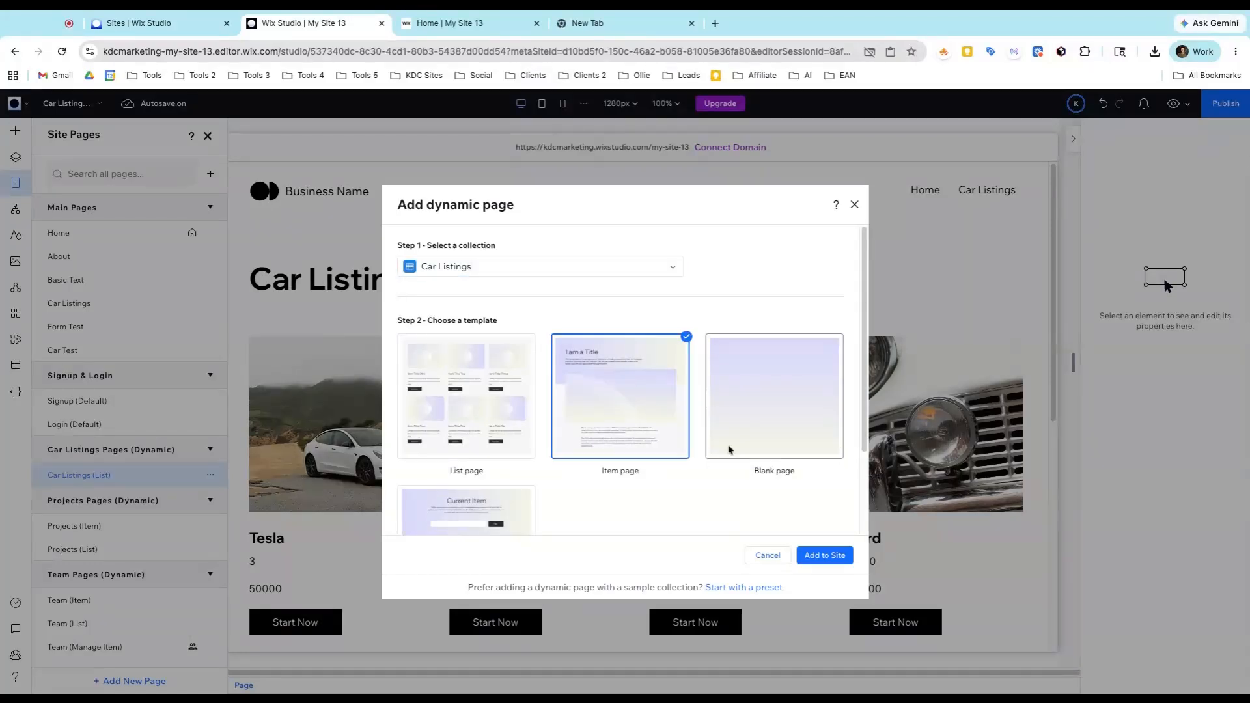
left_click(826, 555)
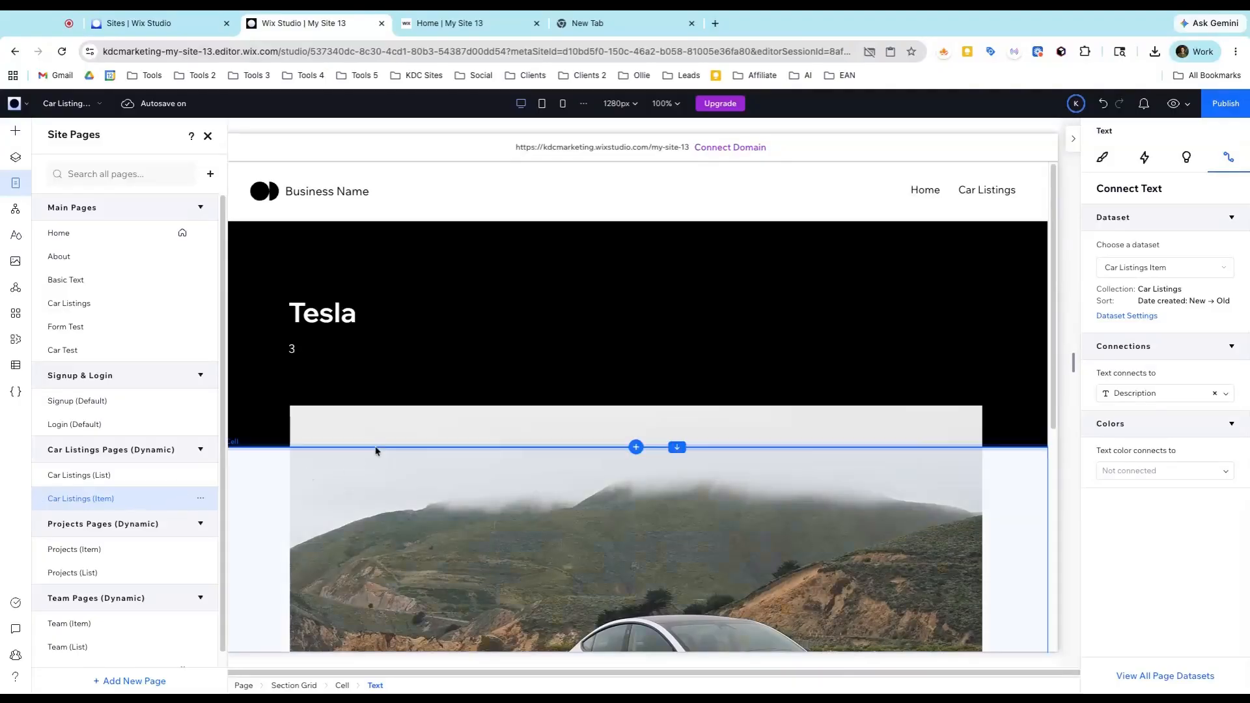
Preview the Car Listings item page, test its Next Item and Previous Item navigation, and return to editing.
left_click(1174, 106)
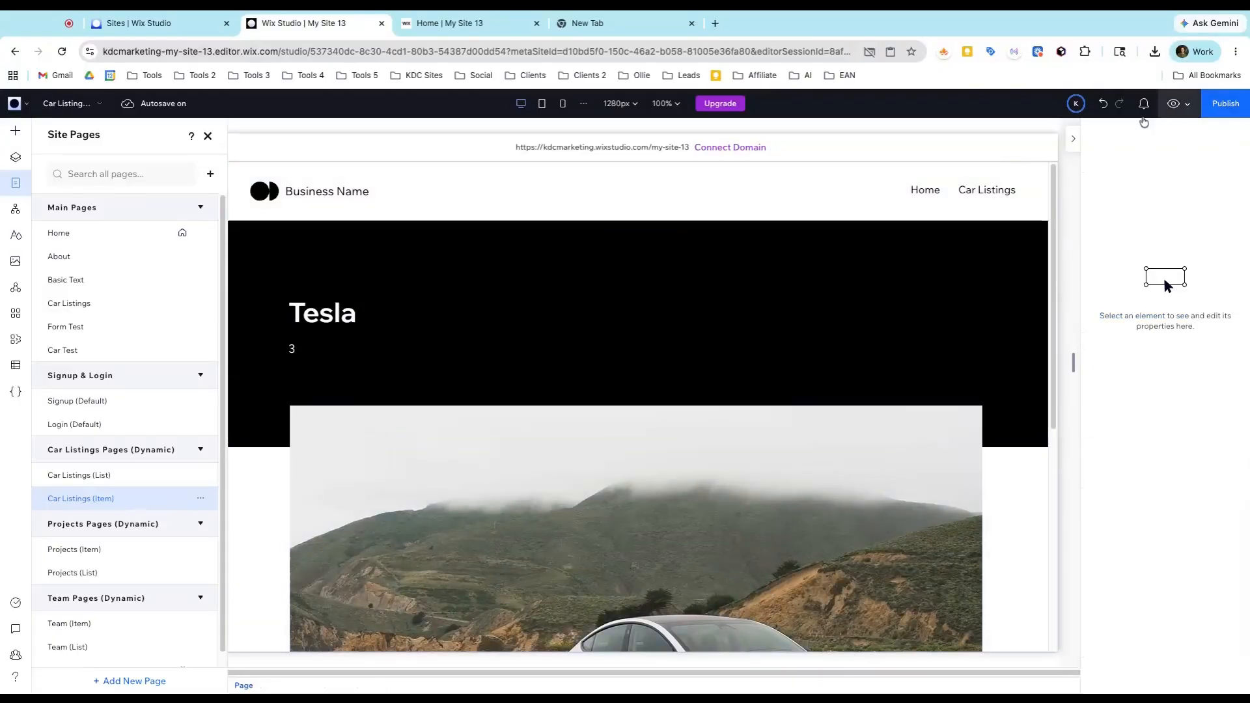
scroll(748, 280, "down", 3)
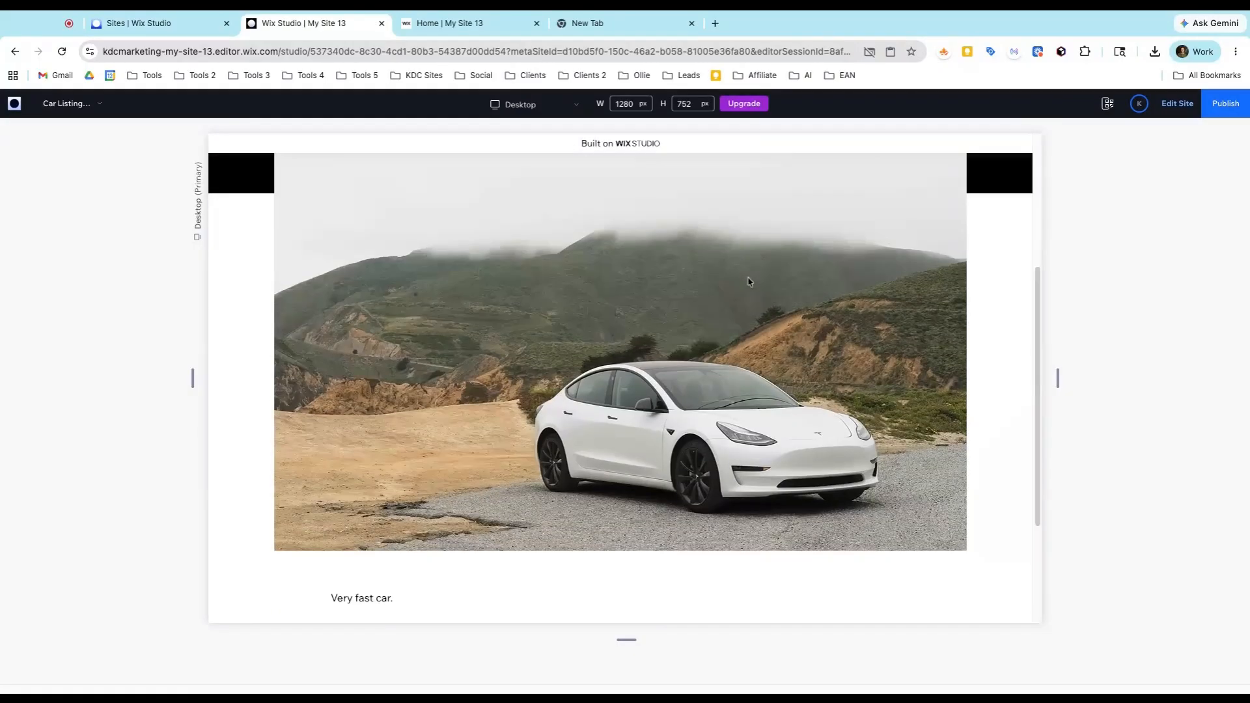
scroll(748, 281, "down", 3)
left_click(947, 535)
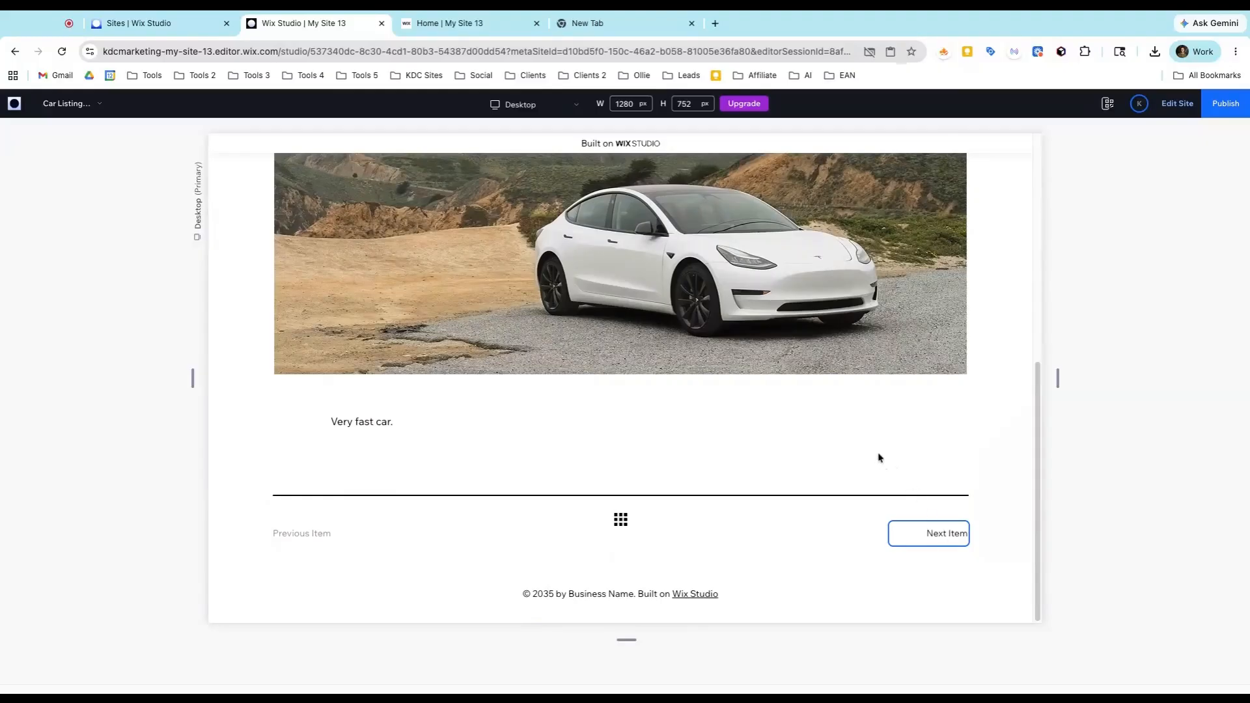
scroll(800, 370, "down", 5)
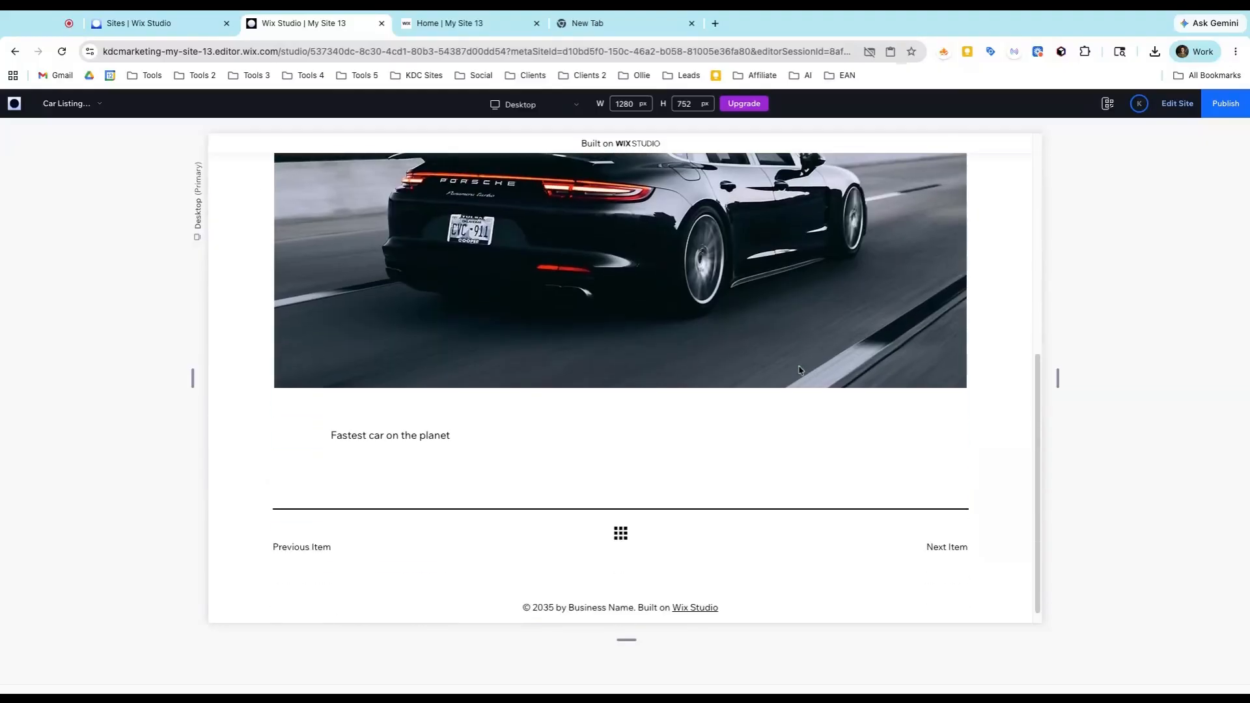
left_click(308, 533)
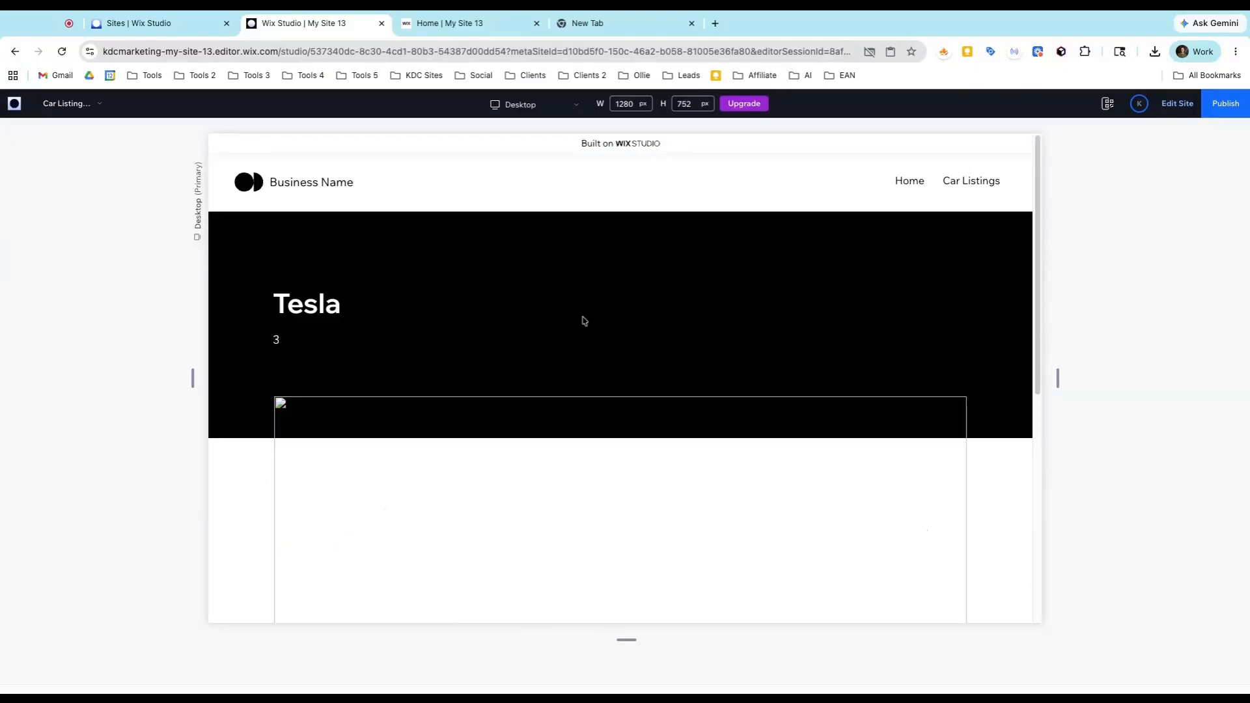
scroll(584, 320, "down", 5)
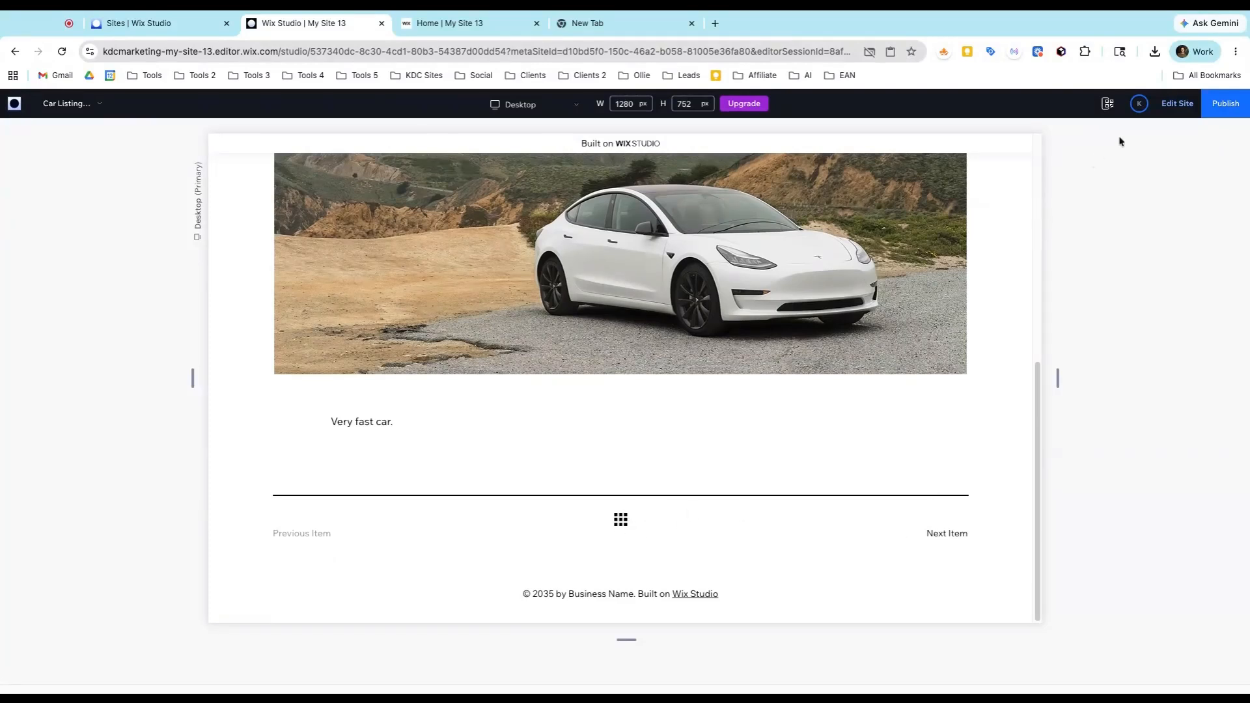
left_click(1175, 104)
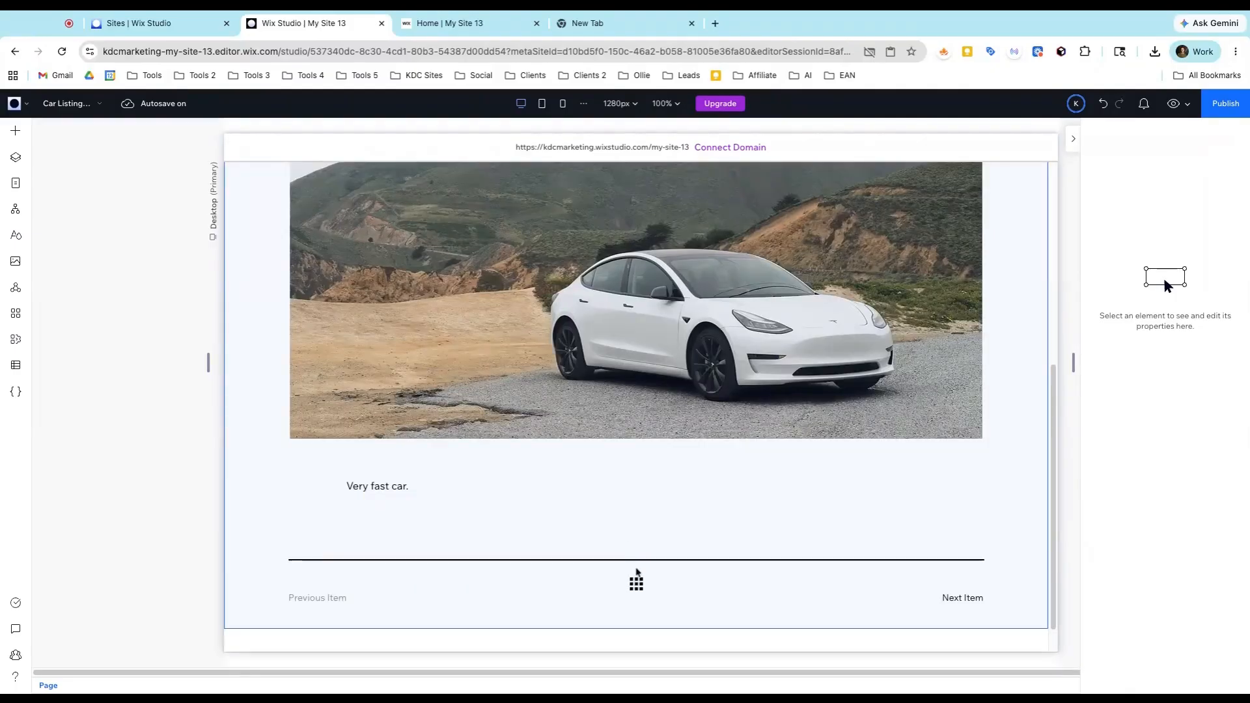
Connect the link of the grid icon between Previous Item and Next Item to the Car Listings (List) dynamic page.
left_click(637, 574)
left_click(632, 588)
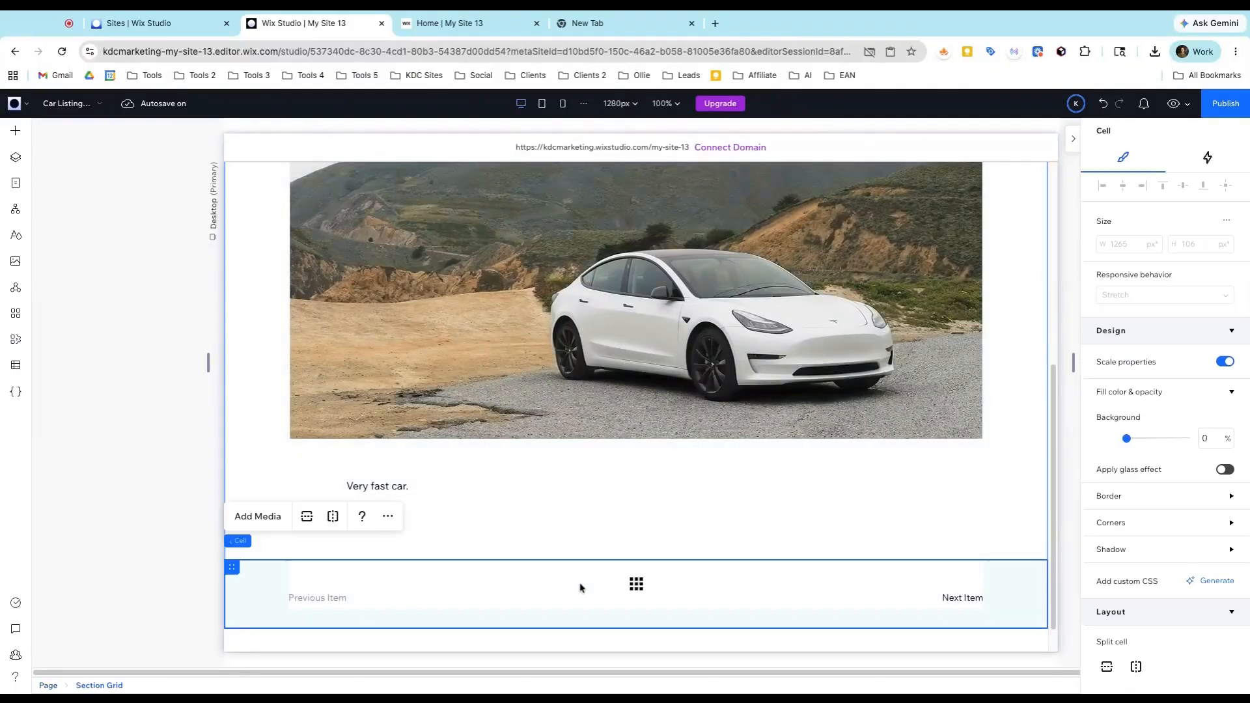
left_click(636, 584)
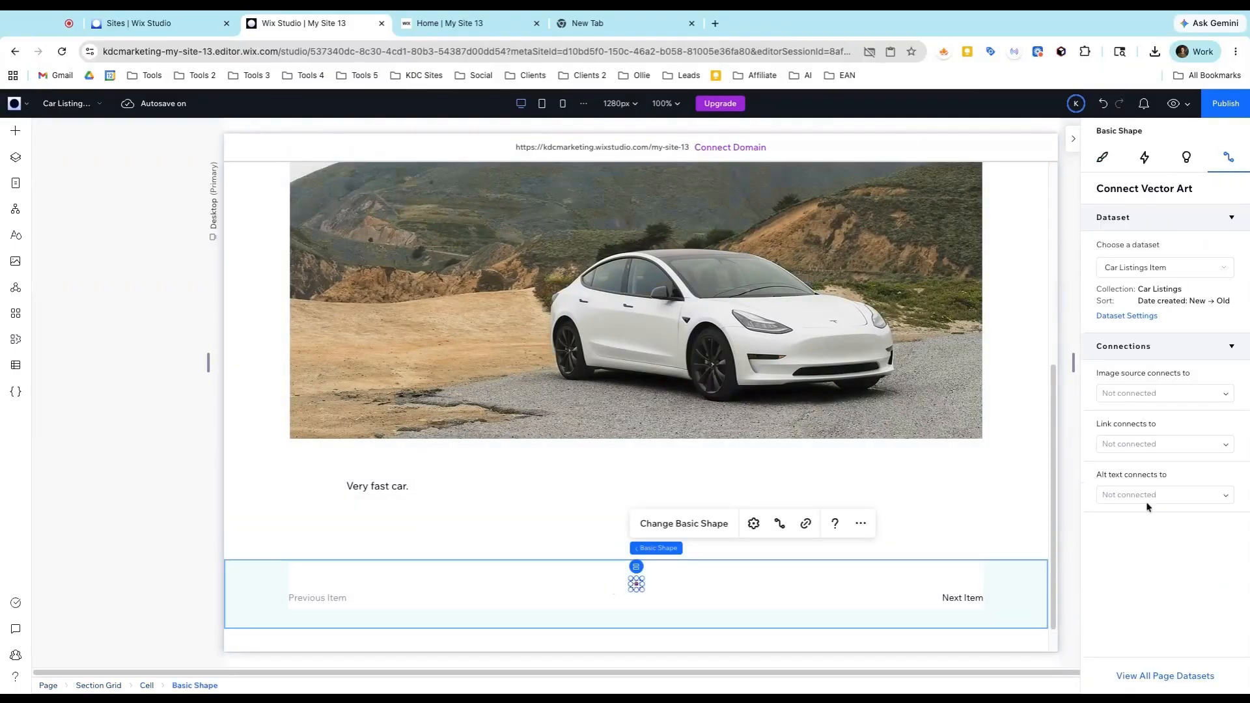
left_click(1226, 396)
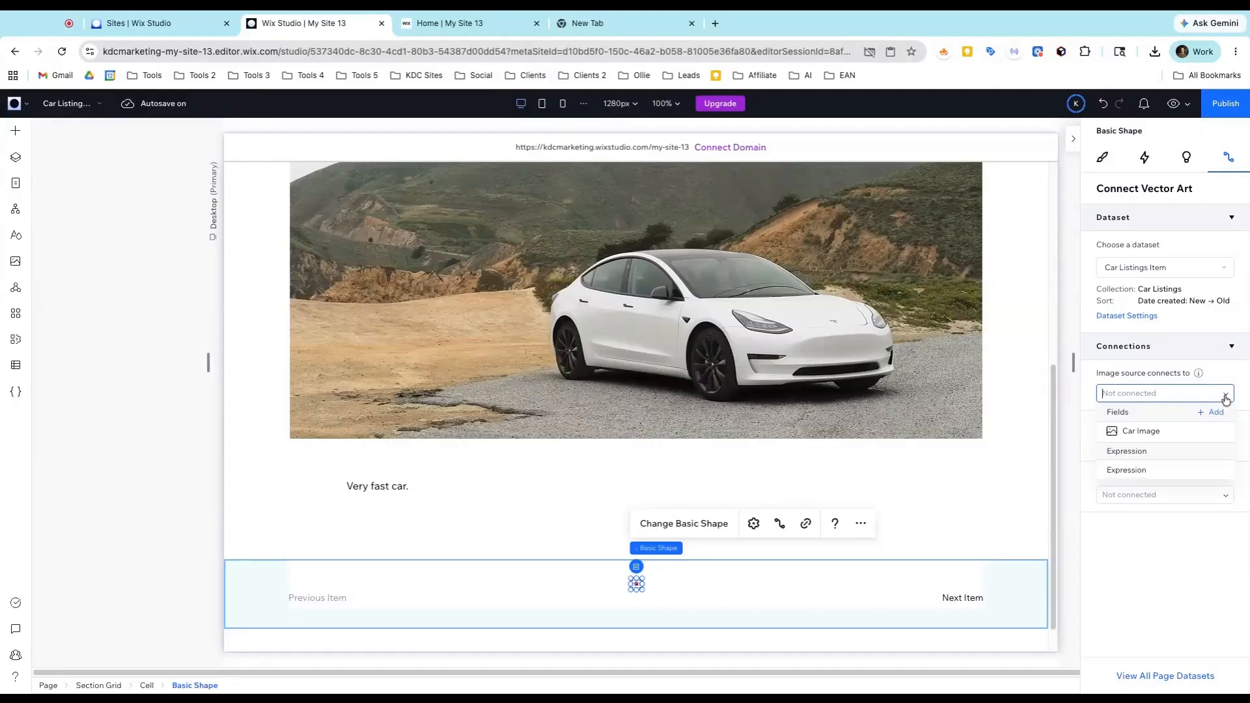
left_click(1239, 374)
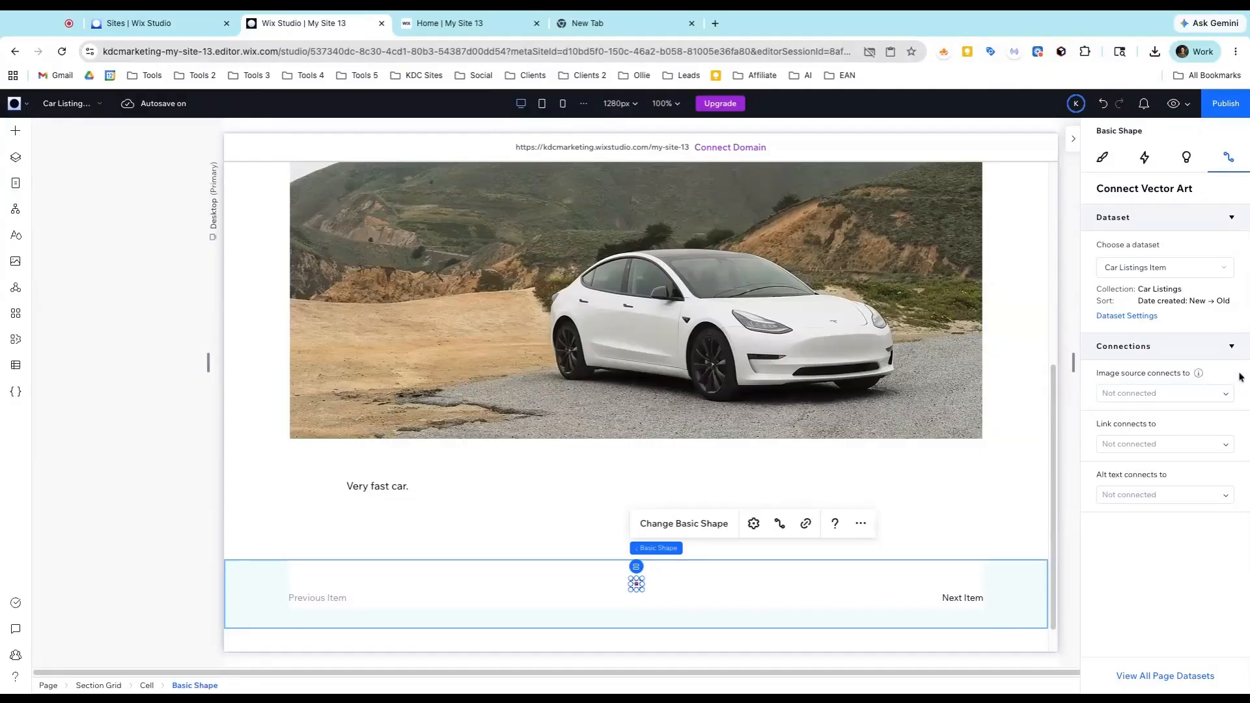
left_click(1230, 453)
scroll(1205, 486, "down", 5)
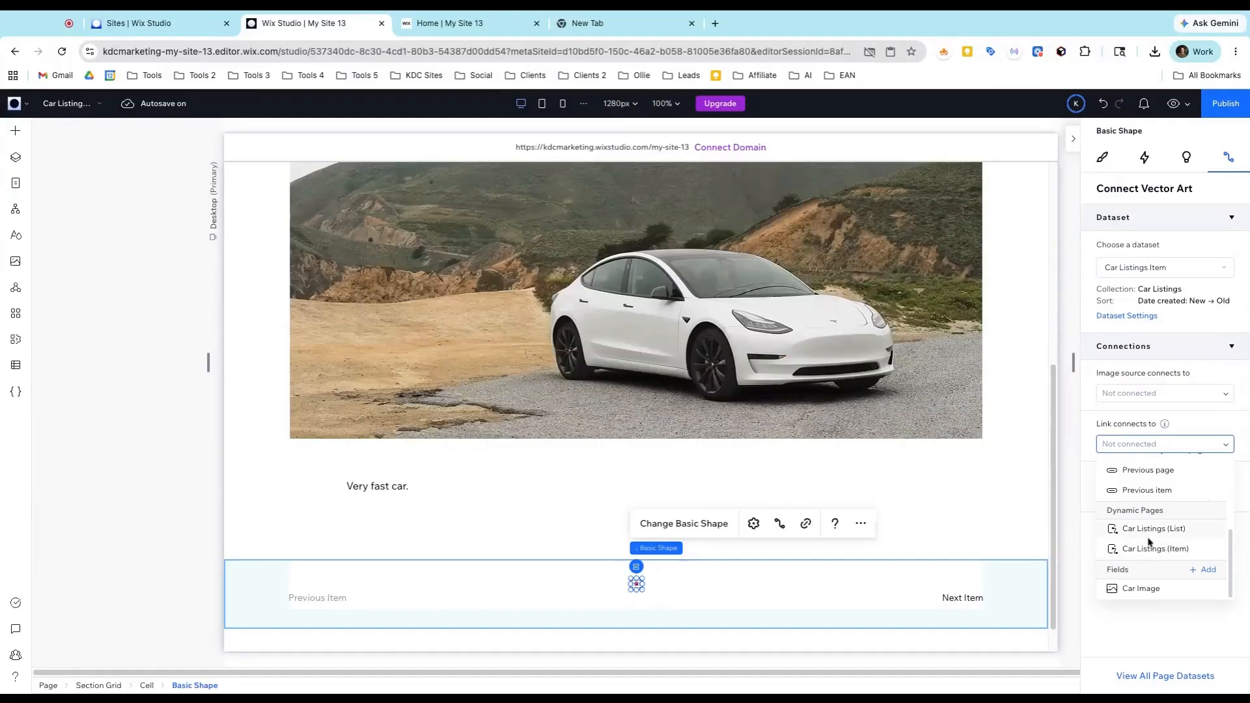
left_click(1147, 533)
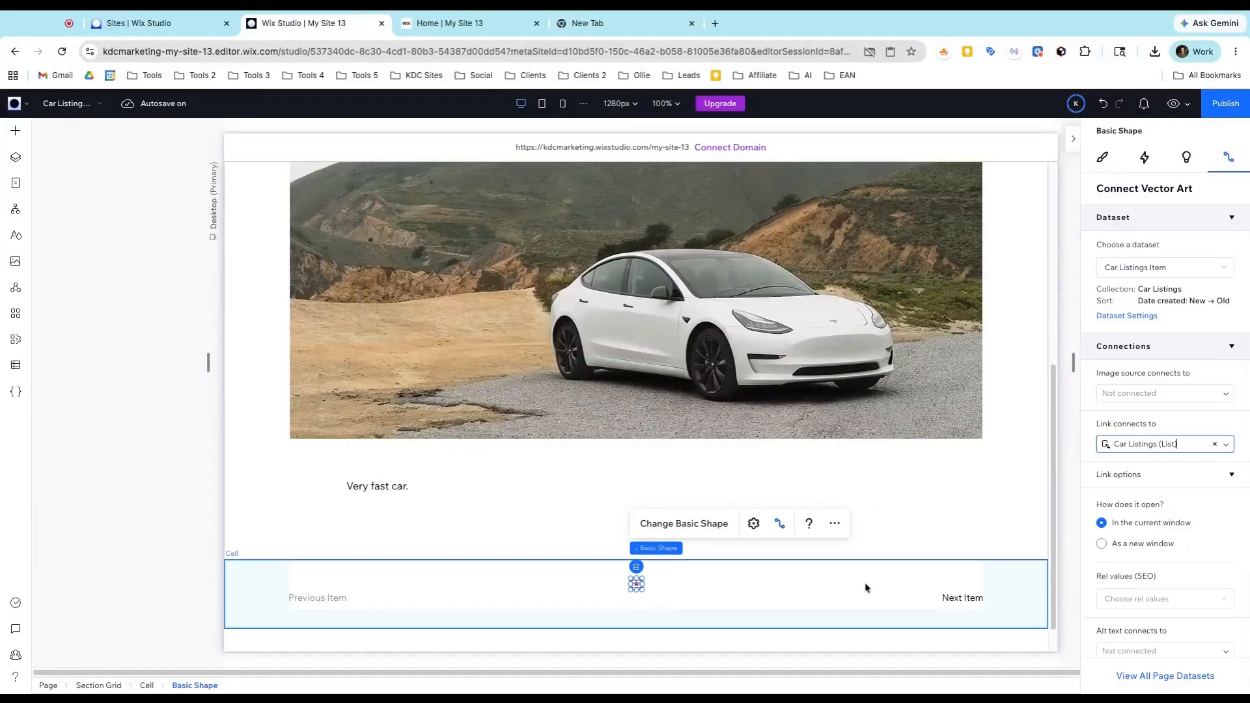
Preview the item page, test the grid icon's link to the list page, and return to editing.
left_click(1169, 106)
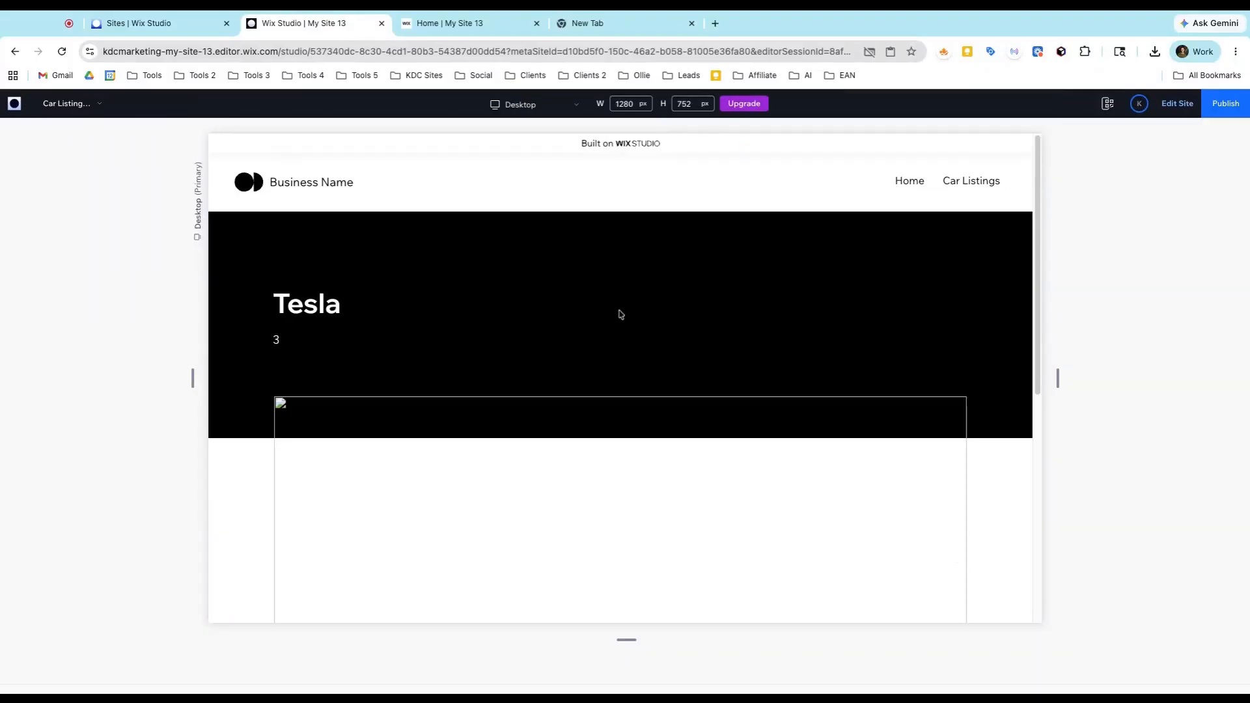
scroll(619, 315, "down", 6)
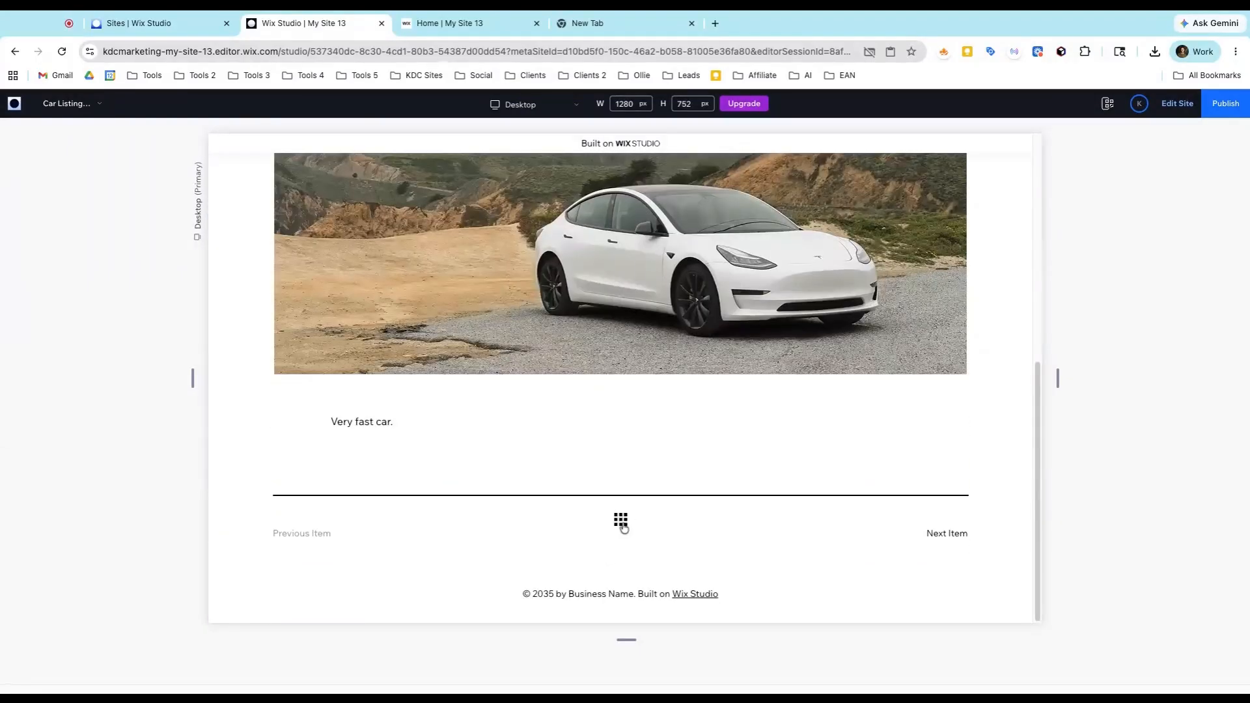
left_click(620, 520)
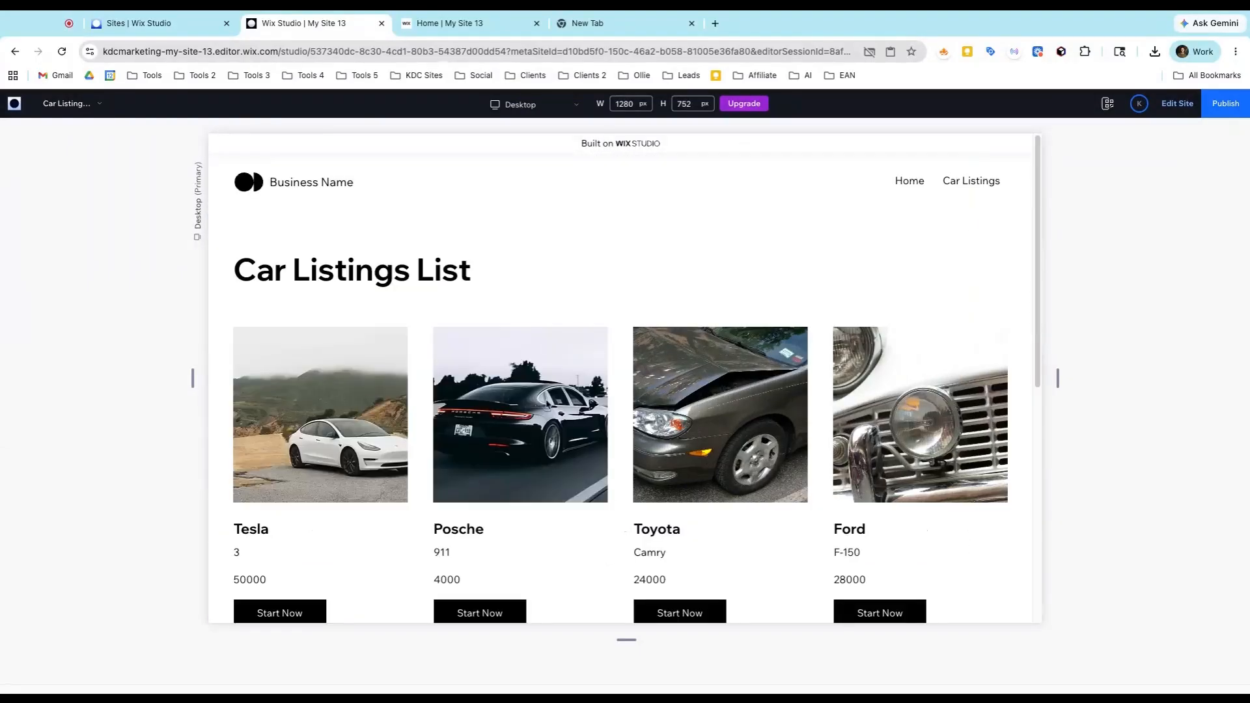
left_click(1174, 121)
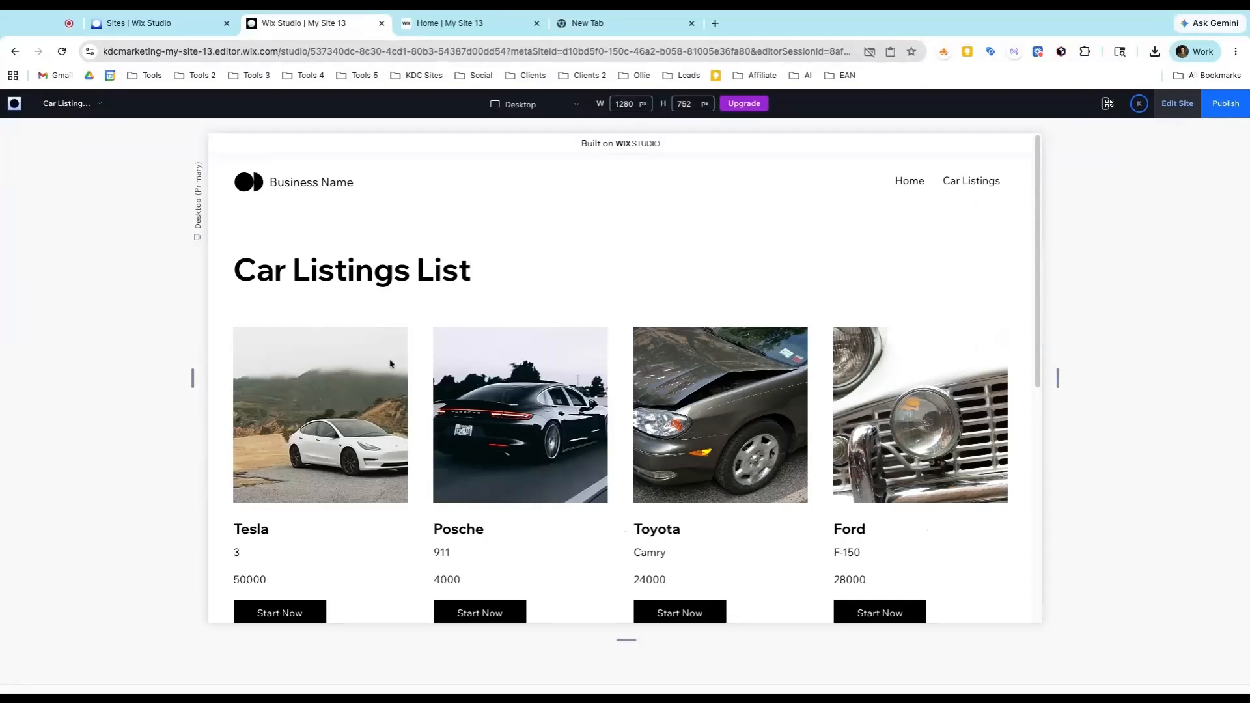
Connect the link of the repeater's car image on the list page to the Car Listings (Item) dynamic page.
left_click(352, 439)
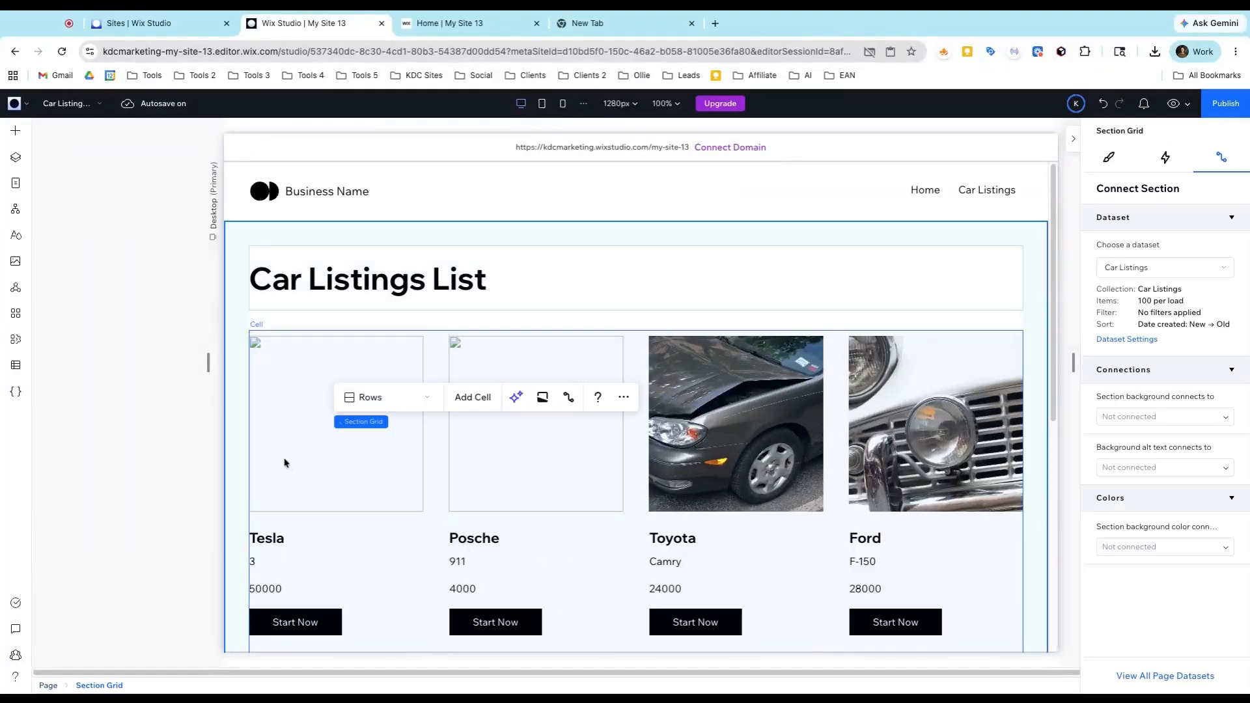
left_click(284, 459)
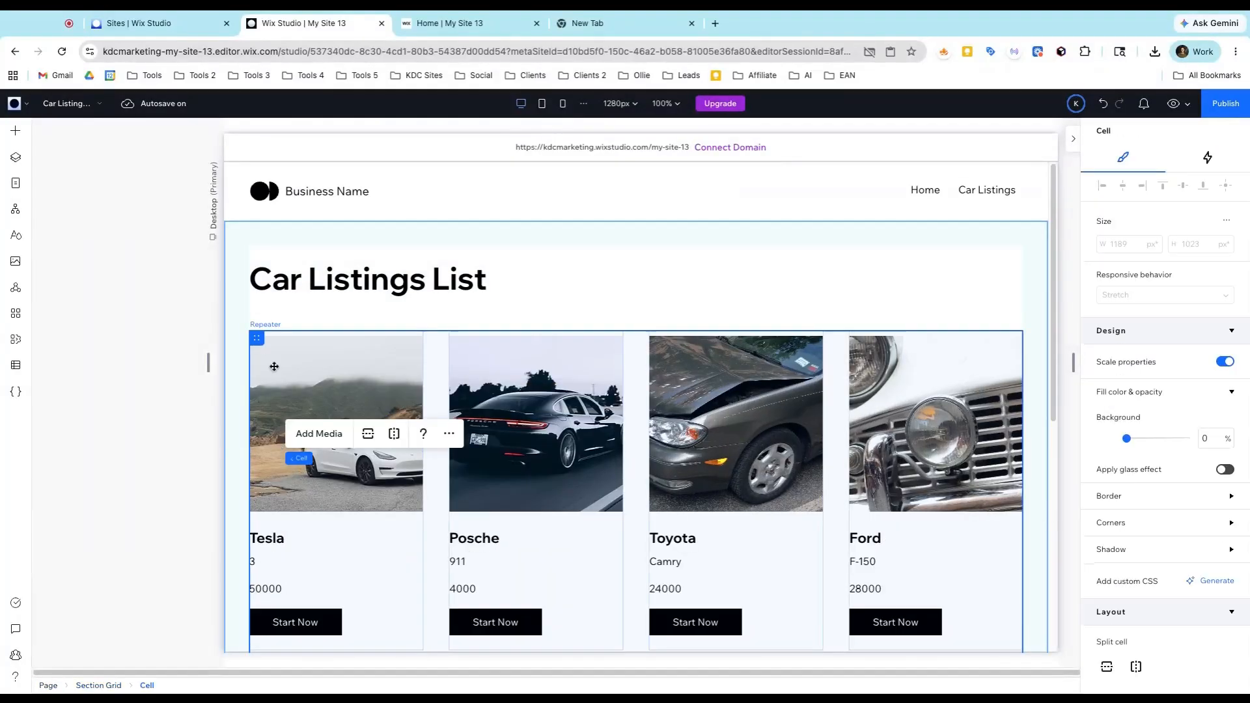
left_click(274, 366)
left_click(300, 417)
left_click(300, 417)
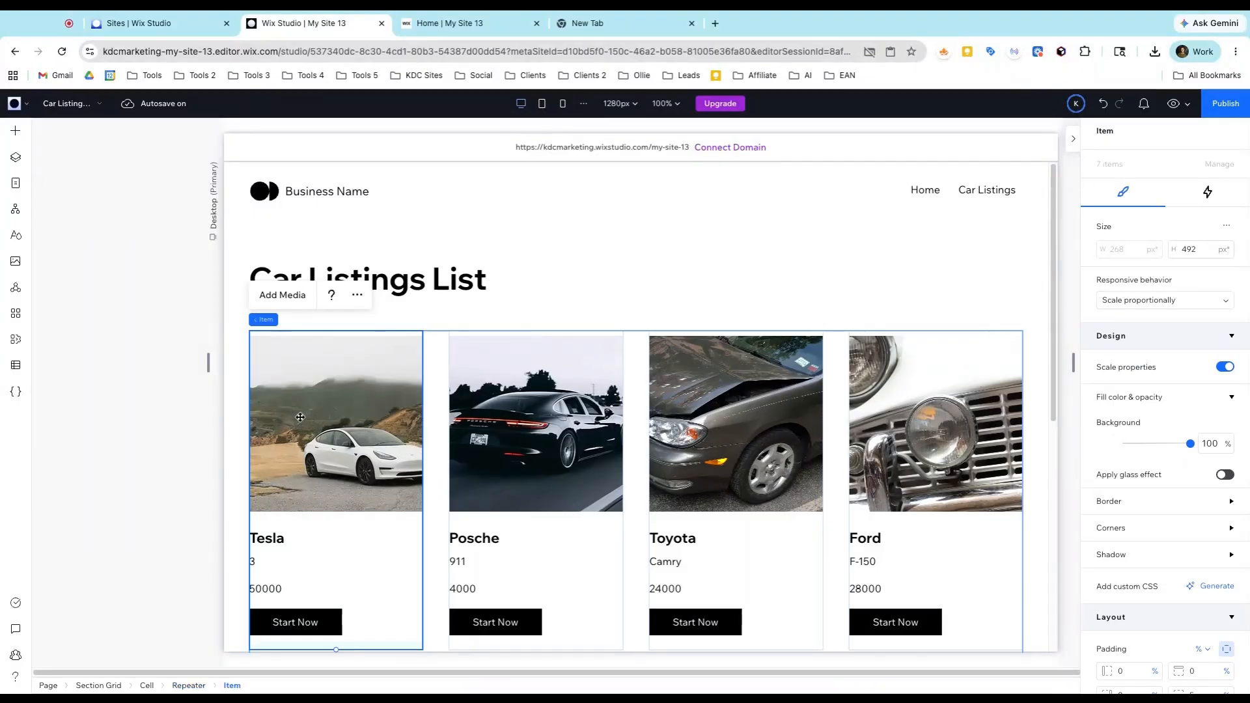
left_click(300, 417)
left_click(300, 417)
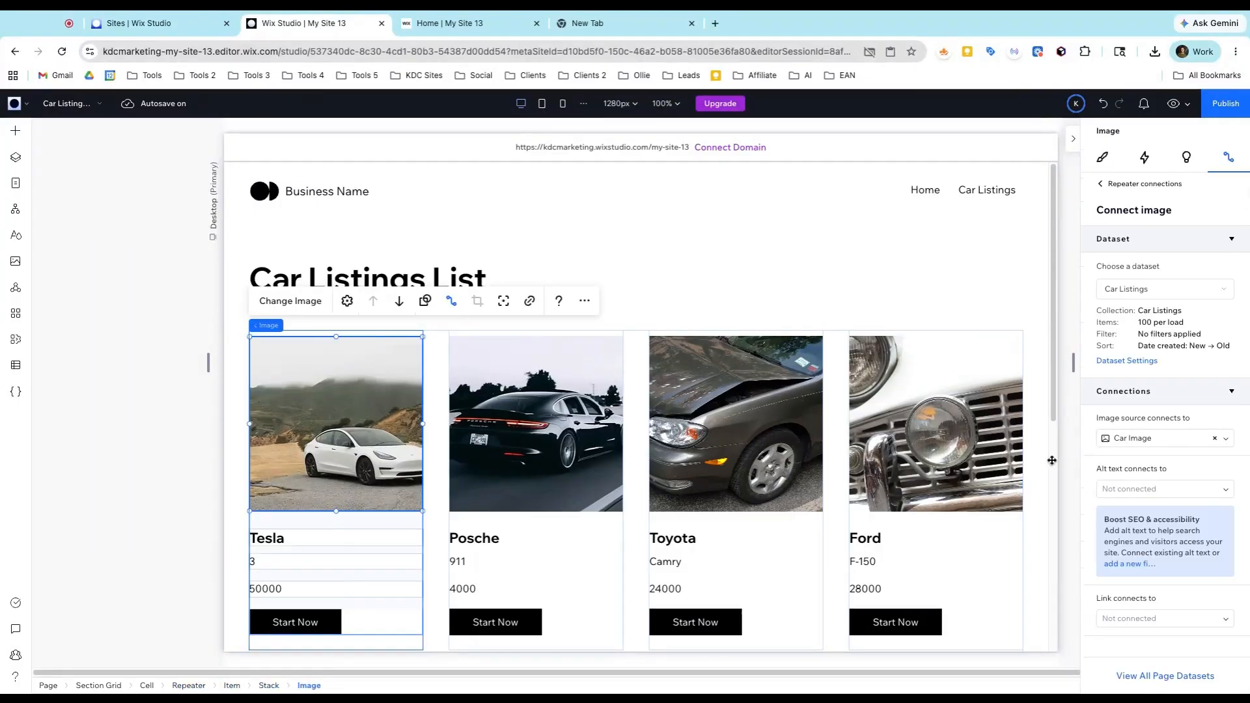
left_click(1170, 617)
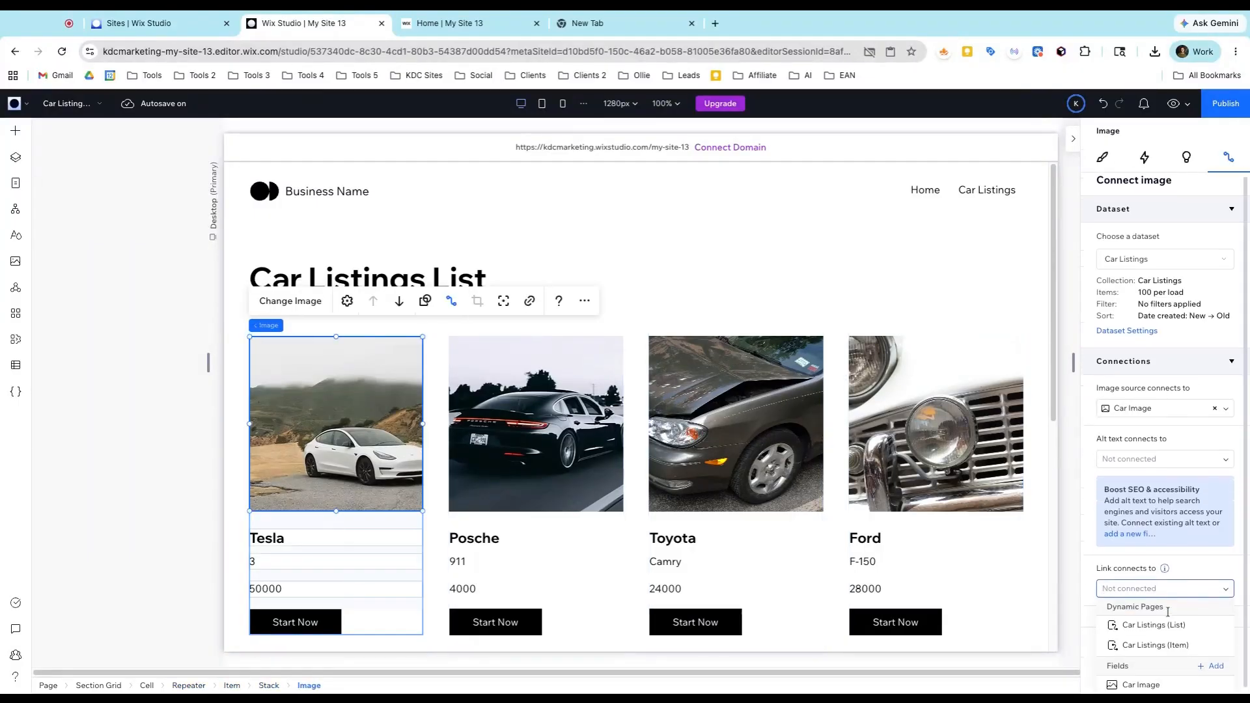
left_click(1165, 642)
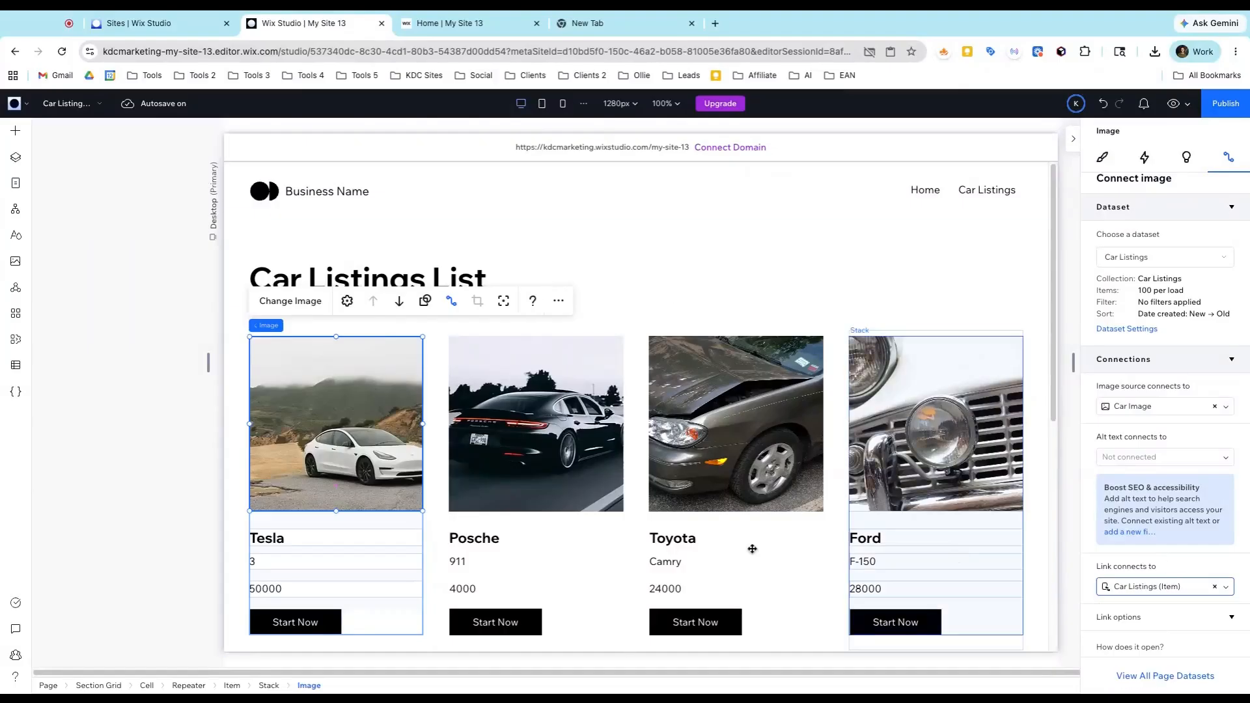
Connect the repeater button's click action to Car Listings (Item) and change its text to "View Car".
scroll(586, 554, "down", 3)
left_click(315, 394)
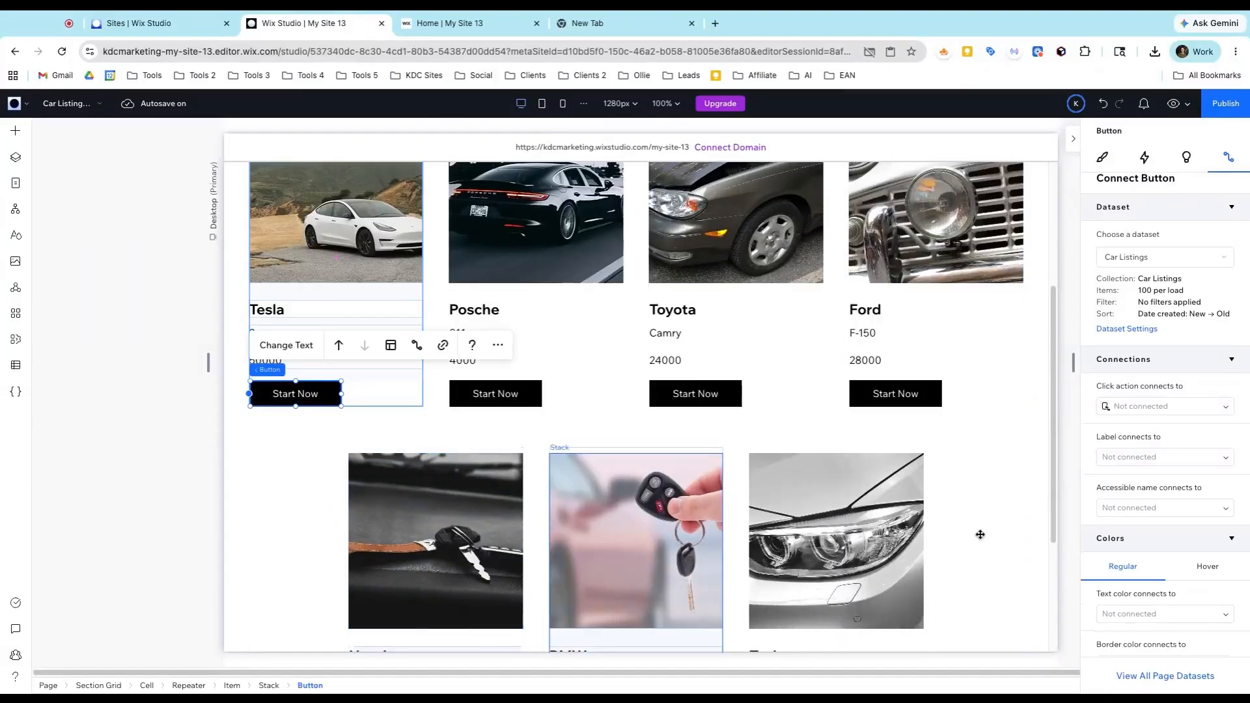
left_click(1212, 408)
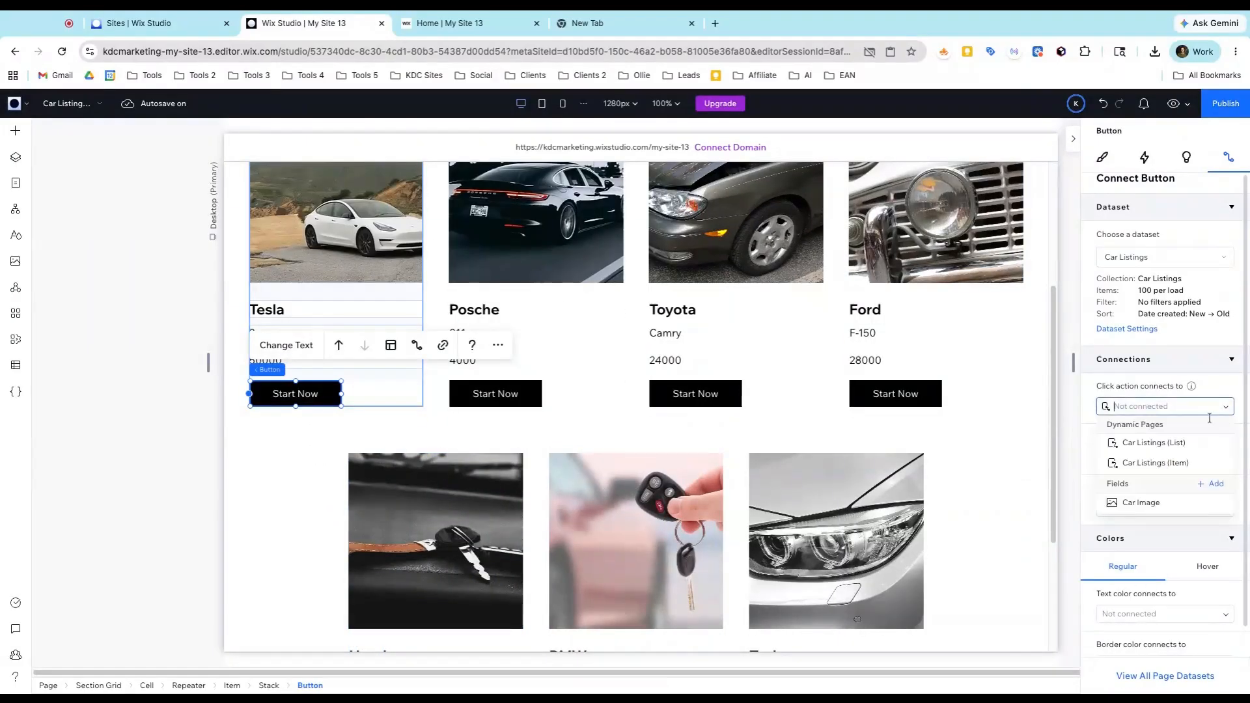
left_click(1181, 465)
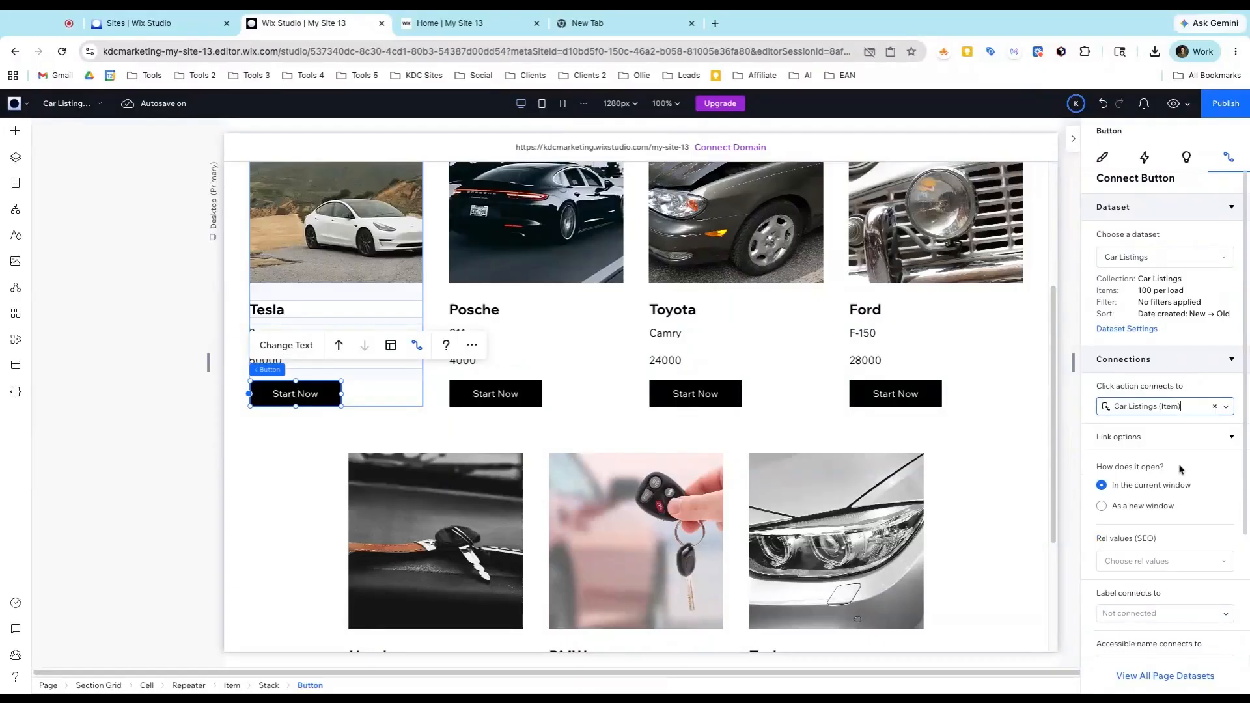
left_click(302, 355)
type("View Car")
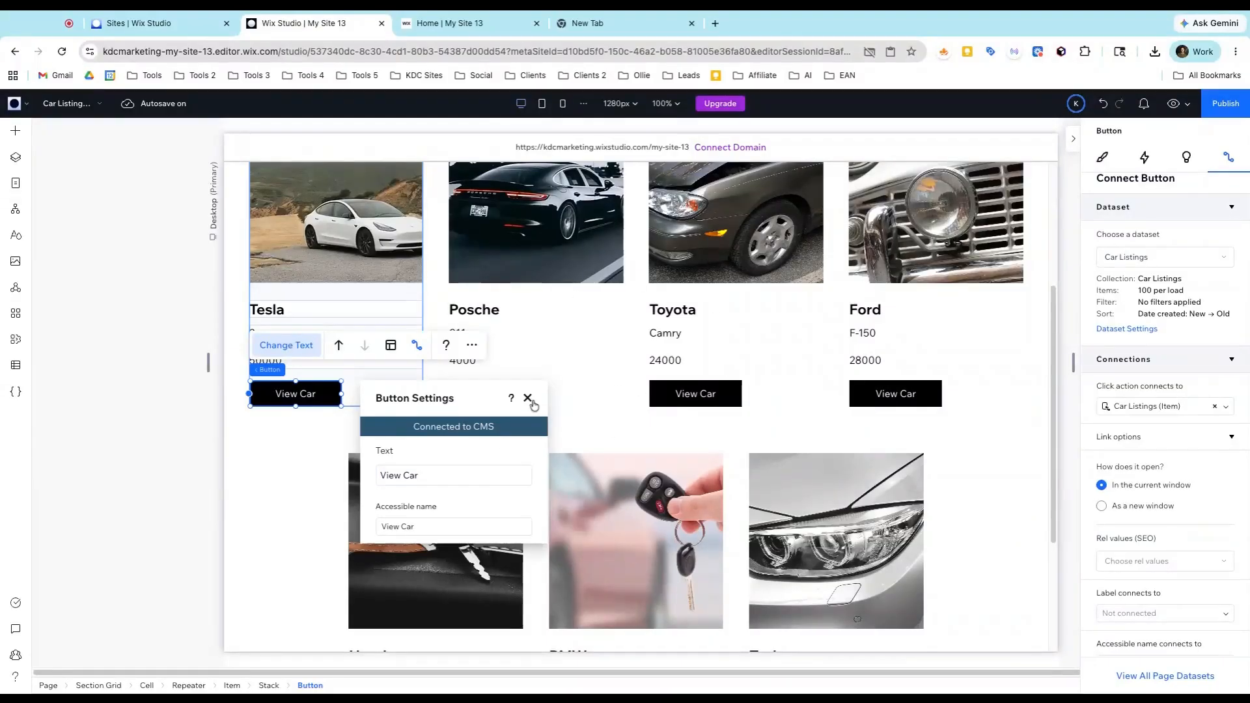
left_click(529, 398)
Preview the list page, open the Ford listing from its image, and look over its item page.
left_click(1175, 105)
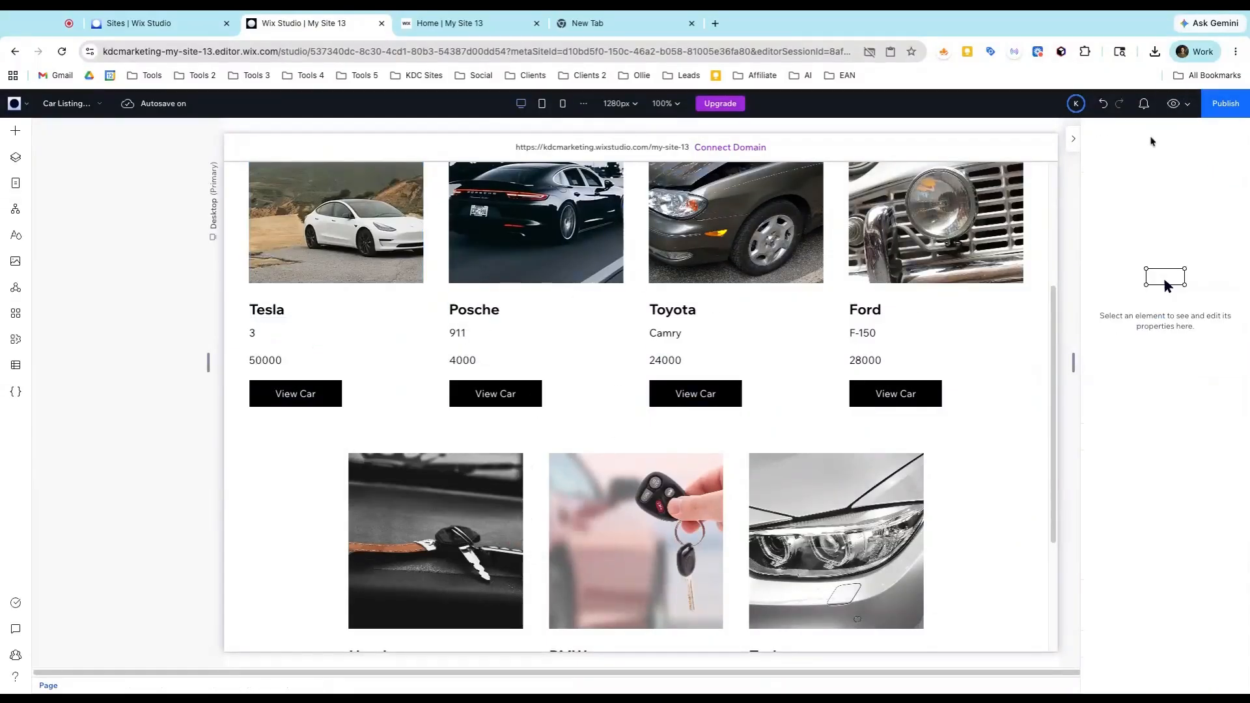
scroll(898, 302, "down", 1)
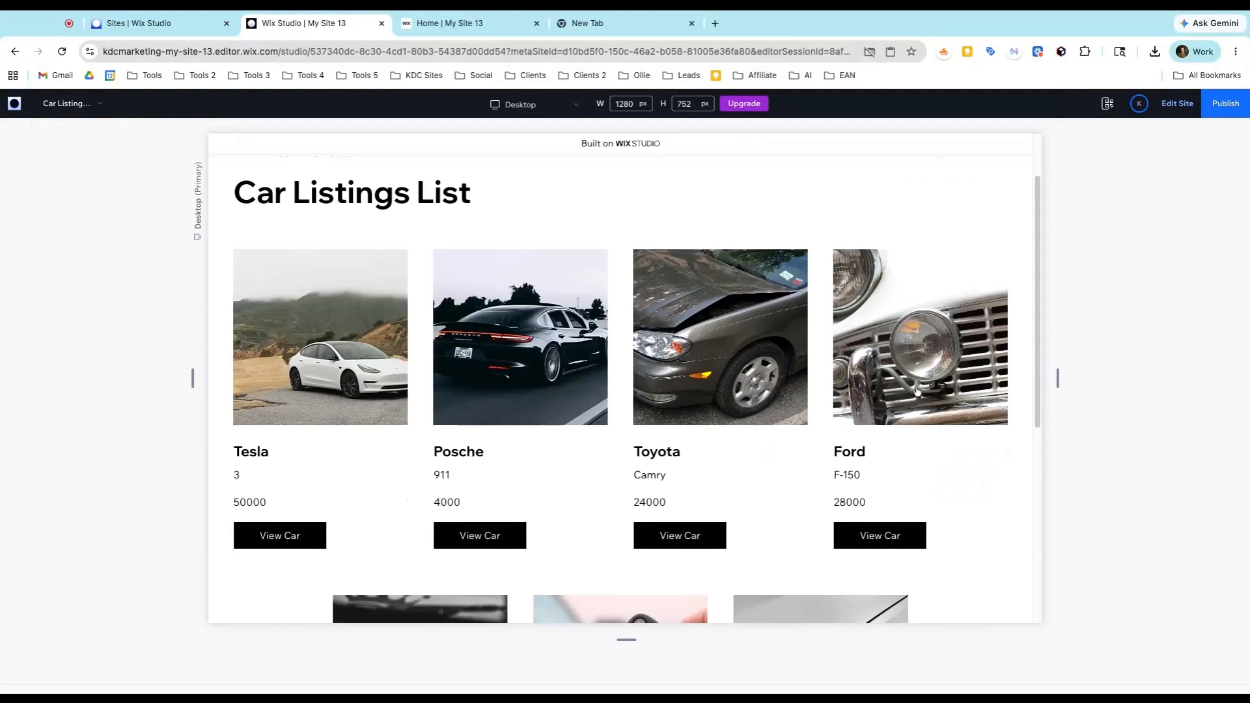
left_click(908, 402)
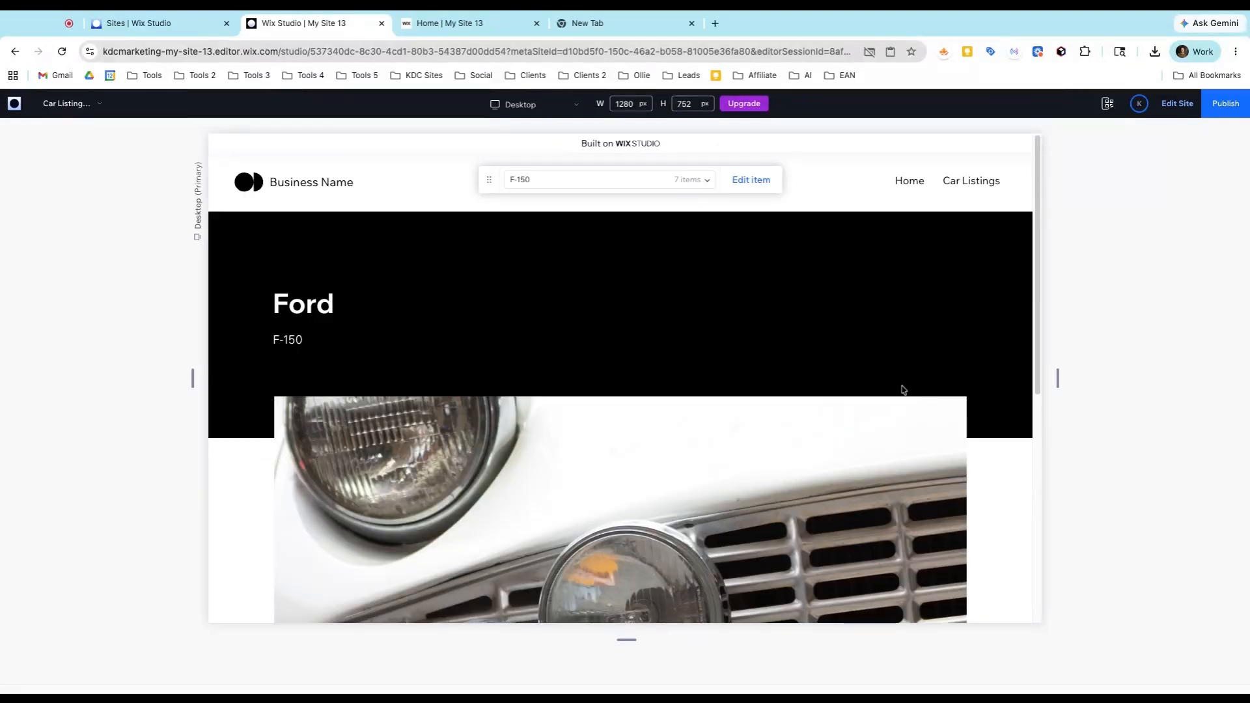
scroll(902, 388, "down", 3)
scroll(895, 382, "down", 3)
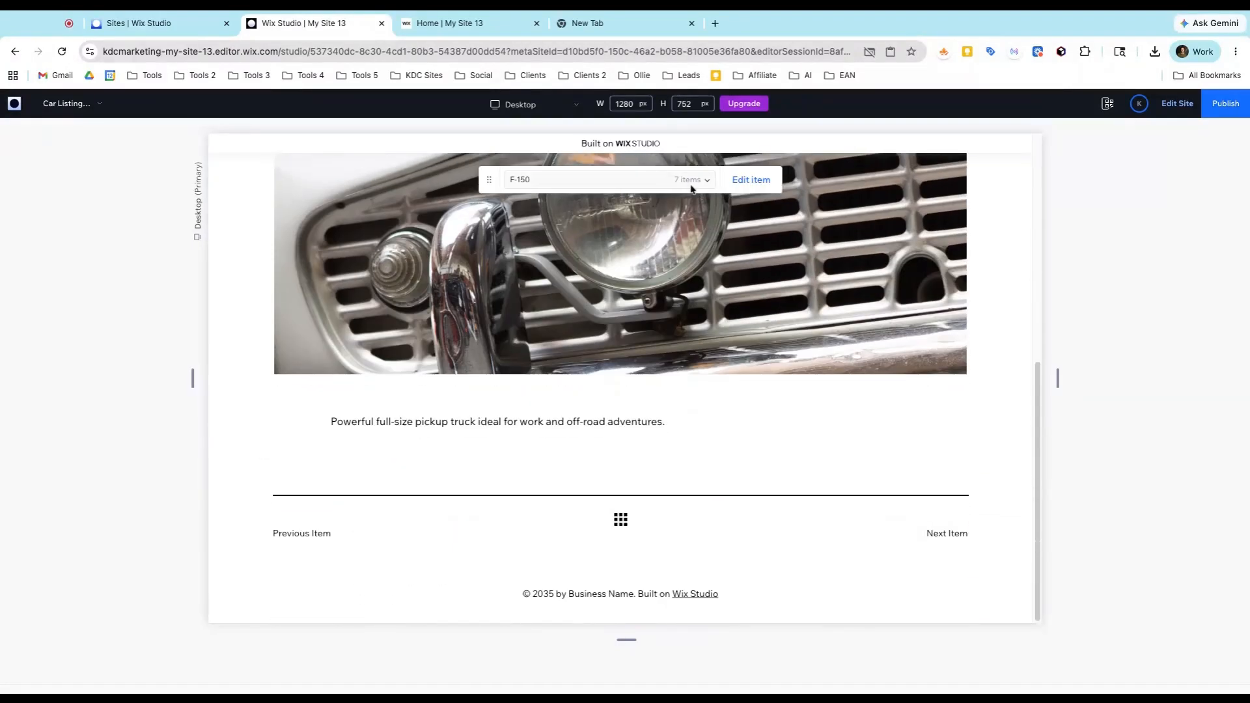
Switch the previewed item to X5 and look over its page.
left_click(689, 186)
left_click(582, 308)
scroll(728, 313, "down", 6)
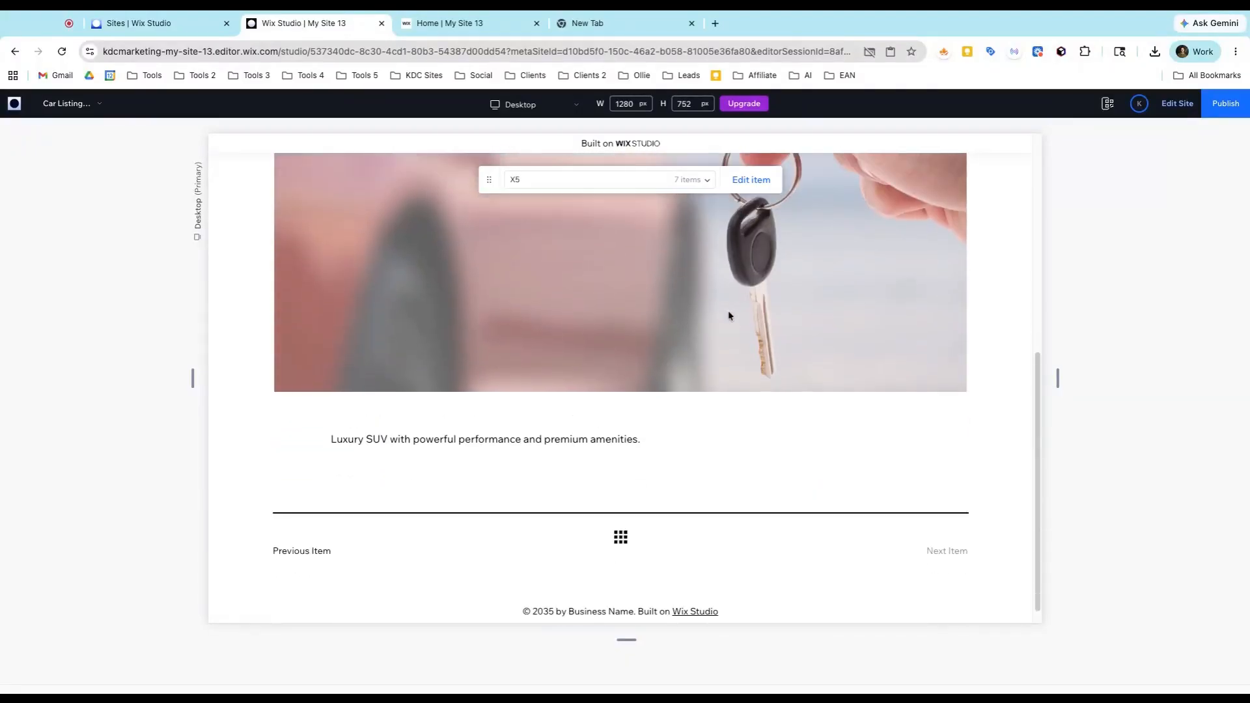
scroll(728, 315, "up", 6)
Switch the previewed item to 911, test the grid icon's link back to the list page, and return to editing.
left_click(698, 185)
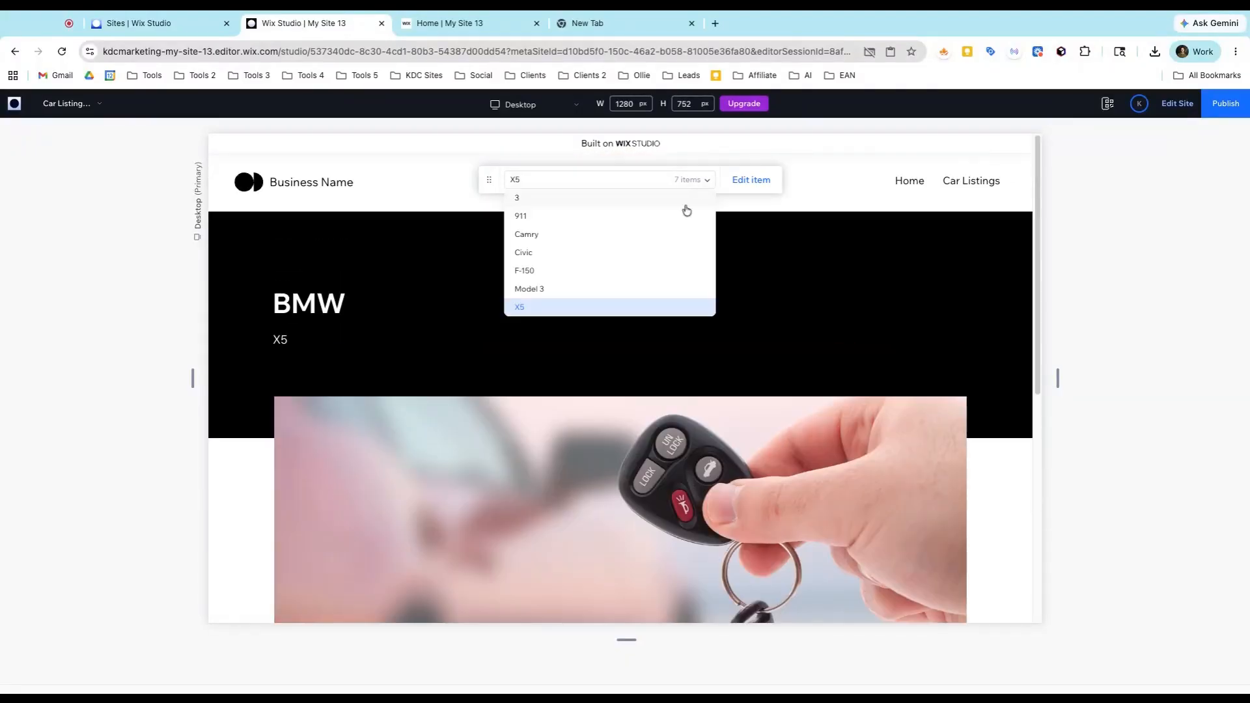
left_click(550, 222)
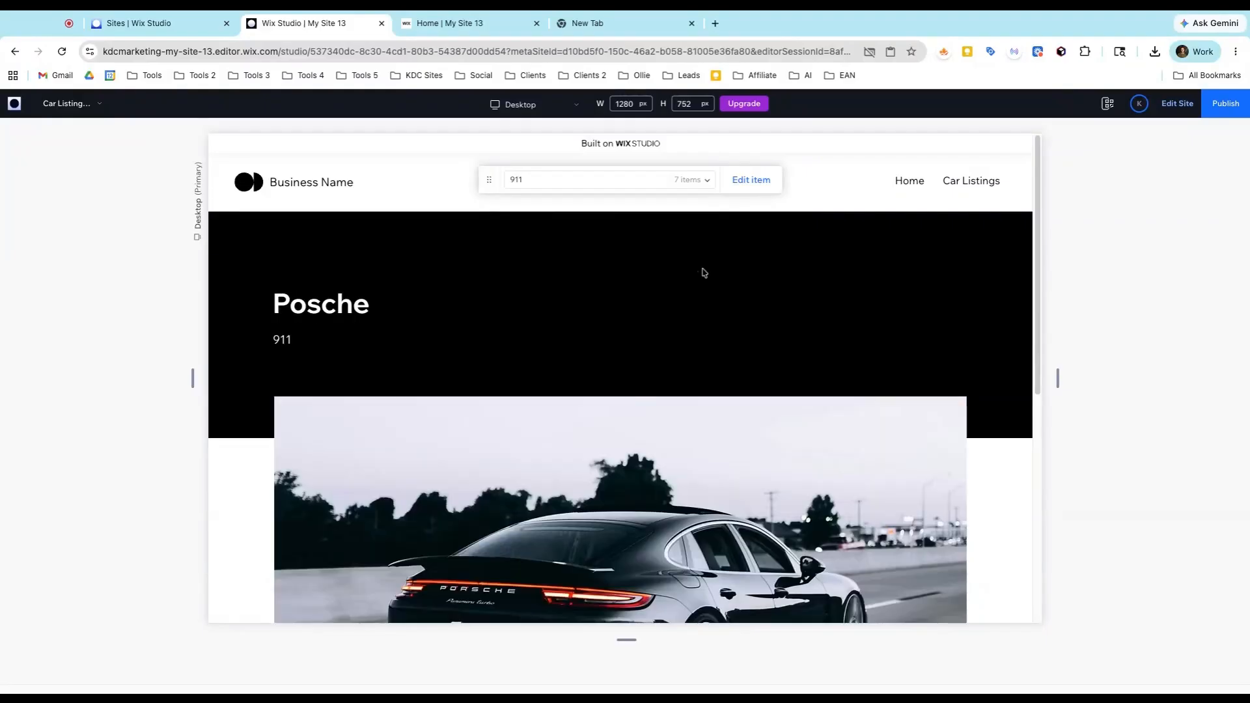
scroll(703, 273, "down", 8)
scroll(703, 272, "up", 8)
scroll(703, 273, "down", 8)
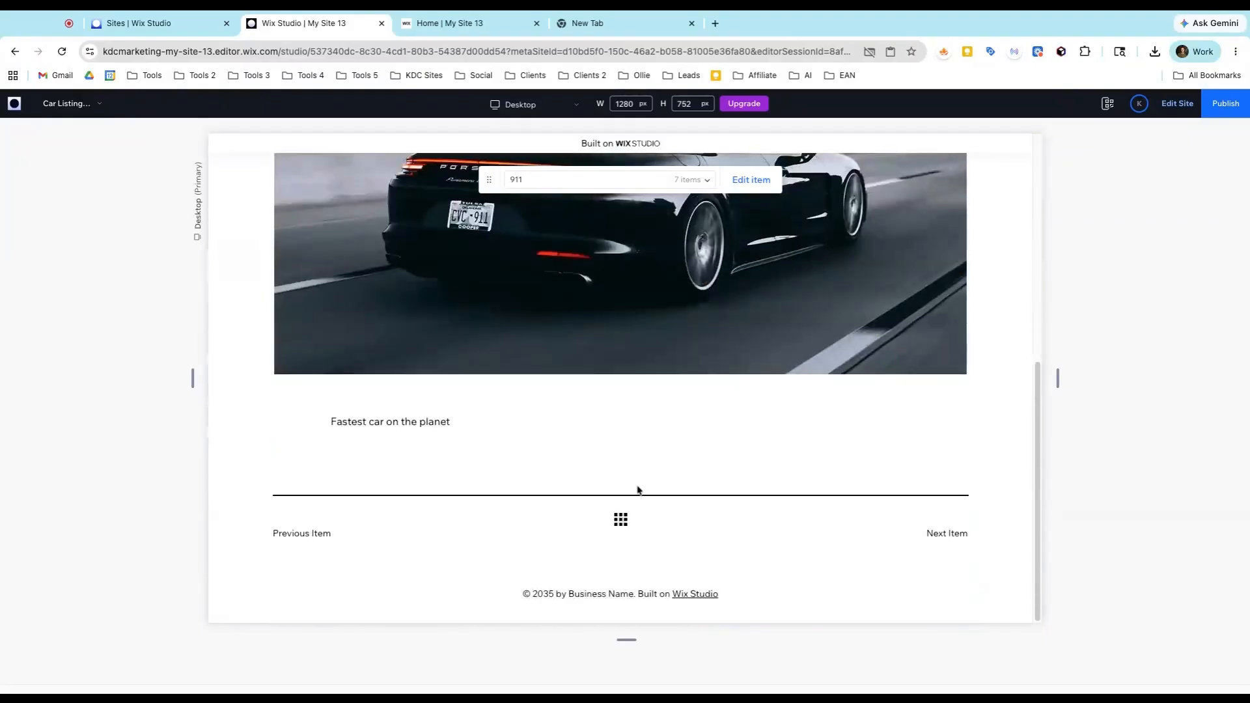
left_click(619, 519)
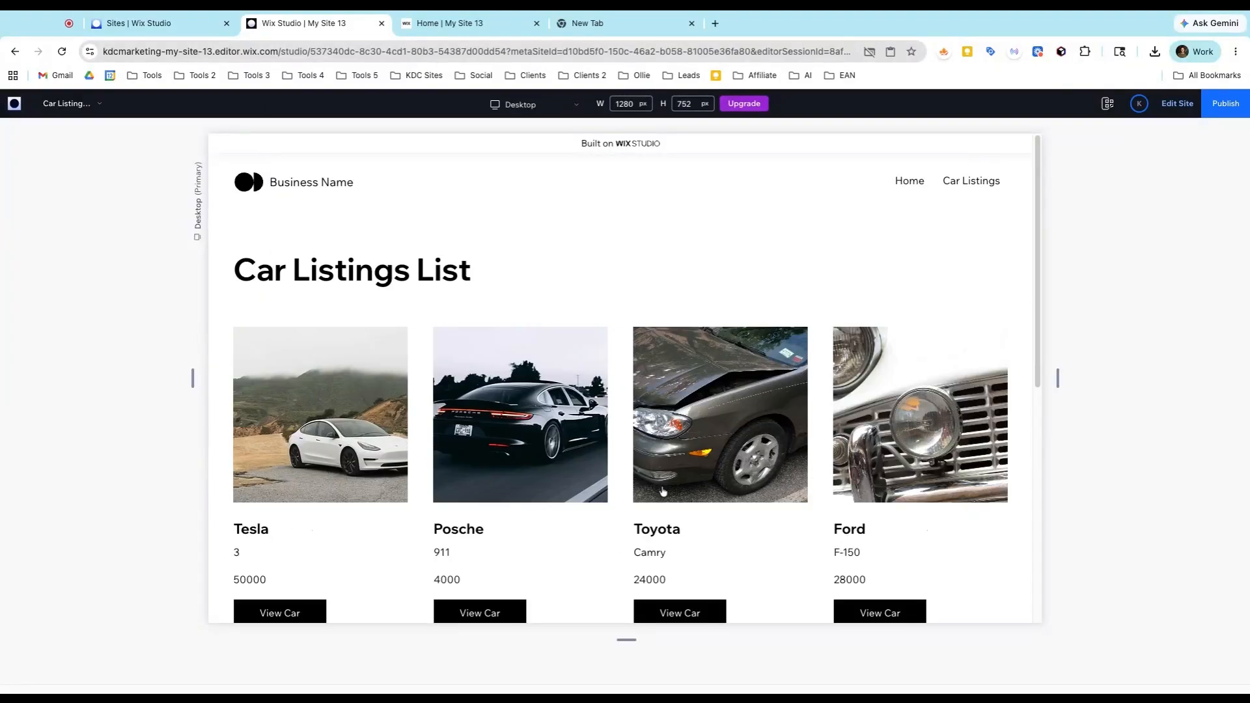
left_click(1179, 104)
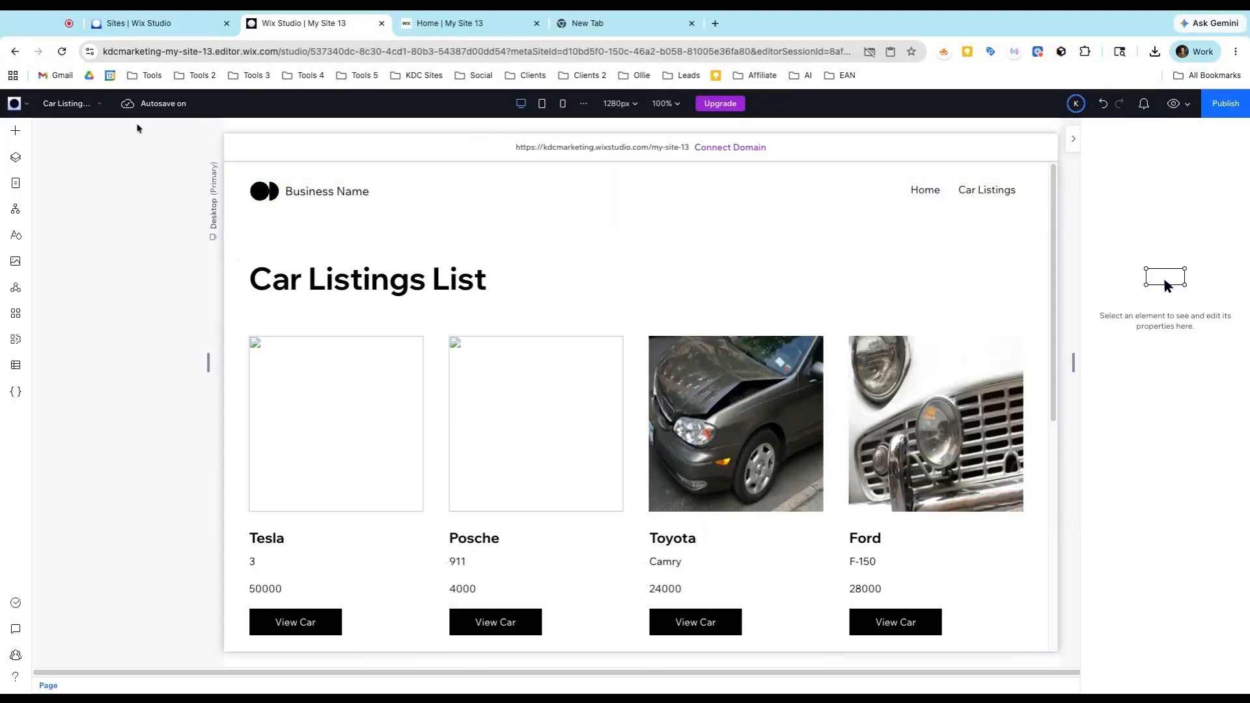
Visit the Car Test page, switch to the Form Test page, and look over the Submit Car Details form.
left_click(65, 103)
left_click(82, 238)
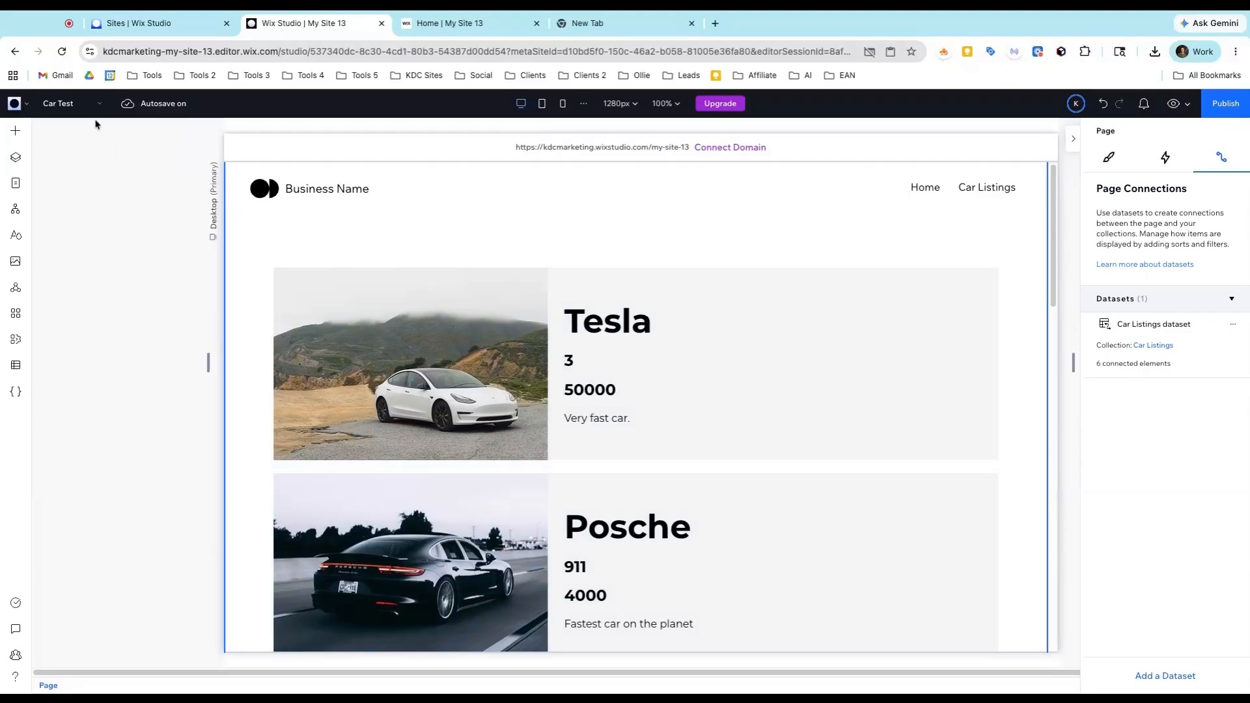
left_click(65, 103)
left_click(72, 219)
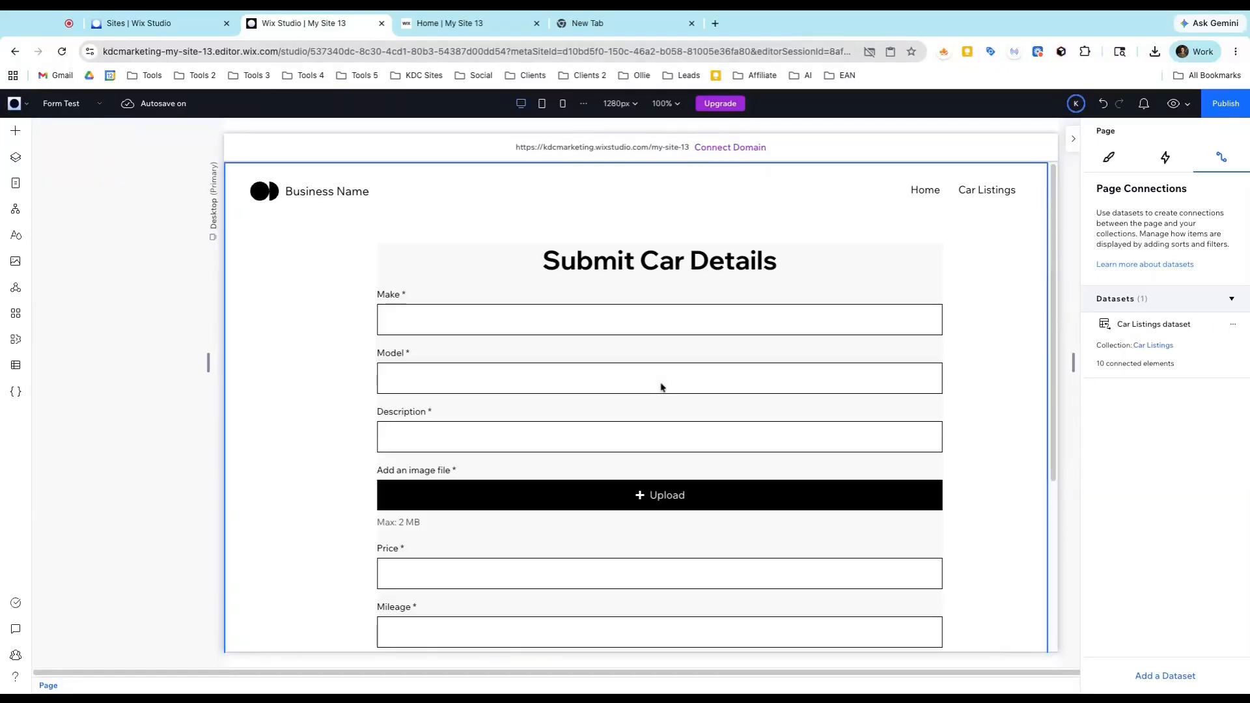
scroll(550, 315, "down", 2)
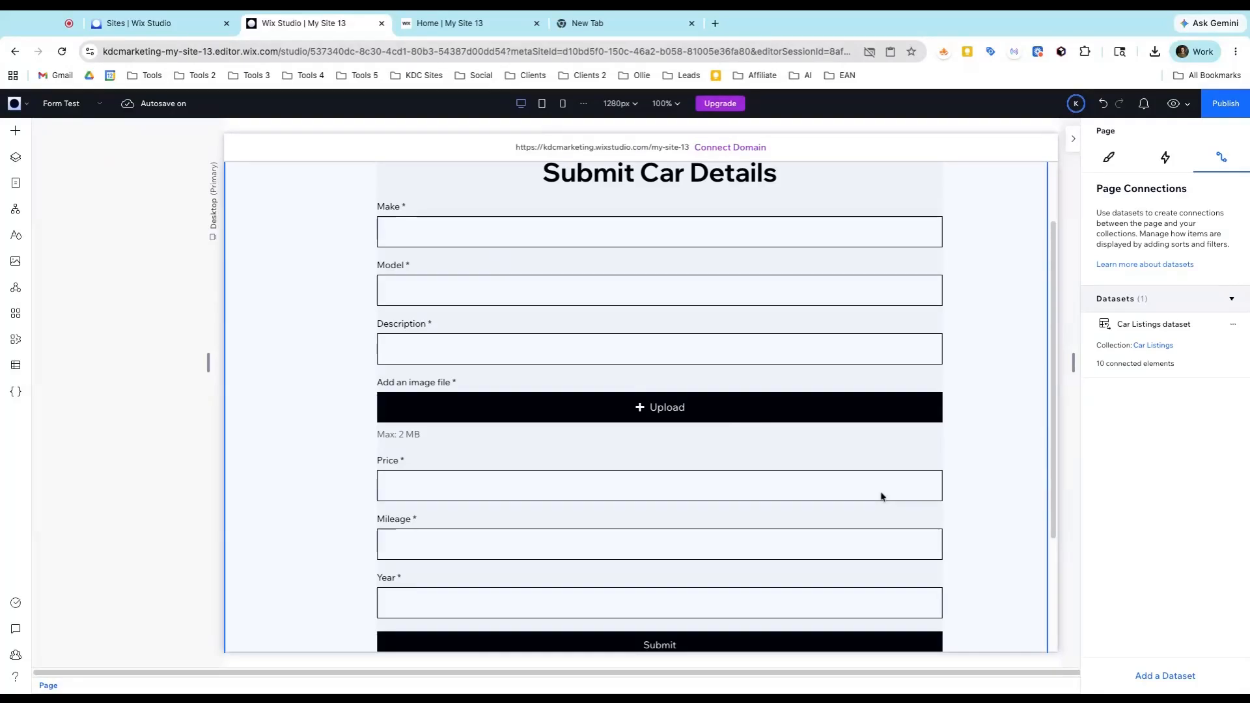
scroll(845, 519, "down", 2)
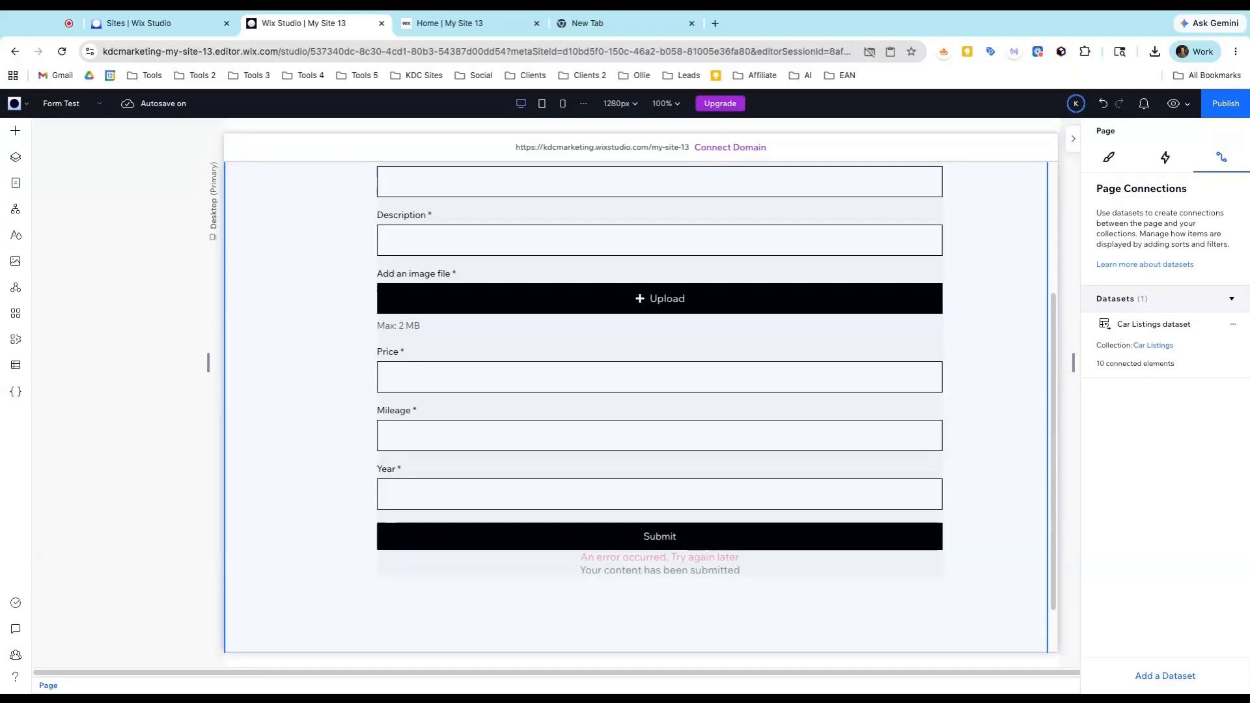
scroll(608, 340, "up", 3)
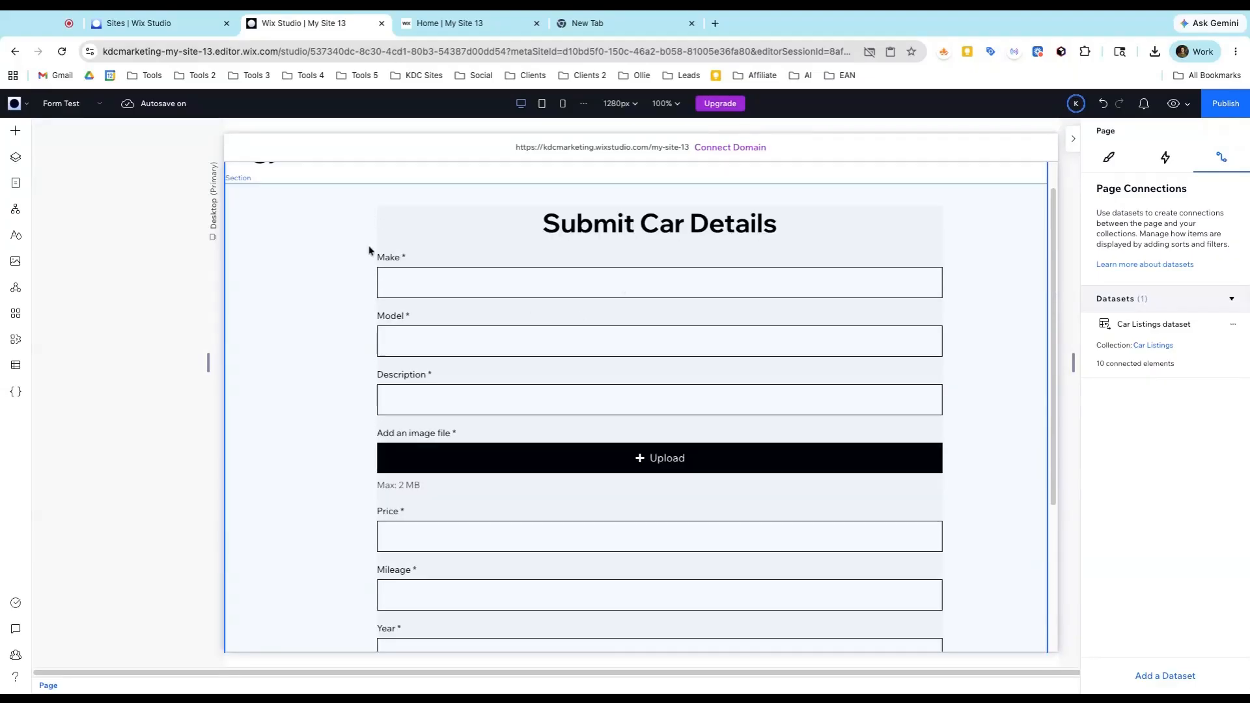
Visit the Car Test page and switch to the static Car Listings page.
left_click(72, 106)
left_click(78, 232)
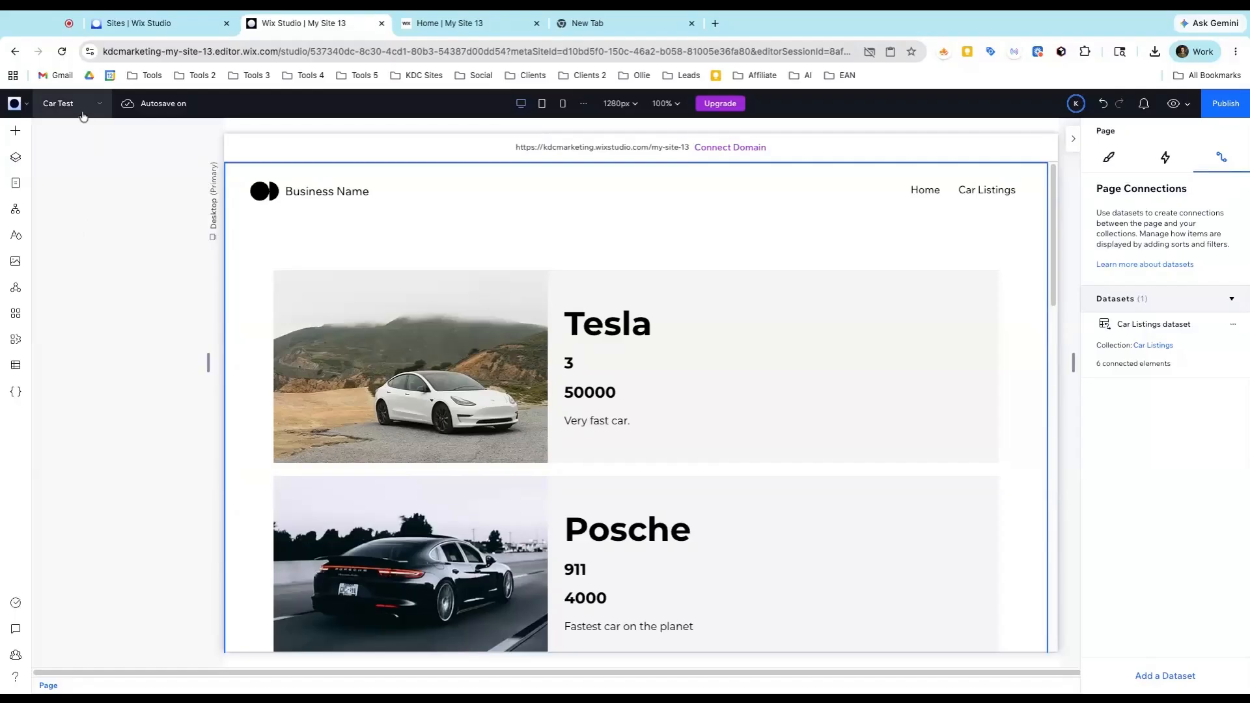
left_click(82, 108)
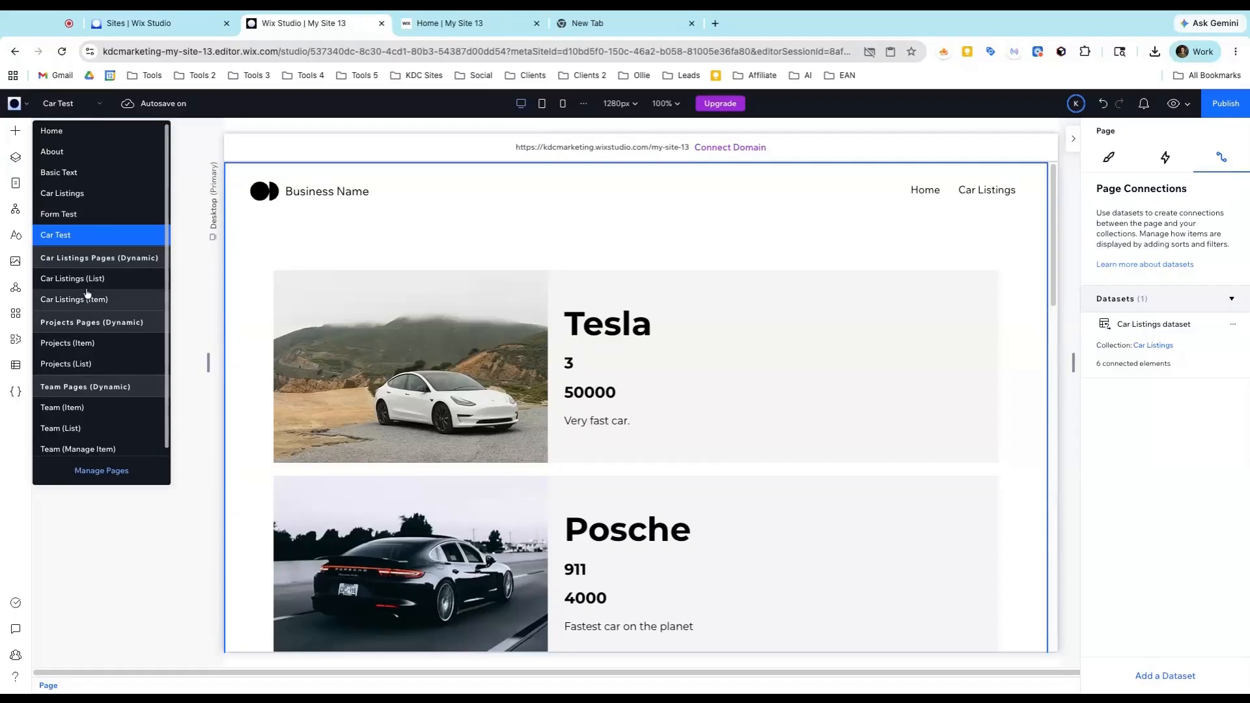
left_click(78, 193)
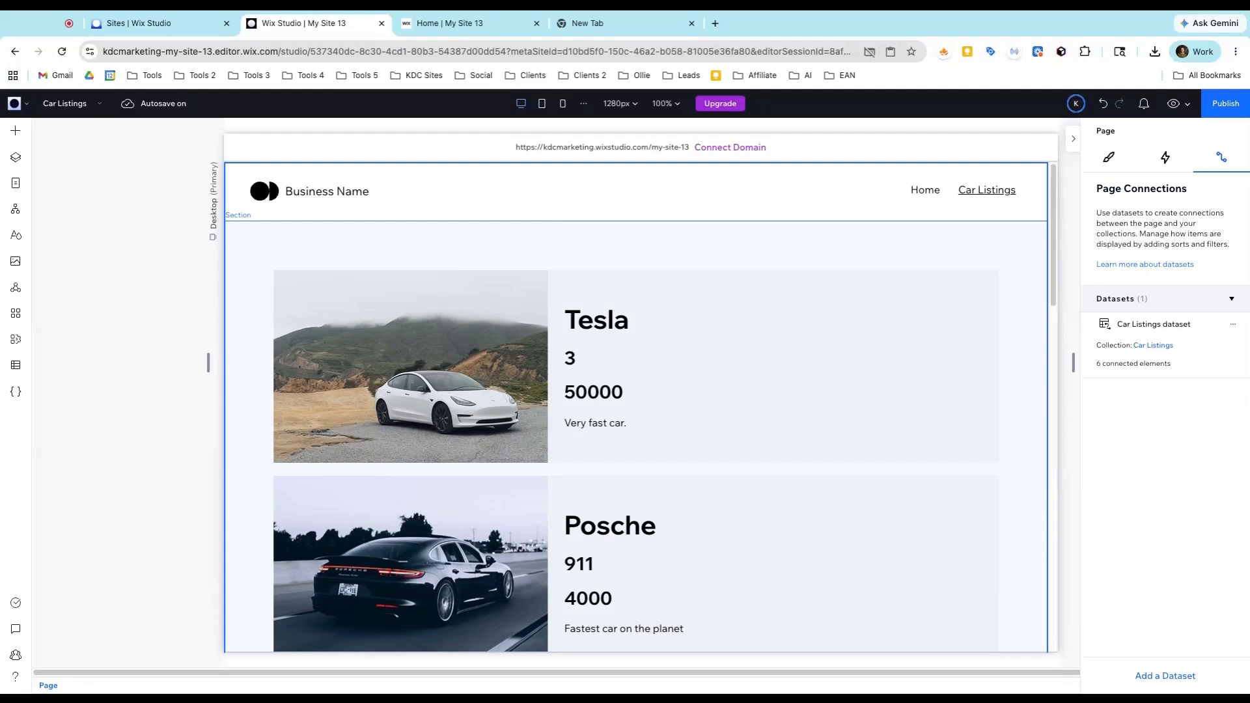
Inspect the dataset connection of the price text in the first Tesla listing.
left_click(674, 394)
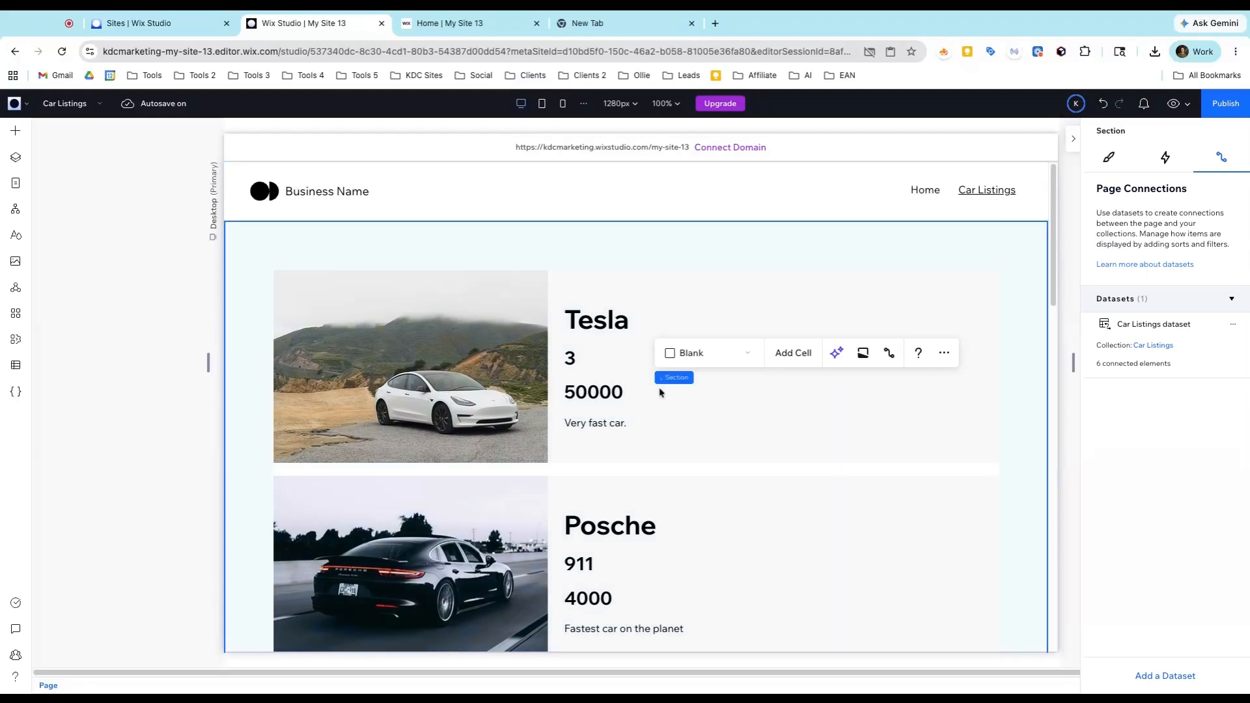
left_click(588, 395)
left_click(581, 395)
left_click(575, 393)
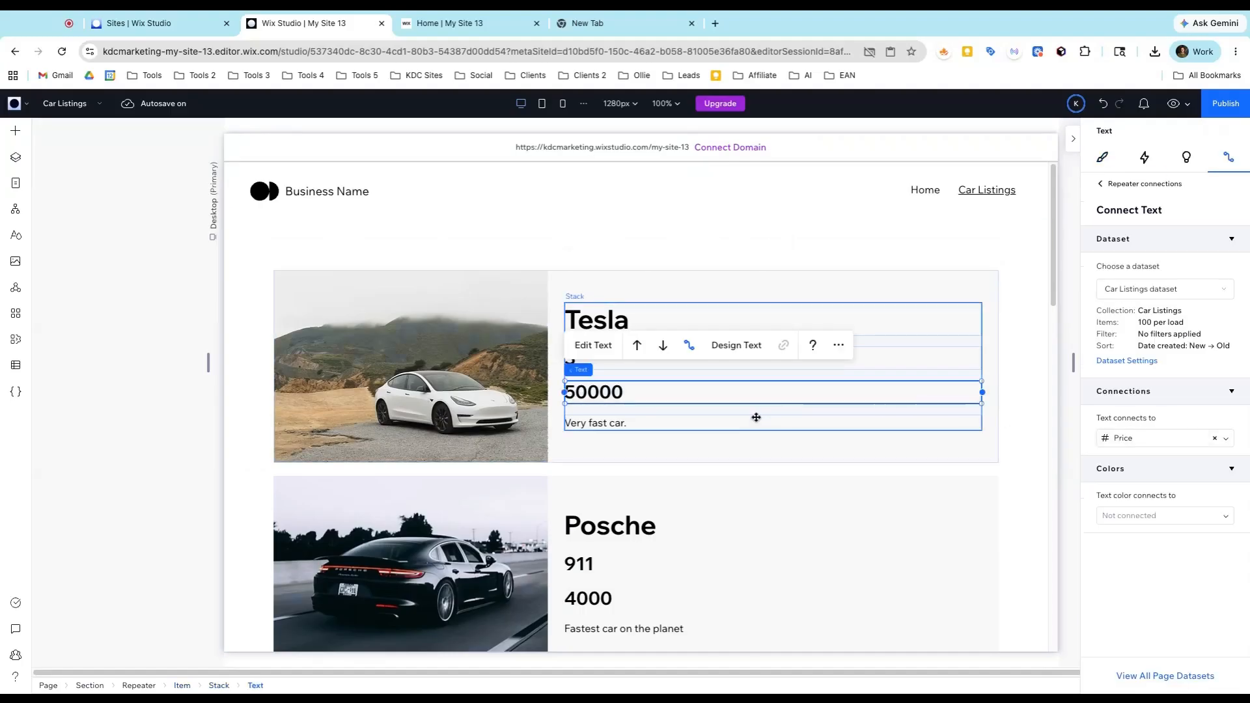
Open the Car Listings collection and add a Rich content field named Rich Content.
left_click(16, 365)
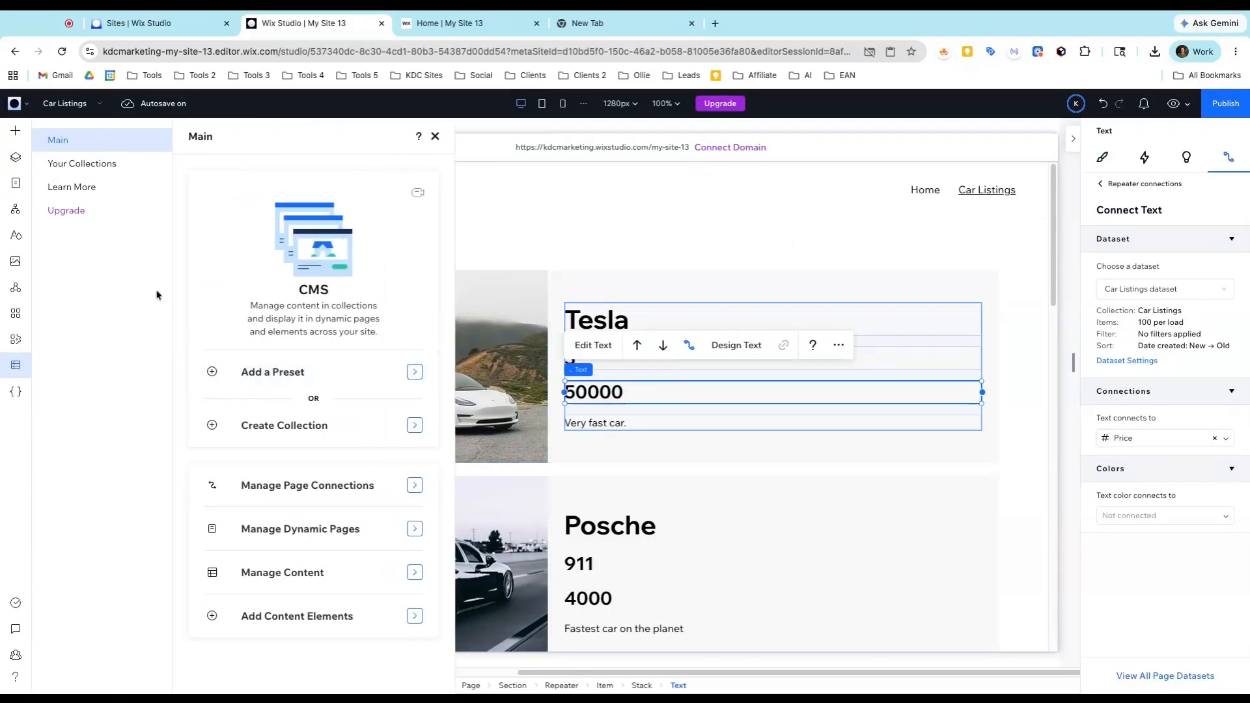
left_click(80, 171)
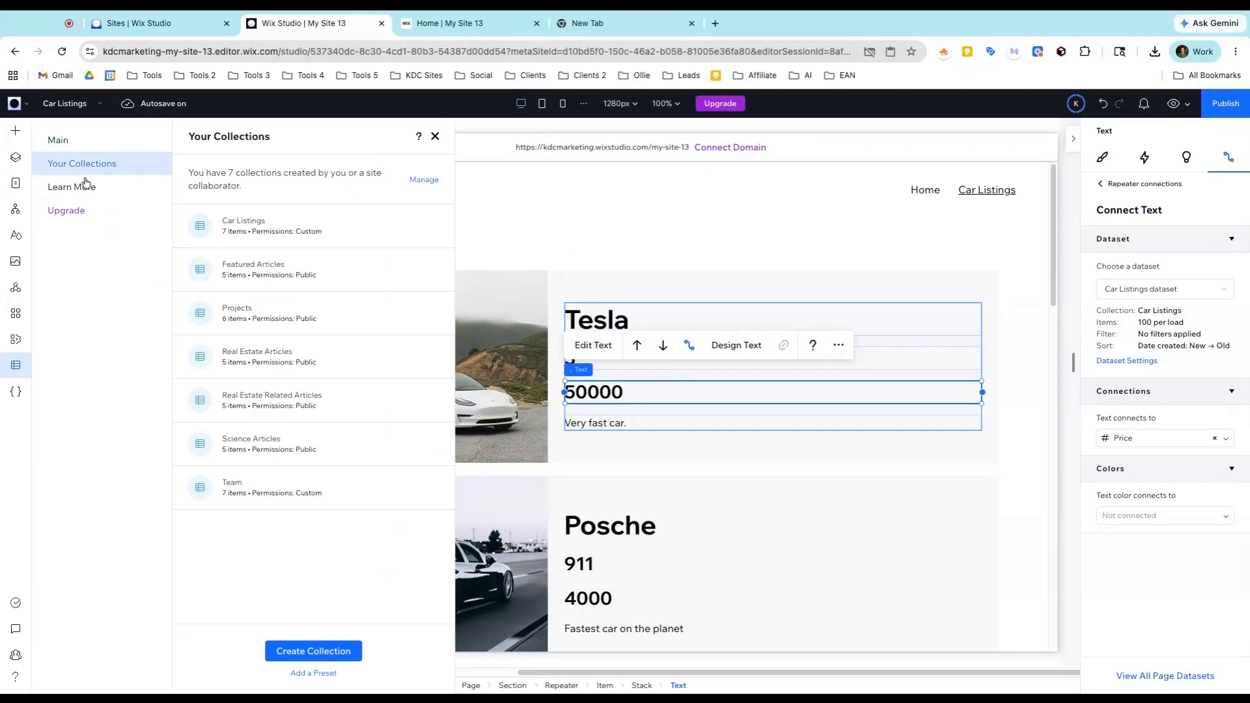
left_click(257, 229)
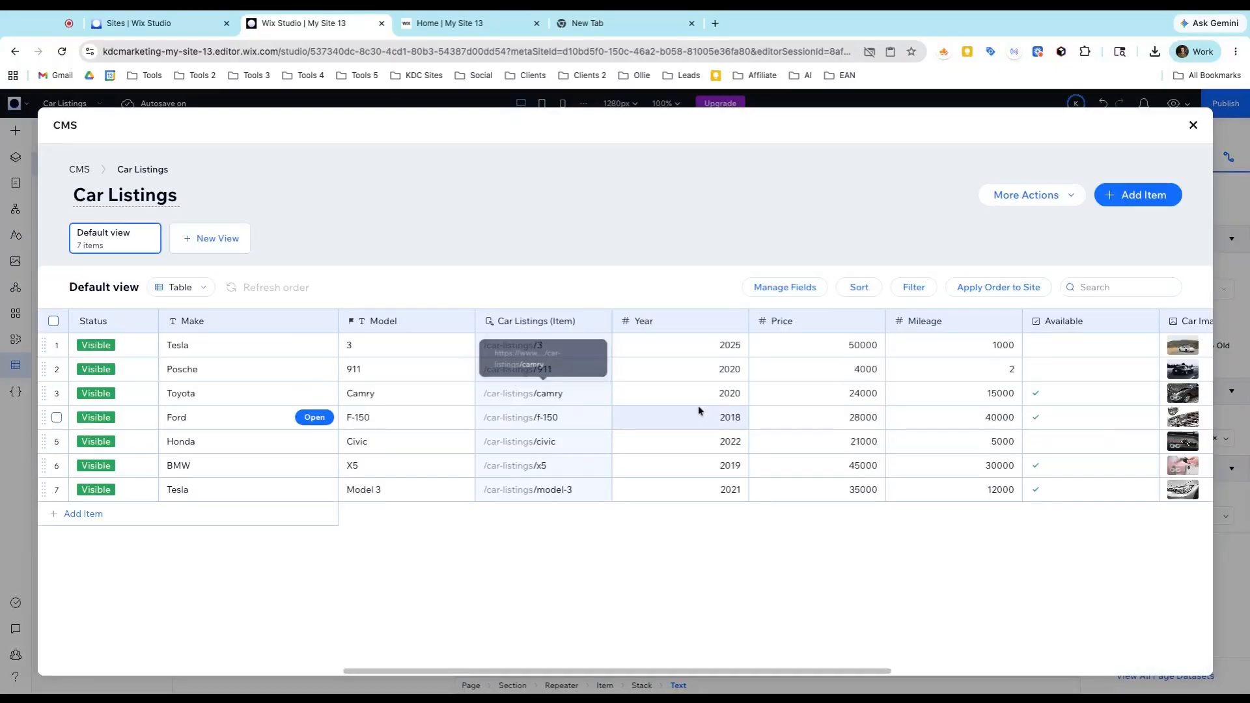
scroll(699, 410, "right", 6)
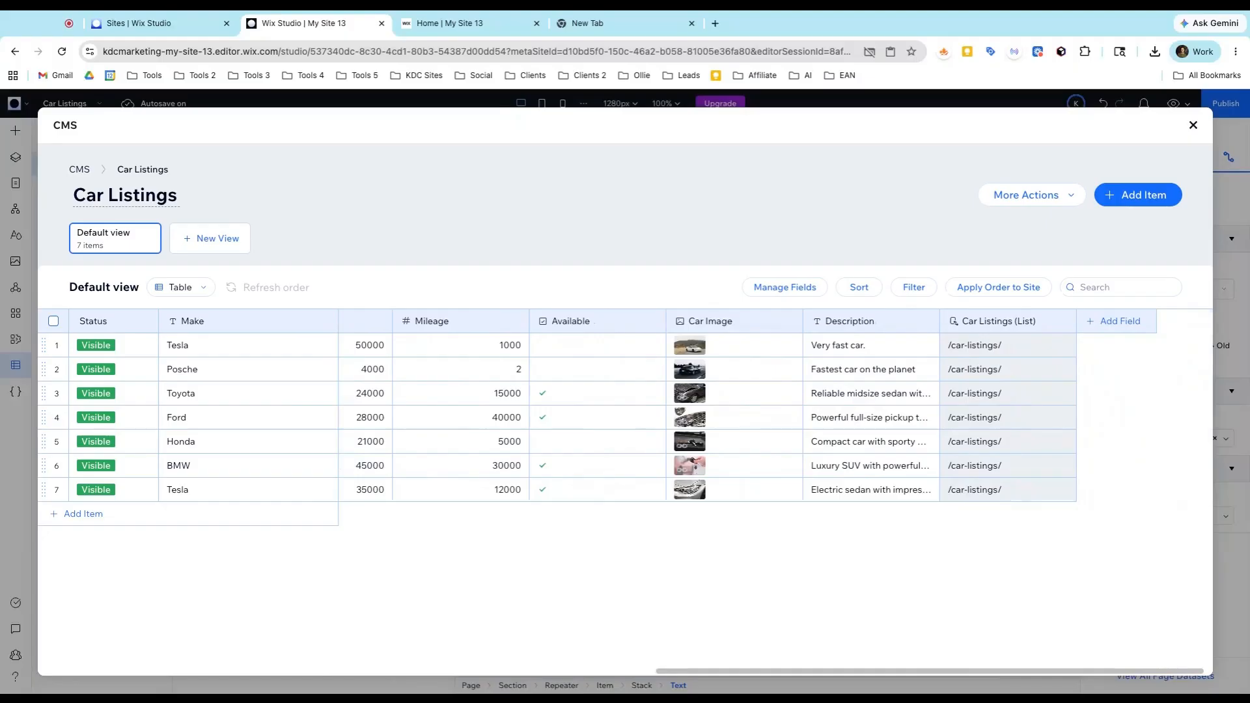
left_click(1092, 323)
left_click(773, 349)
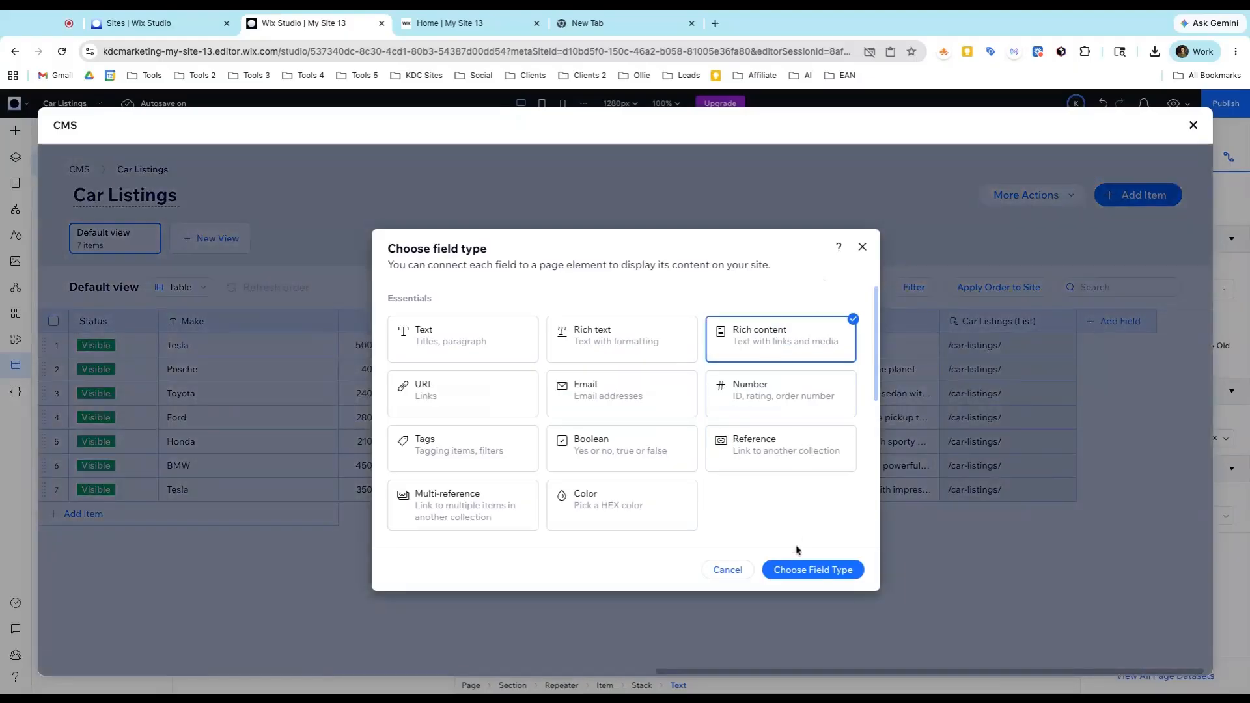
left_click(802, 570)
left_click(837, 584)
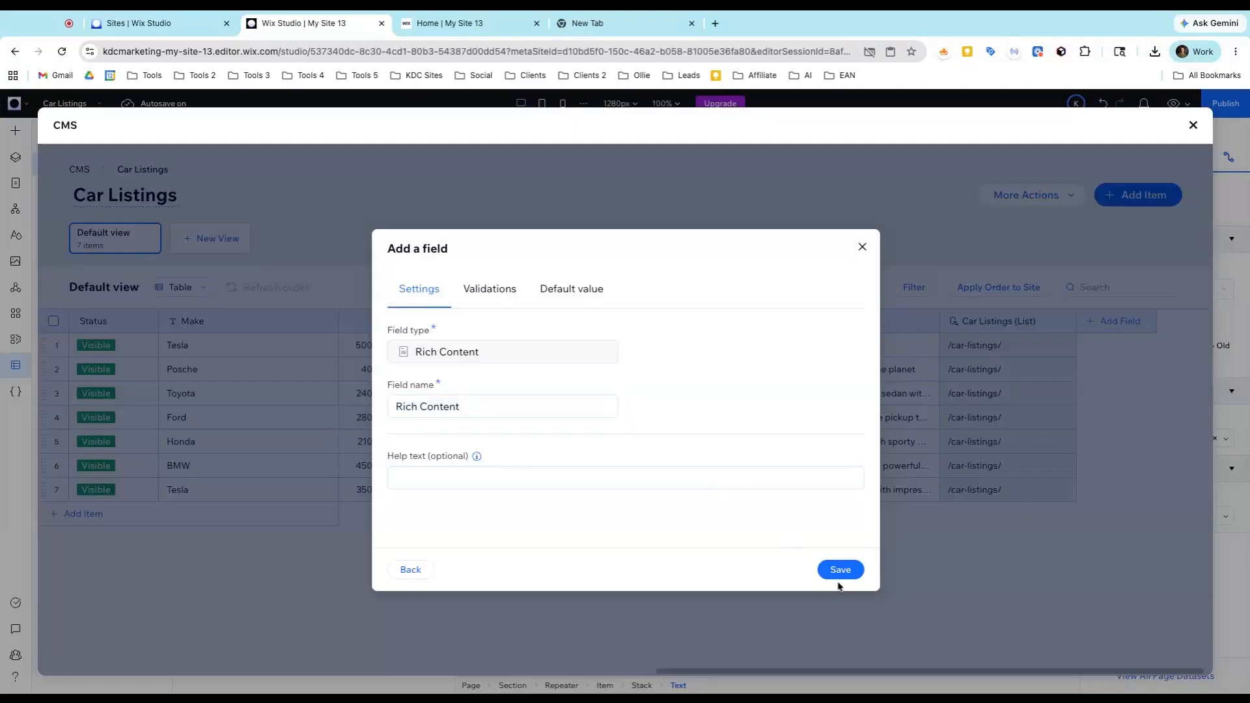
left_click(840, 571)
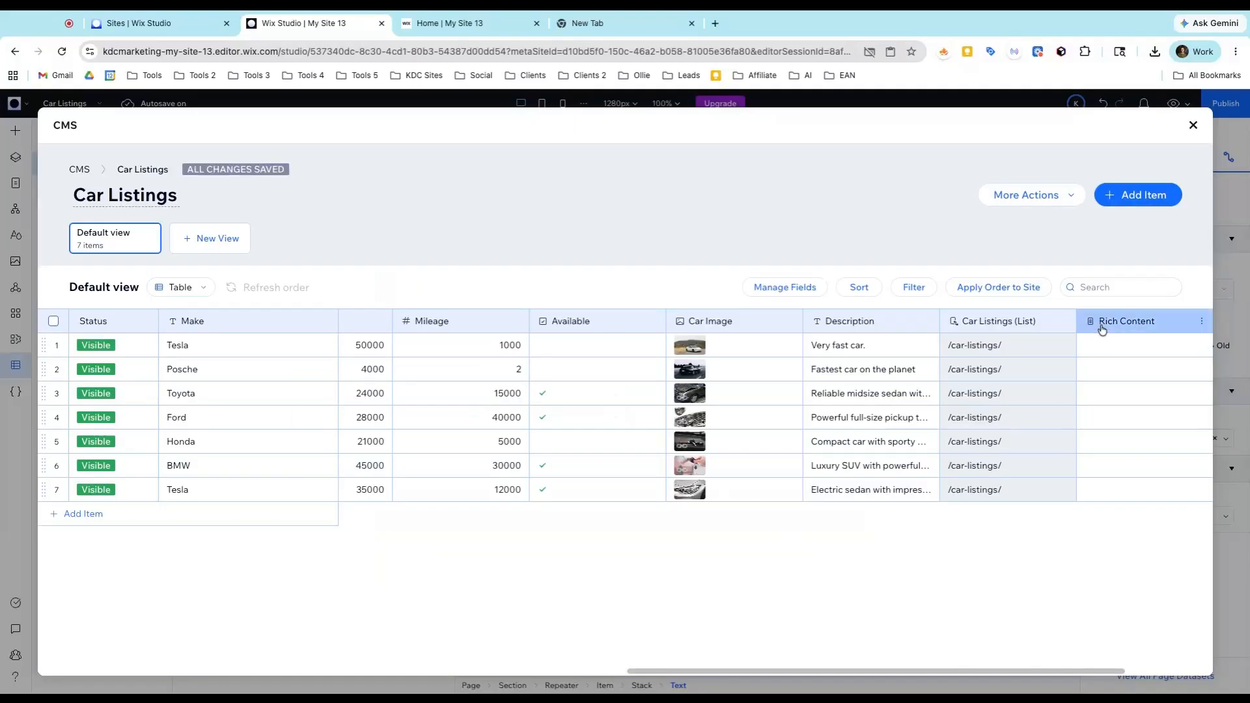
Reorder the columns so Rich Content sits between Description and Car Listings (List), and close the collection.
left_click_drag(1101, 323, 1100, 330)
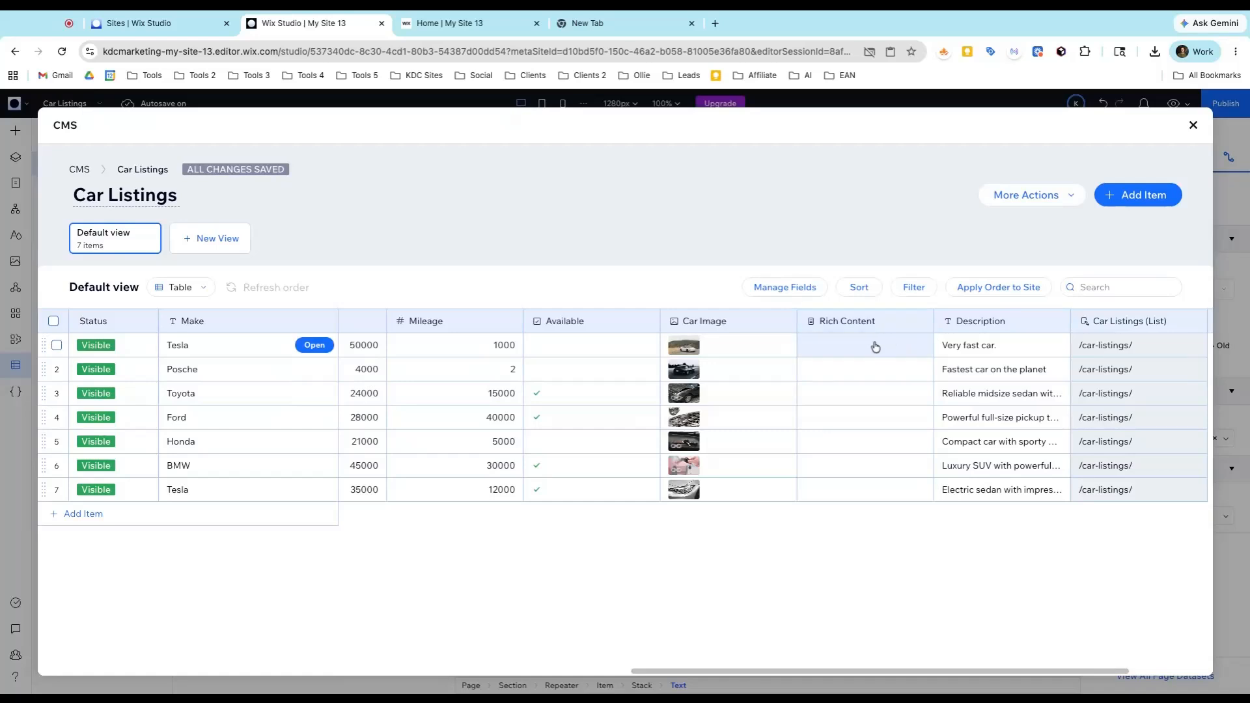
left_click_drag(951, 326, 956, 332)
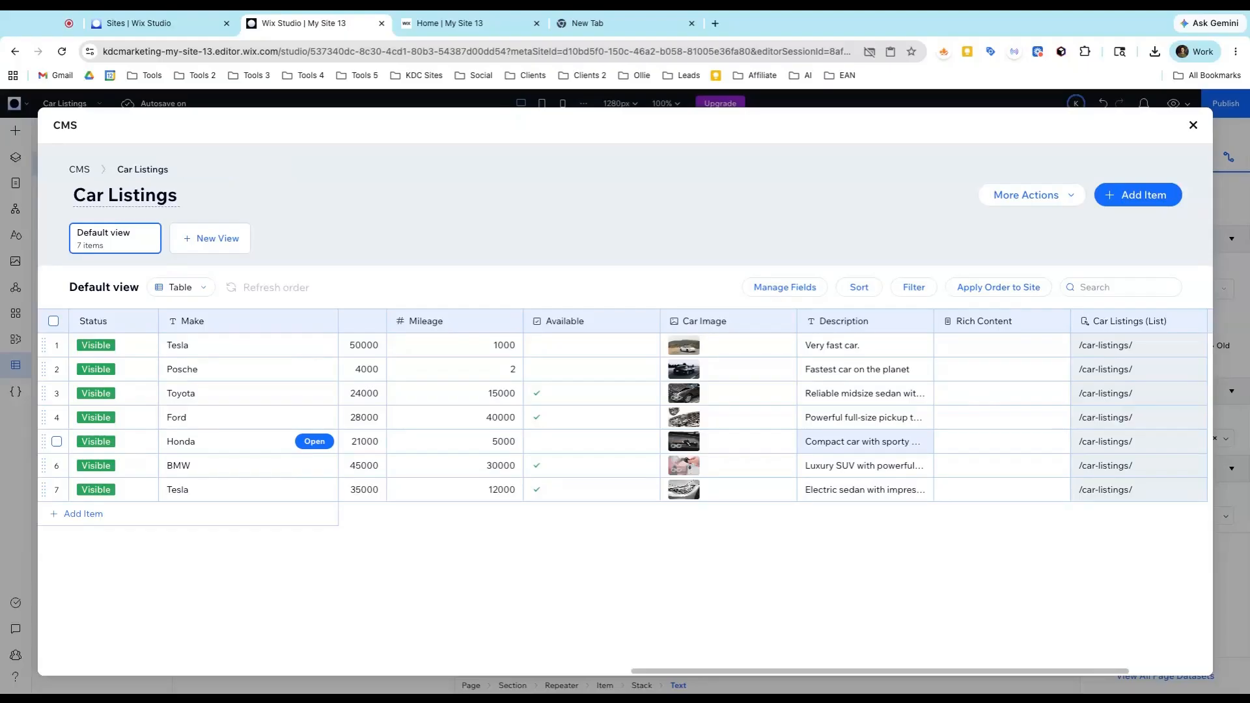
left_click(1193, 125)
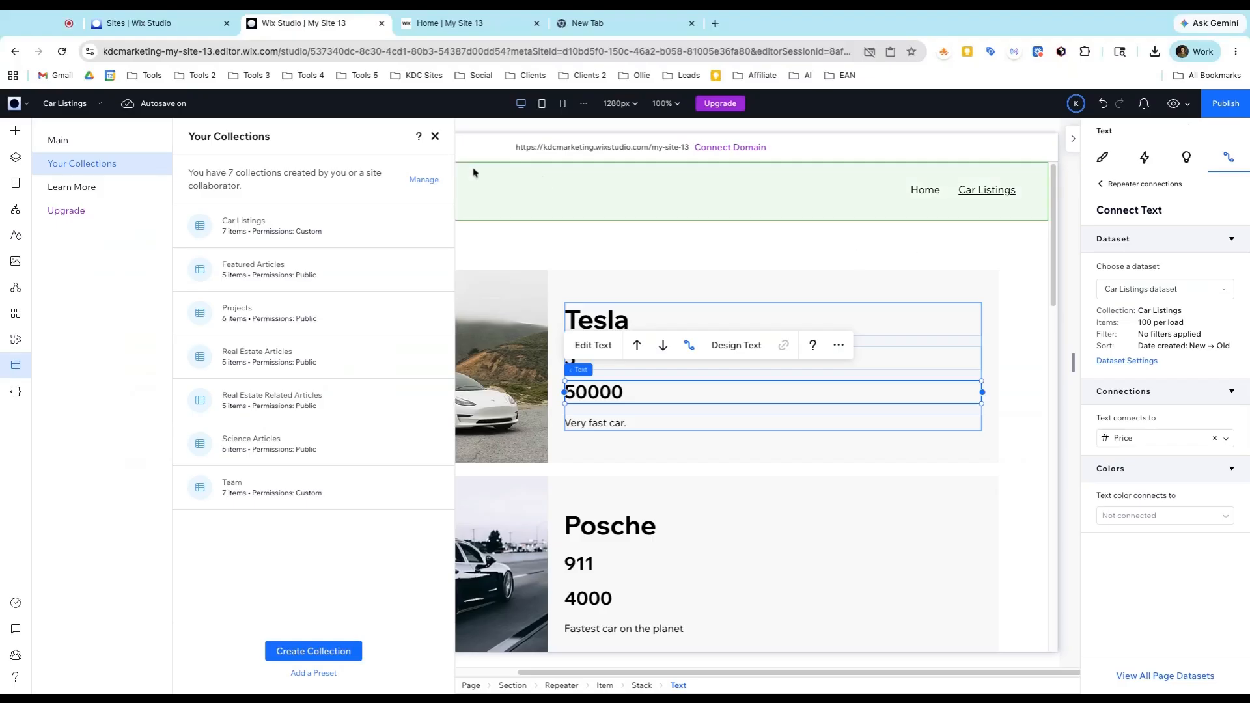
left_click(434, 136)
Switch to the Form Test page and look over the lower part of the Submit Car Details form.
left_click(80, 105)
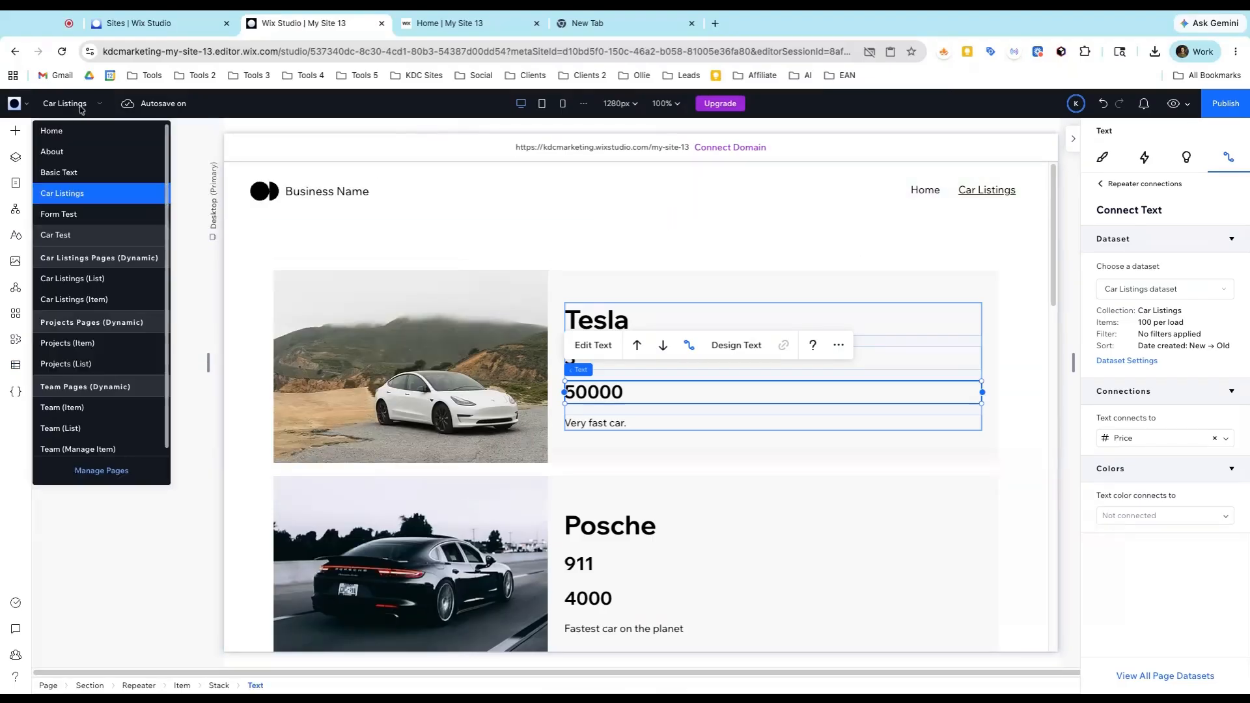
left_click(95, 224)
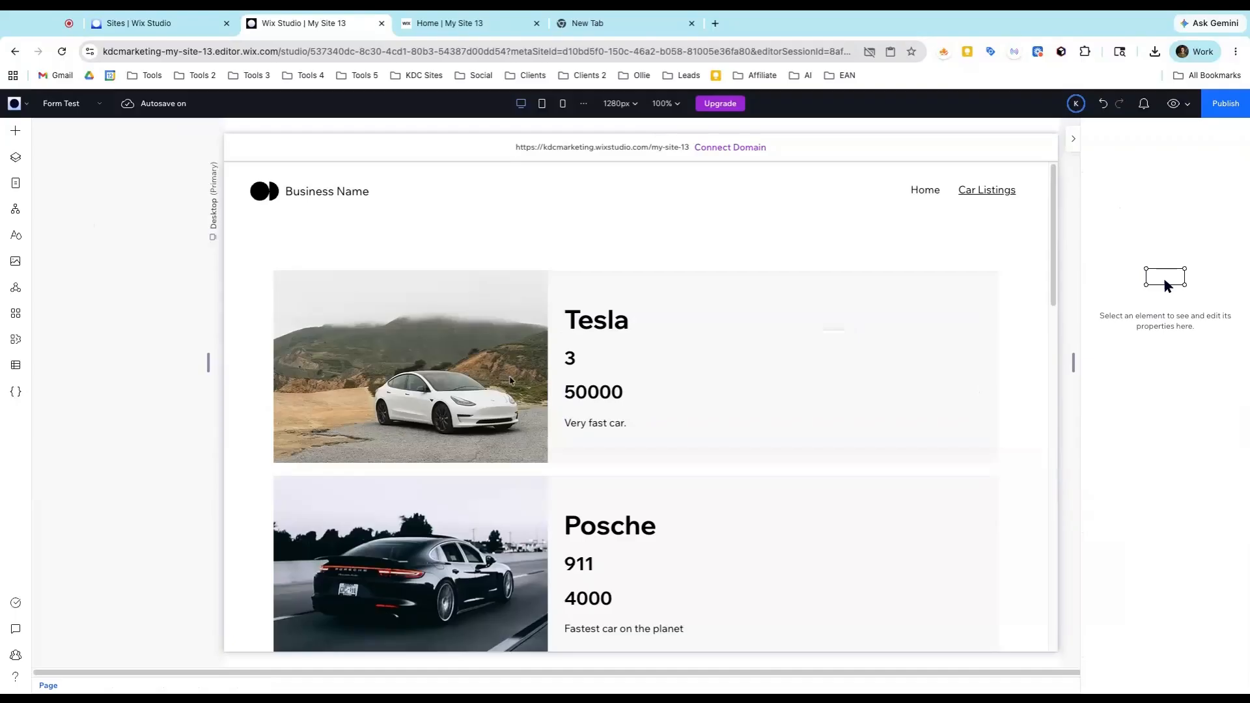
scroll(511, 381, "down", 2)
scroll(510, 378, "down", 2)
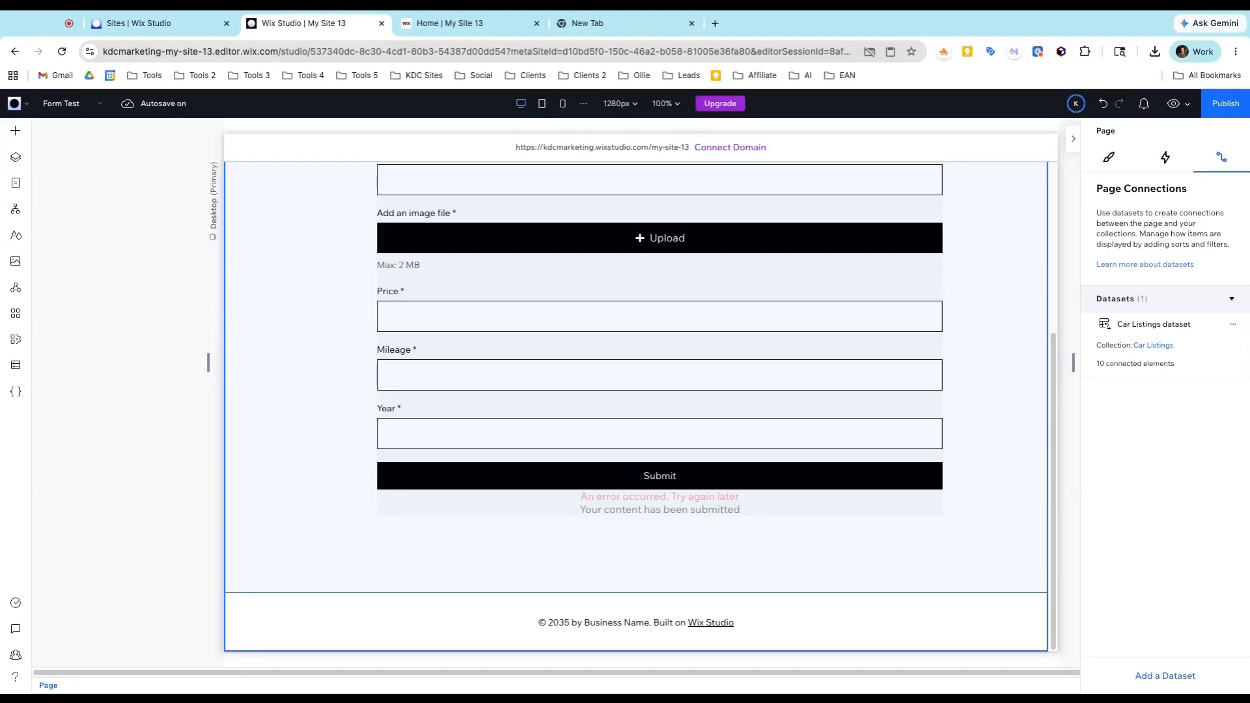
Review the dataset settings behind the Mileage input and the connection of the form's Submit button.
left_click(490, 315)
left_click(440, 319)
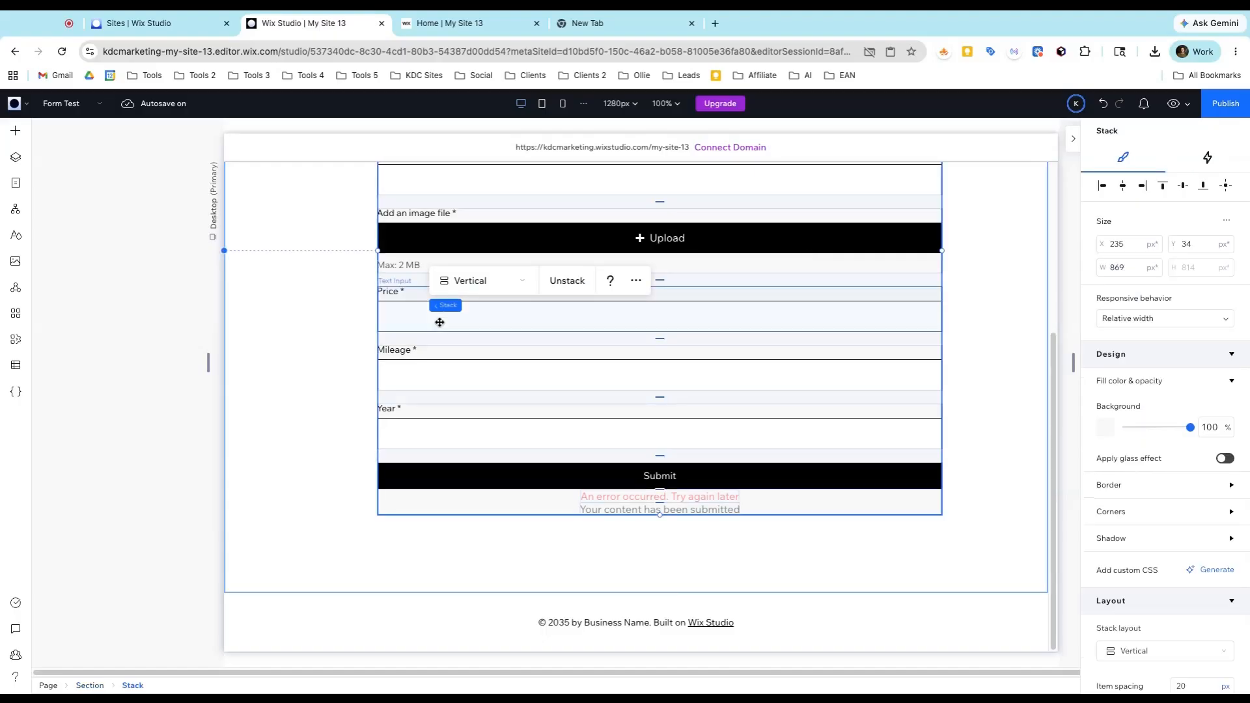
left_click(796, 384)
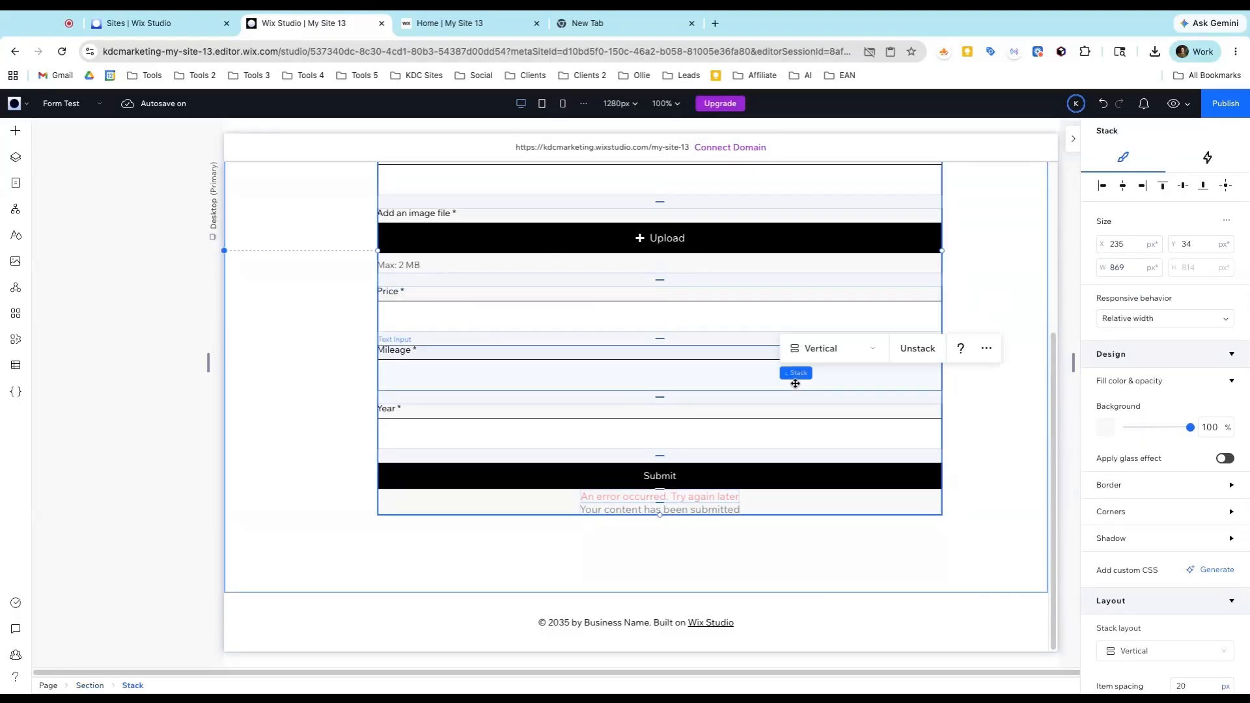
left_click(796, 385)
left_click(1124, 375)
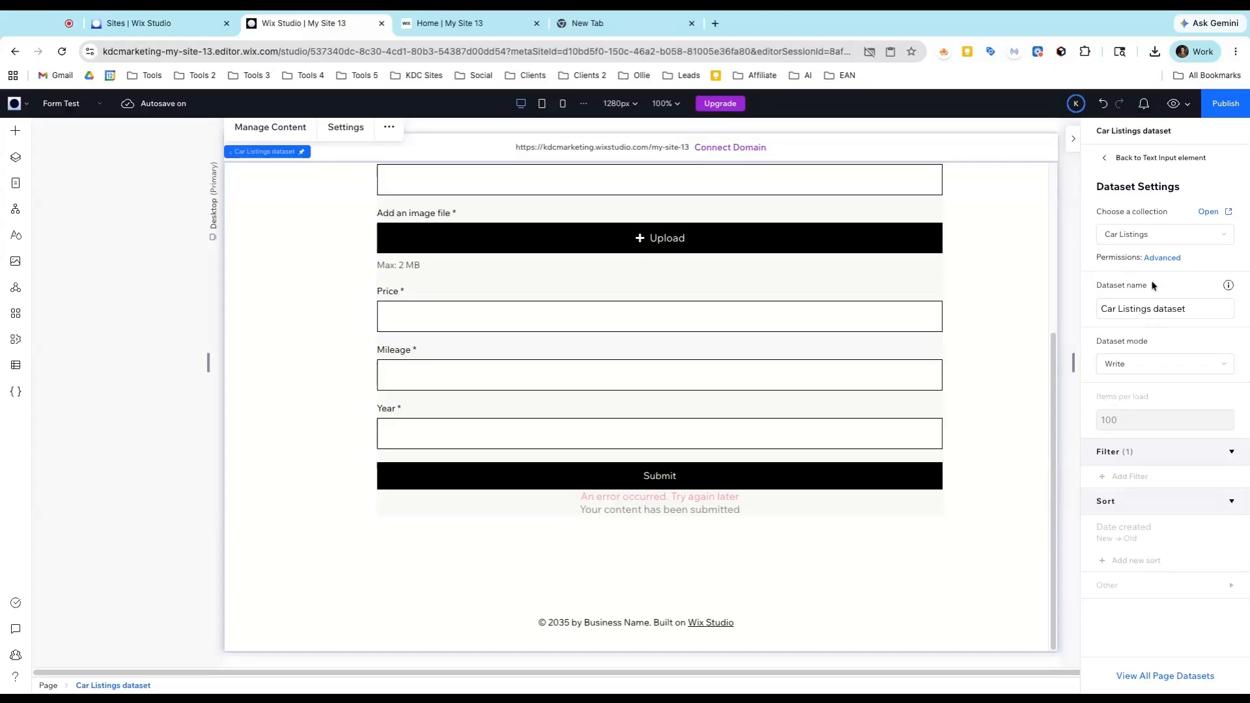
left_click(1106, 166)
left_click(727, 478)
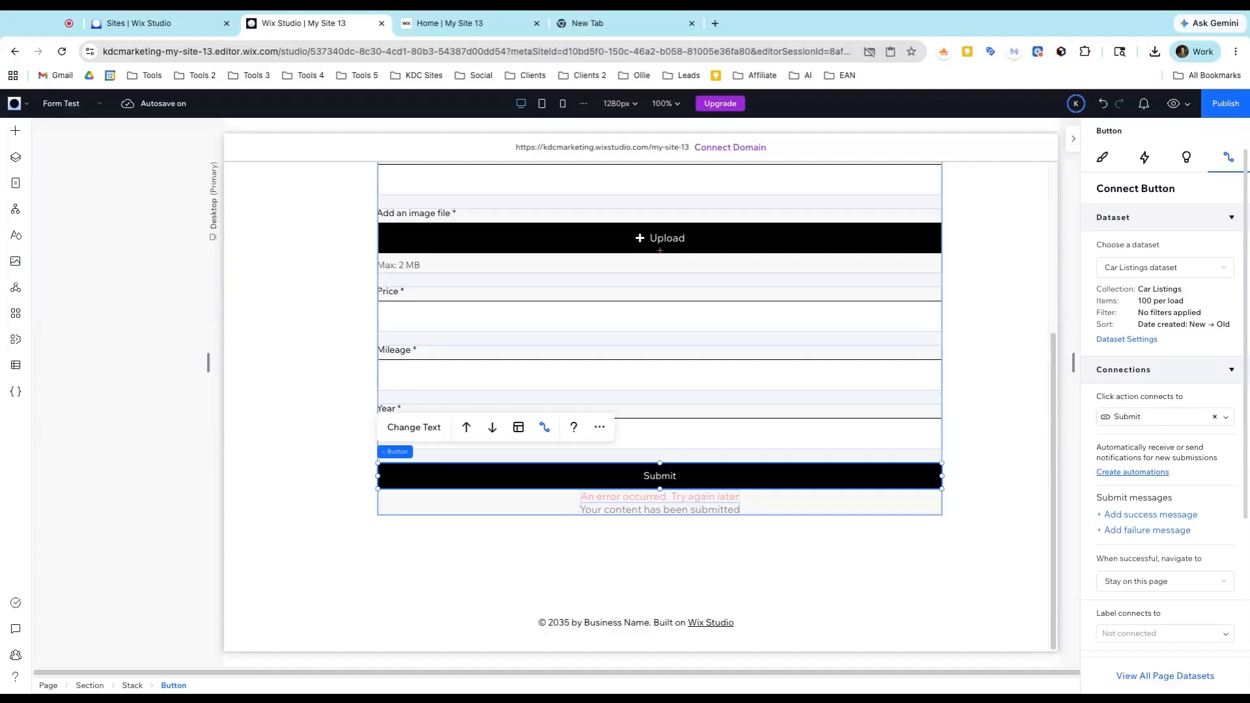
Browse the available Input elements, from upload buttons to rating displays and dropdowns, and return to the form's stack.
scroll(907, 467, "up", 5)
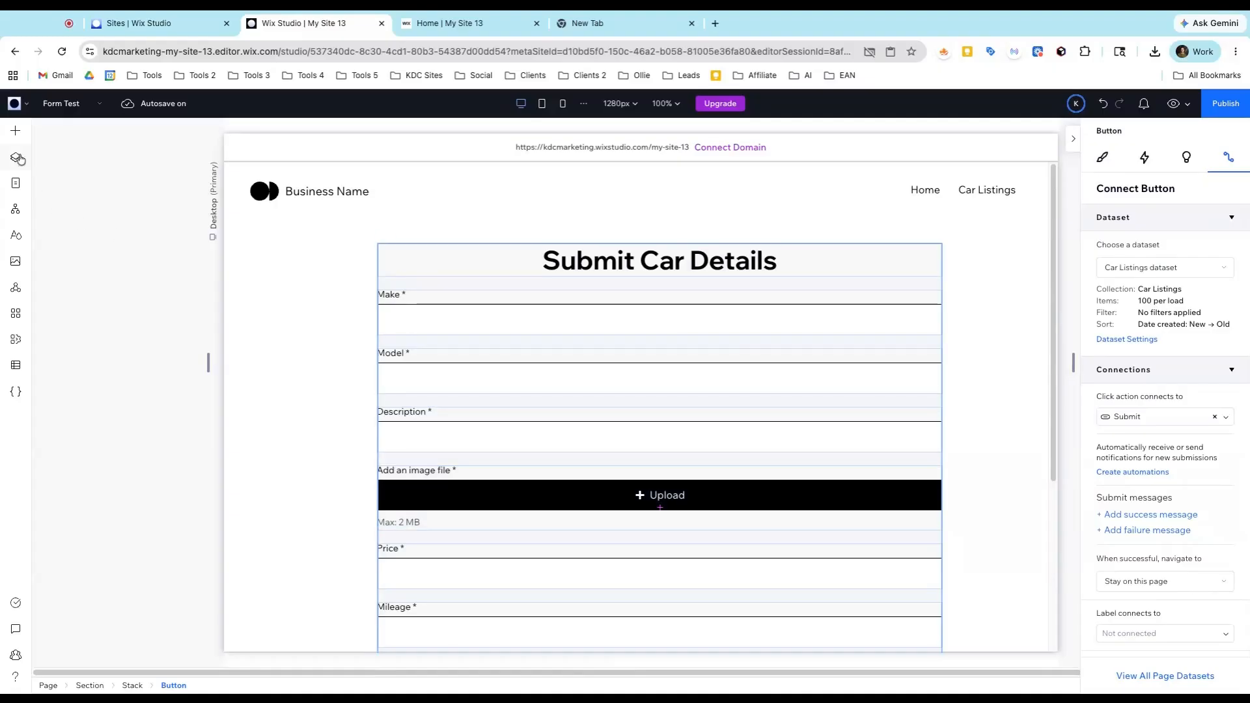
left_click(14, 130)
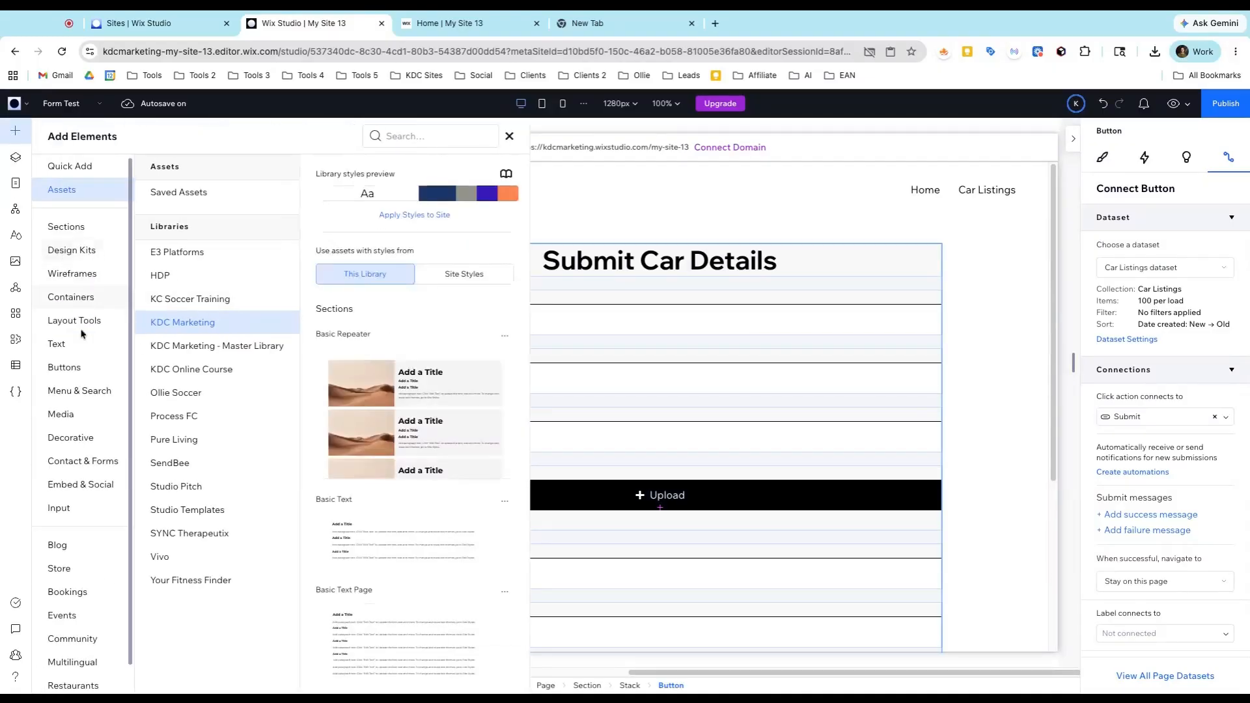
left_click(58, 508)
left_click(184, 505)
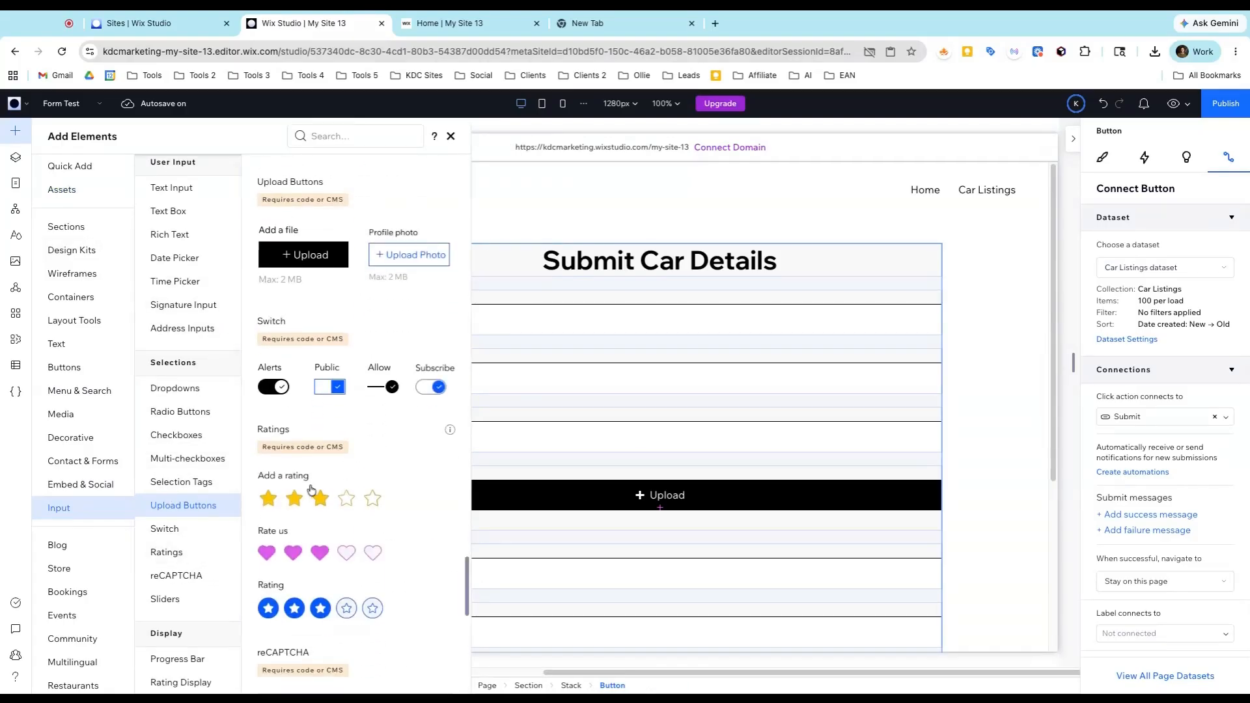
scroll(310, 455, "down", 1)
scroll(306, 422, "down", 5)
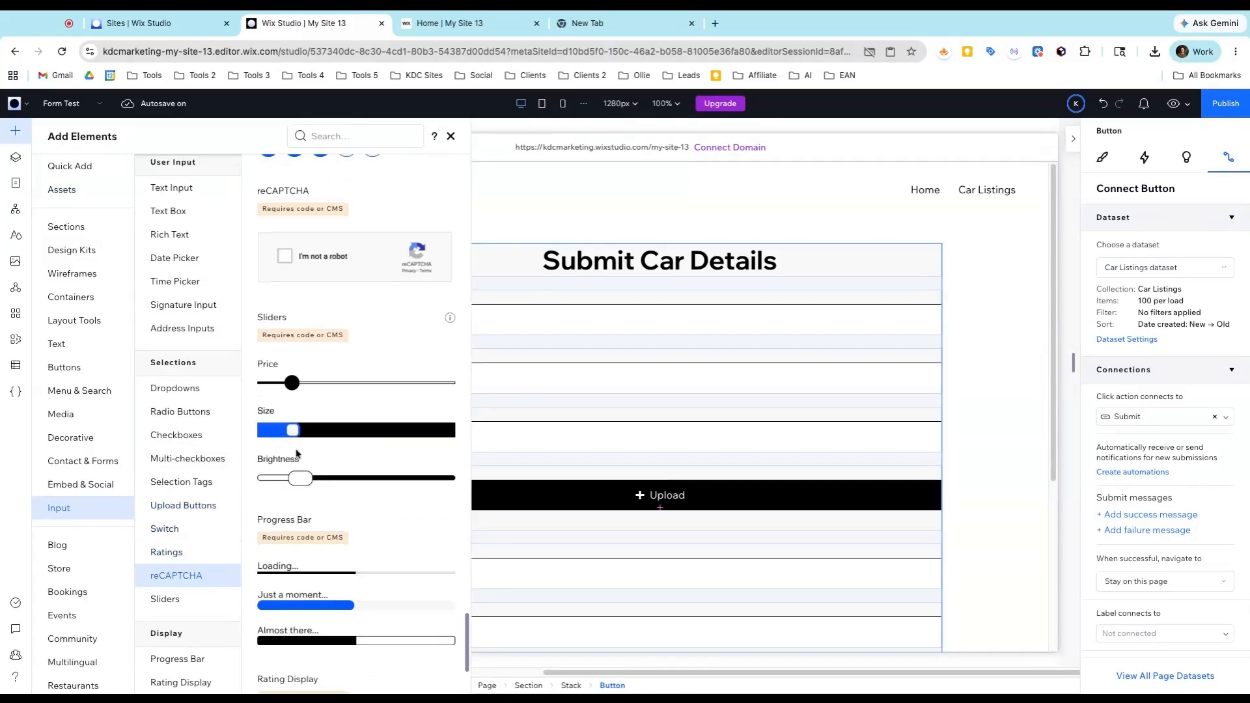
scroll(310, 282, "down", 4)
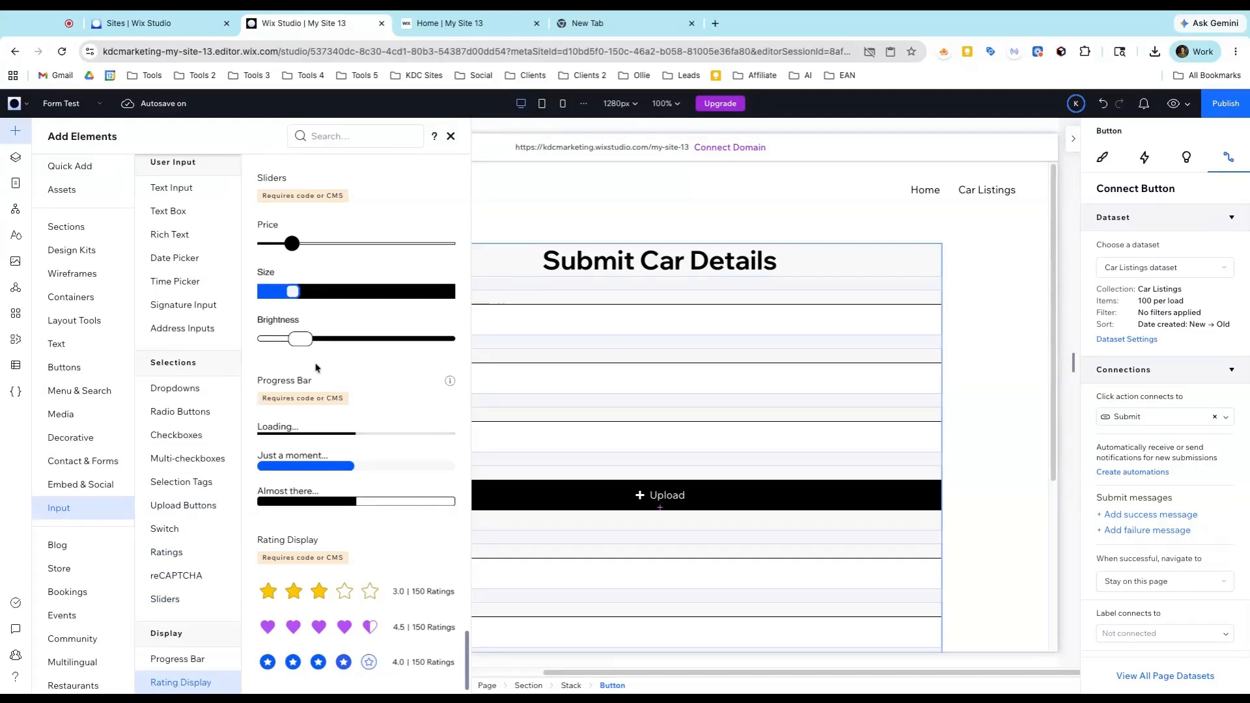
scroll(290, 390, "up", 2)
scroll(289, 391, "up", 20)
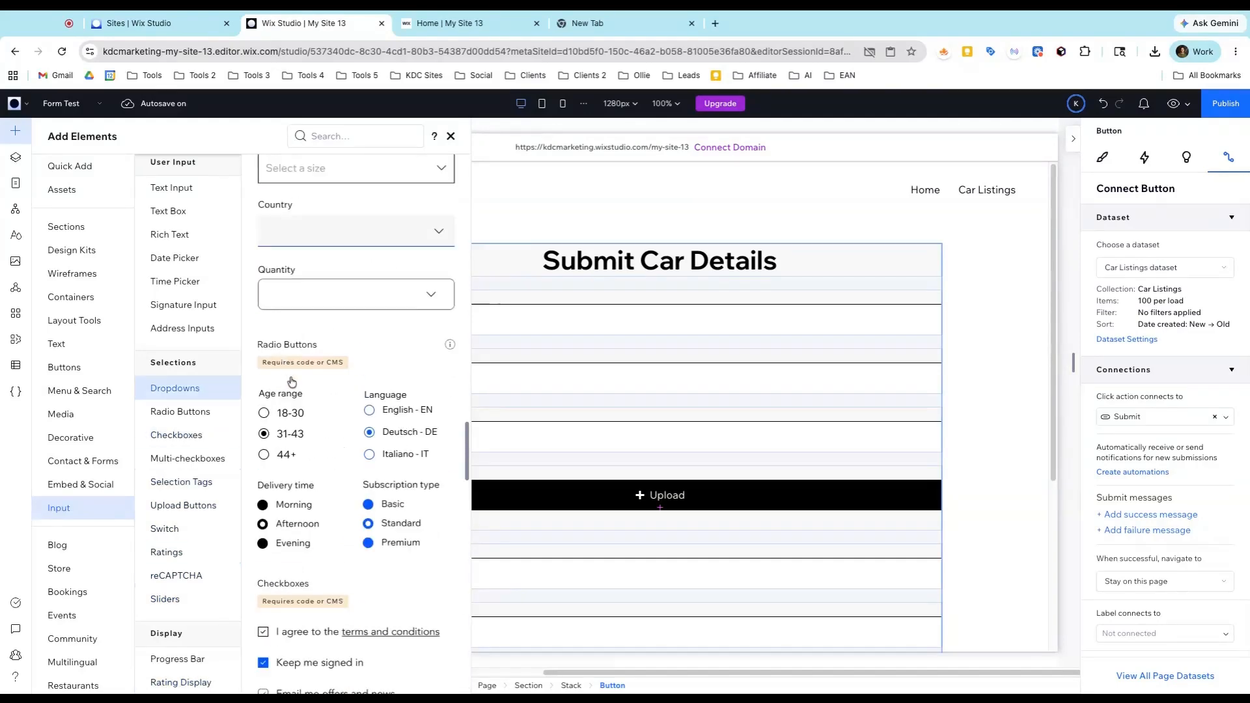
scroll(290, 380, "up", 5)
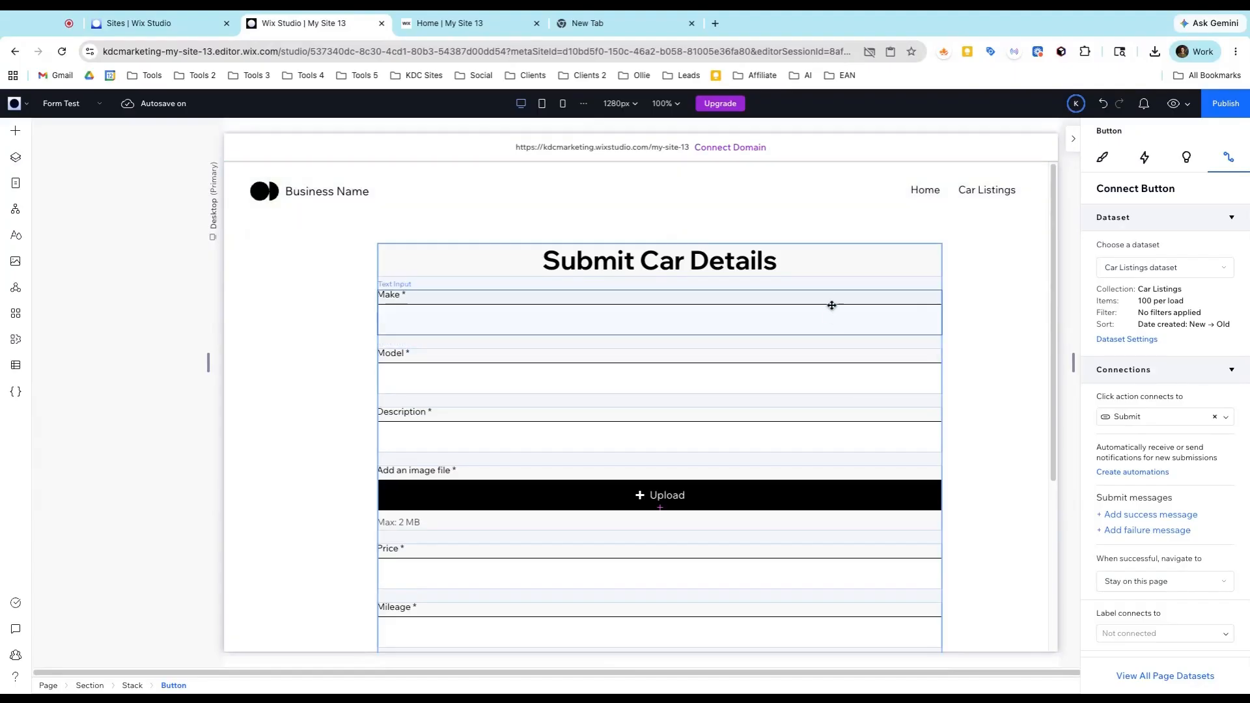
left_click(851, 288)
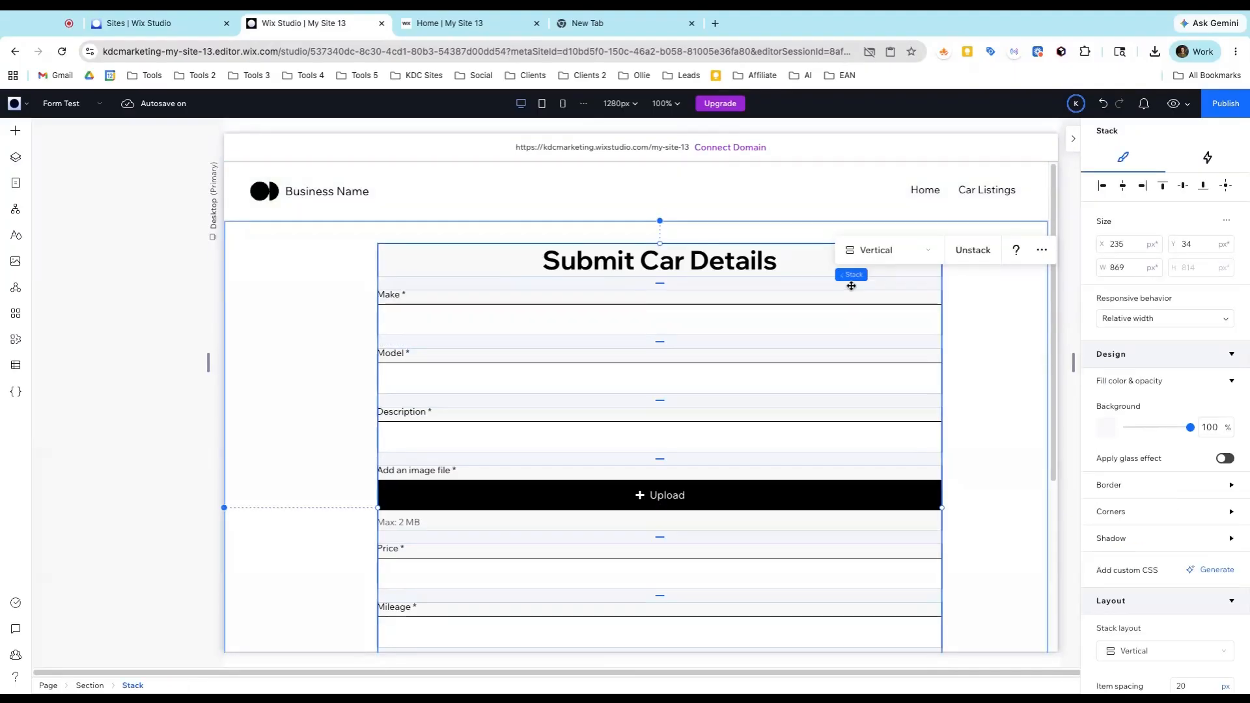